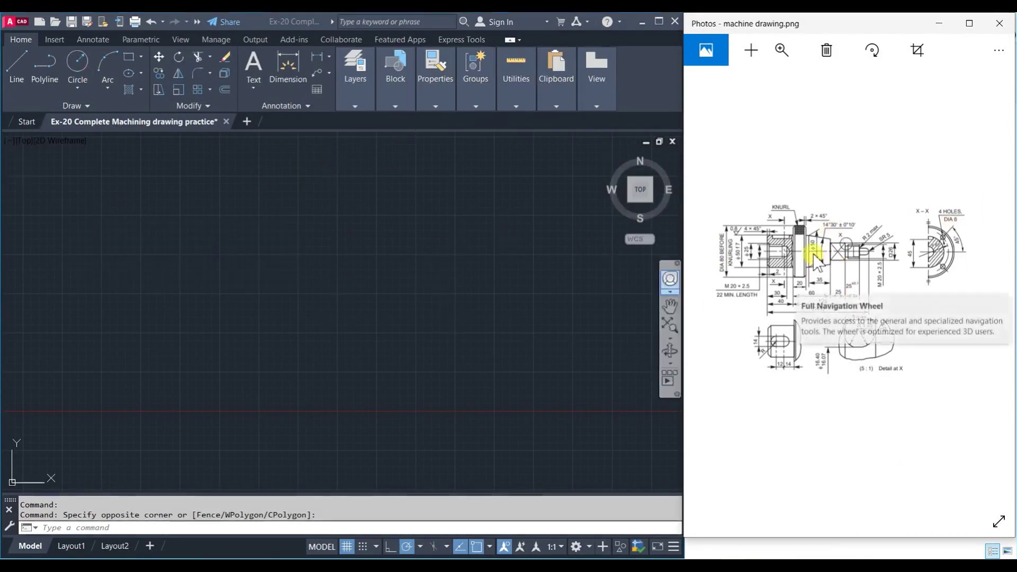
View the reference drawing full screen, then put it back beside AutoCAD and zoom in
click(969, 24)
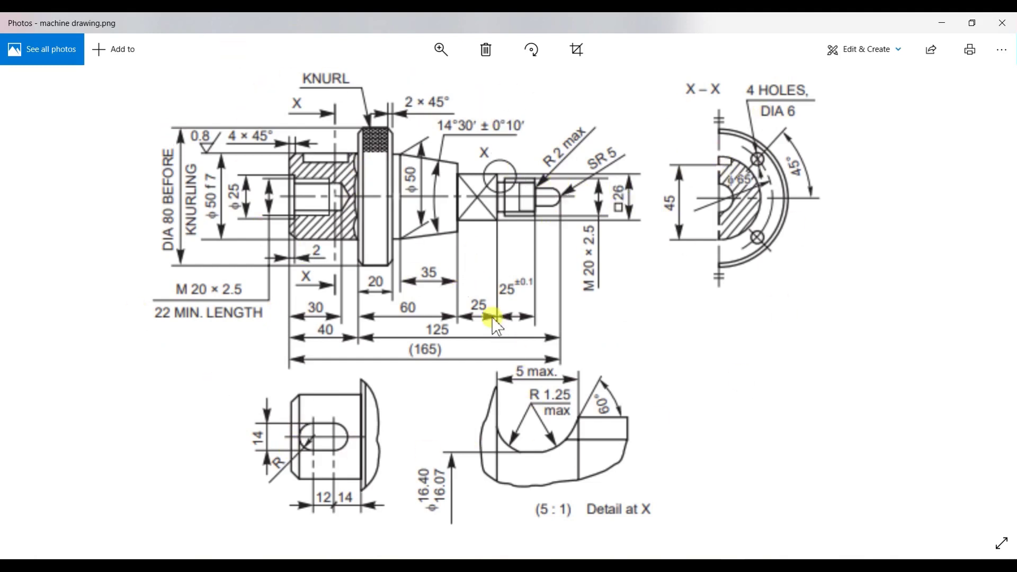
click(970, 23)
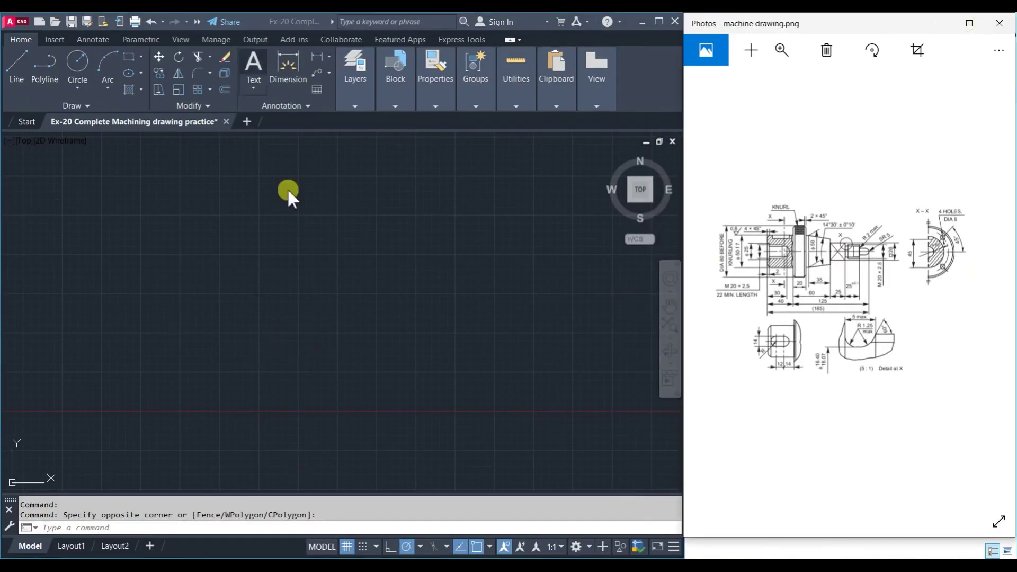
scroll(799, 268, up, 1)
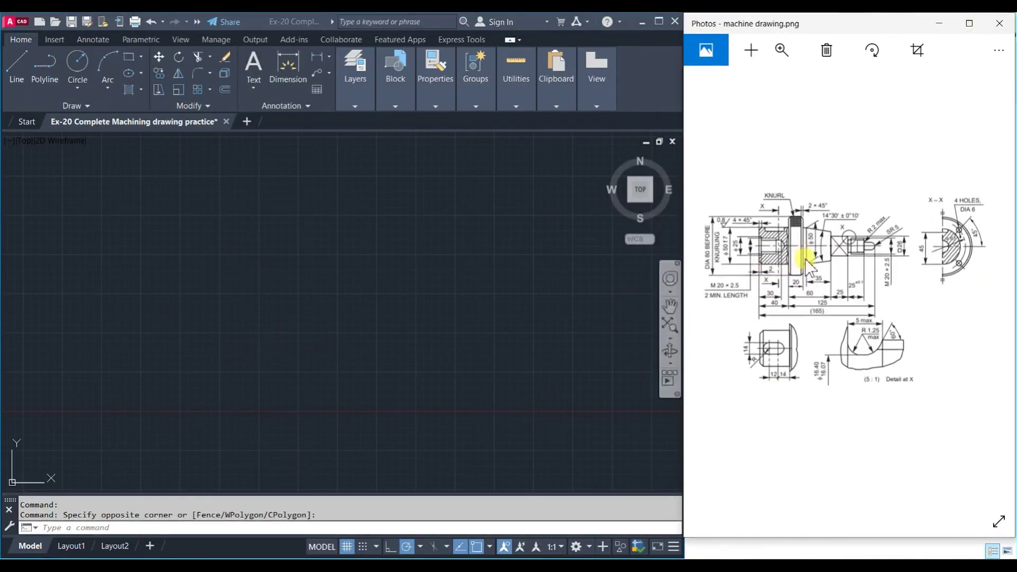
scroll(811, 254, up, 1)
scroll(832, 257, up, 1)
scroll(853, 297, up, 1)
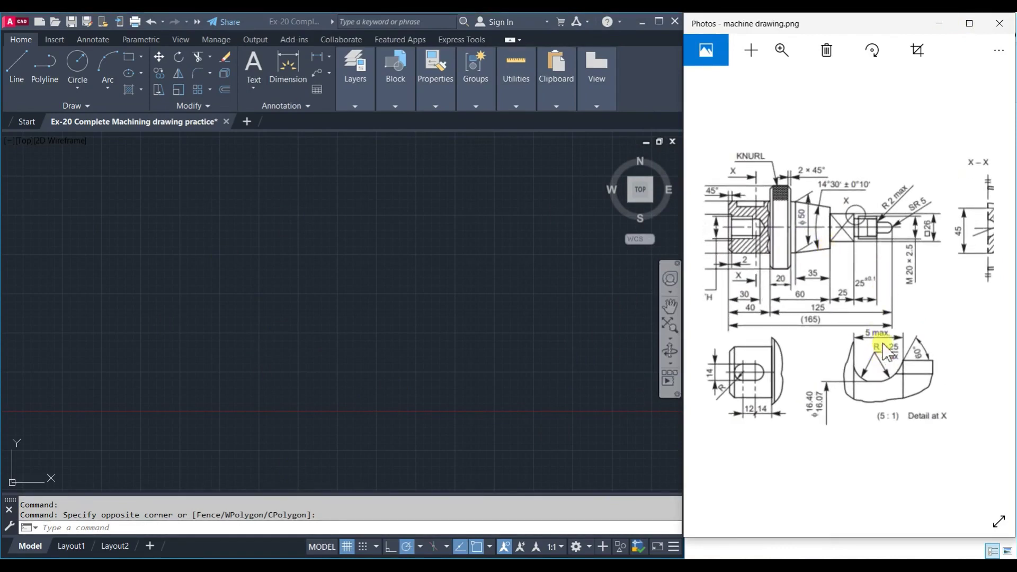
Pan and zoom the reference image to read the shaft's dimensions
drag(884, 352, 894, 317)
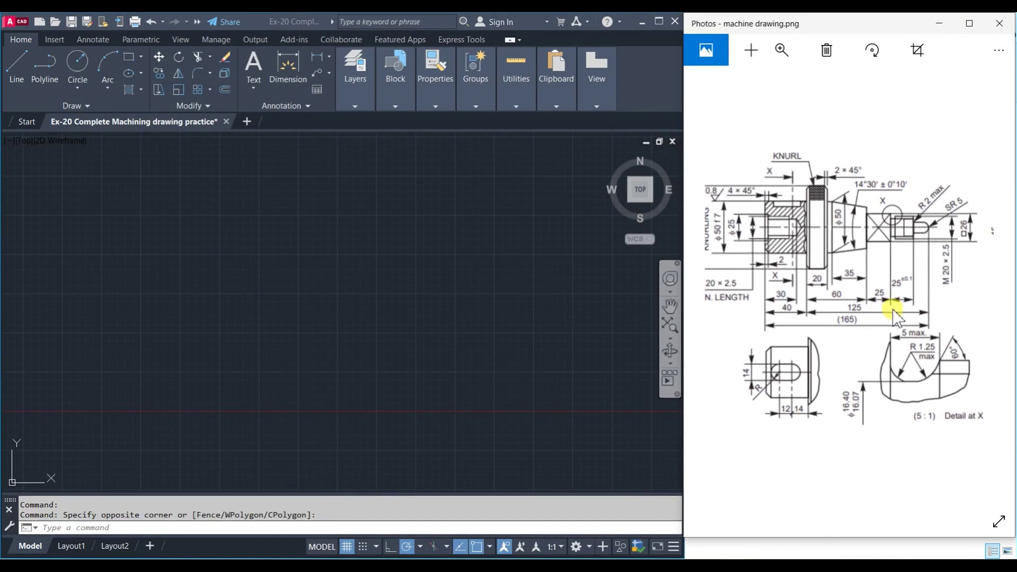
scroll(894, 317, down, 1)
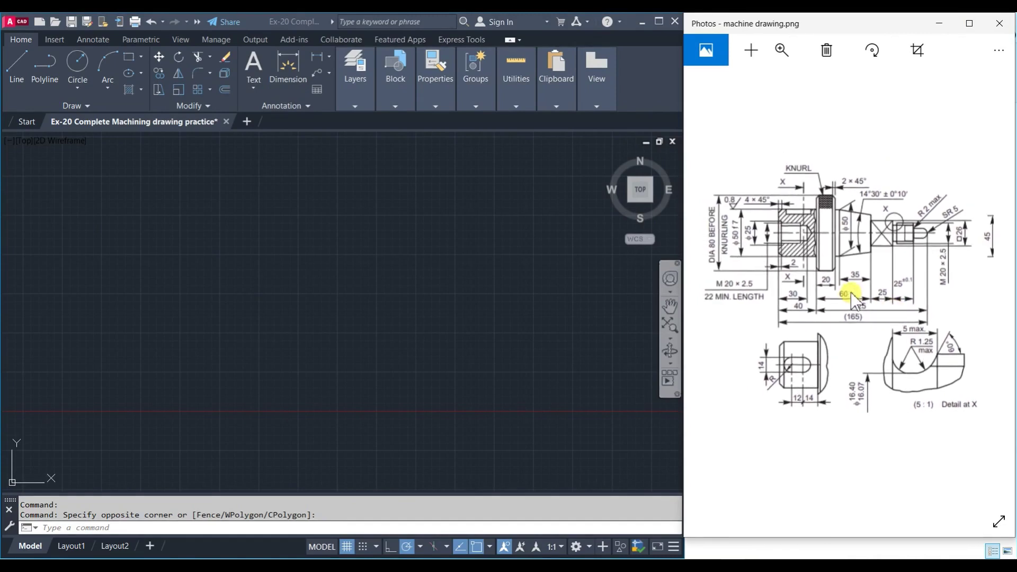
scroll(851, 294, down, 1)
scroll(857, 296, up, 1)
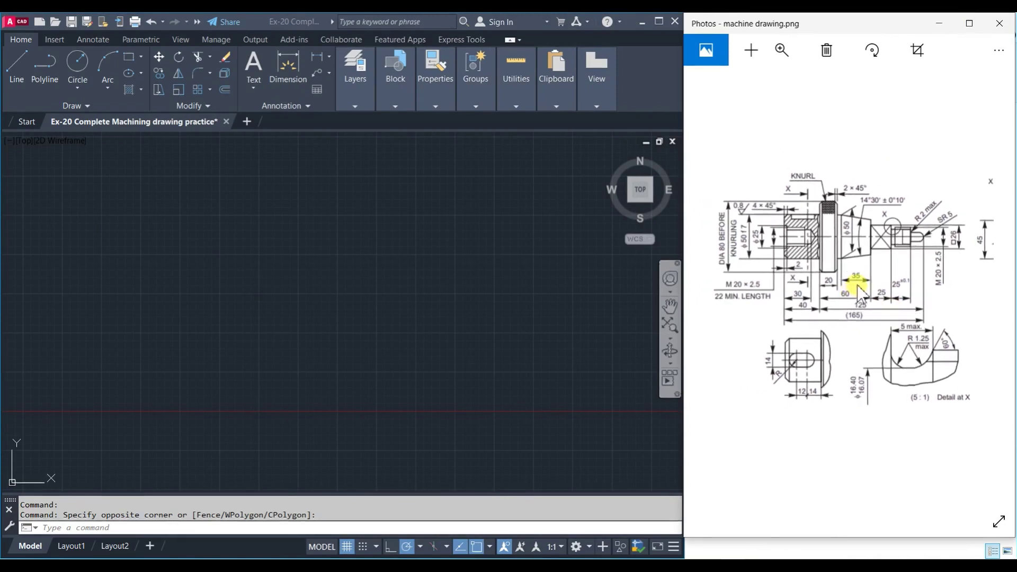
scroll(861, 305, up, 1)
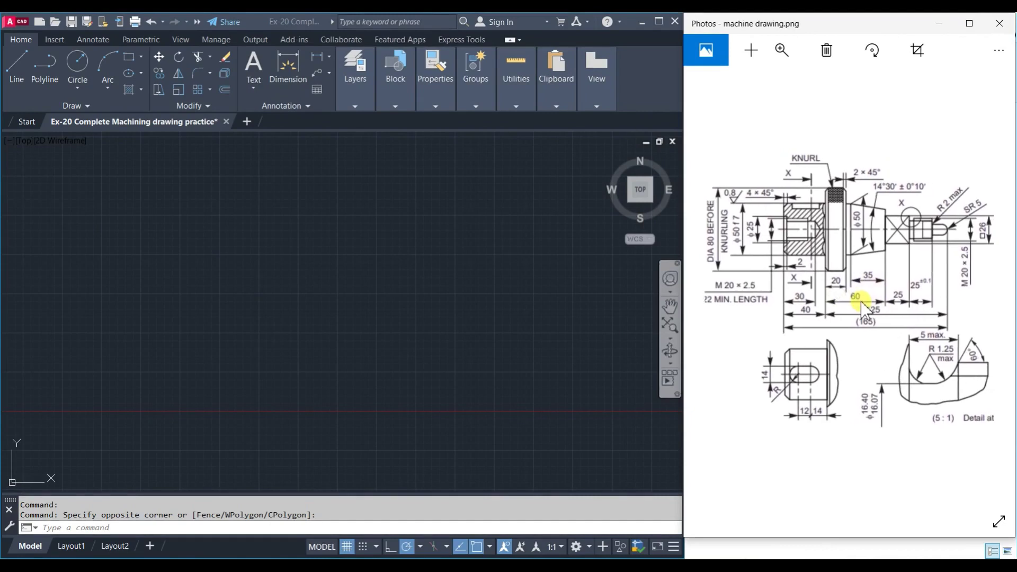
scroll(862, 297, up, 1)
scroll(826, 271, down, 1)
click(15, 72)
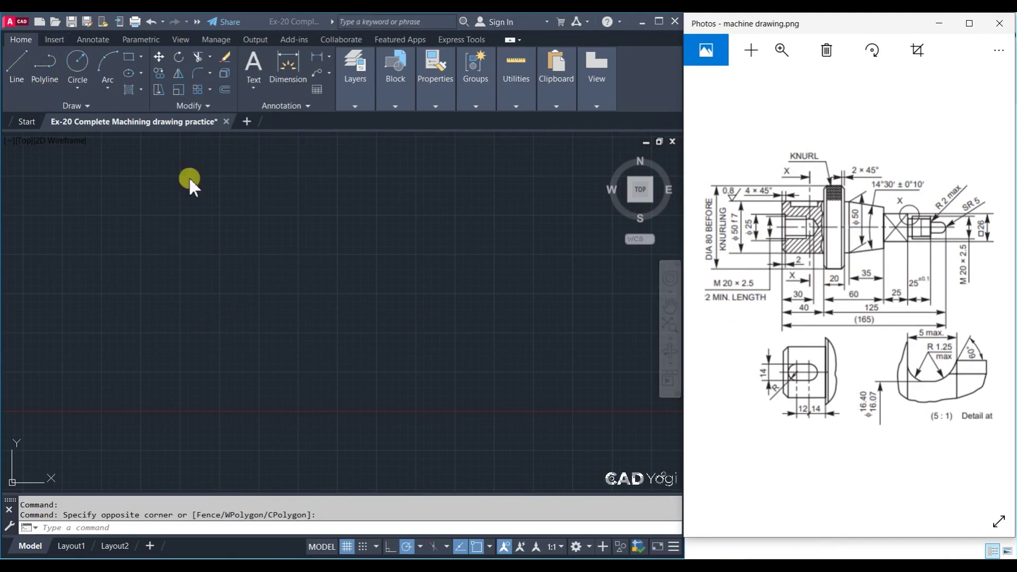
Draw a long horizontal base line for the shaft
click(17, 67)
click(134, 297)
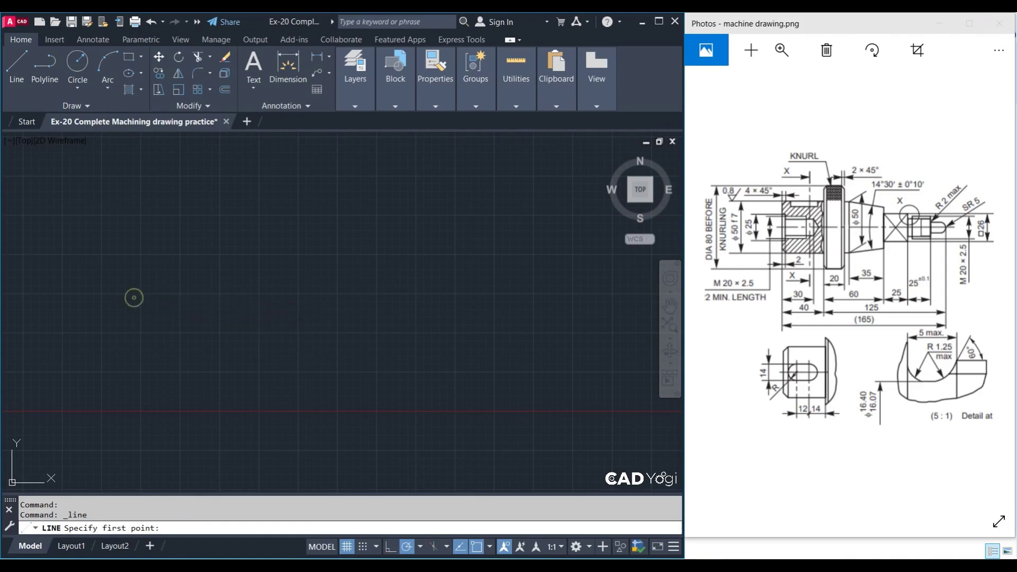
click(434, 297)
key(Escape)
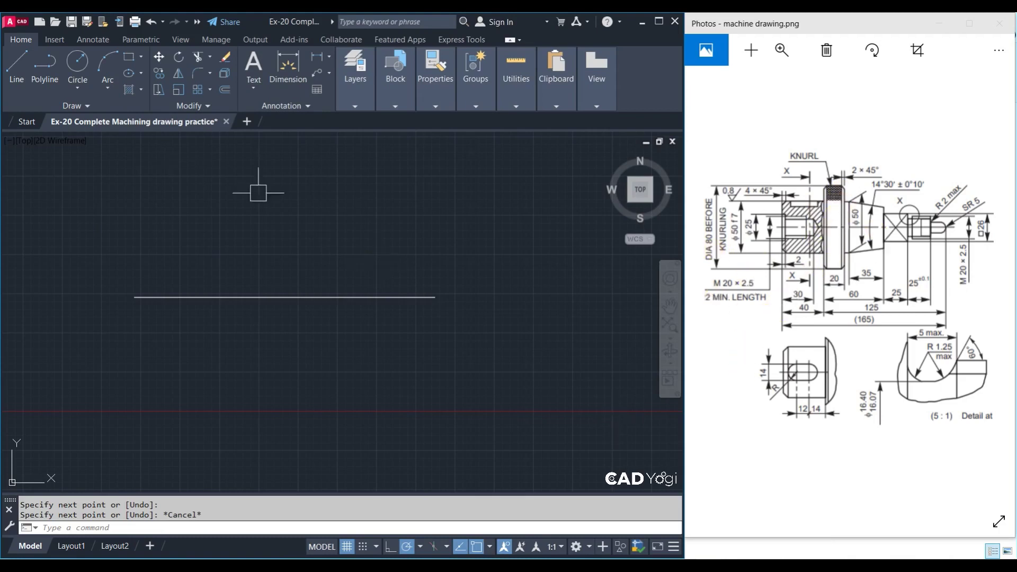
click(223, 88)
text(40)
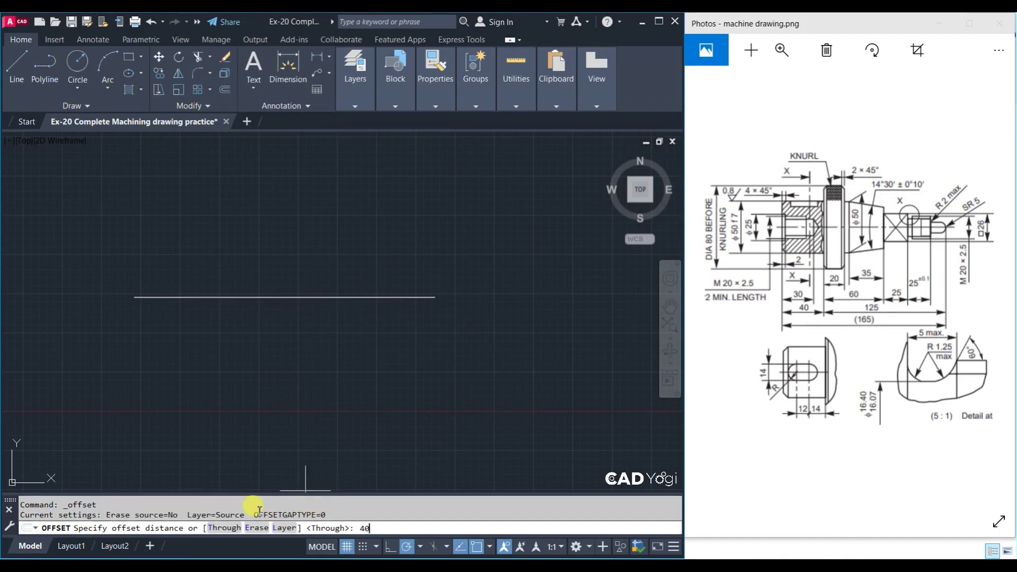
Offset the base line 40 units upward, undoing a mistaken 25-unit copy
key(Return)
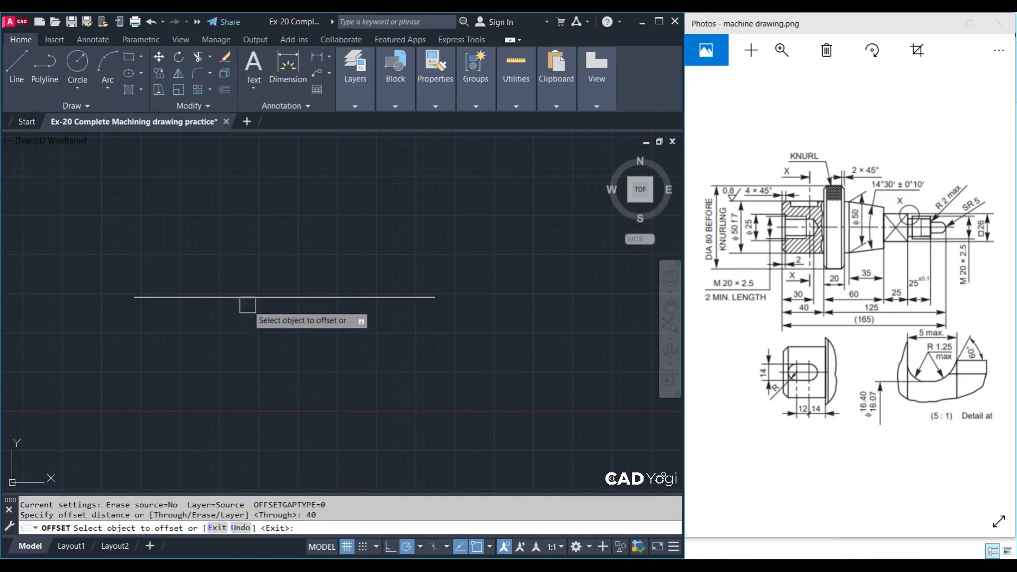
click(246, 297)
click(254, 228)
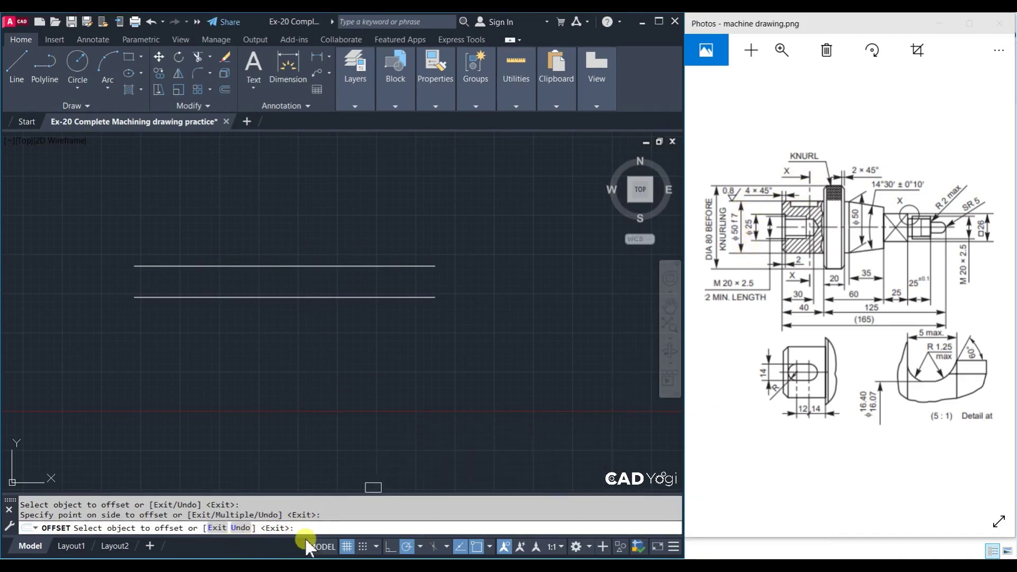
text(25)
key(Return)
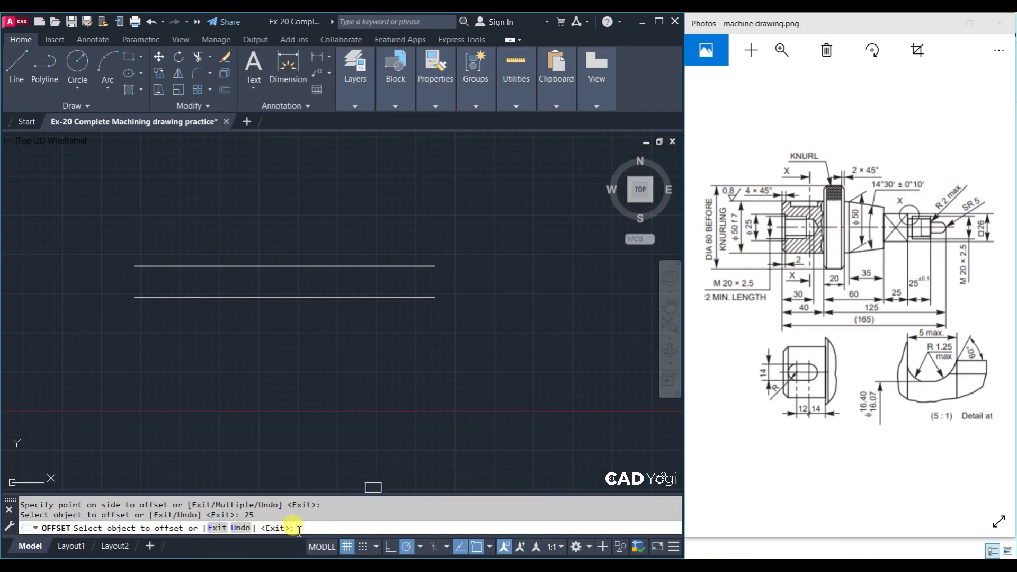
click(183, 297)
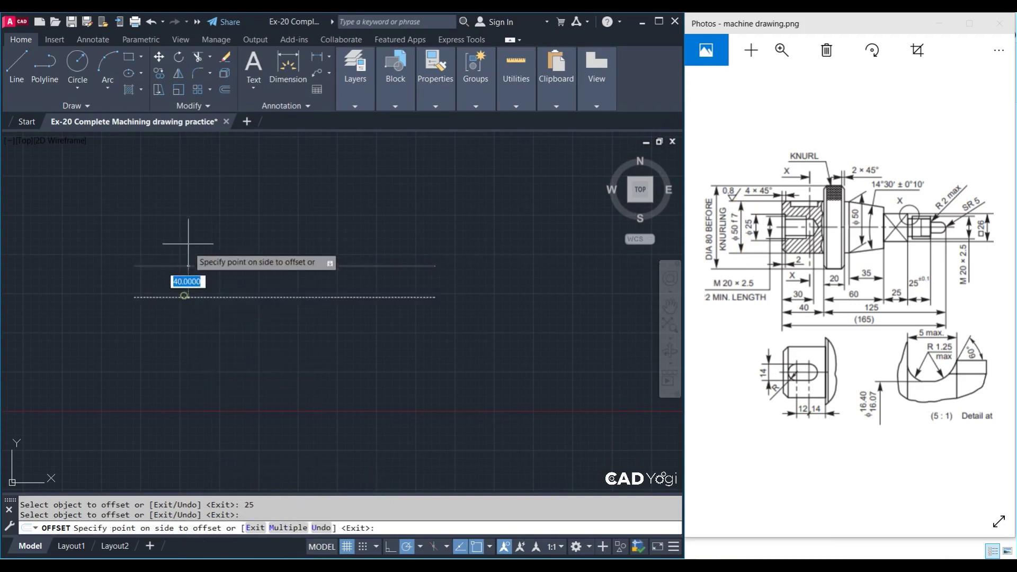
click(196, 245)
key(ctrl+z)
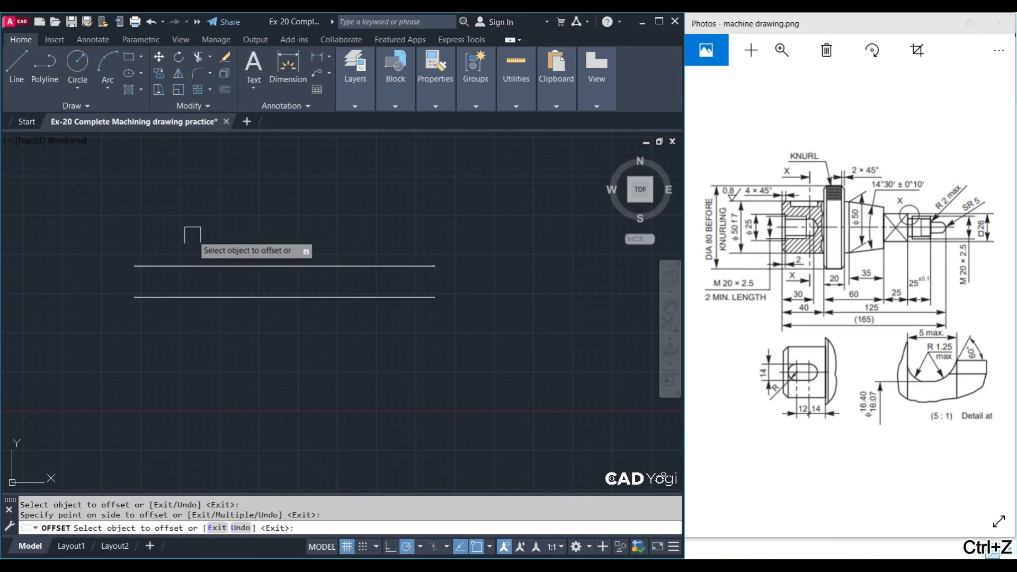
key(Escape)
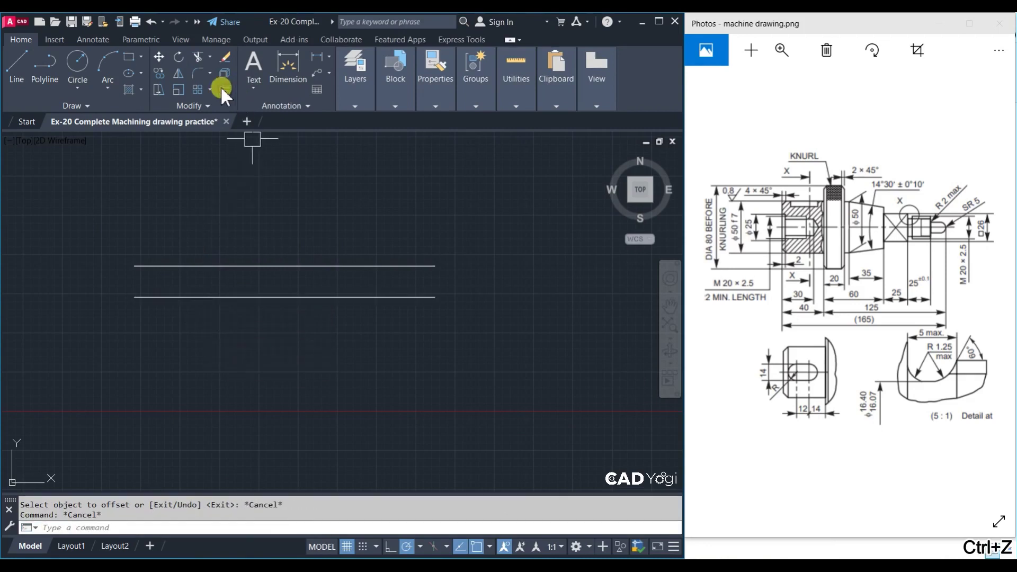
Offset the lower line 25 units upward and end the Offset command
click(221, 88)
text(25)
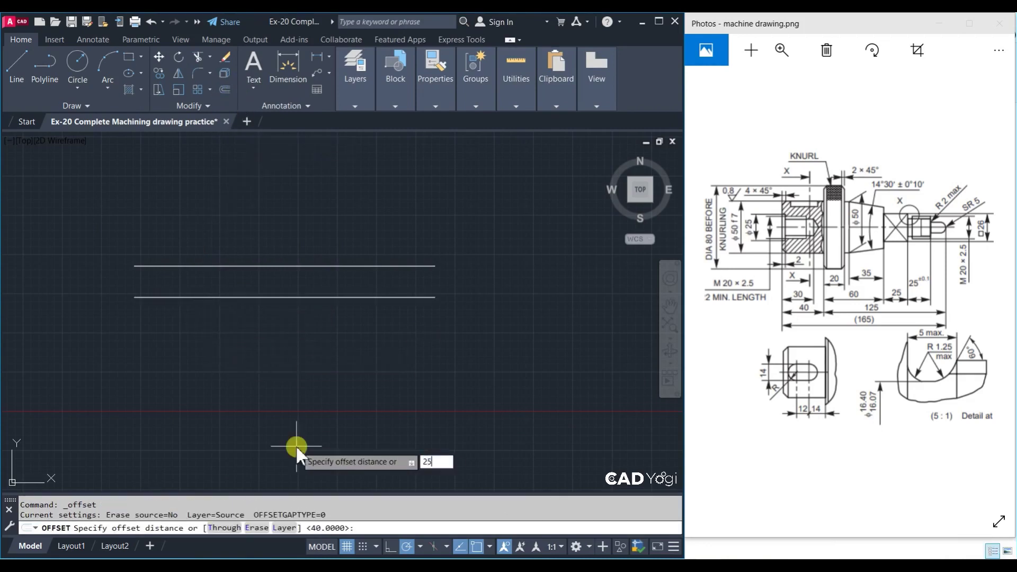
key(Return)
click(205, 297)
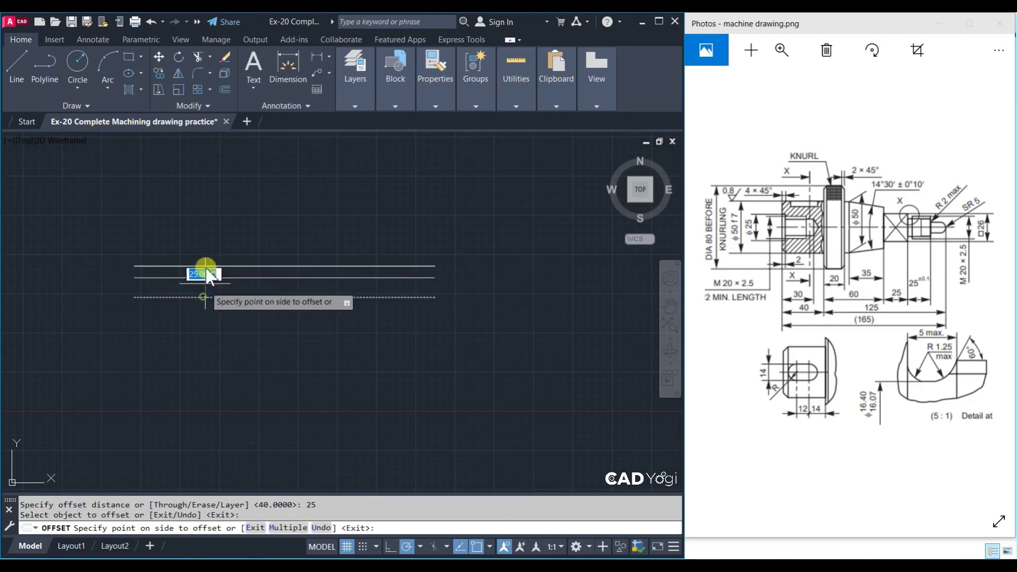
click(206, 262)
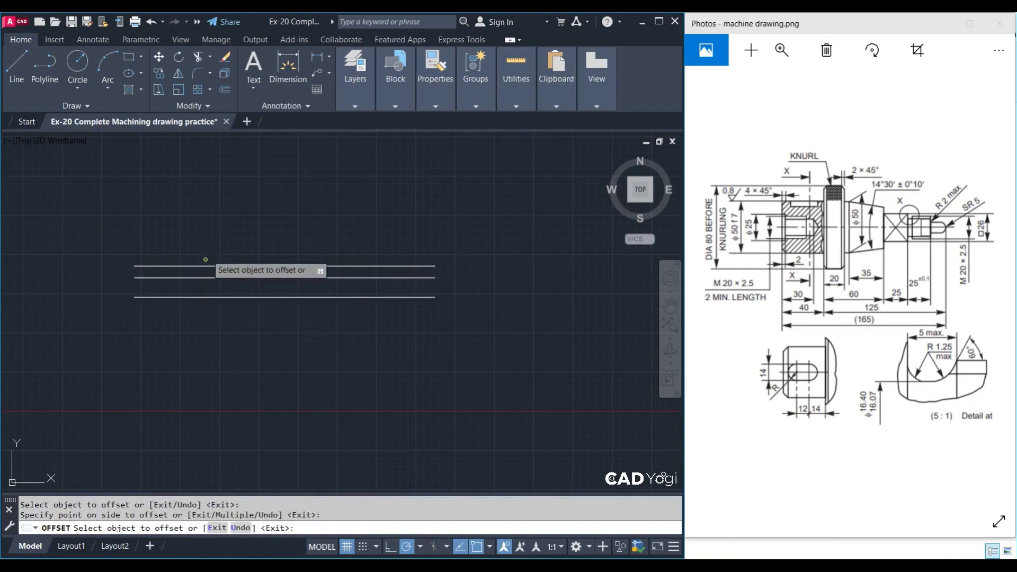
right_click(246, 230)
click(249, 234)
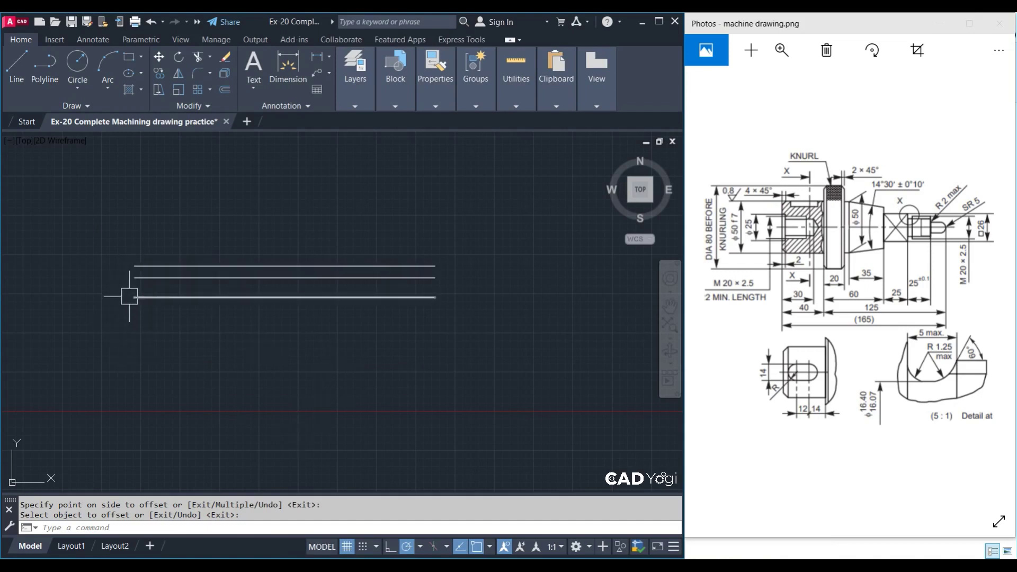
Draw a short vertical left-end line and offset a copy to its right
click(17, 63)
scroll(141, 287, up, 2)
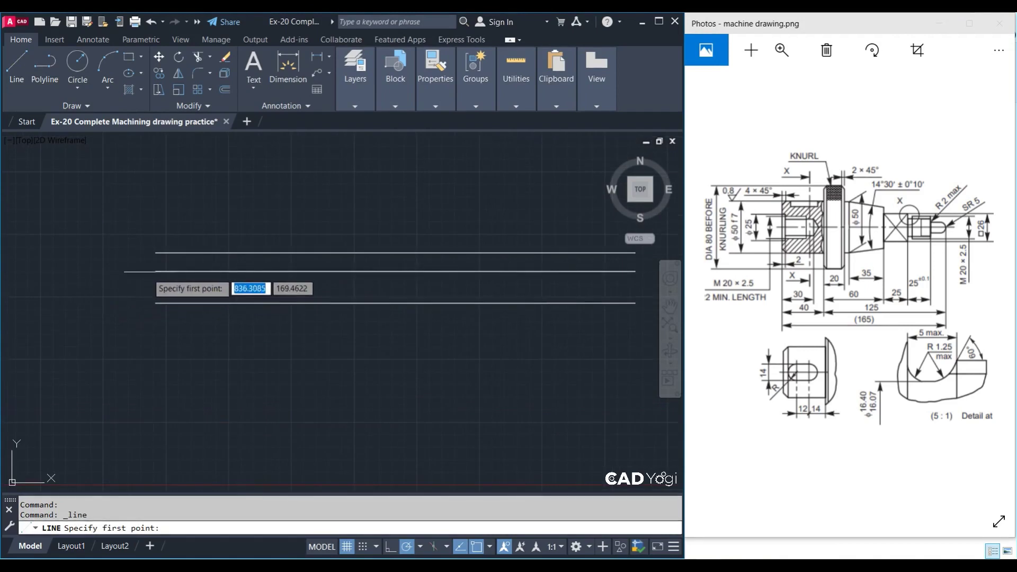
click(155, 272)
click(155, 303)
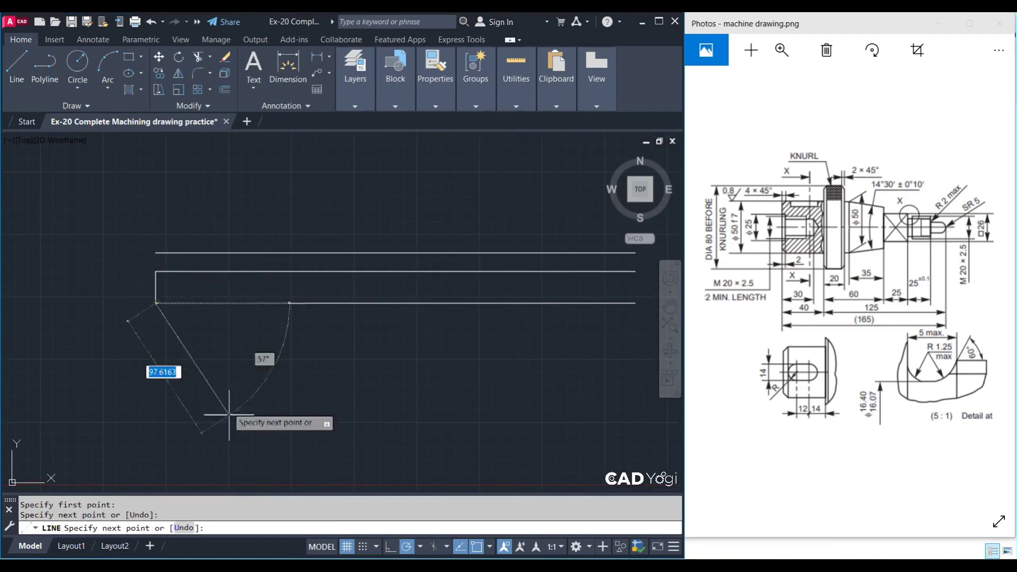
key(Escape)
middle_drag(253, 320, 190, 354)
text(O)
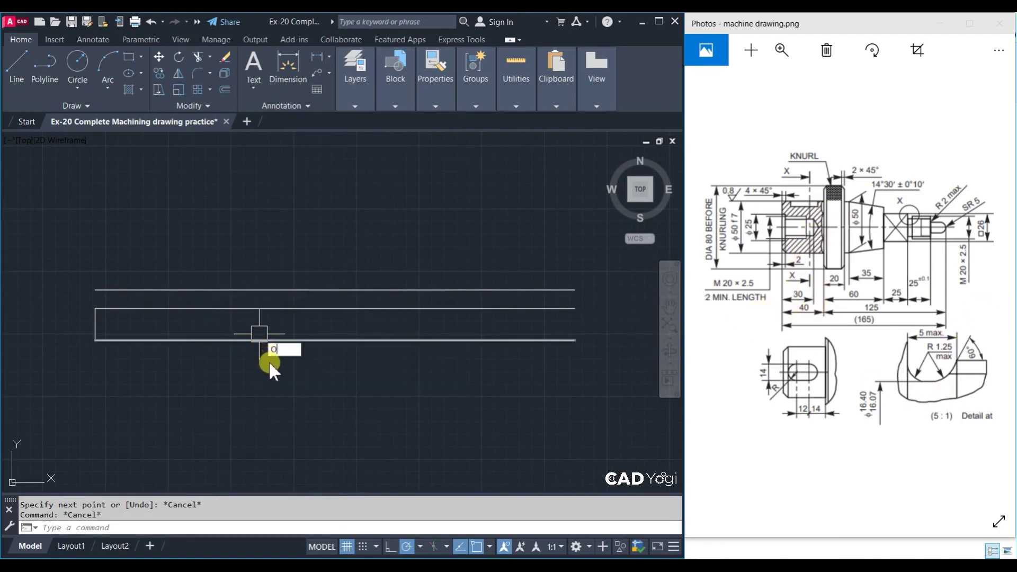
key(Return)
key(Return)
click(96, 328)
click(162, 334)
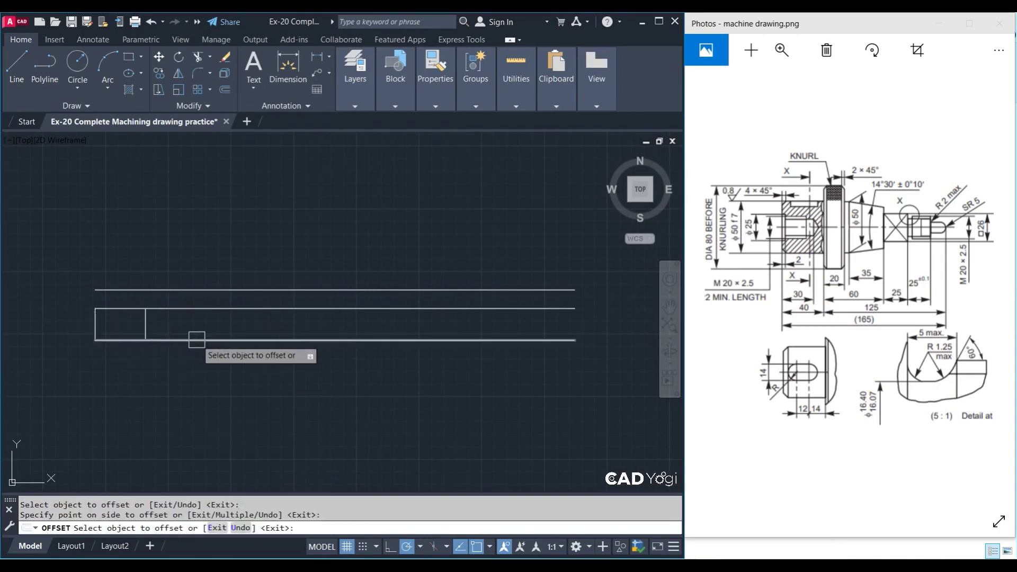
key(Escape)
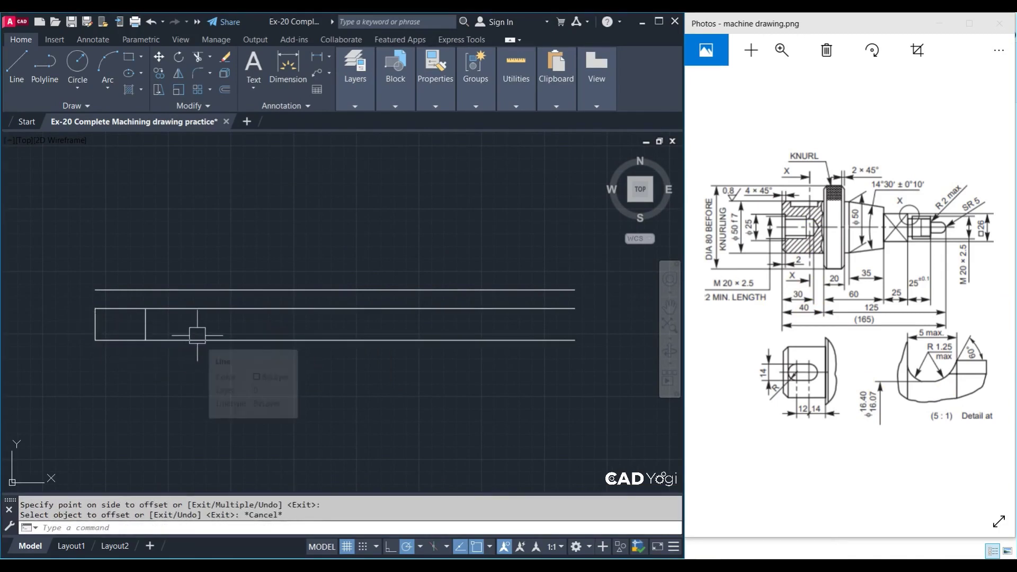
Extend the short vertical line up to the top line with EXTEND
text(ex)
key(Return)
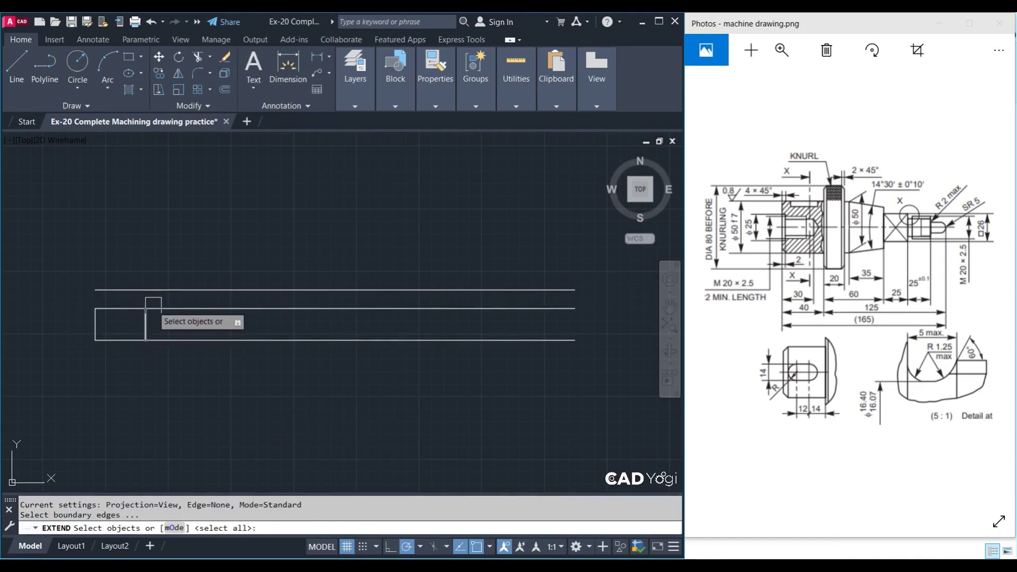
click(154, 290)
key(Return)
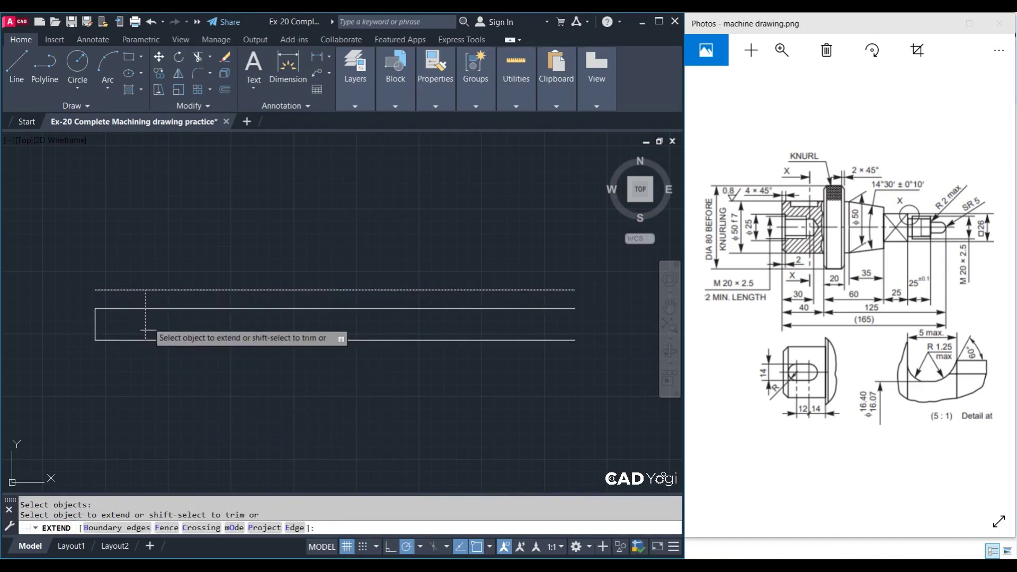
click(146, 332)
key(Return)
Trim the top line left of the vertical line using a crossing selection
text(tr)
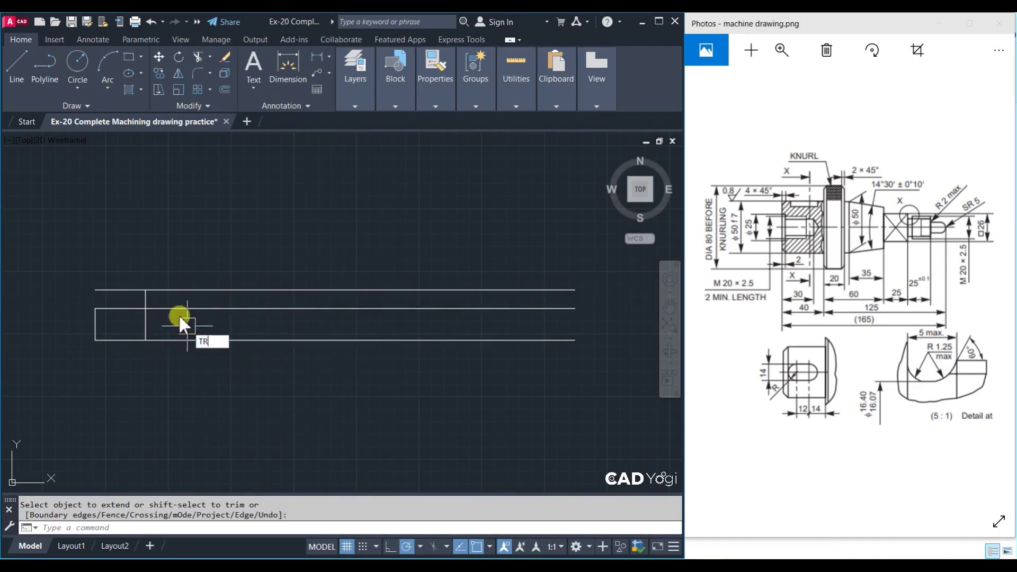
key(Return)
click(169, 270)
click(136, 307)
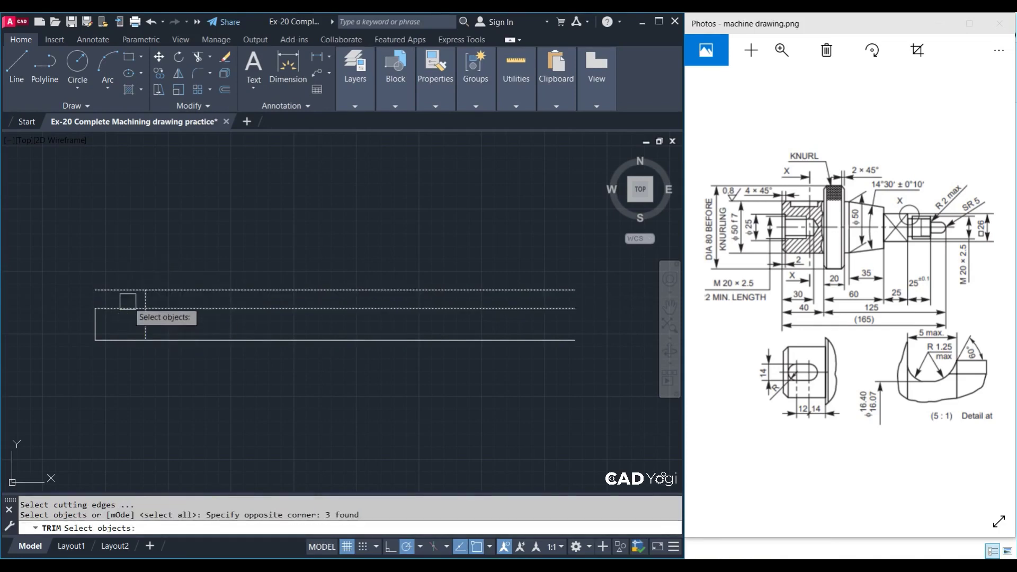
key(Return)
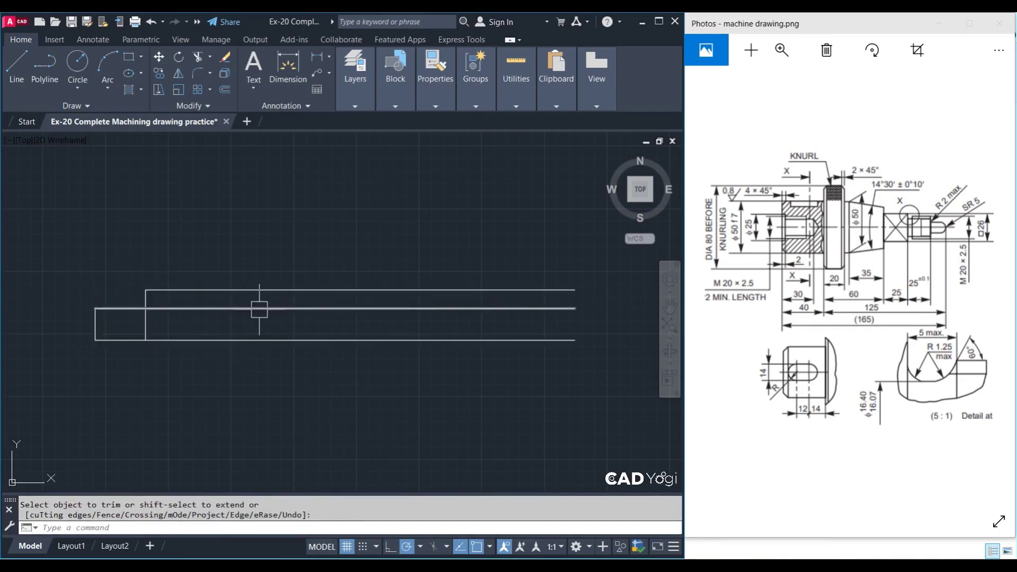
key(Escape)
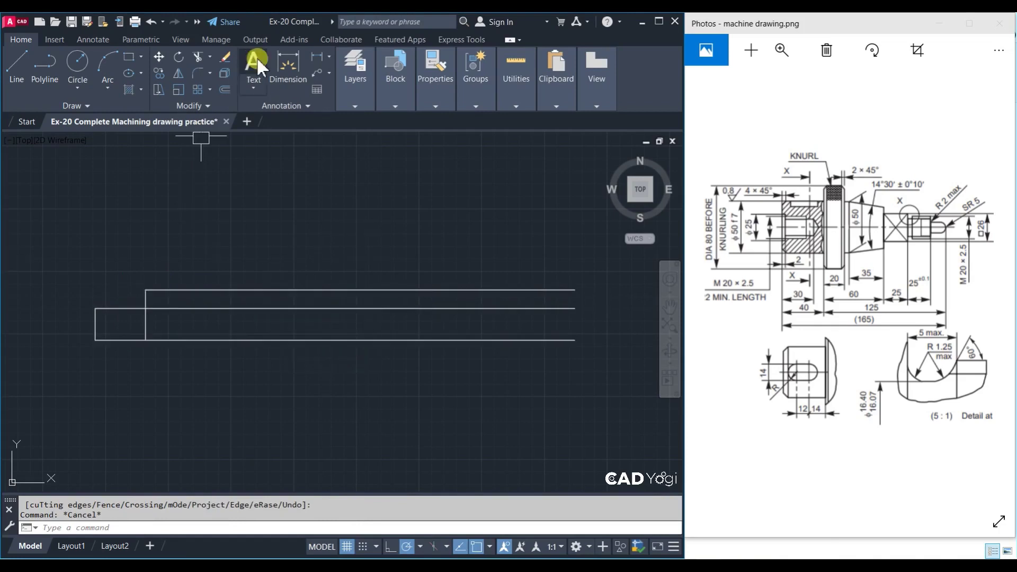
Measure the left step with a trial linear dimension, then discard it
click(316, 57)
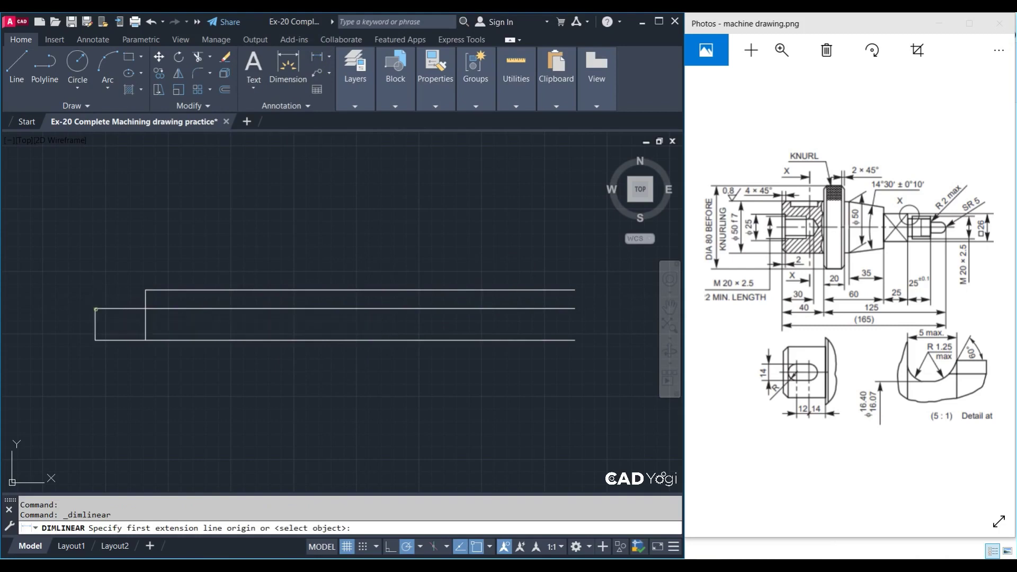
click(95, 308)
click(145, 291)
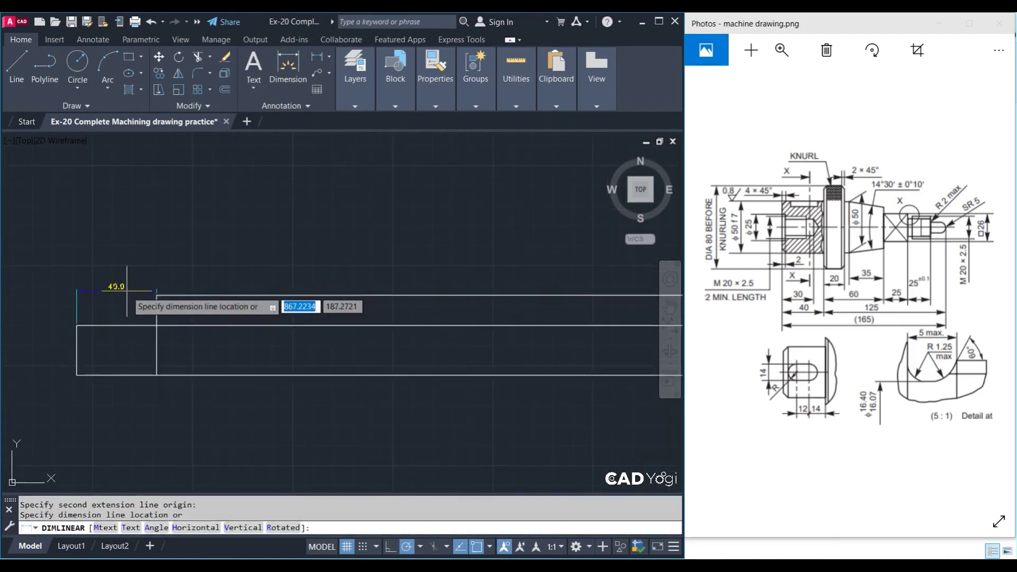
scroll(325, 285, up, 3)
scroll(325, 285, down, 2)
key(Escape)
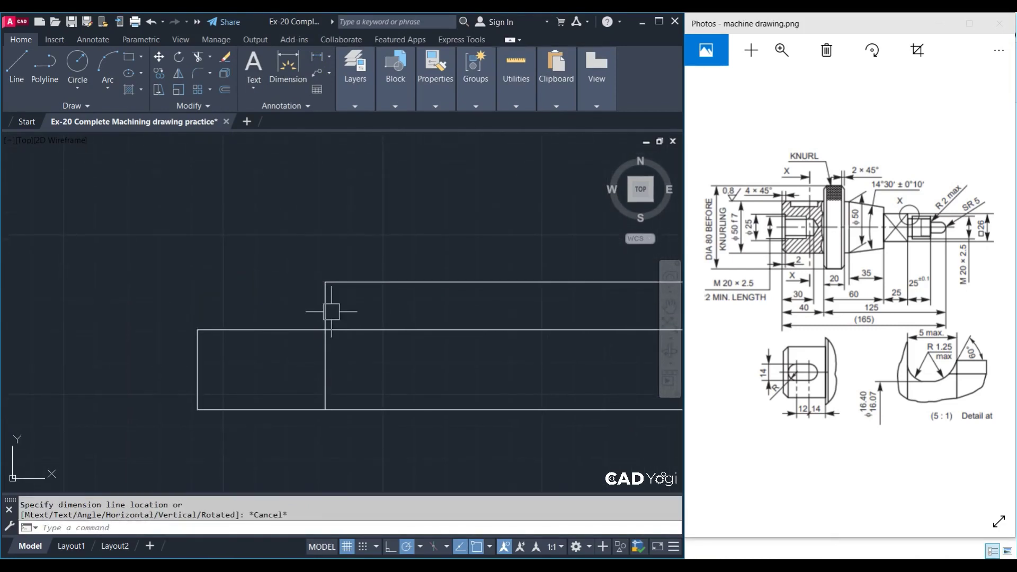
scroll(331, 309, up, 2)
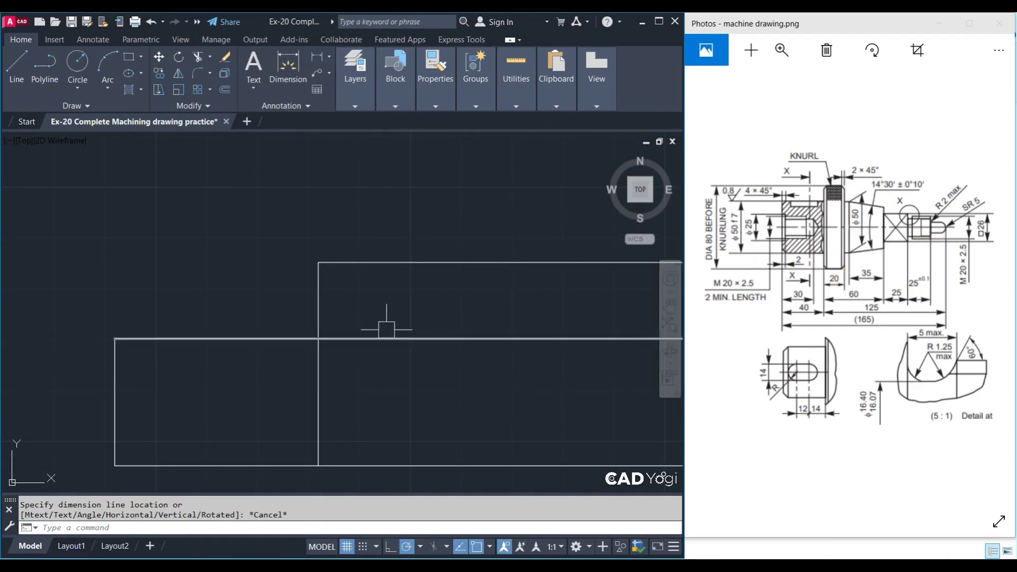
middle_drag(411, 306, 341, 293)
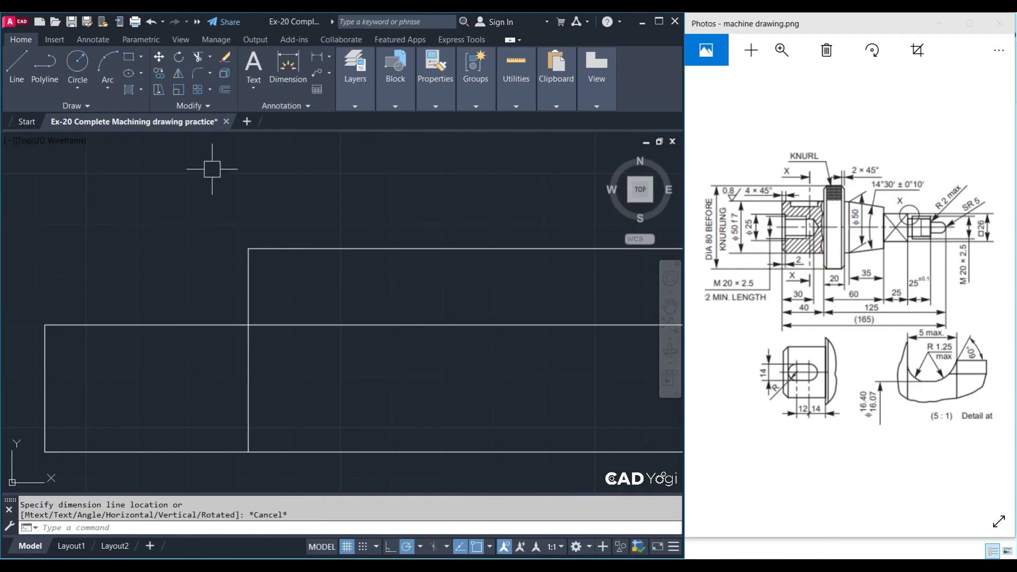
Offset the step's vertical line 20 units to the right for the collar
text(o)
key(Return)
text(20)
key(Return)
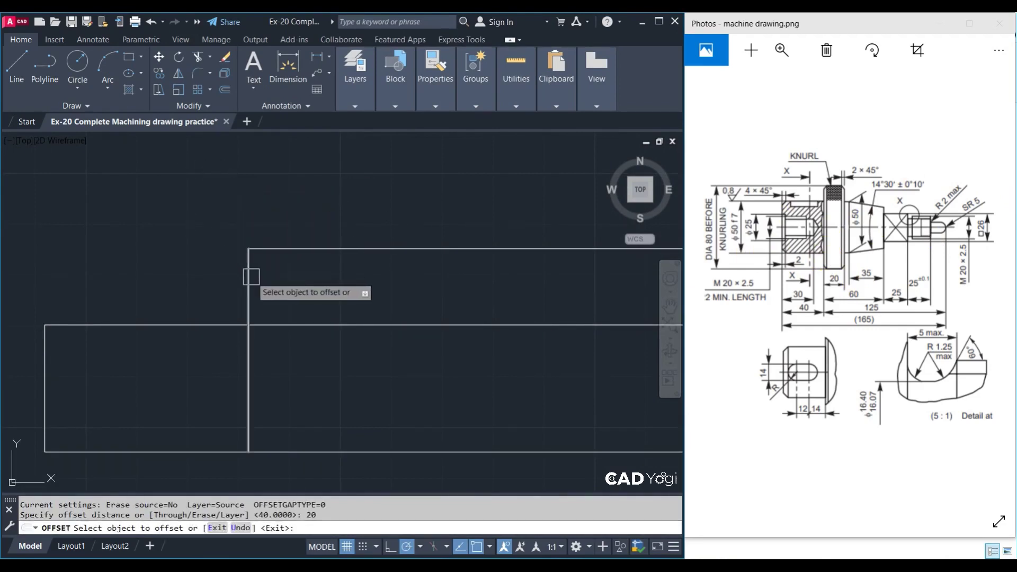
click(251, 277)
click(306, 276)
key(Escape)
text(TR)
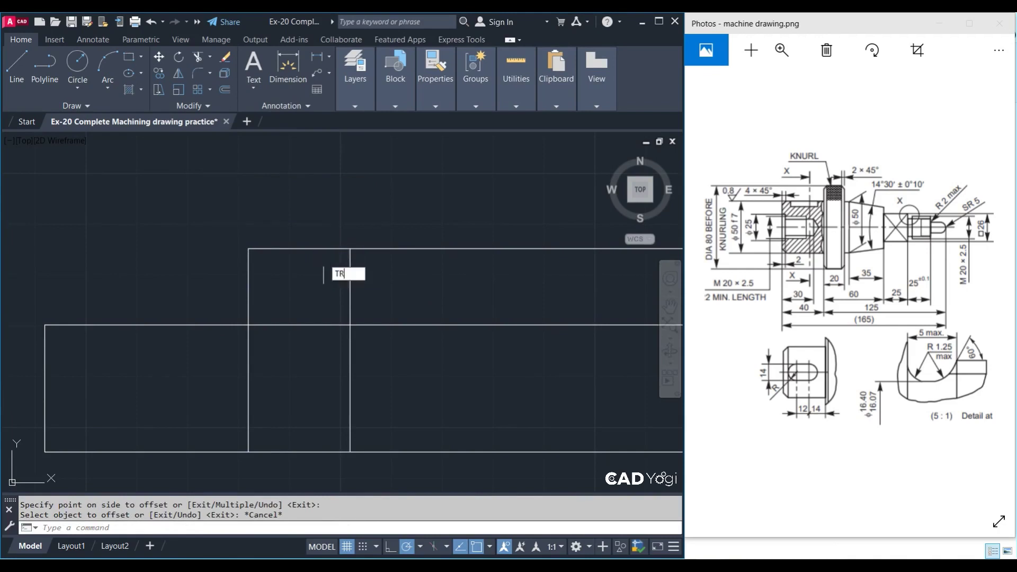
Trim the top line beyond the new collar line
key(Return)
click(349, 287)
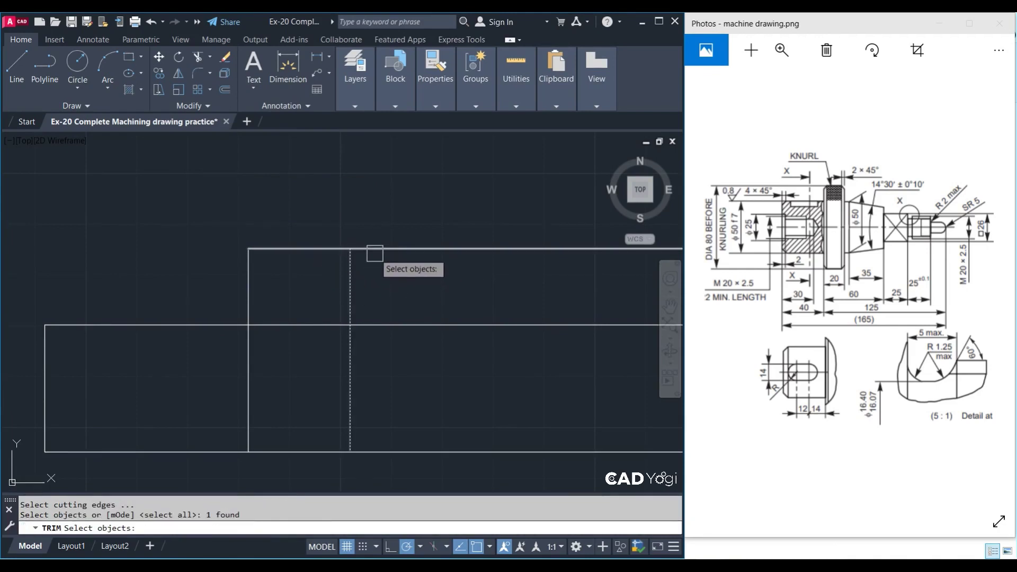
key(Return)
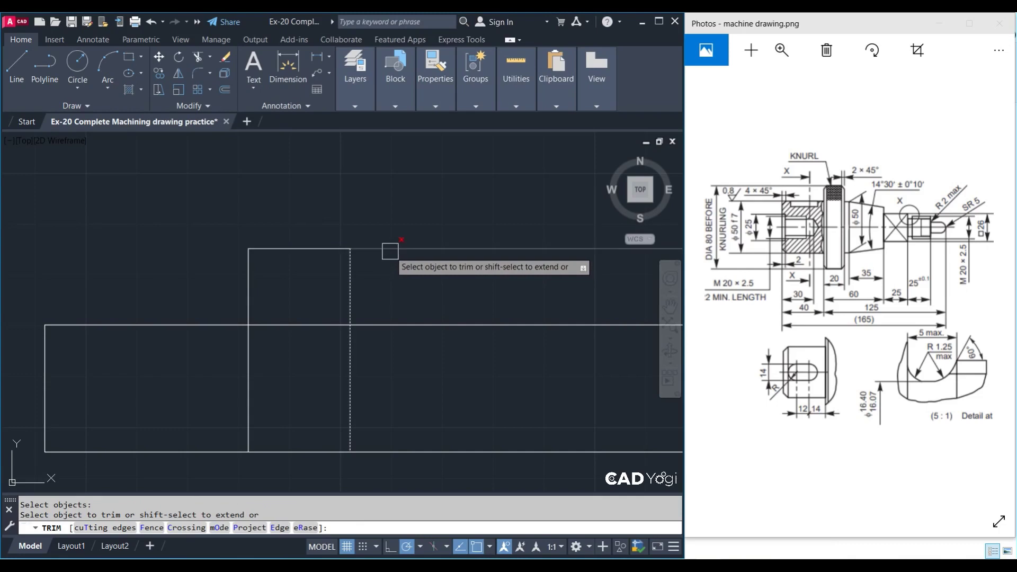
click(390, 251)
key(Escape)
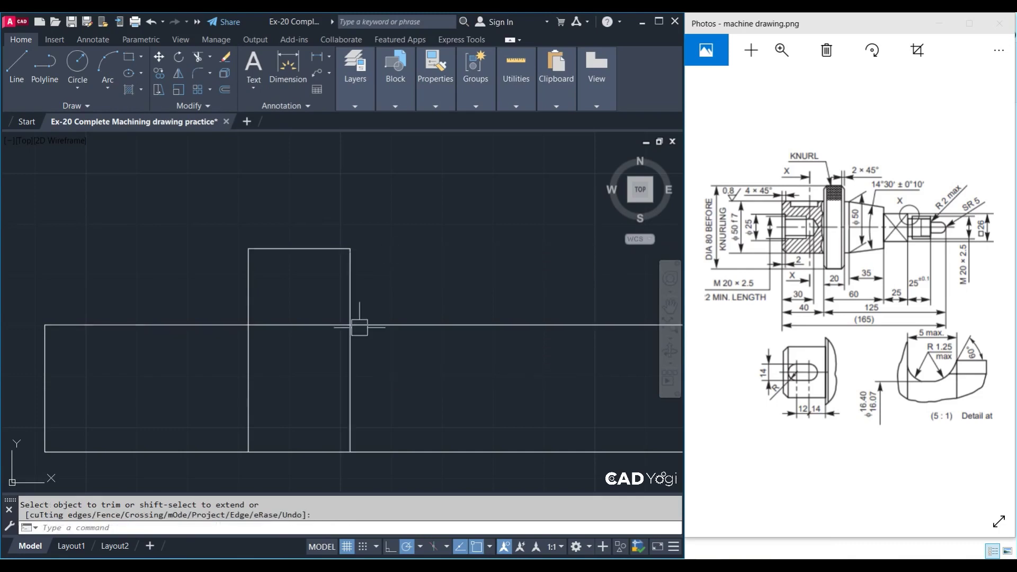
Trim the middle line to the right of the step line
click(249, 300)
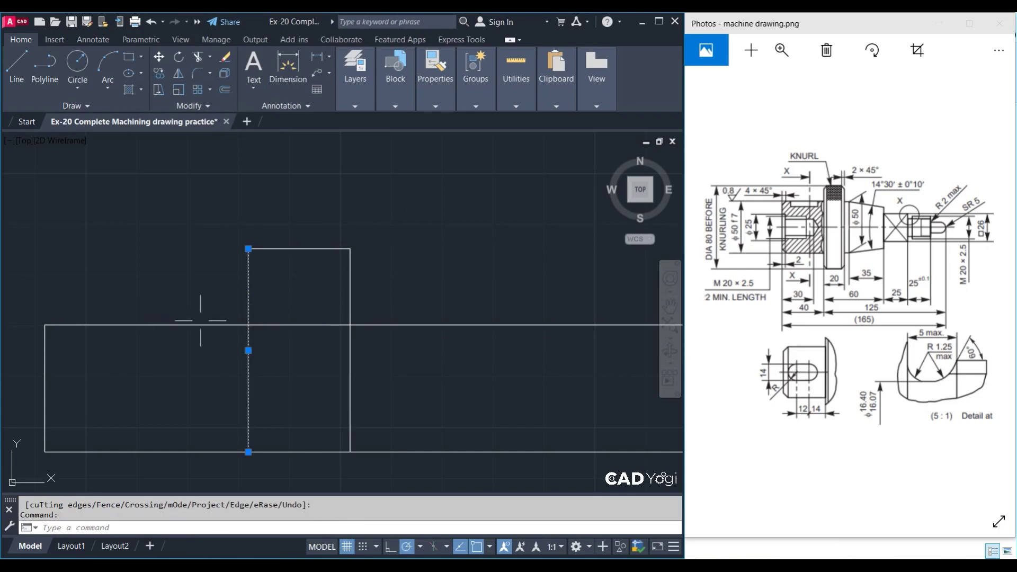
text(tr)
key(Return)
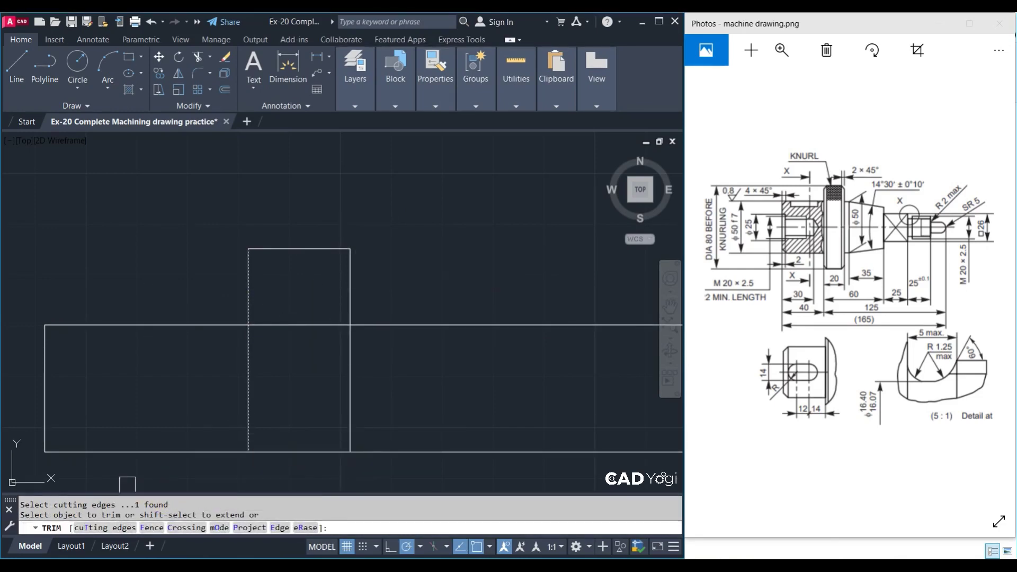
click(297, 324)
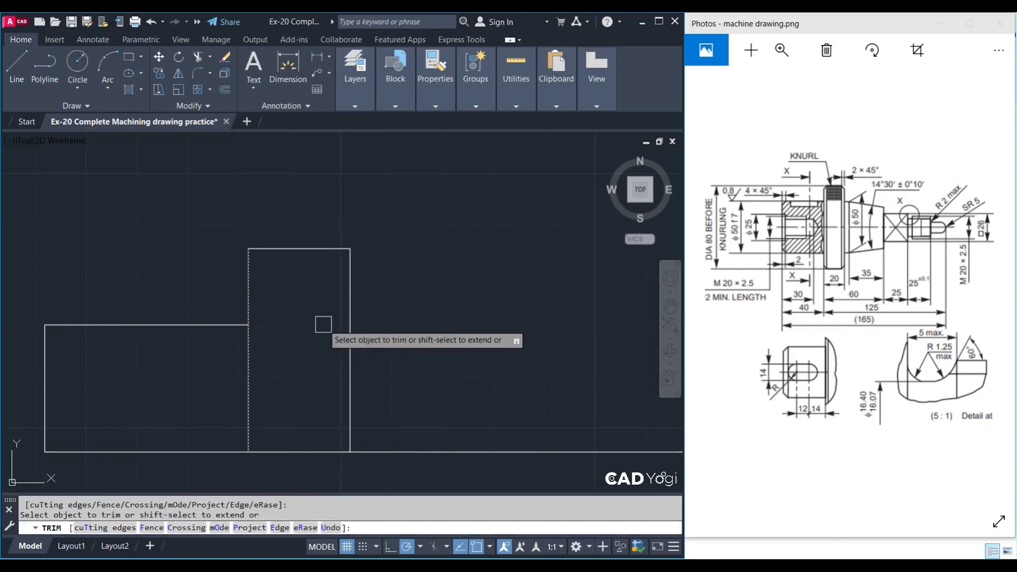
scroll(446, 271, down, 2)
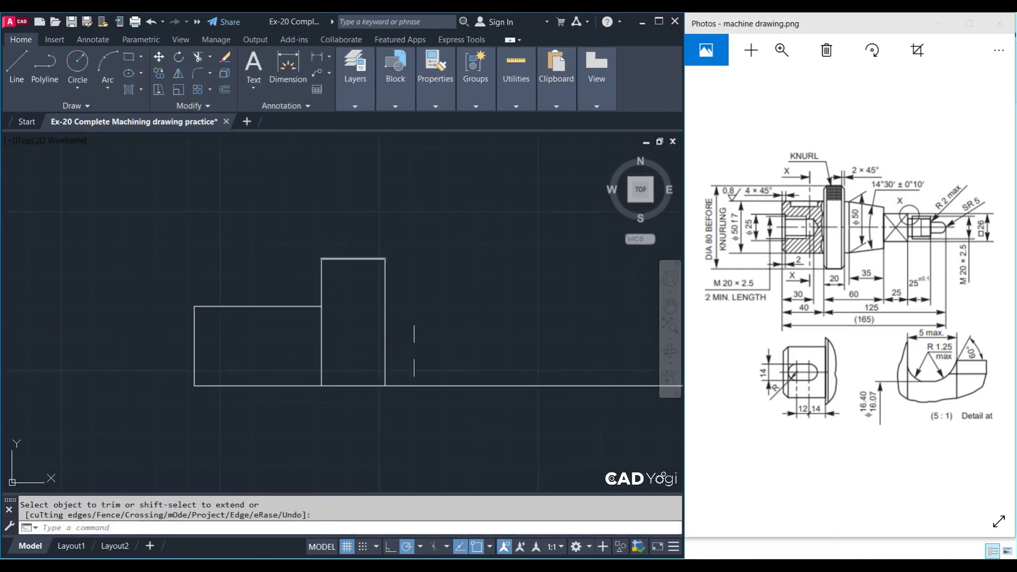
middle_drag(443, 404, 387, 409)
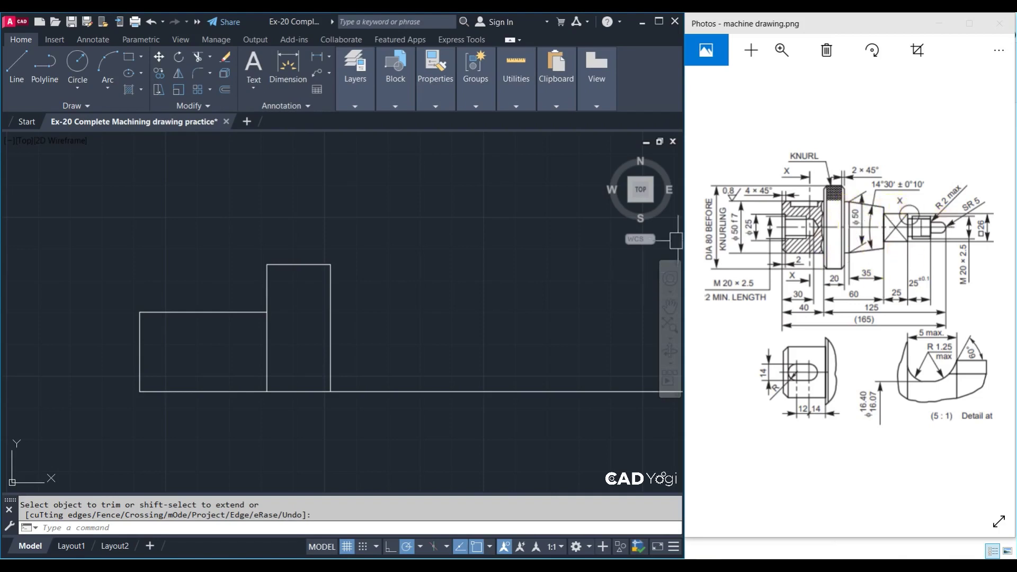
middle_drag(462, 252, 444, 254)
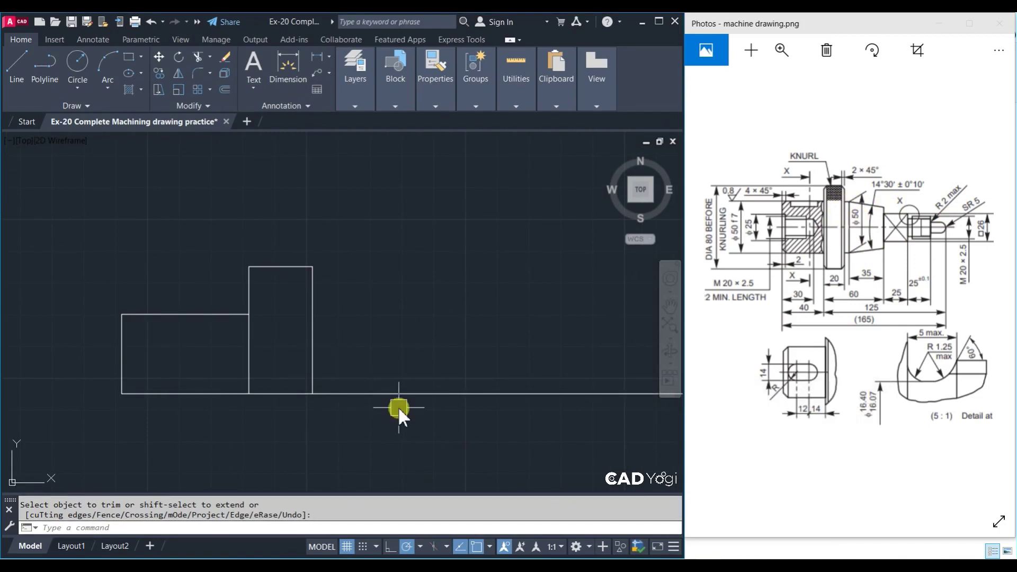
Verify the 25-unit section length with a trial linear dimension
key(Escape)
text(o)
key(space)
key(Return)
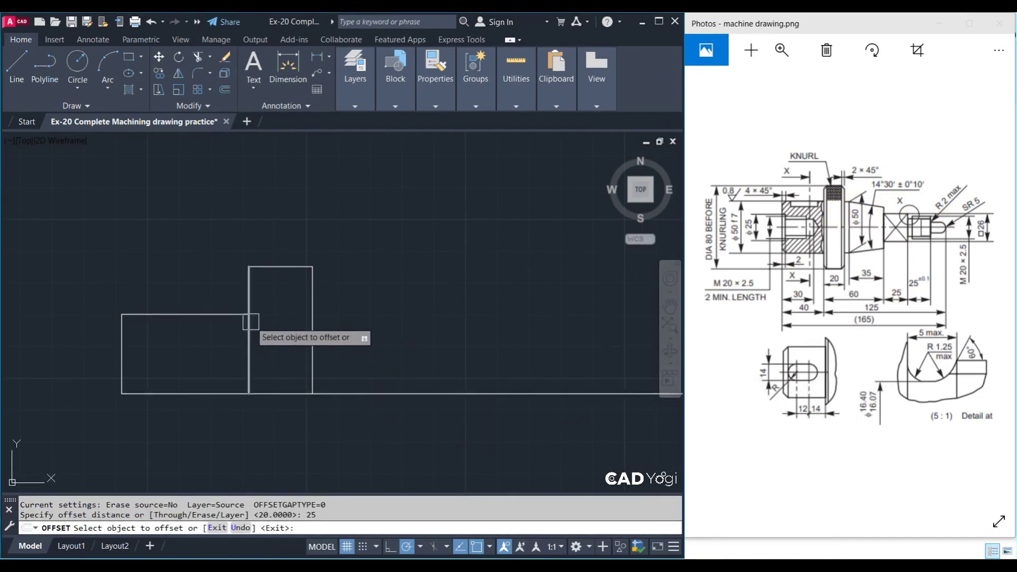
mouse_move(355, 78)
click(317, 53)
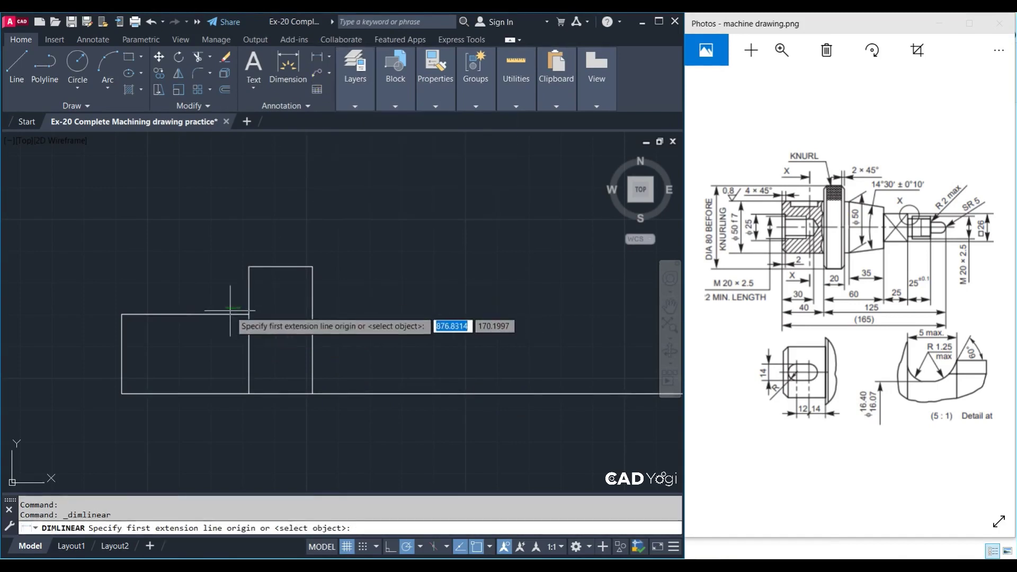
click(217, 314)
click(217, 394)
key(Escape)
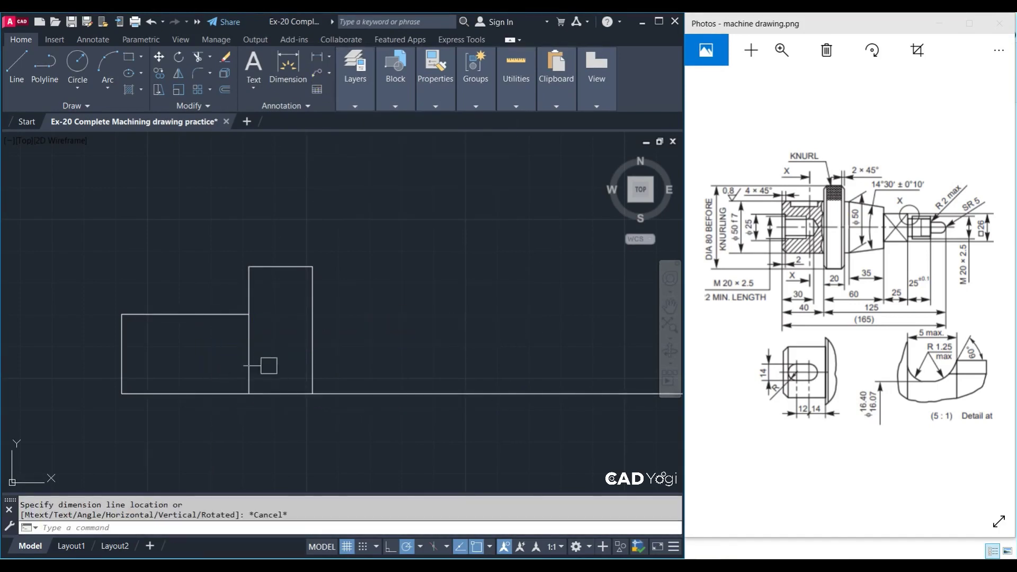
Stretch the left section's top line past the collar by its end grip
click(252, 307)
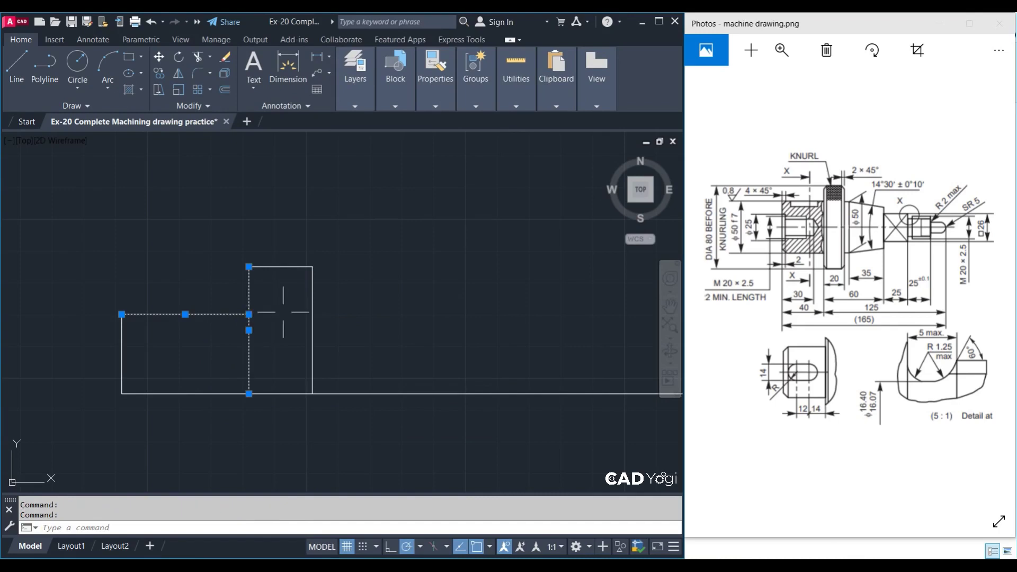
click(249, 314)
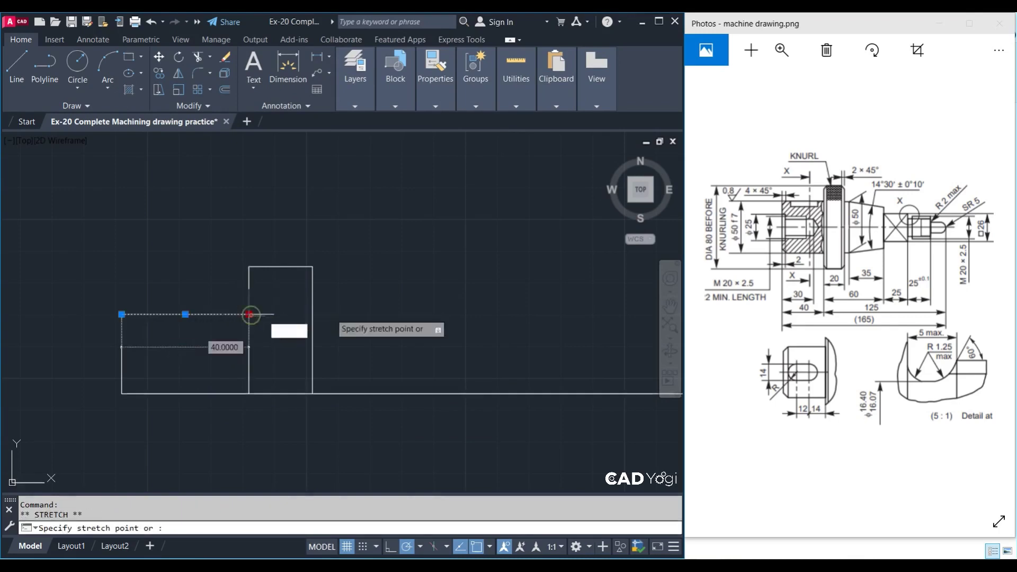
click(352, 314)
key(Escape)
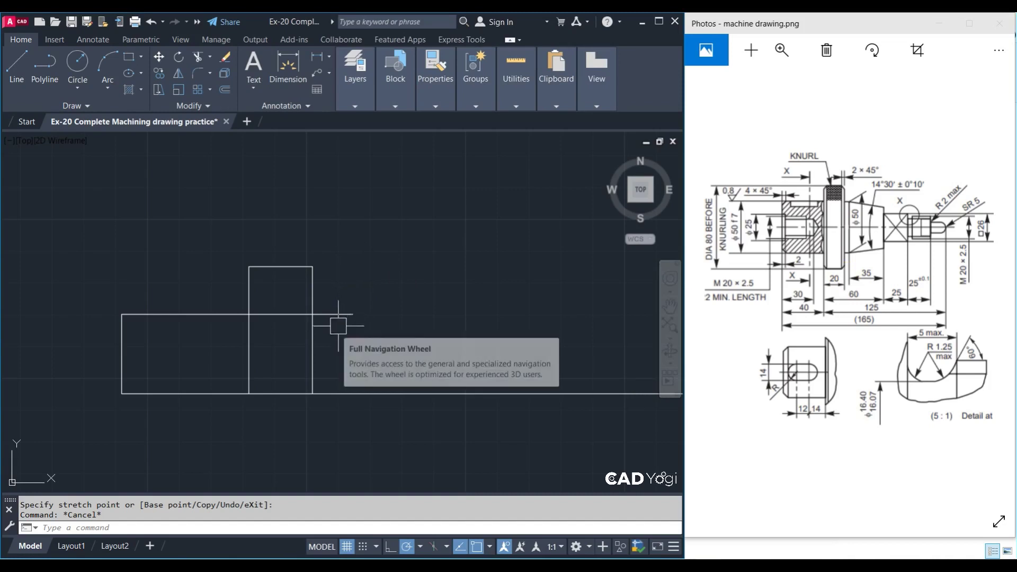
Offset the collar's right edge 5 units right and trim it above the top edge
text(o)
key(Return)
text(5)
key(Return)
click(313, 346)
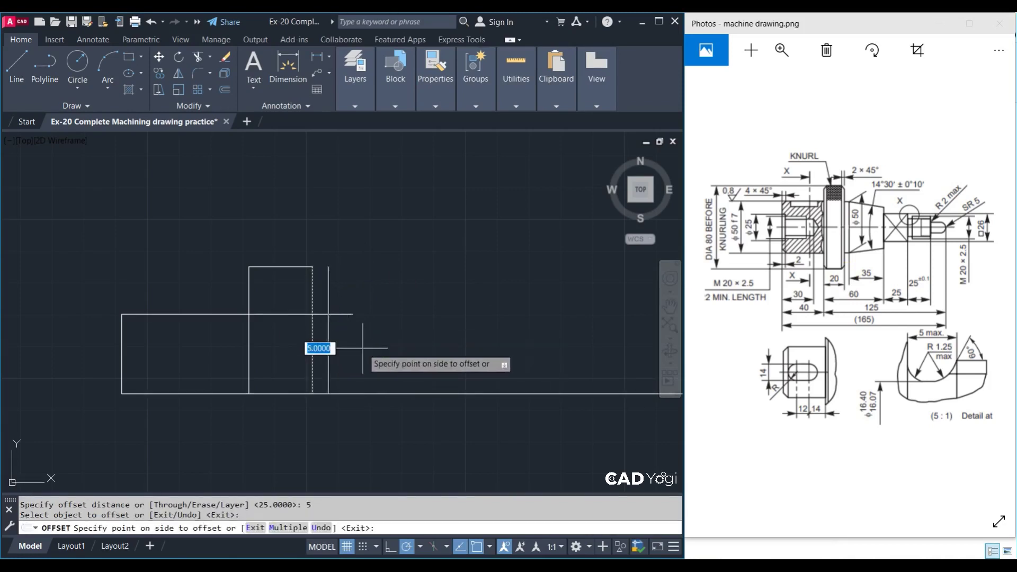
click(362, 349)
key(Escape)
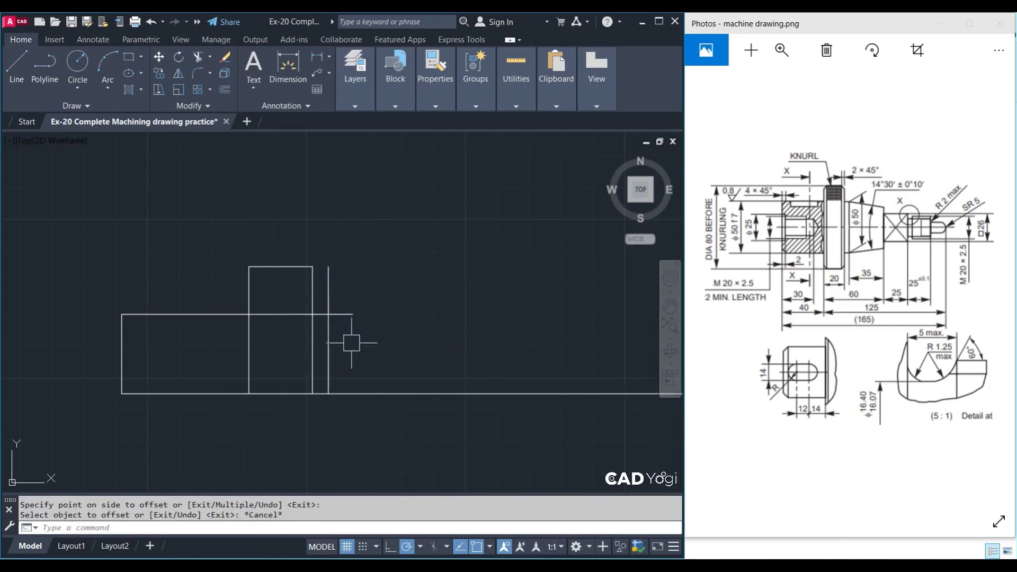
text(tr)
key(Return)
key(Return)
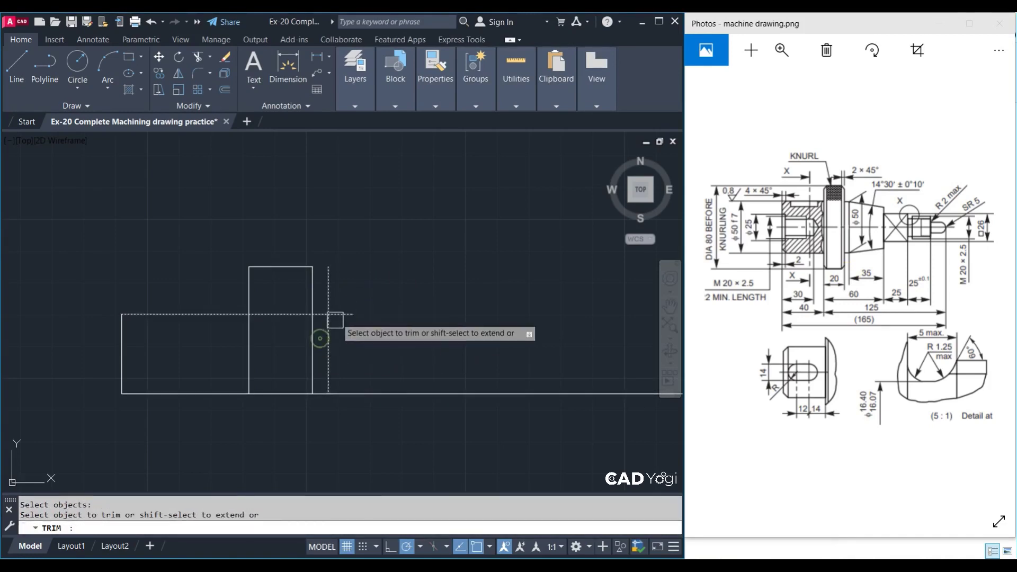
click(329, 291)
key(Escape)
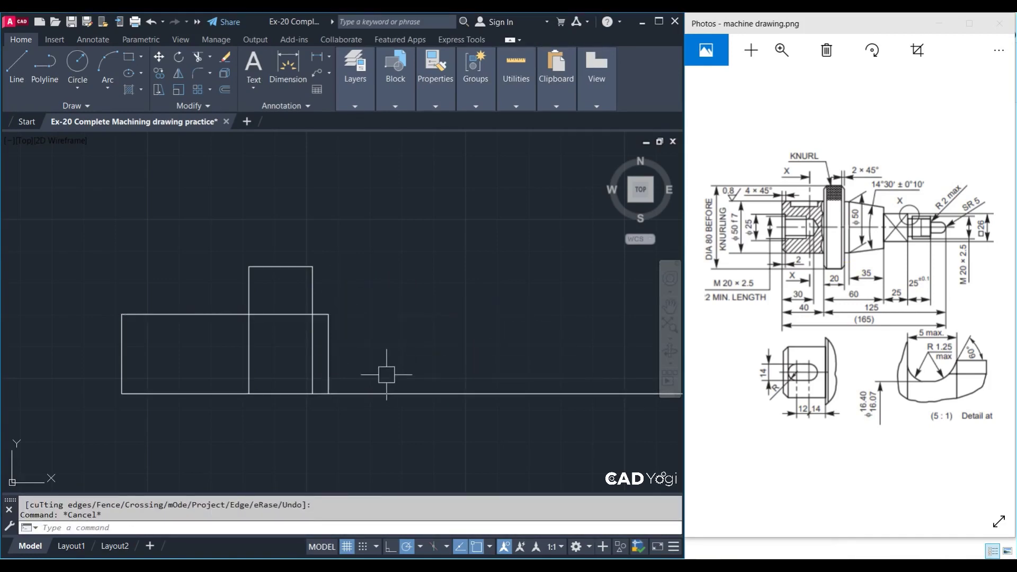
Draw a horizontal top-edge line rightward from the step's top corner
text(l)
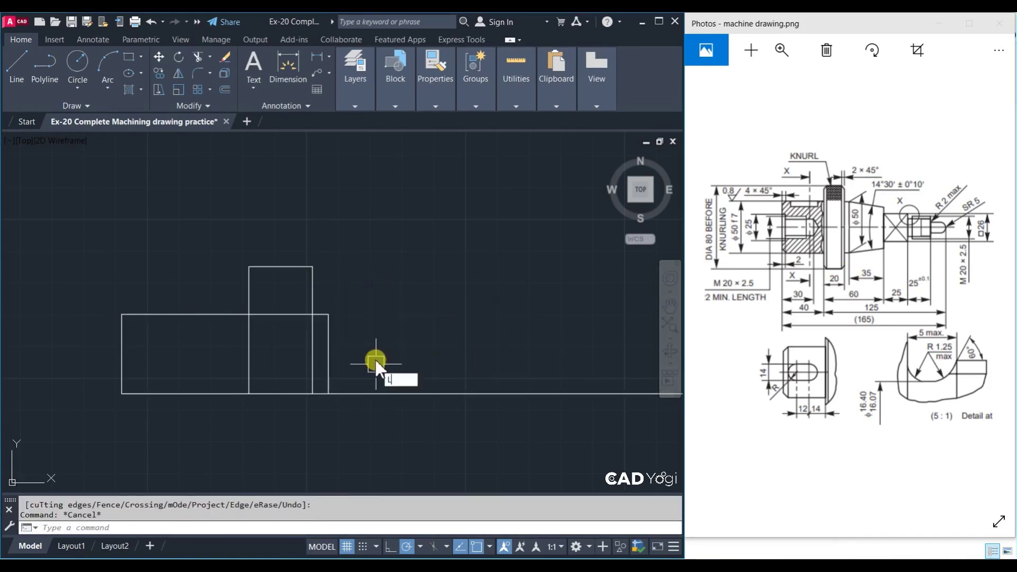
key(Return)
click(328, 314)
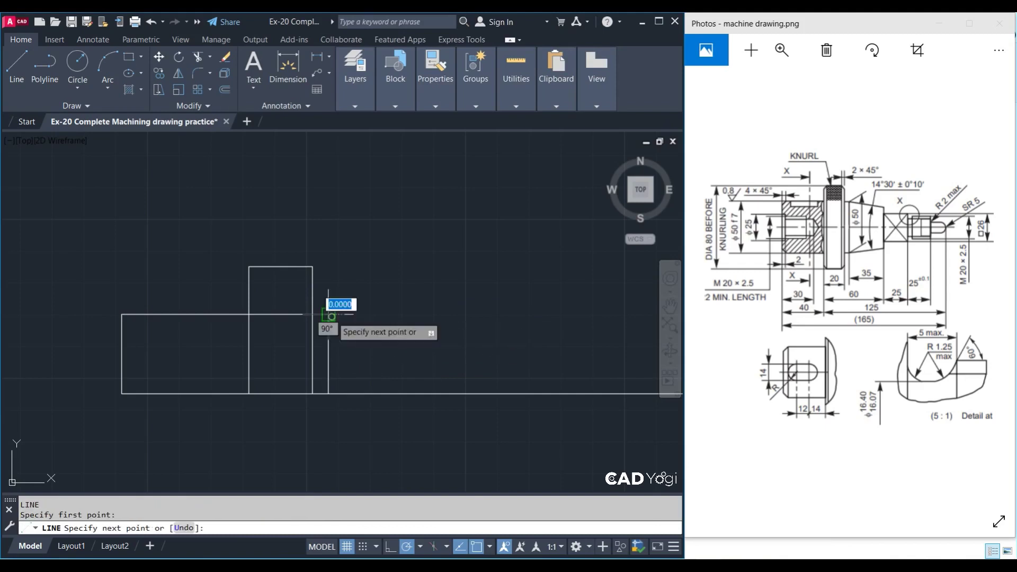
click(529, 315)
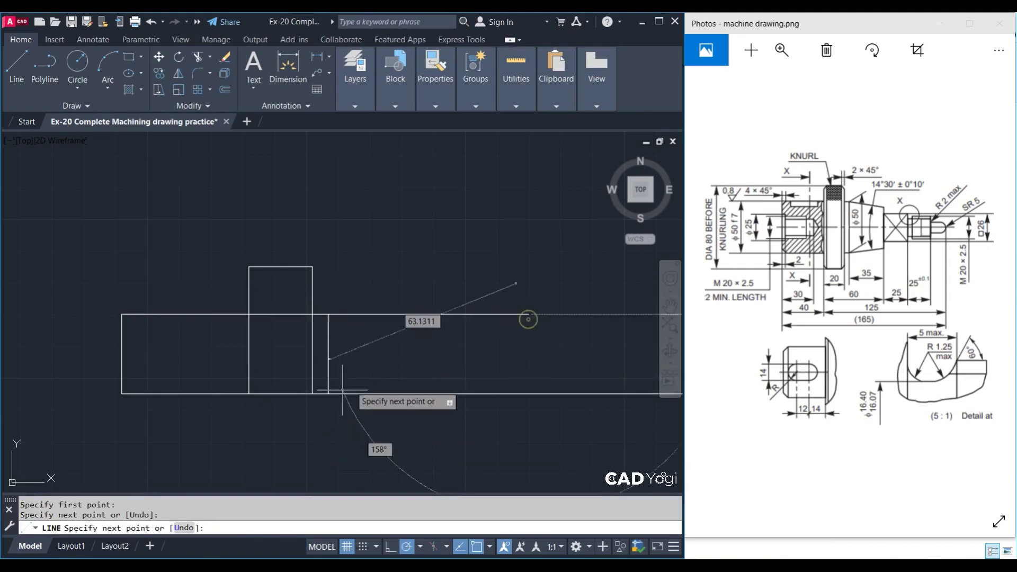
key(Escape)
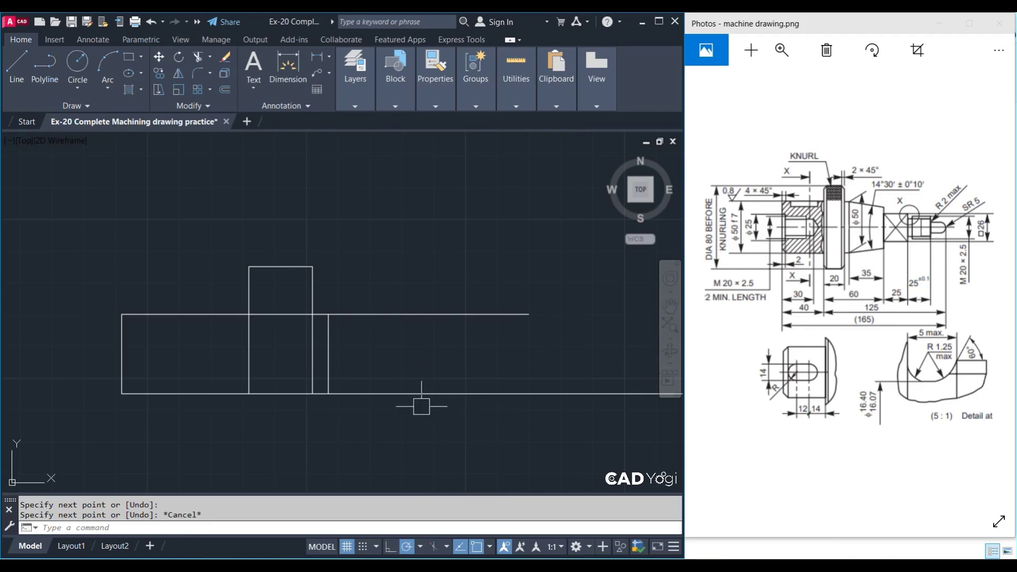
key(Escape)
Offset the step's vertical line 35 units to the right
text(o)
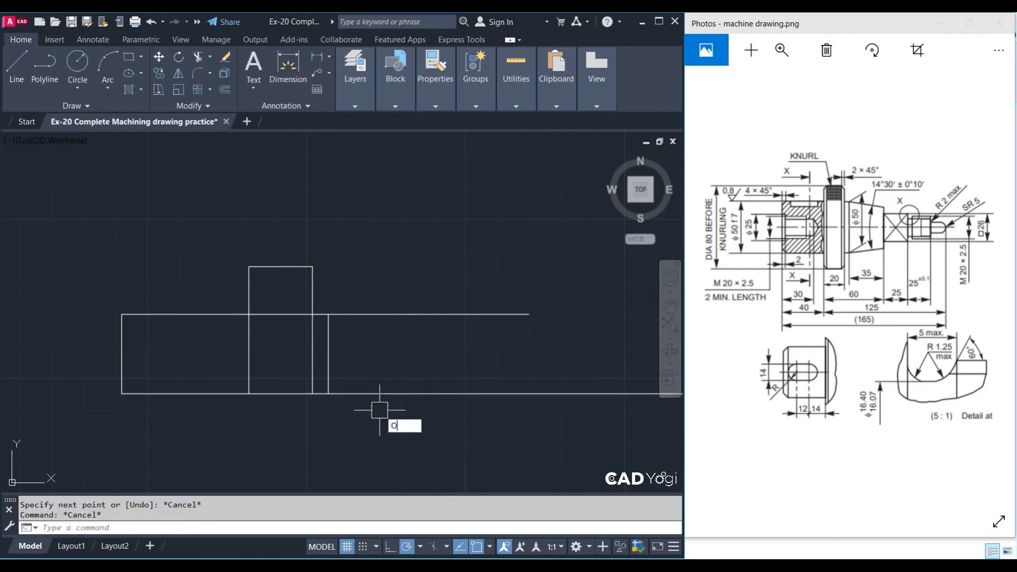
key(Return)
text(35)
key(Return)
click(329, 355)
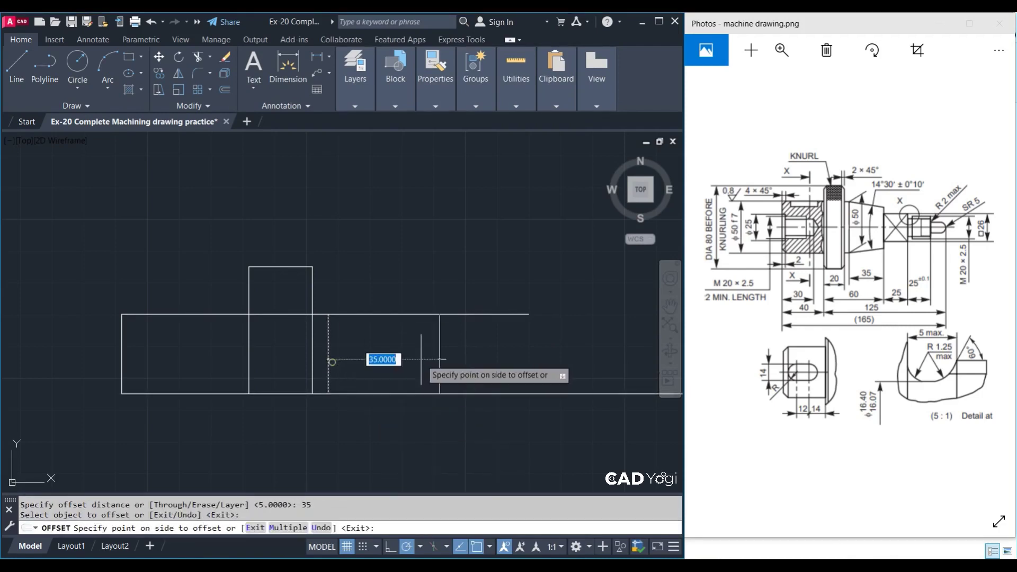
click(403, 357)
key(Escape)
key(Escape)
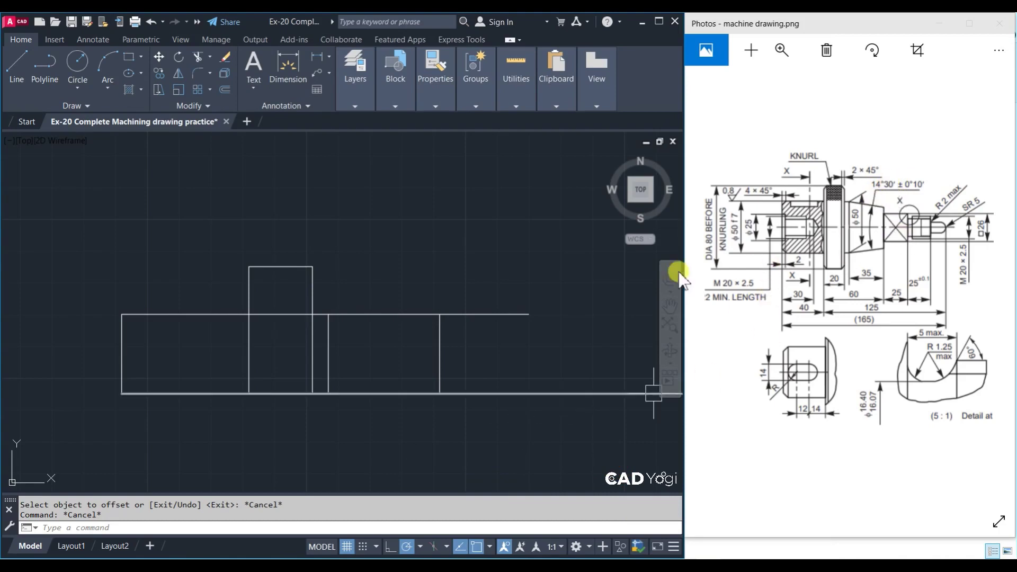
Rotate the new top line -14.5° about its left endpoint
click(411, 313)
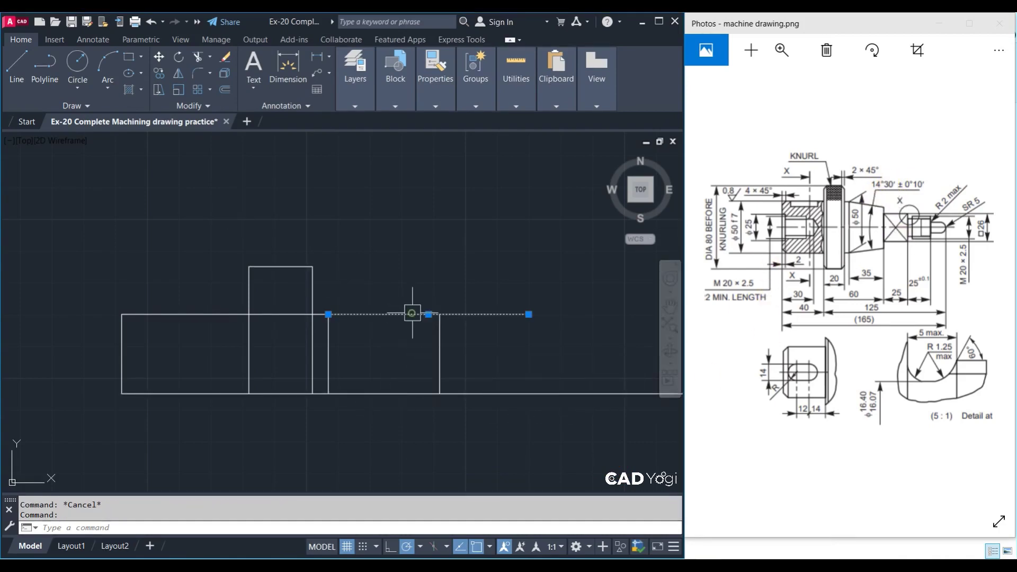
text(ro)
key(Return)
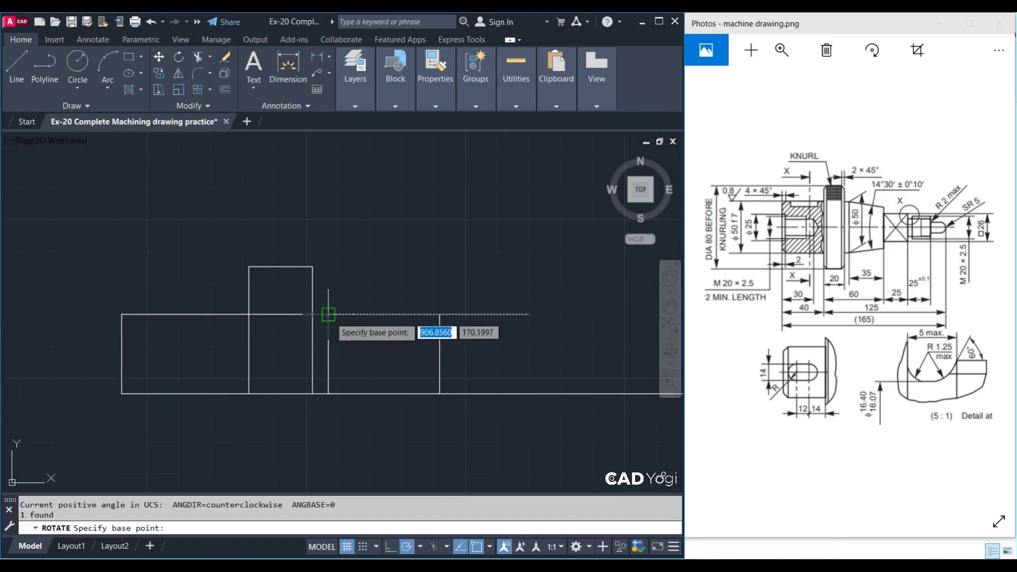
click(329, 314)
text(-)
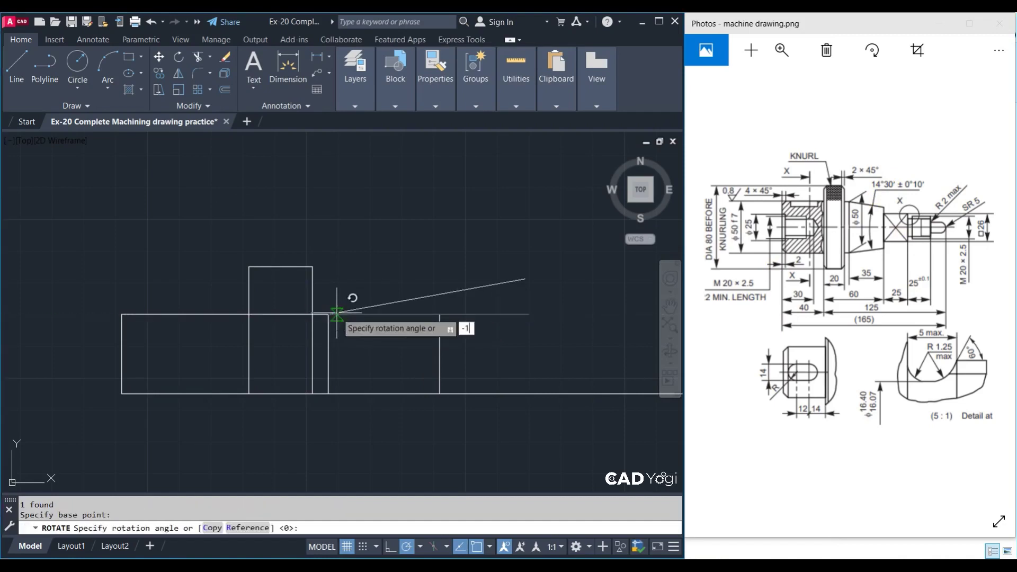
text(14.5)
key(Return)
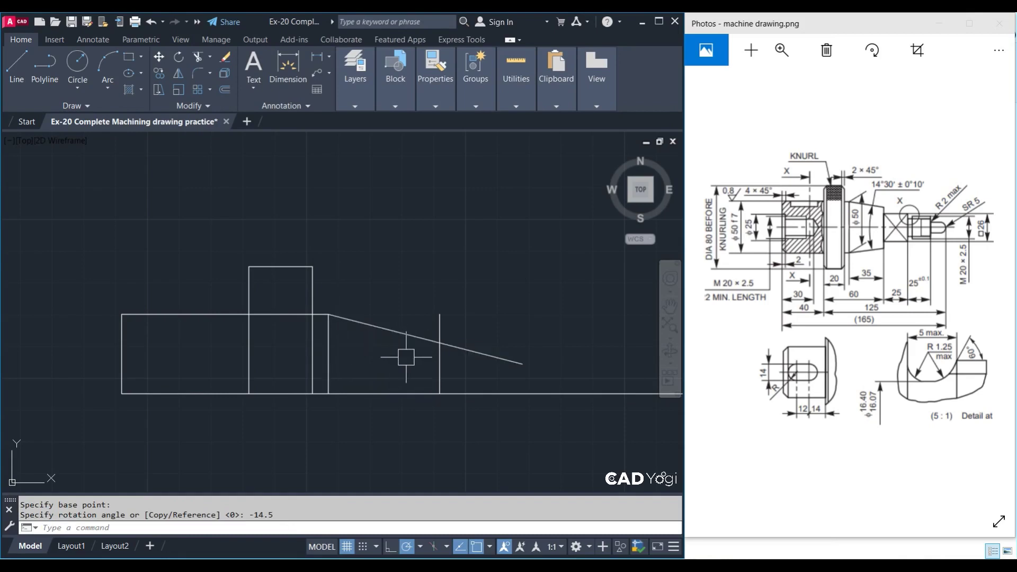
text(TR)
Trim the slope past the 35-unit line and the vertical line above the slope
key(Return)
click(504, 356)
click(439, 313)
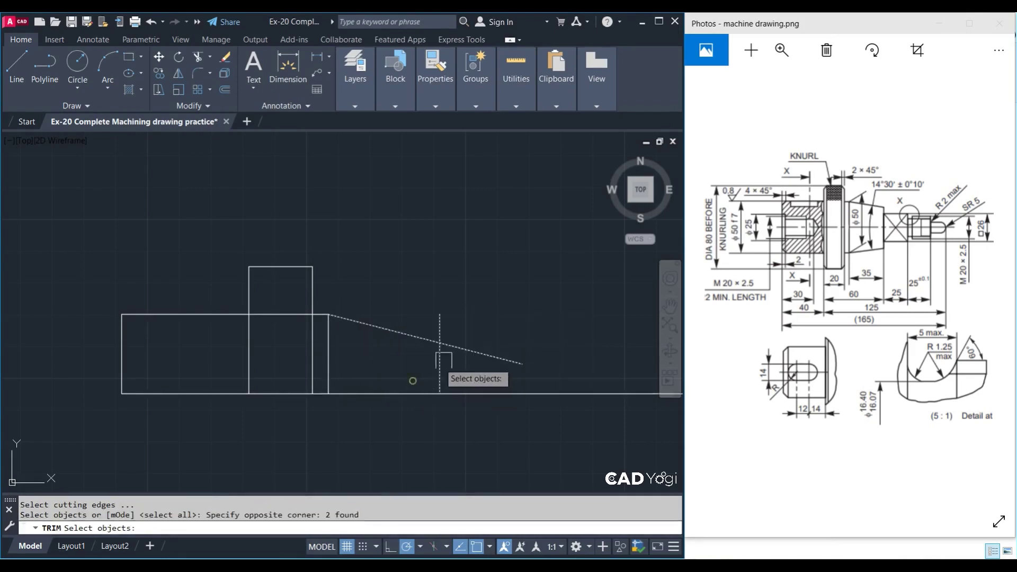
key(Return)
click(472, 351)
click(440, 320)
key(Return)
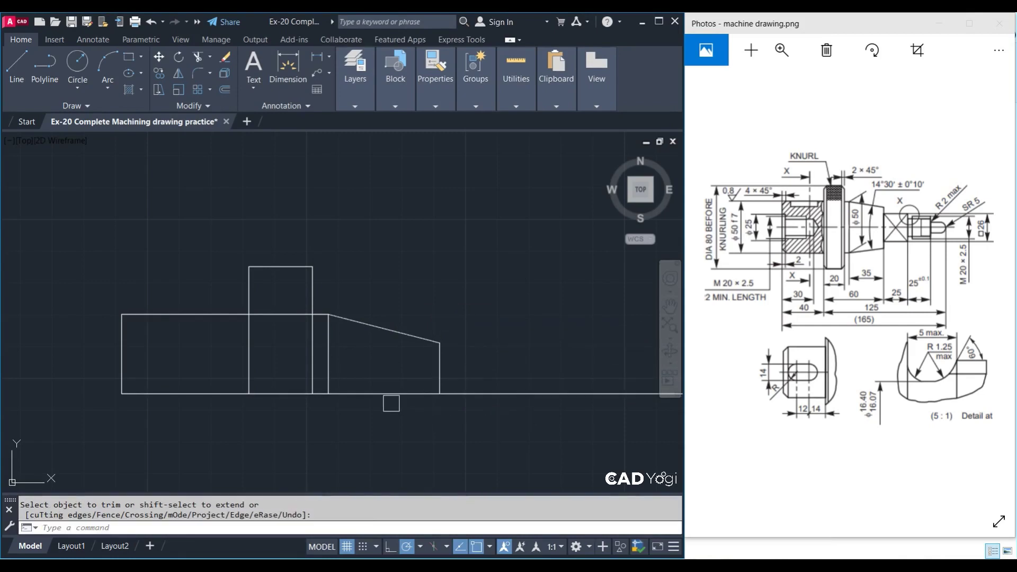
middle_drag(413, 424, 399, 426)
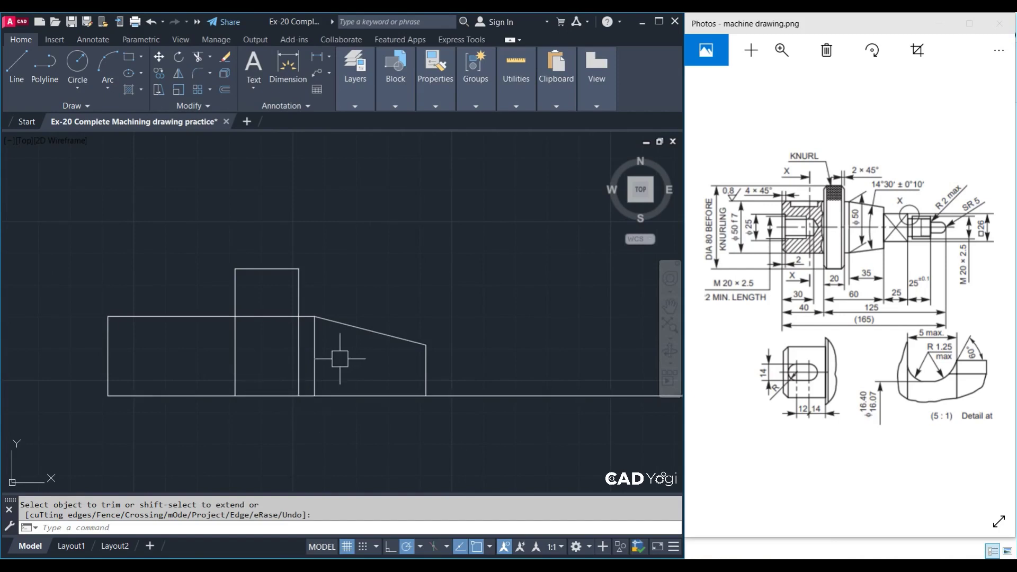
Trim away the leftover line segment inside the collar
text(t)
key(Return)
click(336, 298)
click(230, 349)
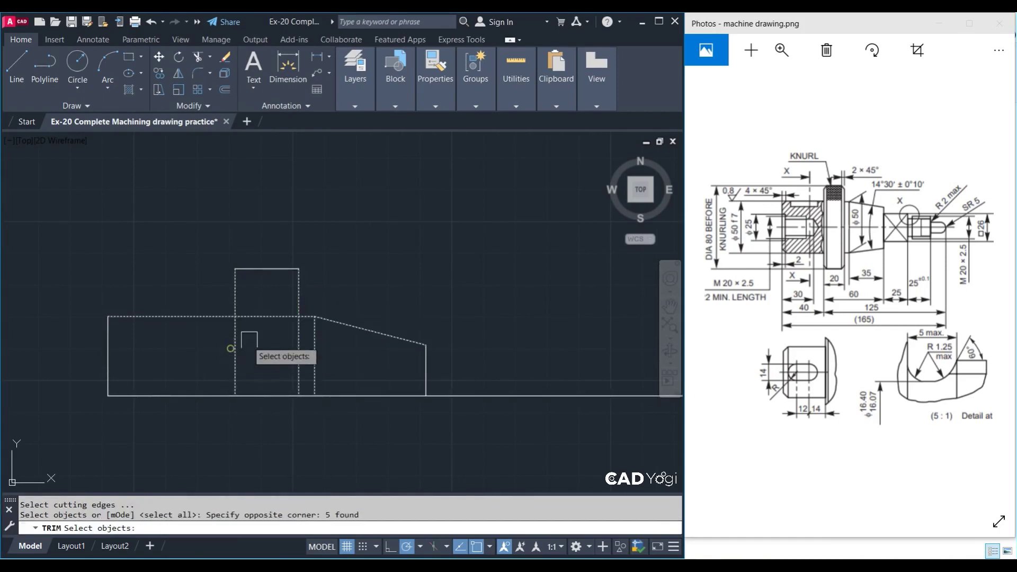
key(Return)
click(264, 317)
key(Return)
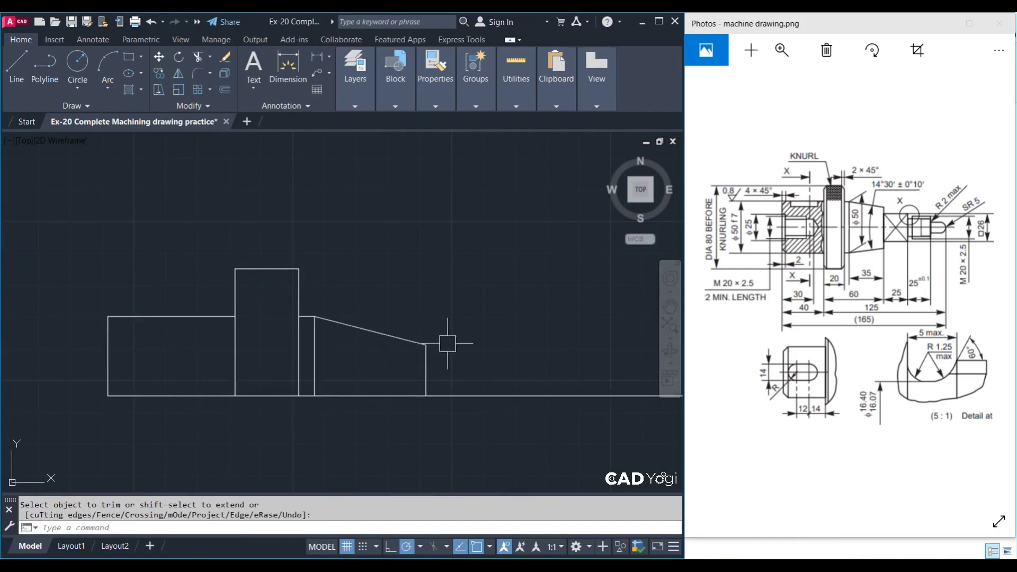
key(Escape)
middle_drag(557, 371, 545, 371)
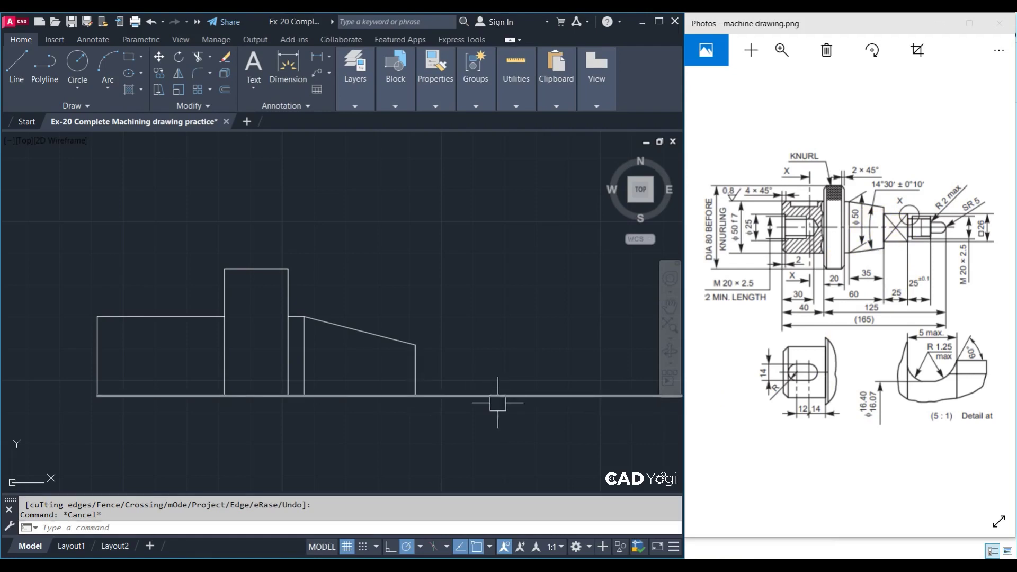
Offset the taper's end line 25 units to the right
text(o)
key(Return)
text(25)
key(Return)
click(416, 373)
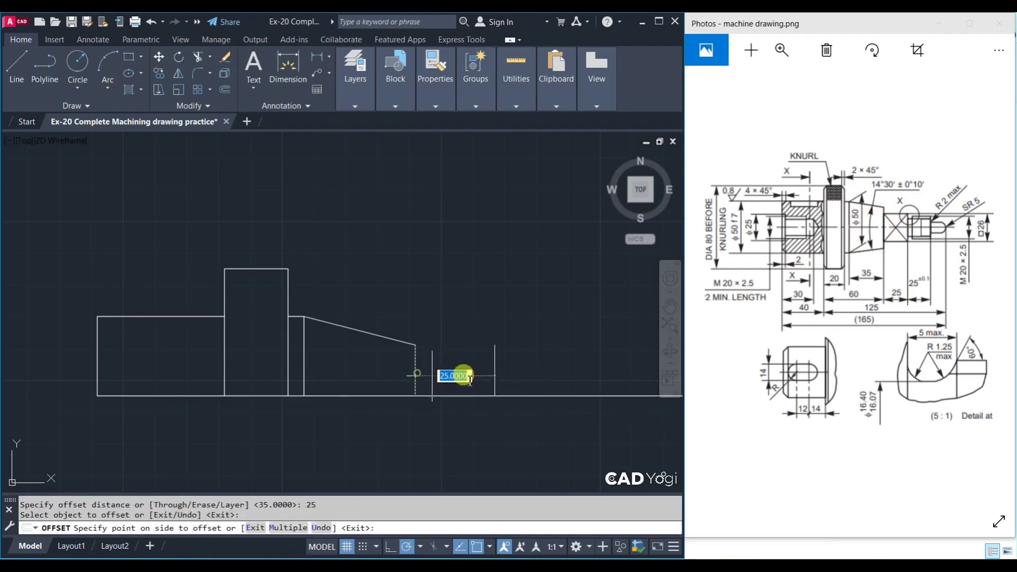
click(461, 374)
key(Escape)
key(Escape)
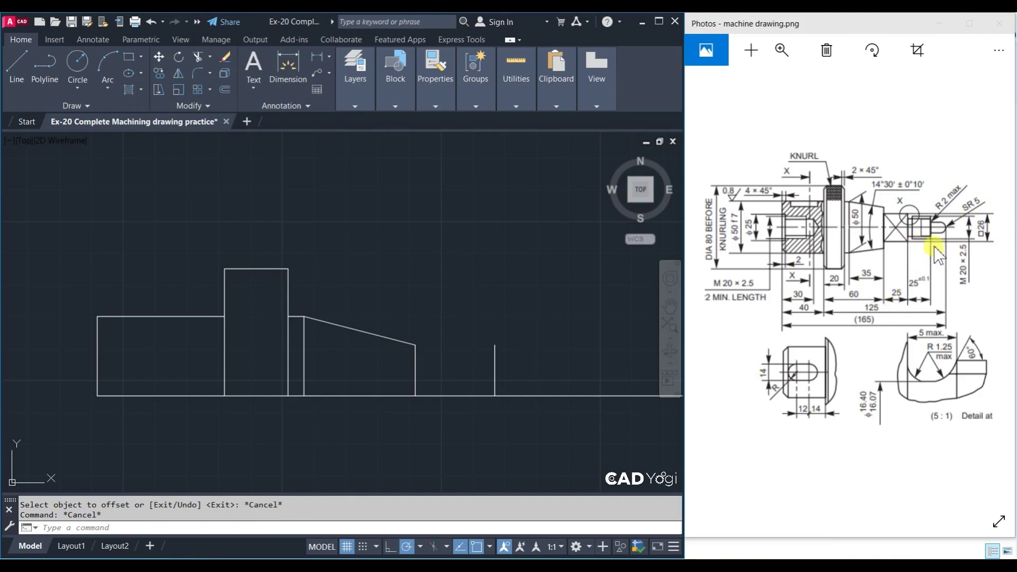
Start offsetting the bottom line with a distance of 2, then cancel
key(Escape)
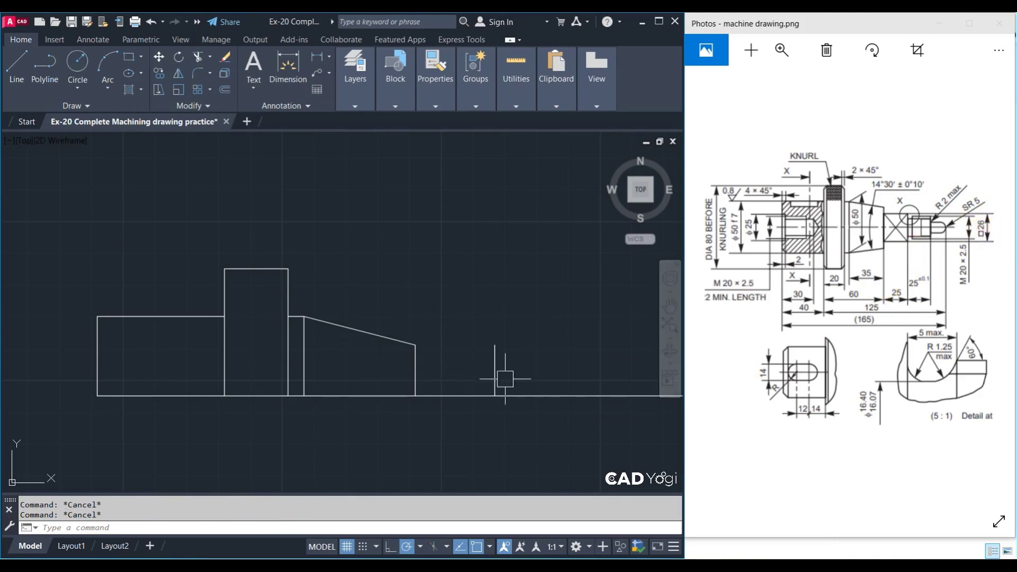
text(o)
key(Return)
text(26)
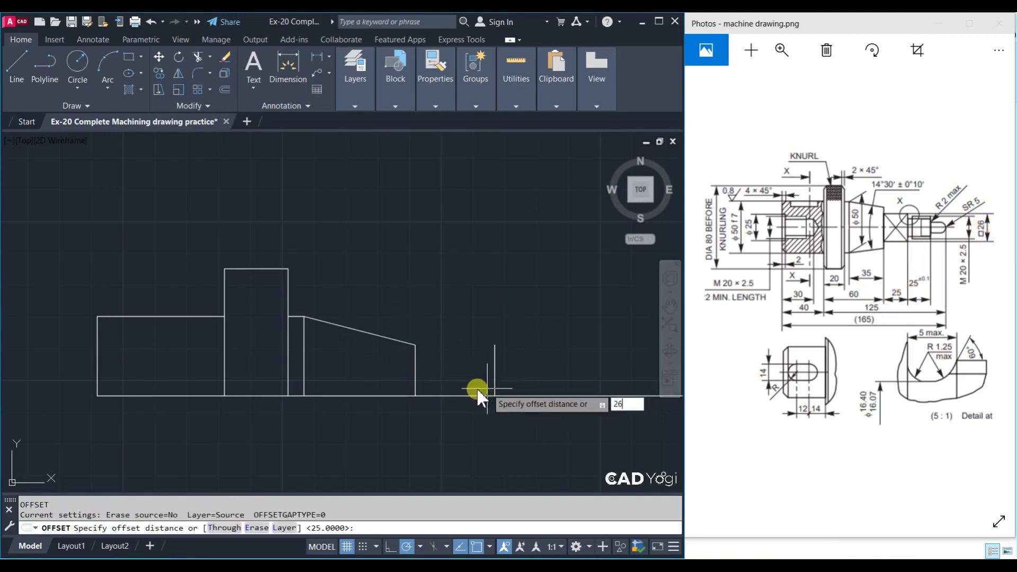
key(Return)
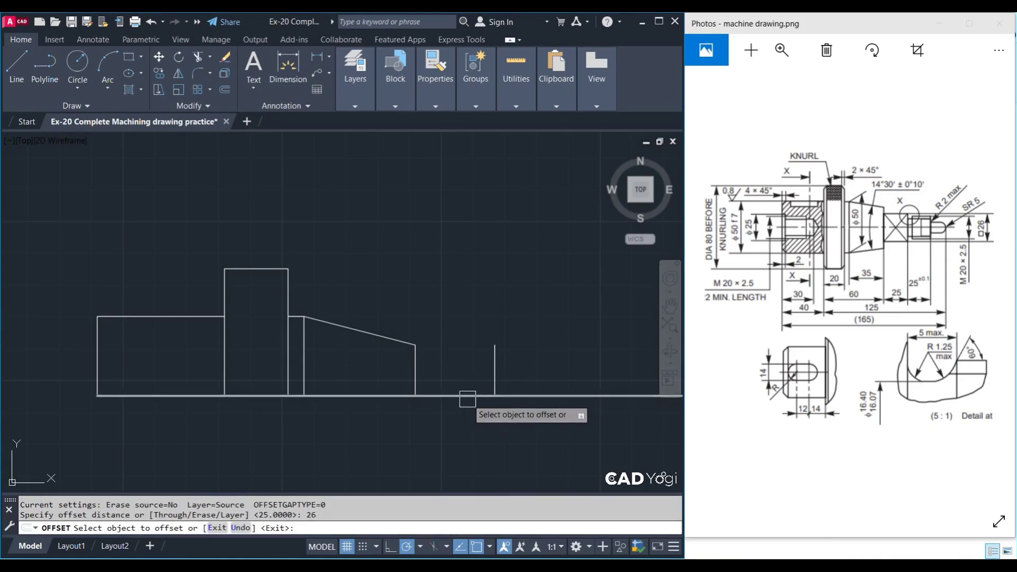
click(466, 396)
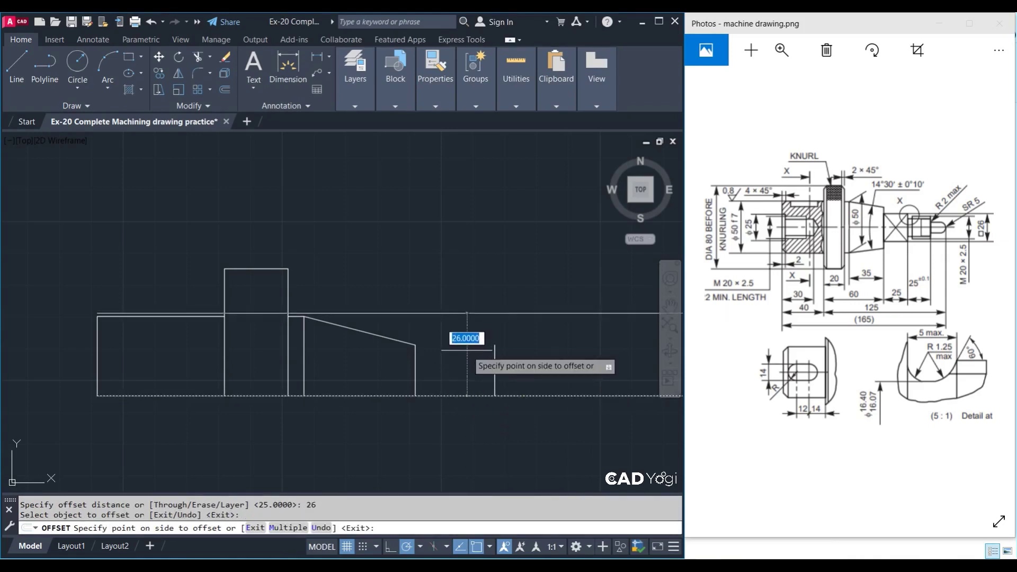
key(Escape)
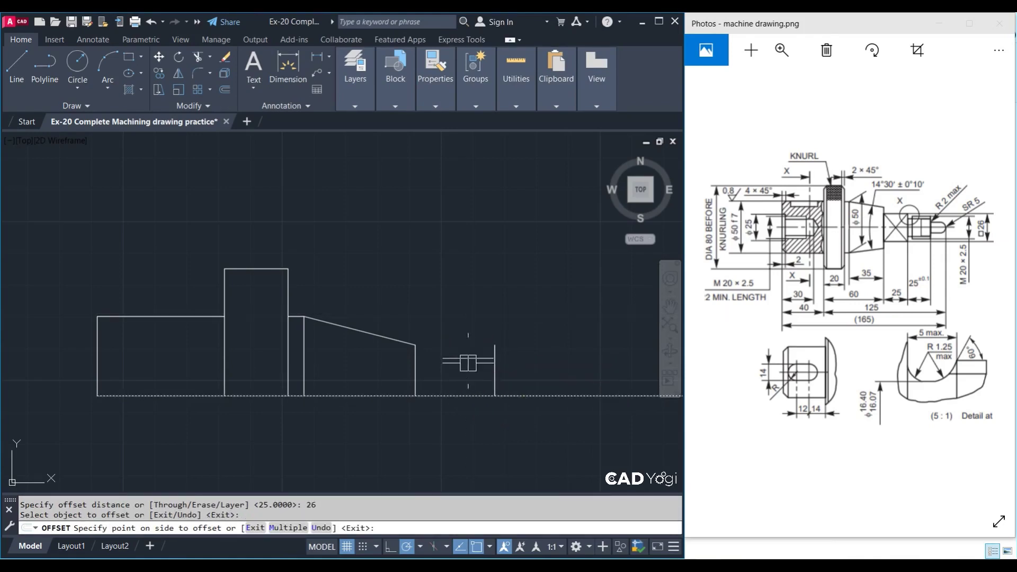
key(Escape)
Offset the bottom line 13 units upward
text(o)
key(Return)
text(13)
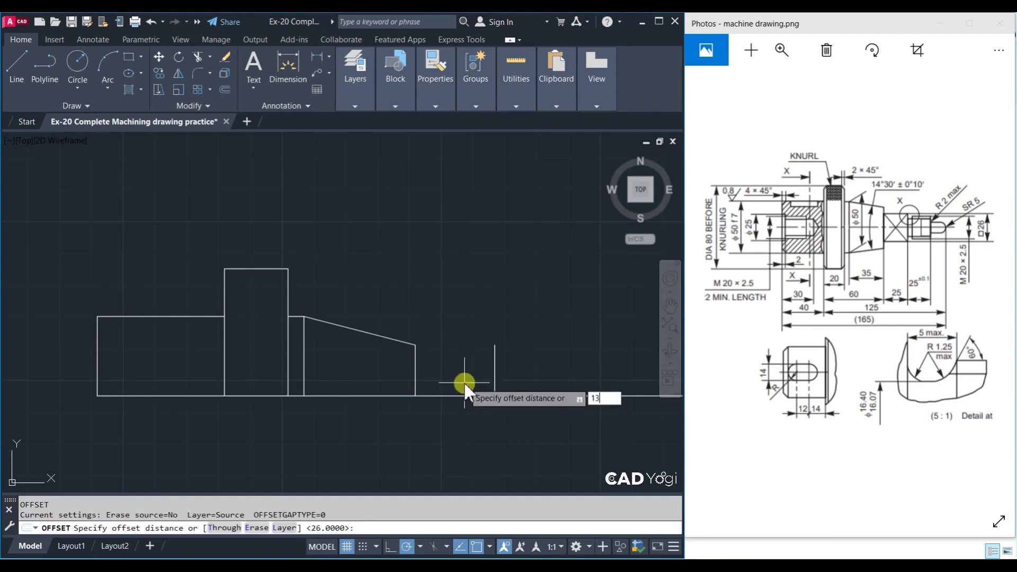
key(Return)
click(467, 396)
click(475, 377)
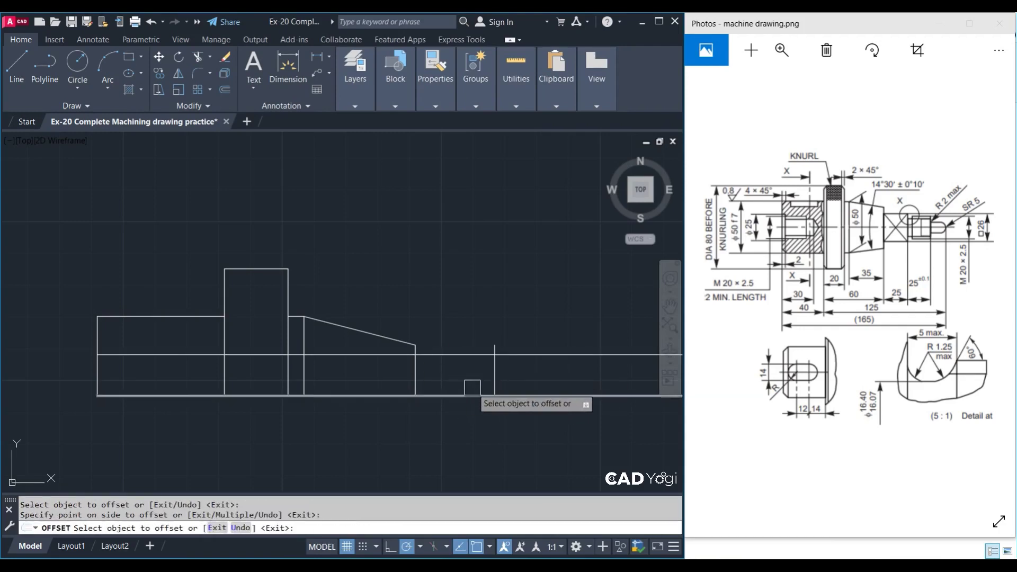
key(Escape)
Trim away the leftover segment inside the taper using window-selected cutting edges
text(tr)
key(Return)
click(542, 318)
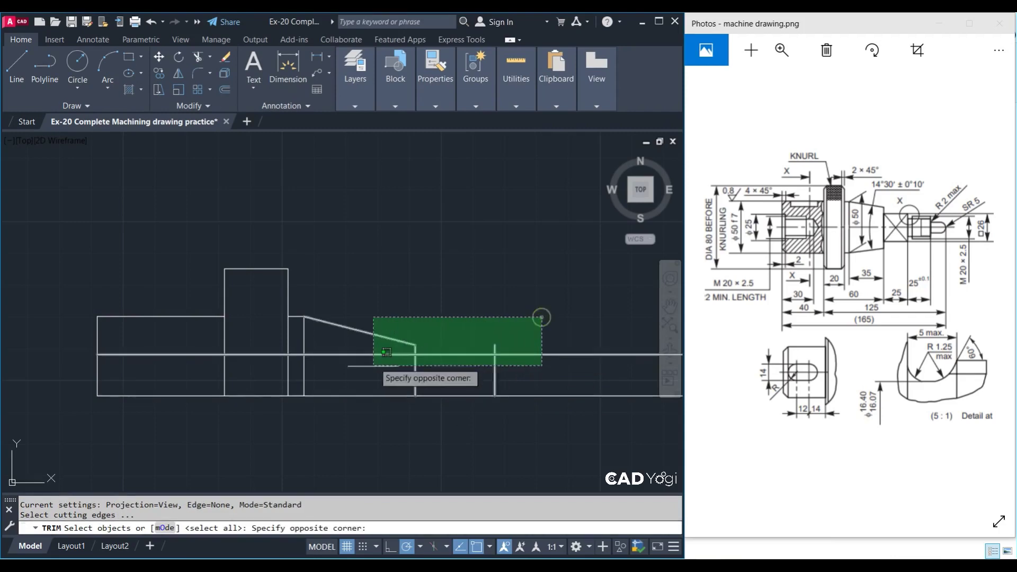
click(387, 352)
scroll(483, 366, up, 4)
key(Return)
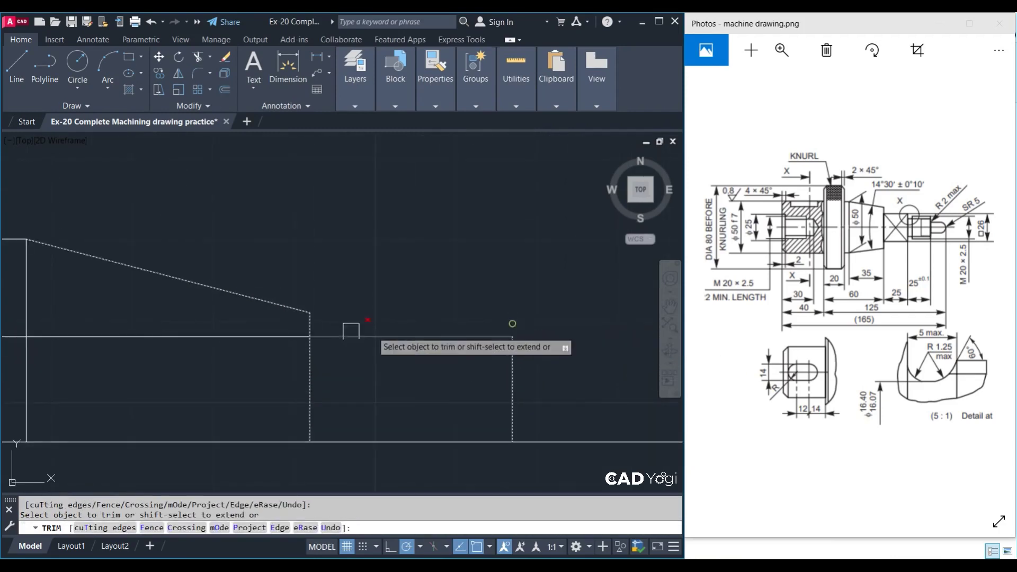
click(273, 337)
key(Return)
scroll(424, 390, down, 3)
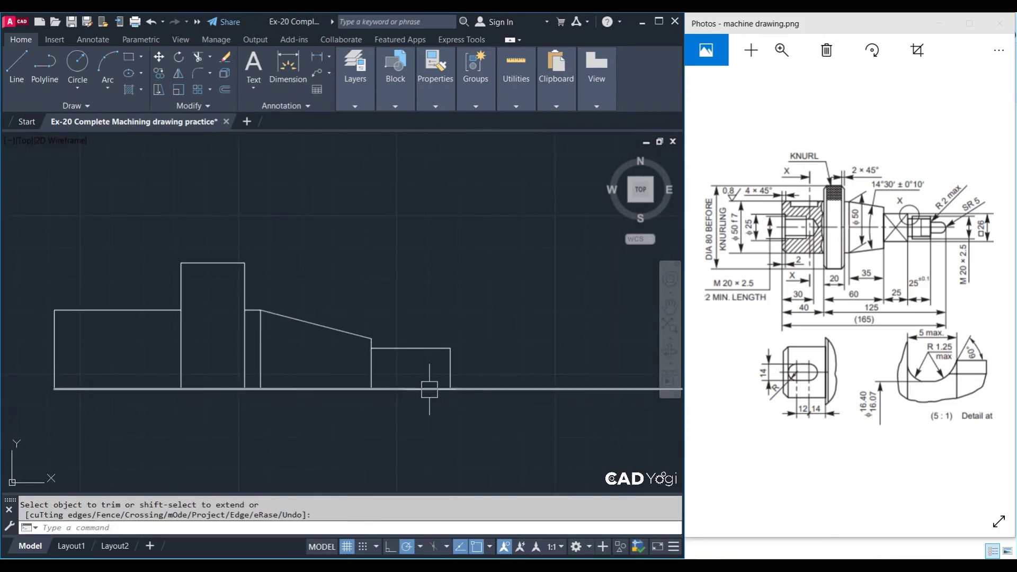
click(290, 64)
click(371, 374)
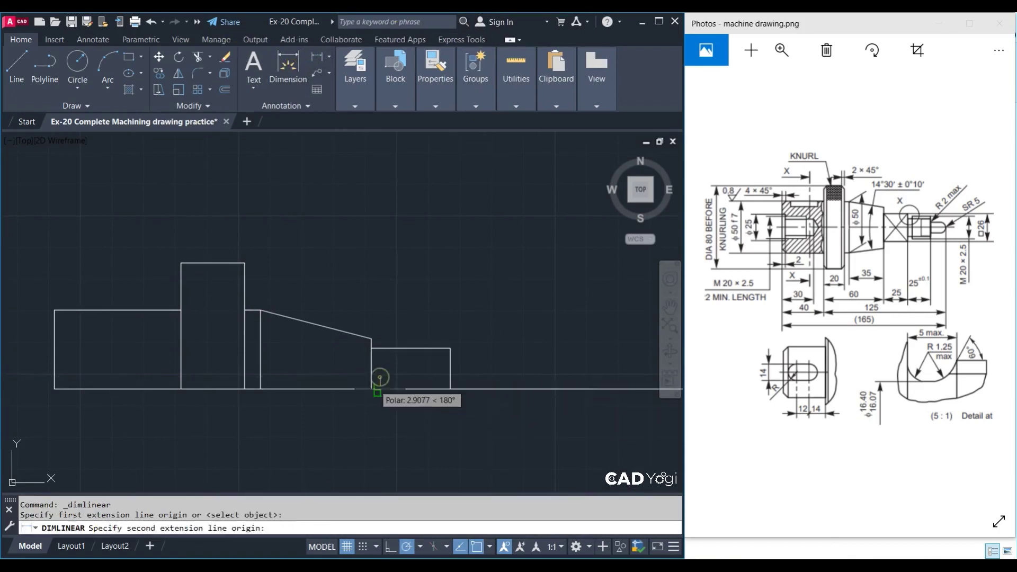
key(Escape)
key(Return)
click(372, 364)
click(450, 364)
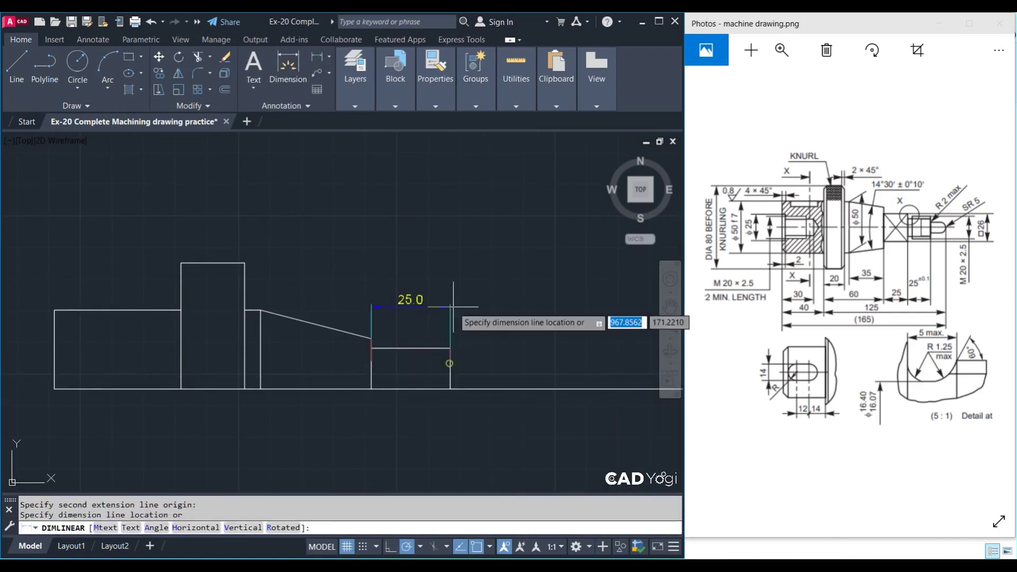
key(Escape)
key(Return)
click(450, 348)
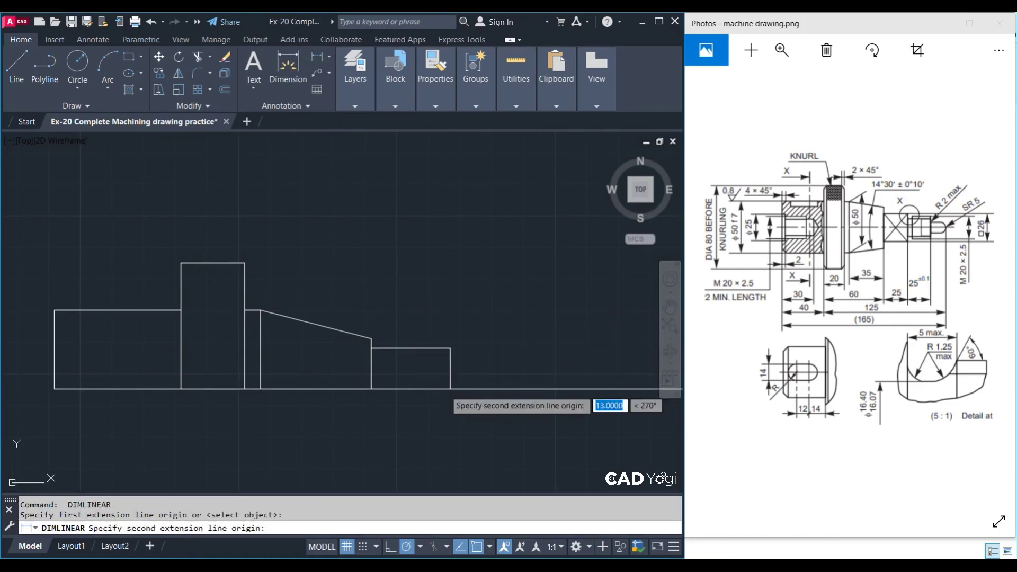
click(450, 389)
key(Escape)
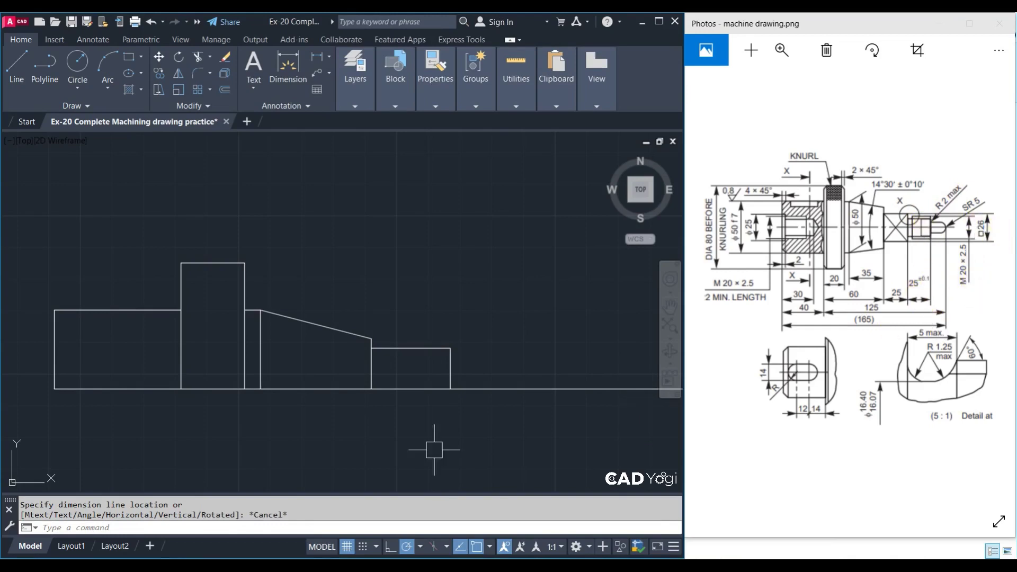
Offset the step's right vertical edge 35 units to the right
key(Escape)
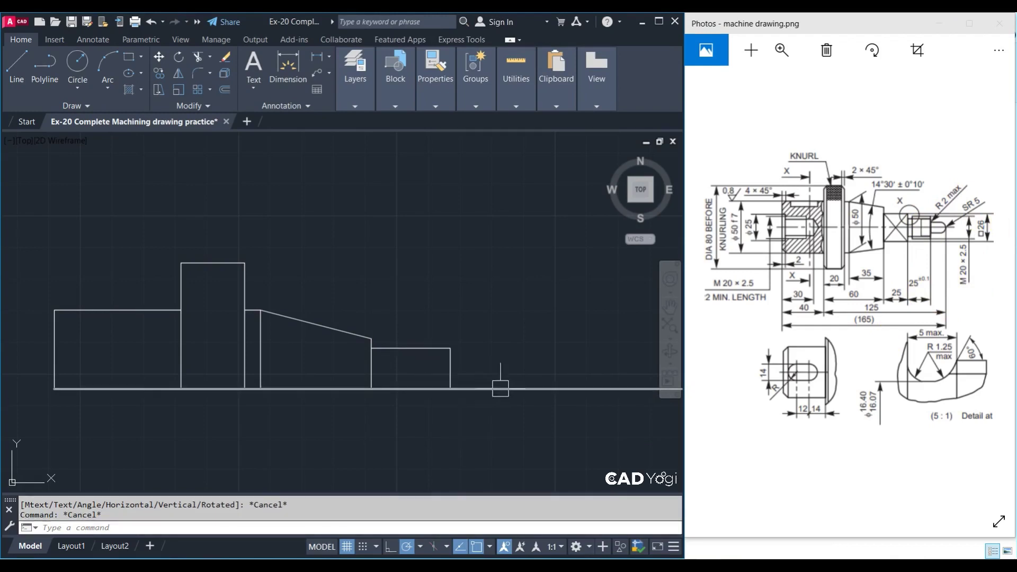
text(ro)
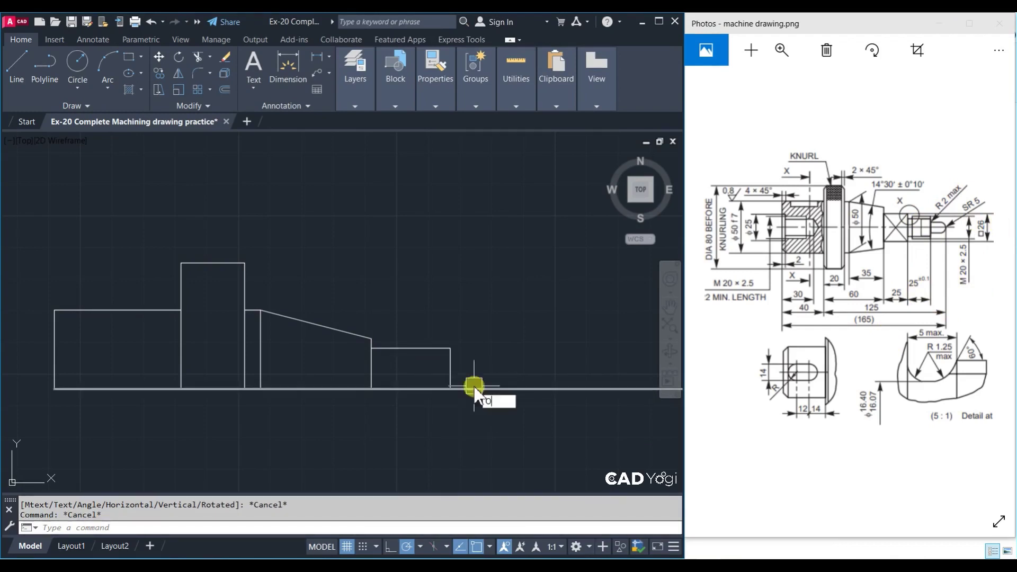
key(Return)
text(35)
key(Return)
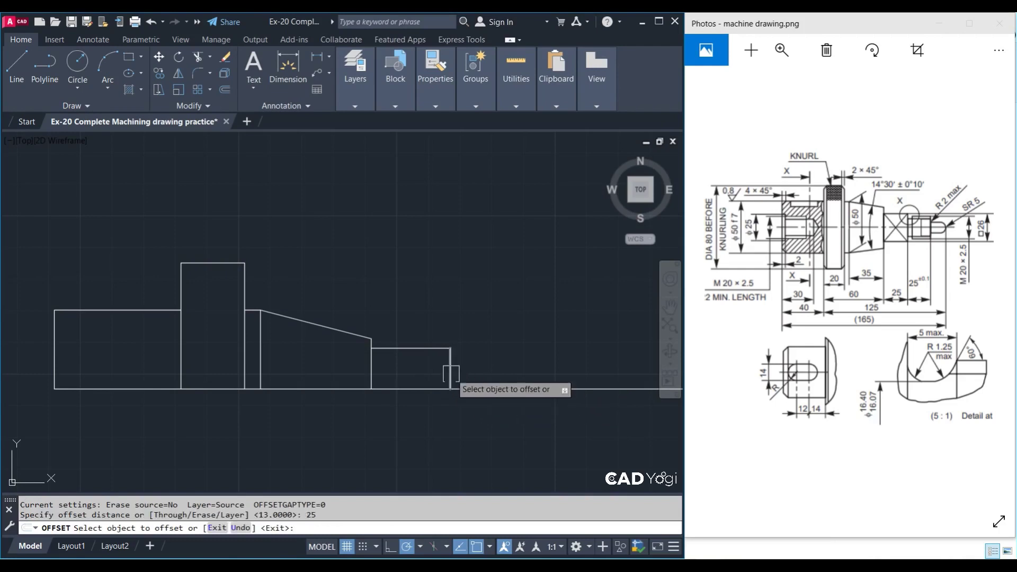
click(451, 374)
click(506, 368)
key(Escape)
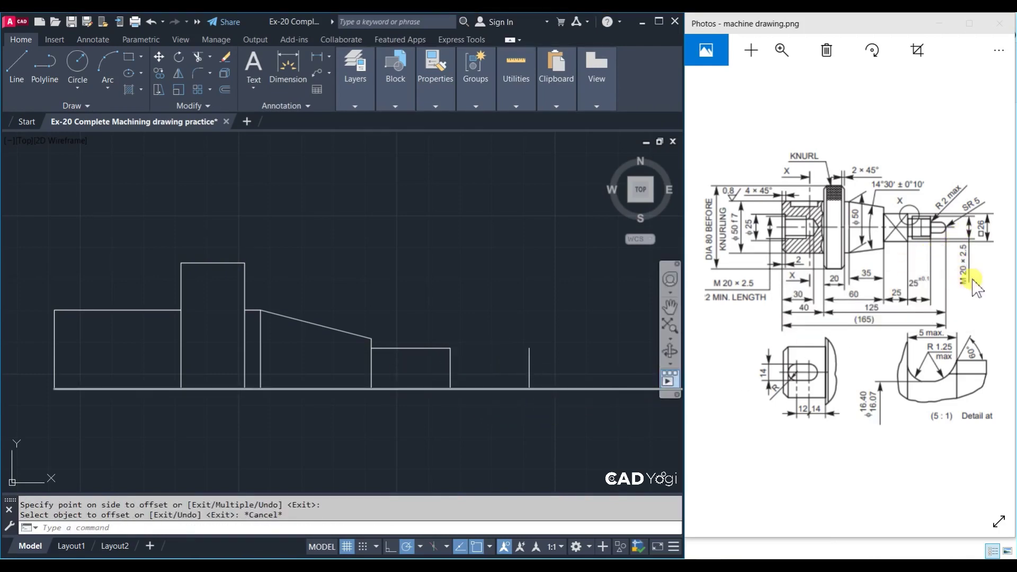
Offset the baseline 20 units upward
key(Escape)
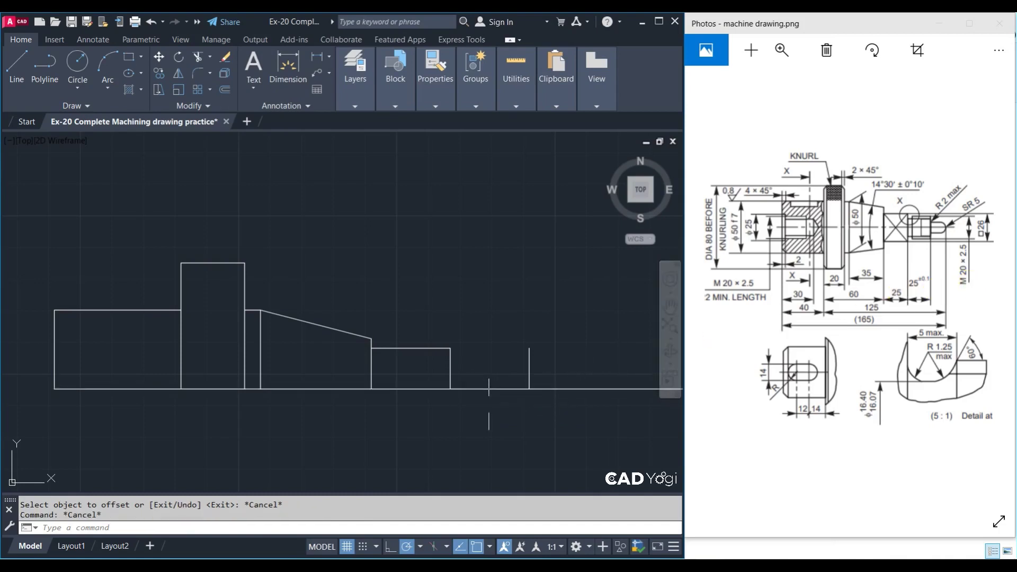
text(o)
key(Return)
text(20)
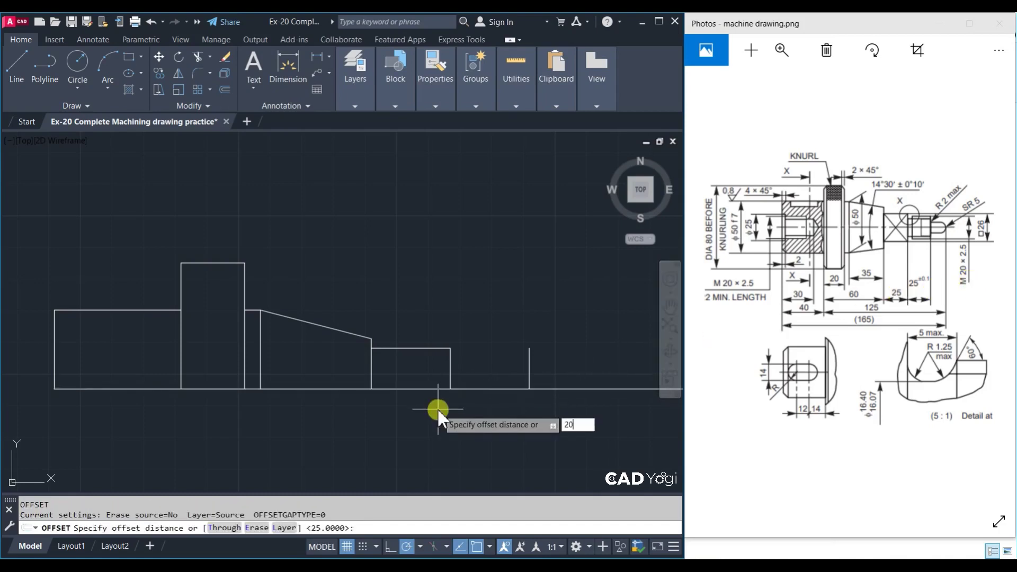
key(Return)
key(Escape)
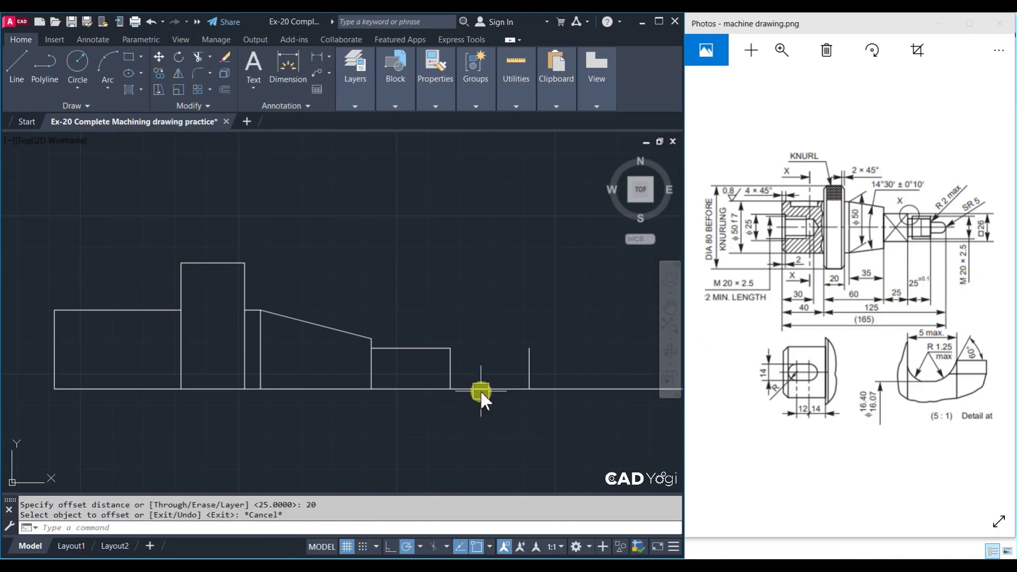
key(Return)
key(Return)
click(482, 390)
click(516, 361)
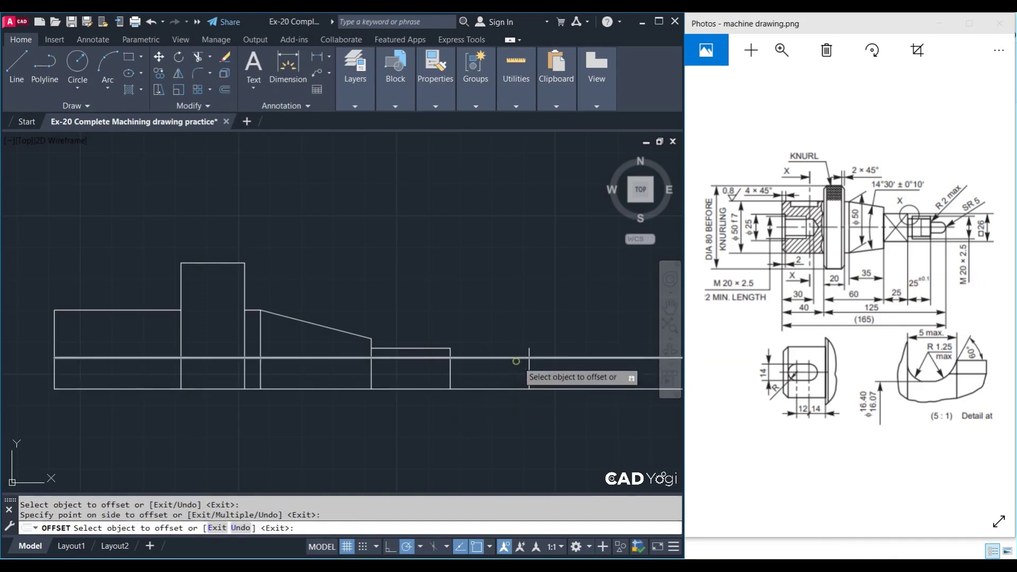
key(Escape)
scroll(490, 380, up, 2)
scroll(502, 383, down, 4)
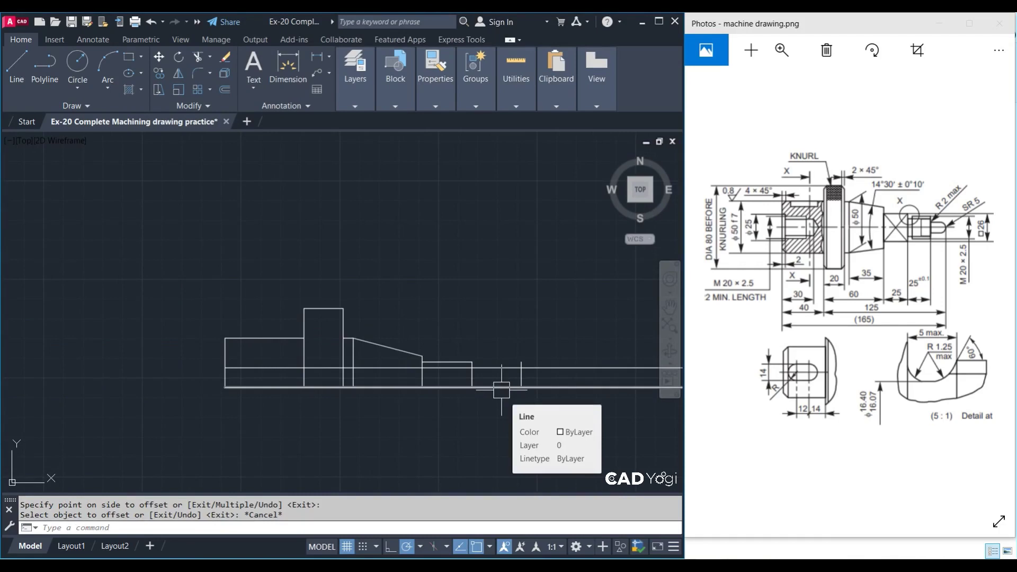
scroll(496, 409, up, 2)
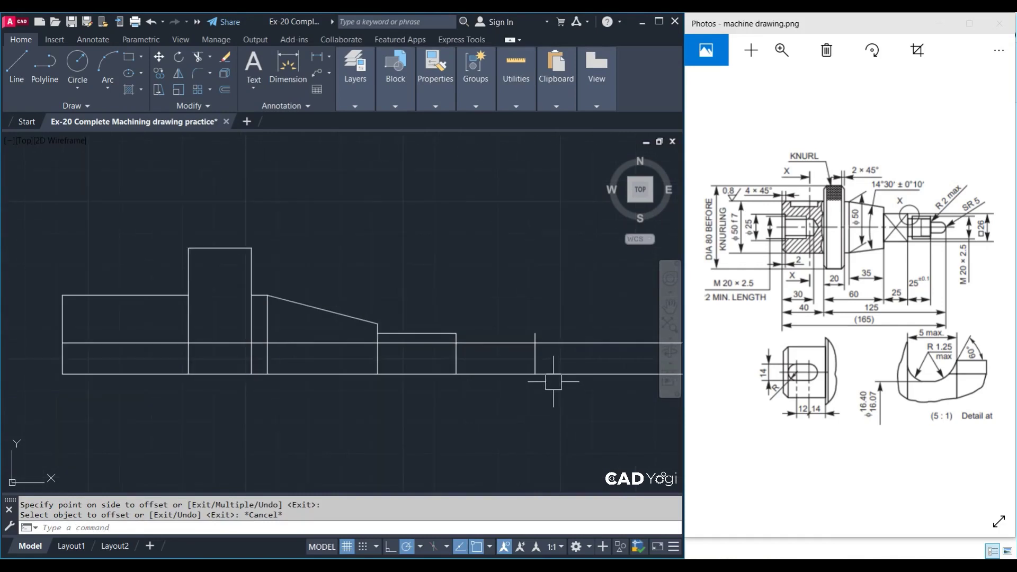
Begin trimming at the right end by window-selecting cutting edges
text(r)
key(Return)
scroll(608, 344, up, 2)
click(568, 311)
Finish trimming the new right-end section lines
click(455, 358)
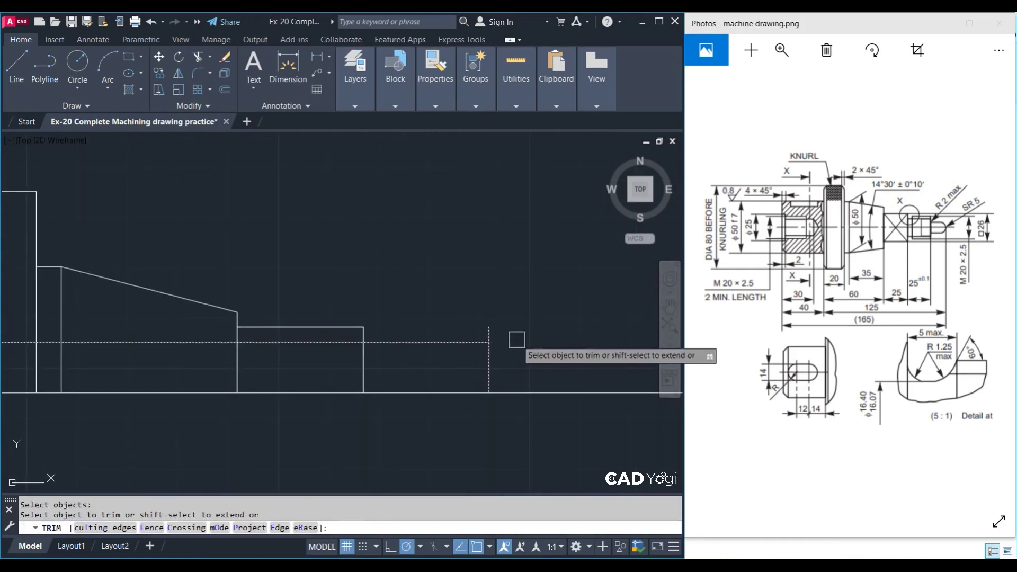
key(Escape)
middle_drag(347, 361, 345, 365)
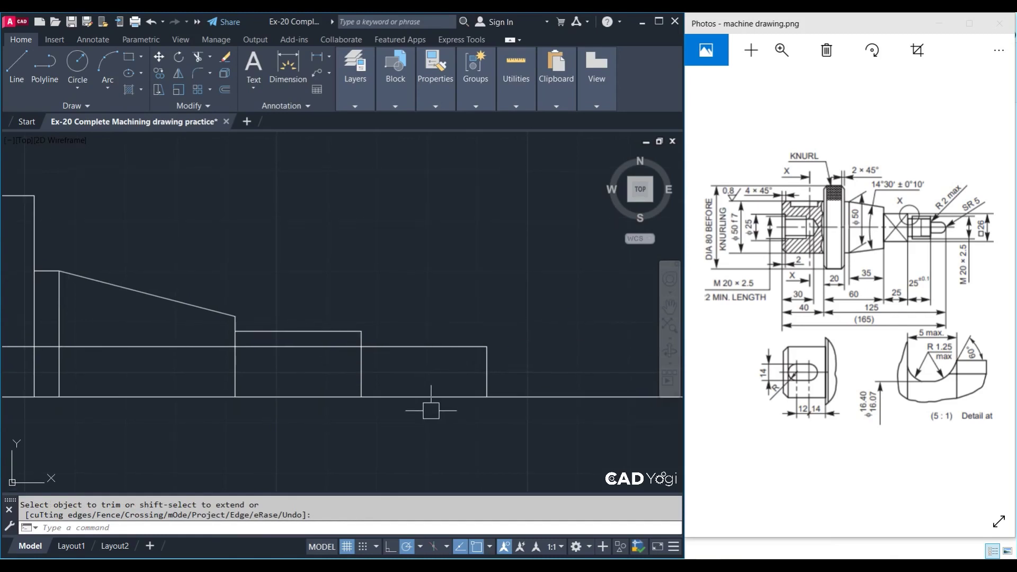
key(Escape)
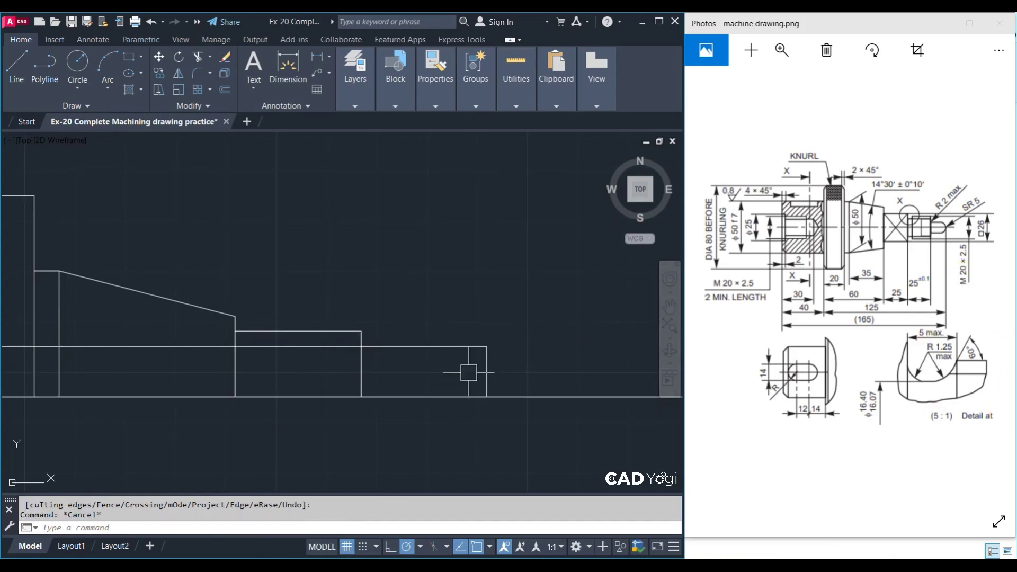
Offset the new section's top line 2.5 units downward
text(o)
key(Return)
text(2.5)
key(Return)
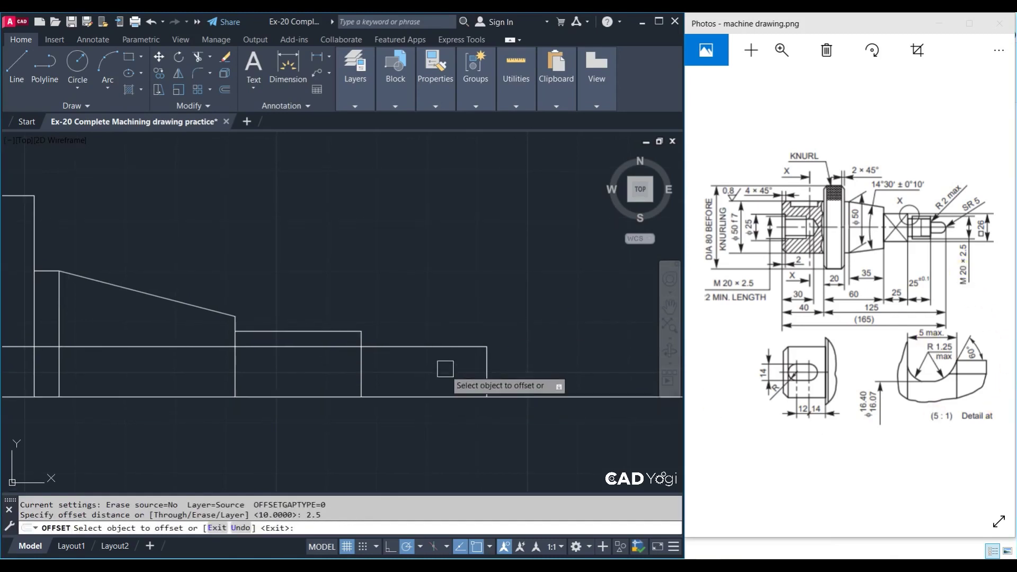
click(448, 347)
click(439, 376)
key(Escape)
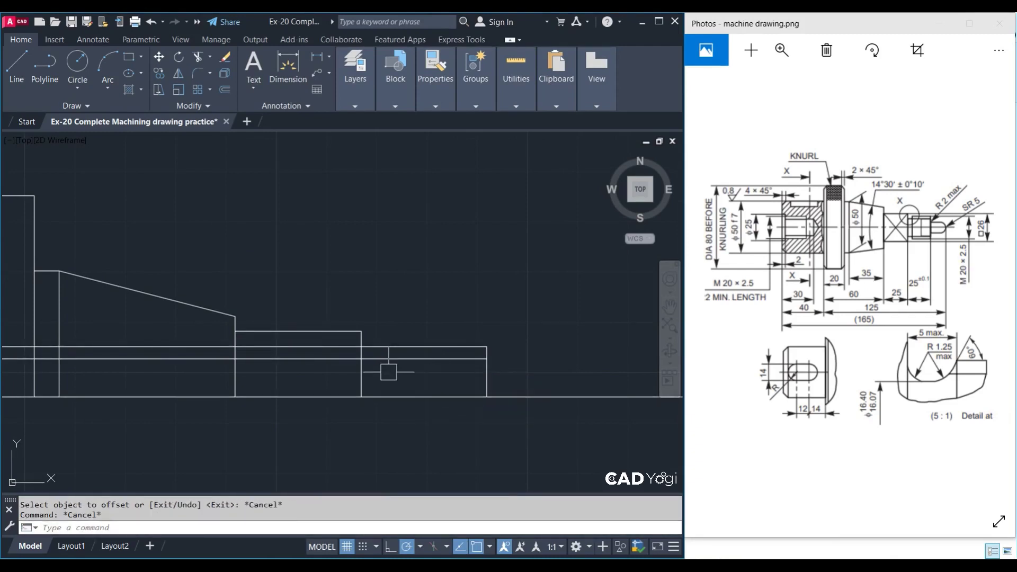
Trim off the left portion of the 2.5 offset line
key(Escape)
key(Return)
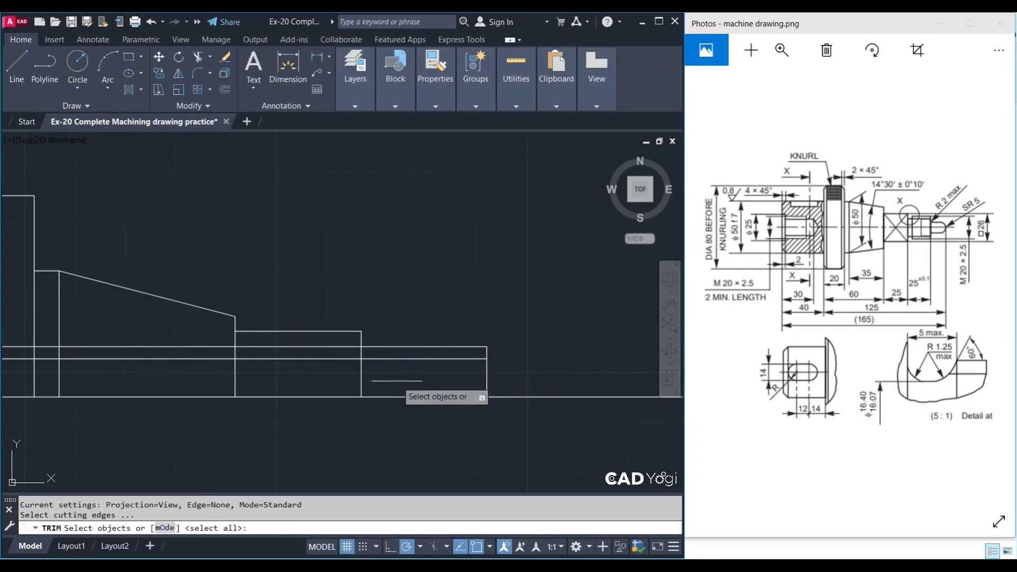
key(Return)
click(333, 347)
key(Escape)
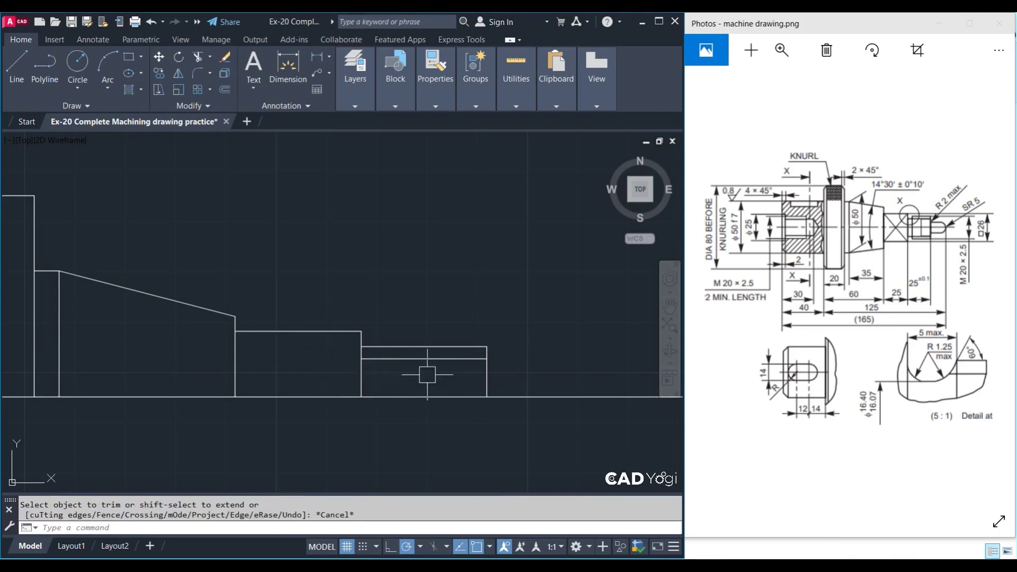
Draw a short vertical line down from the top edge for the step
scroll(428, 375, up, 2)
text(l)
key(Return)
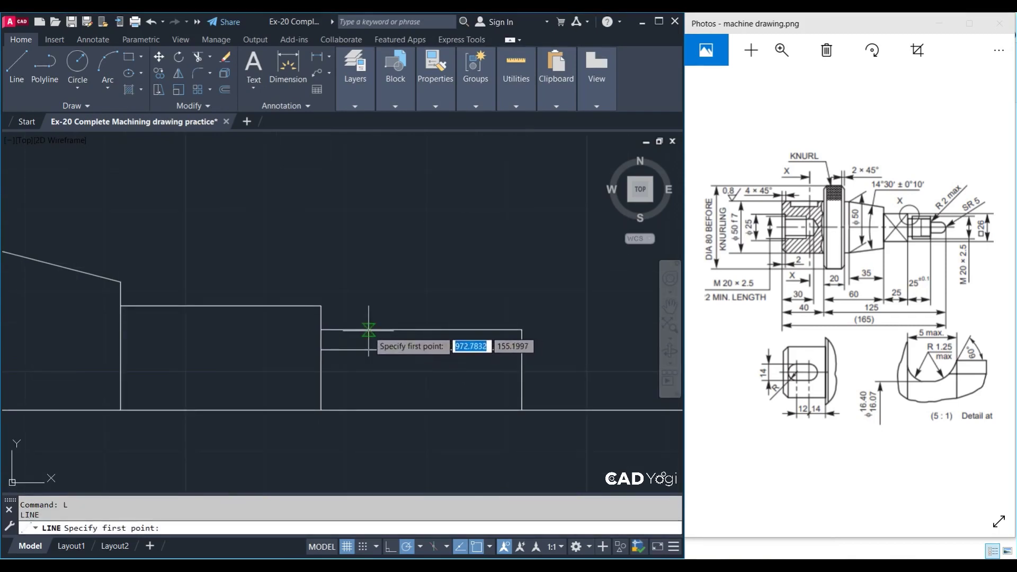
click(368, 329)
key(Escape)
Trim the excess lines around the 2.5 step
text(tr)
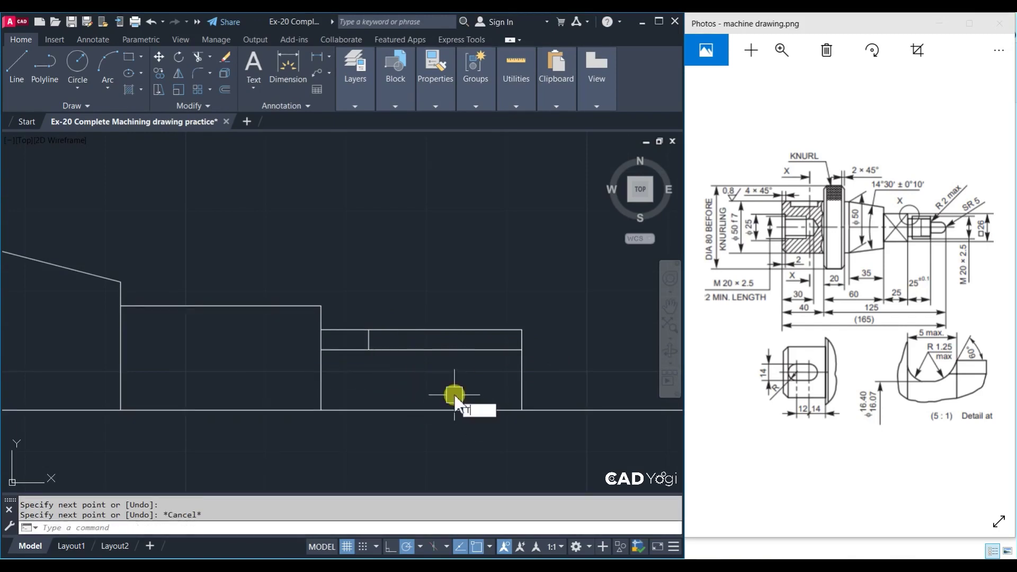
key(Return)
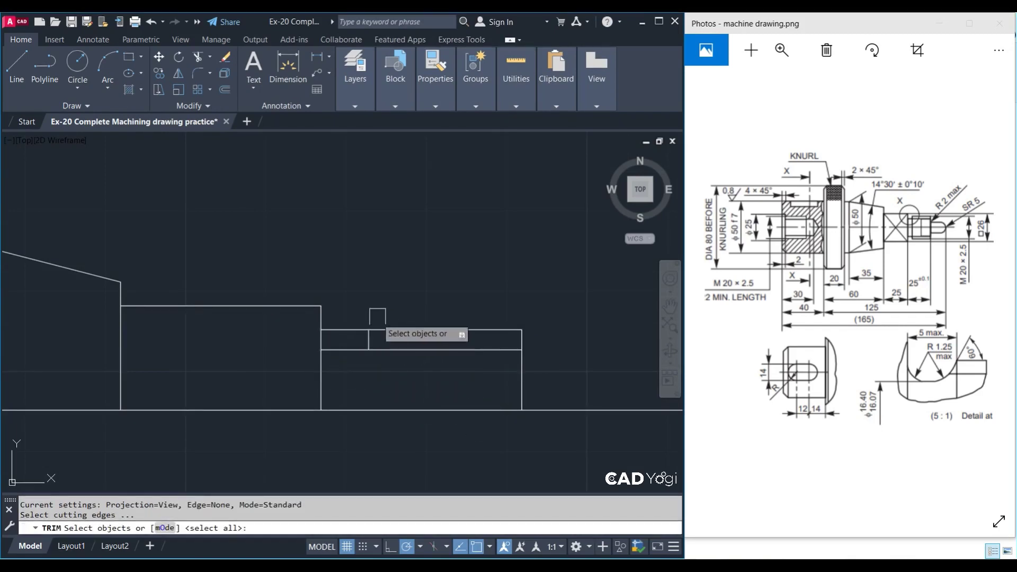
click(352, 339)
click(325, 371)
key(Return)
key(Escape)
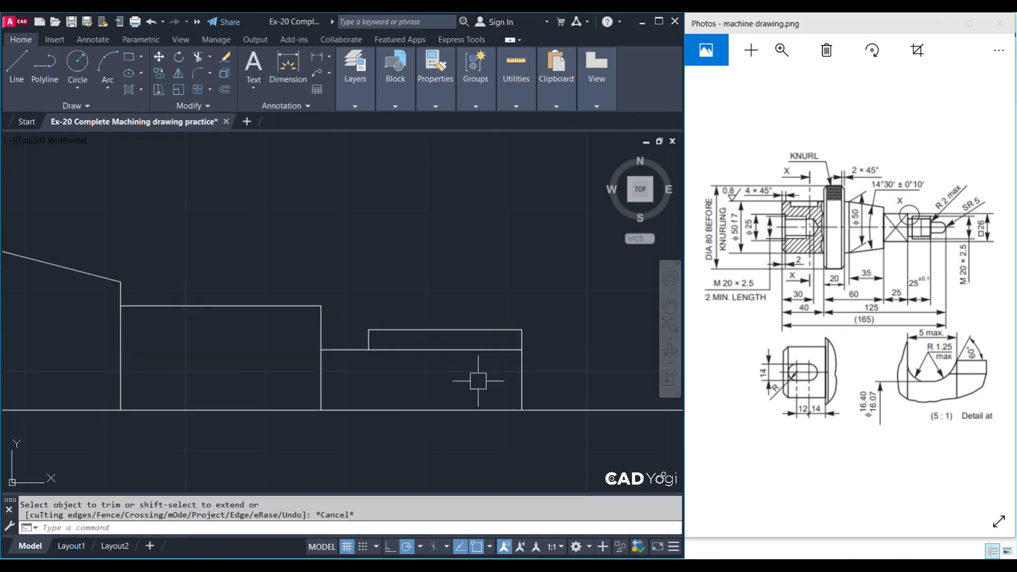
Window-select all lines of the half shaft profile
scroll(515, 392, down, 1)
scroll(530, 402, down, 1)
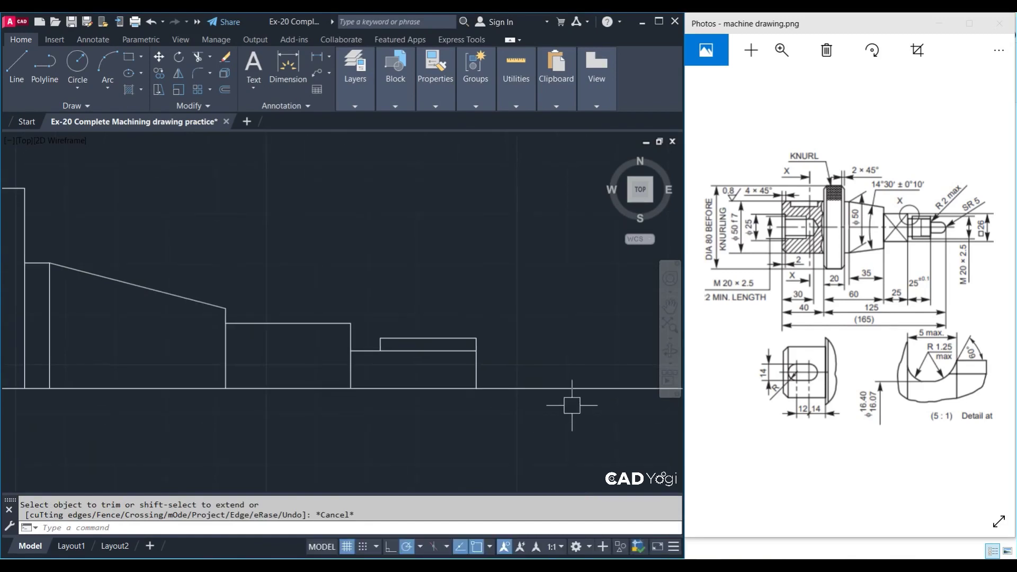
scroll(530, 413, down, 1)
scroll(477, 365, down, 1)
scroll(466, 363, down, 1)
scroll(466, 364, down, 1)
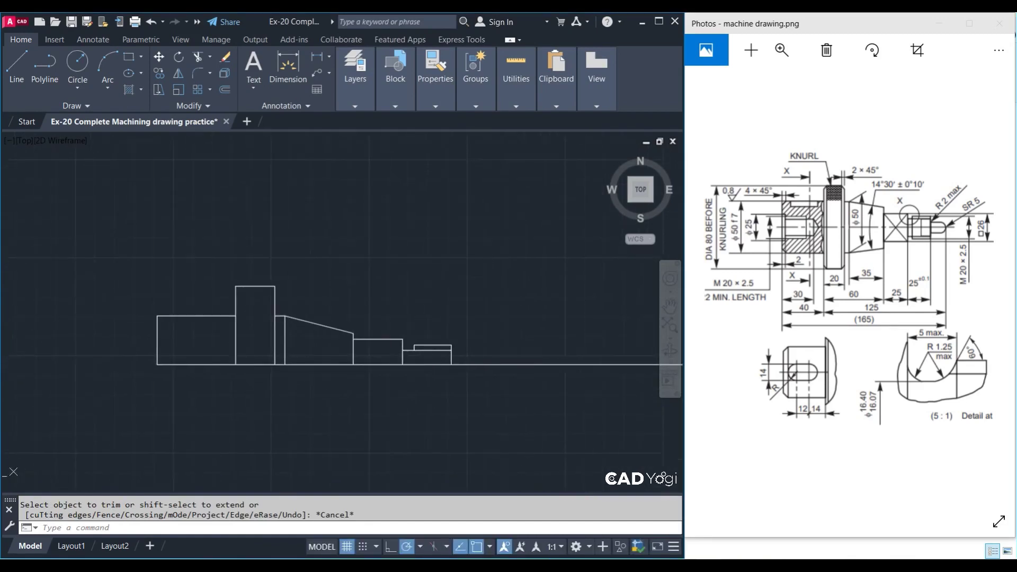
scroll(442, 366, up, 1)
scroll(582, 395, up, 1)
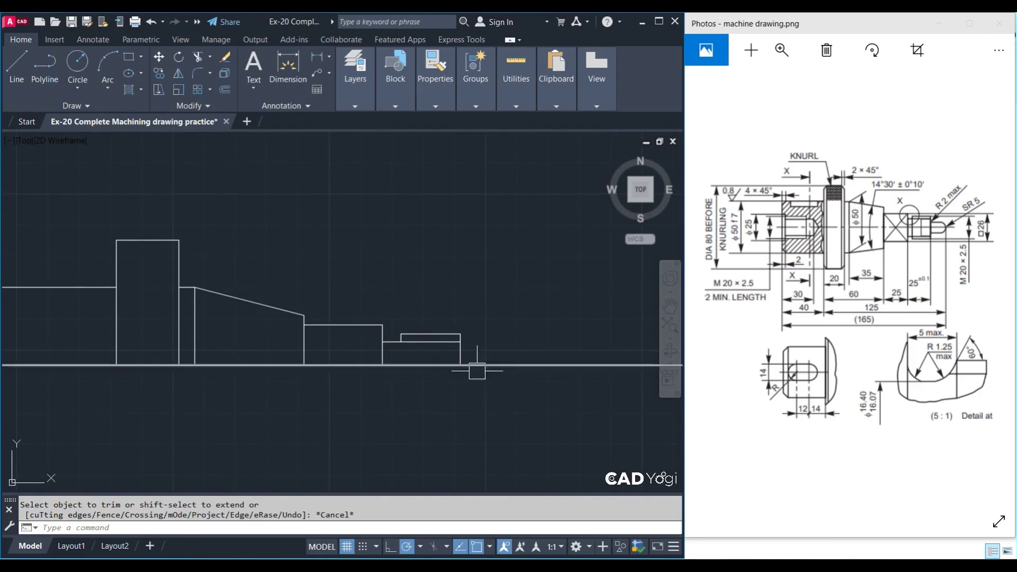
scroll(462, 421, down, 1)
scroll(493, 421, down, 1)
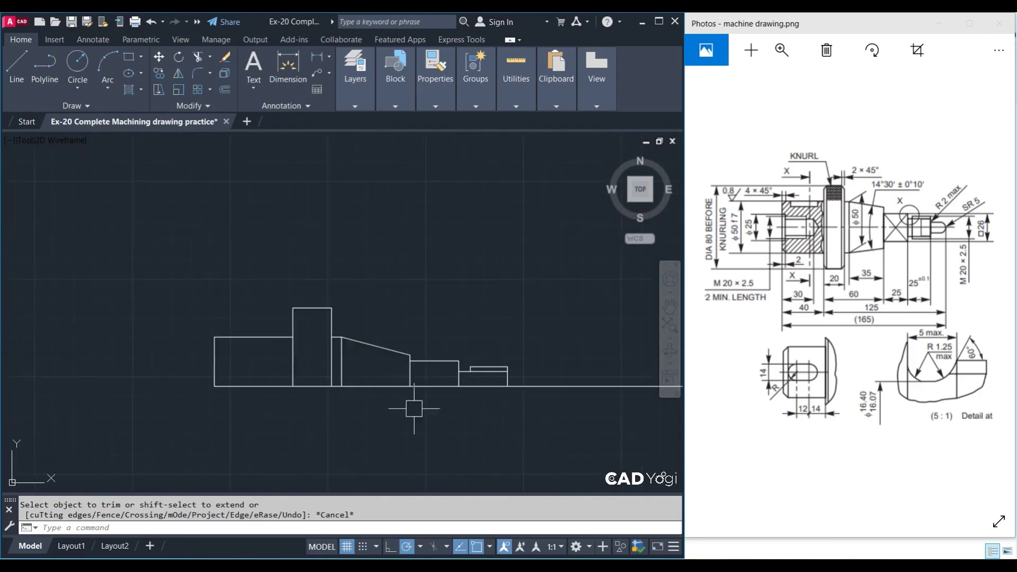
middle_drag(415, 408, 431, 395)
click(599, 287)
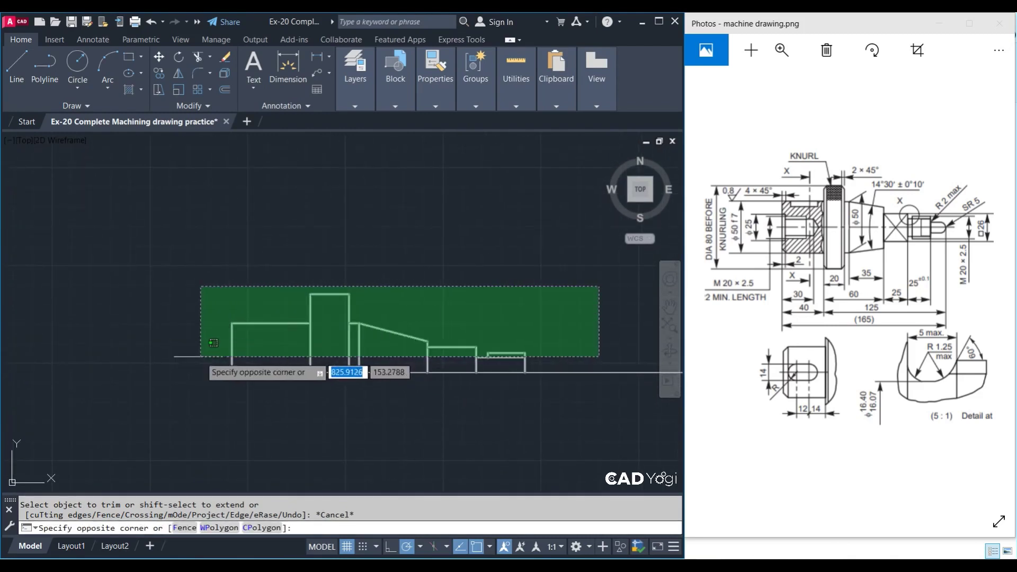
click(207, 373)
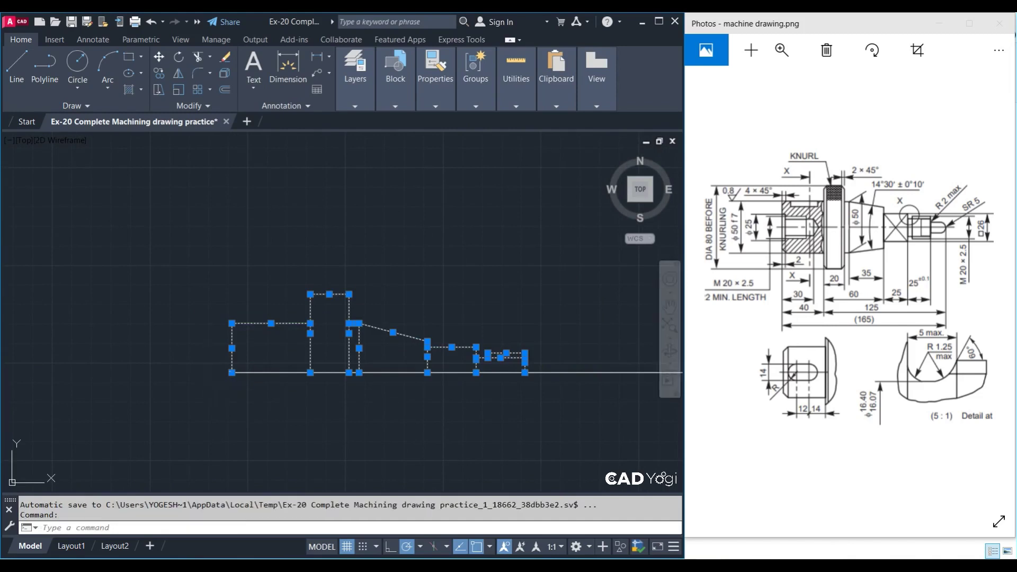
Mirror the half profile across the horizontal centre line with Ortho, keeping the original
text(mi)
key(Return)
click(232, 373)
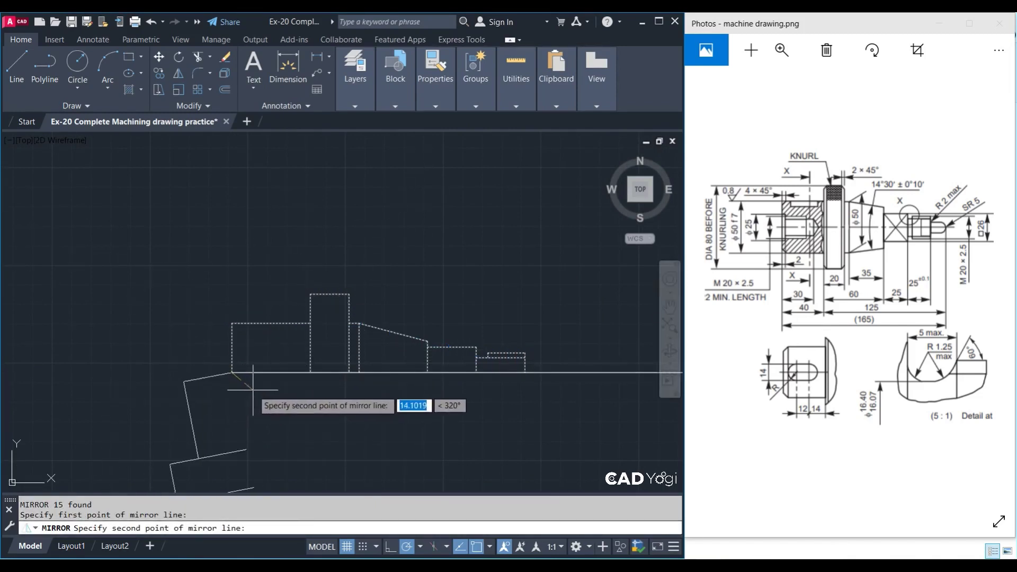
key(F8)
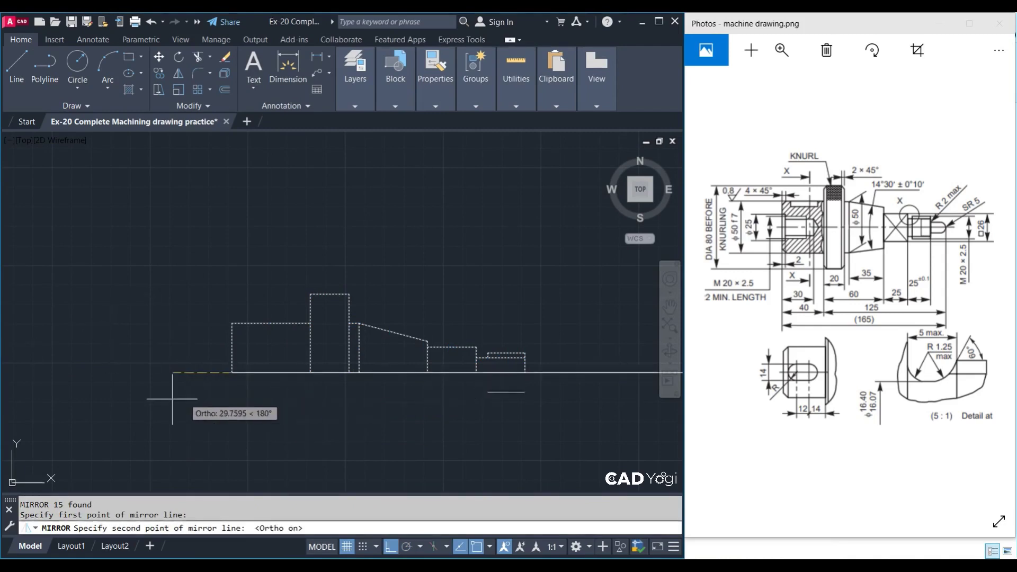
click(171, 400)
key(Return)
key(Escape)
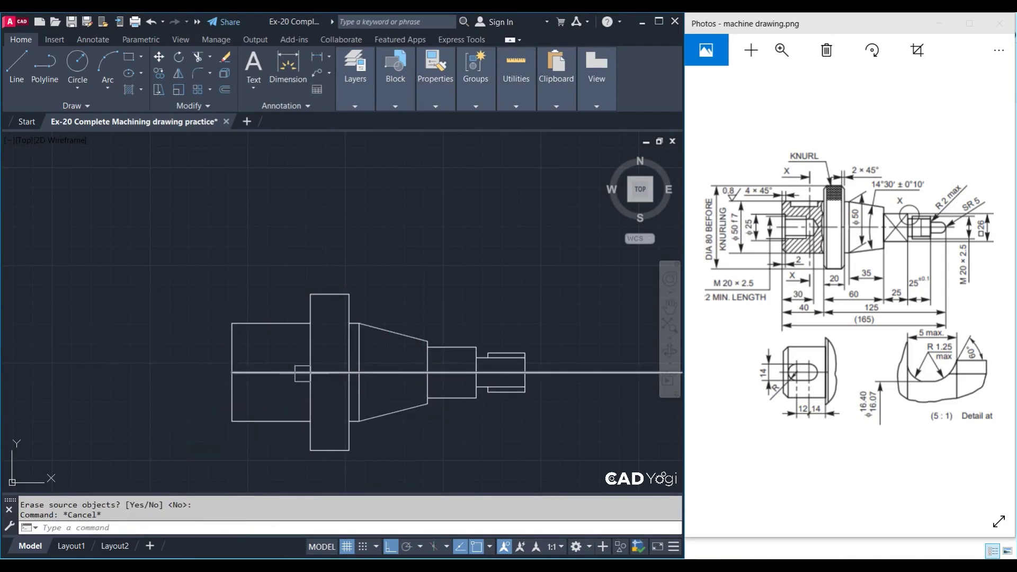
click(311, 414)
click(249, 373)
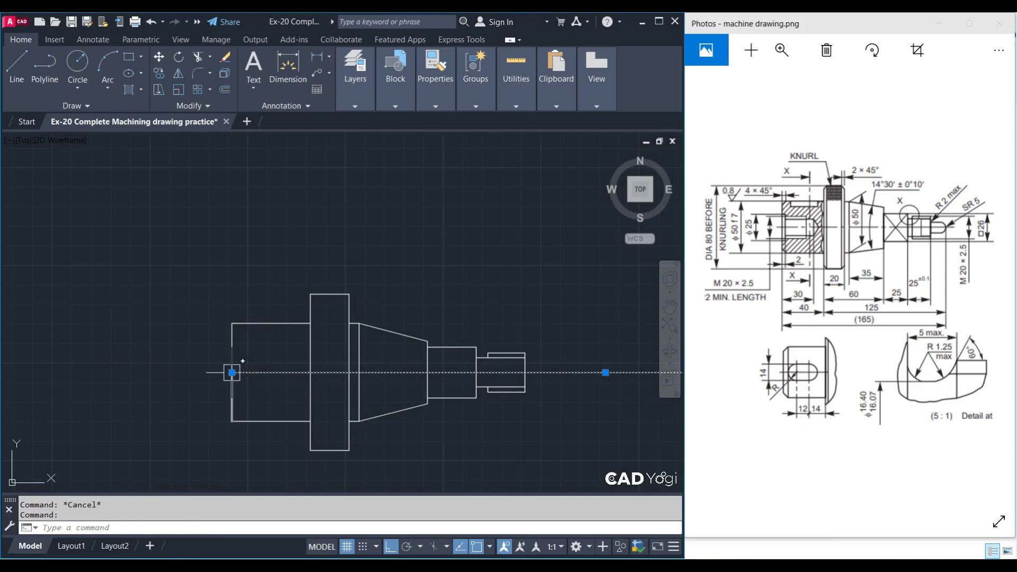
Extend the centre line past the left end and join the left end's two halves
click(232, 373)
key(Escape)
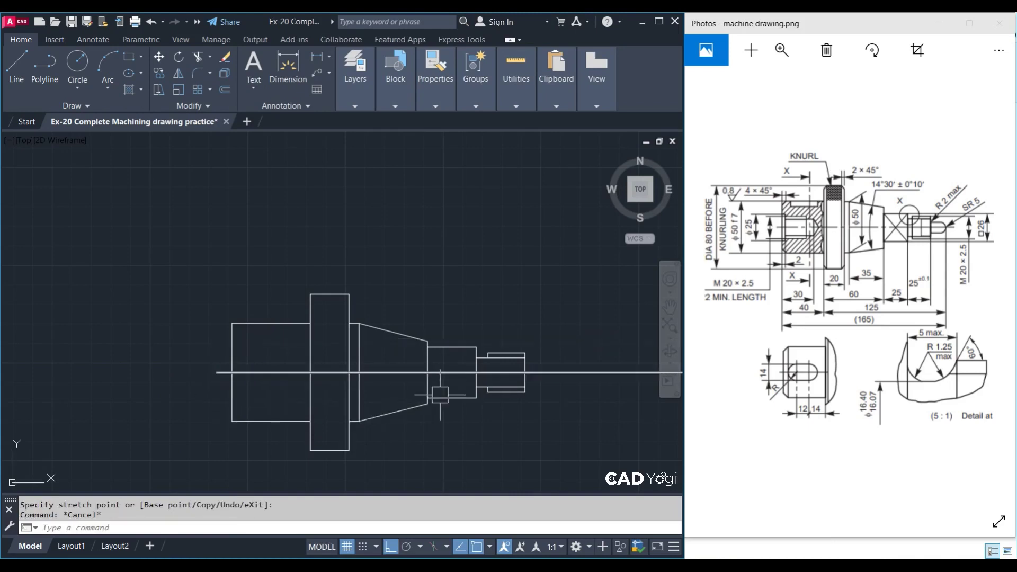
text(j)
key(Return)
click(232, 350)
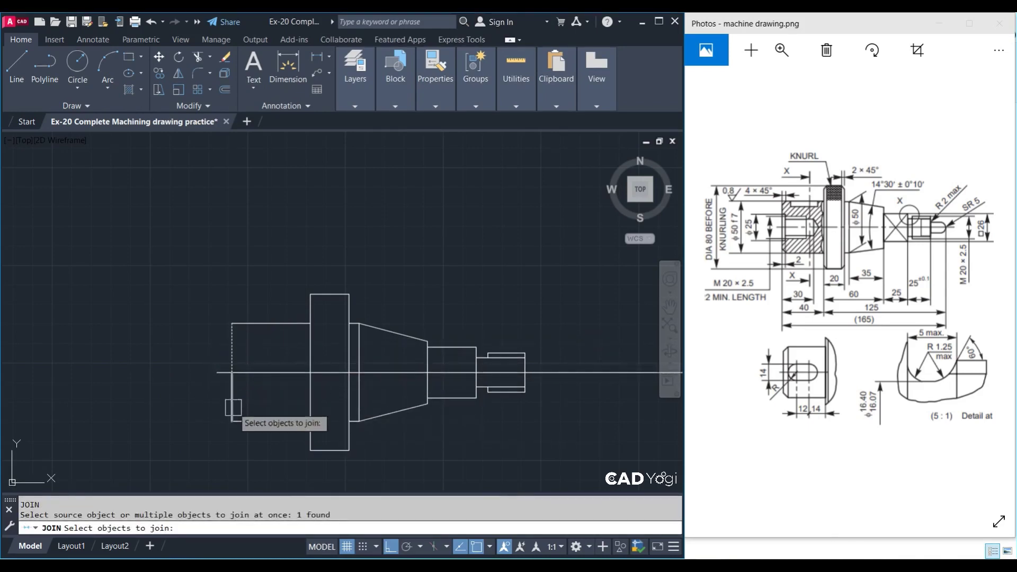
click(233, 408)
key(Return)
Join the upper and lower halves of both collar edges and the taper's start line
key(Return)
click(311, 353)
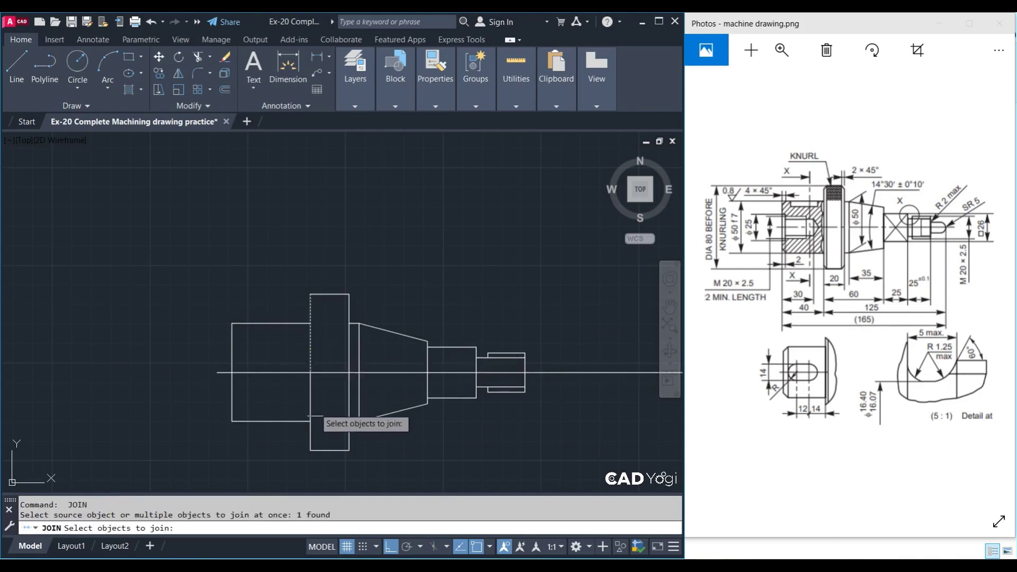
click(310, 417)
key(Return)
key(Return)
click(347, 342)
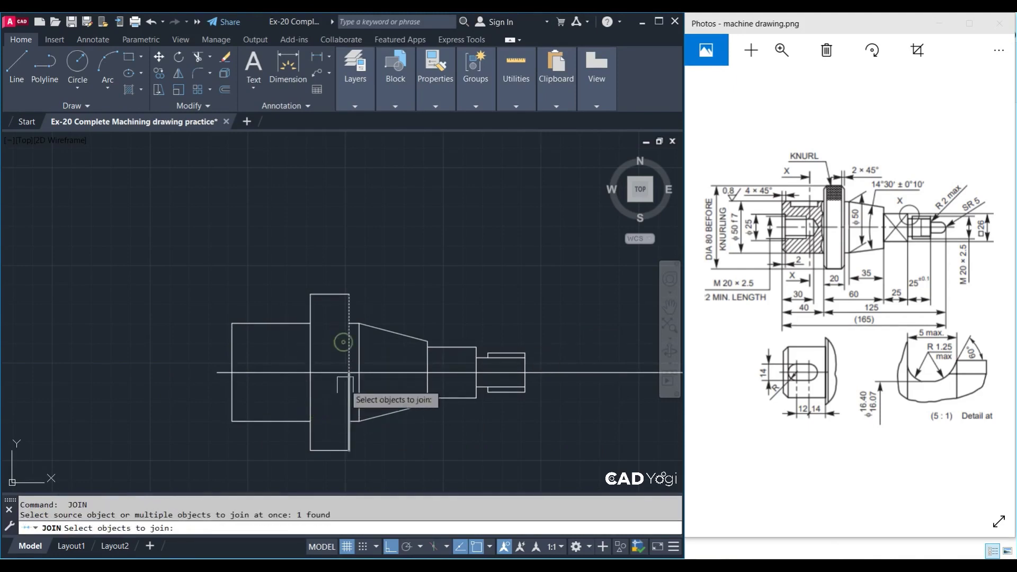
click(348, 387)
key(Return)
key(Return)
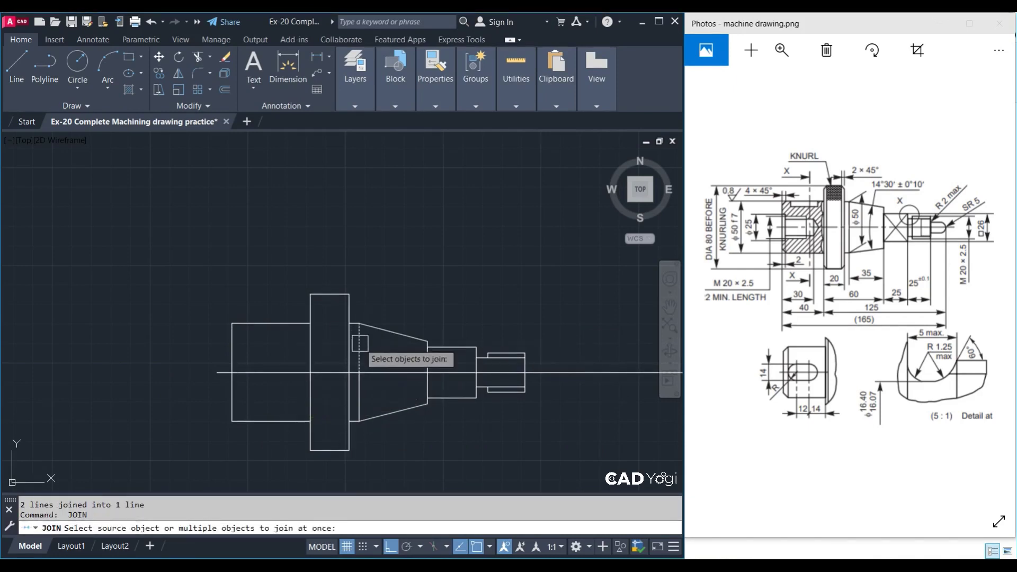
click(359, 347)
click(361, 387)
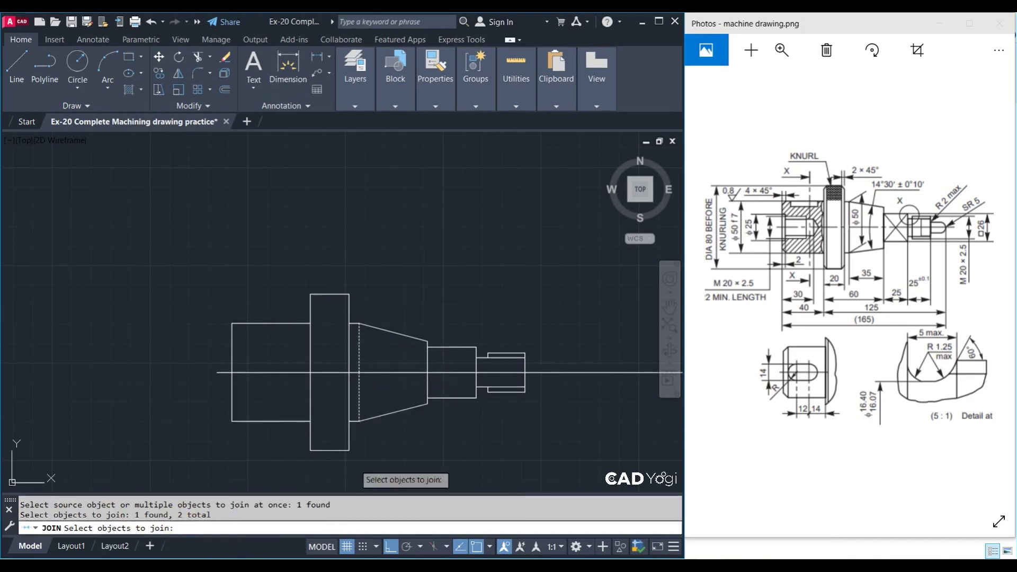
key(Return)
Join the halves of the taper's end line, the next step line and the right end line
key(Return)
click(427, 364)
click(427, 389)
key(Return)
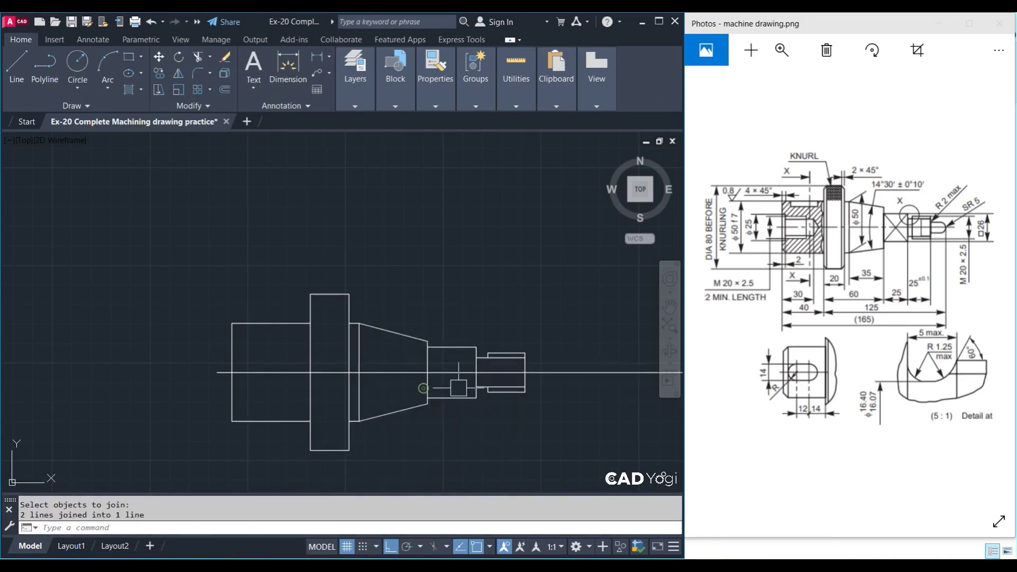
key(Return)
click(476, 381)
click(476, 359)
key(Return)
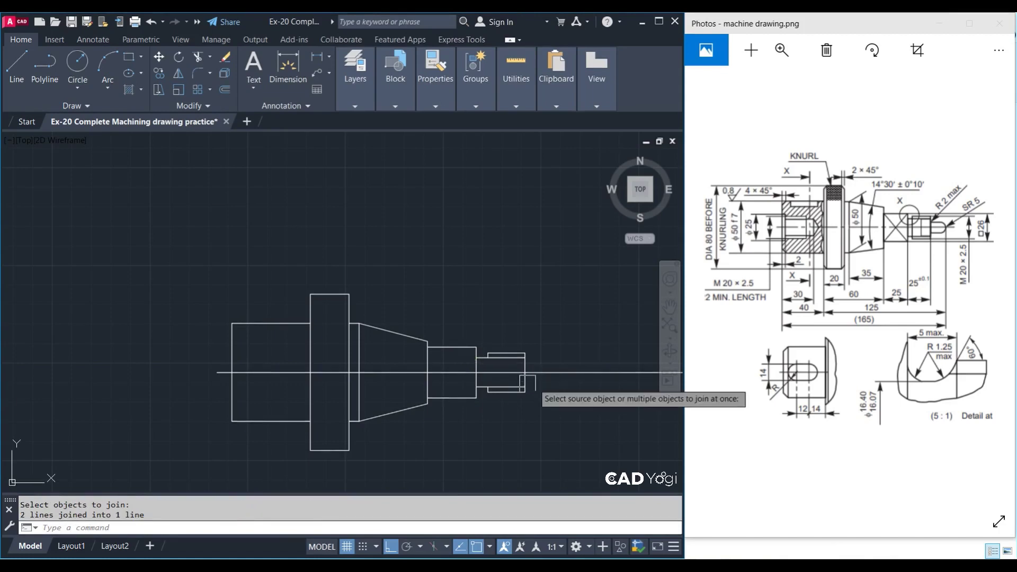
key(Return)
click(525, 366)
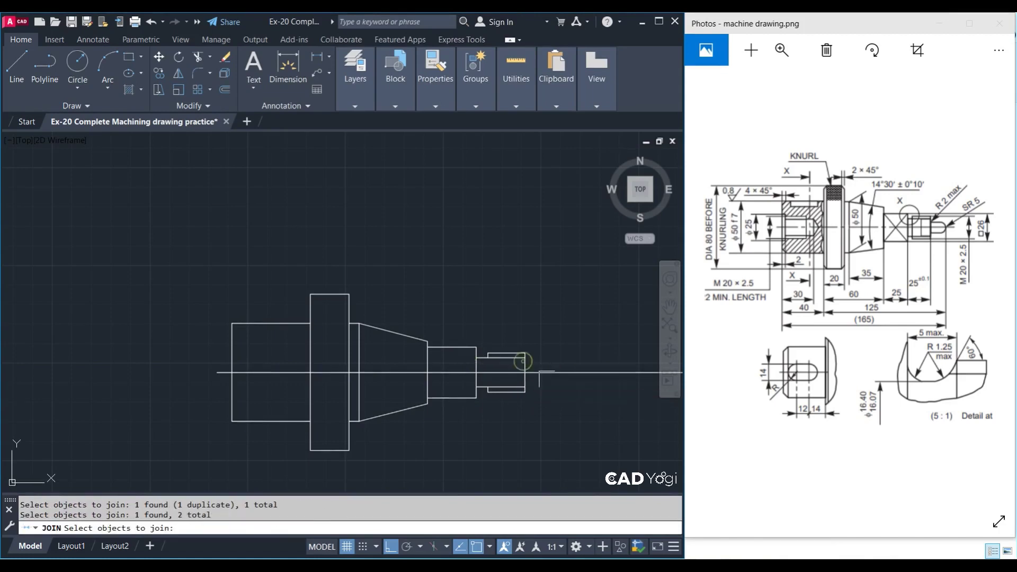
key(Return)
middle_drag(544, 457, 537, 457)
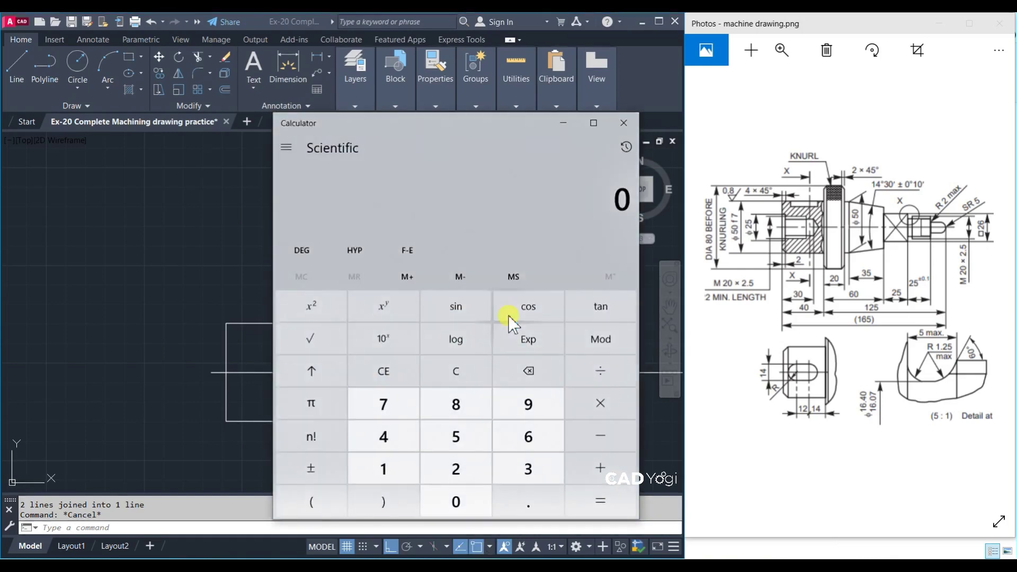
Sum 60 + 25 + 25 to 110, then subtract 125 to get −15
text(60 + )
text(25 + 25)
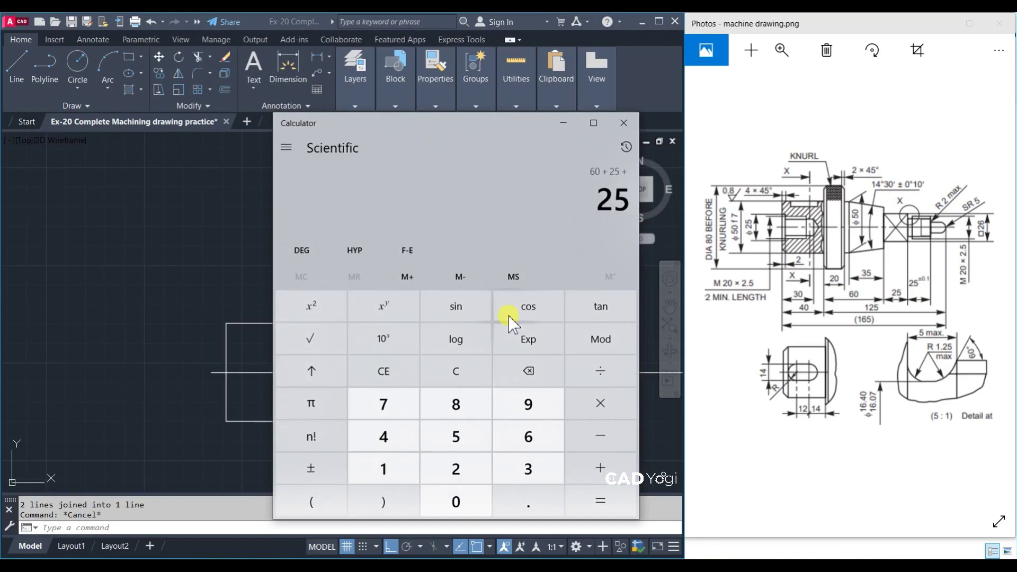
key(Return)
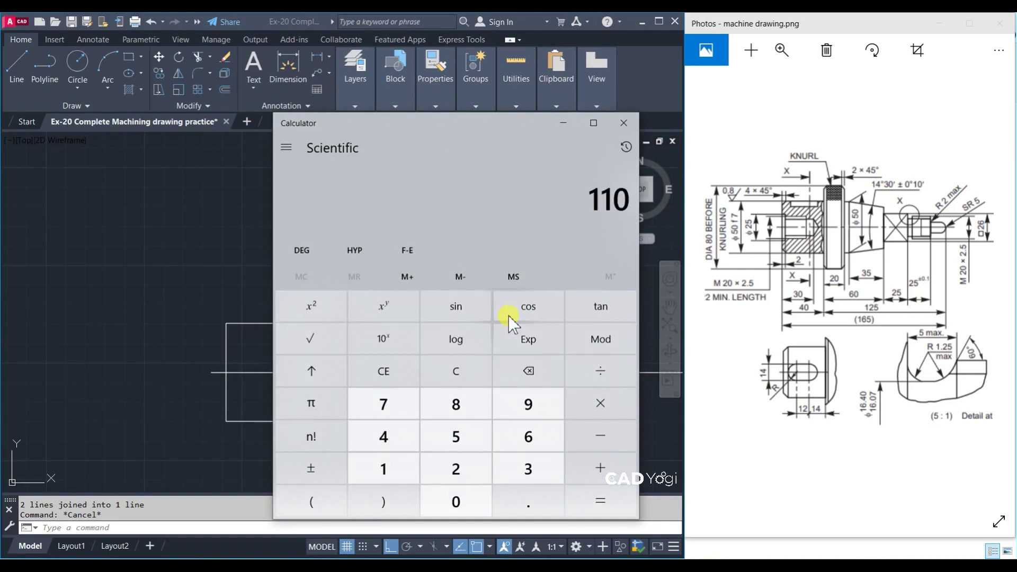
text(-125)
key(Return)
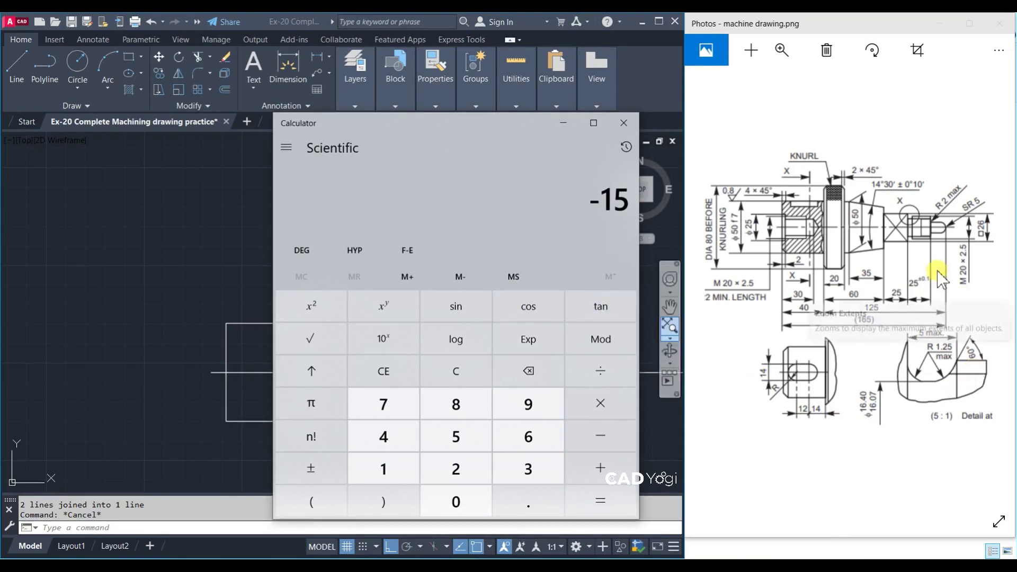
Offset the shaft's right end line 15 units to the right
click(564, 123)
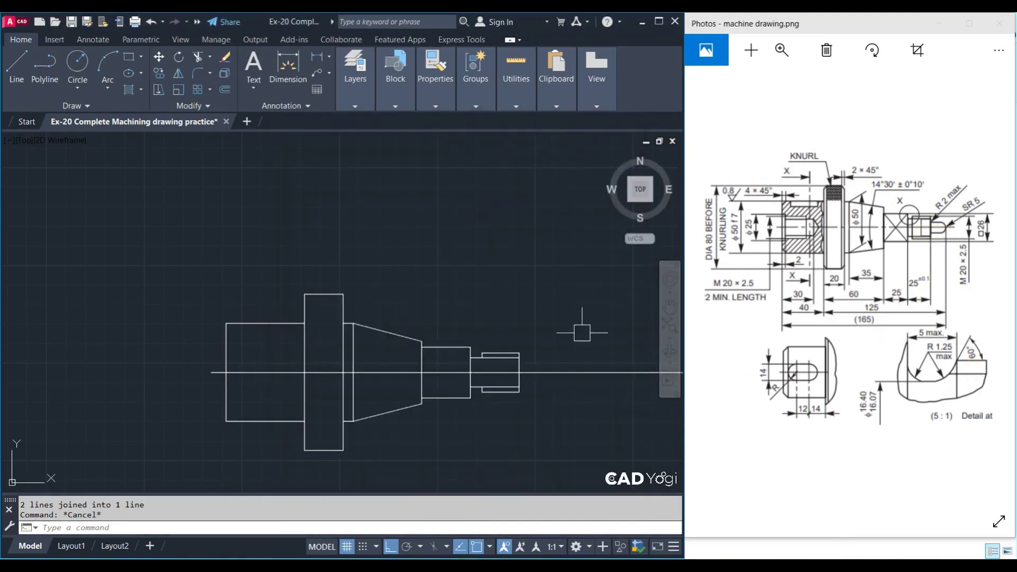
text(o)
key(Return)
text(15)
key(Return)
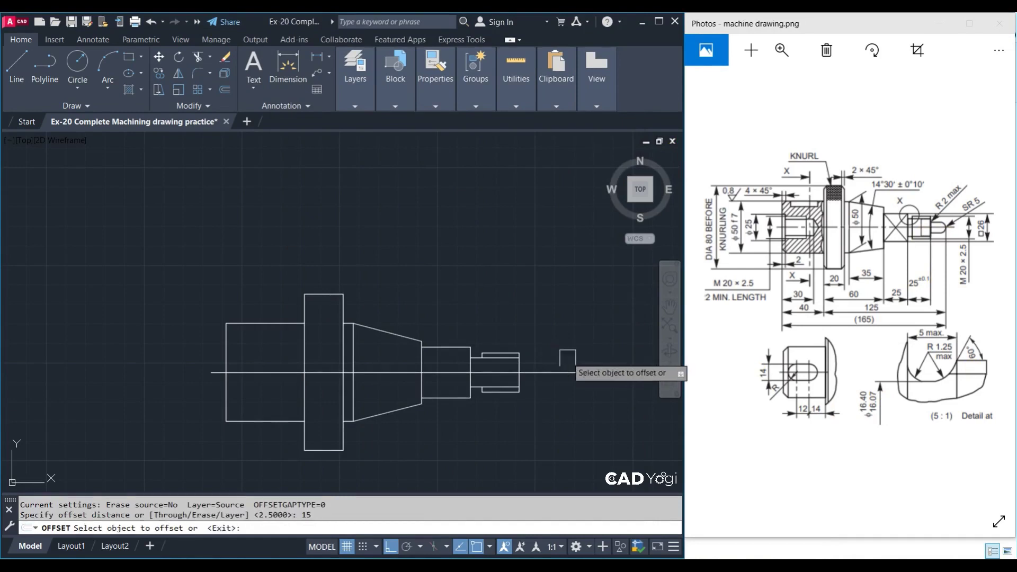
scroll(554, 369, up, 2)
click(498, 391)
click(530, 389)
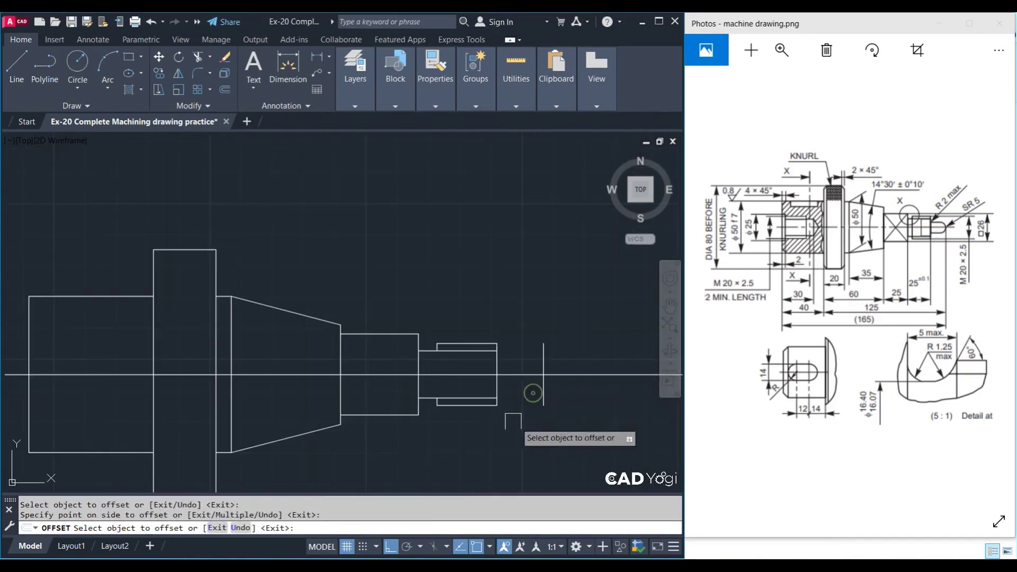
key(Escape)
scroll(453, 350, up, 2)
middle_drag(450, 344, 376, 336)
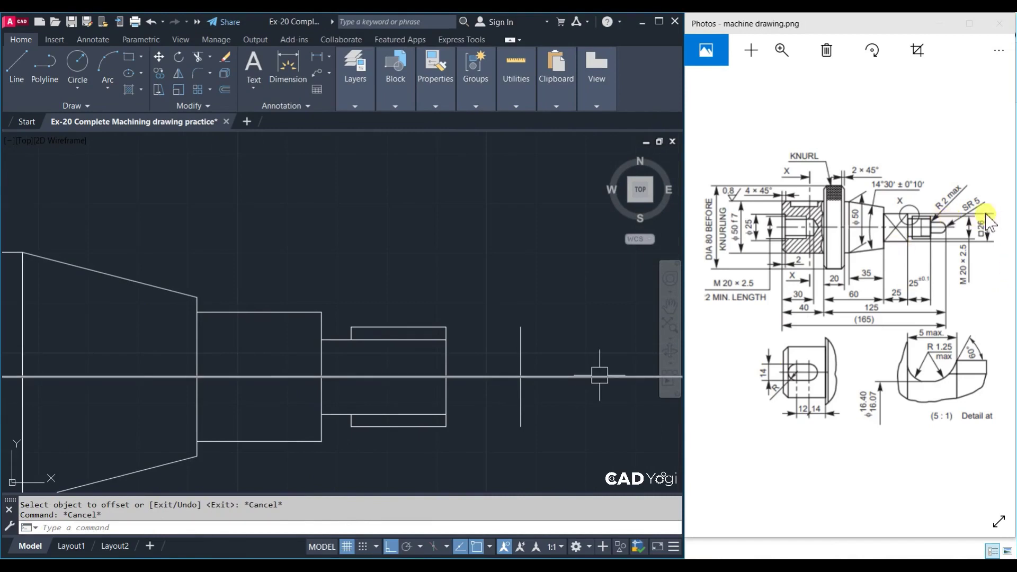
Offset the centre line 5 units above and 5 units below
text(o)
key(Return)
text(5)
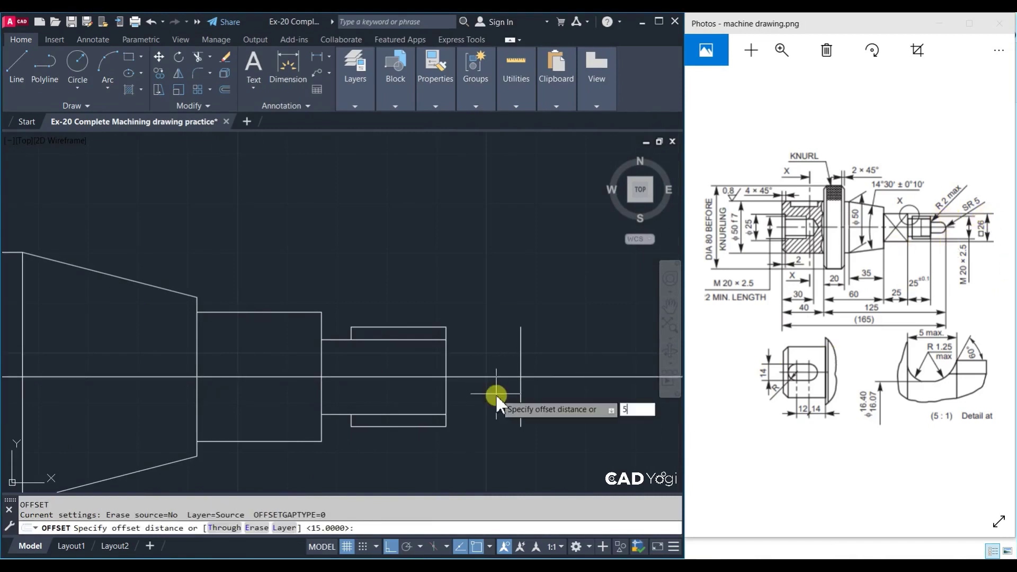
key(Return)
click(495, 377)
click(488, 347)
click(483, 376)
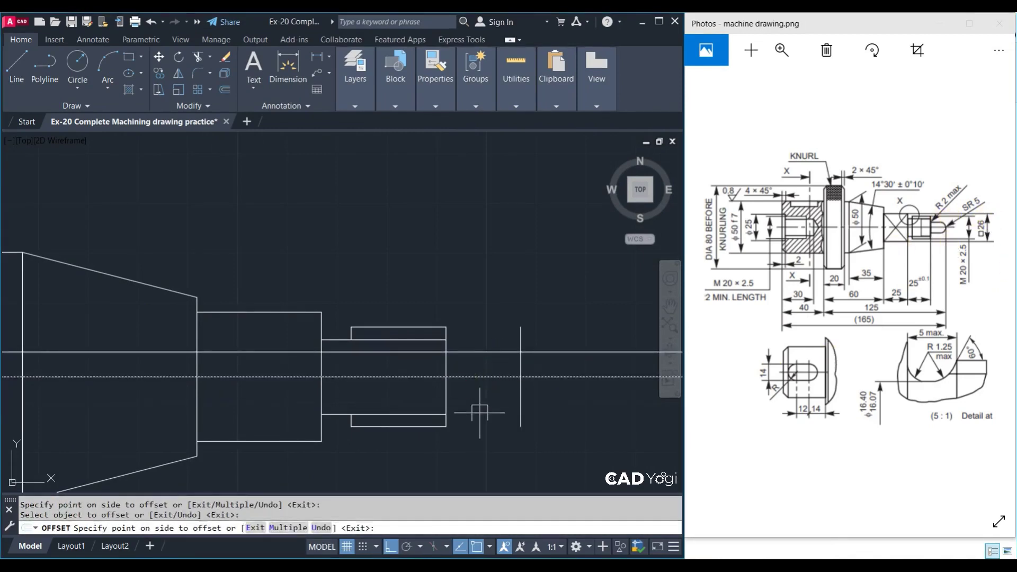
click(480, 413)
key(Escape)
Trim the top offset line beyond the new vertical end line
text(tr)
key(Return)
click(602, 256)
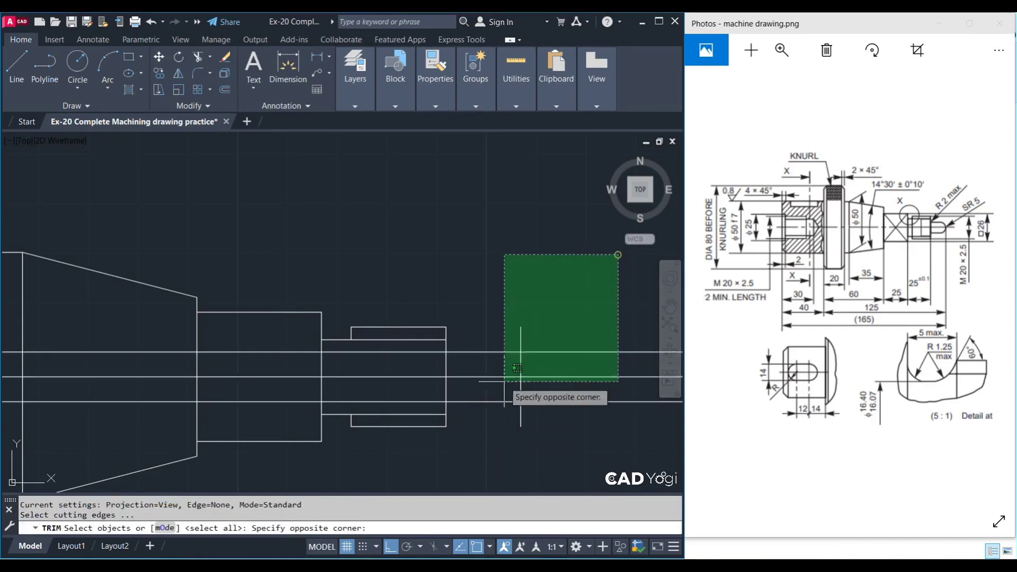
click(502, 413)
key(Return)
click(541, 352)
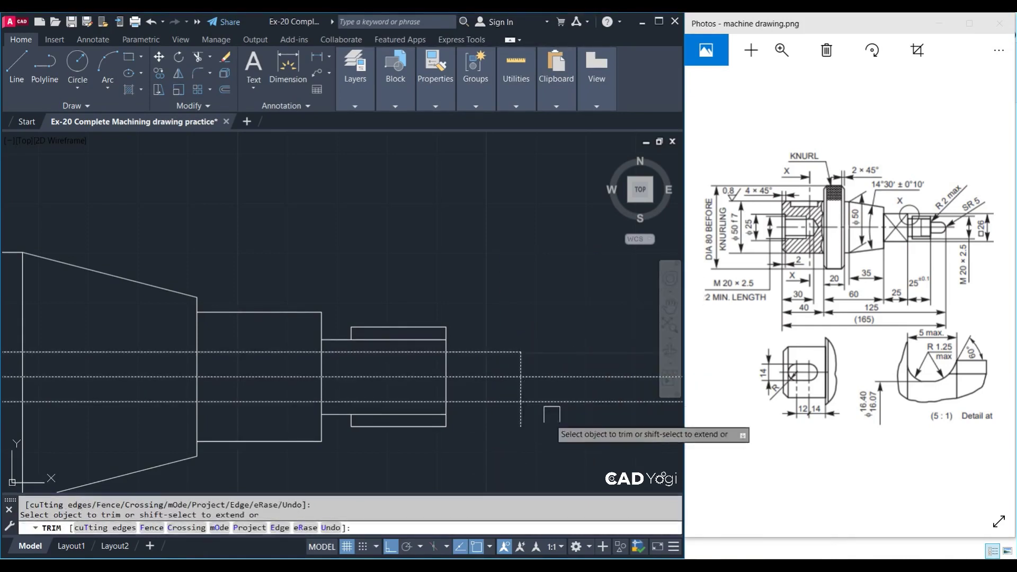
scroll(451, 390, up, 2)
scroll(450, 391, up, 2)
key(Escape)
Trim the lower offset line left of the vertical cutting edge
click(438, 326)
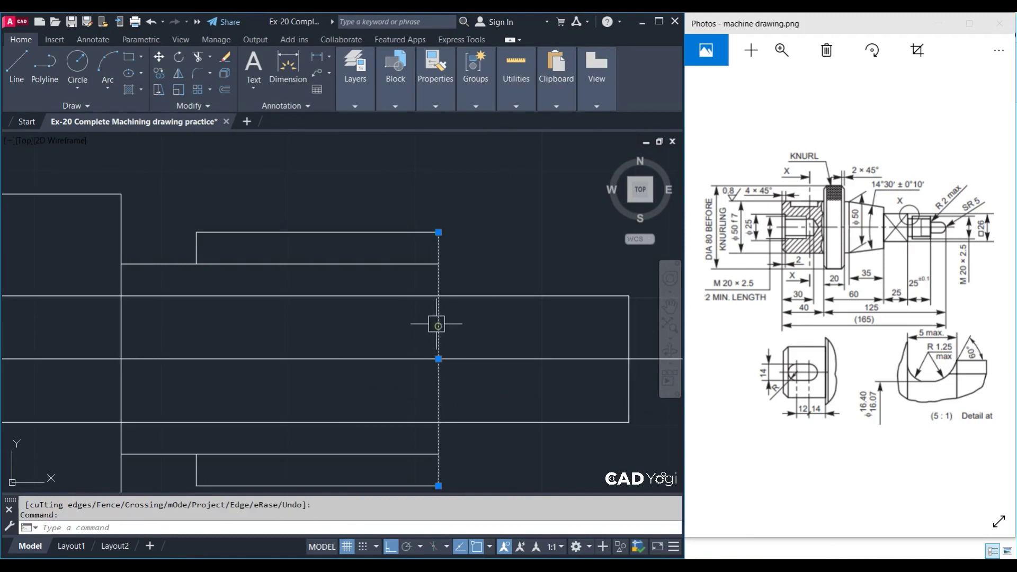
text(tr)
key(Return)
click(422, 423)
key(Return)
scroll(466, 344, down, 3)
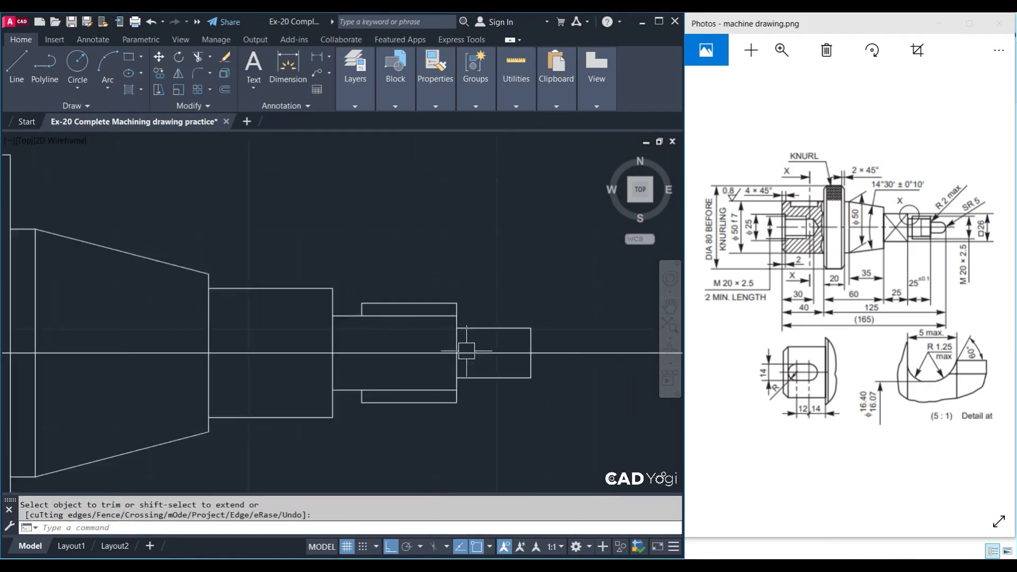
scroll(465, 345, down, 1)
scroll(531, 326, up, 3)
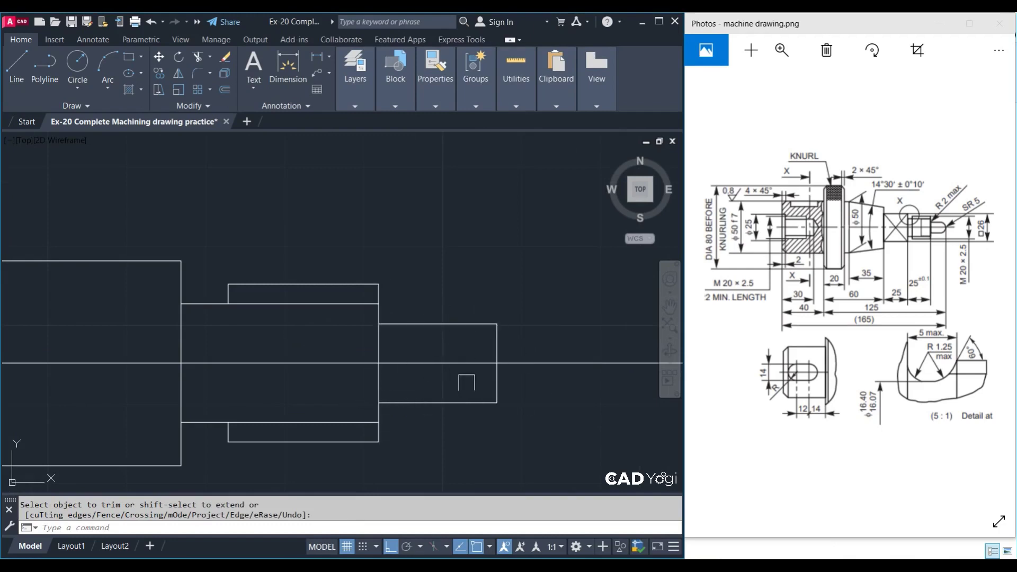
Draw a circle centred on the centreline and move it to the shaft's right end
key(Escape)
text(c)
key(Return)
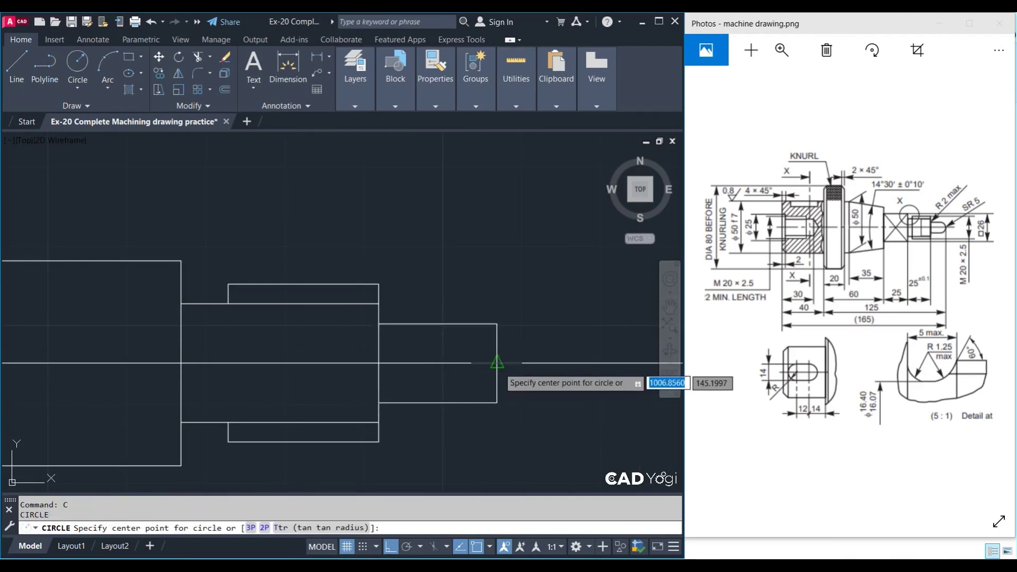
click(496, 363)
key(Escape)
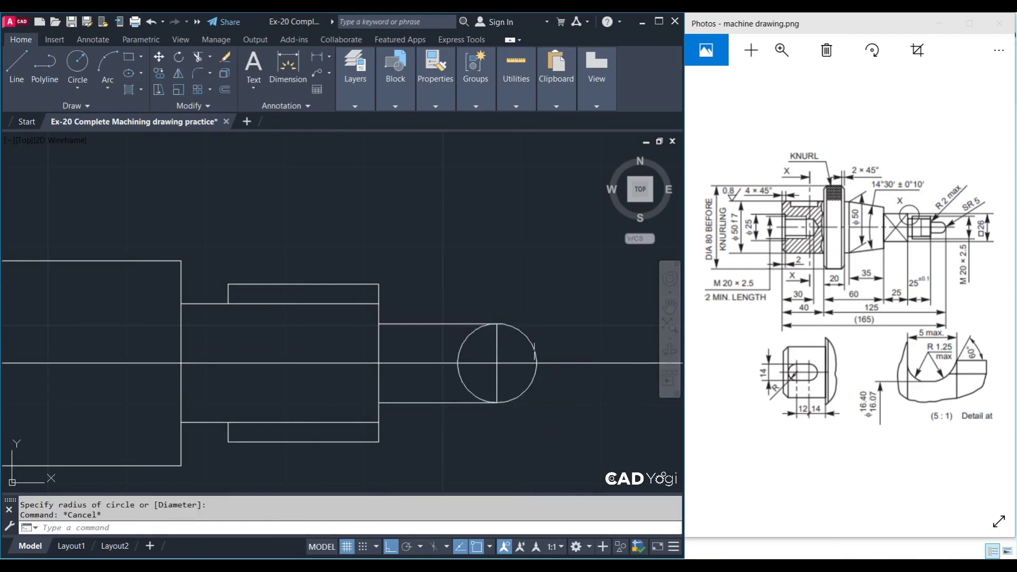
text(m)
key(Return)
click(532, 350)
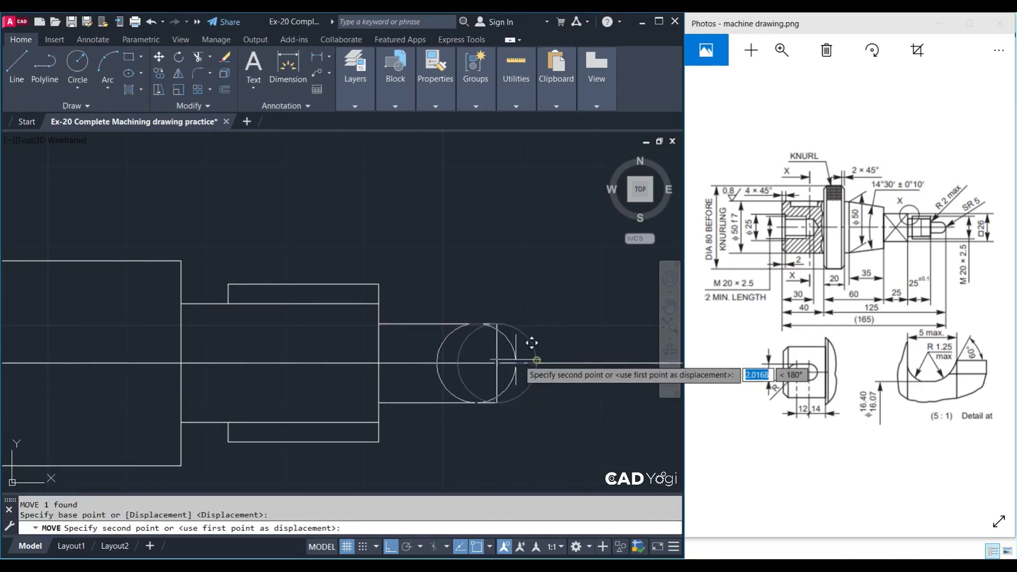
key(Escape)
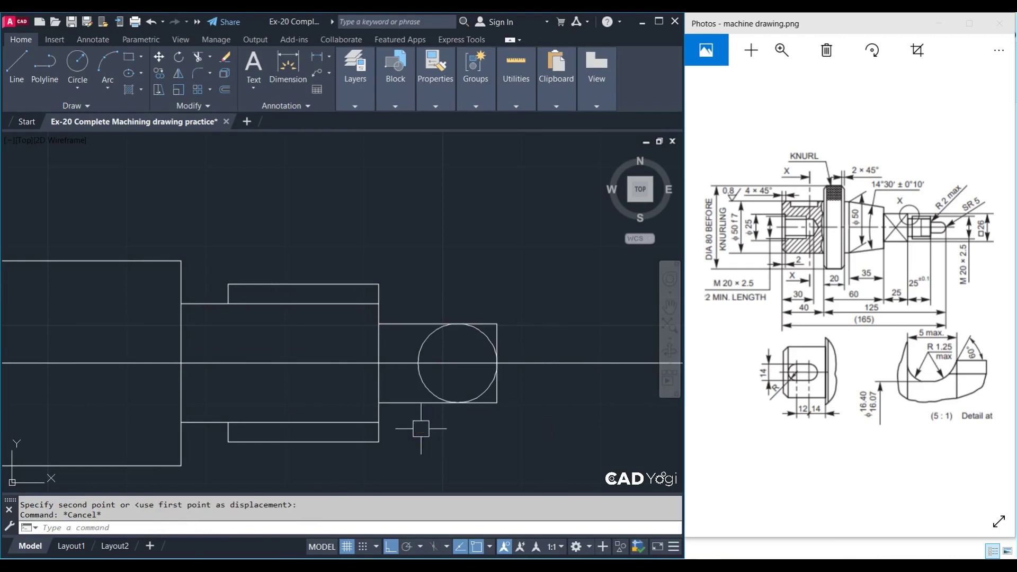
Start a trim with cutting edges windowed around the right end, then cancel it
text(tr)
key(Return)
click(545, 279)
click(421, 426)
key(Return)
click(491, 418)
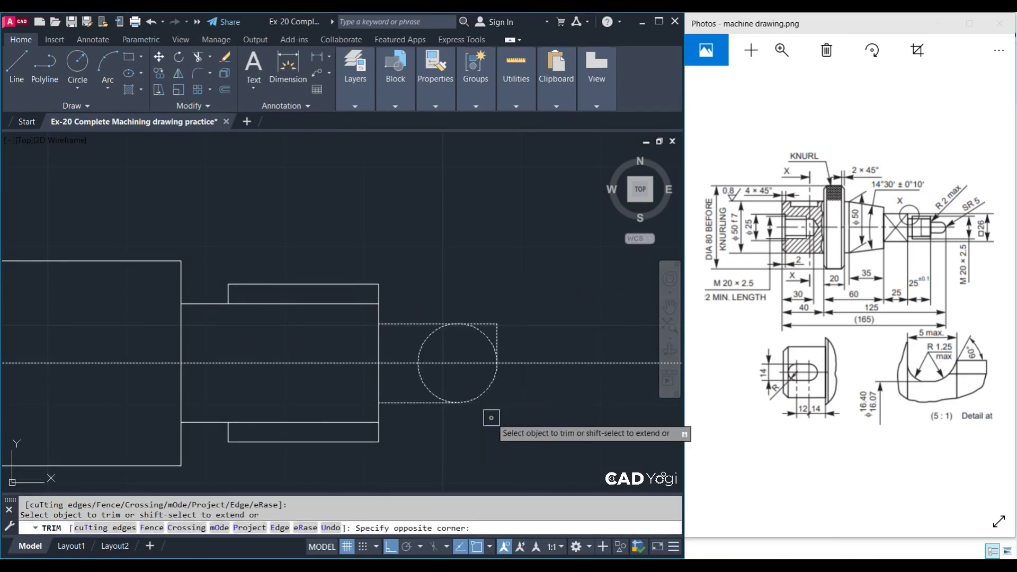
key(Escape)
Trim the line and upper arc at the circle top, then undo that wrong trim
click(501, 317)
click(456, 352)
text(tr)
key(Return)
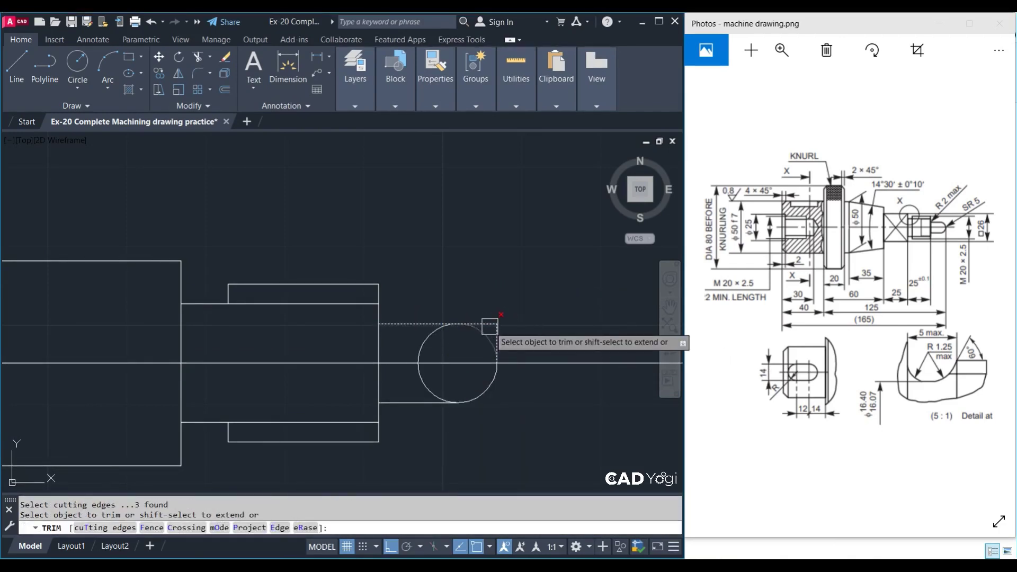
click(490, 326)
click(486, 324)
key(Escape)
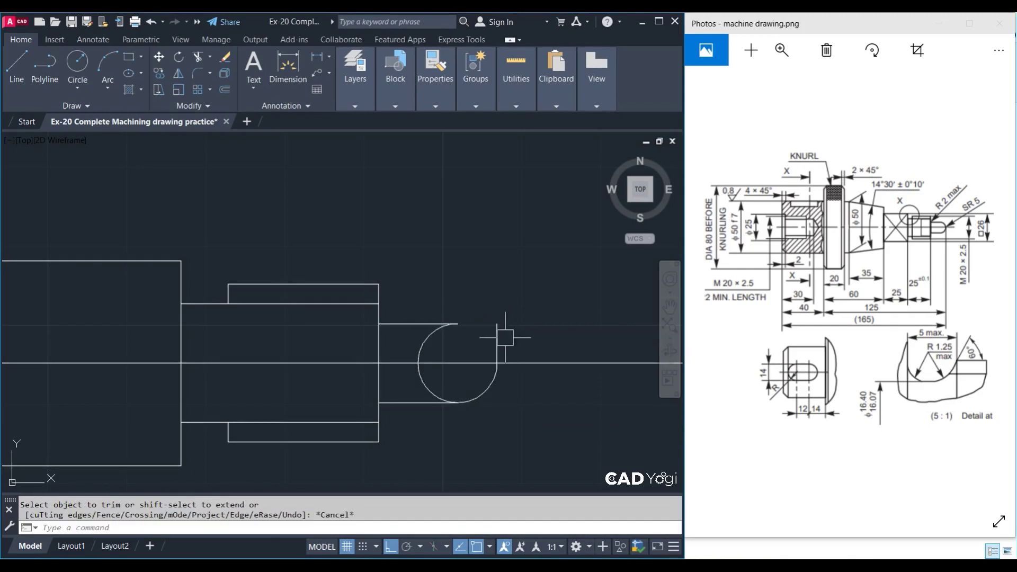
key(ctrl+z)
Trim against the circle as cutting edge and erase the step's vertical end line
scroll(498, 336, up, 4)
text(TR)
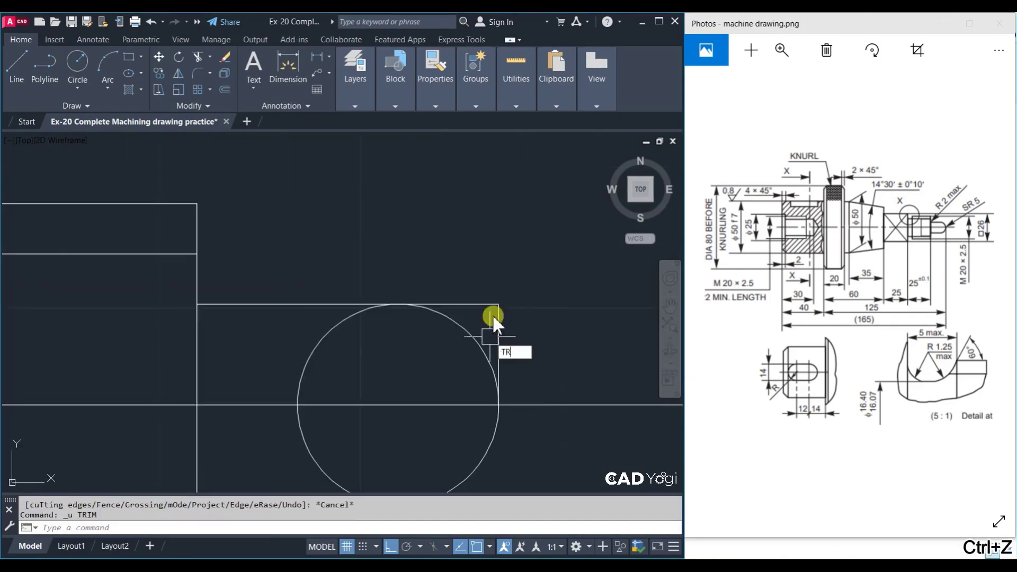
key(Return)
scroll(476, 318, up, 2)
click(461, 325)
key(Return)
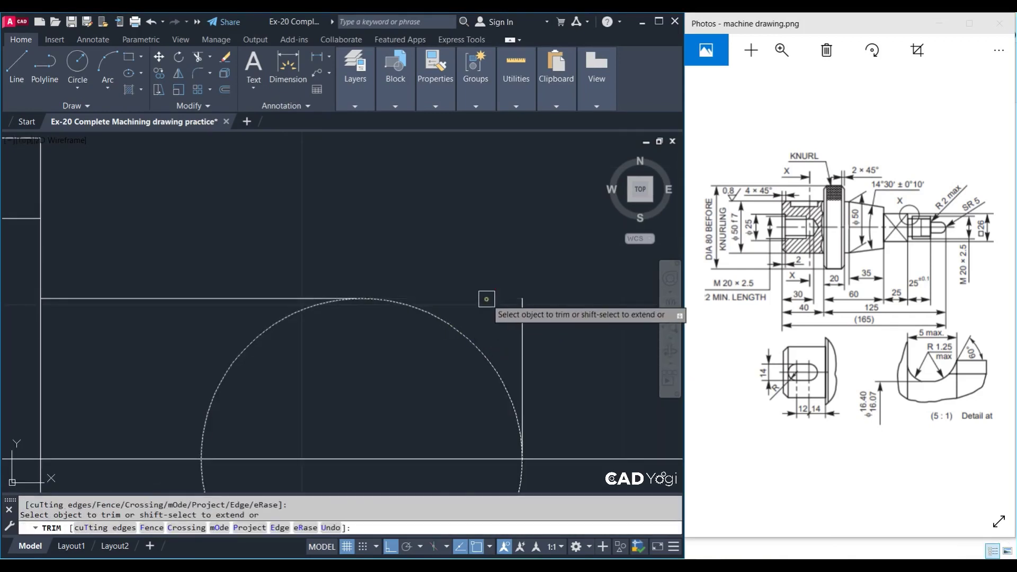
key(Return)
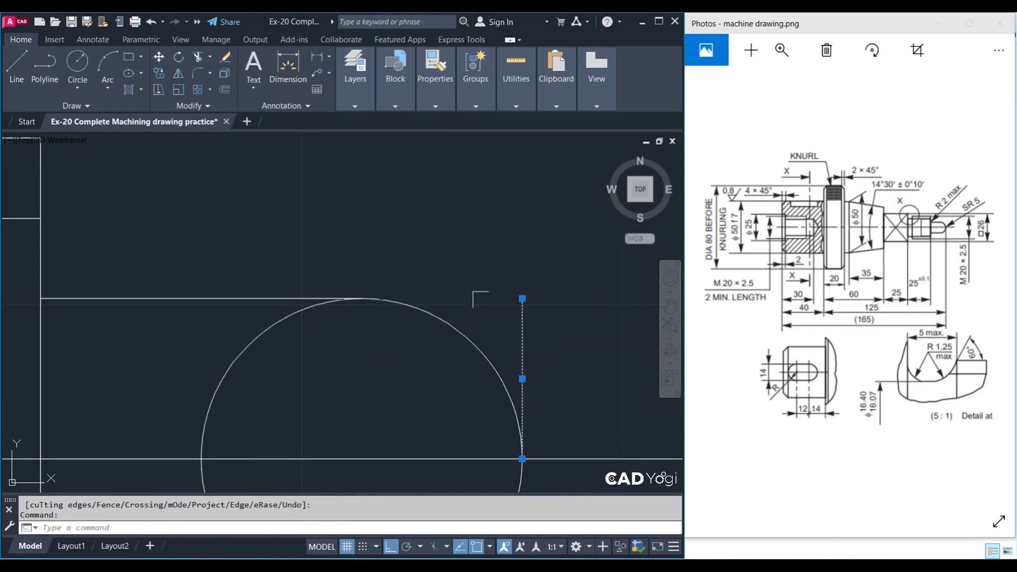
text(E)
scroll(512, 306, down, 2)
key(Return)
Trim away the circle's left half using the top and bottom lines as edges
text(tr)
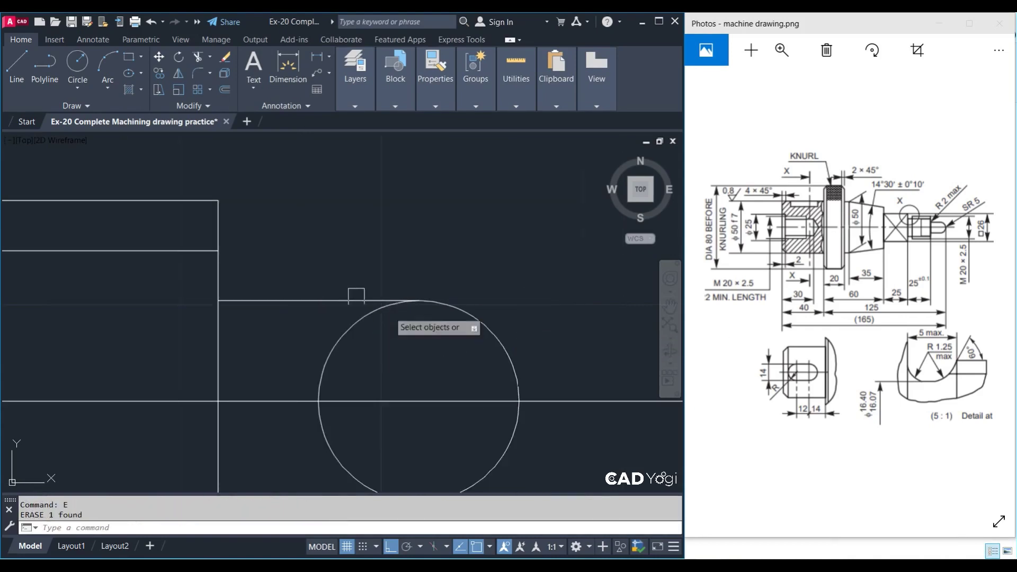
key(Return)
click(351, 289)
click(339, 307)
middle_drag(385, 415, 376, 320)
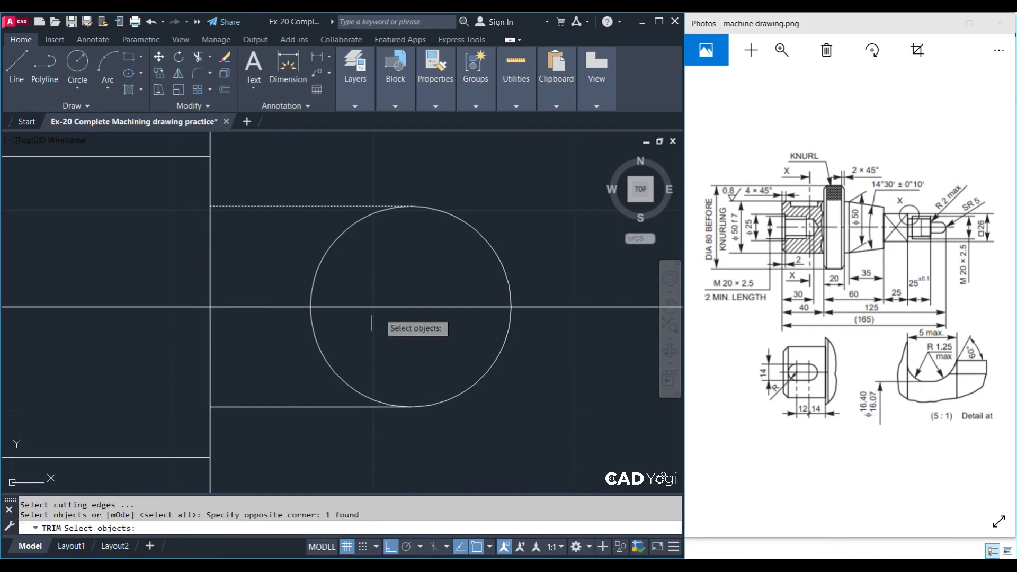
click(287, 409)
key(Return)
click(325, 370)
key(Escape)
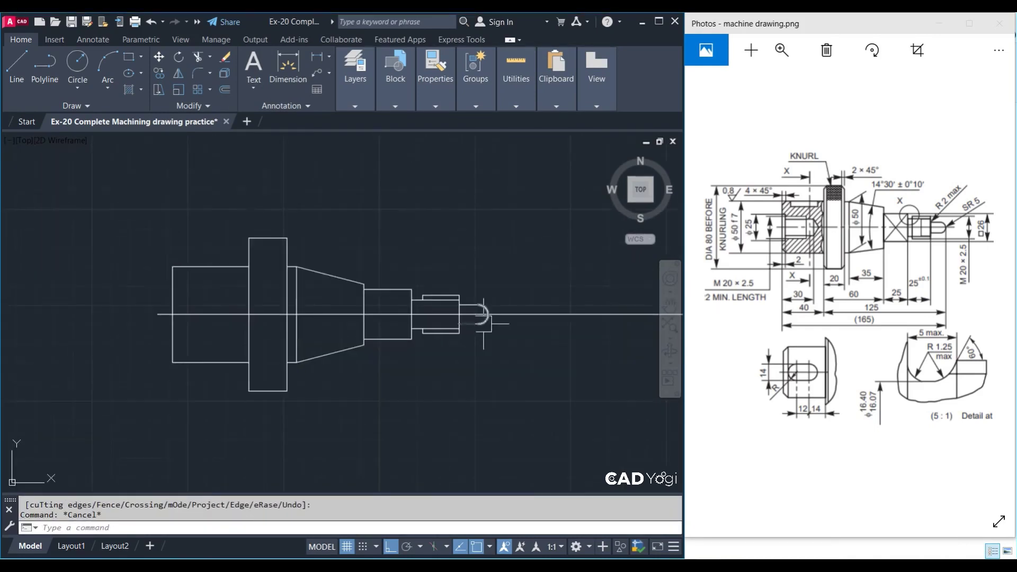
middle_drag(483, 323, 493, 339)
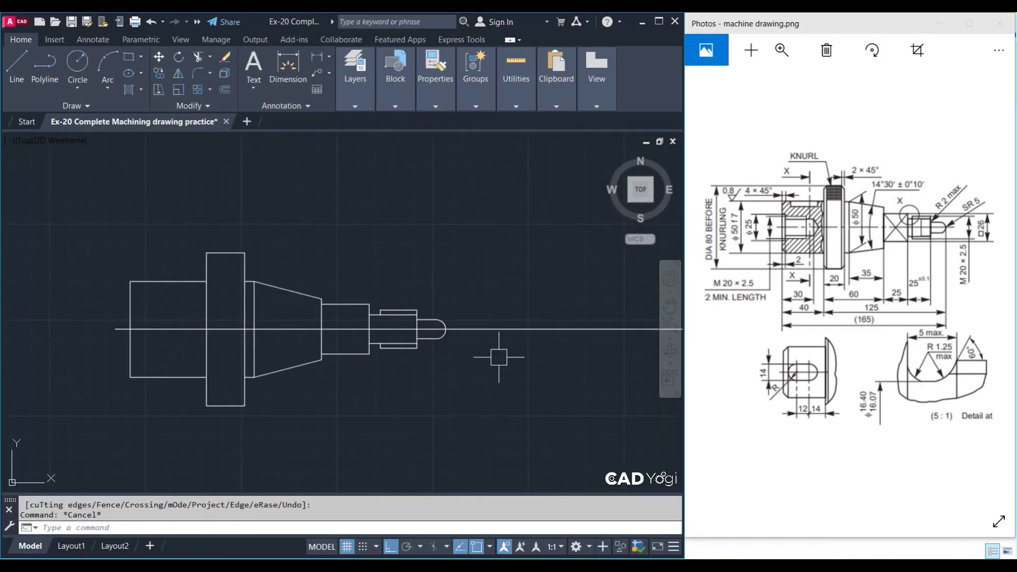
Shorten the centre line by grip-stretching its right end
click(498, 330)
scroll(498, 339, down, 3)
scroll(498, 339, up, 2)
middle_drag(471, 360, 488, 376)
click(486, 330)
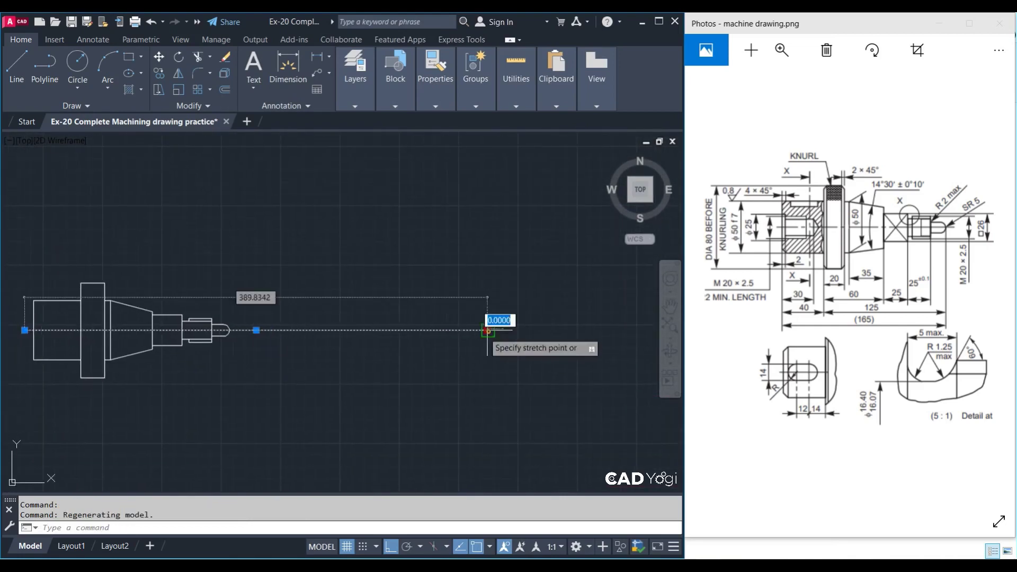
click(262, 330)
key(Escape)
Window-select the whole shaft and start moving it, then cancel the move
click(339, 225)
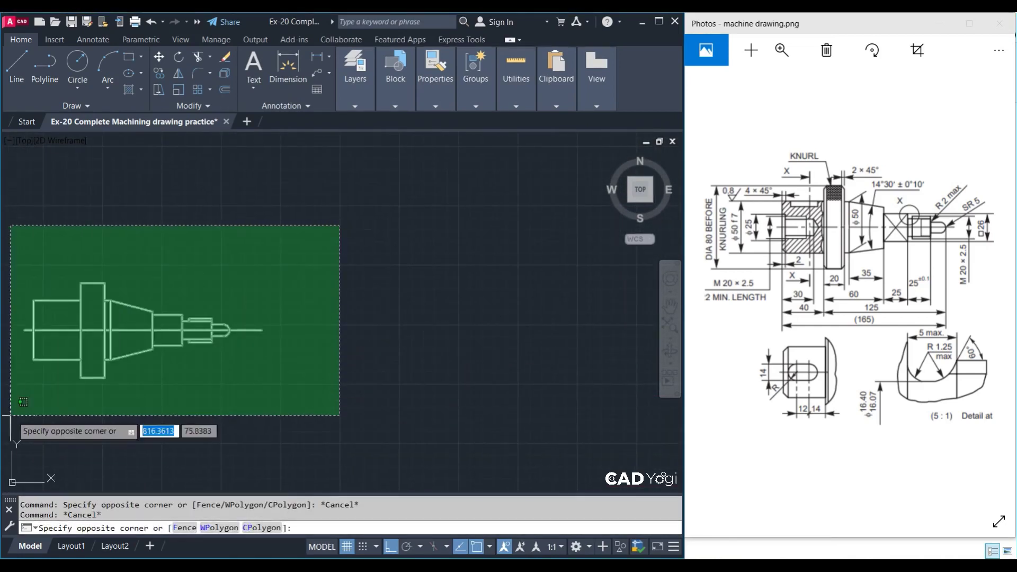
click(10, 415)
text(m)
key(Return)
click(135, 408)
mouse_move(135, 408)
middle_down()
mouse_move(84, 362)
mouse_move(367, 358)
middle_up()
key(Escape)
scroll(404, 371, up, 2)
scroll(383, 354, up, 3)
Reselect the centre line's right end grip, cancel, and recentre the shaft in view
click(541, 347)
scroll(570, 350, up, 2)
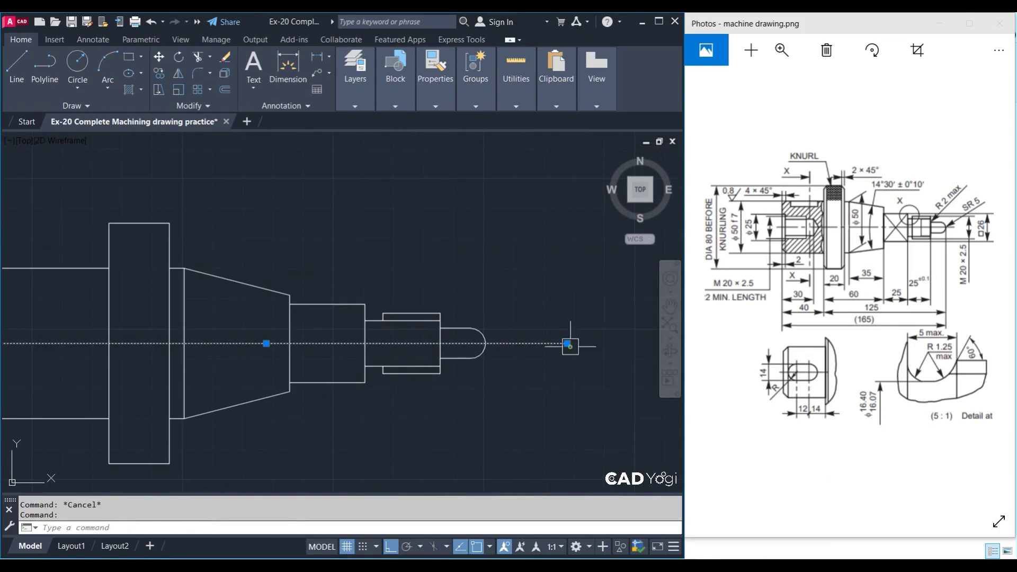
click(568, 344)
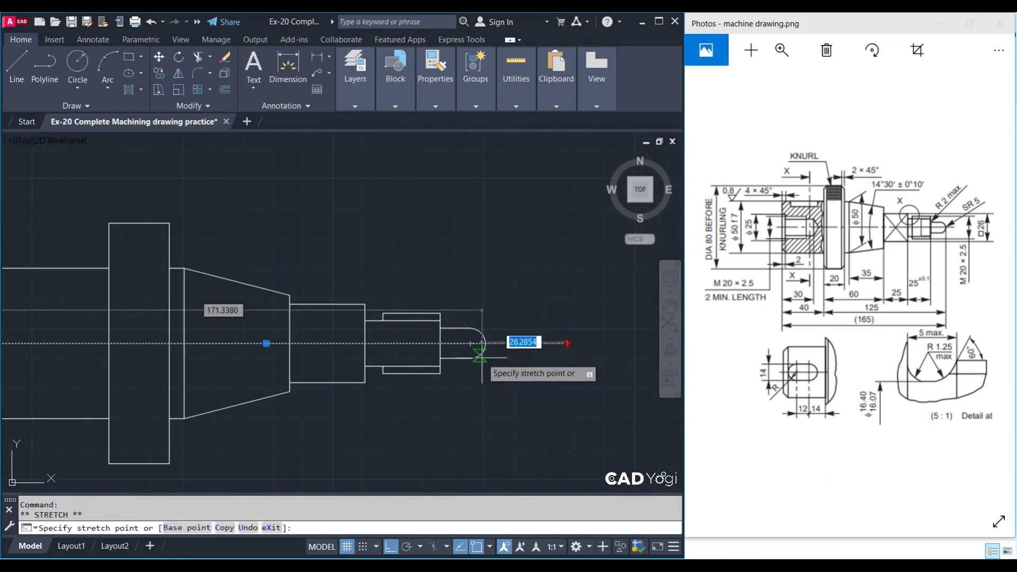
key(Escape)
scroll(566, 347, down, 2)
mouse_move(488, 344)
middle_down()
mouse_move(566, 347)
mouse_move(550, 356)
middle_up()
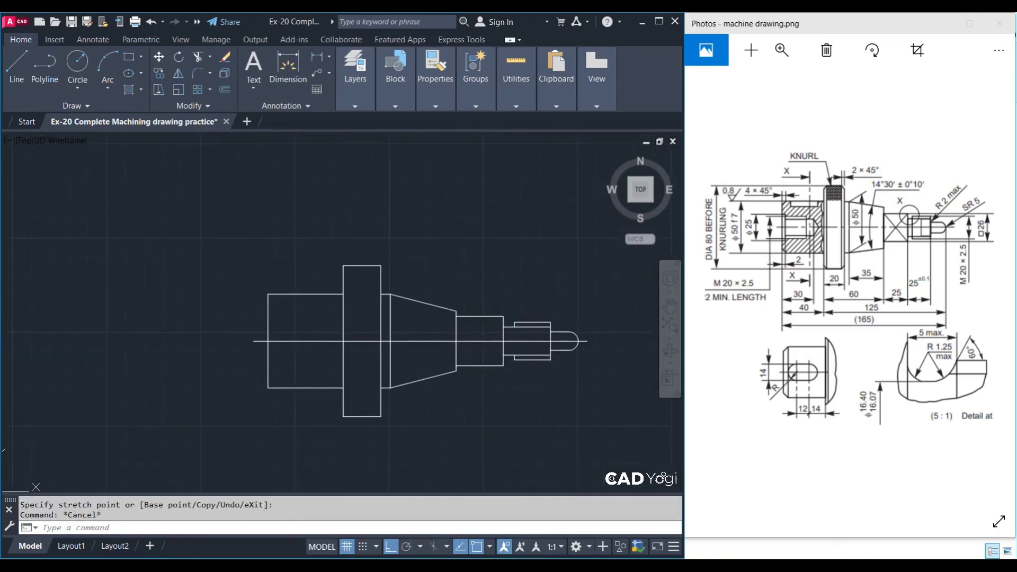
scroll(535, 318, up, 2)
scroll(518, 284, up, 2)
scroll(432, 251, up, 2)
key(Escape)
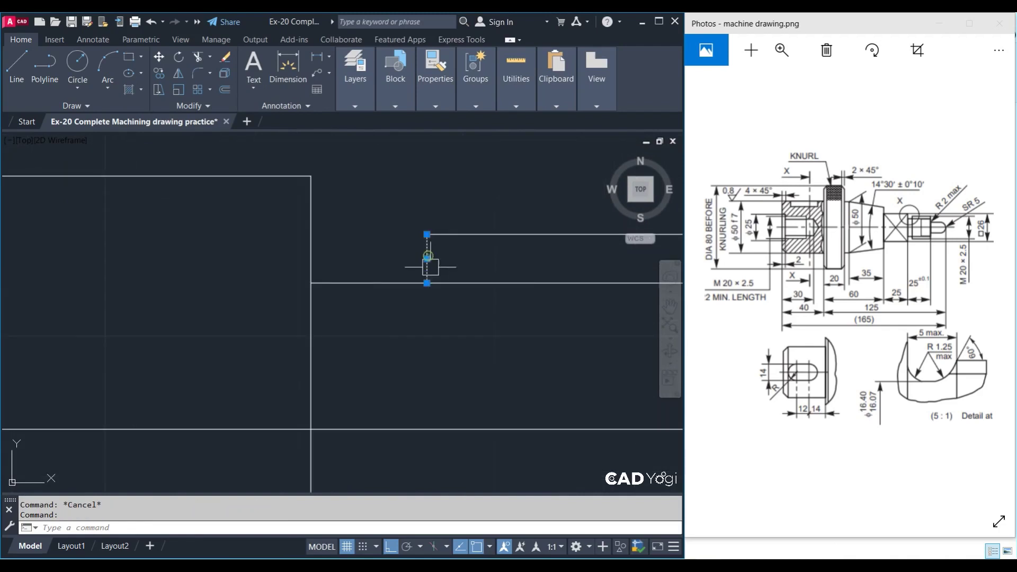
Grip-stretch the split vertical edge's endpoints so the two halves meet
click(427, 283)
scroll(434, 383, down, 3)
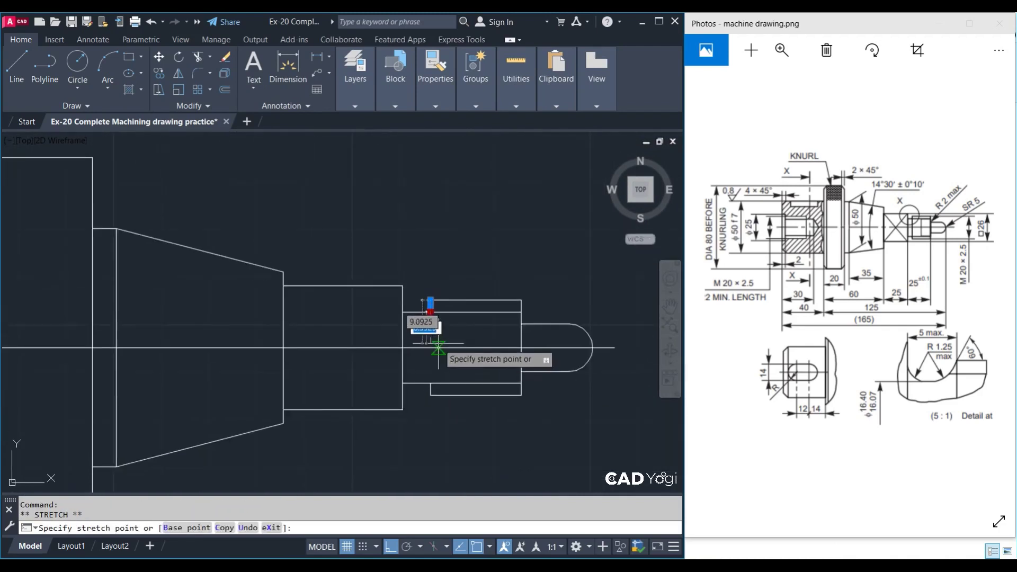
click(432, 346)
scroll(439, 392, up, 4)
key(Escape)
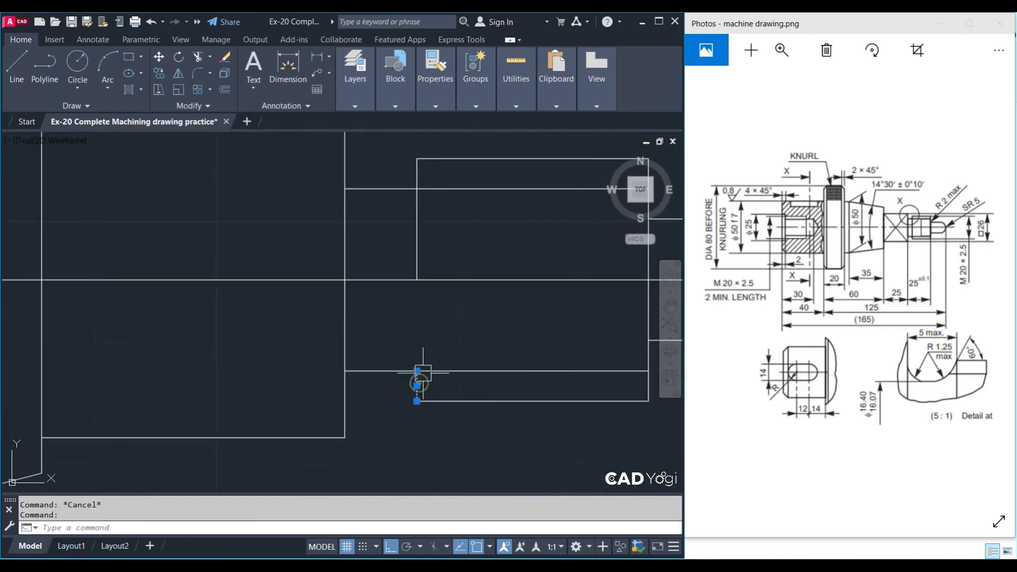
click(417, 371)
click(417, 280)
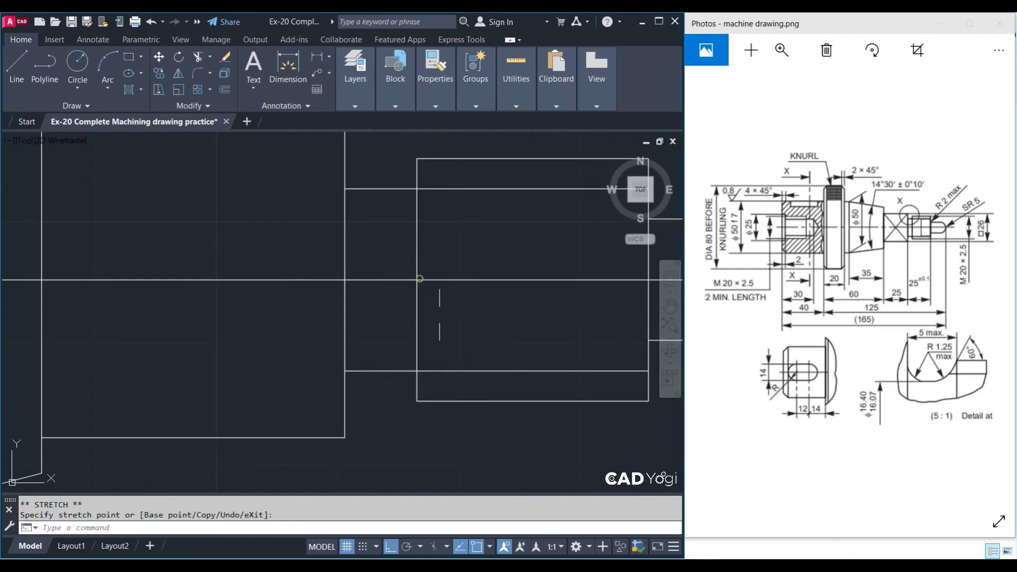
key(Escape)
Join the upper and lower vertical lines into one continuous edge
scroll(438, 309, up, 2)
text(j)
key(Return)
click(413, 246)
click(395, 229)
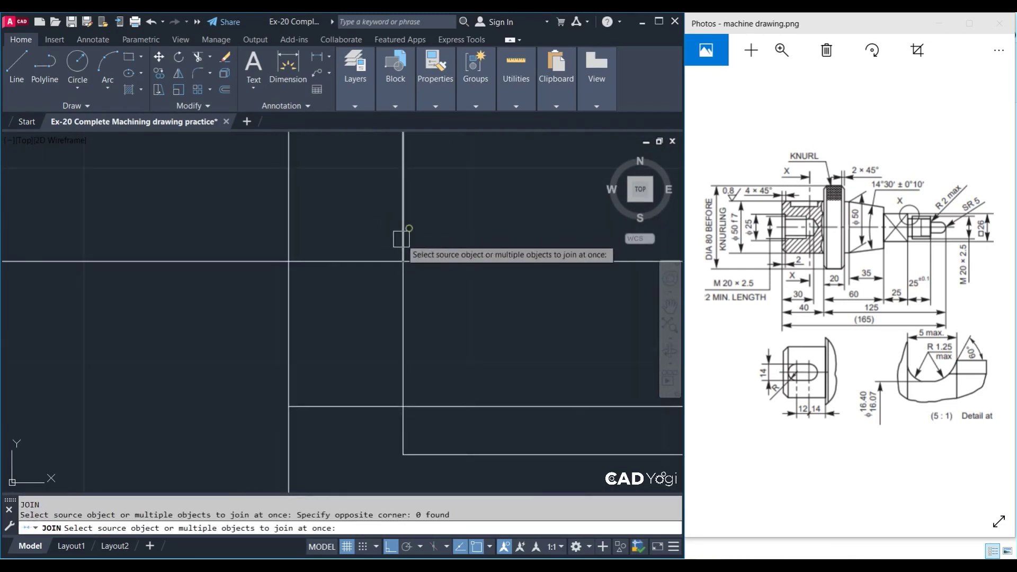
click(405, 298)
key(Return)
scroll(409, 311, down, 3)
key(Escape)
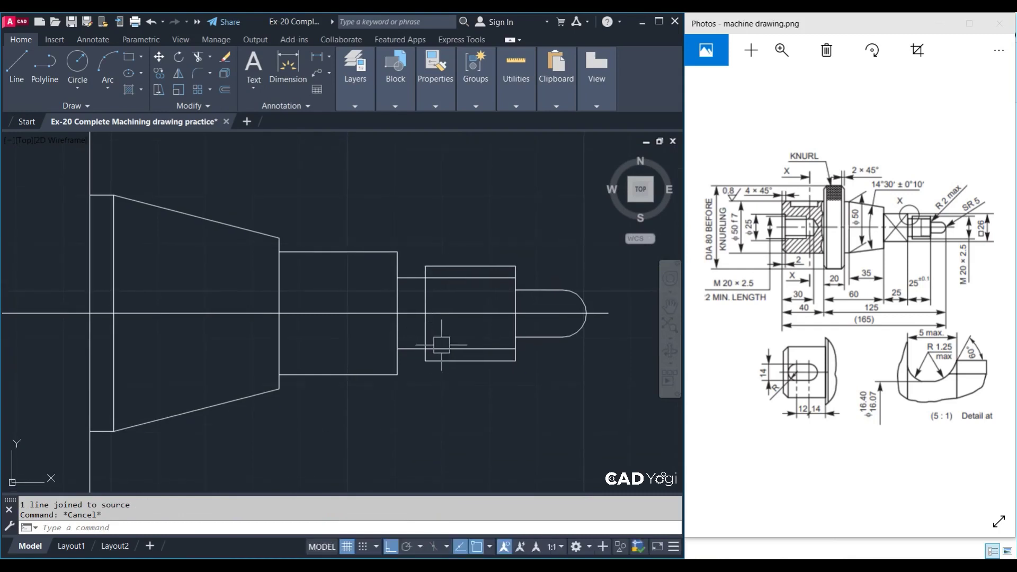
Draw two crossing corner-to-corner diagonals across the square section after the taper
middle_drag(397, 341, 431, 364)
text(l)
key(Return)
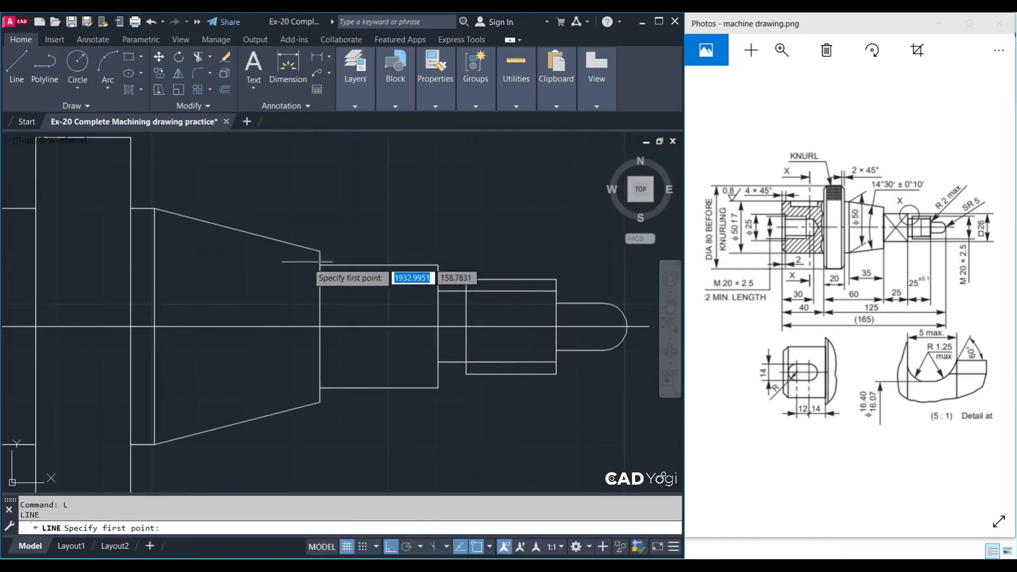
click(320, 265)
click(438, 387)
key(Escape)
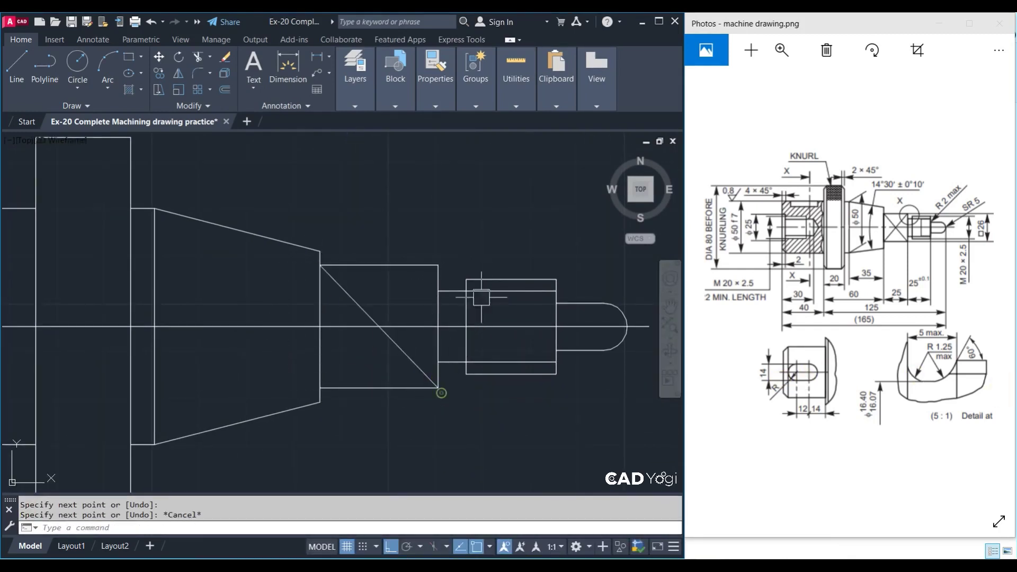
key(Return)
click(438, 265)
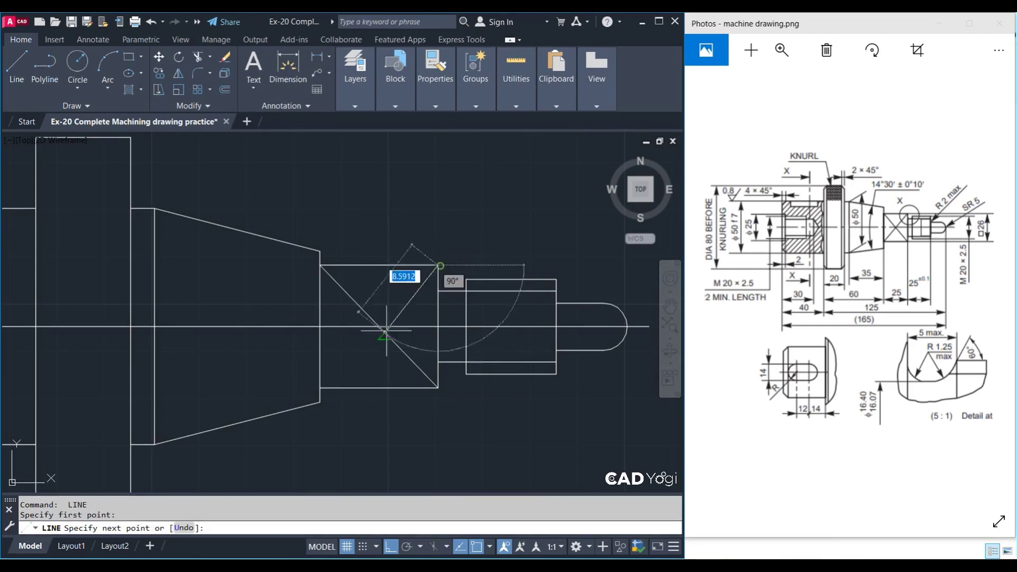
click(320, 387)
key(Escape)
scroll(483, 408, down, 2)
middle_drag(526, 420, 497, 416)
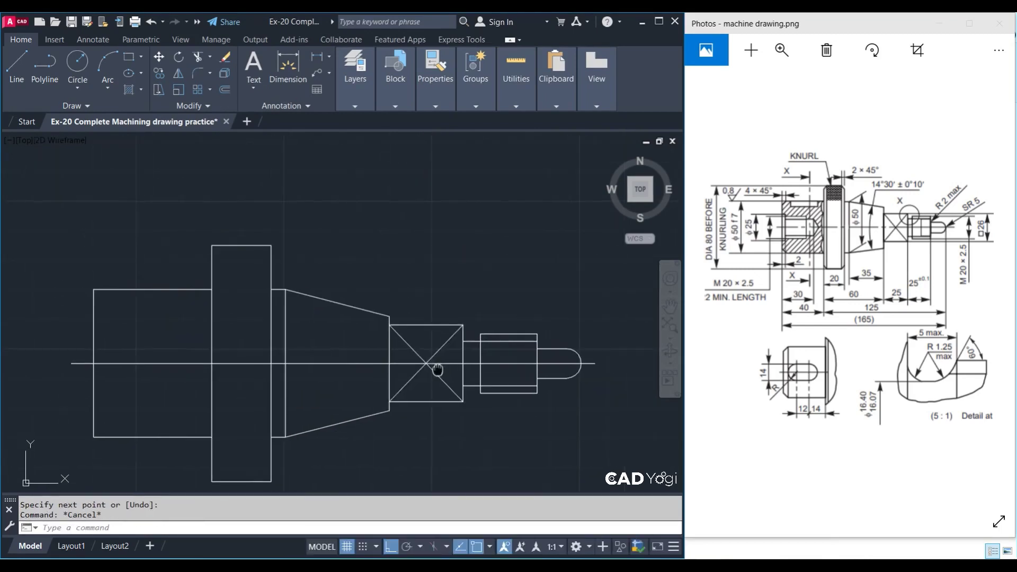
scroll(435, 356, down, 2)
scroll(328, 340, up, 2)
scroll(302, 347, up, 1)
scroll(306, 371, up, 2)
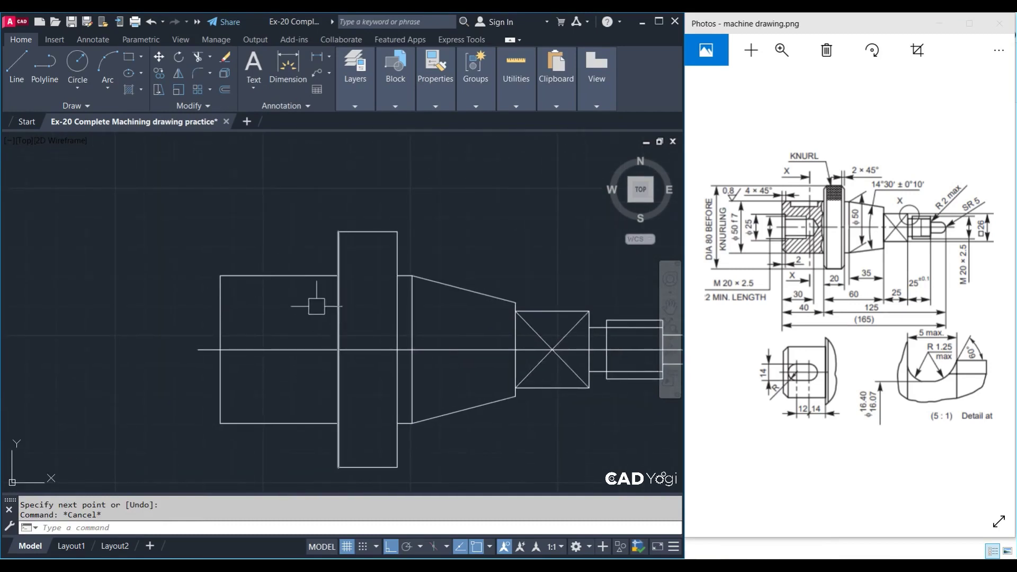
Zoom into machine drawing.png in Photos to read the shaft view's knurl, bore and step dimensions
click(815, 246)
scroll(821, 297, up, 1)
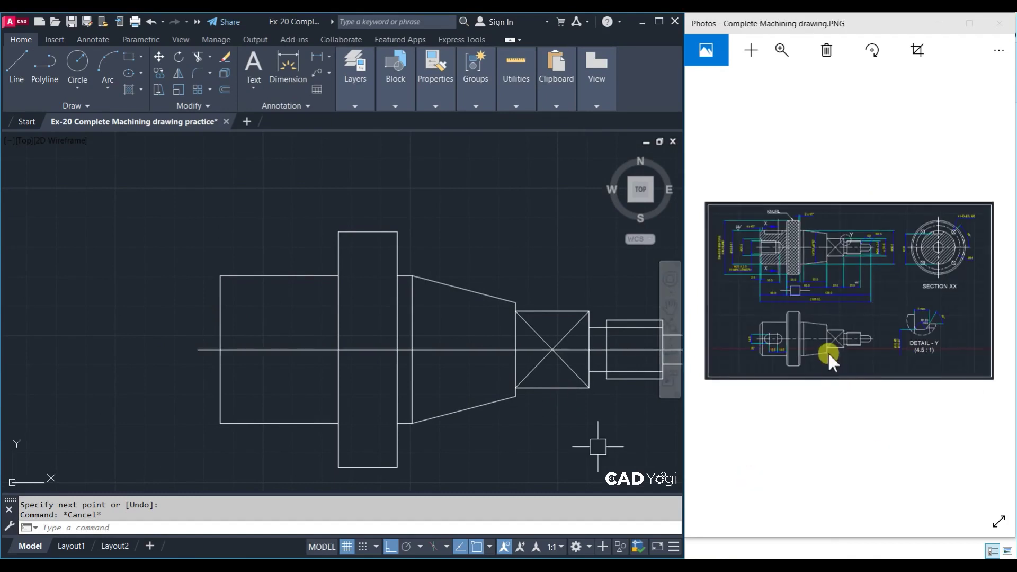
scroll(828, 352, down, 1)
scroll(828, 351, down, 1)
scroll(829, 355, up, 1)
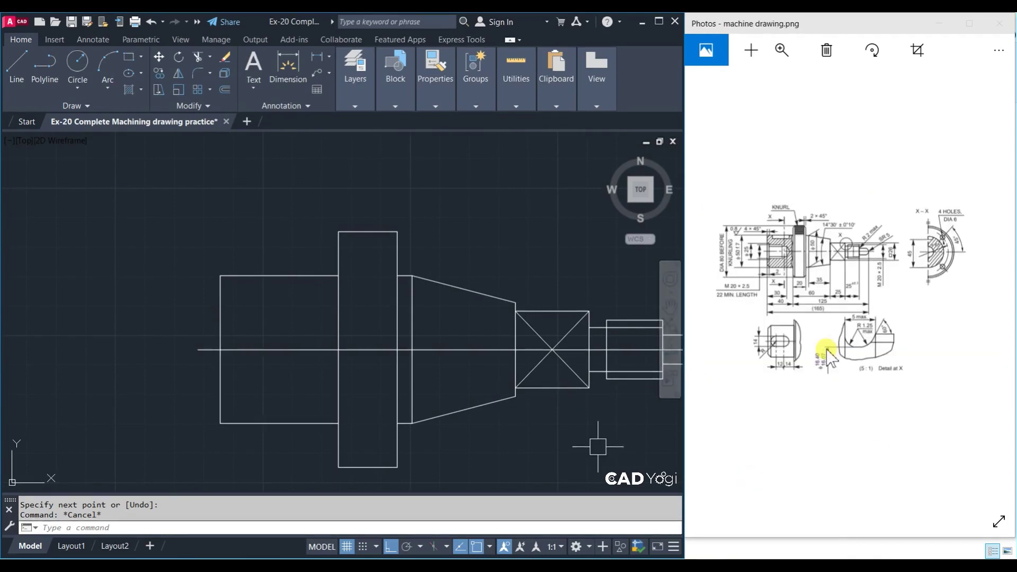
click(787, 239)
ctrl+scroll(780, 246, up, 1)
ctrl+scroll(776, 236, up, 2)
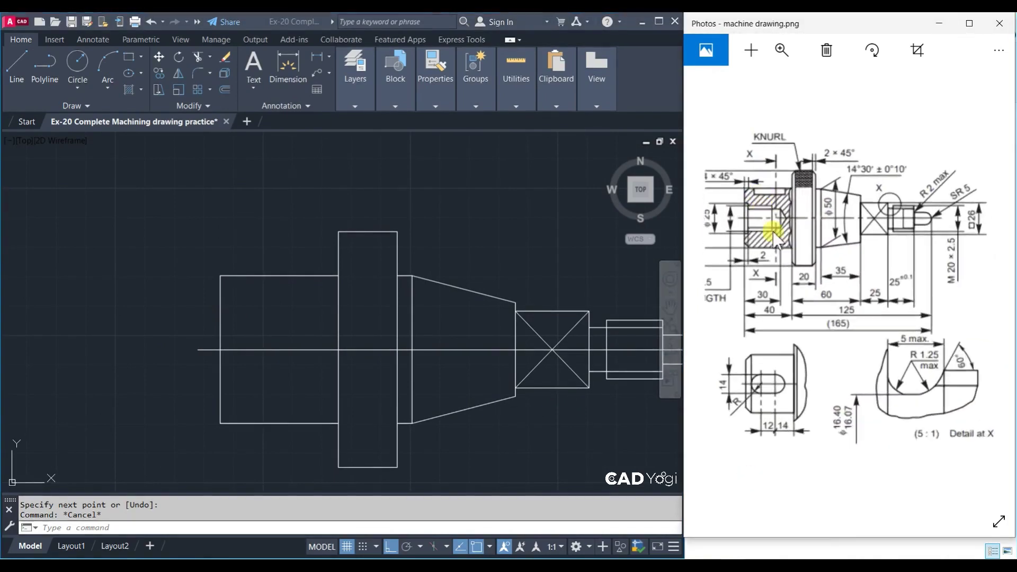
ctrl+scroll(785, 260, up, 1)
ctrl+scroll(797, 294, down, 1)
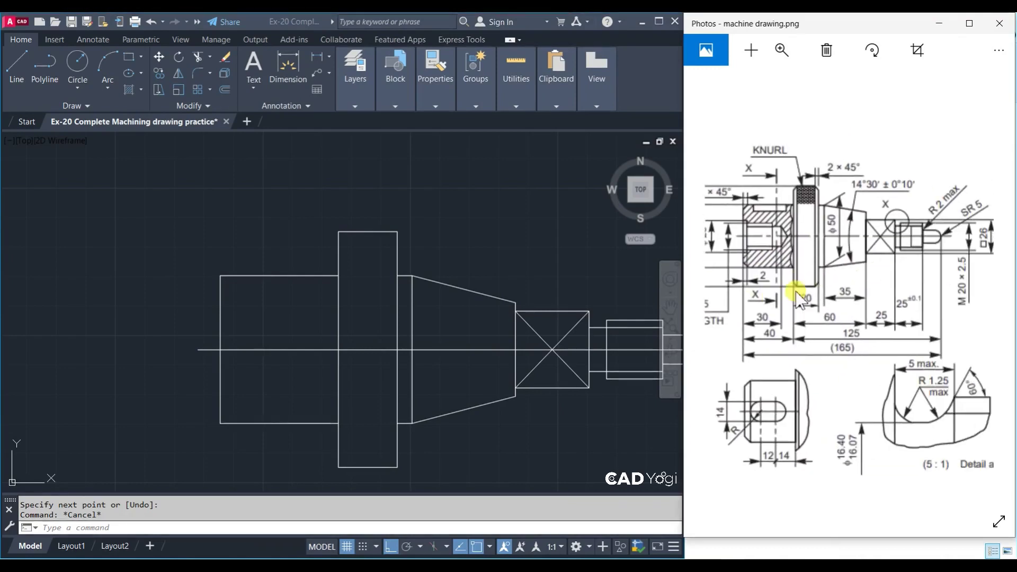
ctrl+scroll(800, 299, down, 1)
ctrl+scroll(869, 302, up, 1)
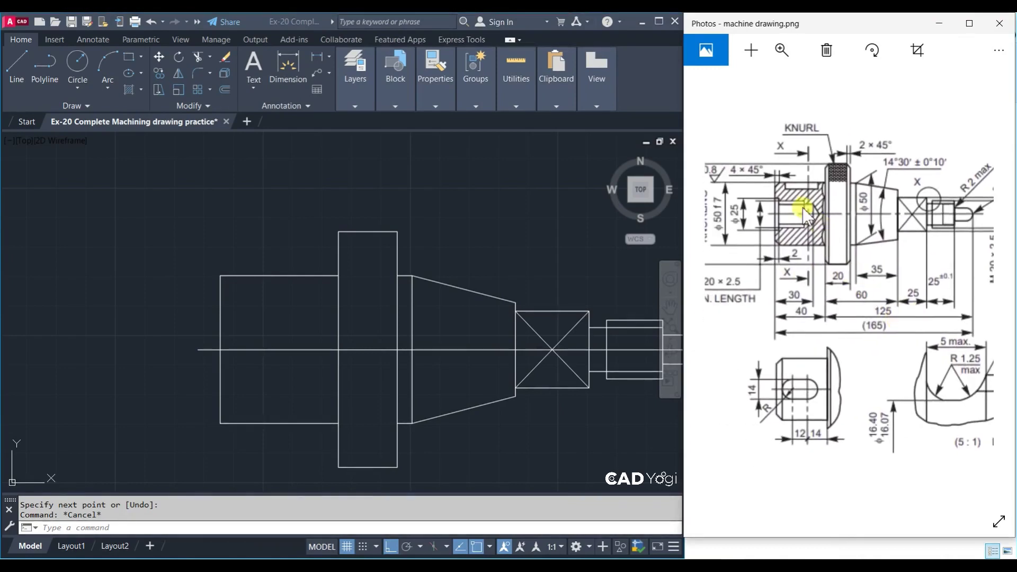
ctrl+scroll(797, 249, down, 1)
ctrl+scroll(827, 228, up, 1)
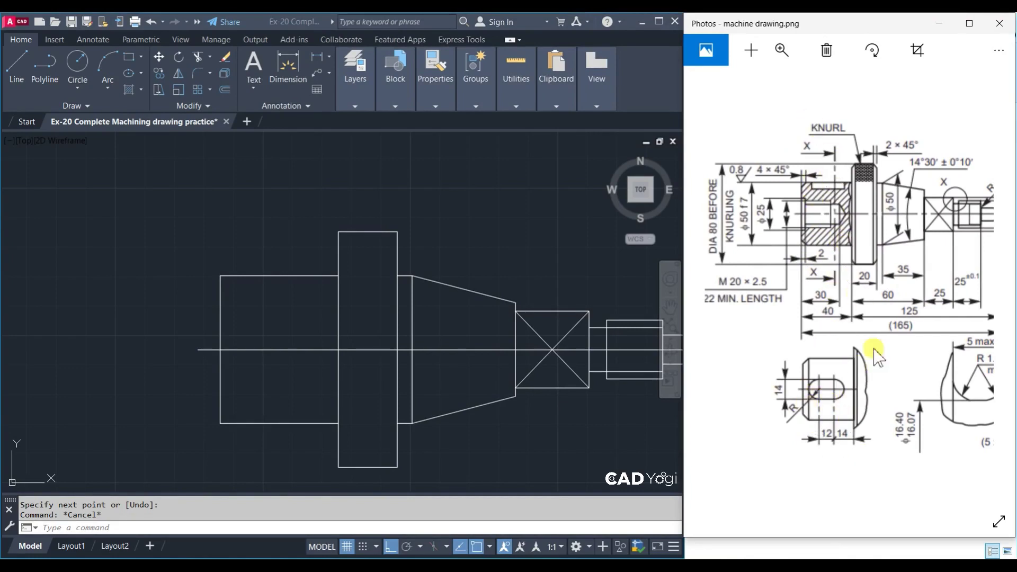
Pan the reference image to section X-X and Detail at X, then back to the shaft view
mouse_move(854, 318)
mouse_down()
mouse_move(659, 357)
mouse_move(845, 401)
mouse_move(722, 348)
mouse_up()
mouse_move(959, 366)
mouse_down()
mouse_move(795, 364)
mouse_move(875, 364)
mouse_up()
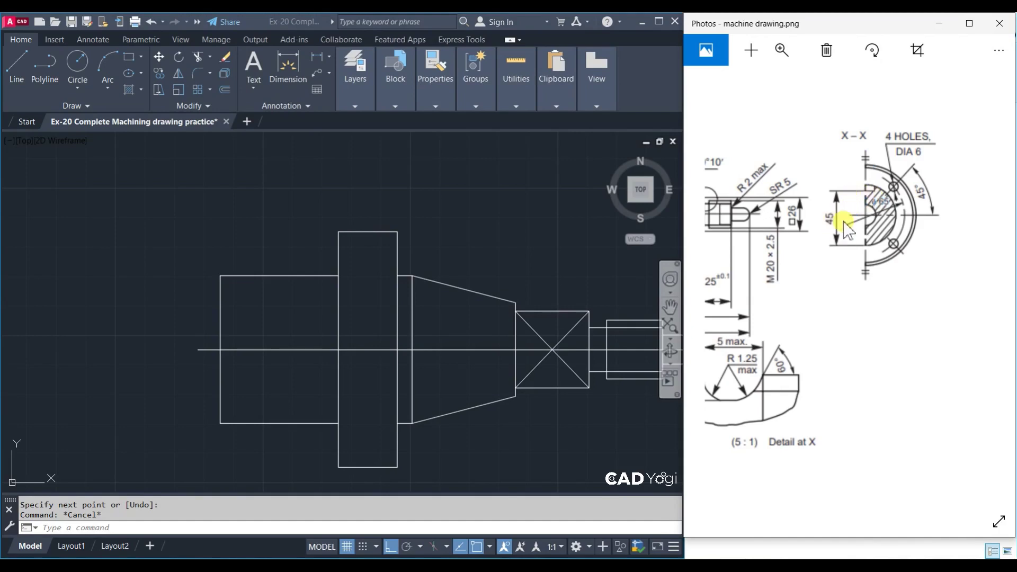
drag(845, 220, 1001, 223)
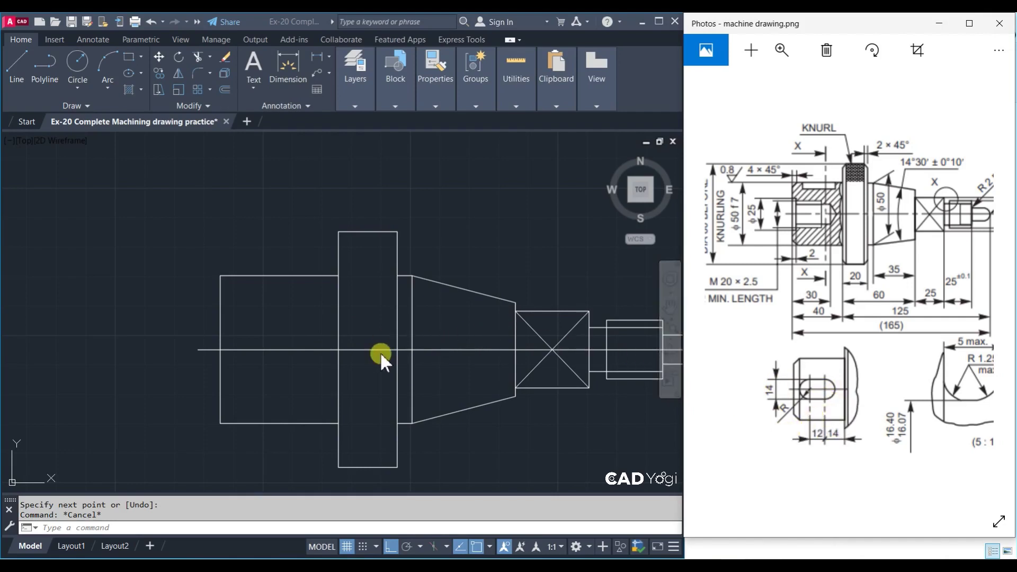
Offset the flange's left edge 7 units to the left as a new vertical line
click(337, 322)
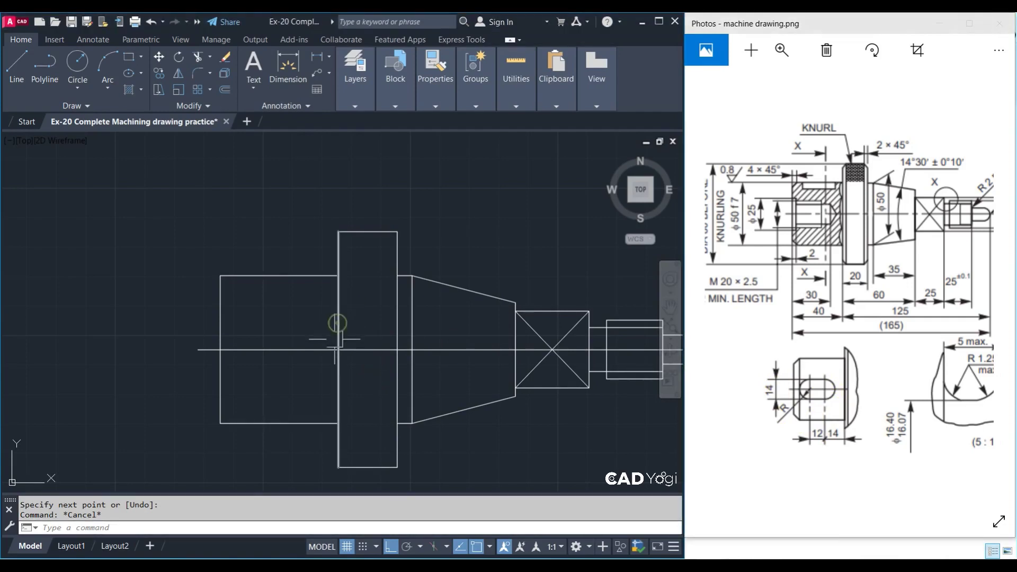
key(Escape)
text(o)
key(Return)
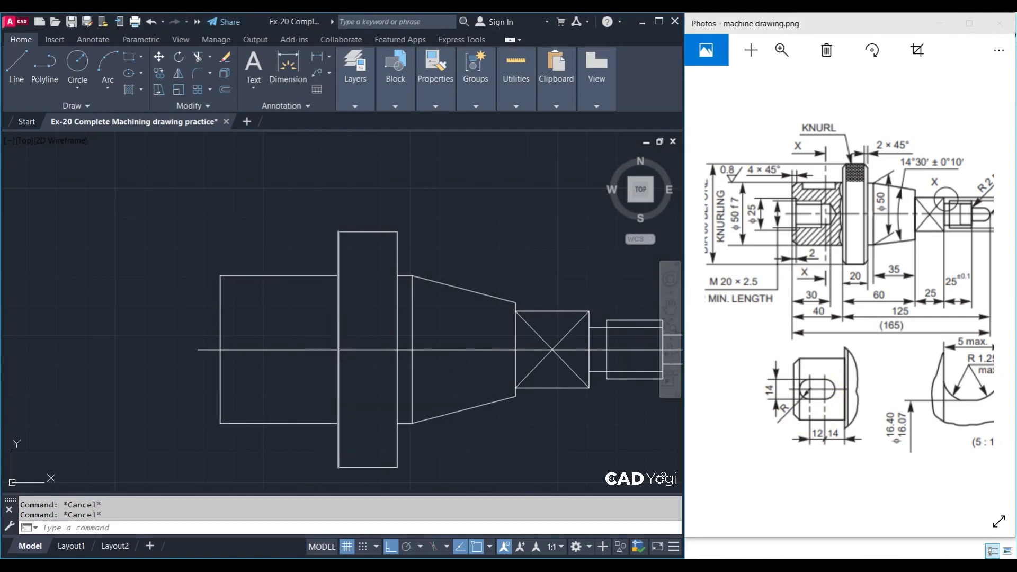
key(Escape)
key(Escape)
text(o)
key(Return)
text(7)
key(Return)
click(339, 328)
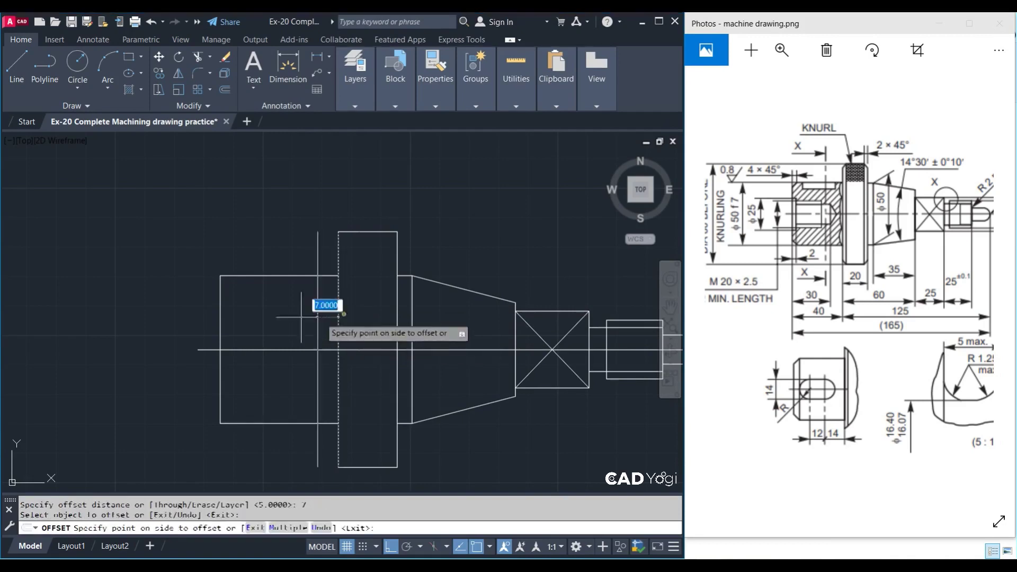
click(301, 317)
key(Escape)
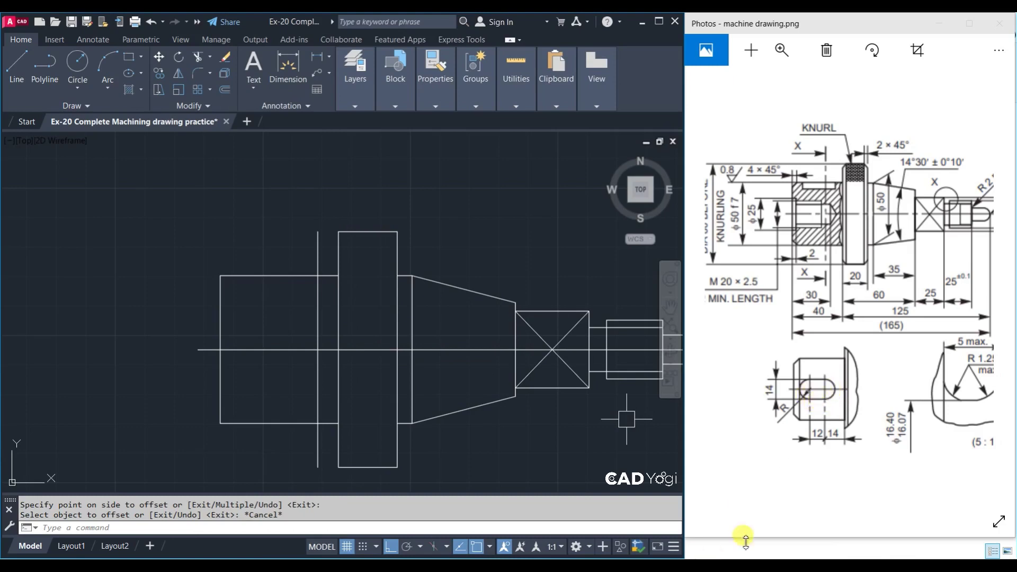
Total the step distances 7+7+12 to 26 in Calculator, then return to AutoCAD
key(alt+Tab)
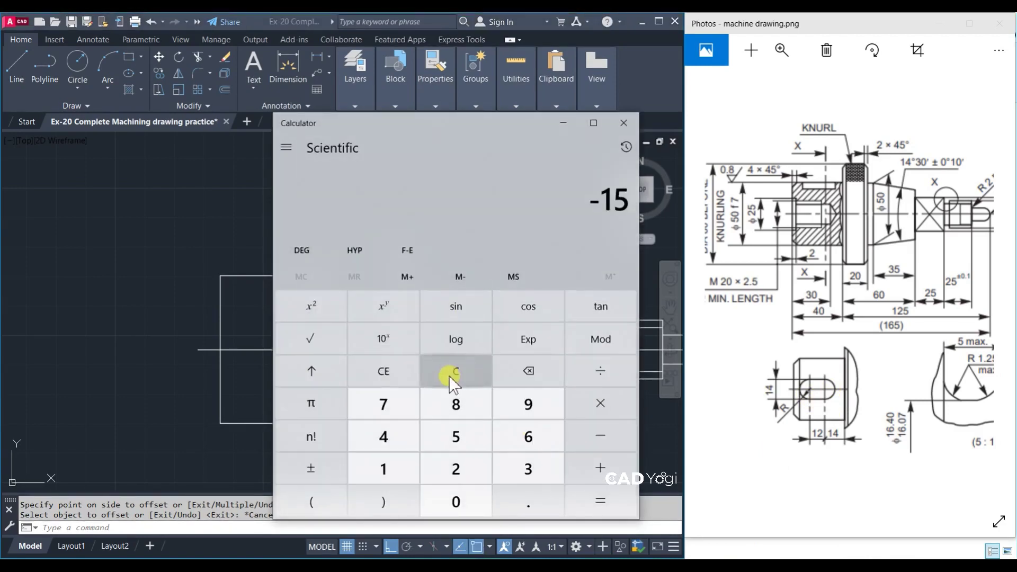
text(7+7+)
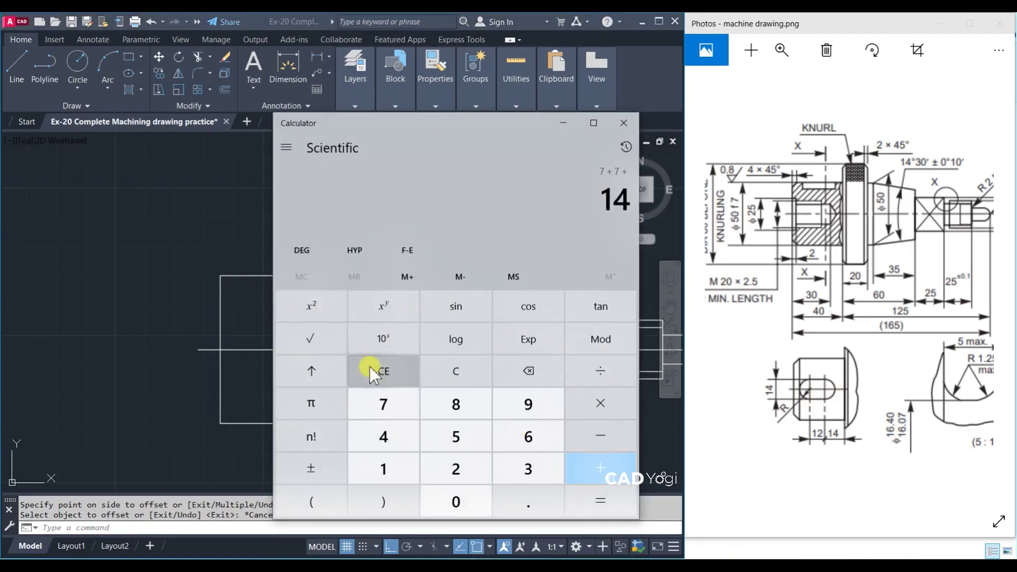
text(12)
key(Return)
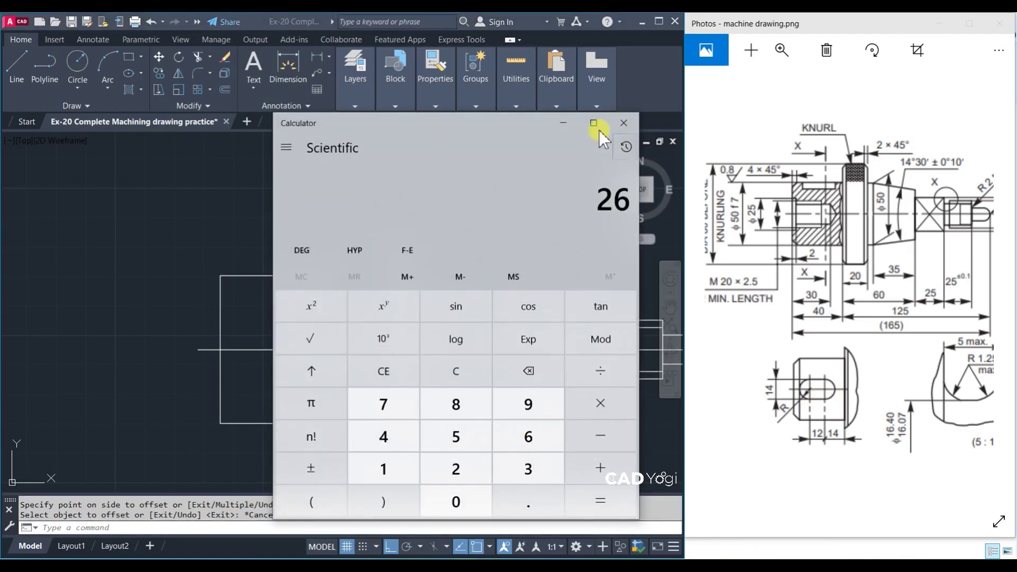
click(564, 123)
key(Escape)
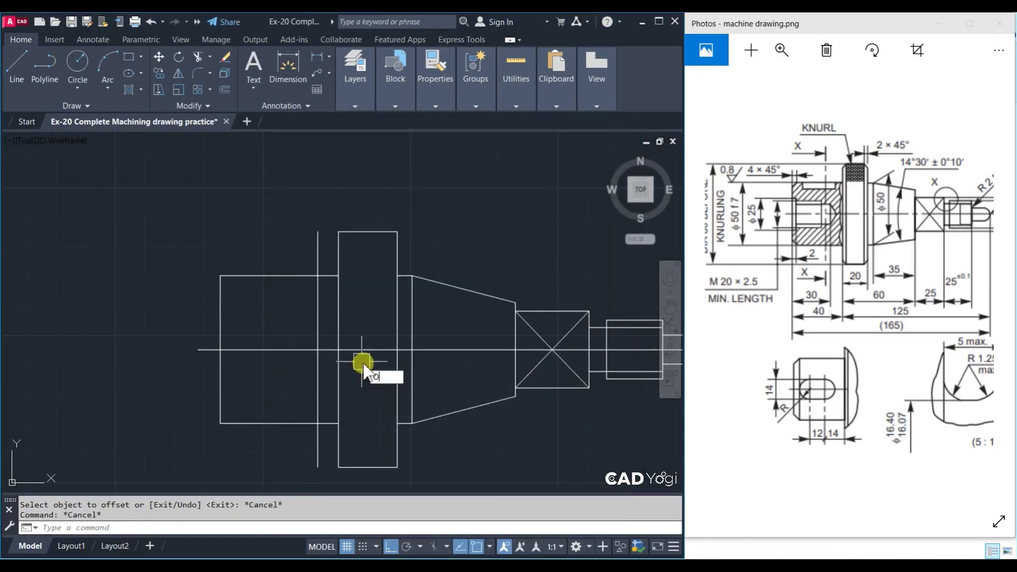
Offset the new vertical line 26 units further left across the left-end cylinder
key(Return)
text(26)
key(Return)
click(318, 321)
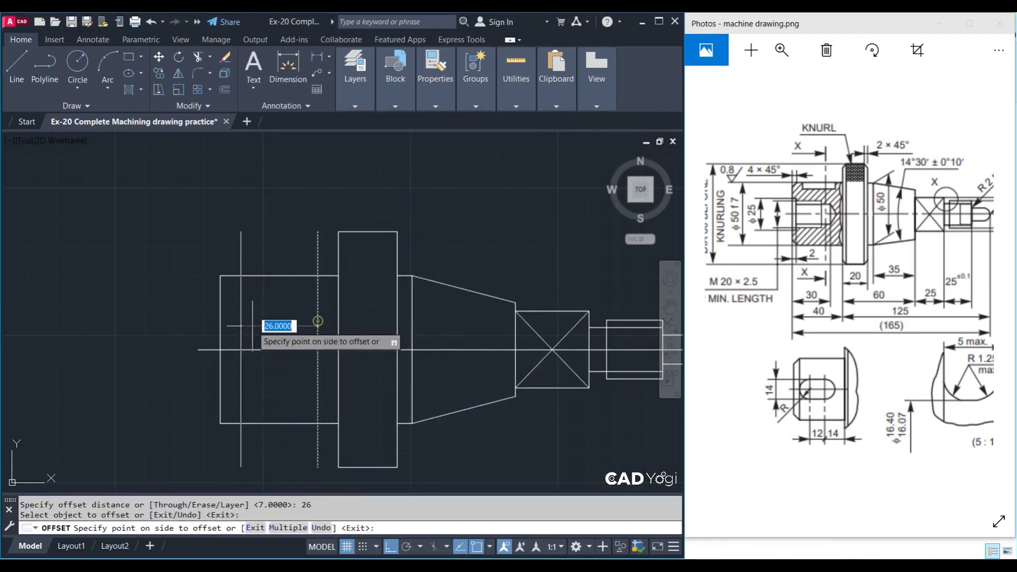
click(252, 326)
key(Escape)
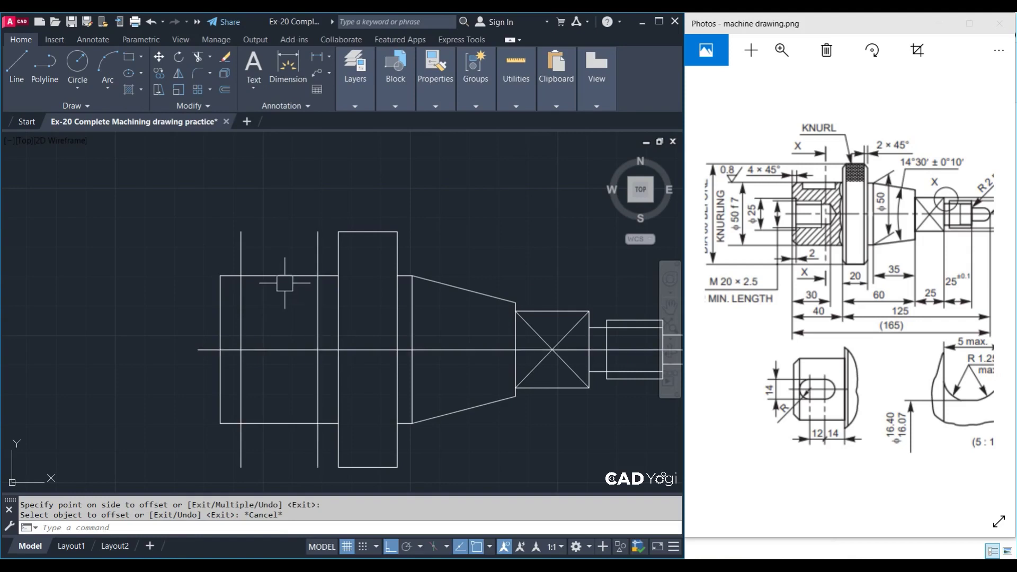
Pan the shaft drawing and the reference image to compare section X-X with the outline
middle_drag(247, 294, 279, 294)
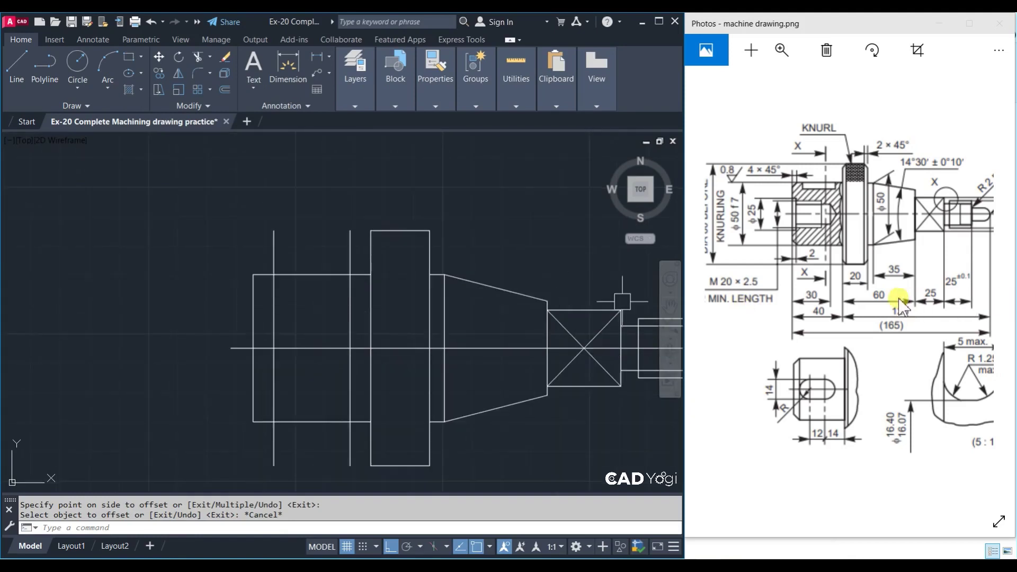
mouse_move(897, 295)
mouse_down()
mouse_move(640, 335)
mouse_move(844, 227)
mouse_move(1011, 318)
mouse_up()
scroll(736, 202, down, 1)
drag(757, 288, 629, 266)
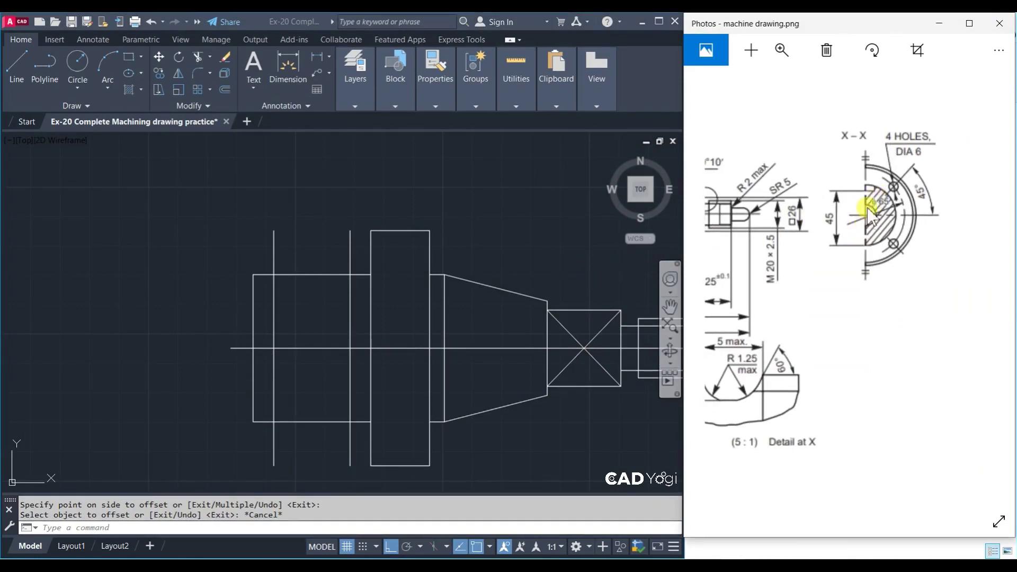
drag(868, 211, 989, 223)
drag(750, 249, 852, 273)
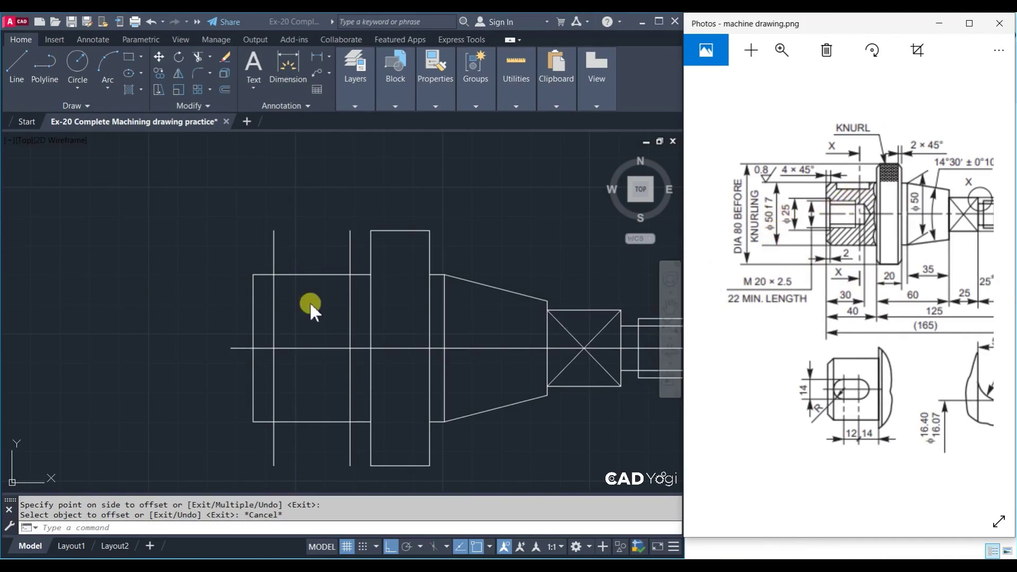
Offset the left-end cylinder's top edge 5 units downward
click(401, 360)
key(Escape)
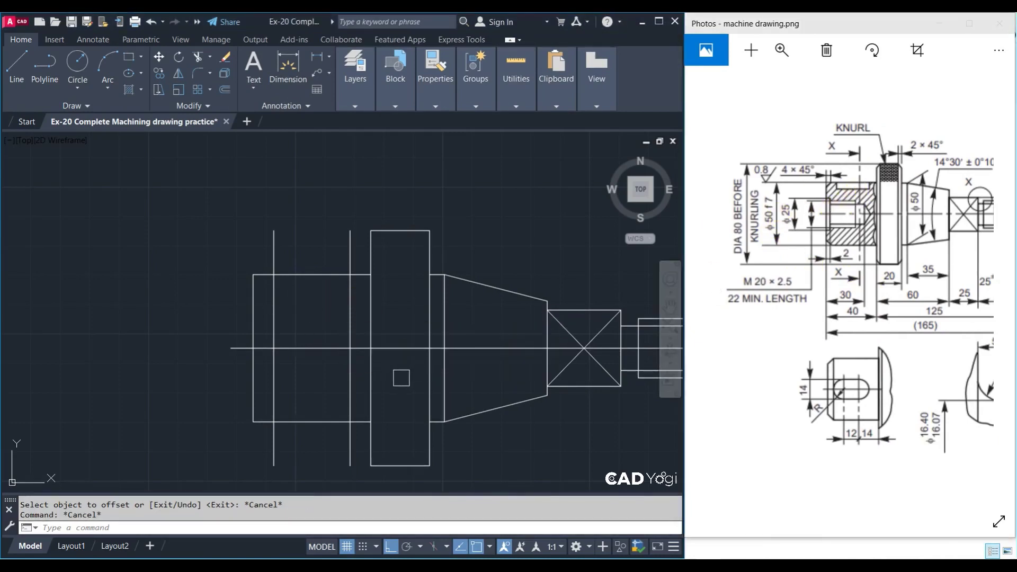
text(o)
key(Return)
text(5)
key(Return)
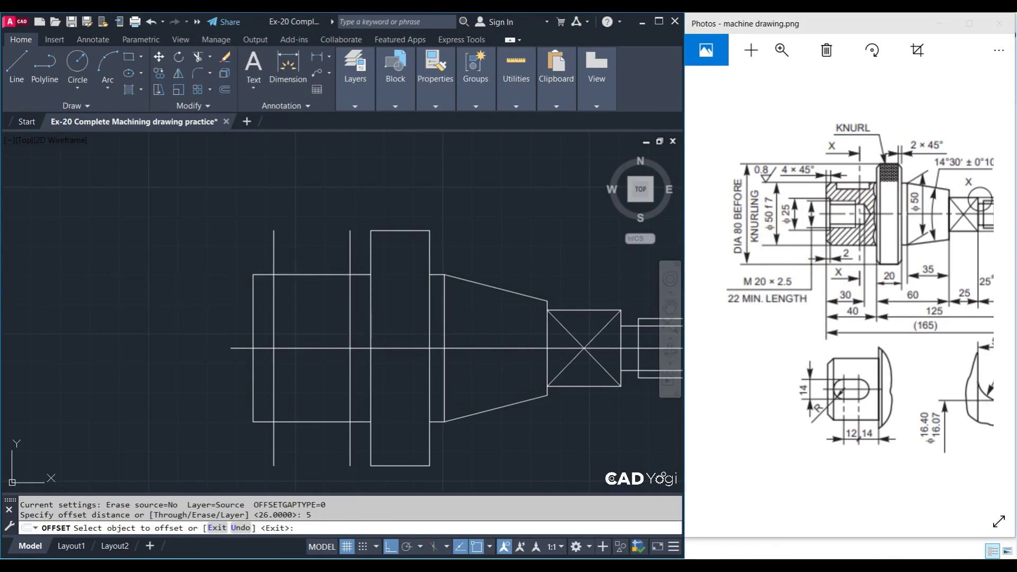
click(313, 274)
click(318, 323)
key(Escape)
Trim the excess line pieces around the left step so the shaft outline is clean
text(tr)
key(Return)
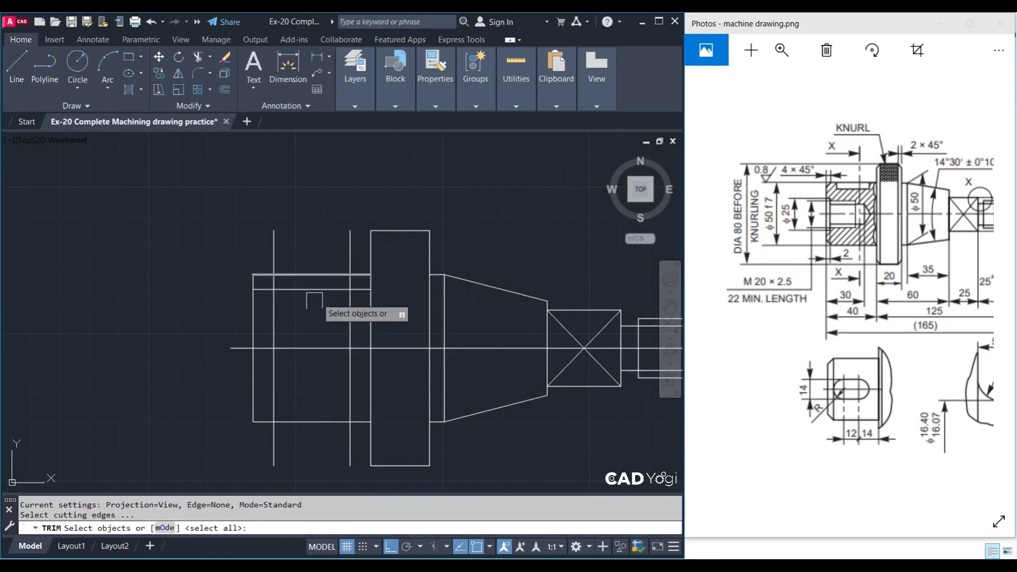
scroll(342, 303, up, 4)
click(393, 198)
click(145, 325)
key(Return)
click(135, 218)
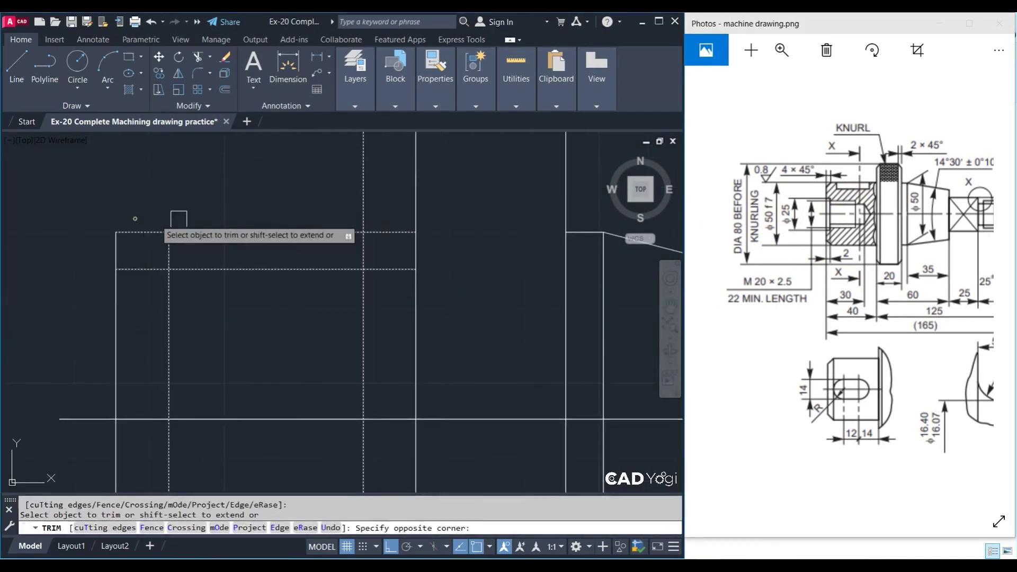
click(364, 206)
click(381, 271)
click(361, 286)
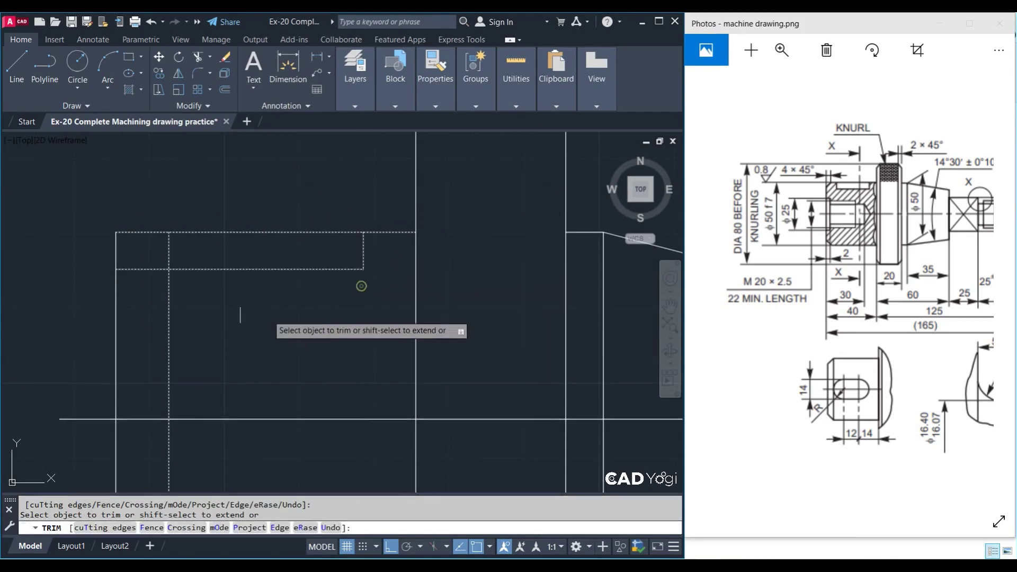
click(180, 297)
click(135, 265)
key(Escape)
scroll(320, 310, down, 2)
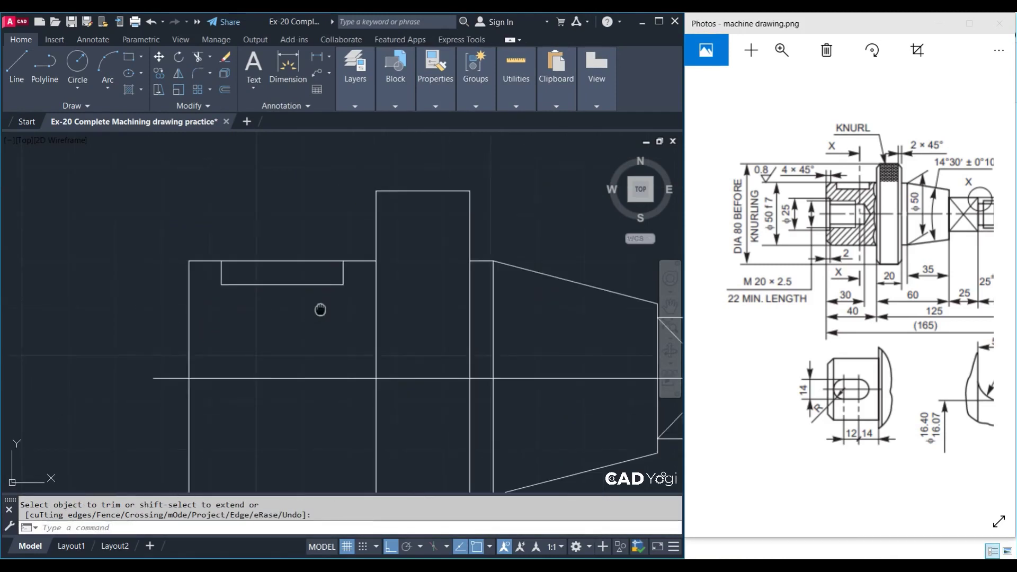
middle_drag(320, 310, 340, 300)
middle_drag(365, 335, 372, 318)
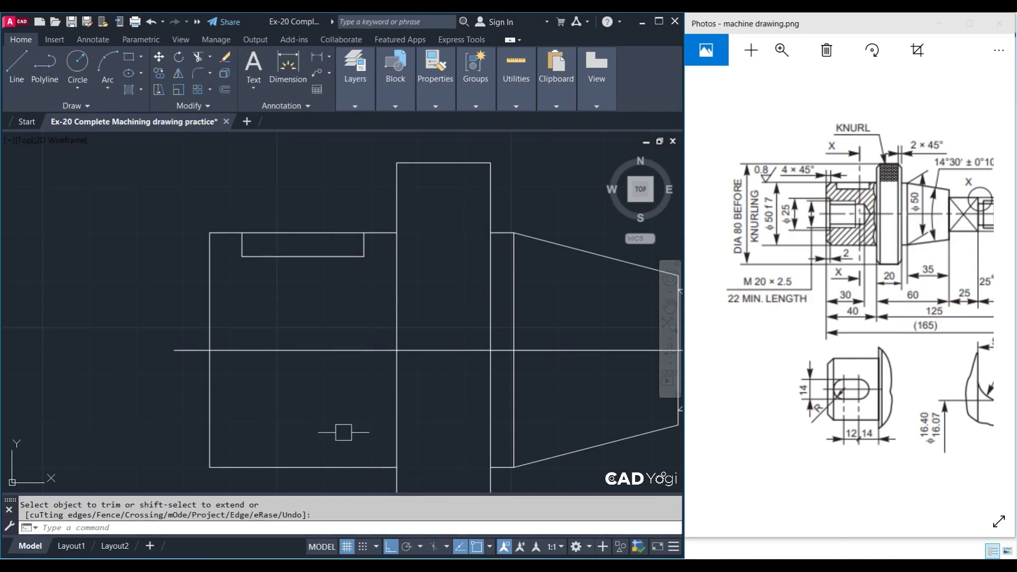
middle_drag(364, 388, 376, 375)
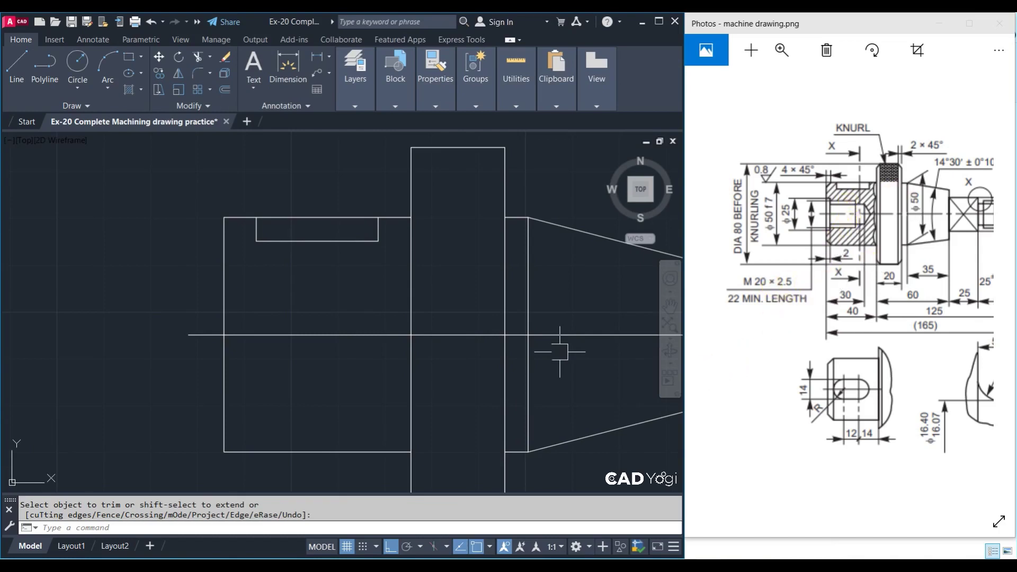
Offset the shaft centre line 10 units above and below to create the bore lines
key(Escape)
text(o)
key(Return)
text(10)
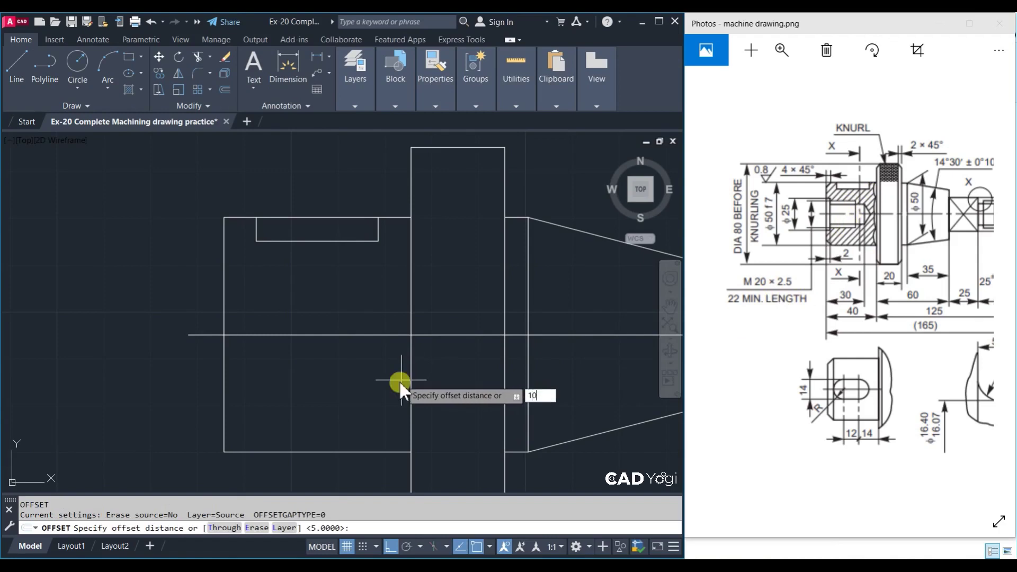
key(Return)
click(293, 336)
click(288, 295)
click(283, 336)
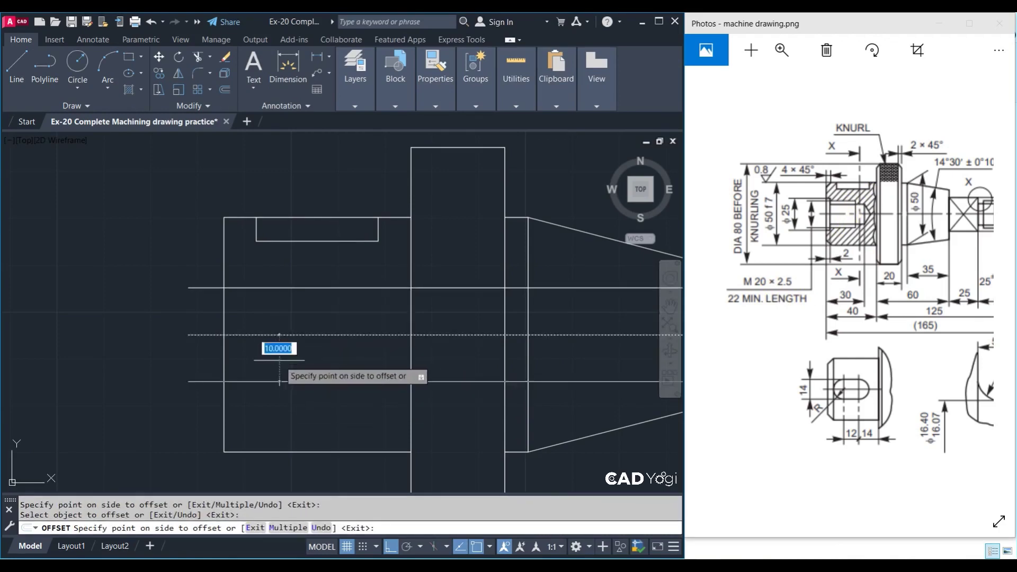
click(286, 374)
key(Escape)
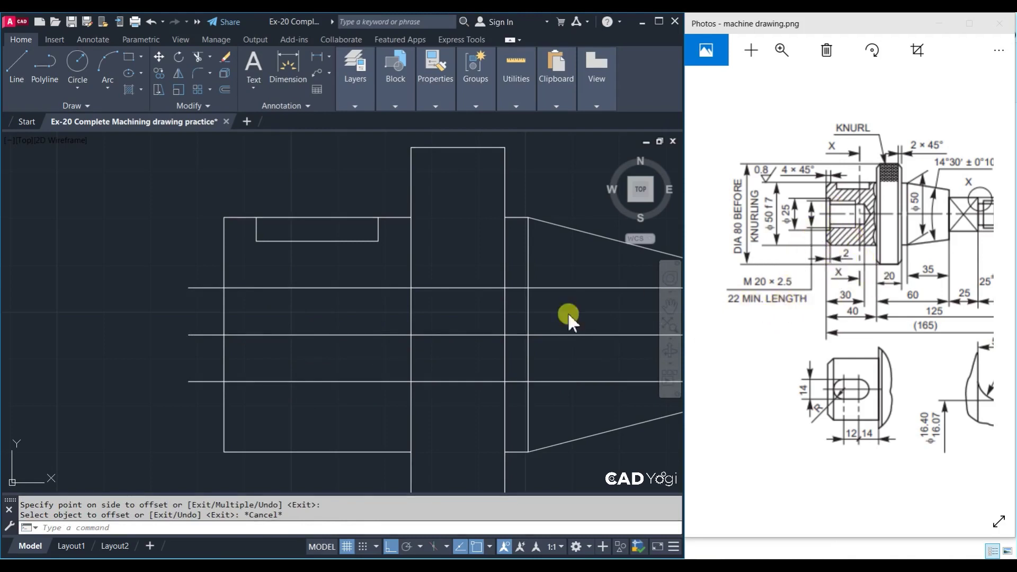
Offset both bore lines 2 units inward toward the centre line
key(Escape)
key(Escape)
text(o)
key(Return)
text(2)
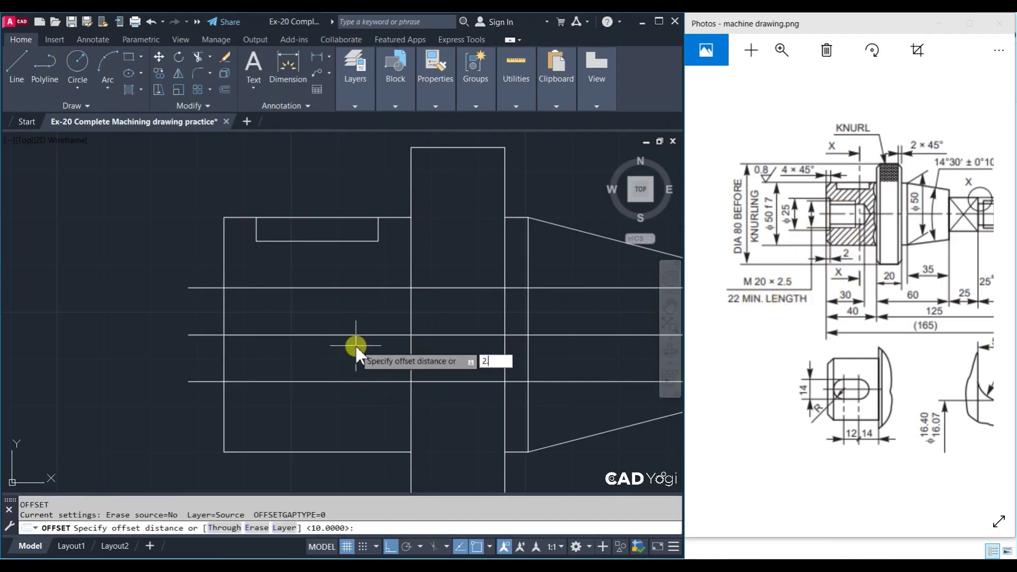
key(Return)
click(306, 287)
click(295, 318)
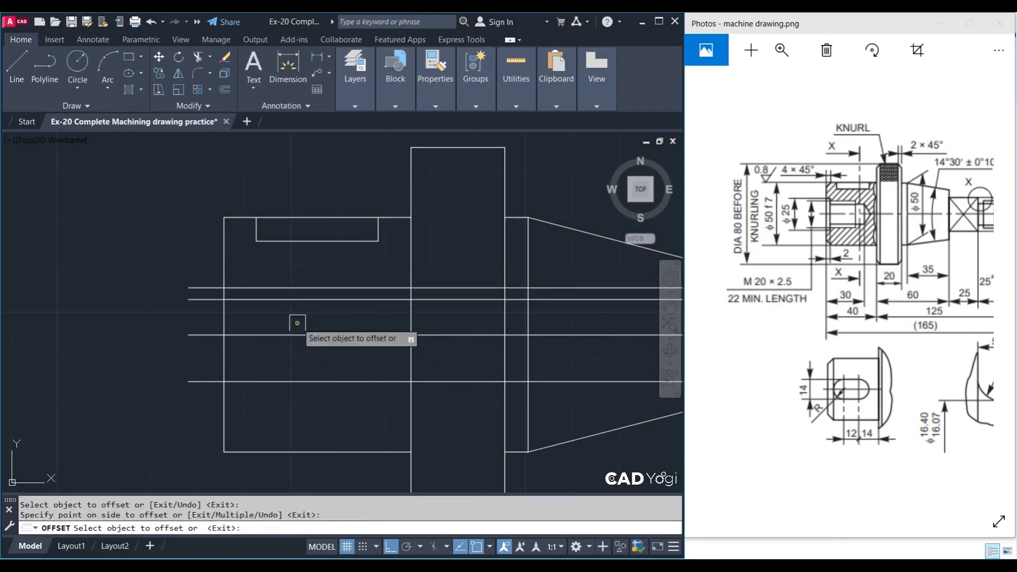
click(278, 381)
click(297, 360)
key(Escape)
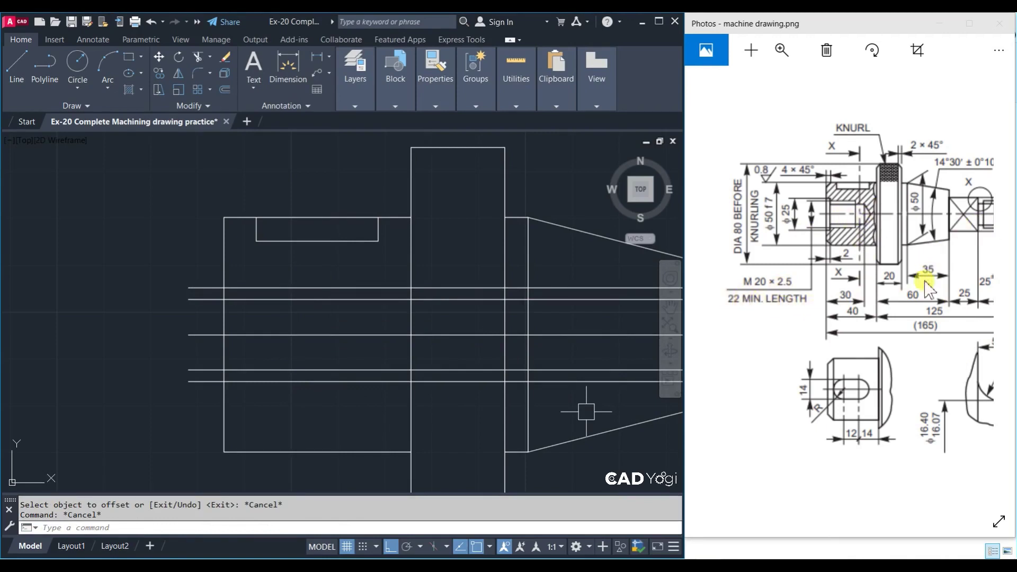
Offset the shaft's left end line 22 units right to mark the wide bore depth
text(o)
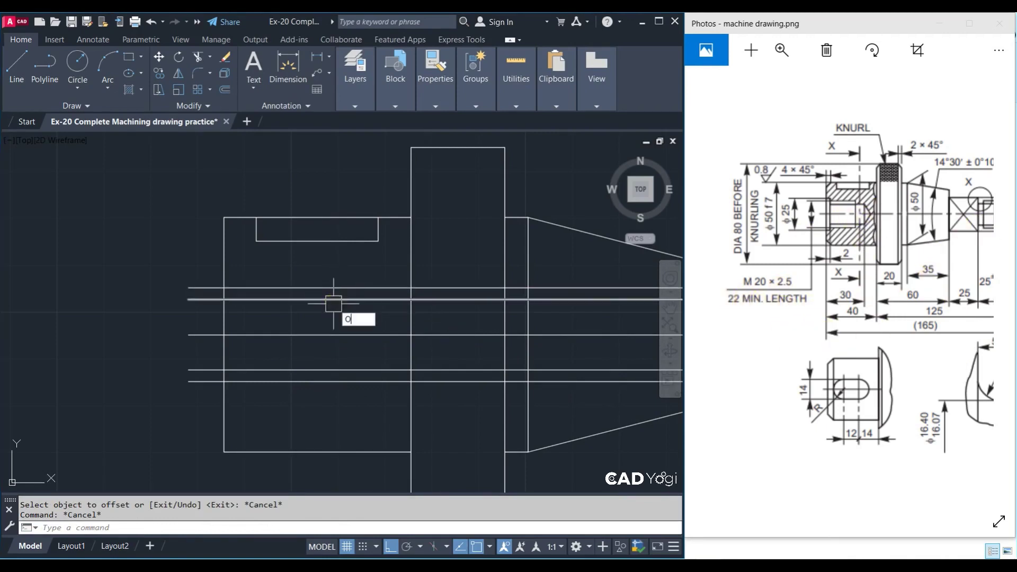
key(Return)
text(22)
key(Return)
click(225, 329)
click(304, 323)
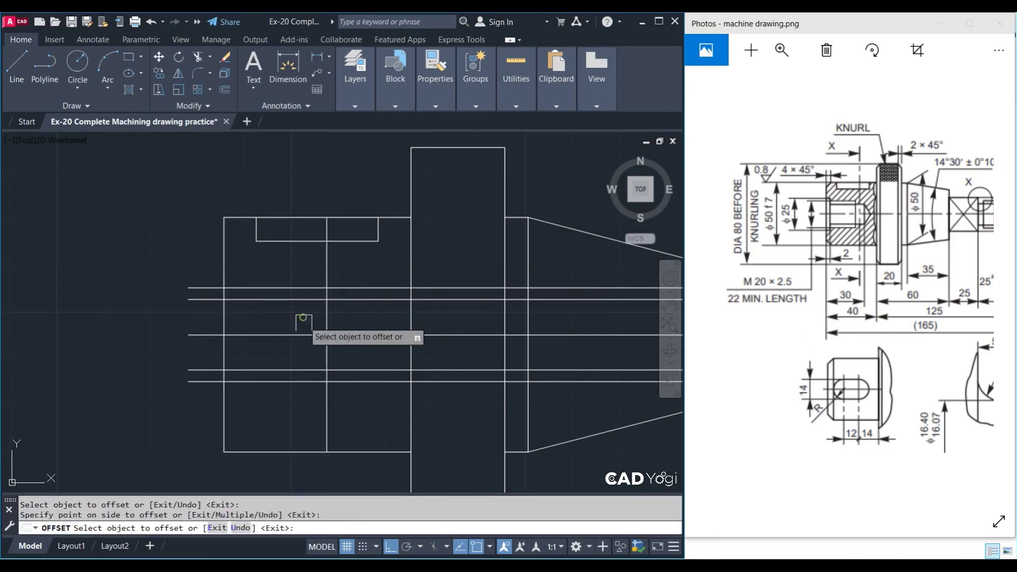
key(Escape)
key(Escape)
Trim the bore lines and new vertical line to form the 22-unit-deep wide bore section
text(tr)
key(Return)
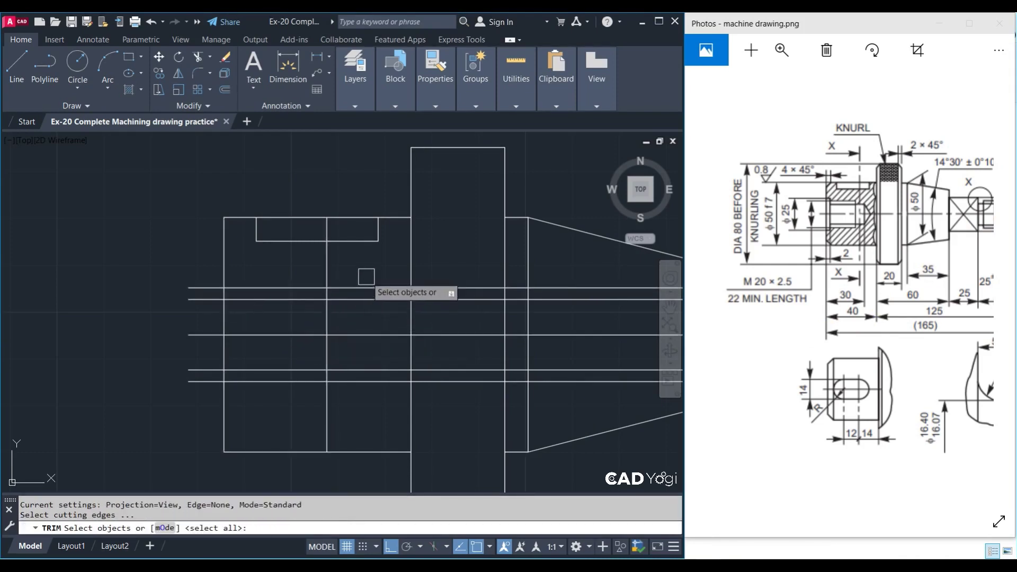
click(366, 277)
click(273, 414)
key(Return)
click(327, 418)
click(358, 386)
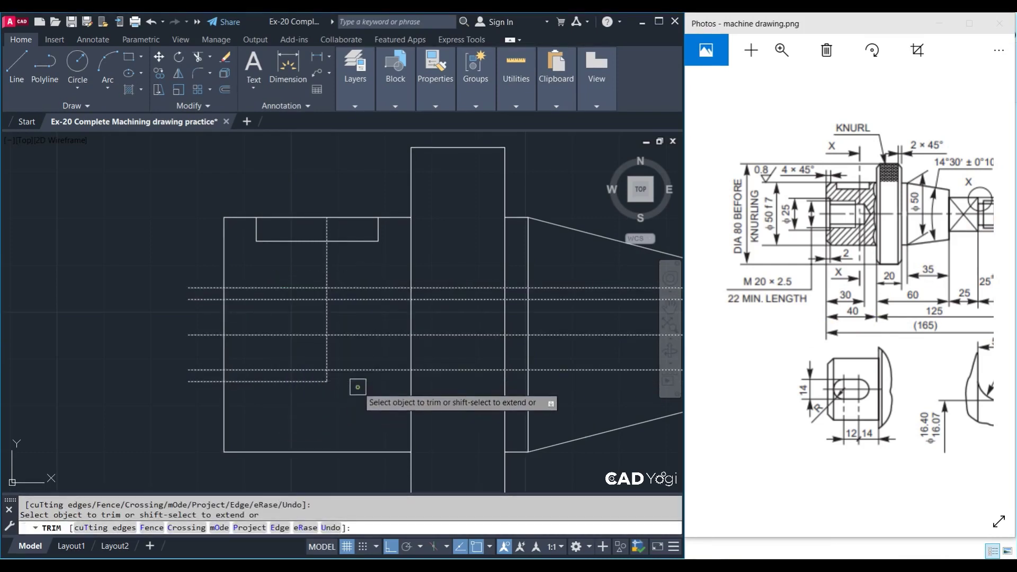
click(354, 288)
click(326, 268)
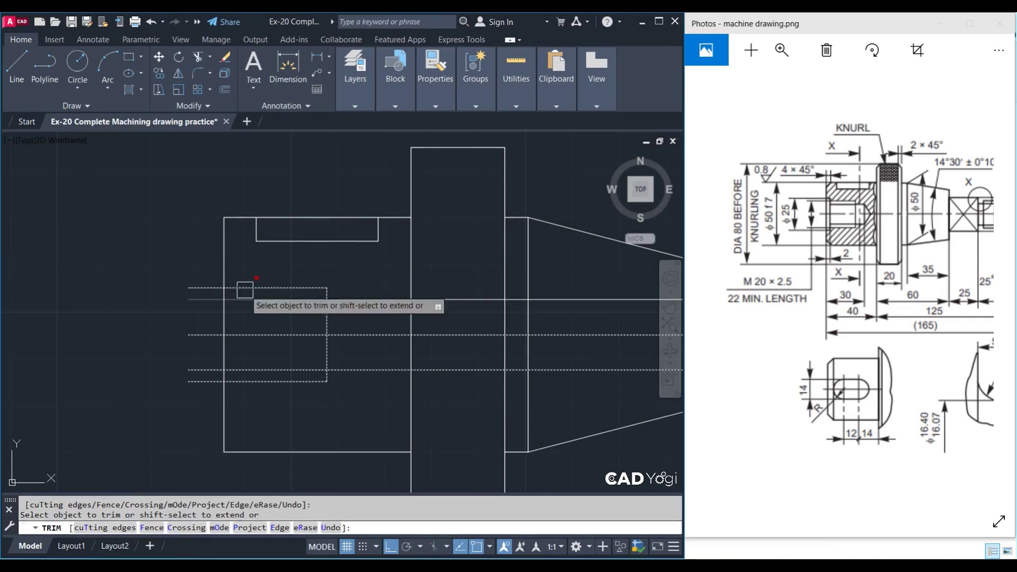
click(229, 263)
click(201, 289)
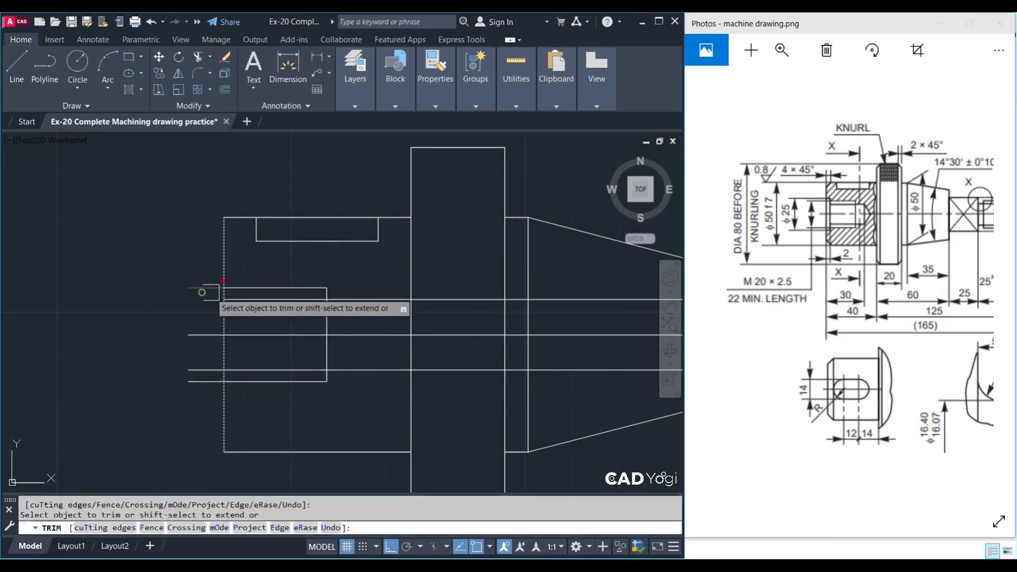
click(204, 370)
click(205, 381)
key(Return)
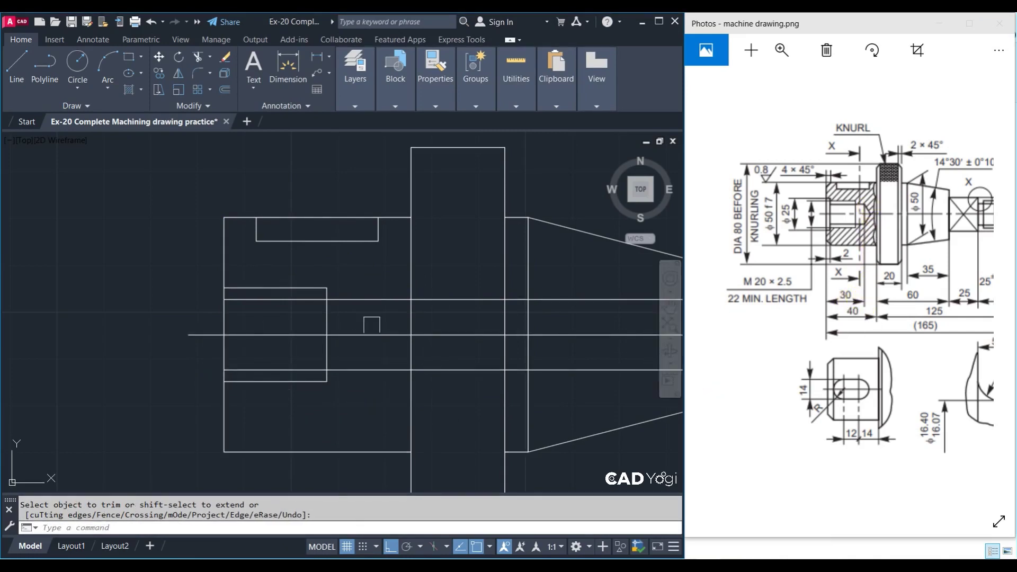
text(O)
Offset the left end line 30 units right for the narrow bore section's depth
key(Return)
text(30)
key(Return)
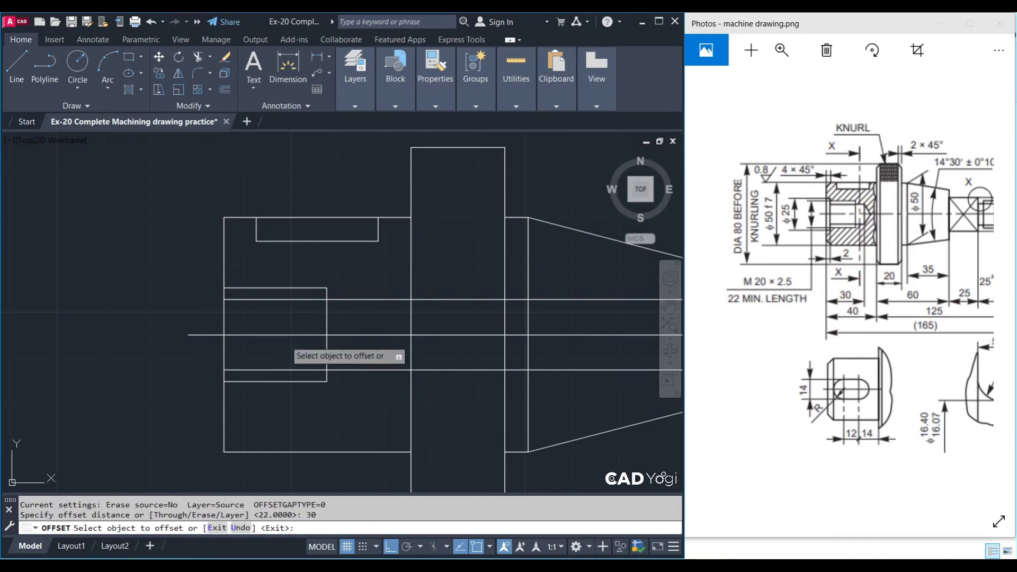
click(224, 316)
click(305, 316)
key(Escape)
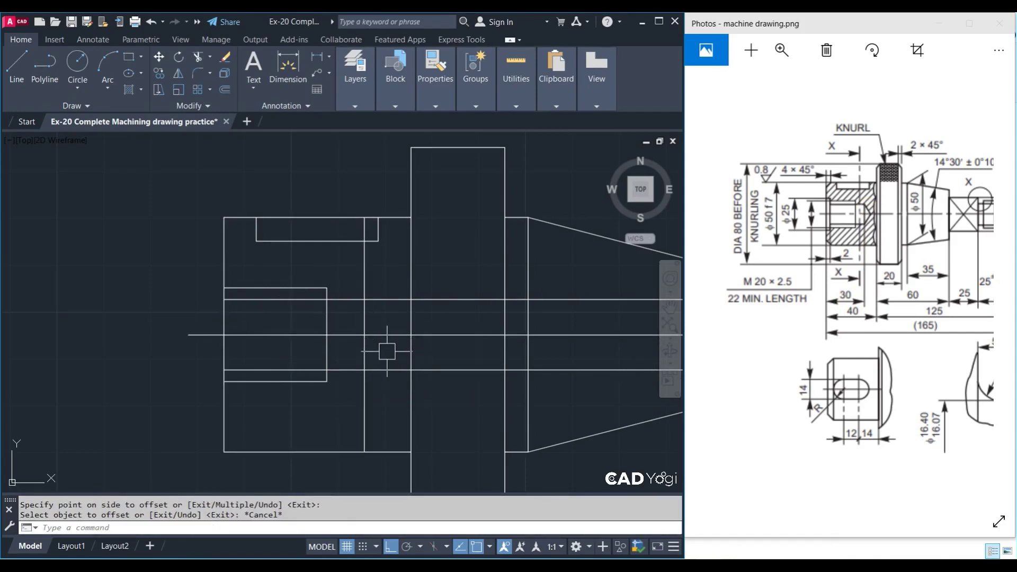
Trim the inner bore lines and excess vertical line to finish the 30-unit-deep narrow section
text(tr)
key(Return)
click(393, 284)
click(361, 378)
key(Return)
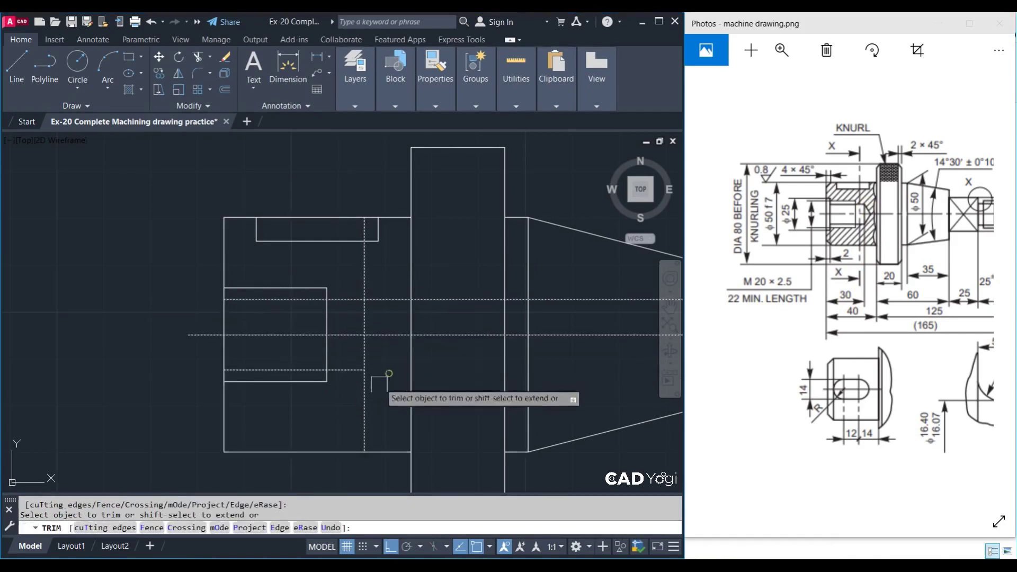
click(387, 365)
click(346, 401)
click(386, 299)
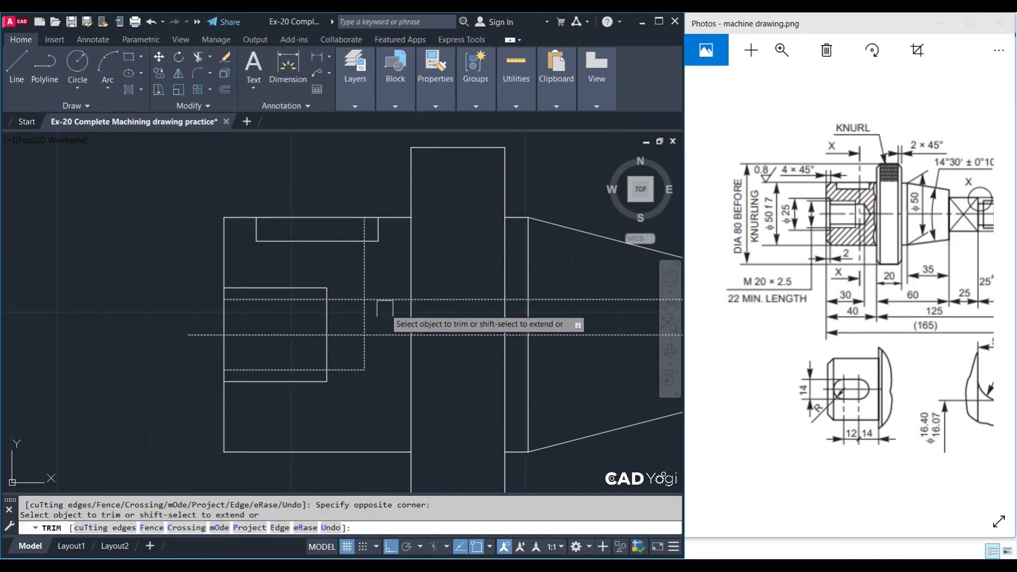
click(364, 280)
key(Return)
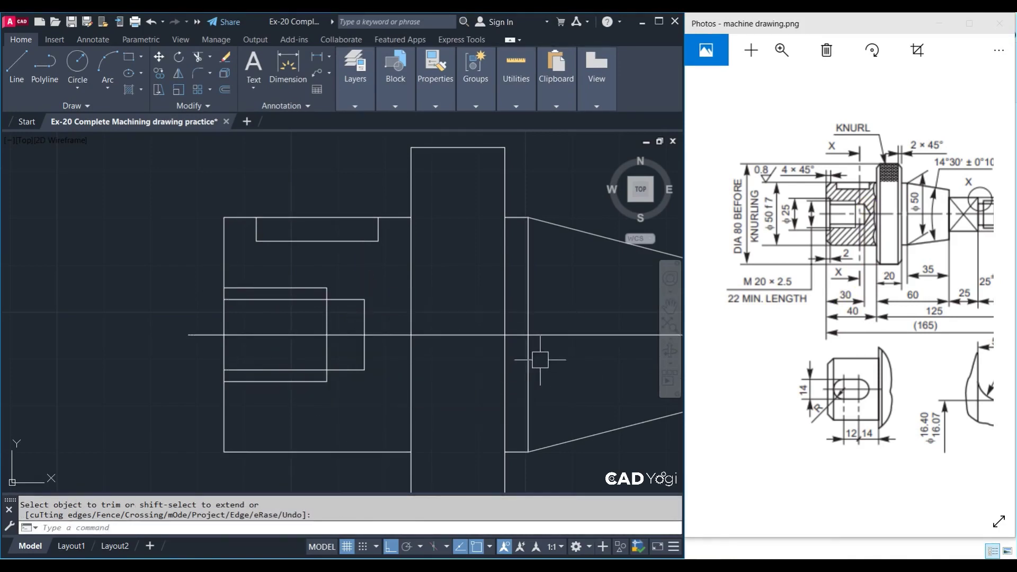
text(L)
key(Return)
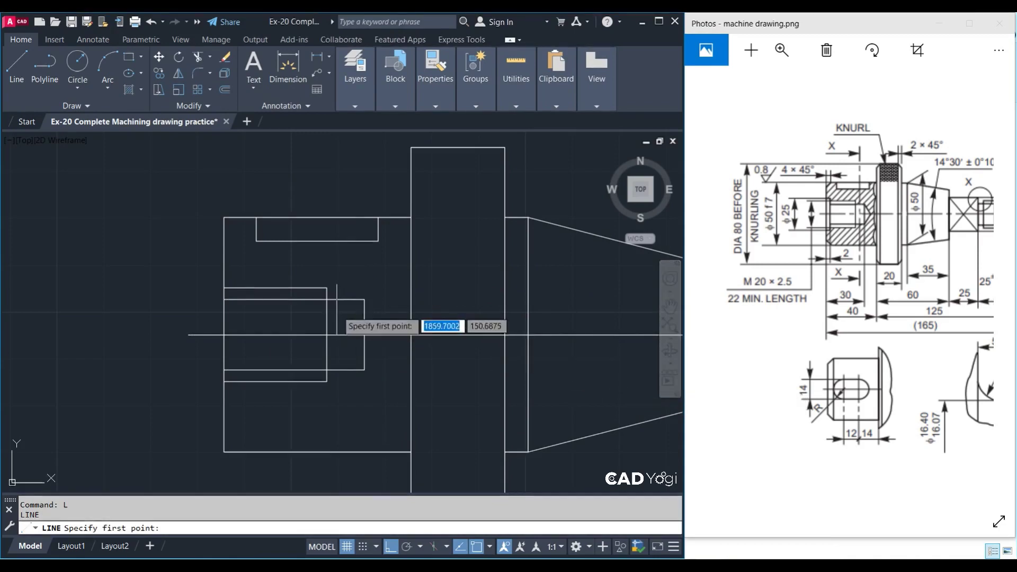
Draw a short horizontal line from the narrow bore's upper corner toward the bore end
click(364, 299)
click(443, 303)
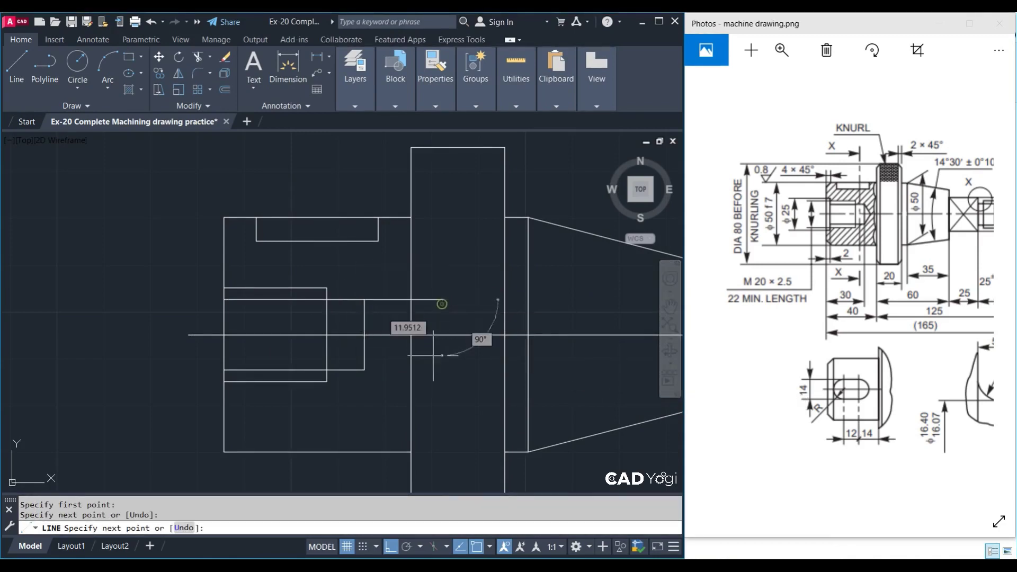
key(Escape)
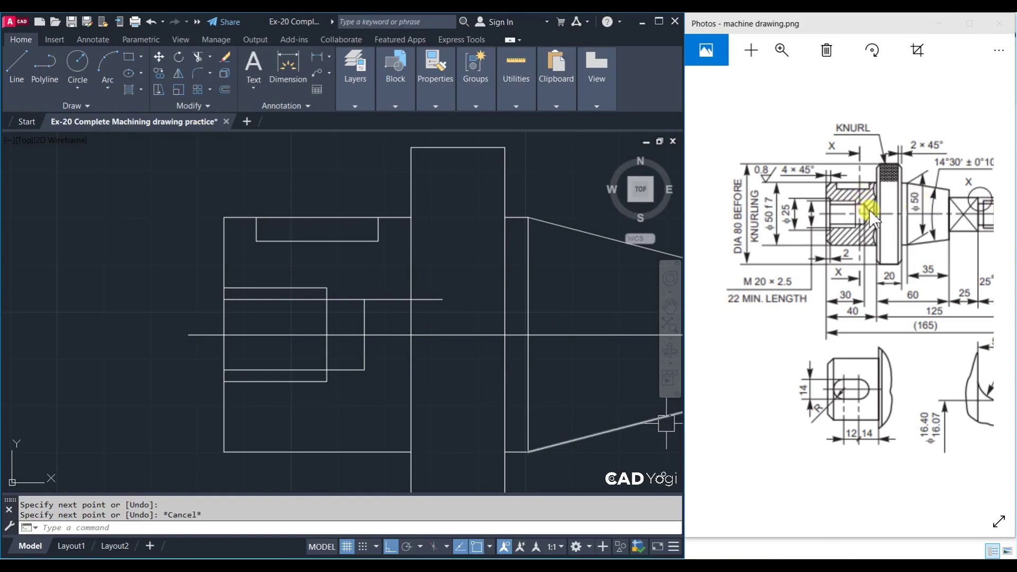
scroll(865, 205, up, 2)
scroll(865, 185, up, 2)
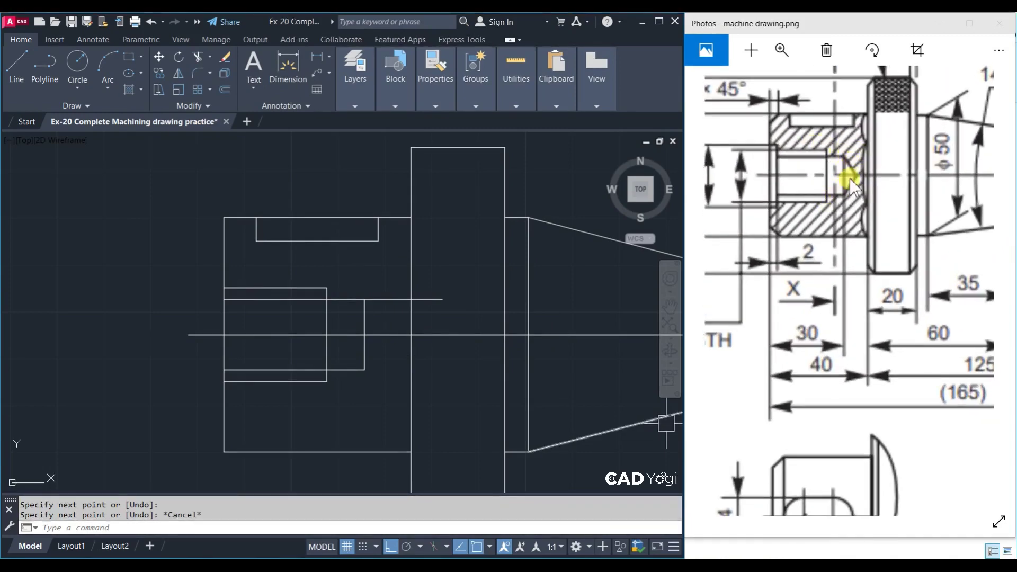
scroll(847, 236, down, 2)
scroll(843, 243, down, 2)
scroll(842, 245, down, 1)
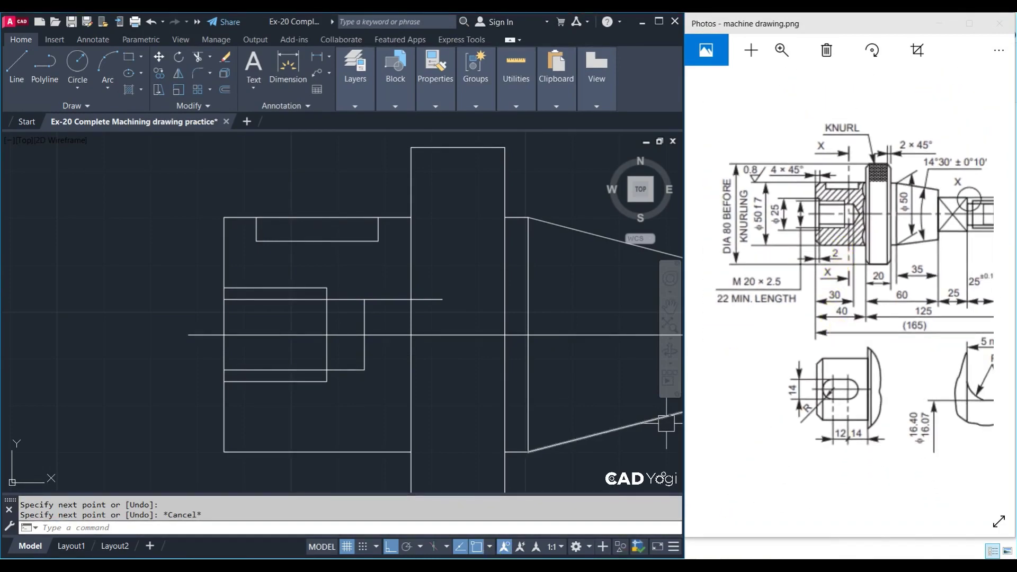
Work out 55 in the calculator, then rotate the bore-end line -55° about its left end
click(454, 548)
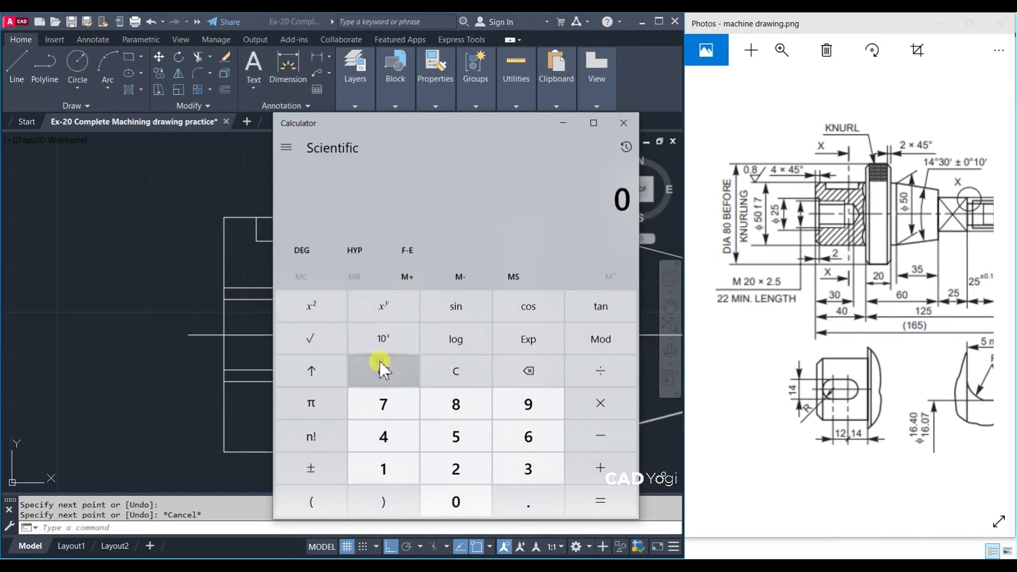
text(55*)
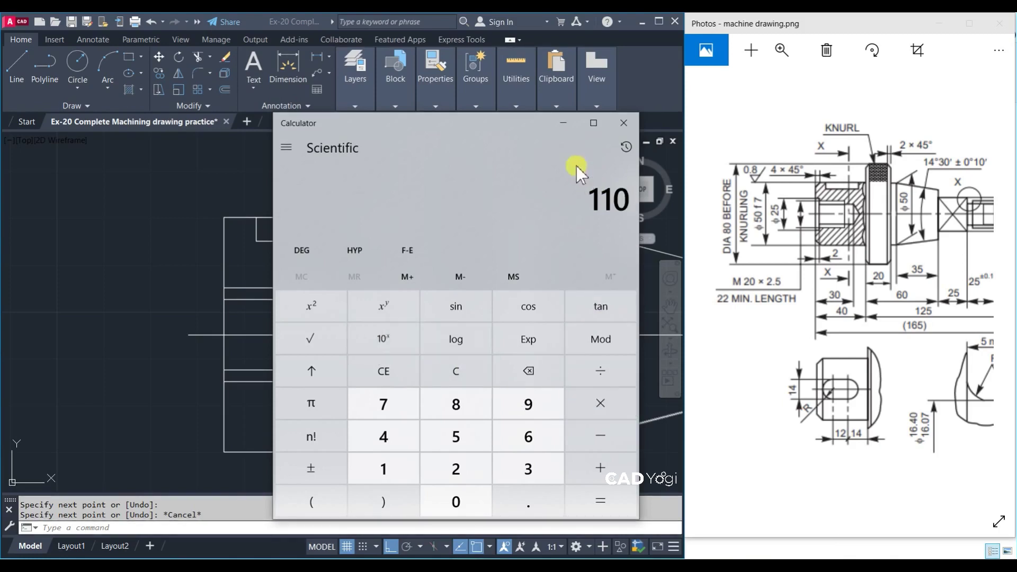
click(565, 127)
scroll(409, 313, up, 2)
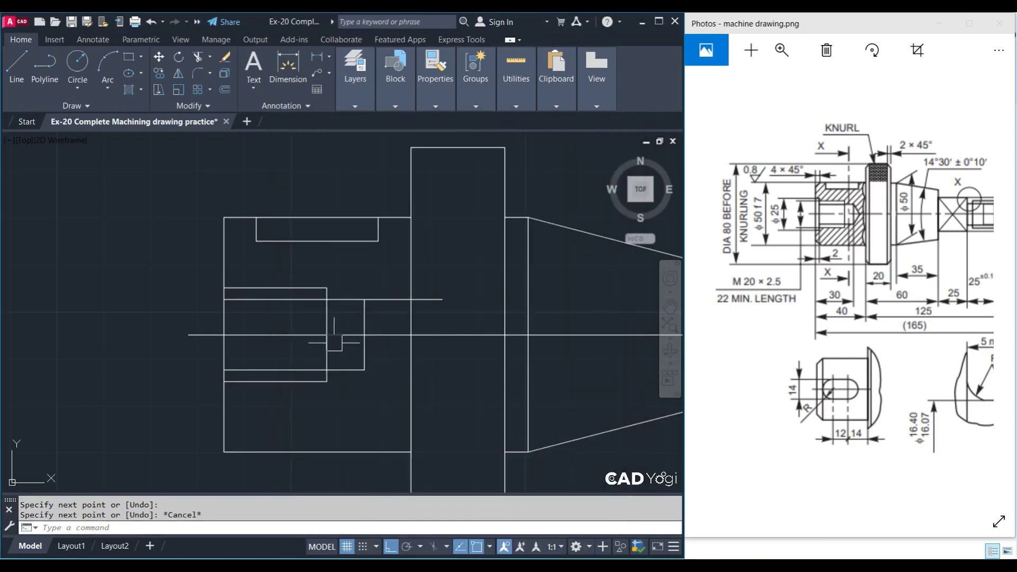
click(362, 292)
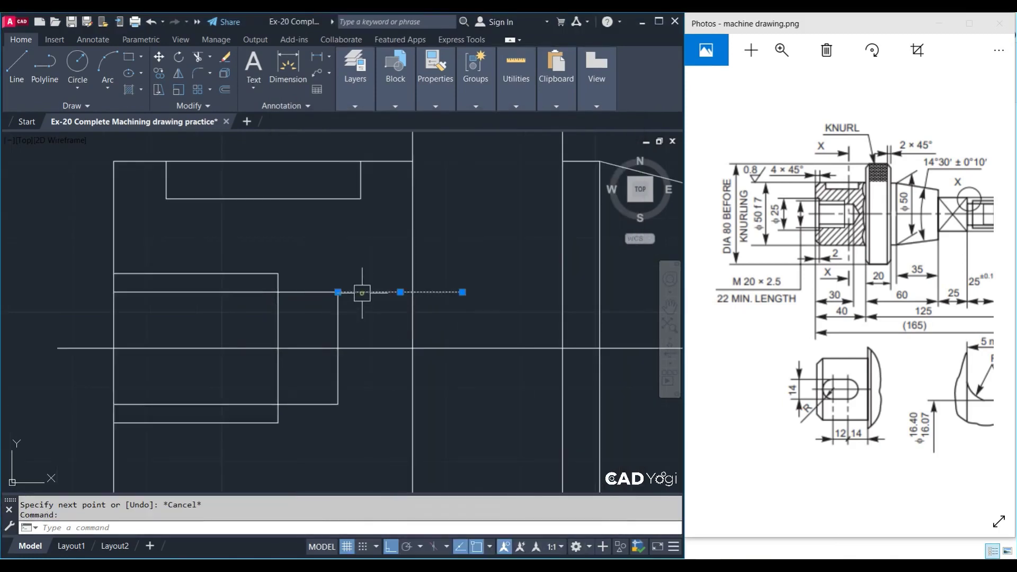
text(o)
key(Return)
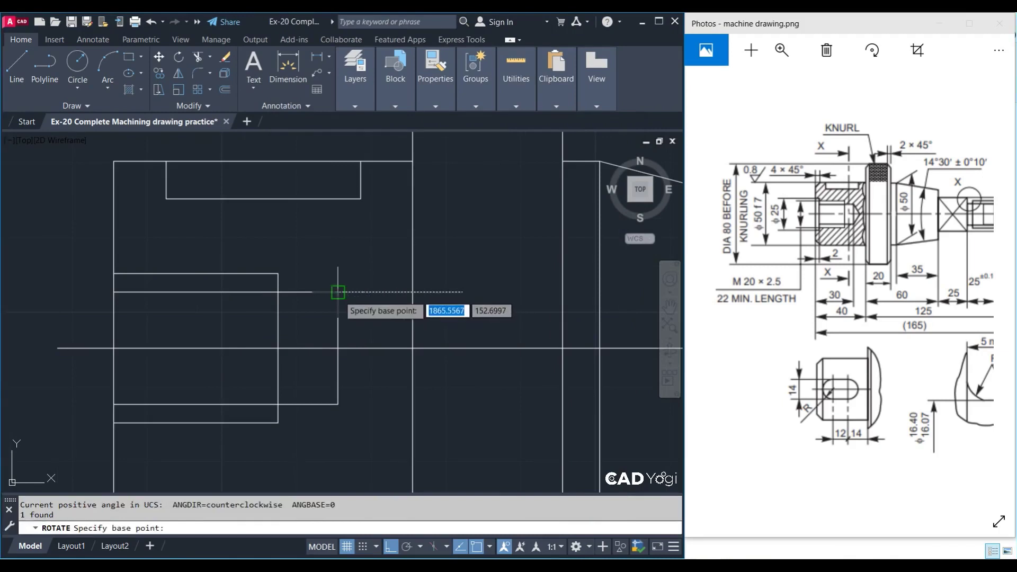
click(338, 292)
text(-55)
key(Return)
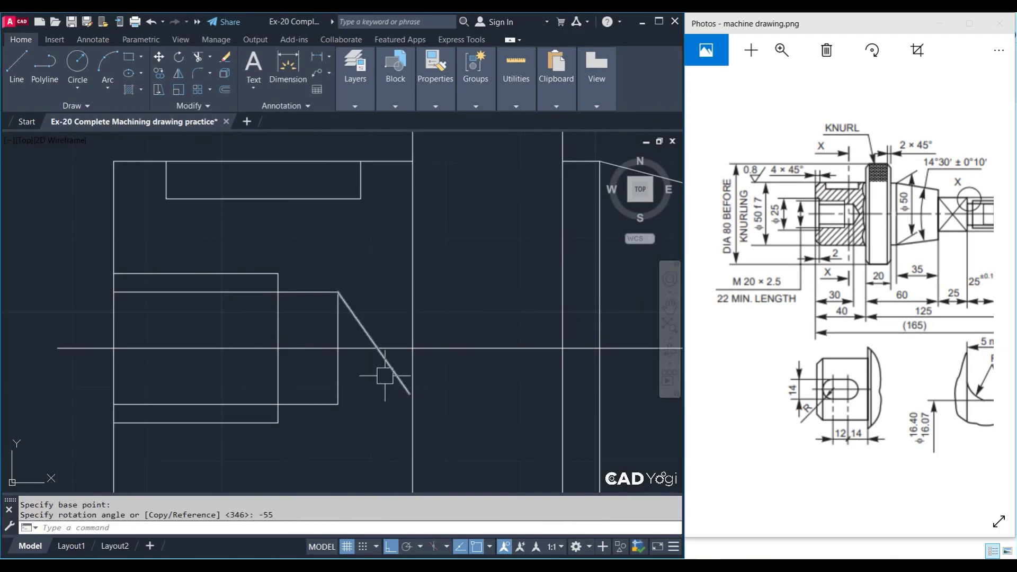
mouse_move(385, 376)
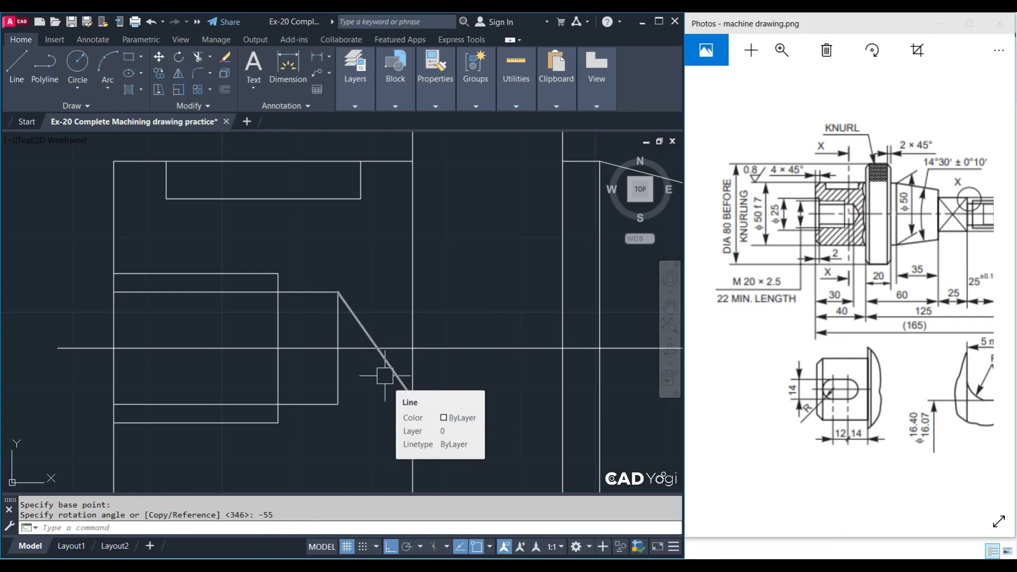
Mirror the tilted line about the centre line, keeping the original
click(366, 329)
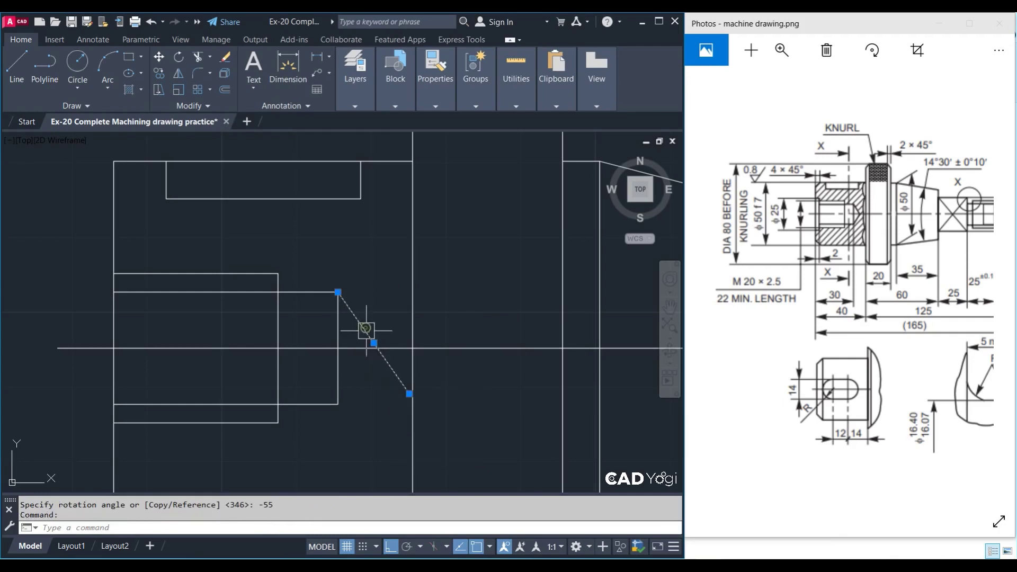
text(mi)
key(Return)
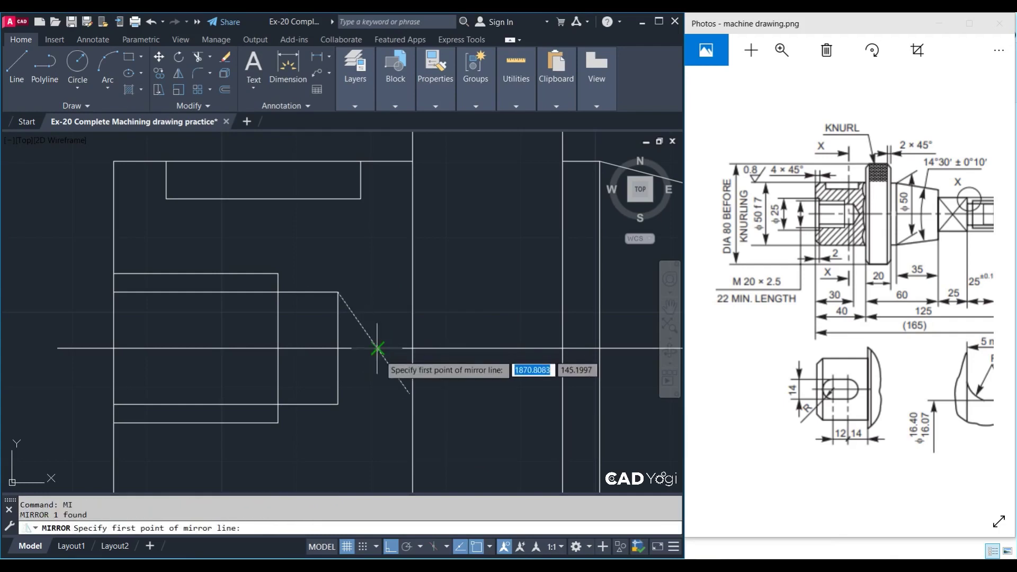
click(378, 349)
click(528, 378)
key(Return)
text(TR)
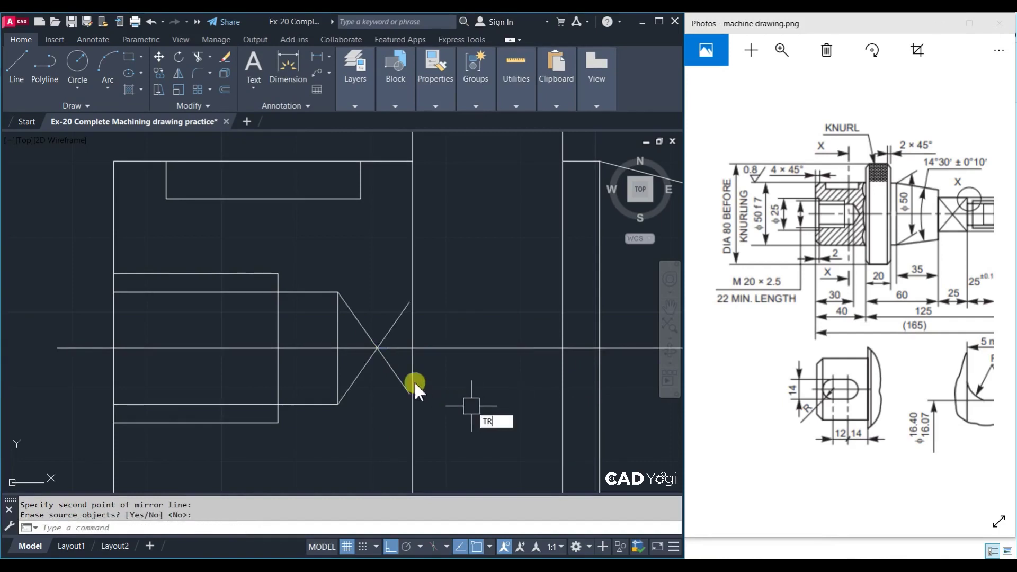
Trim the right halves of the crossed lines into a pointed drill-tip chevron
key(Return)
scroll(377, 349, up, 2)
click(387, 347)
click(421, 340)
click(374, 372)
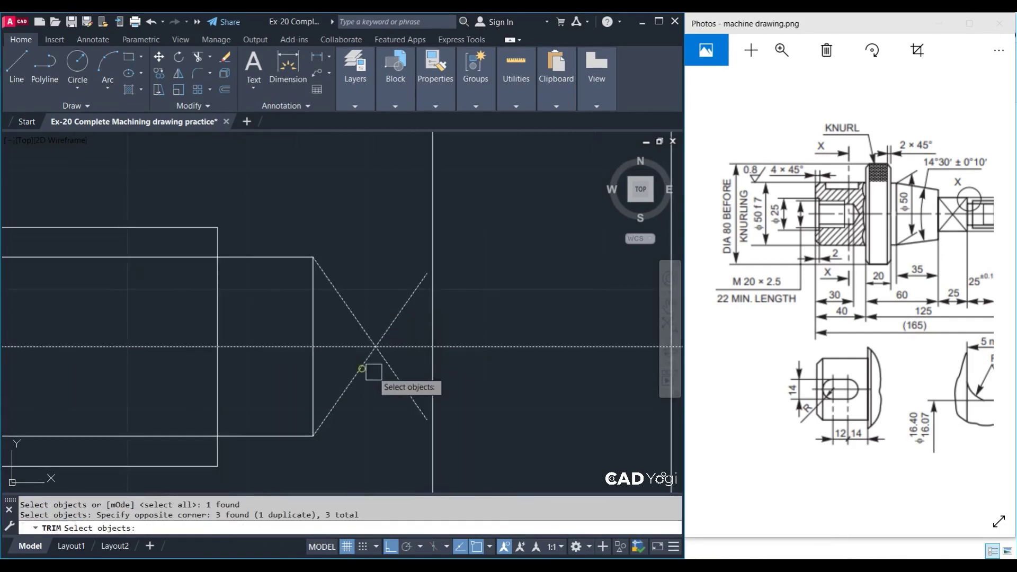
key(Return)
click(395, 325)
key(Return)
scroll(426, 345, down, 5)
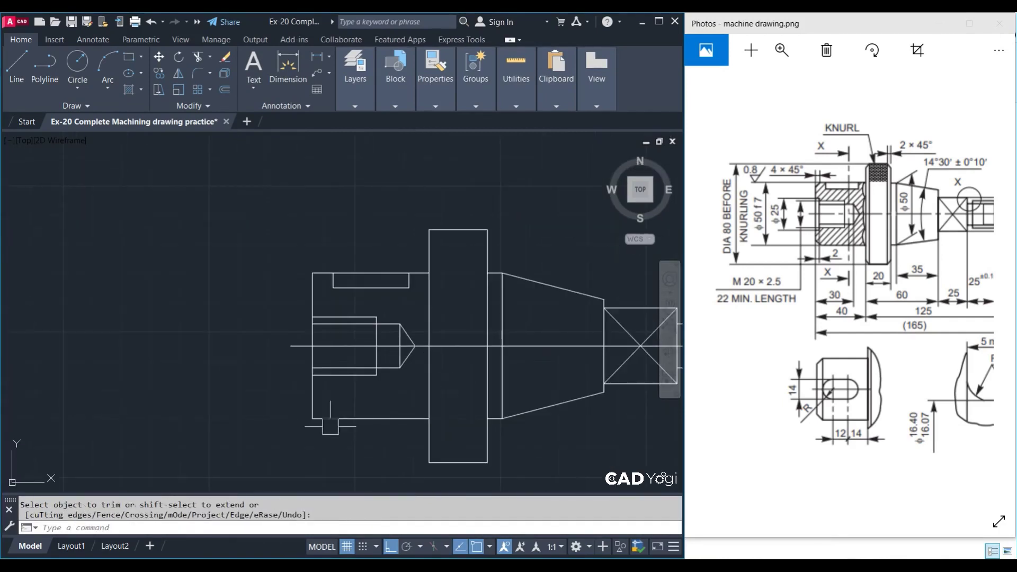
key(Escape)
scroll(363, 345, up, 3)
scroll(391, 344, up, 1)
scroll(435, 307, down, 2)
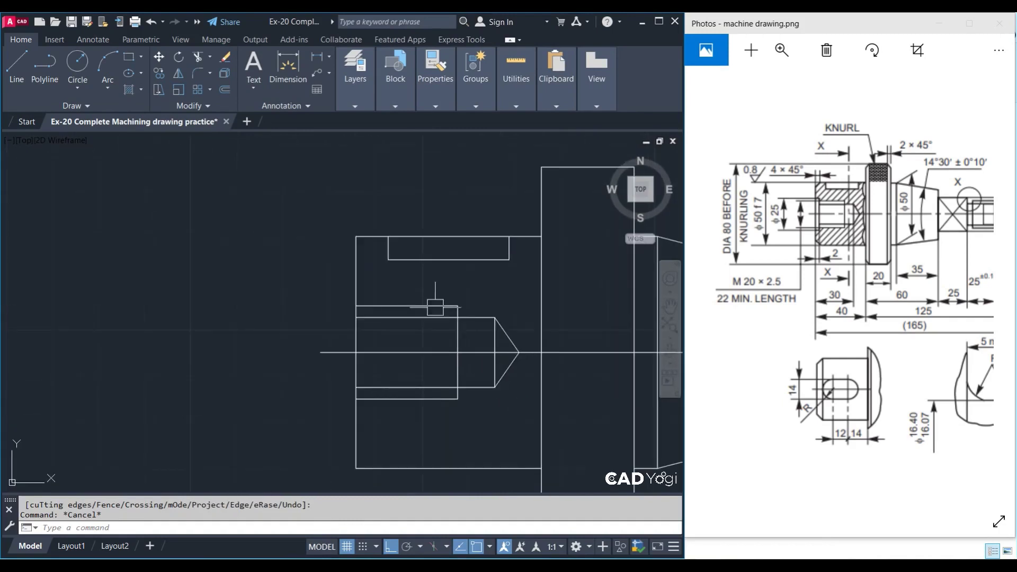
scroll(486, 340, up, 2)
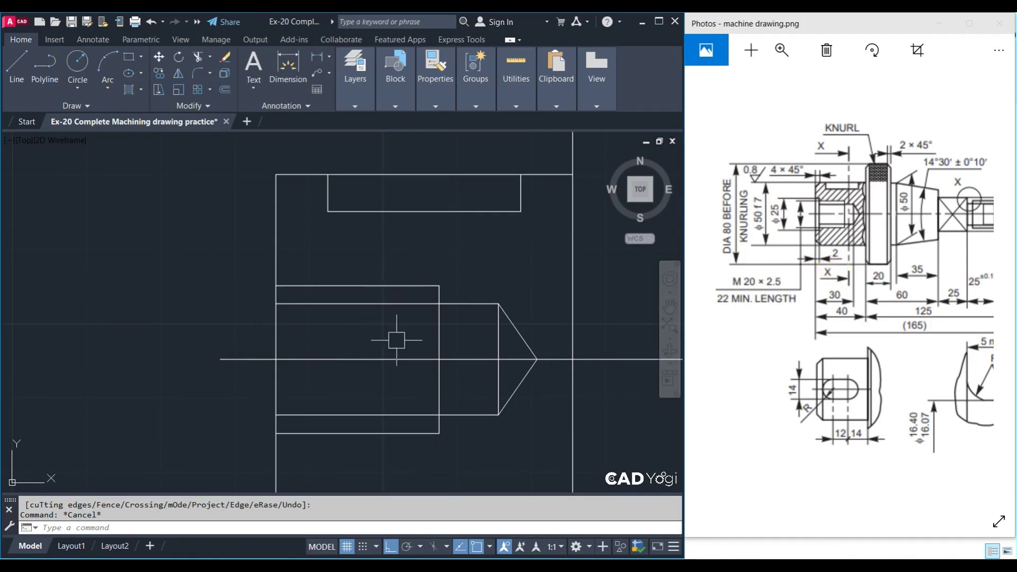
Offset the shaft's left end line 2 units inward
text(o)
key(Return)
text(2)
key(Return)
click(276, 347)
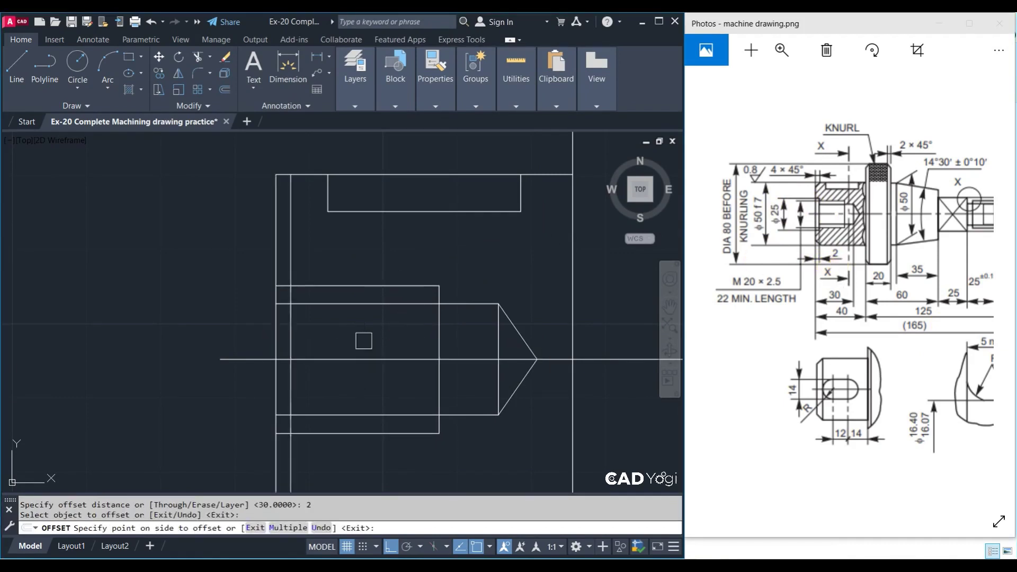
click(363, 341)
key(Escape)
key(Escape)
text(O)
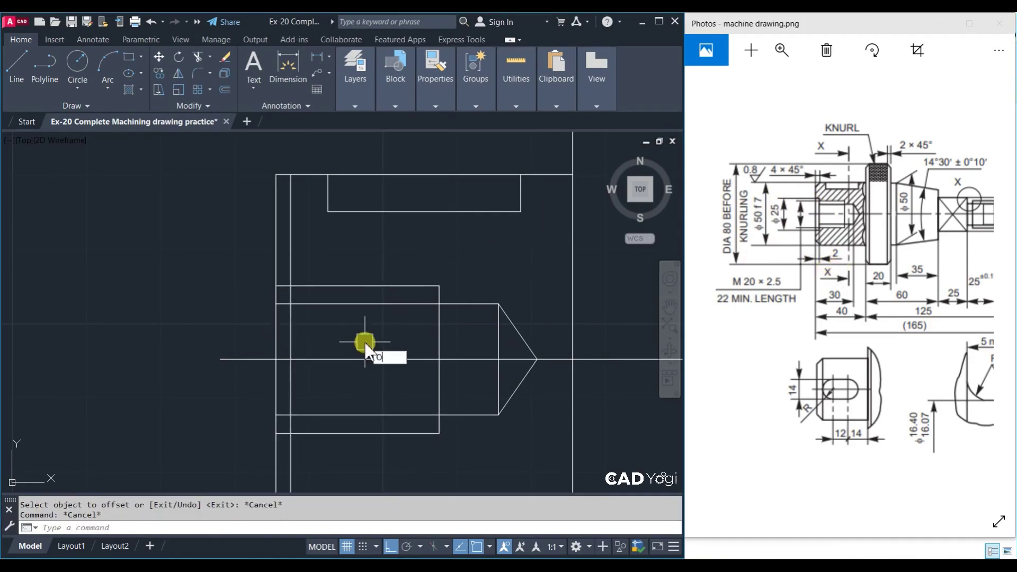
Offset the centre line 12.5 above and 12.5 below
key(Return)
text(12.5)
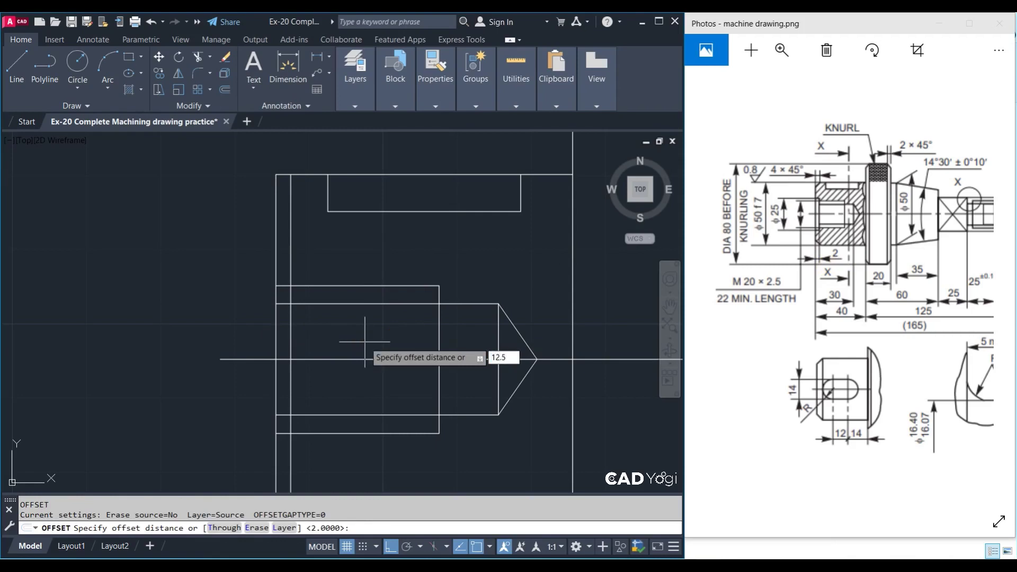
key(Return)
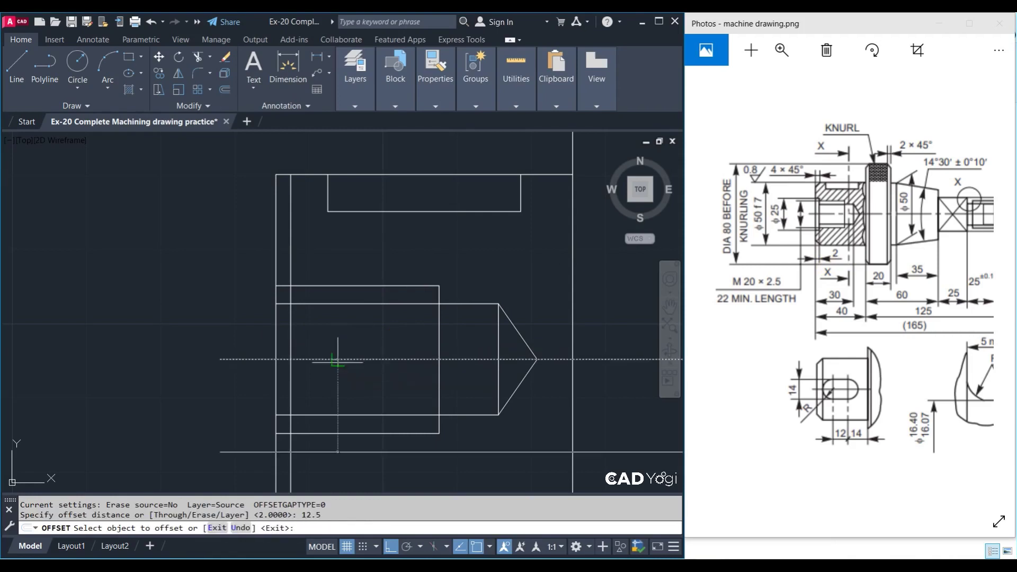
click(338, 360)
click(375, 317)
click(351, 363)
click(352, 396)
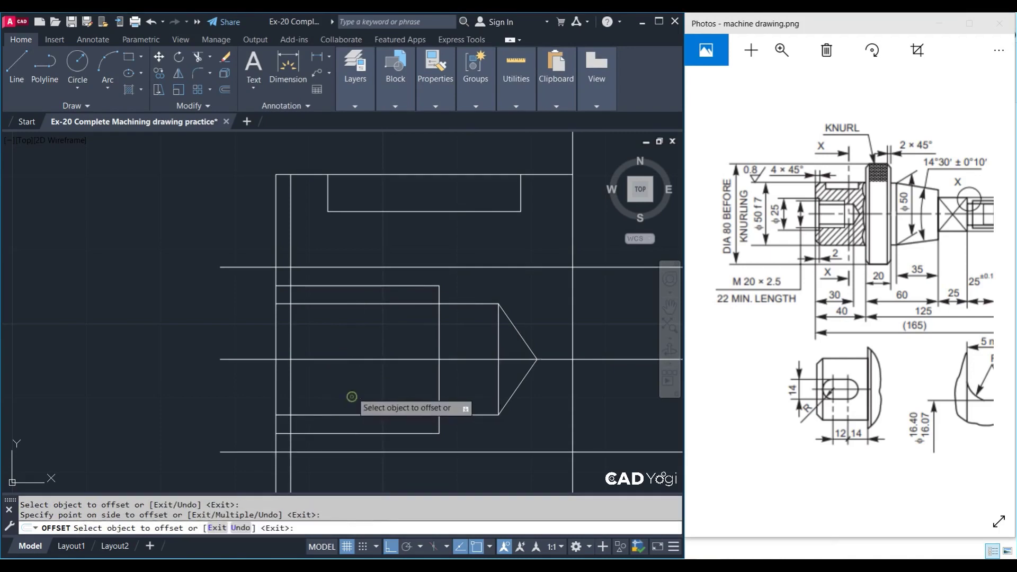
key(Escape)
Trim the new horizontal lines right of the inner step line and left of the shaft
key(Return)
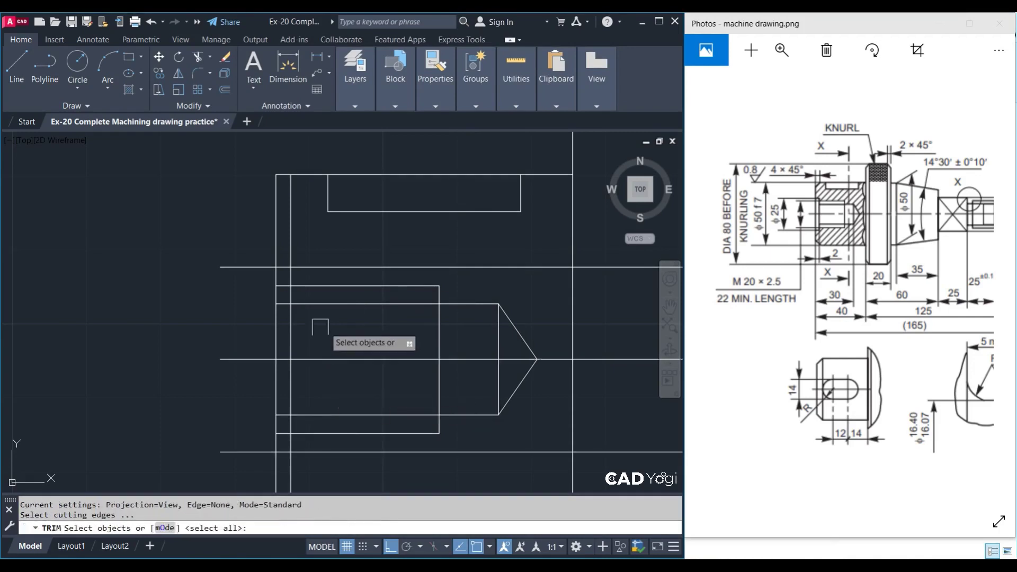
click(291, 340)
key(Return)
click(466, 267)
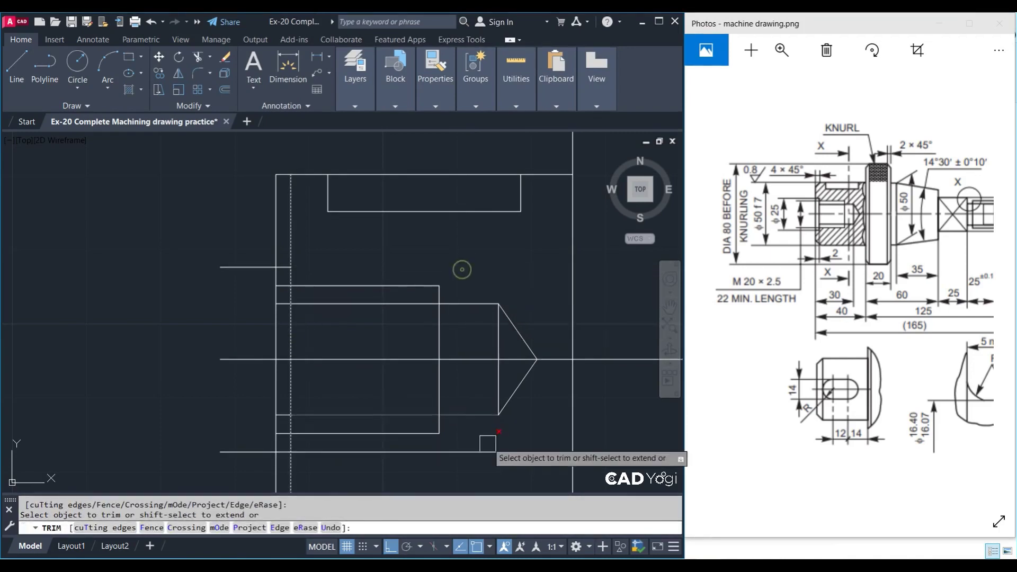
click(466, 452)
key(Return)
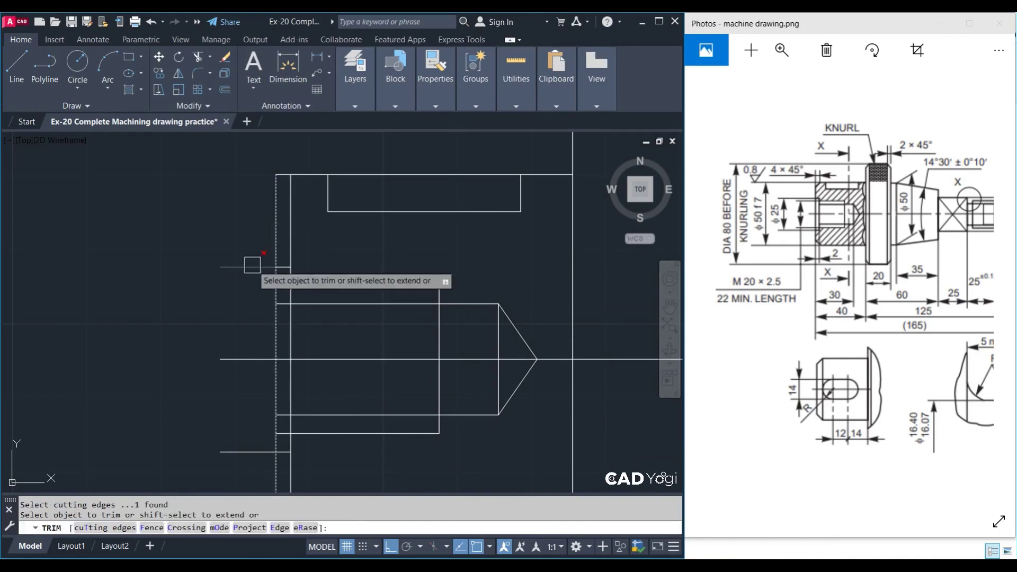
click(249, 267)
click(249, 452)
Trim the left end lines outside the step, using the upper and lower stubs as edges
click(225, 232)
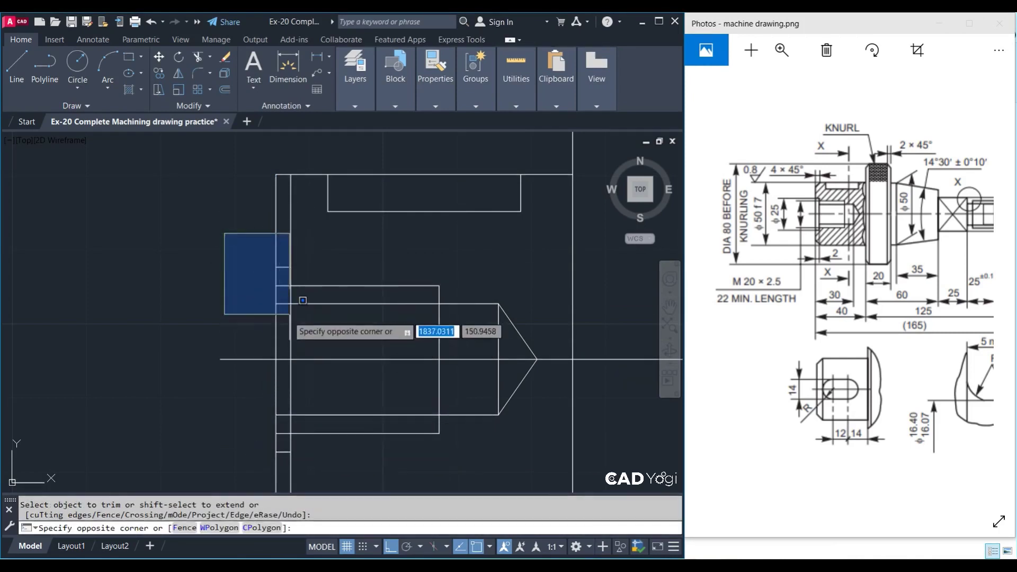
click(329, 294)
click(234, 433)
click(356, 472)
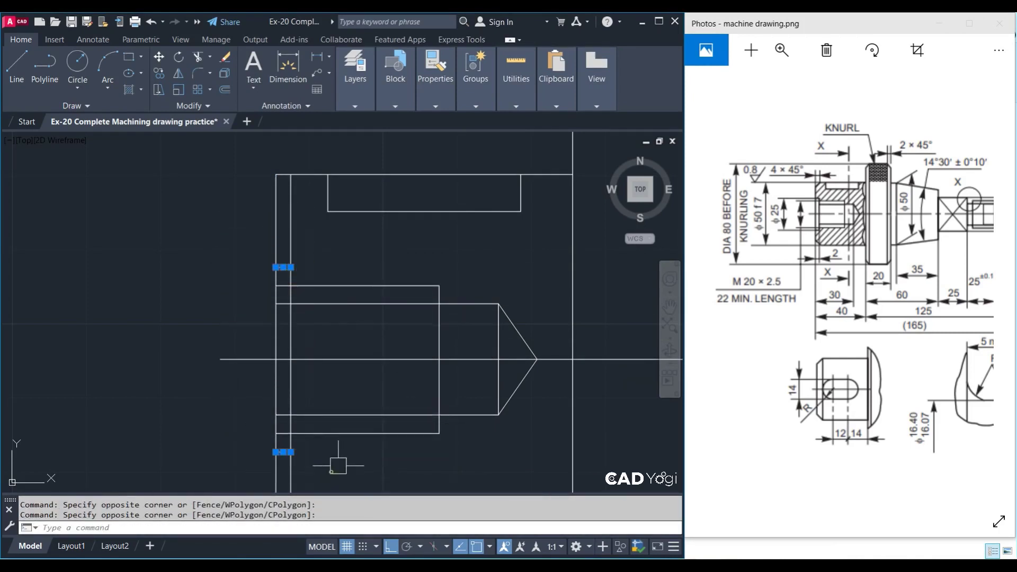
key(space)
click(291, 245)
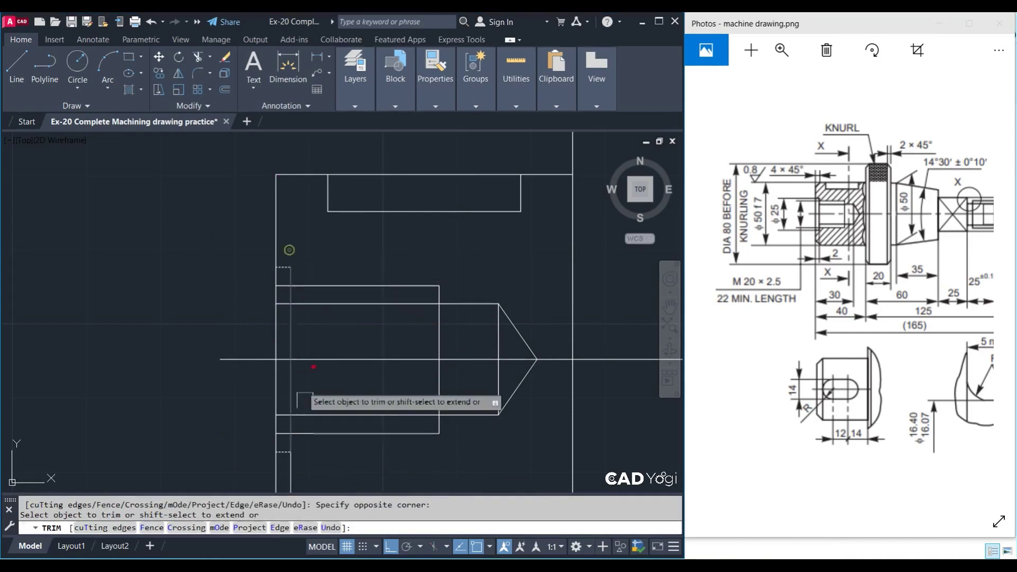
click(290, 479)
key(space)
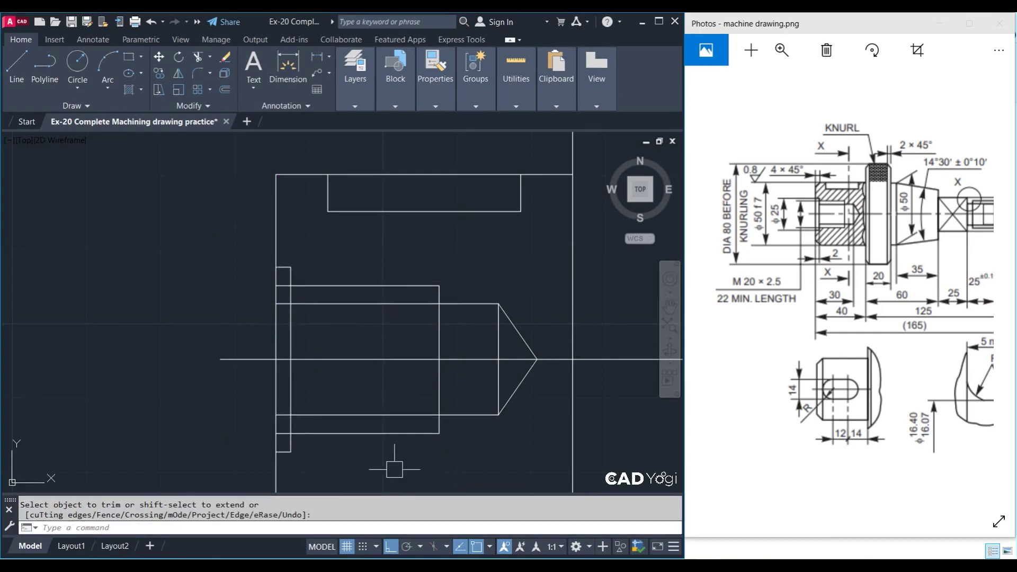
Trim the leftover short segments beside the step against the inner vertical line
click(291, 325)
text(tr)
key(space)
scroll(277, 313, up, 2)
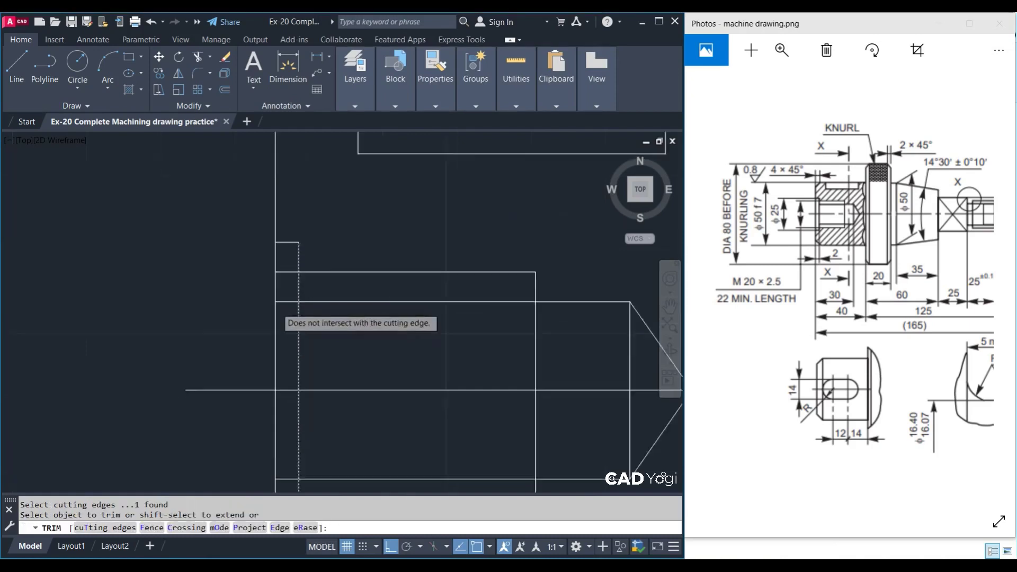
click(287, 302)
click(287, 272)
middle_drag(351, 410, 390, 273)
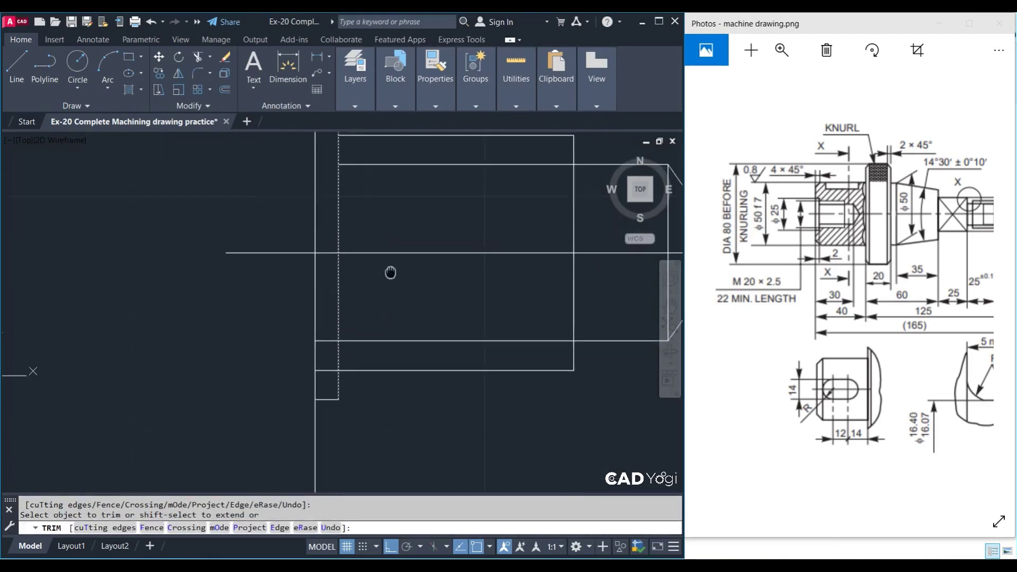
click(326, 367)
click(326, 339)
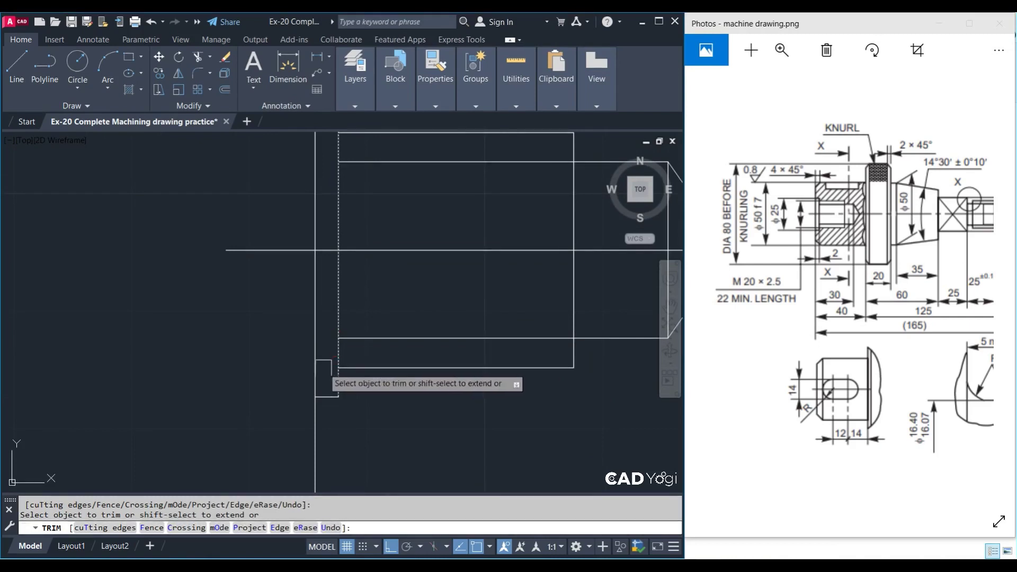
scroll(326, 371, down, 2)
key(Return)
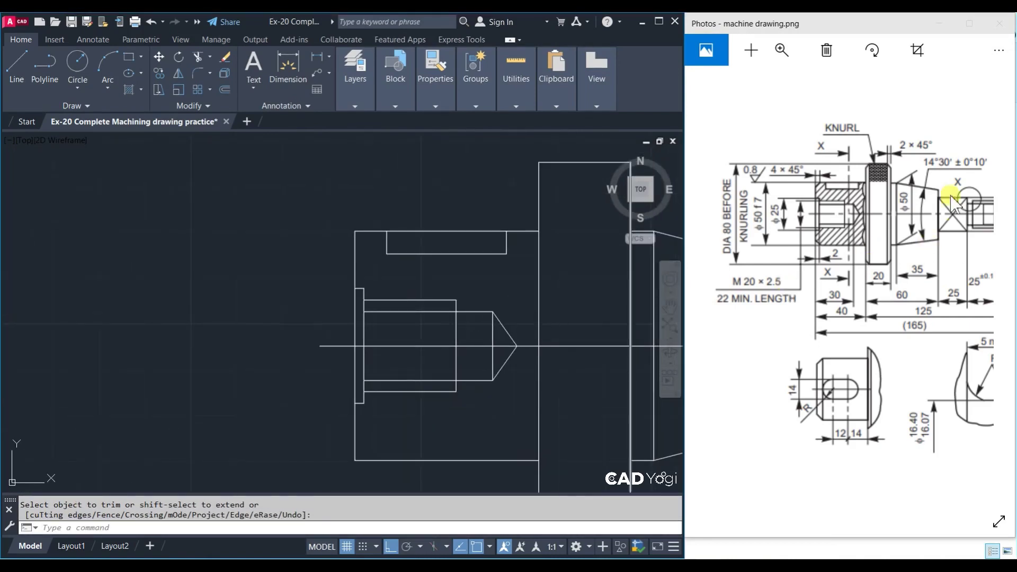
middle_drag(427, 358, 385, 372)
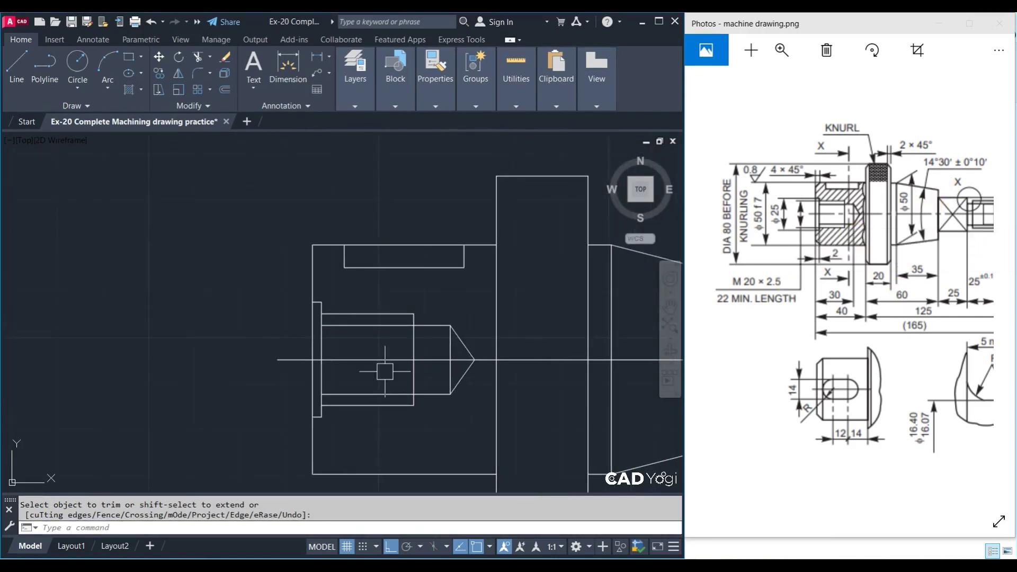
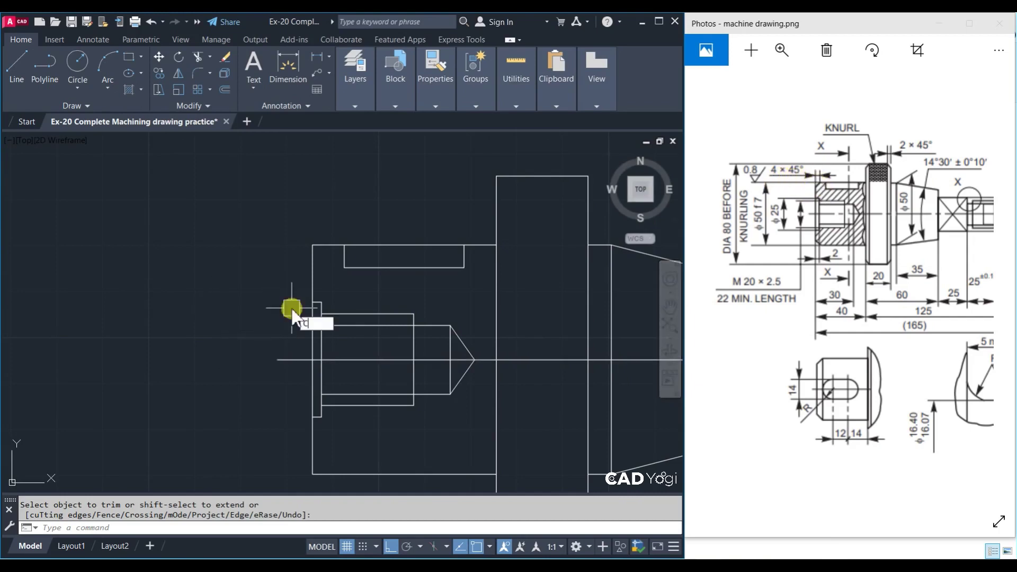
Attempt a chamfer between the left end's vertical and top edges, then cancel it
key(Return)
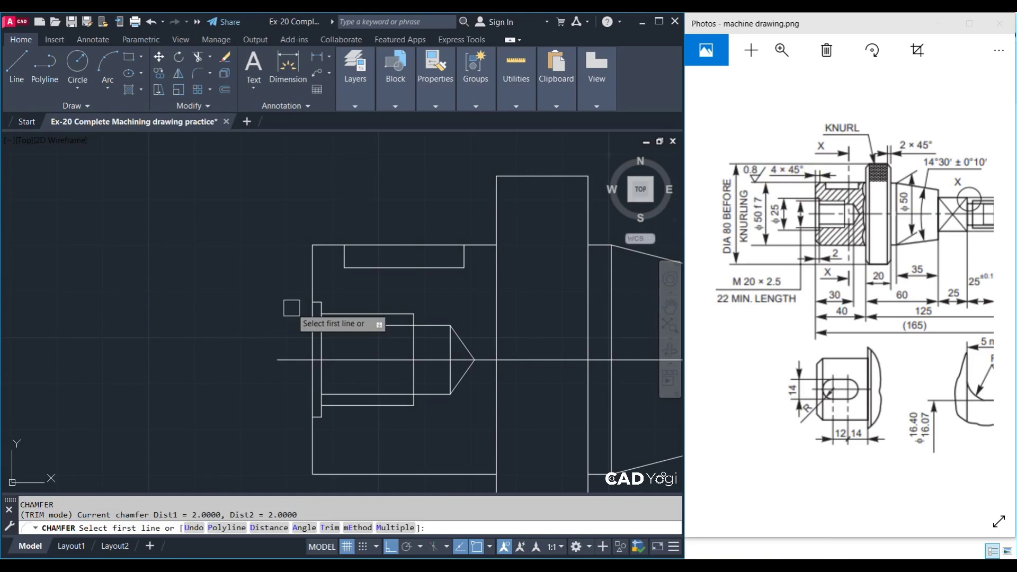
click(312, 306)
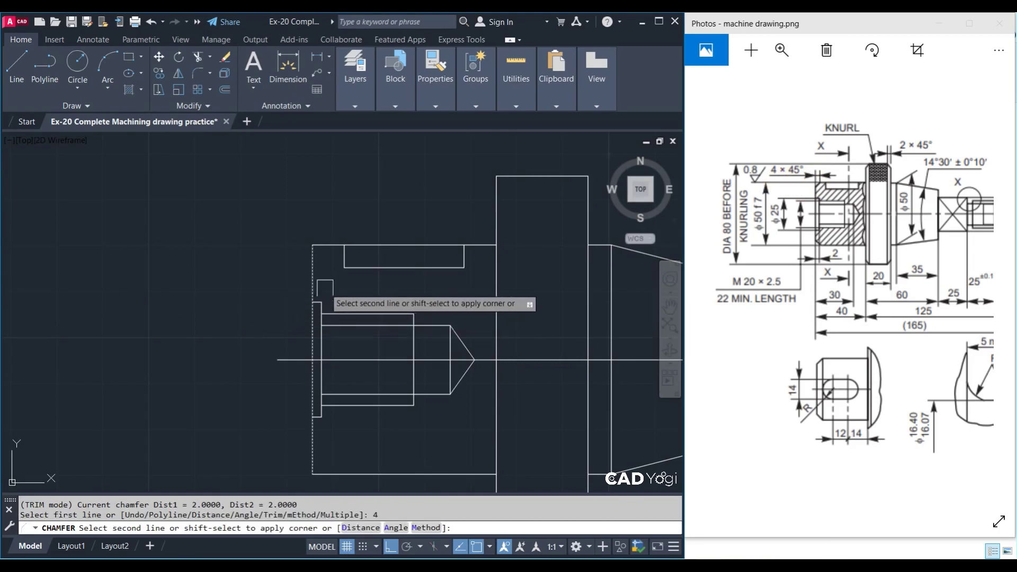
click(322, 288)
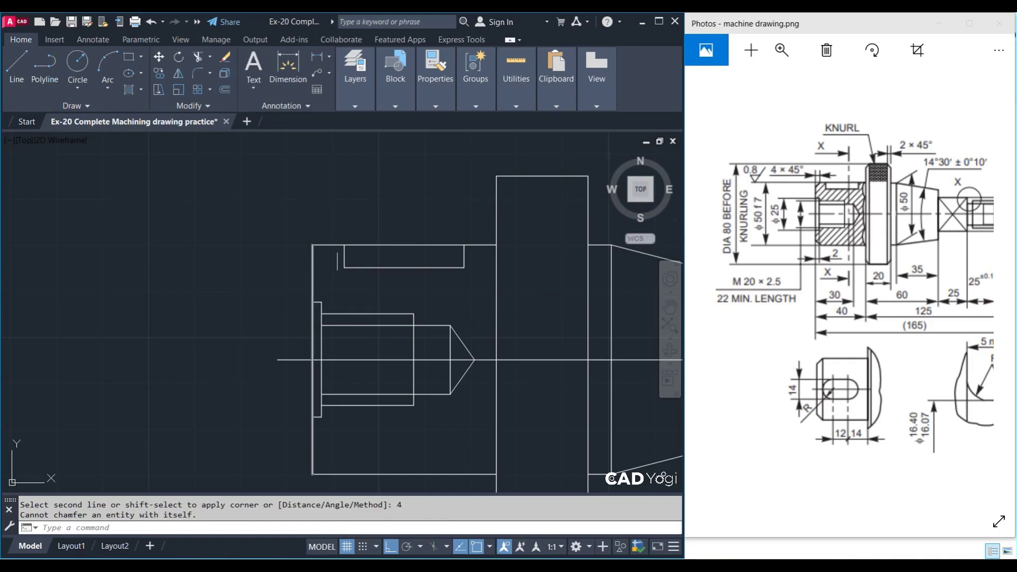
key(Escape)
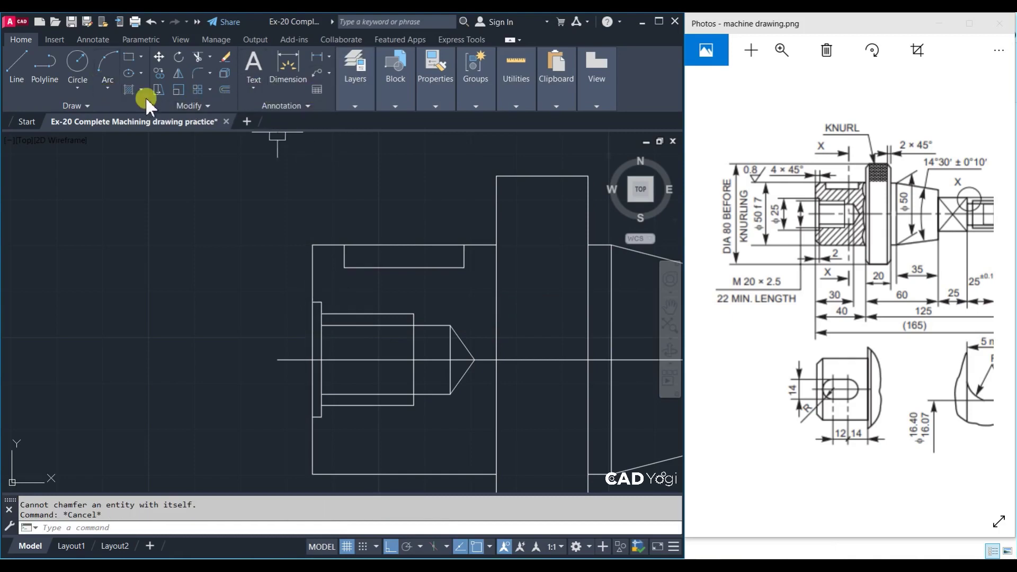
Restart CHAMFER from the ribbon and set both chamfer distances to 4
click(211, 107)
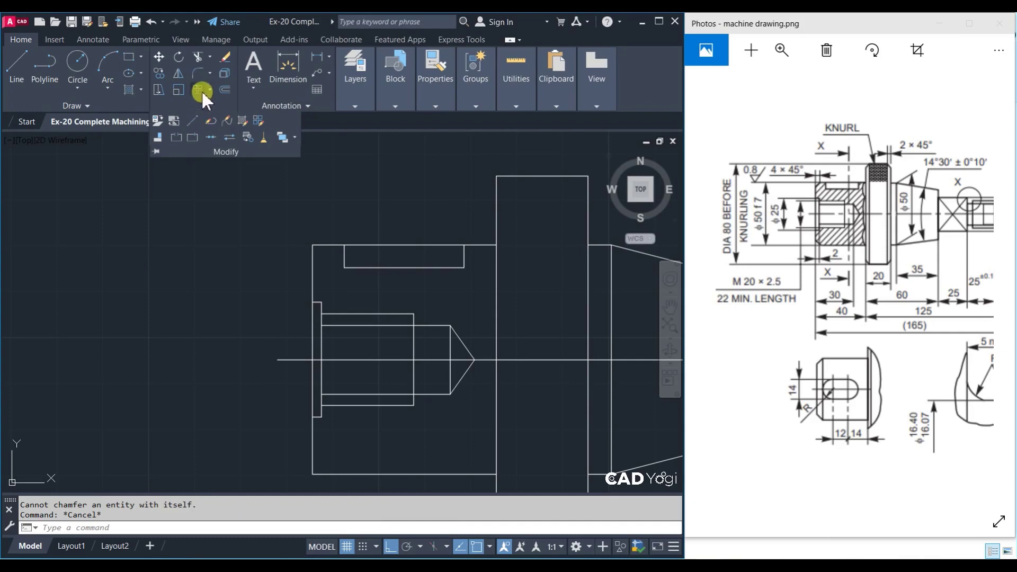
click(208, 75)
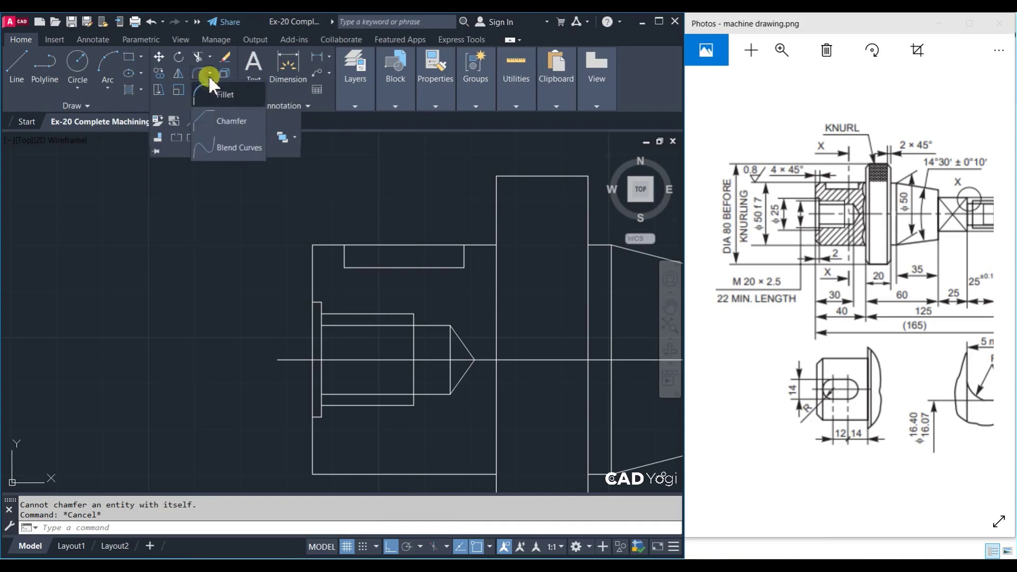
click(212, 115)
click(270, 528)
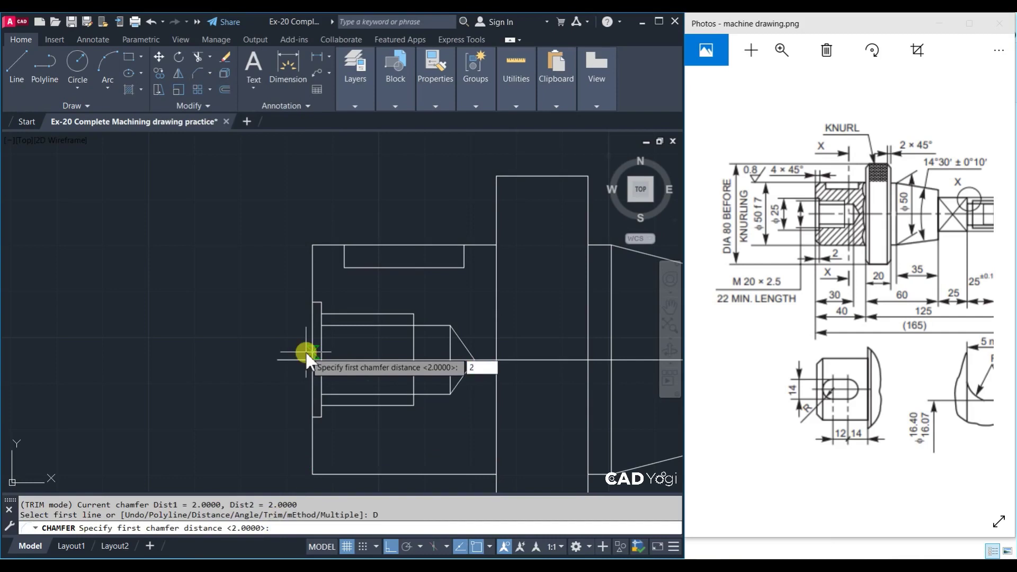
text(4)
key(Return)
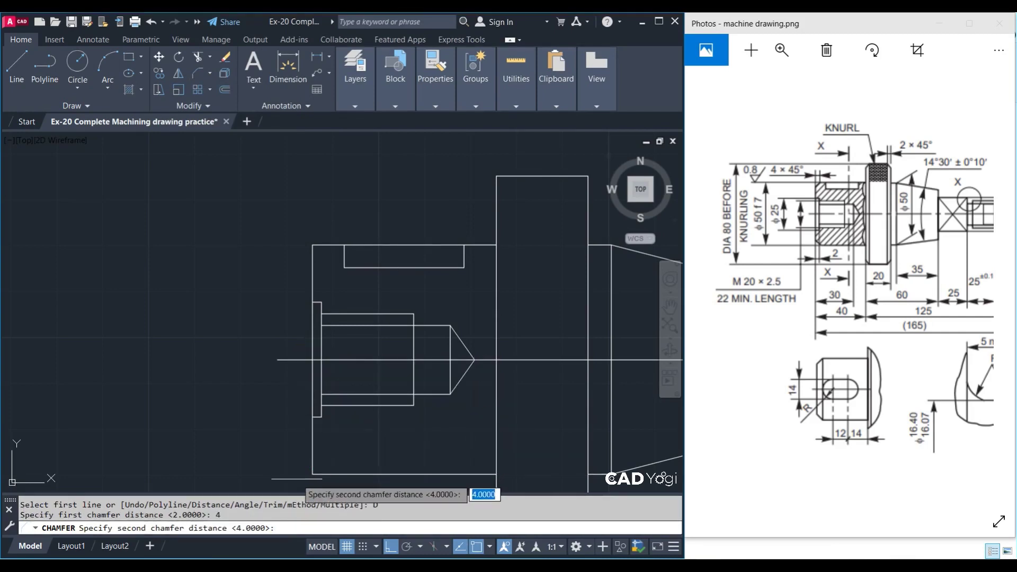
click(280, 501)
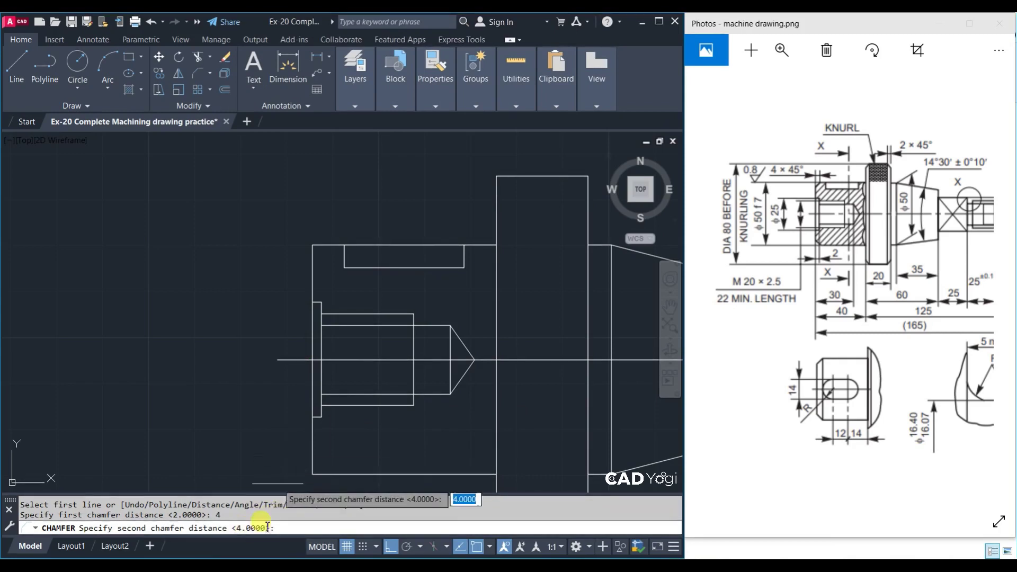
key(Return)
Chamfer the left vertical and top edges using length 4 at 45°
click(298, 528)
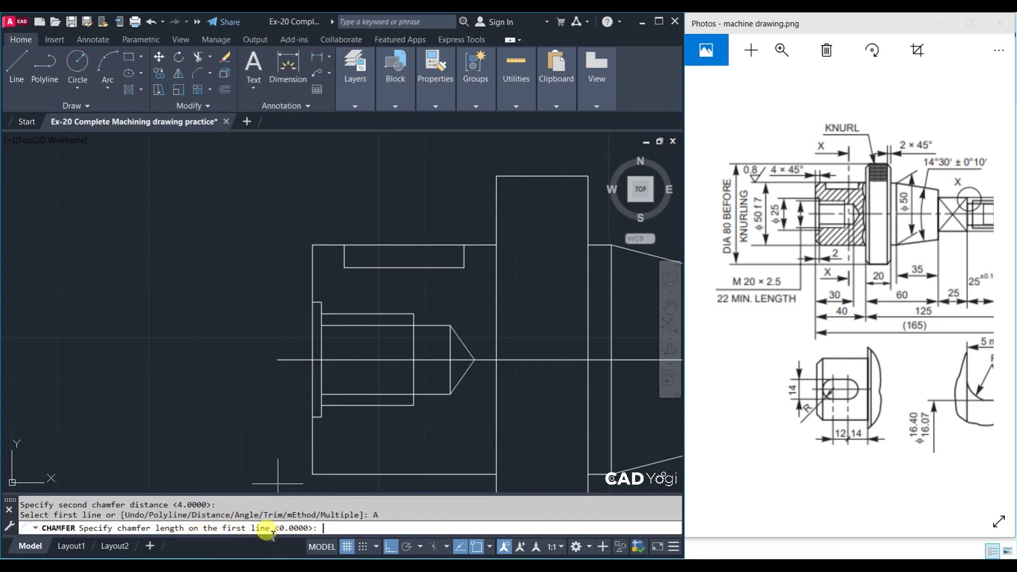
text(4)
key(Return)
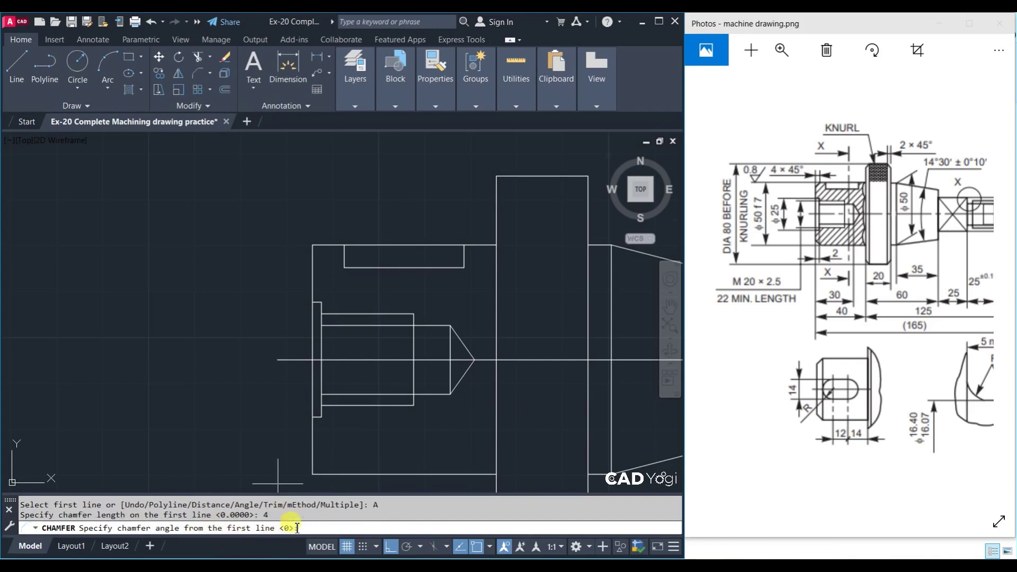
text(45)
key(Return)
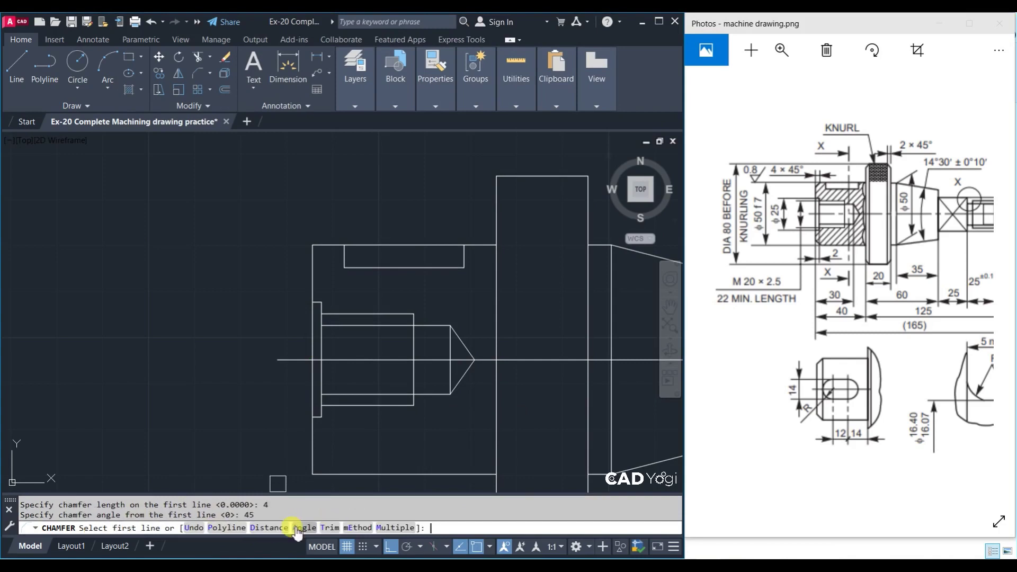
click(313, 265)
scroll(330, 247, up, 4)
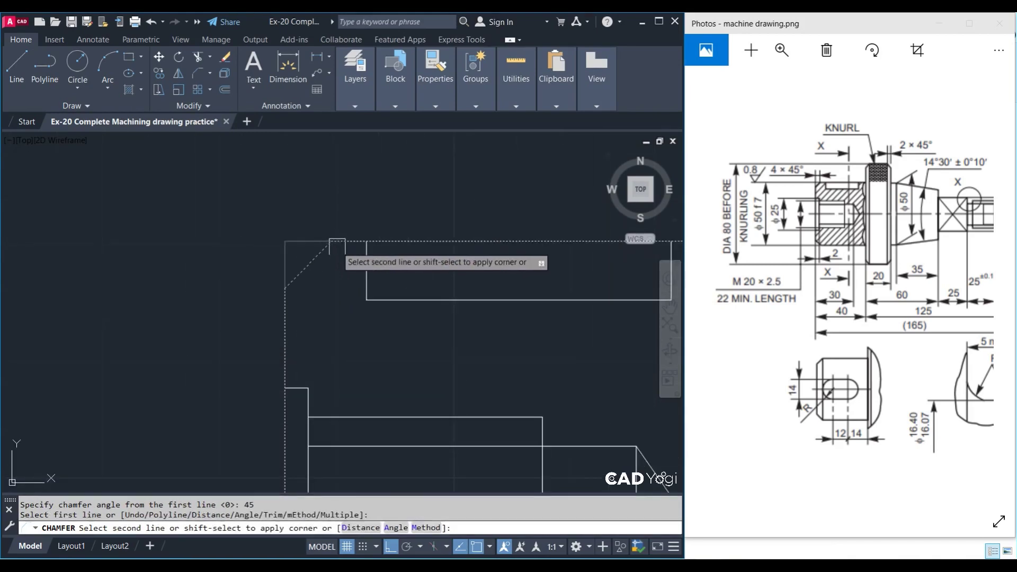
click(338, 246)
key(Return)
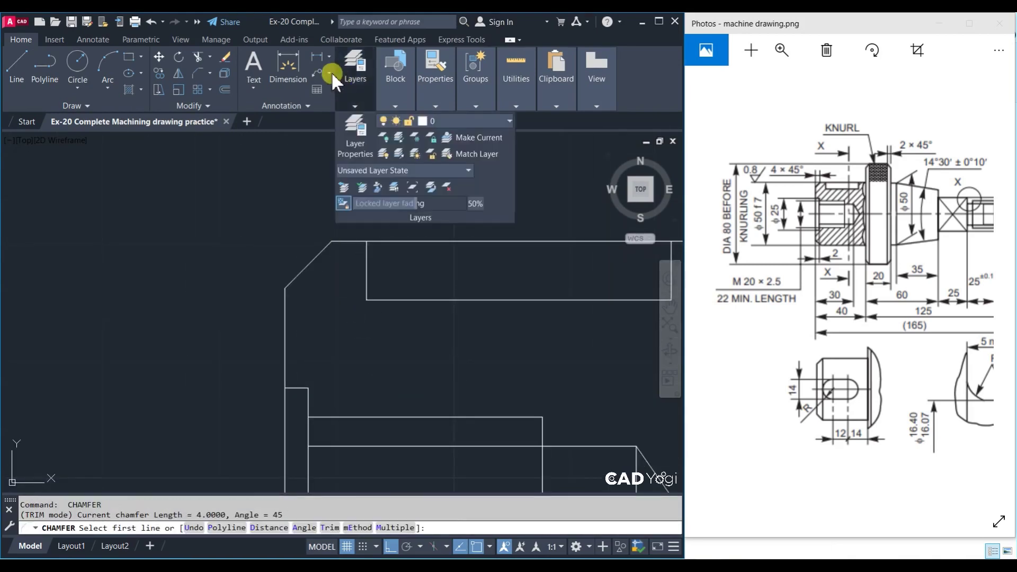
Start a linear dimension on the chamfer, cancel it, and pan to the shaft's left end
click(316, 57)
click(332, 242)
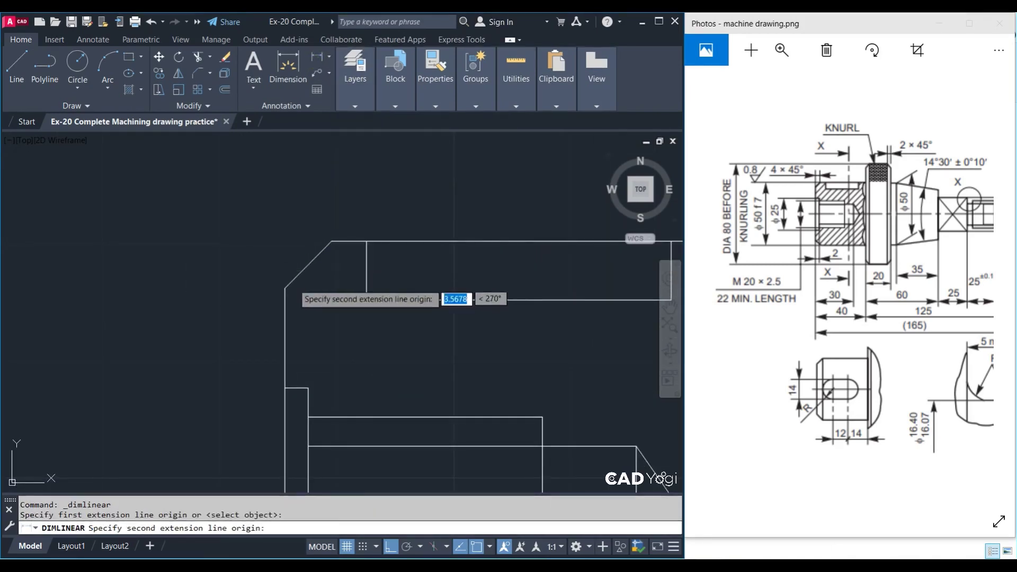
click(285, 291)
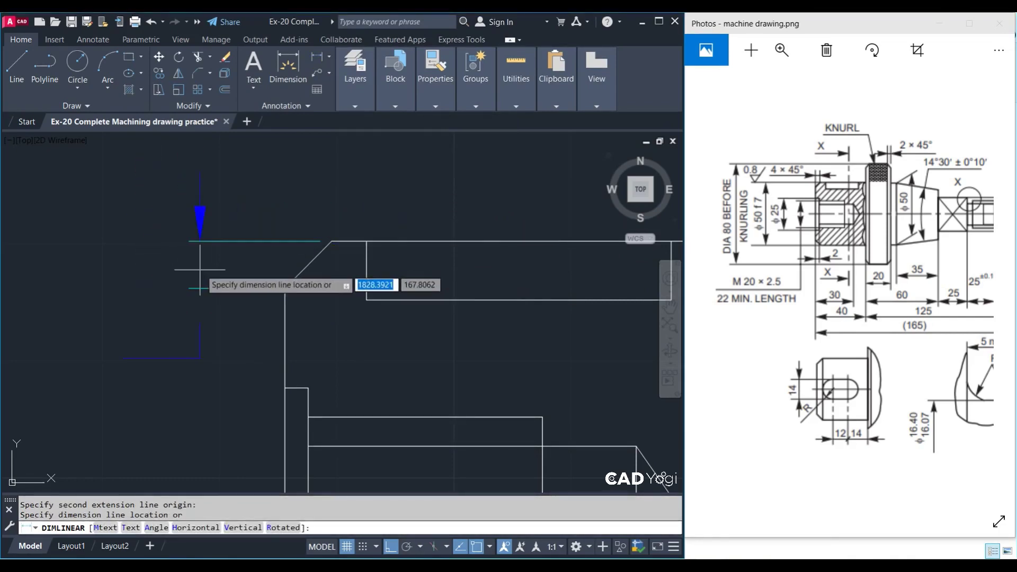
key(Escape)
scroll(378, 273, down, 2)
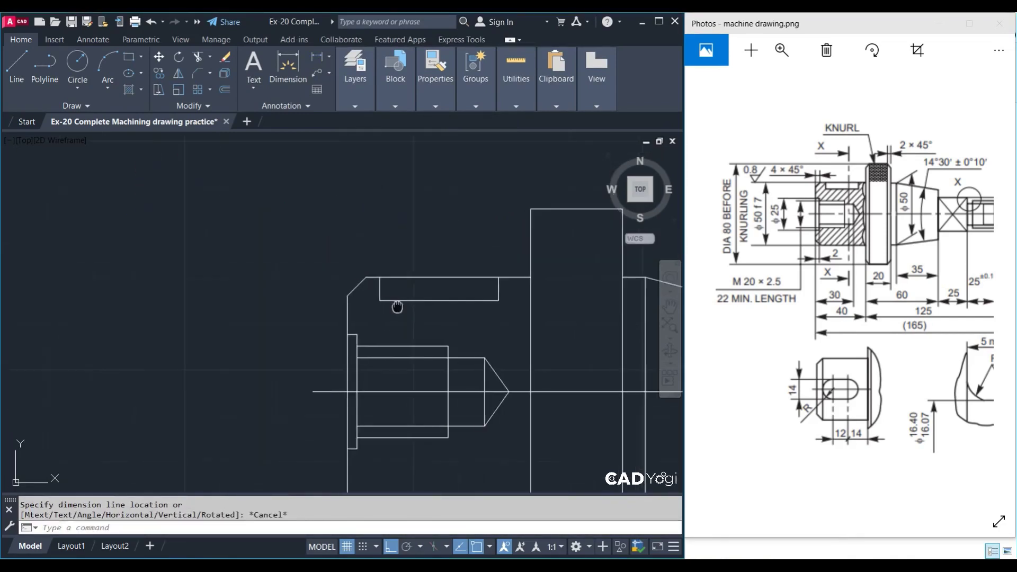
scroll(398, 302, down, 2)
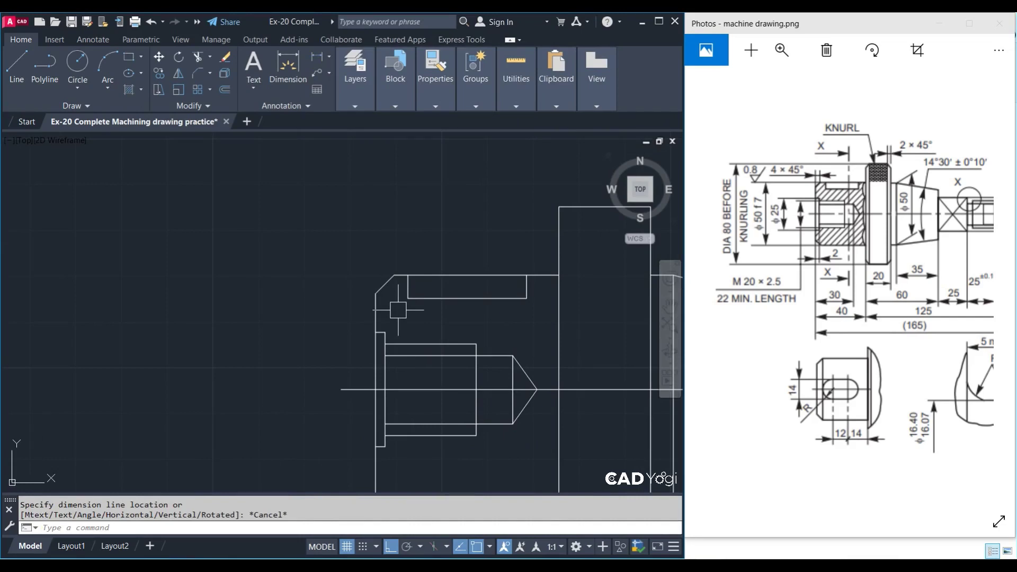
middle_drag(400, 325, 434, 290)
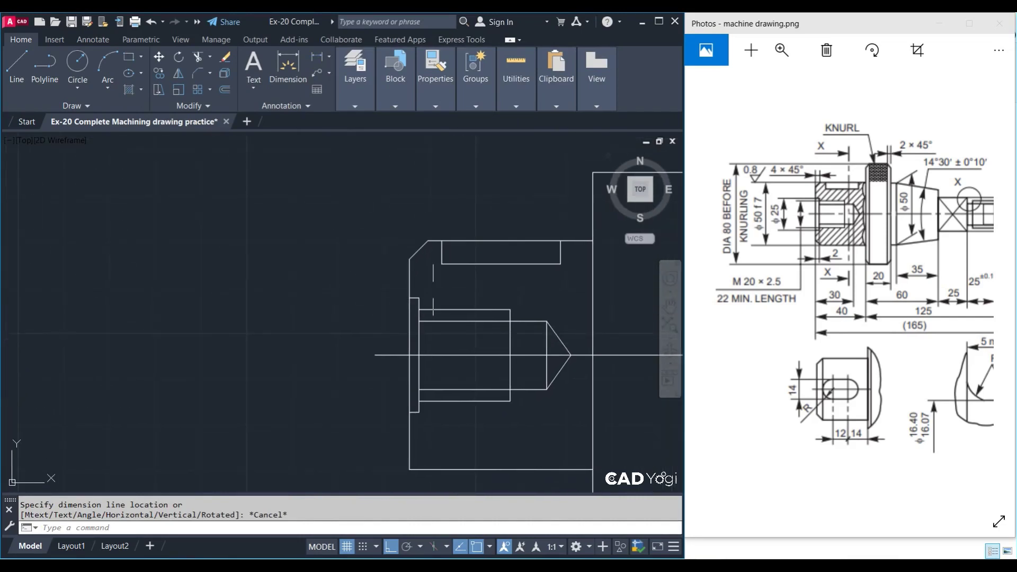
Mirror the chamfer line about the centre line, keeping the original
click(359, 220)
click(431, 280)
text(MI)
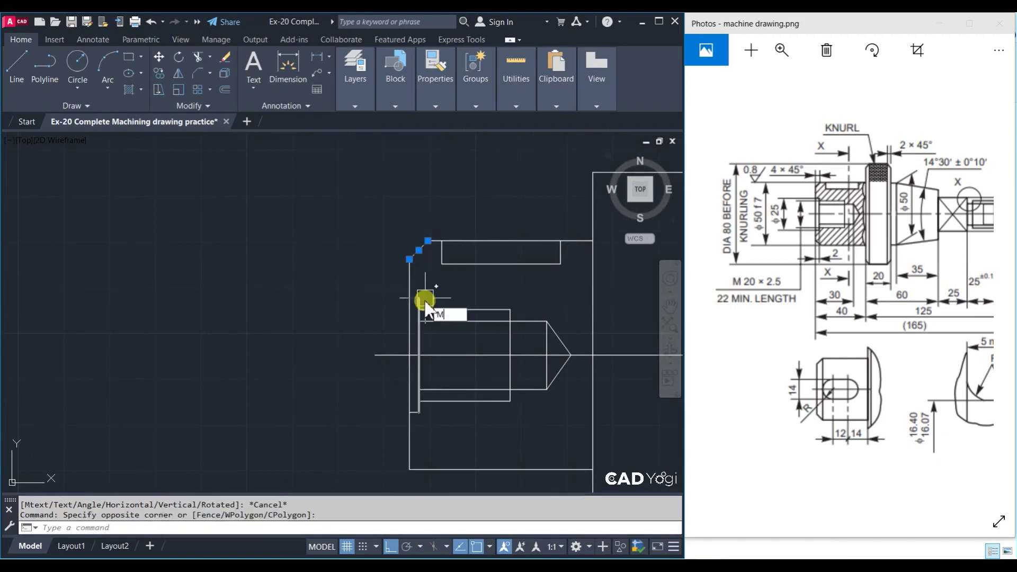
key(Return)
click(430, 355)
click(312, 355)
key(Return)
middle_drag(365, 355, 341, 297)
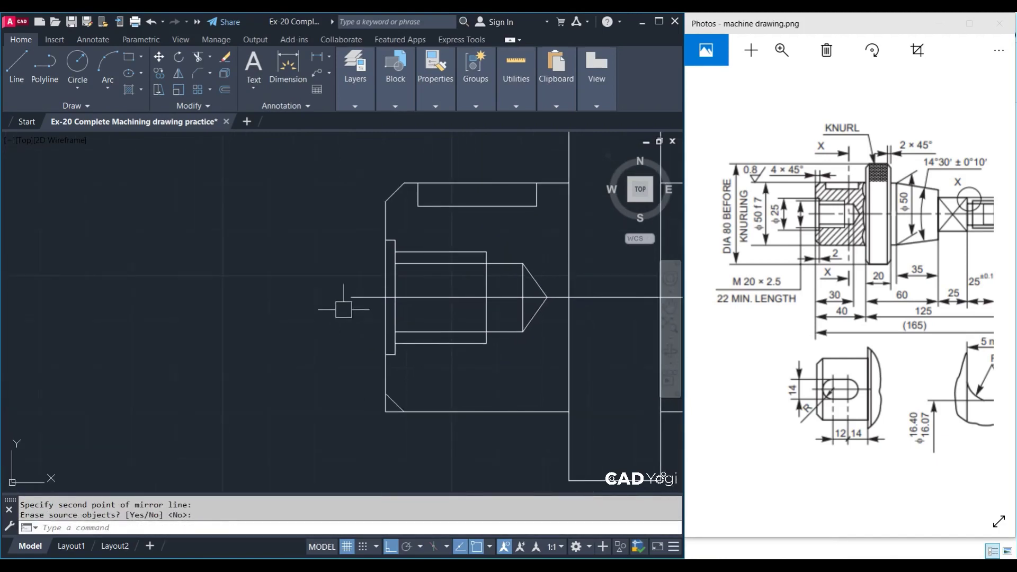
Trim away the leftover vertical stub at the bottom-left corner
text(TR)
key(Return)
click(399, 381)
click(364, 408)
key(Return)
click(397, 421)
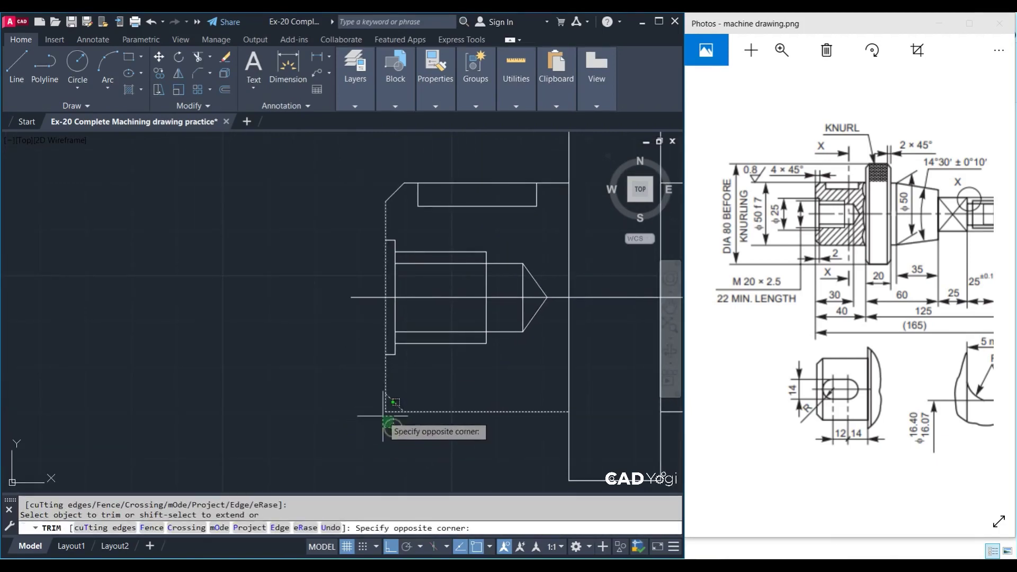
click(387, 414)
click(379, 413)
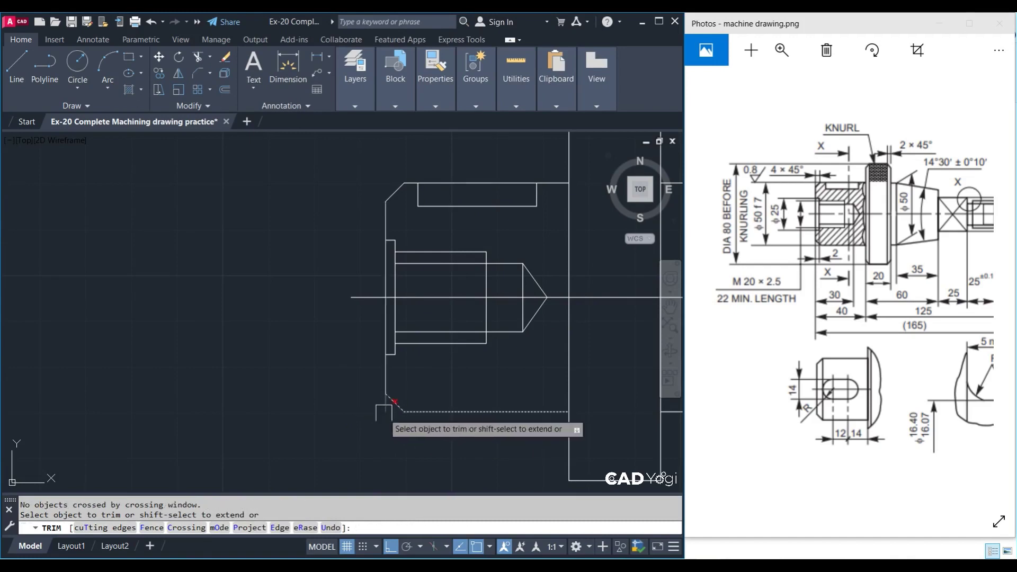
key(Return)
scroll(360, 371, down, 2)
key(Escape)
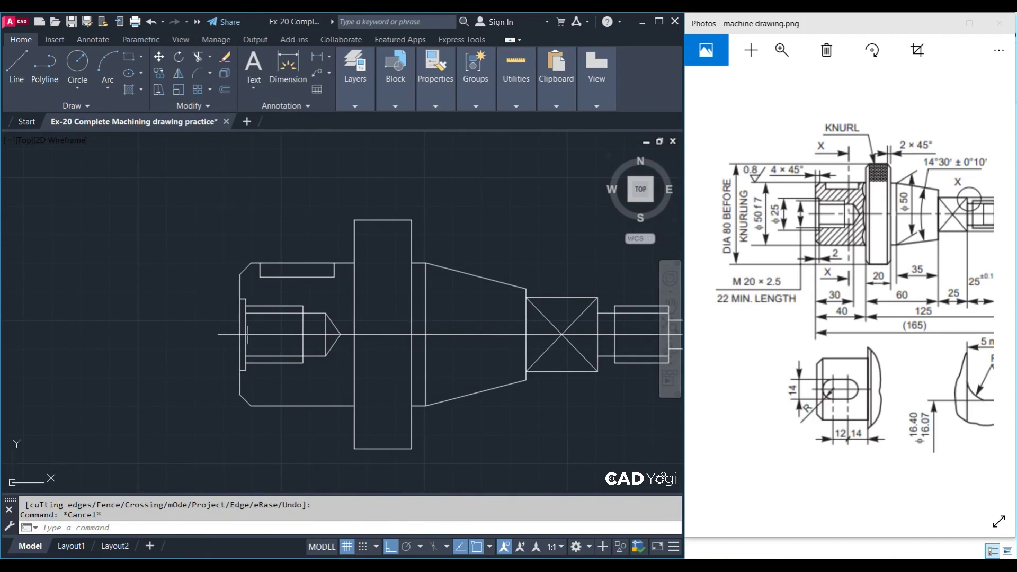
Start CHAMFER and set both chamfer distances to 2
middle_drag(195, 400, 181, 405)
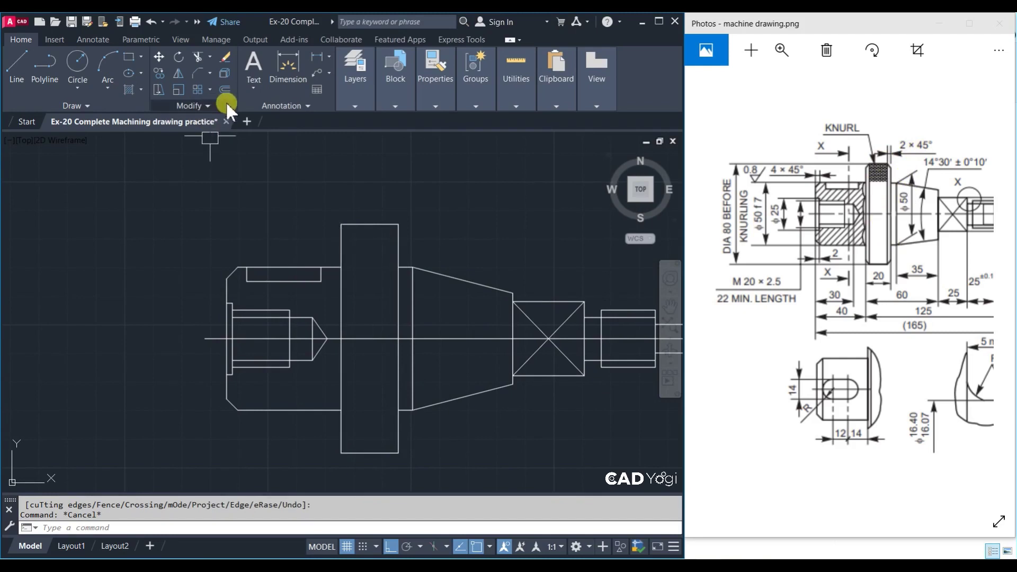
click(195, 105)
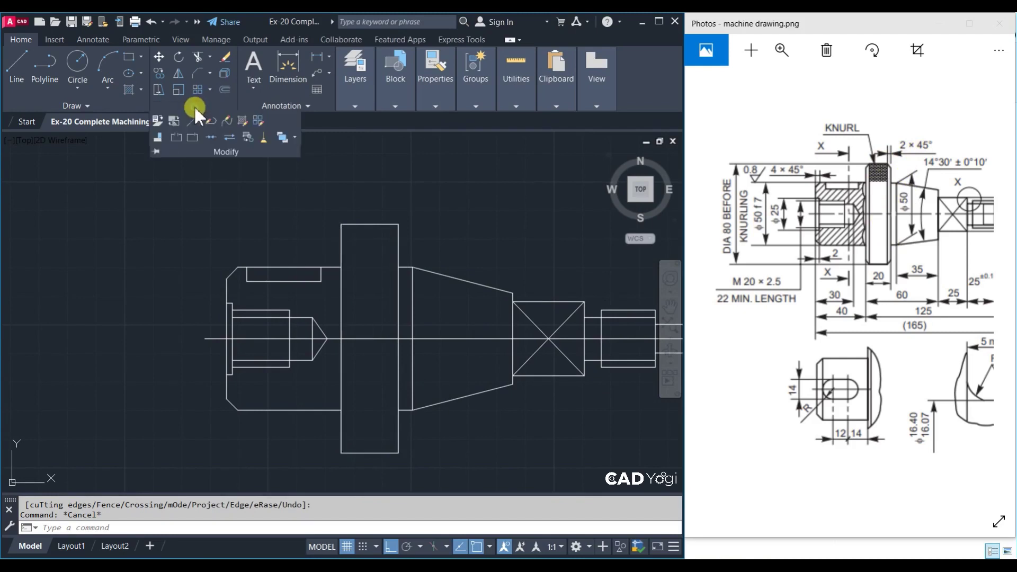
click(195, 70)
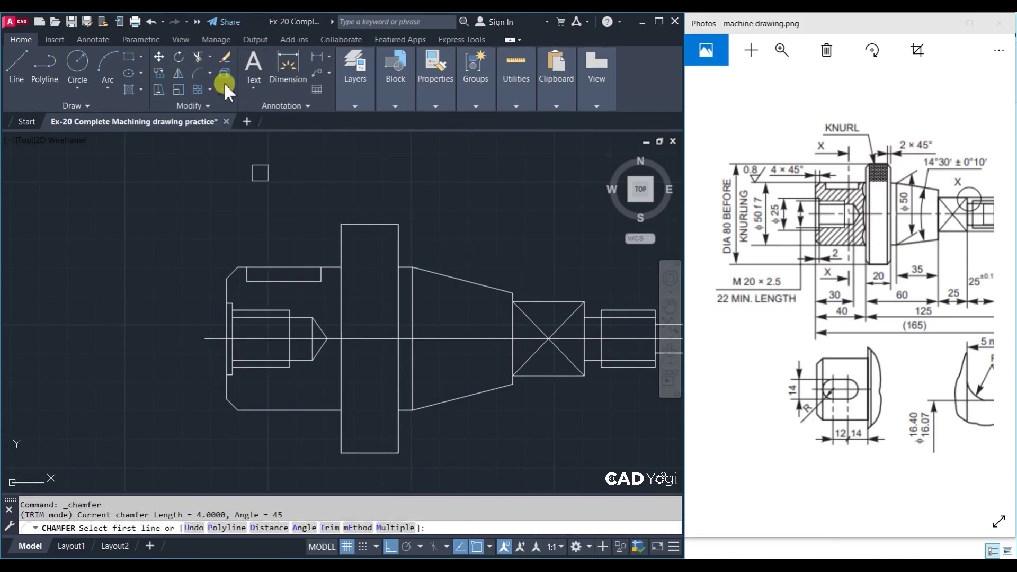
click(269, 528)
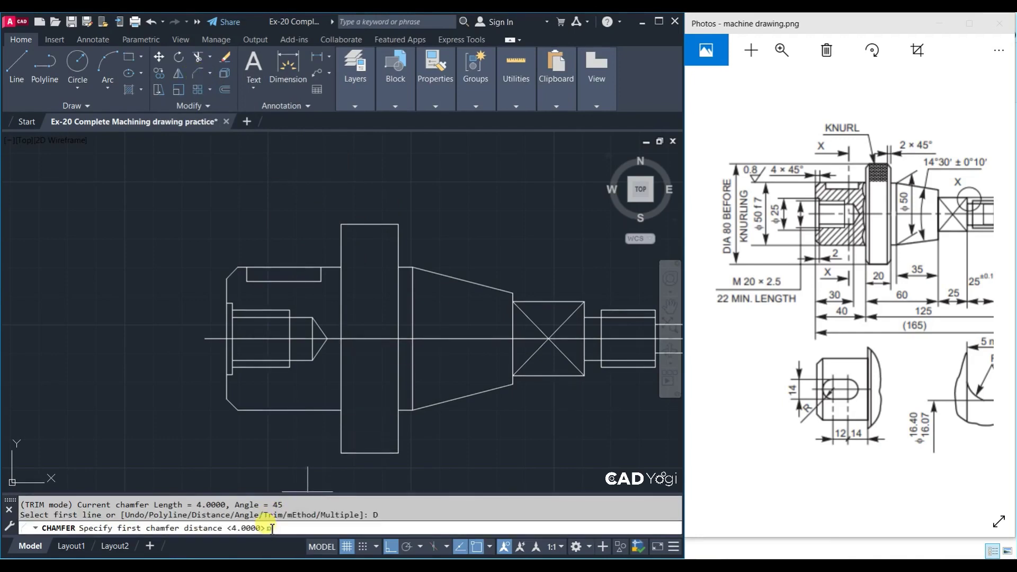
text(2)
key(Return)
text(2)
key(Return)
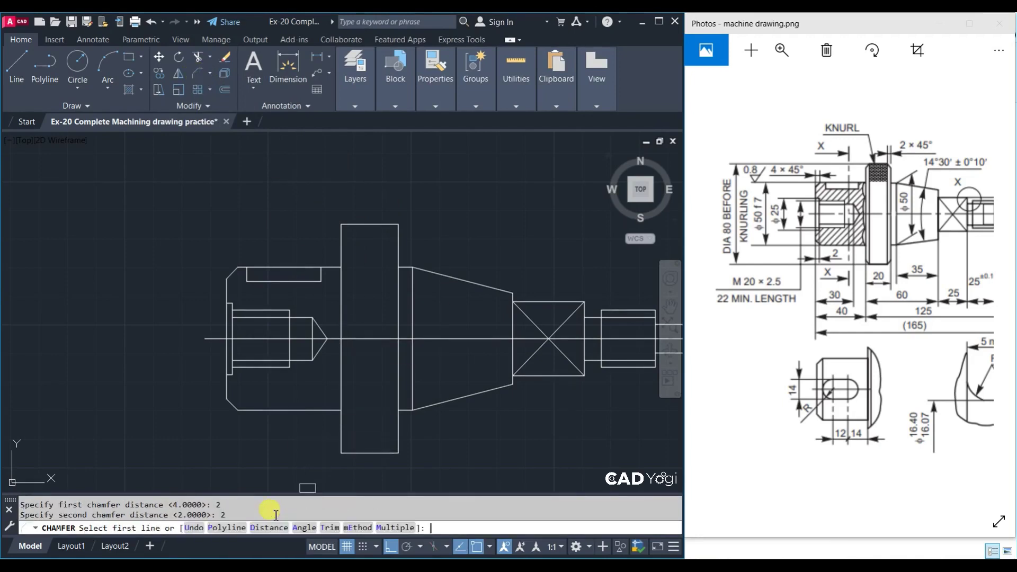
Chamfer the knurl rectangle's top-left and top-right corners
click(342, 243)
scroll(343, 236, up, 4)
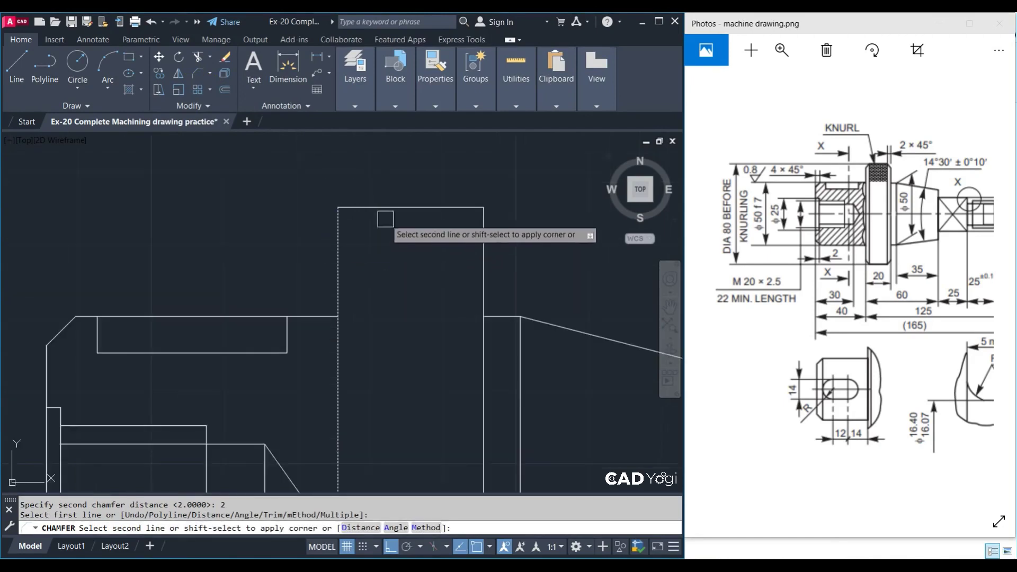
click(413, 208)
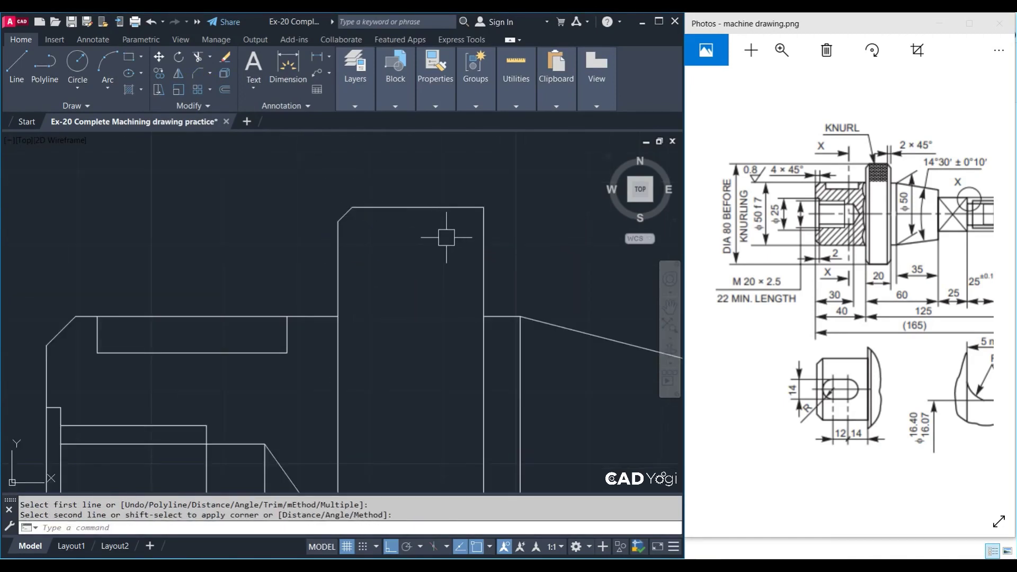
key(Return)
click(463, 207)
click(483, 234)
scroll(466, 241, down, 2)
middle_drag(449, 295, 454, 148)
Chamfer the knurl rectangle's bottom-right and bottom-left corners
key(Return)
click(460, 435)
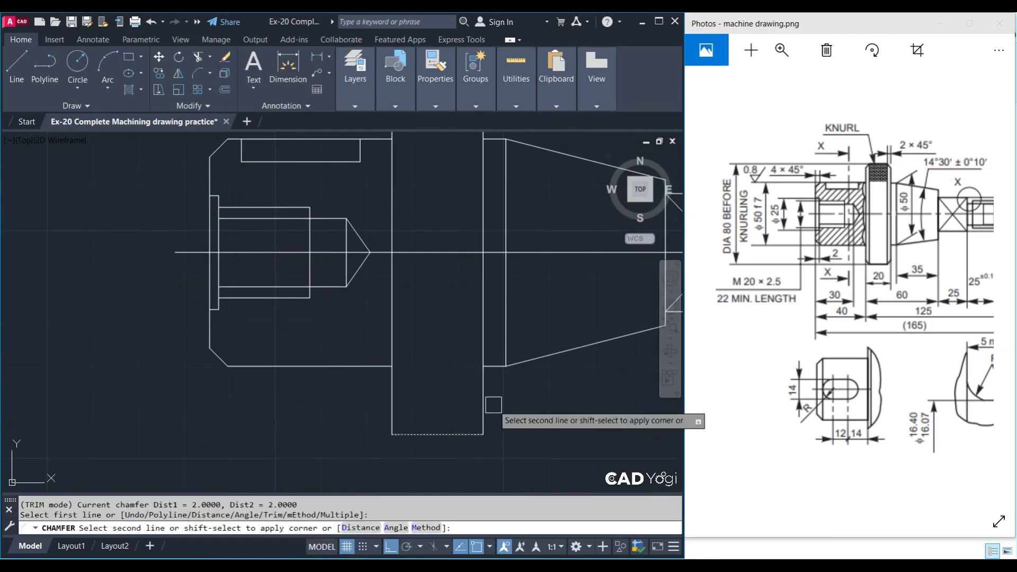
click(482, 407)
key(Return)
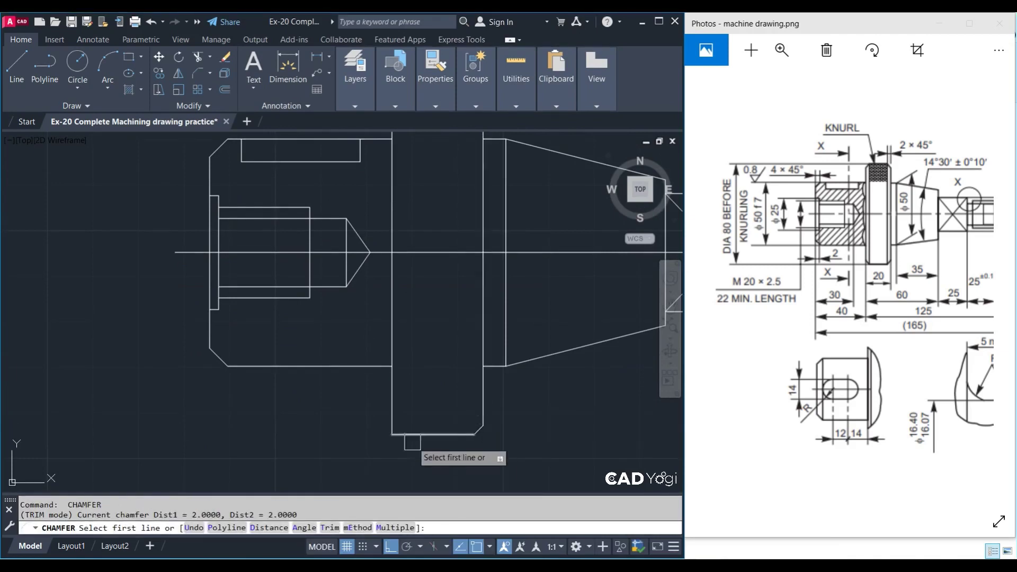
click(411, 434)
click(392, 413)
key(Return)
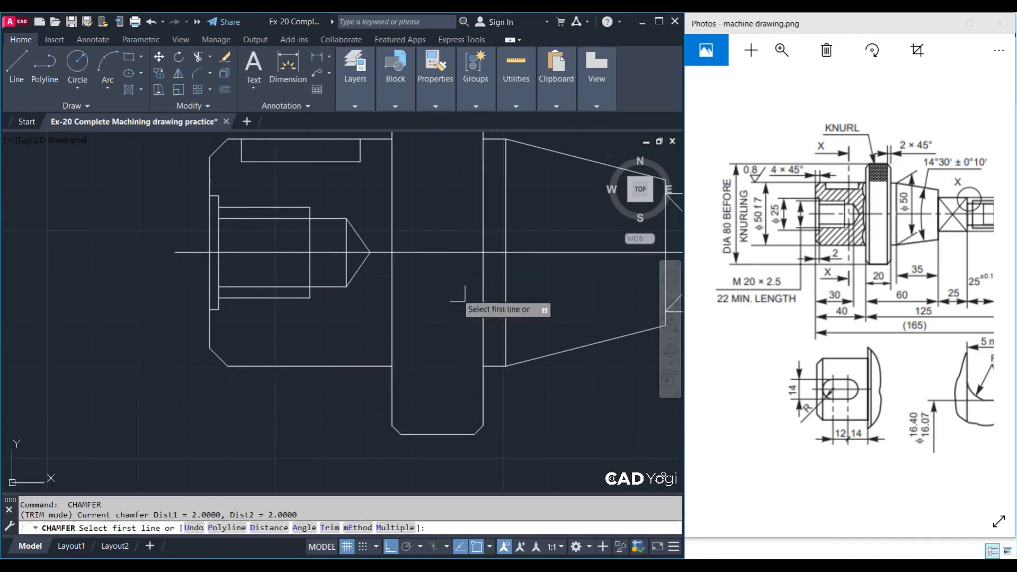
scroll(506, 397, down, 2)
key(Escape)
scroll(436, 322, up, 2)
middle_drag(436, 322, 426, 363)
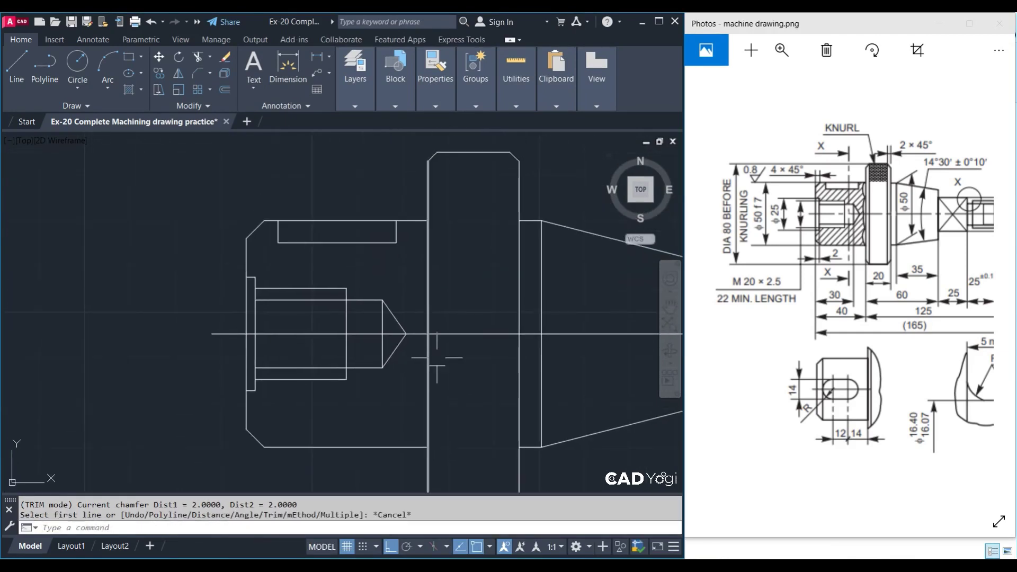
text(L)
key(Return)
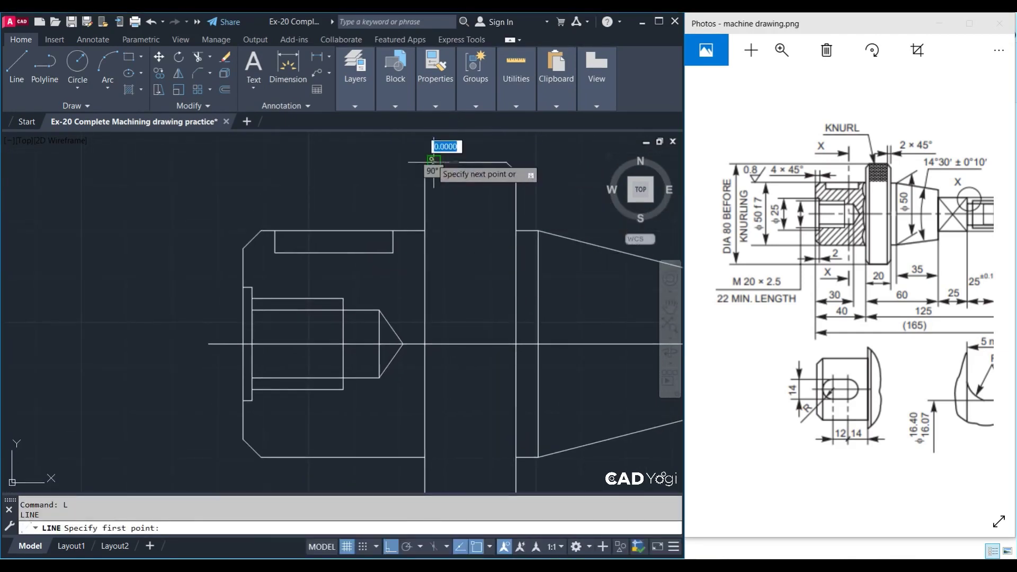
Draw two vertical lines linking the knurl's top and bottom chamfer corners
click(402, 344)
middle_drag(461, 288, 461, 131)
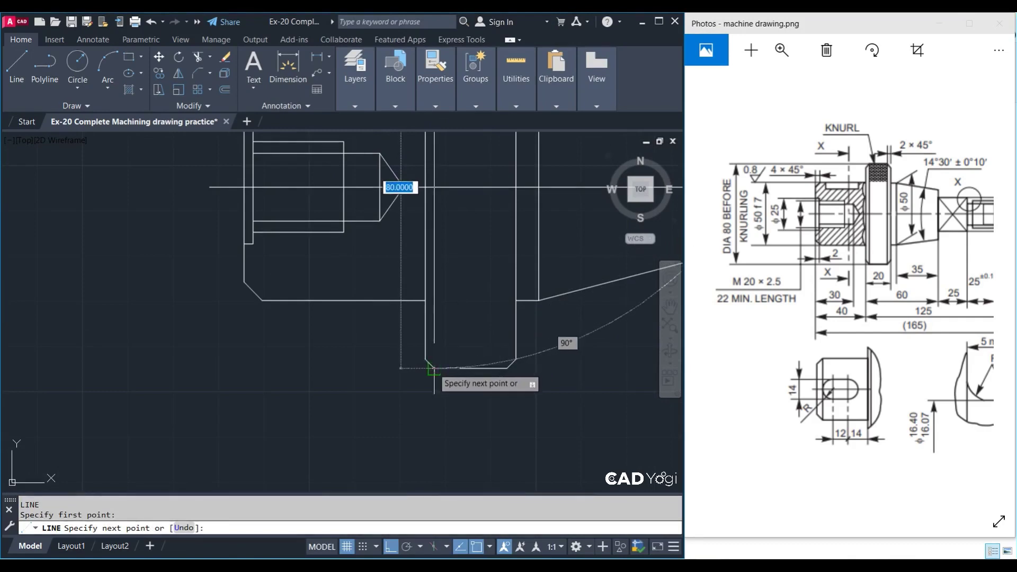
click(435, 367)
key(Escape)
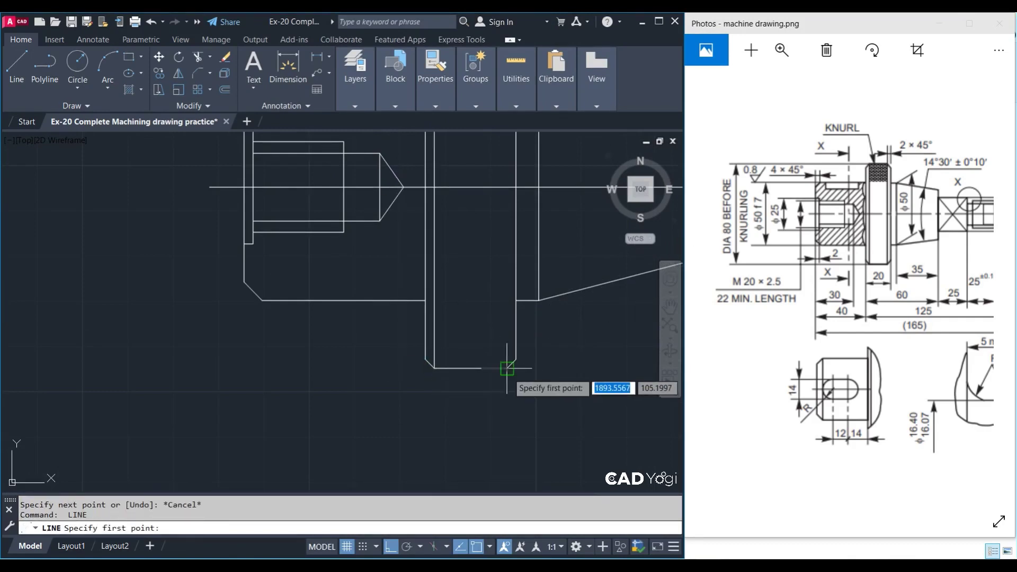
click(507, 368)
middle_drag(504, 345, 479, 496)
click(487, 159)
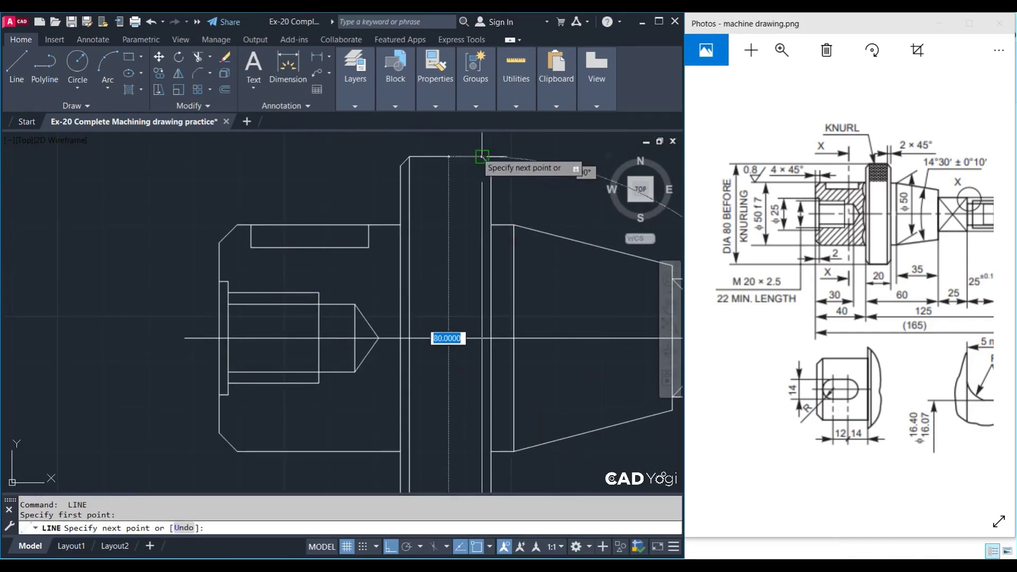
key(Escape)
scroll(489, 376, down, 2)
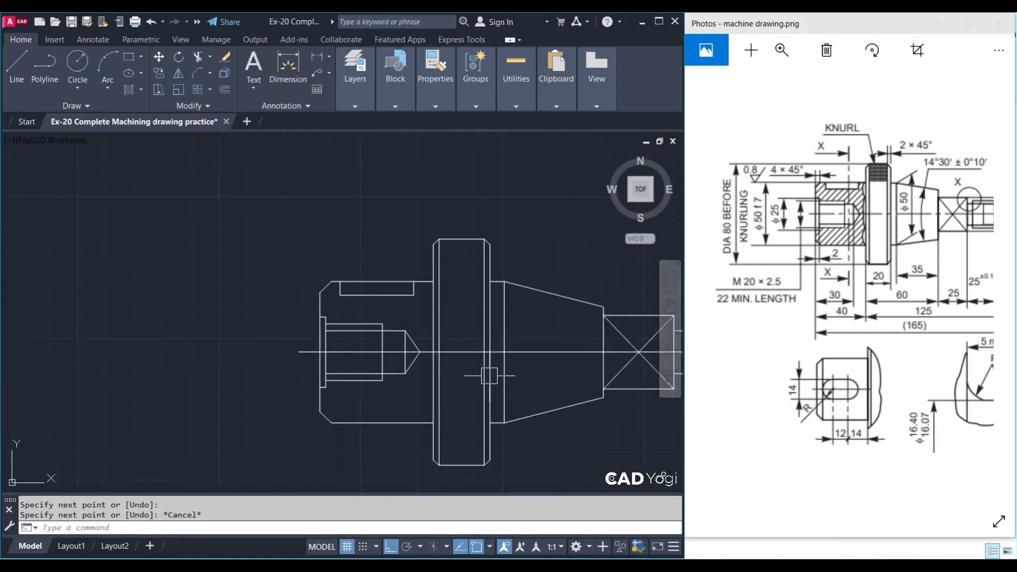
middle_drag(489, 376, 489, 353)
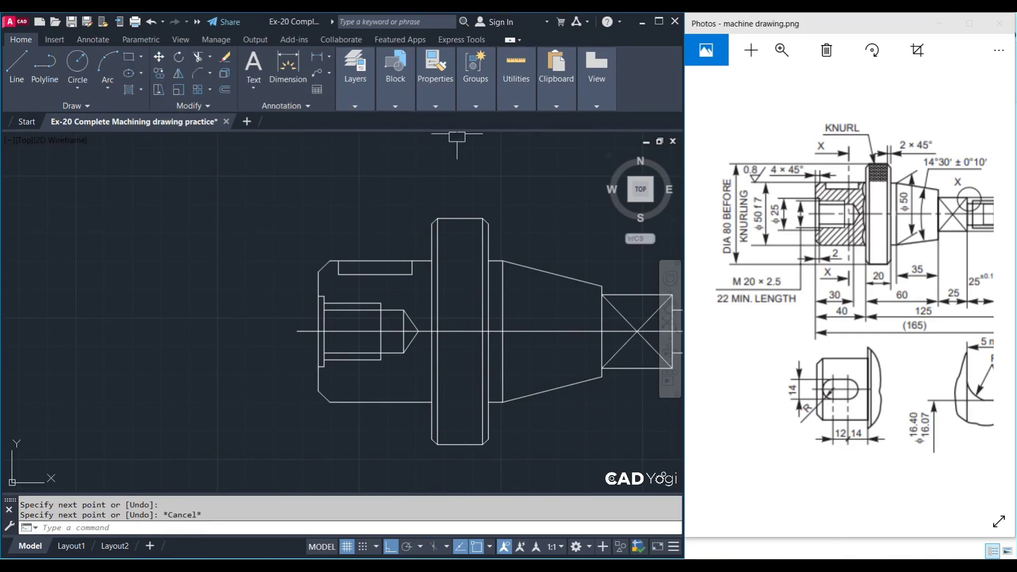
text(h)
key(Escape)
Hatch both halves of the knurl with the ANSI37 cross pattern
text(h)
key(Return)
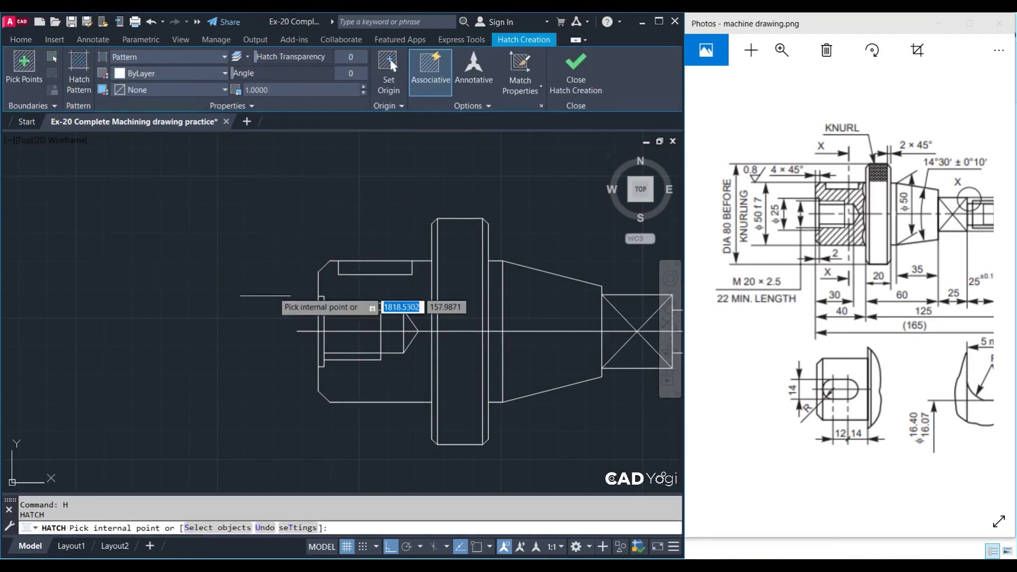
click(461, 266)
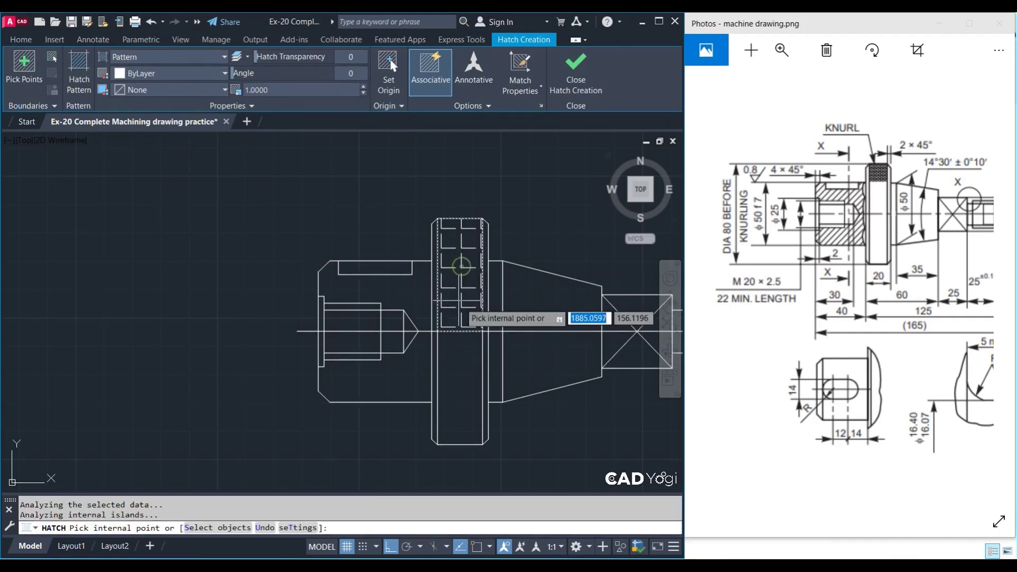
click(458, 376)
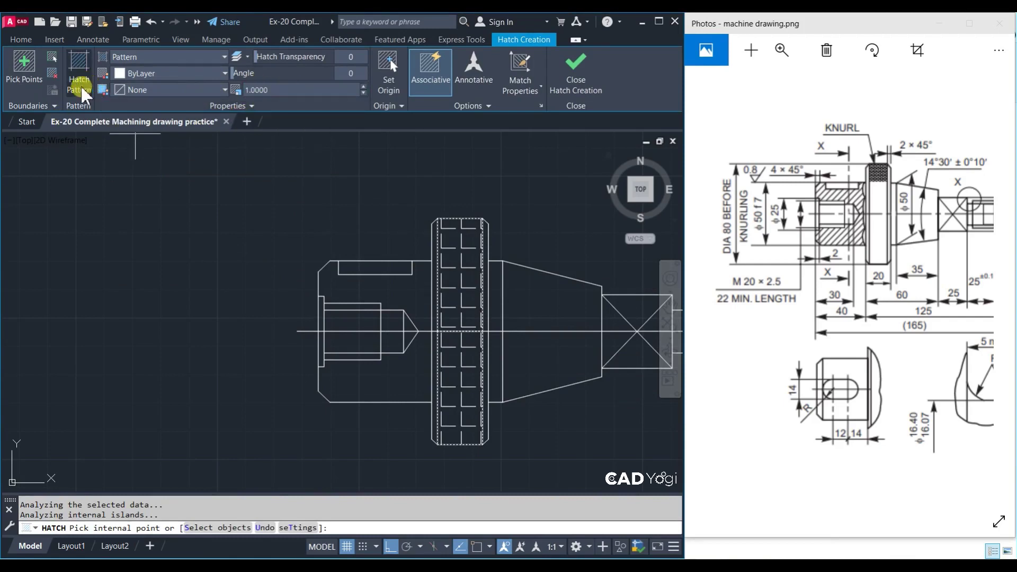
click(84, 68)
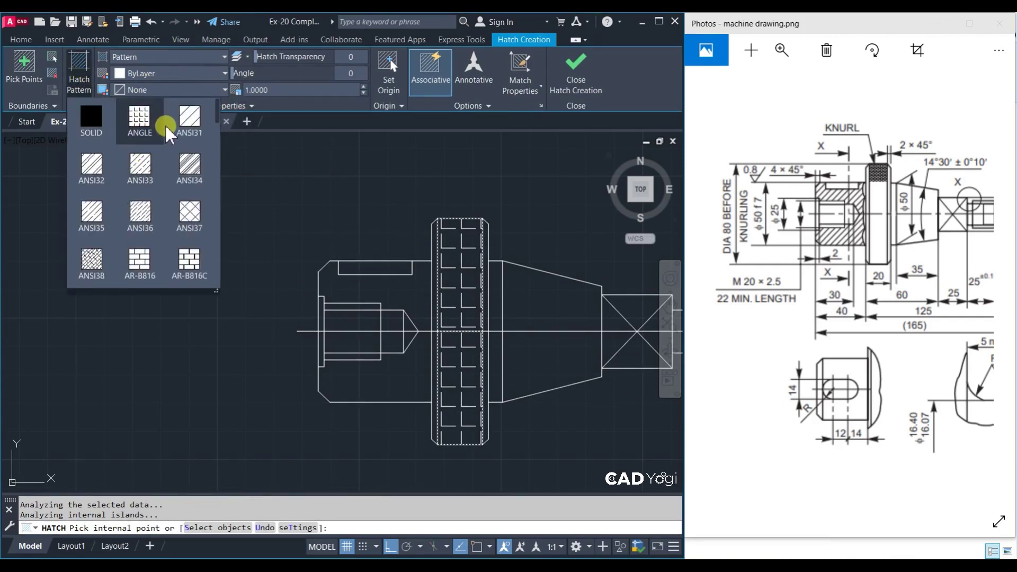
click(188, 214)
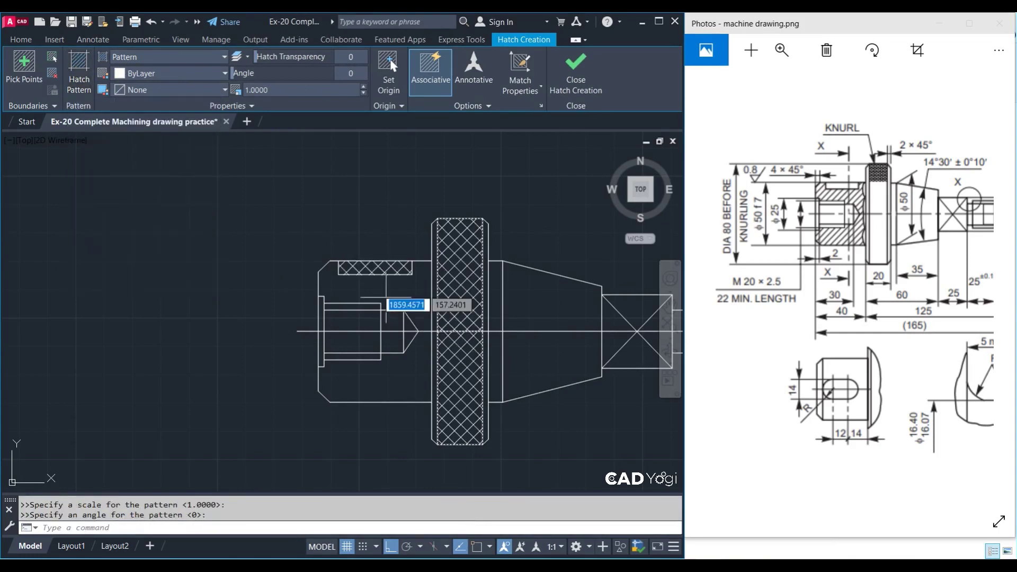
key(Escape)
middle_drag(449, 348, 413, 356)
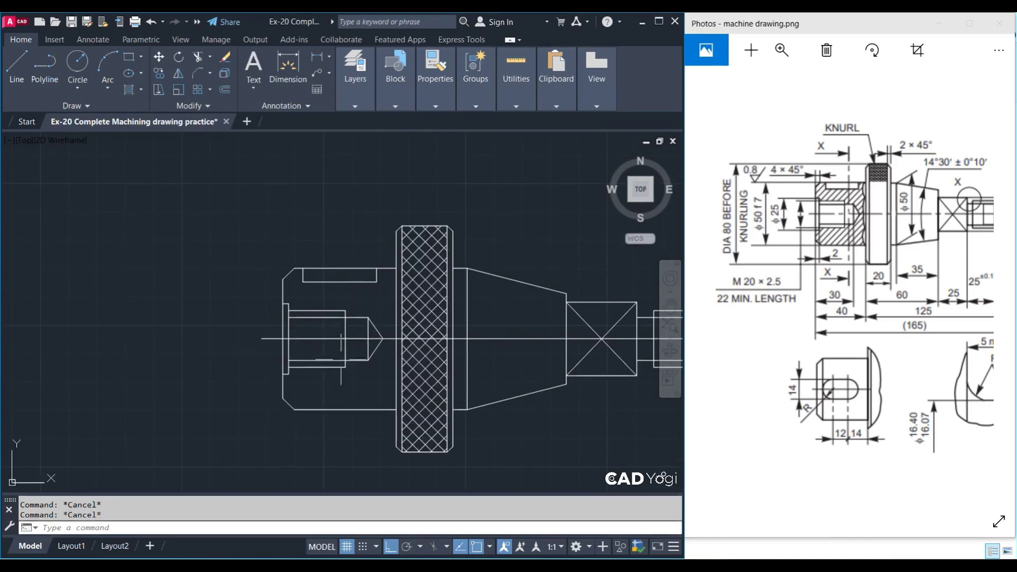
Hatch the shaft's left body section with the ANSI31 diagonal pattern
text(hatch)
key(Return)
click(75, 98)
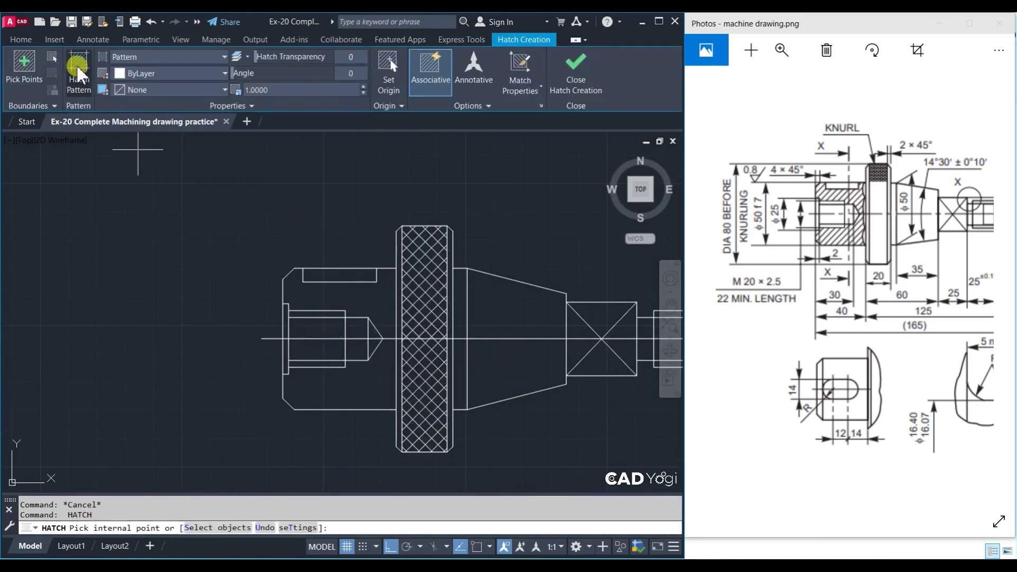
click(190, 127)
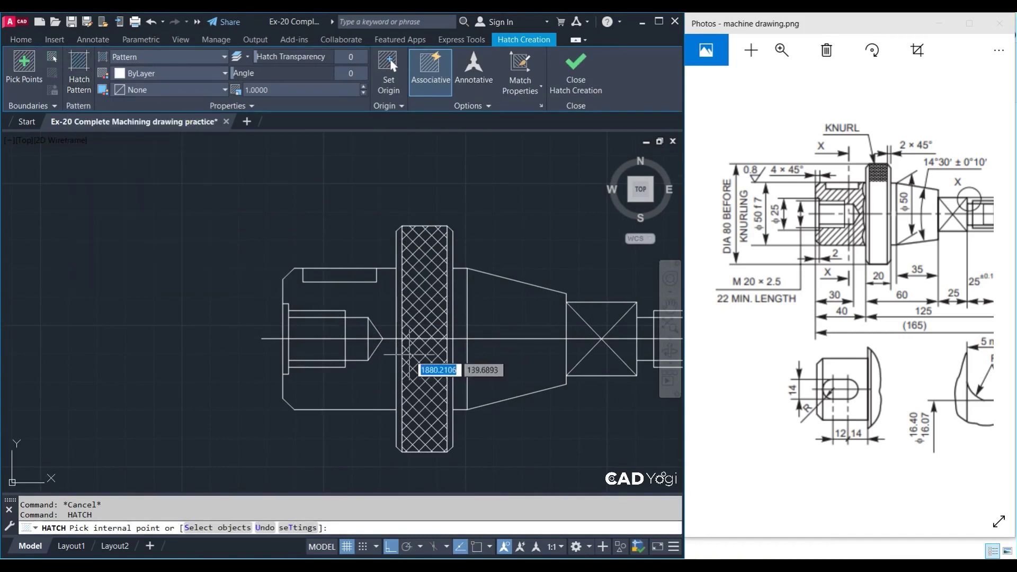
click(379, 329)
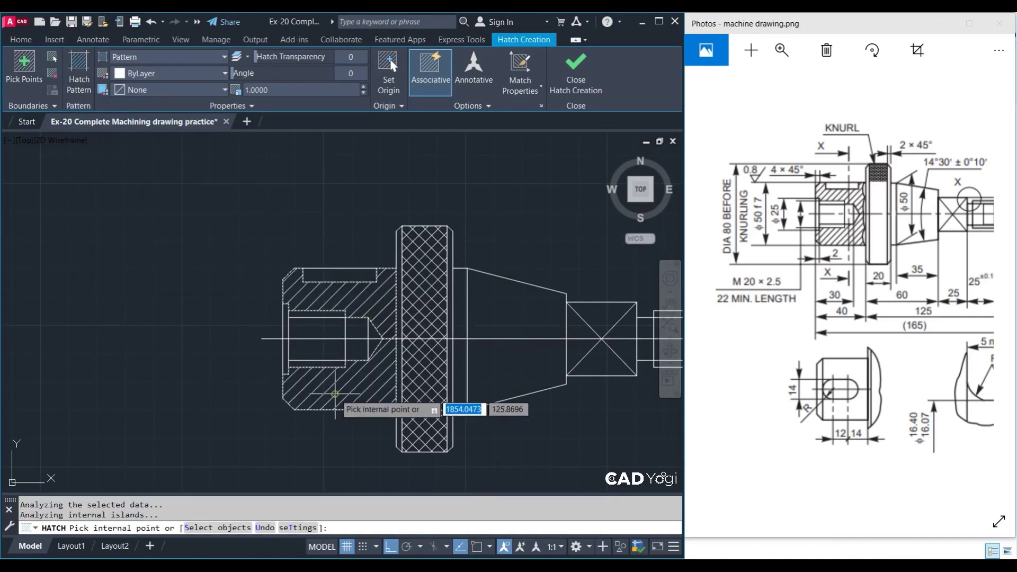
key(Return)
Pan the drawing and reference image to compare section X–X and the dimensioned front view
key(Escape)
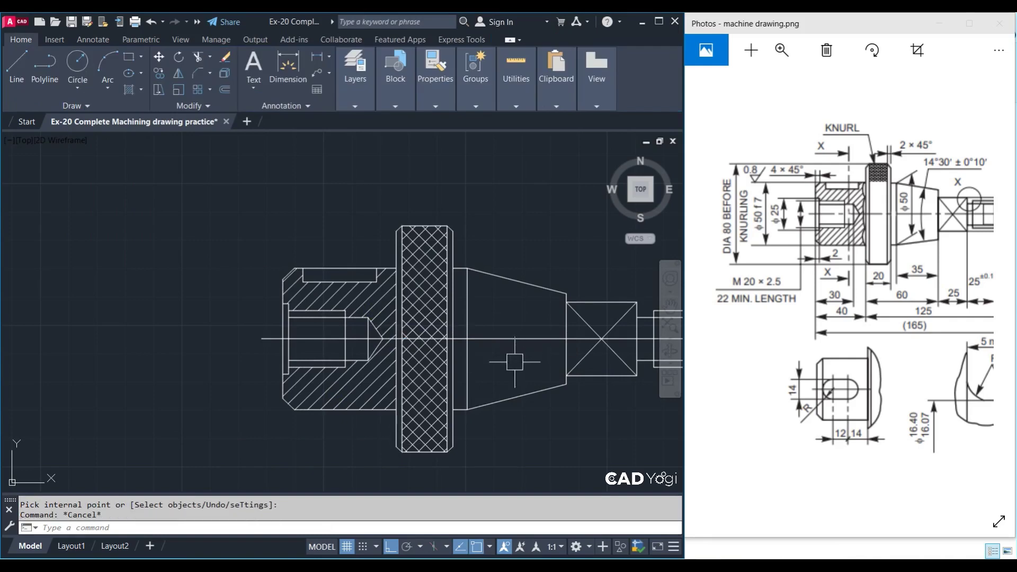
middle_drag(496, 373, 326, 367)
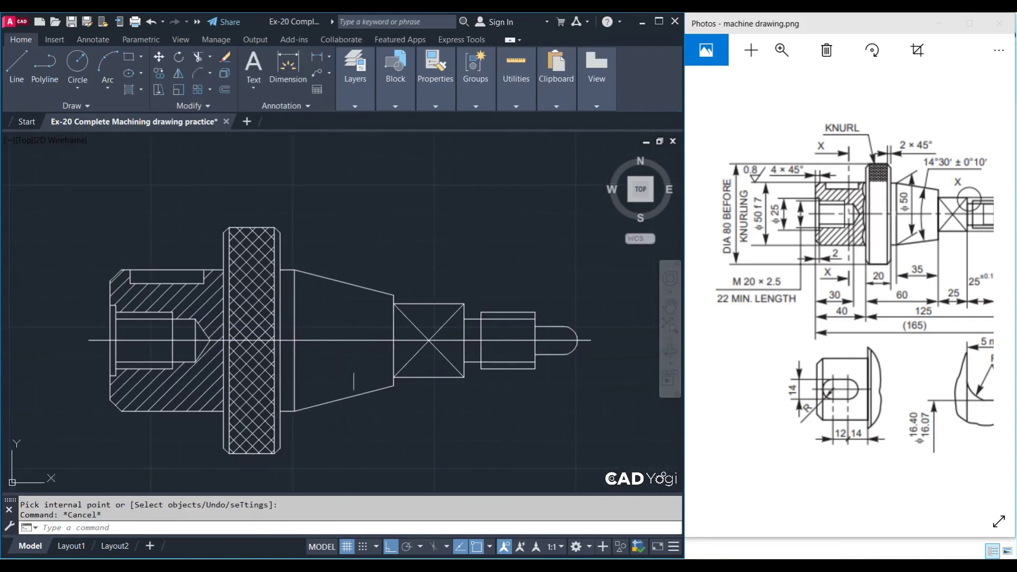
middle_drag(447, 373, 295, 370)
click(933, 284)
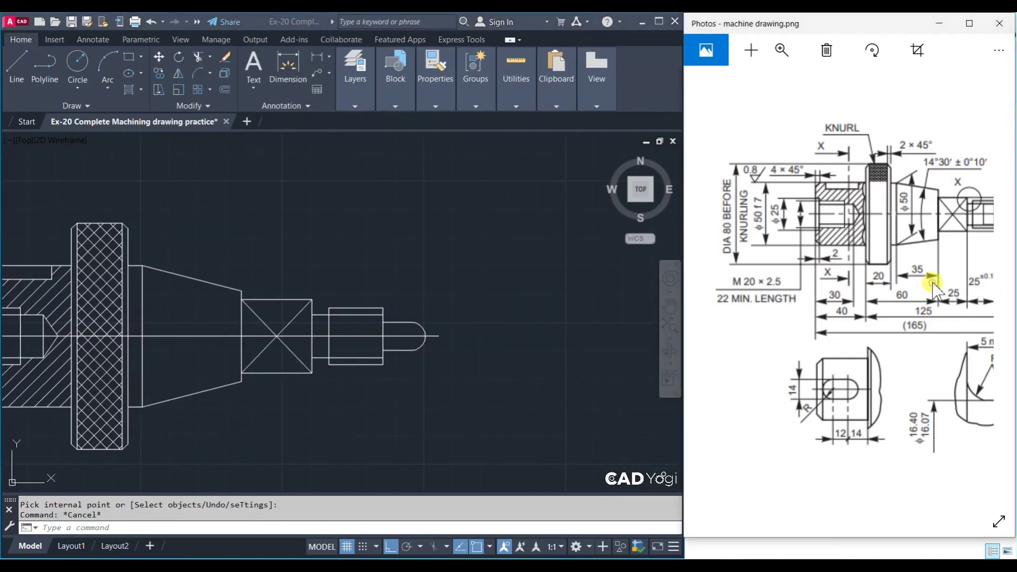
drag(917, 285, 817, 284)
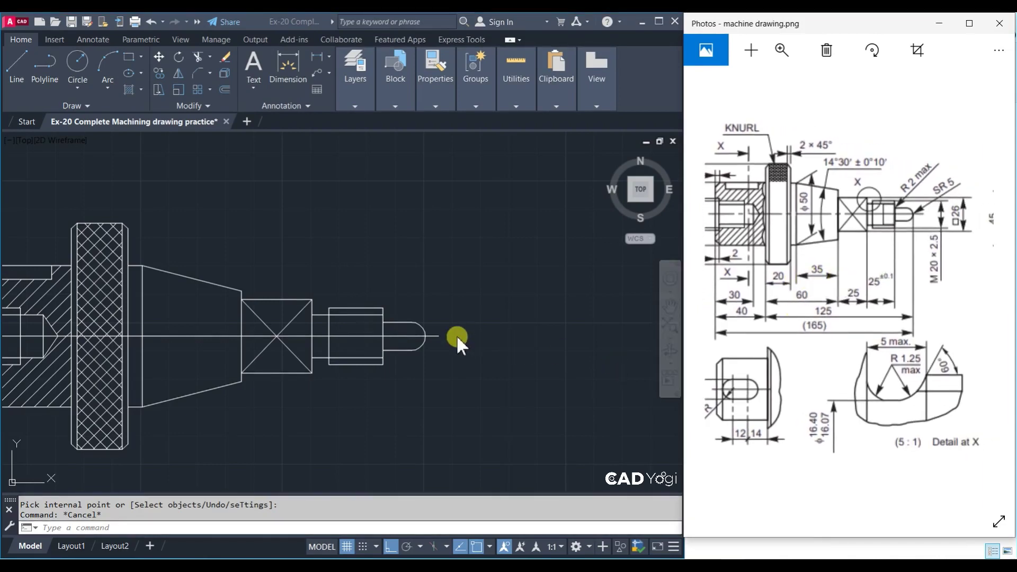
drag(841, 360, 869, 313)
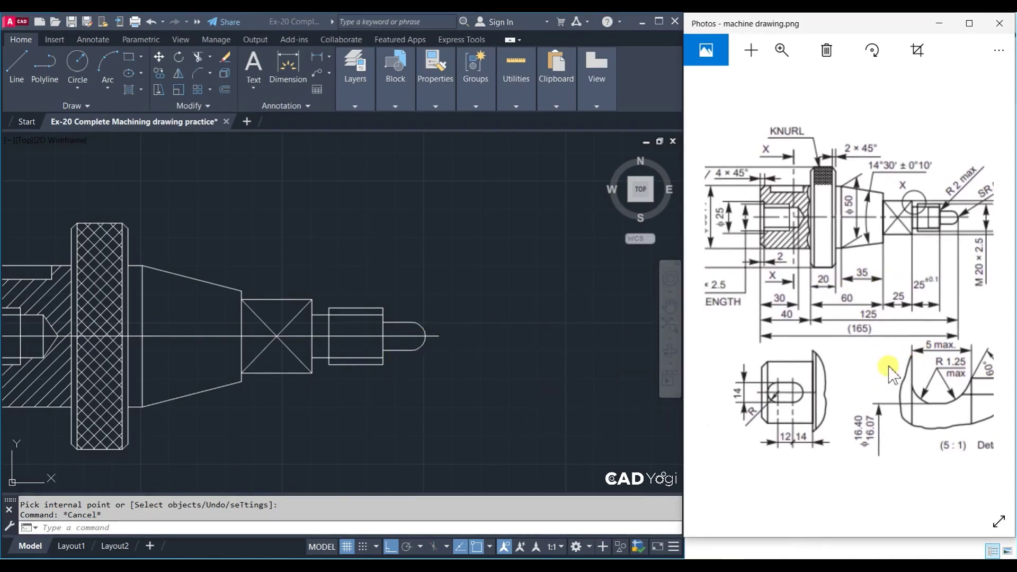
mouse_move(833, 276)
mouse_down()
mouse_move(898, 279)
mouse_move(871, 283)
mouse_up()
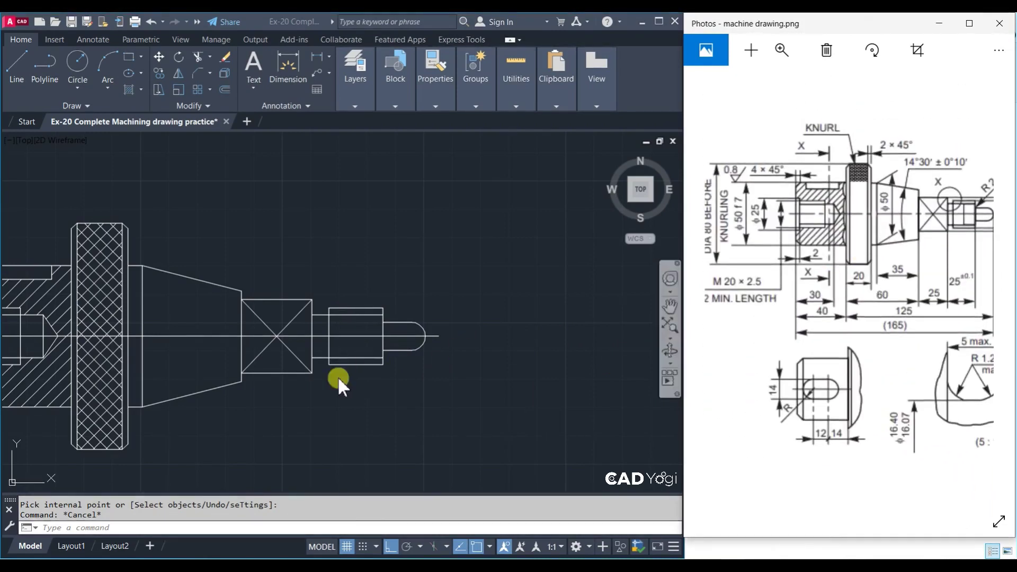
scroll(545, 364, down, 2)
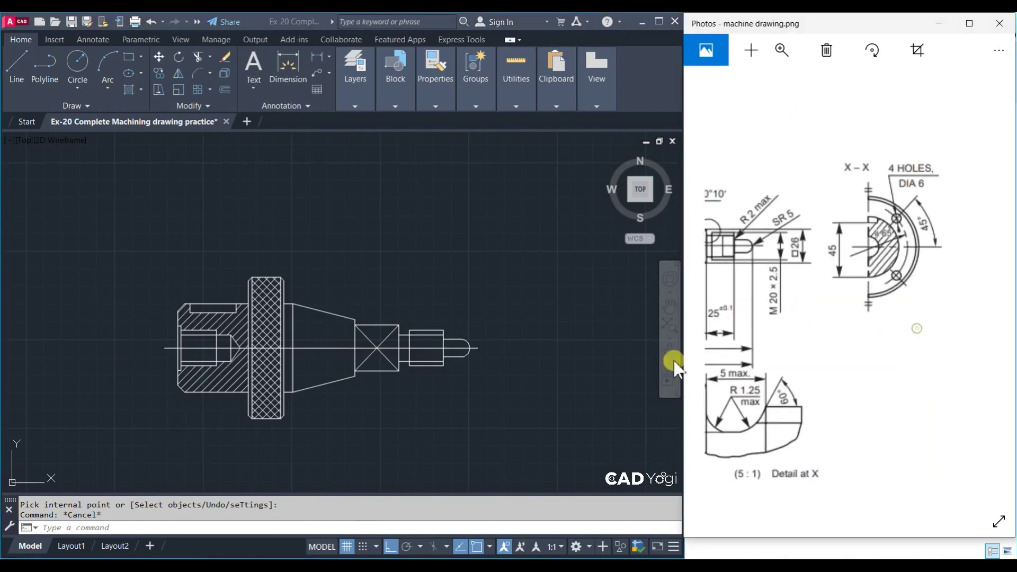
drag(889, 323, 888, 291)
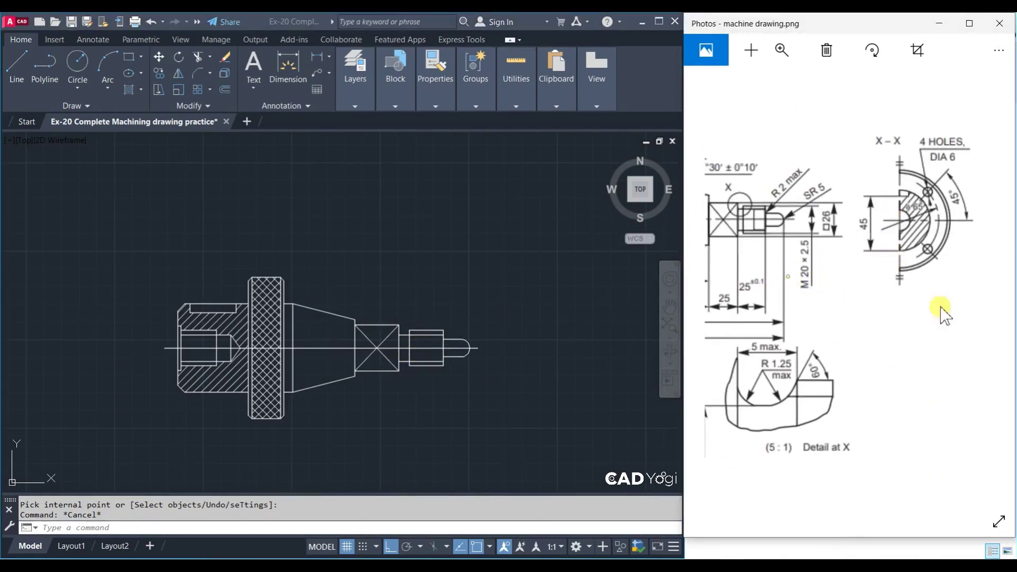
drag(747, 315, 942, 315)
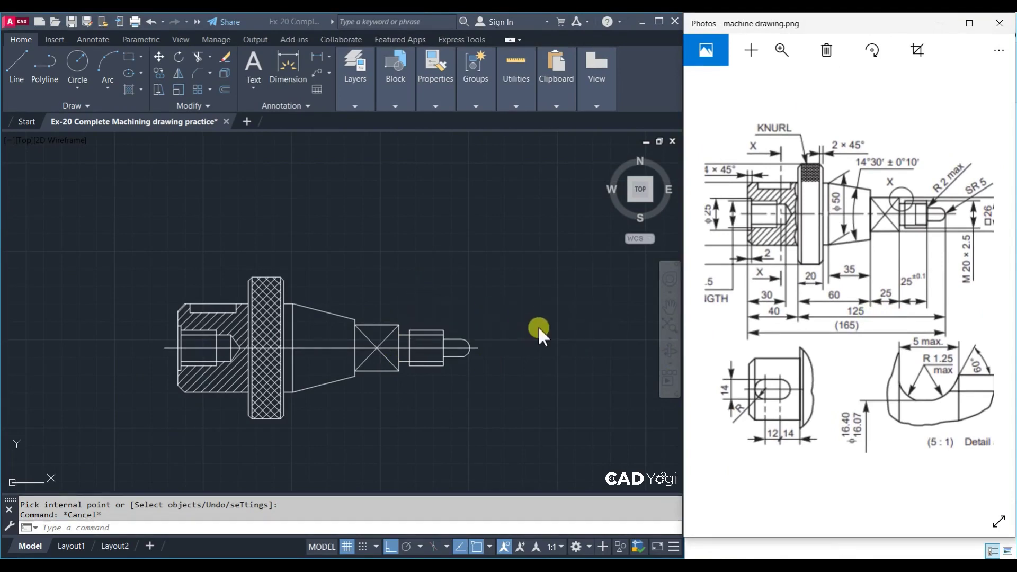
scroll(295, 331, up, 2)
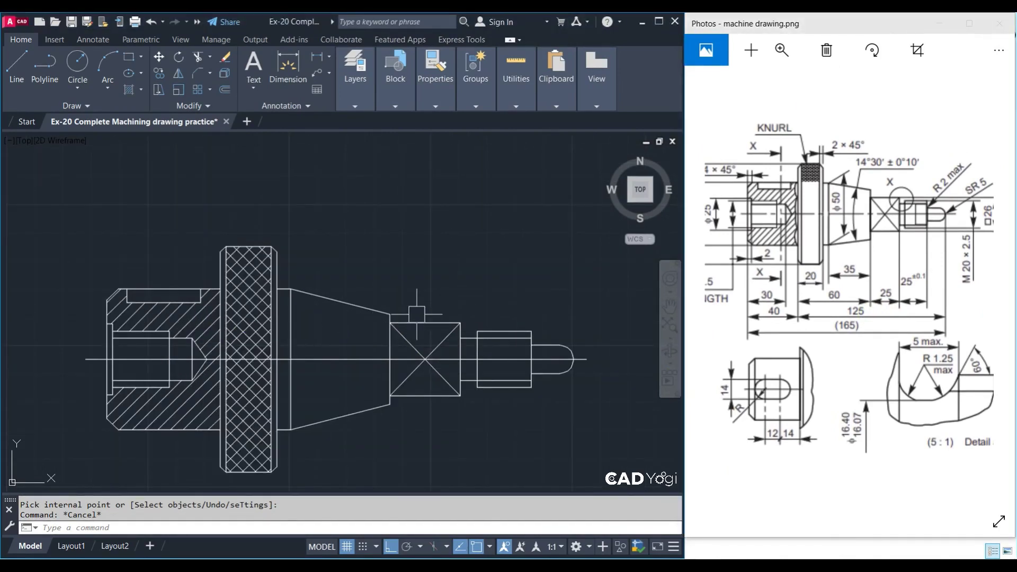
Draw a 68.37-long vertical line through the shaft's hatched left section
scroll(201, 318, up, 1)
text(l)
key(Return)
scroll(246, 278, up, 4)
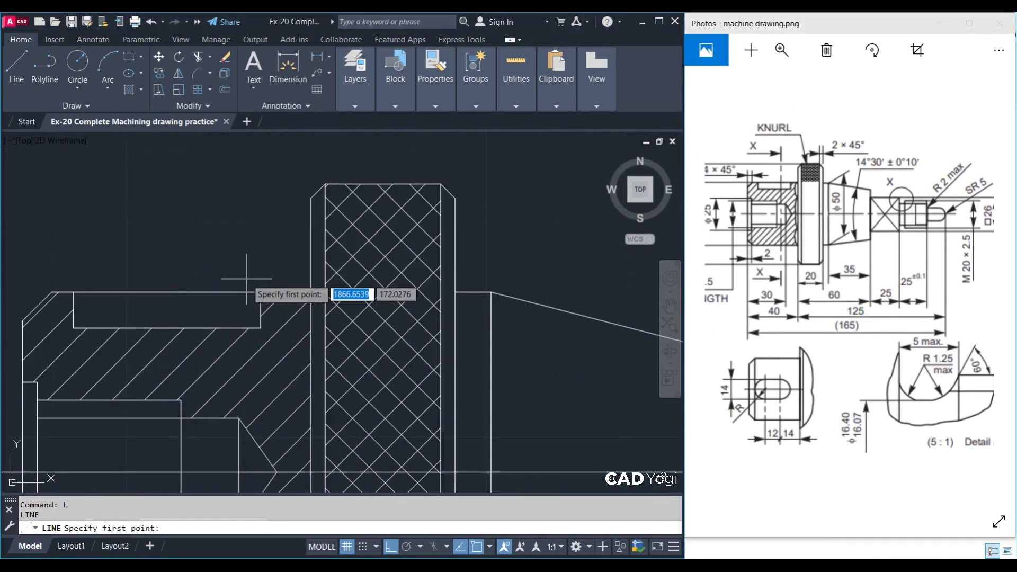
scroll(246, 278, down, 2)
scroll(363, 266, up, 2)
scroll(349, 169, up, 1)
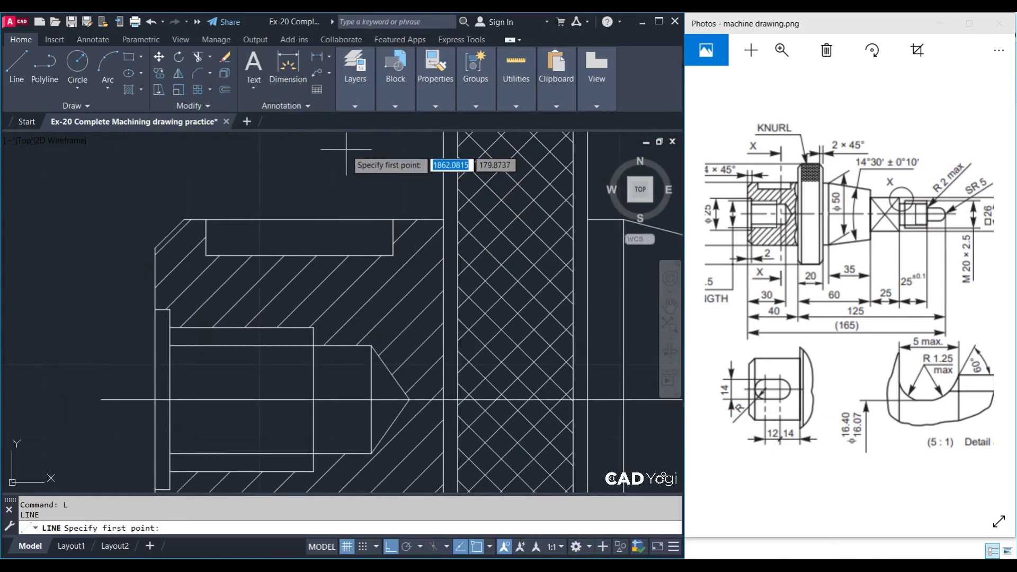
scroll(295, 336, down, 2)
click(364, 159)
middle_drag(376, 318, 393, 342)
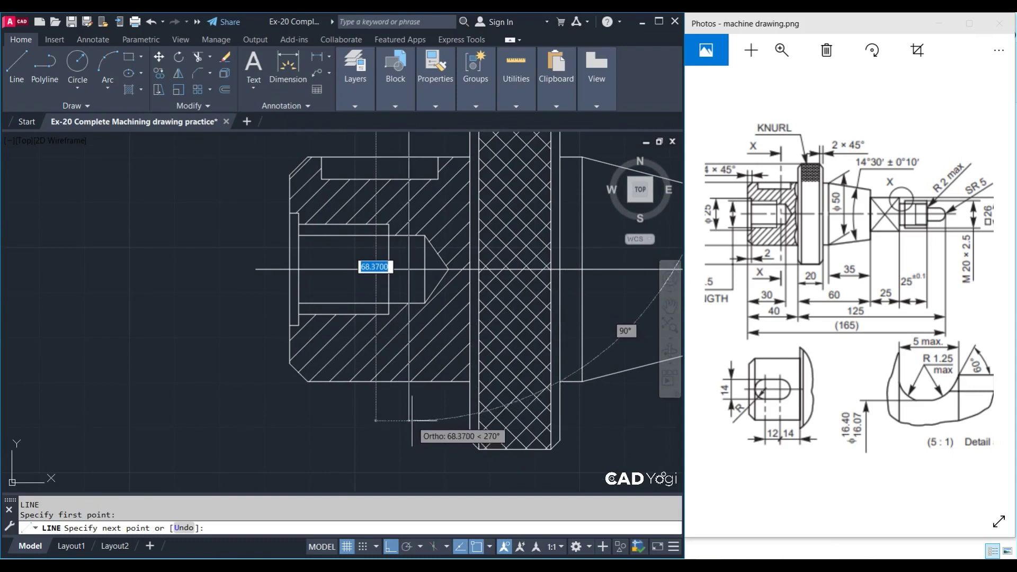
click(411, 420)
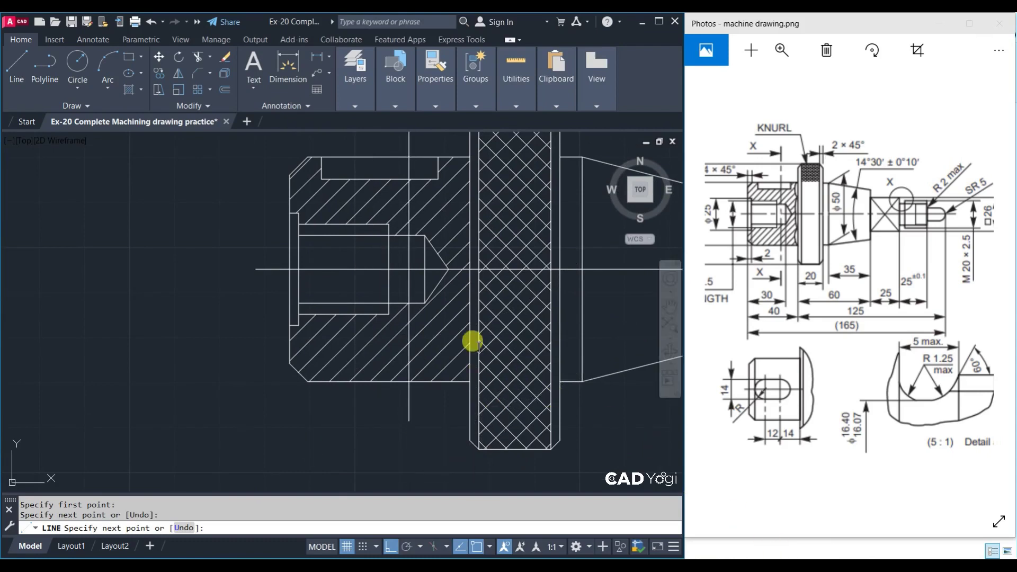
key(Escape)
scroll(474, 342, down, 2)
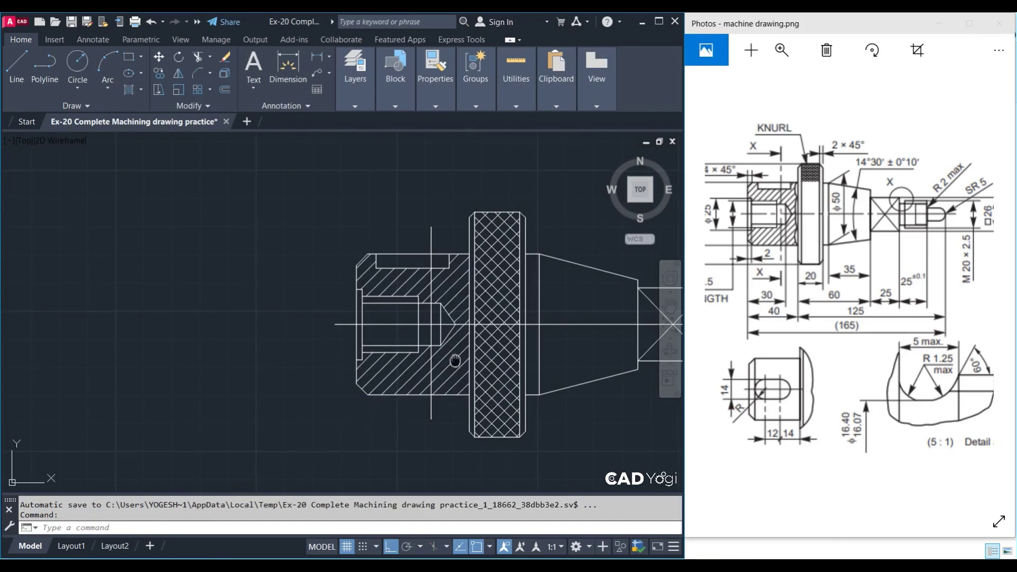
middle_drag(456, 360, 452, 366)
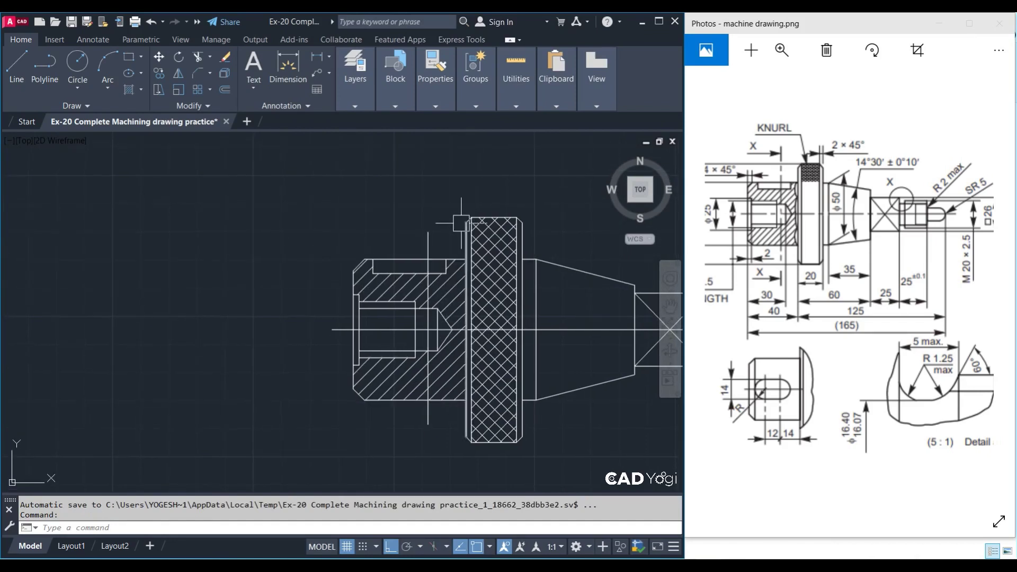
Give the new vertical line the CENTER linetype
click(424, 238)
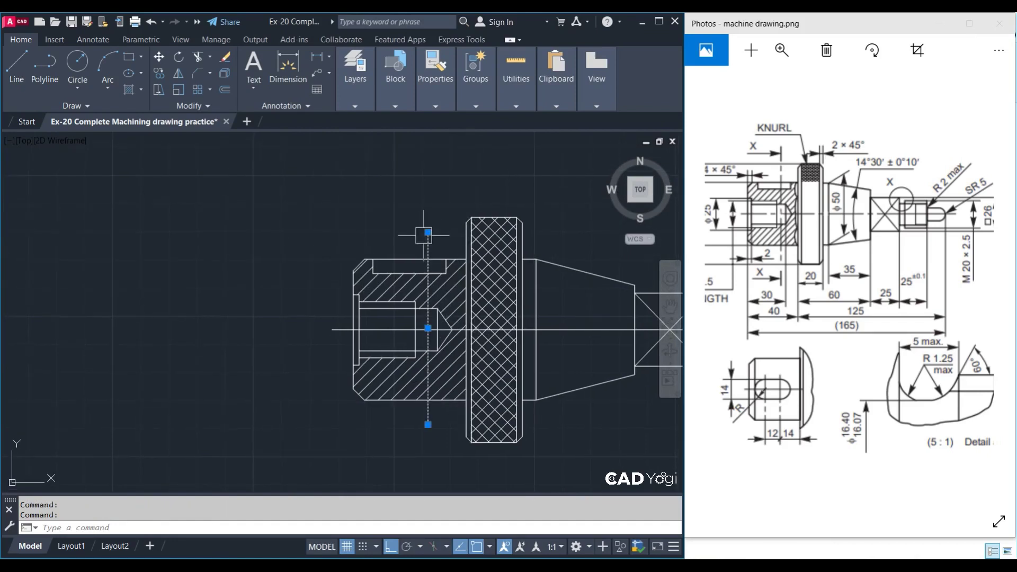
click(348, 101)
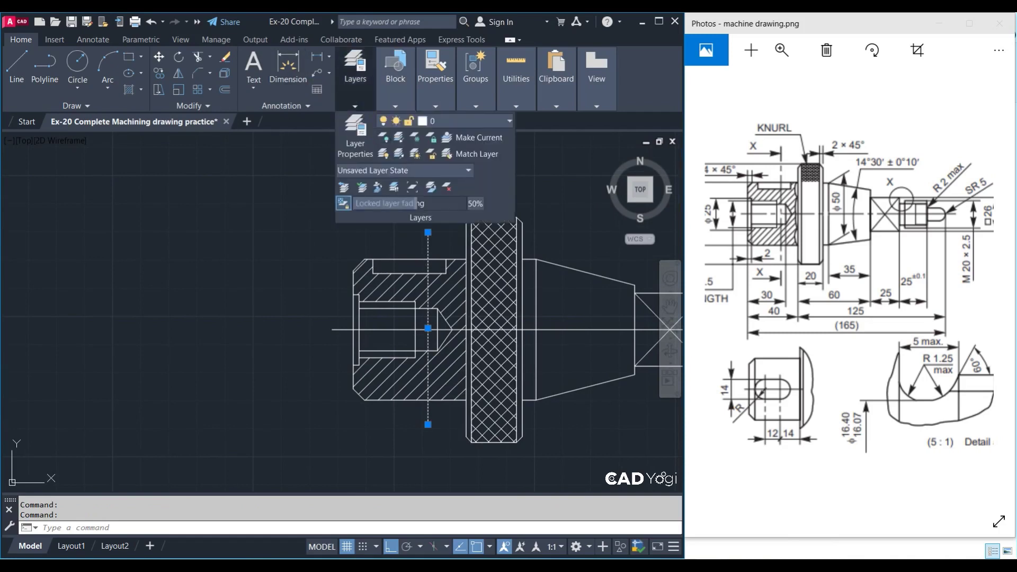
click(427, 176)
click(431, 94)
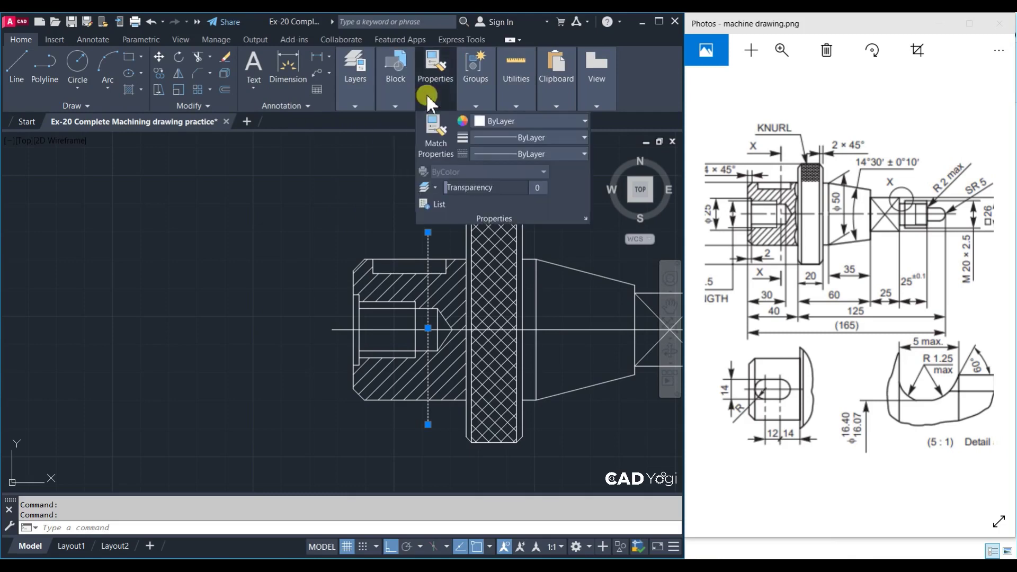
click(497, 150)
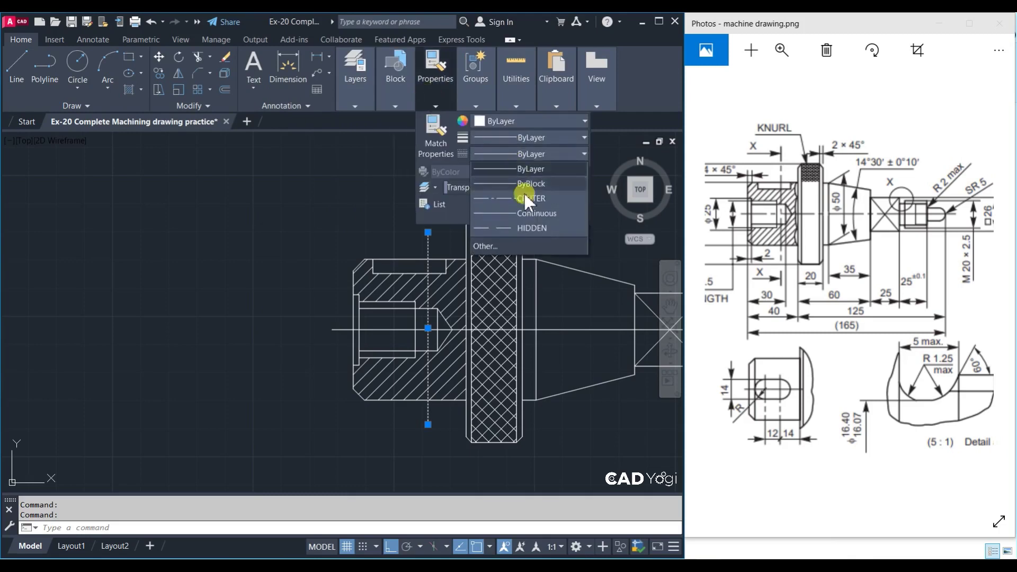
click(519, 199)
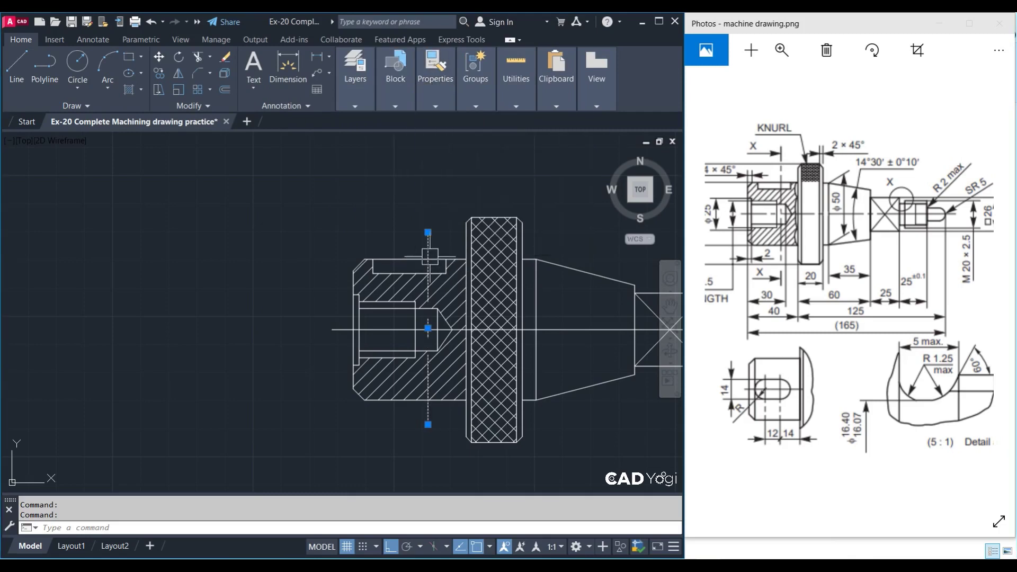
Set the centre line's linetype scale to 0.5 in Properties
right_click(420, 248)
click(501, 534)
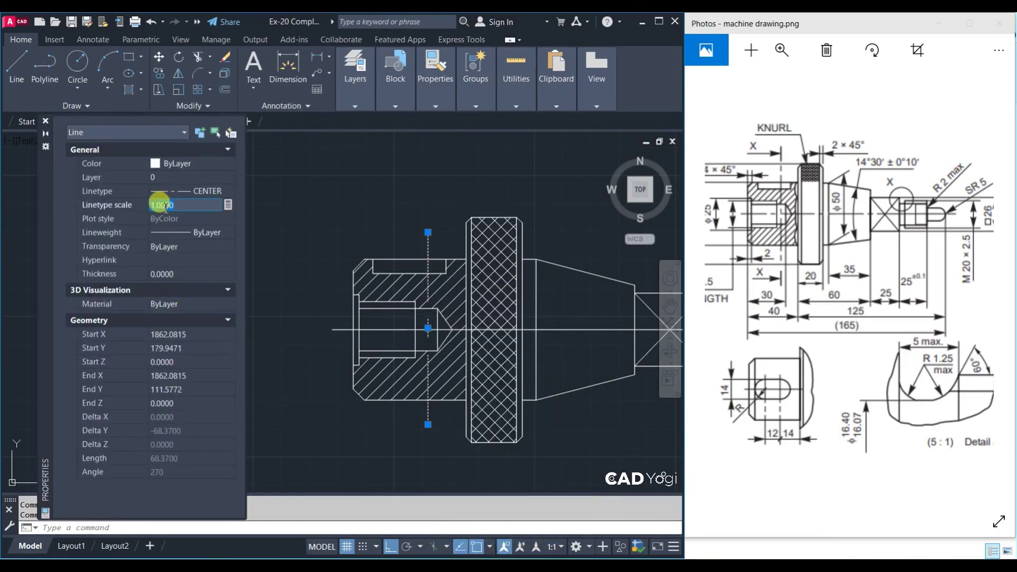
key(Return)
key(Escape)
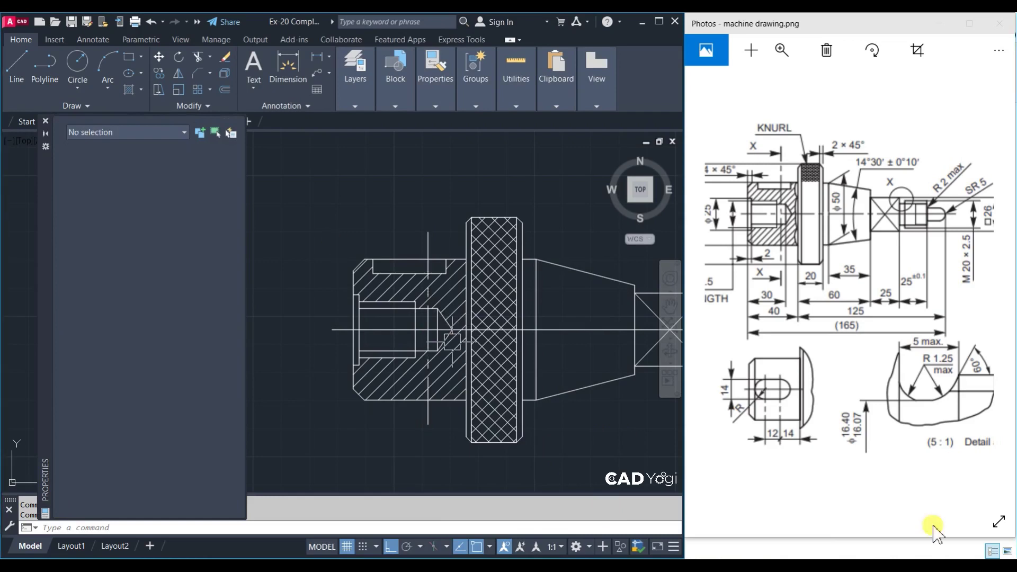
click(45, 122)
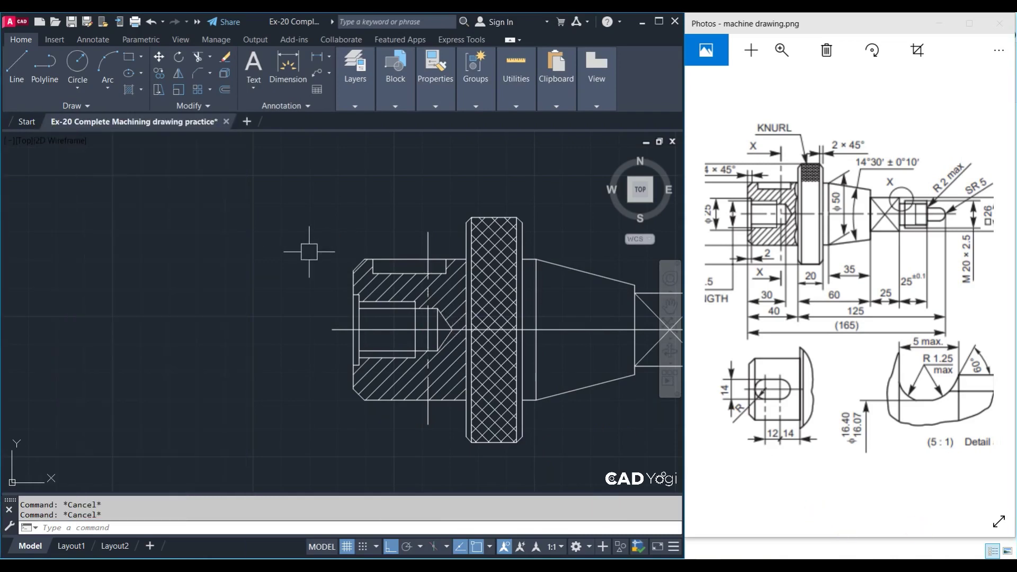
Draw a short quick leader running left from the top of the new centre line
text(LE)
key(Return)
scroll(440, 254, up, 2)
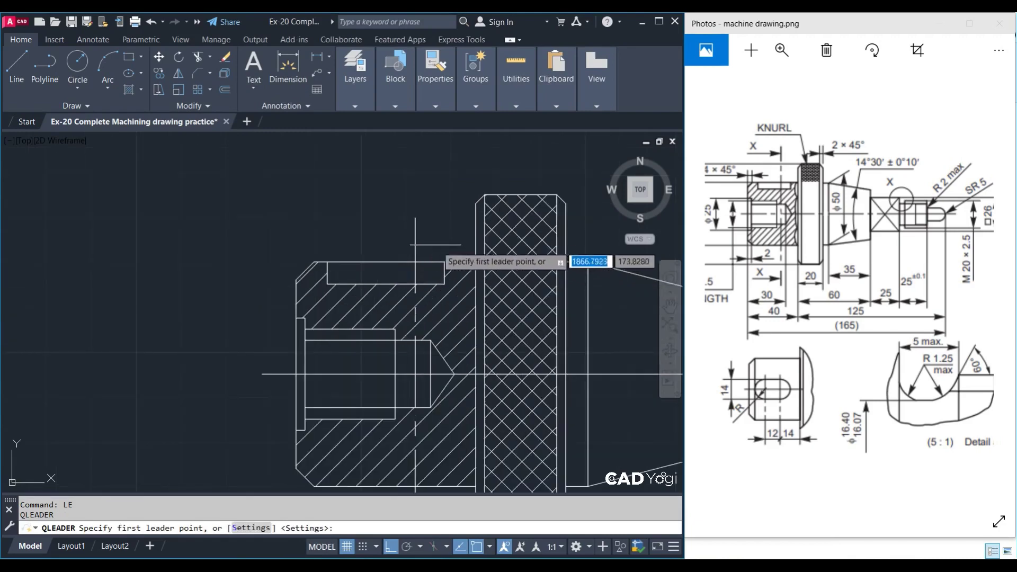
click(415, 232)
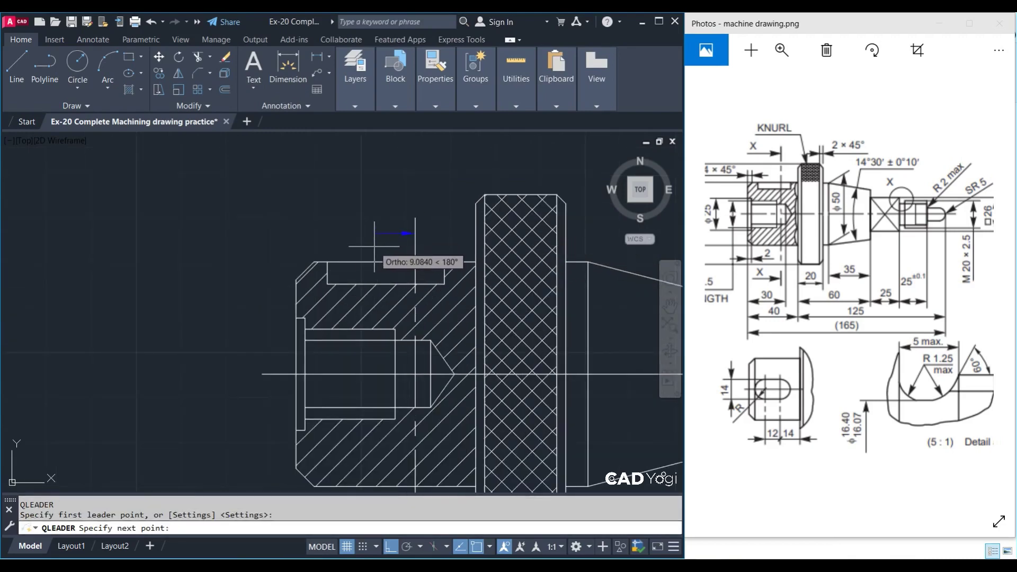
click(374, 247)
key(Escape)
Give the leader a Yellow dimension line and arrow size 5, and lengthen it leftward
click(393, 233)
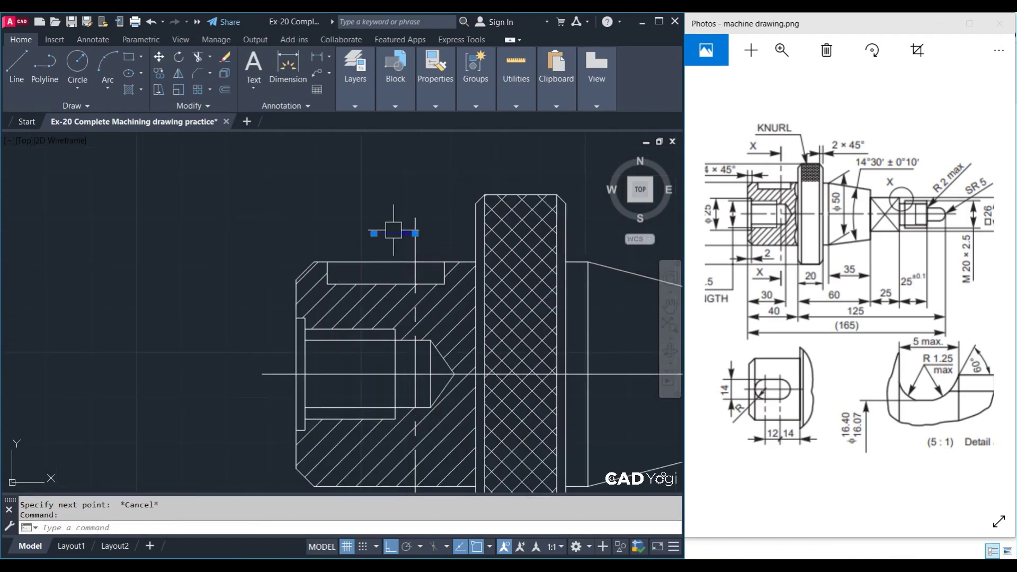
right_click(394, 232)
click(459, 522)
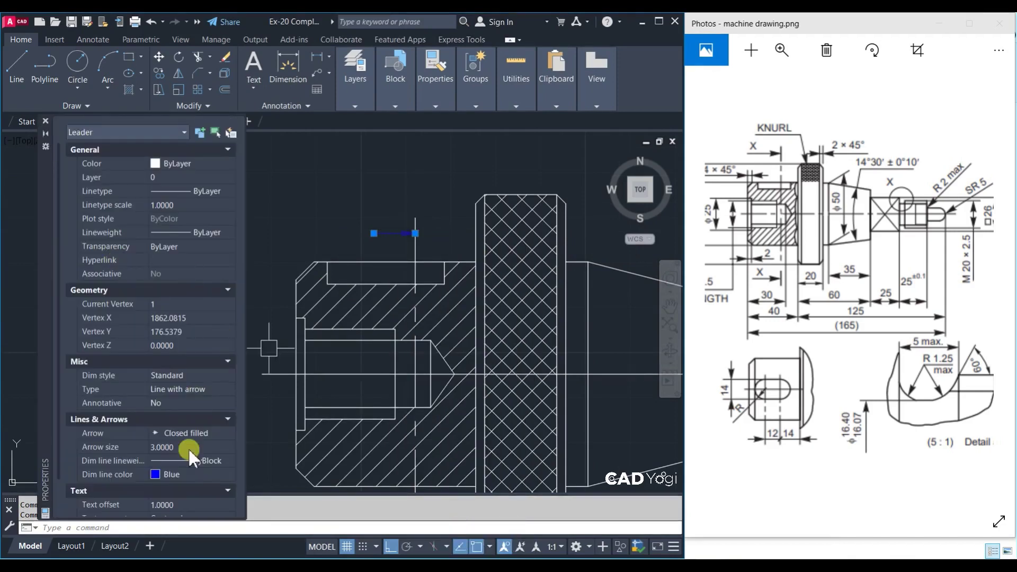
click(178, 472)
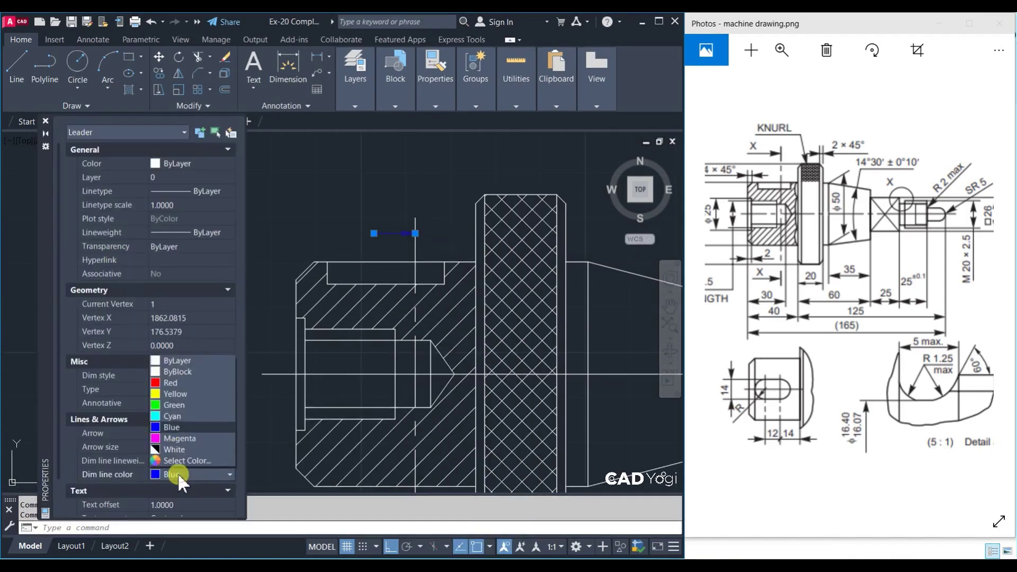
click(173, 394)
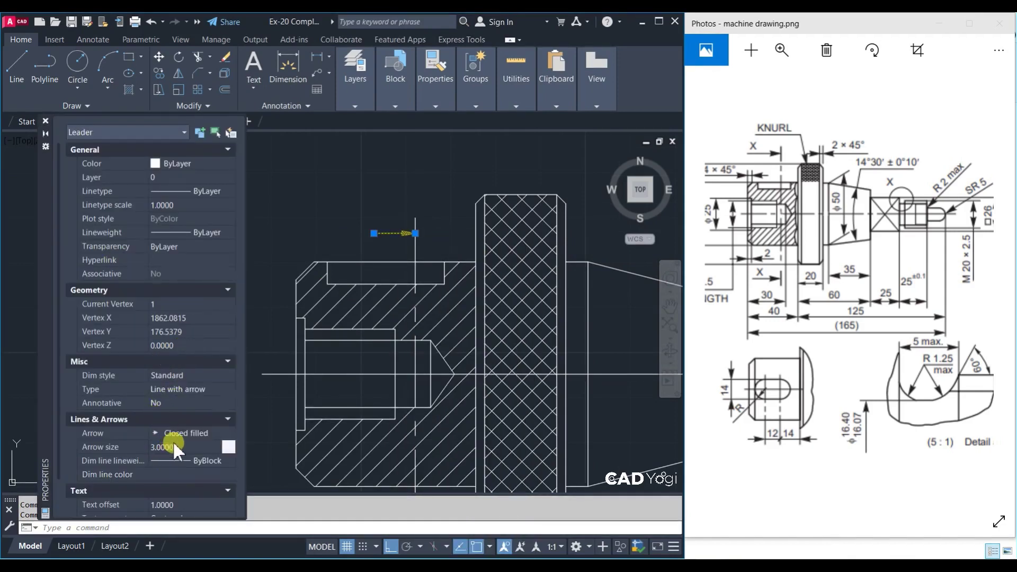
text(5.0000)
click(175, 460)
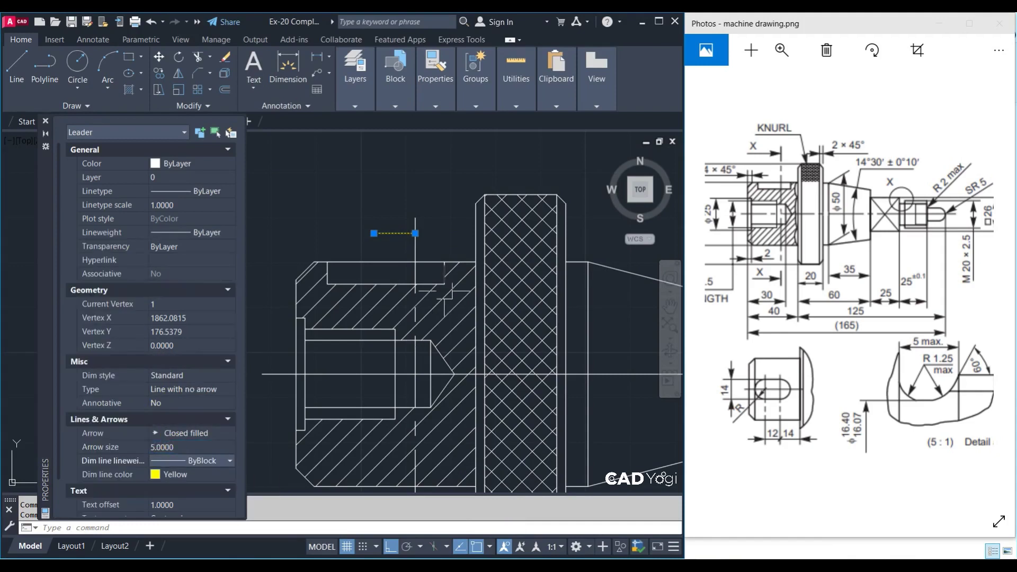
click(374, 233)
key(Escape)
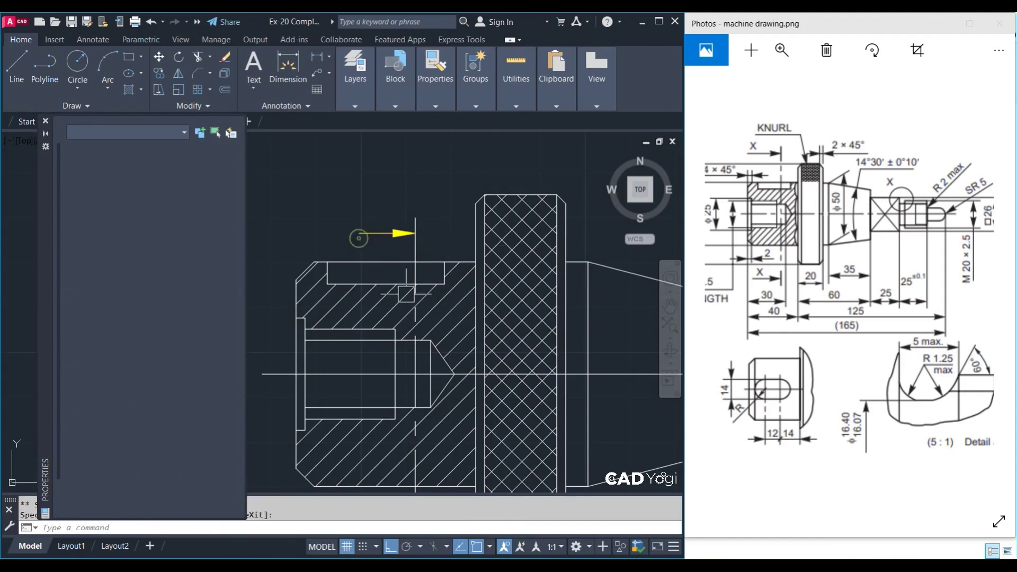
Begin a multiline text box just above the leader arrow
scroll(475, 232, down, 2)
scroll(391, 222, up, 2)
text(t)
key(Return)
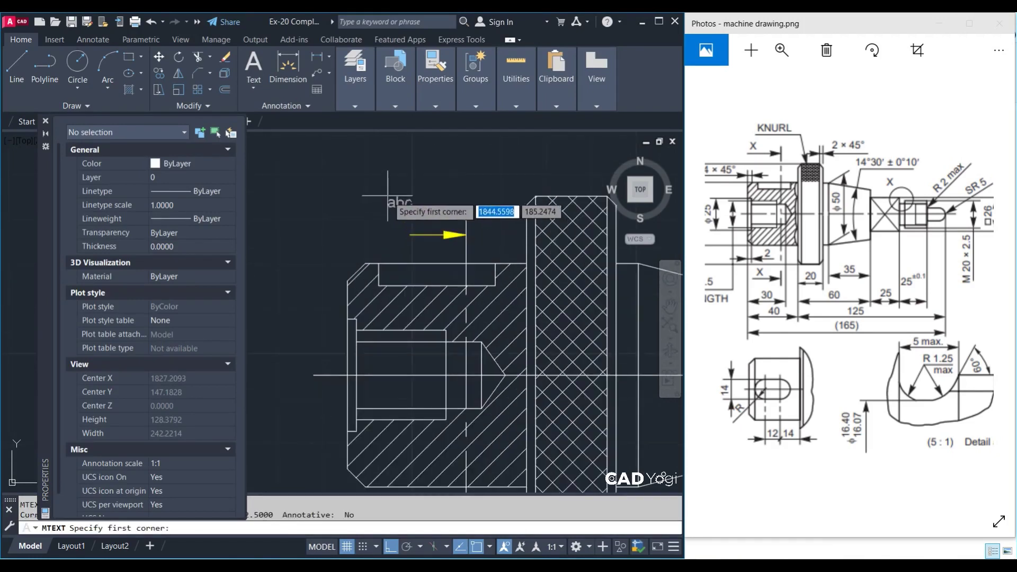
click(424, 225)
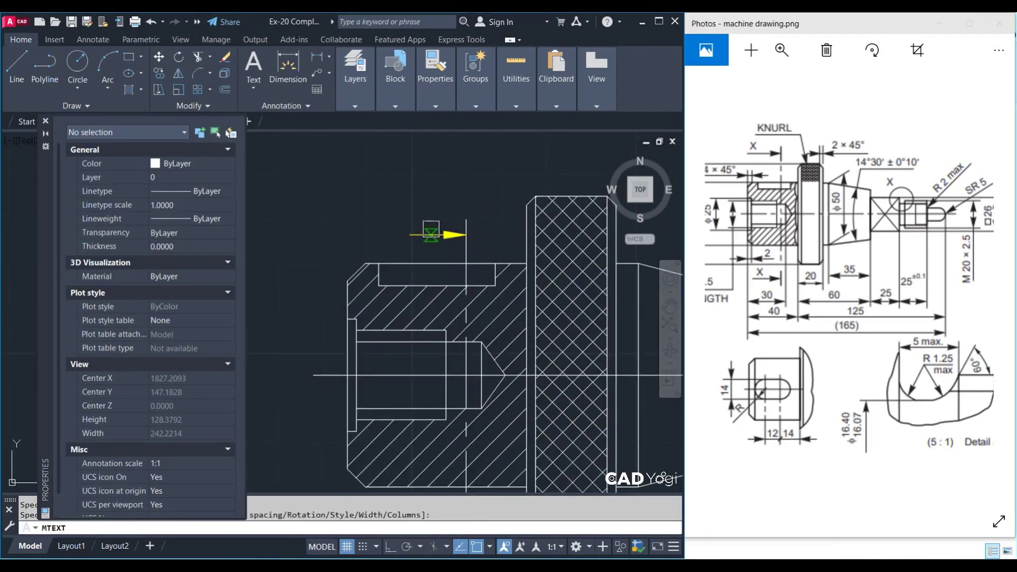
Label the arrow 'X' and move the label slightly lower
click(432, 233)
text(X)
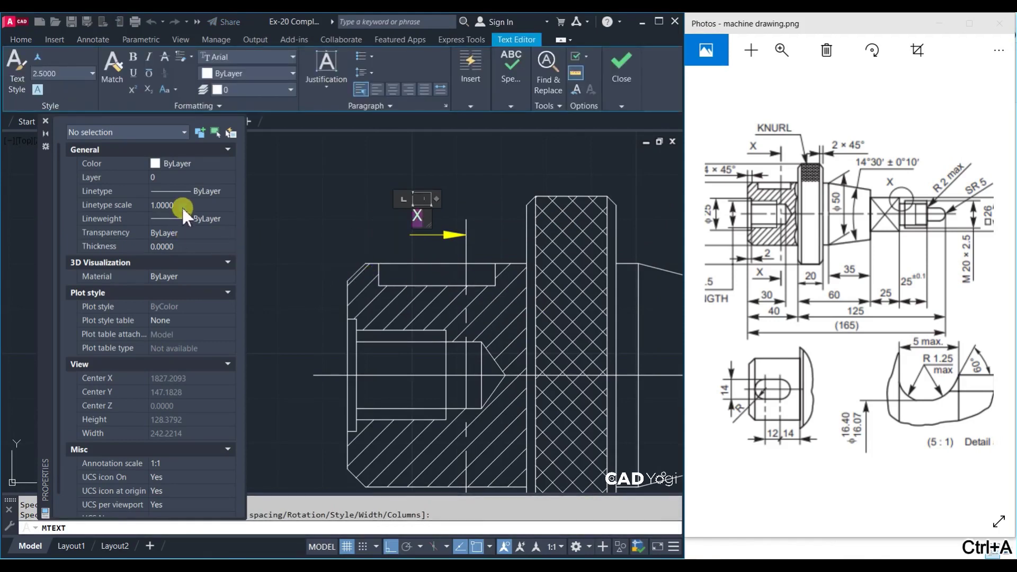
click(331, 246)
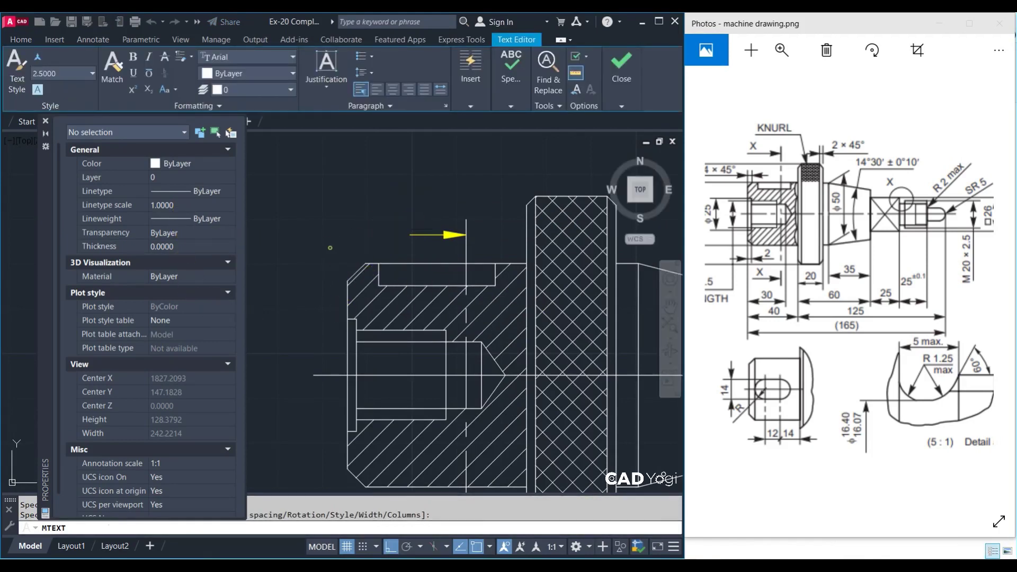
click(418, 213)
scroll(419, 209, up, 3)
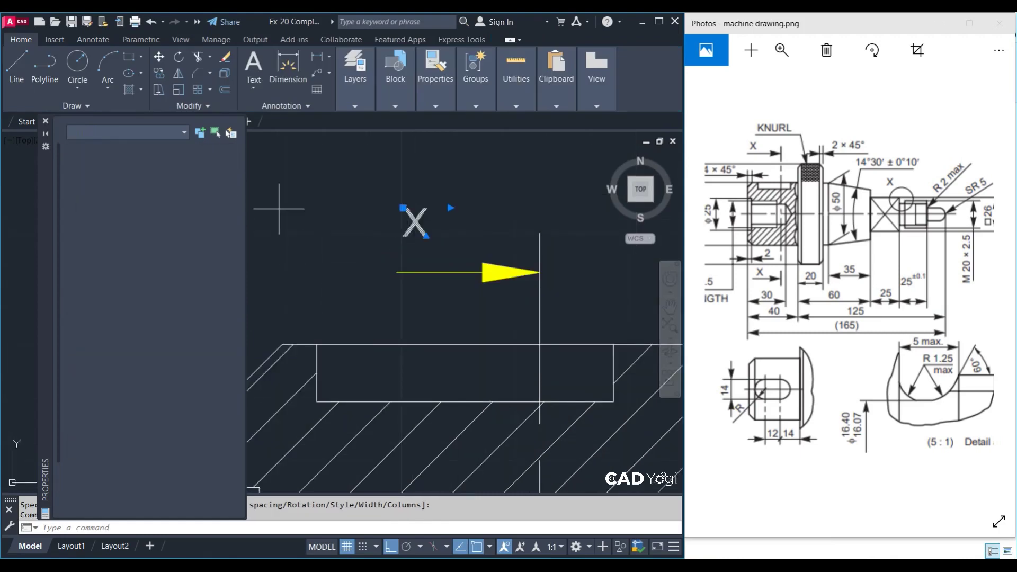
text(m)
key(Return)
click(280, 209)
click(279, 237)
scroll(278, 237, down, 2)
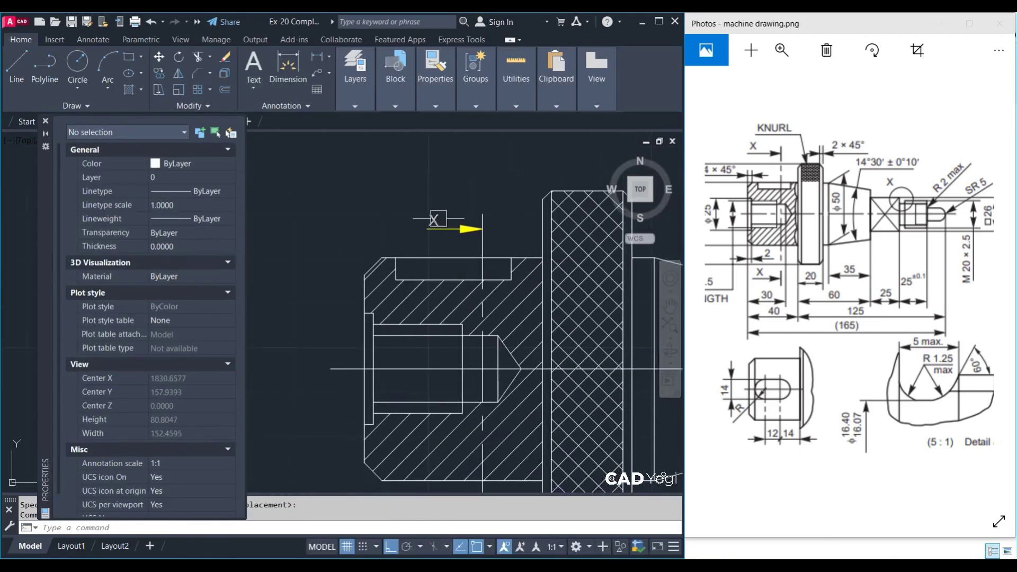
Copy the X label and its arrow to below the sectioned shaft
click(428, 220)
scroll(473, 206, up, 2)
key(space)
key(Escape)
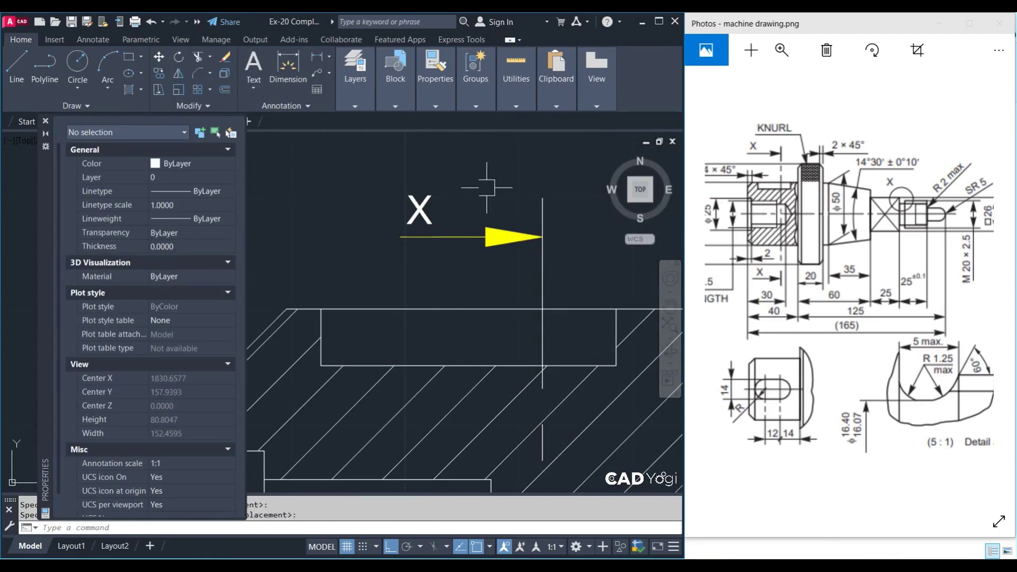
click(481, 186)
click(390, 269)
text(c)
key(Return)
click(459, 237)
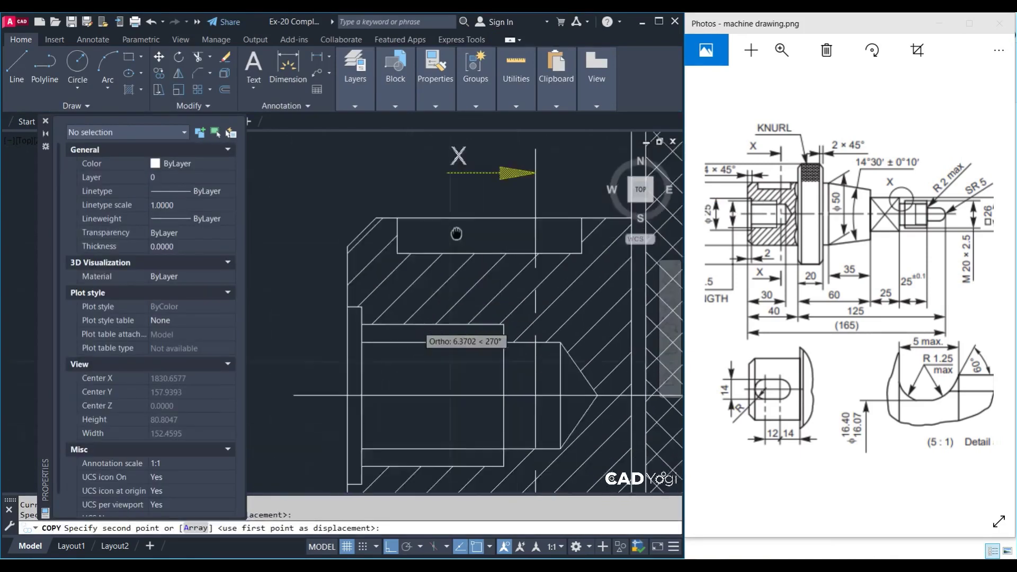
scroll(461, 314, down, 2)
click(487, 455)
key(Escape)
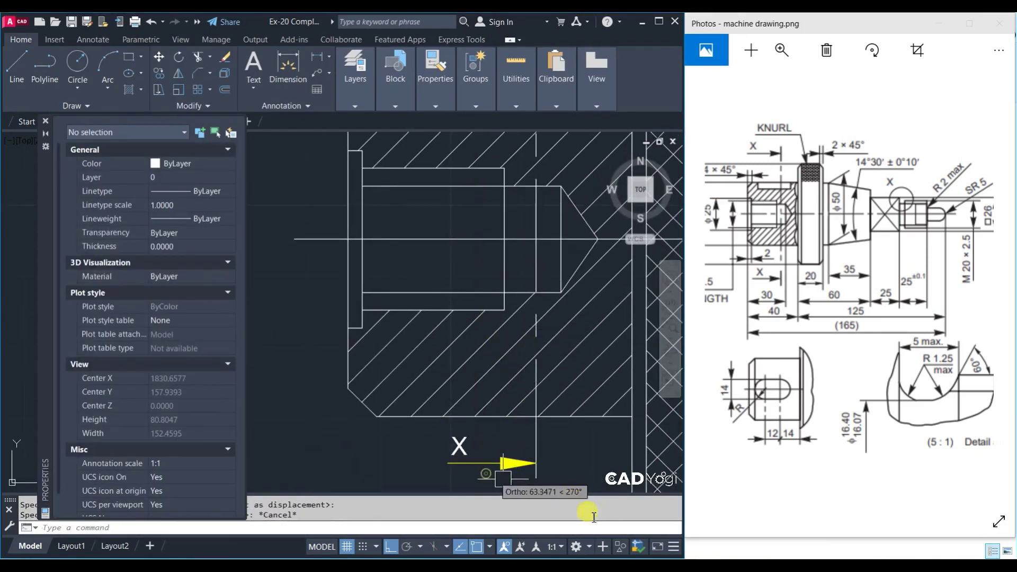
Close the Properties panel and pan to bring the whole shaft into view
scroll(580, 437, down, 2)
middle_drag(579, 437, 547, 437)
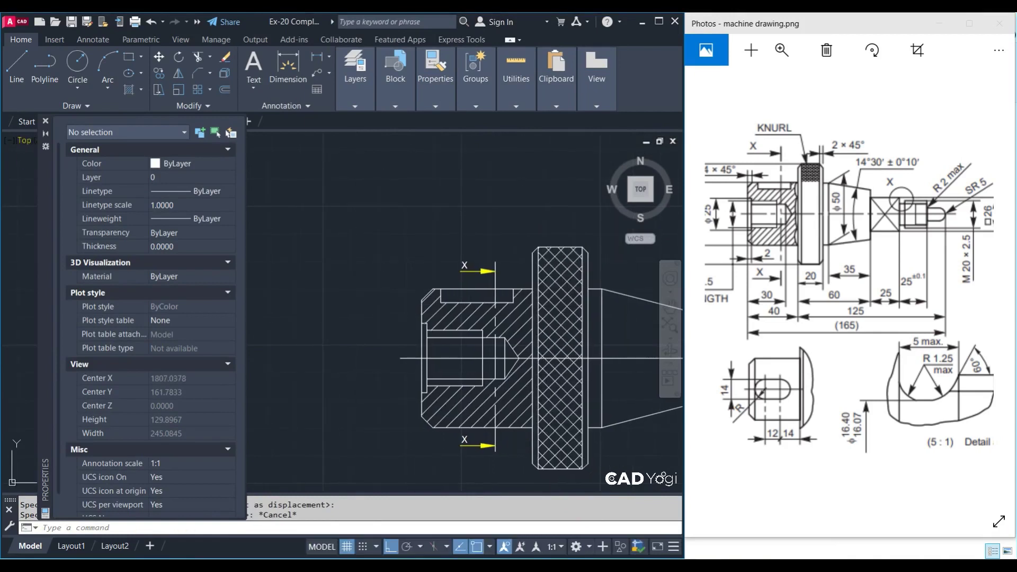
click(46, 121)
middle_drag(529, 350, 297, 341)
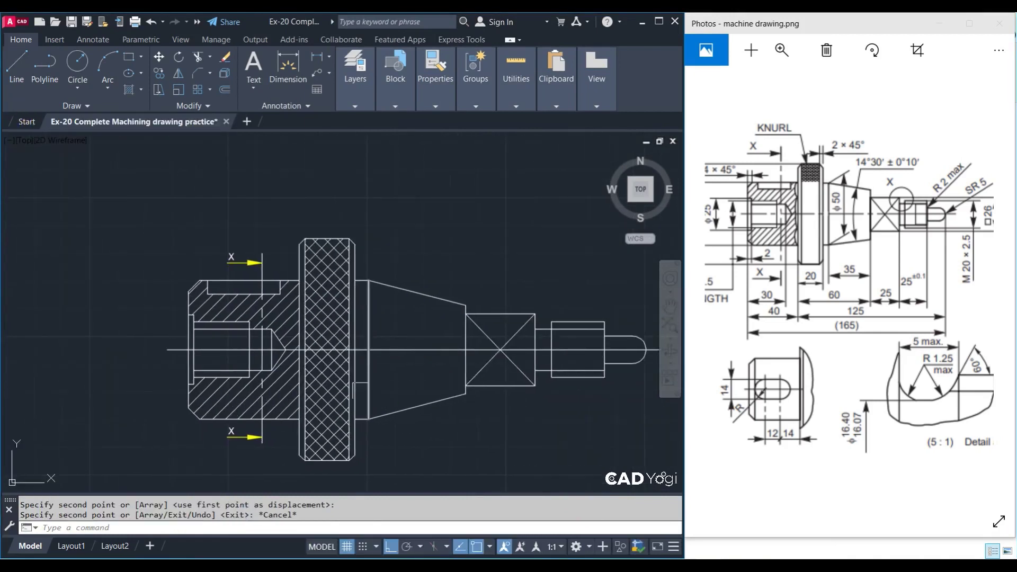
Pan the reference image to show the X–X section with its four holes, leaving the drawing unchanged
mouse_move(353, 394)
middle_down()
mouse_move(313, 393)
mouse_move(297, 372)
middle_up()
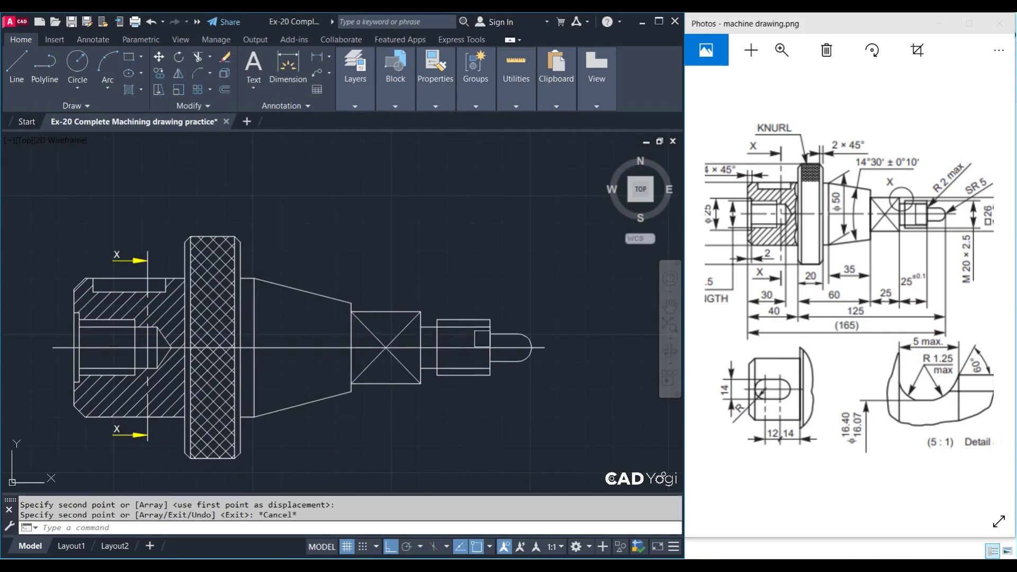
drag(944, 304, 667, 335)
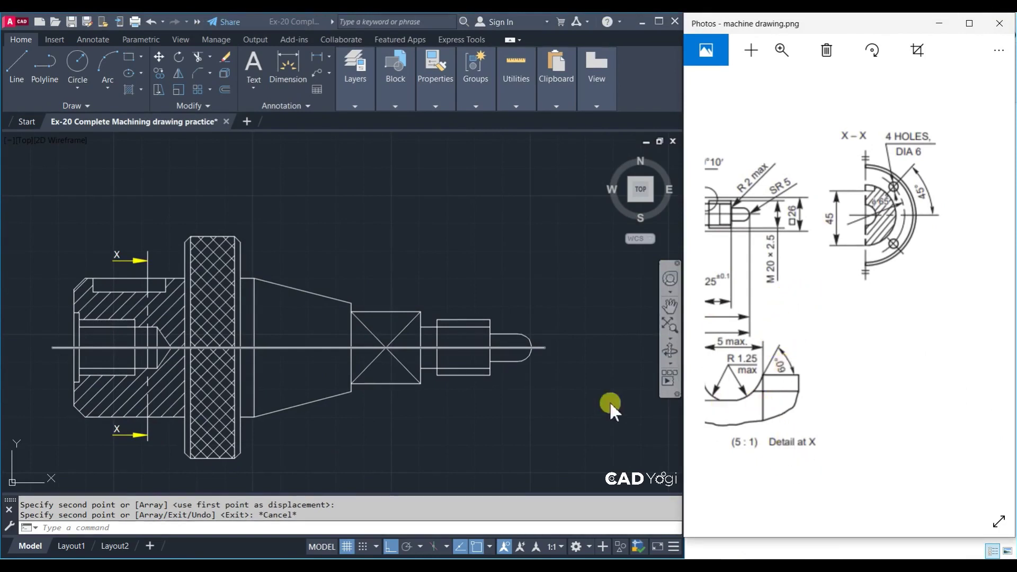
click(494, 273)
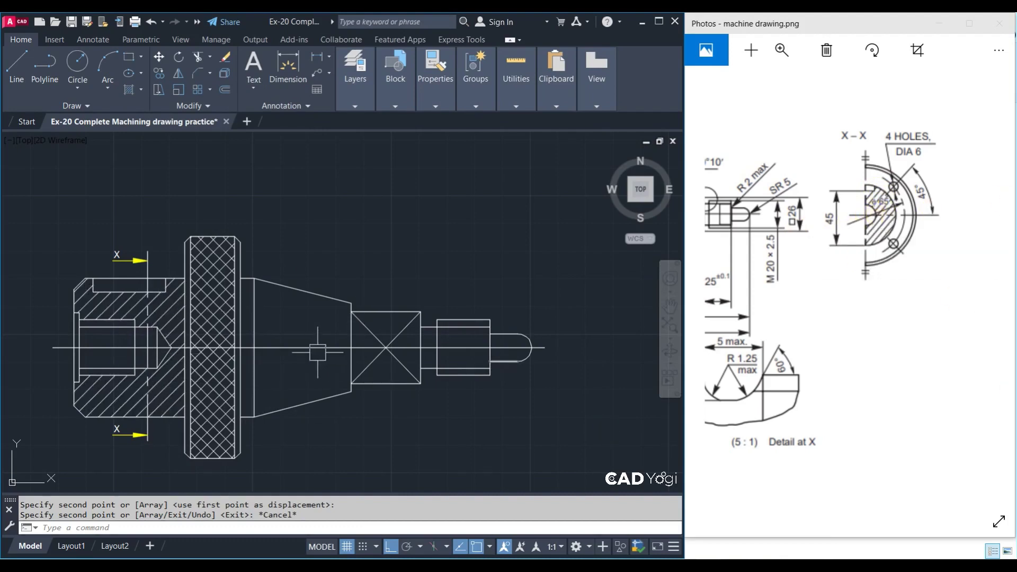
Draw a horizontal line to the right of the shaft's end
middle_drag(422, 346, 268, 314)
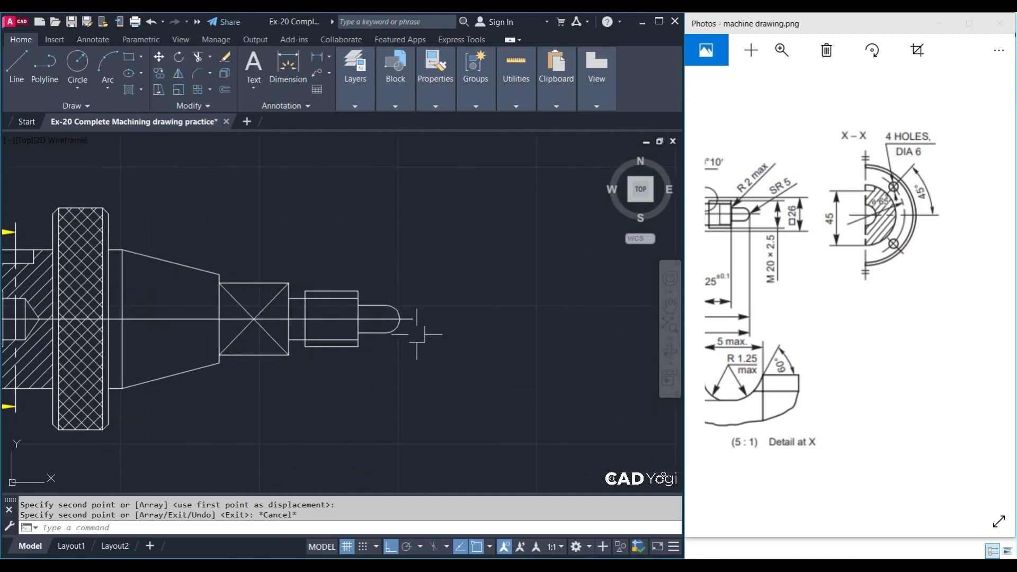
click(405, 316)
middle_drag(435, 352, 356, 347)
text(CO)
key(Return)
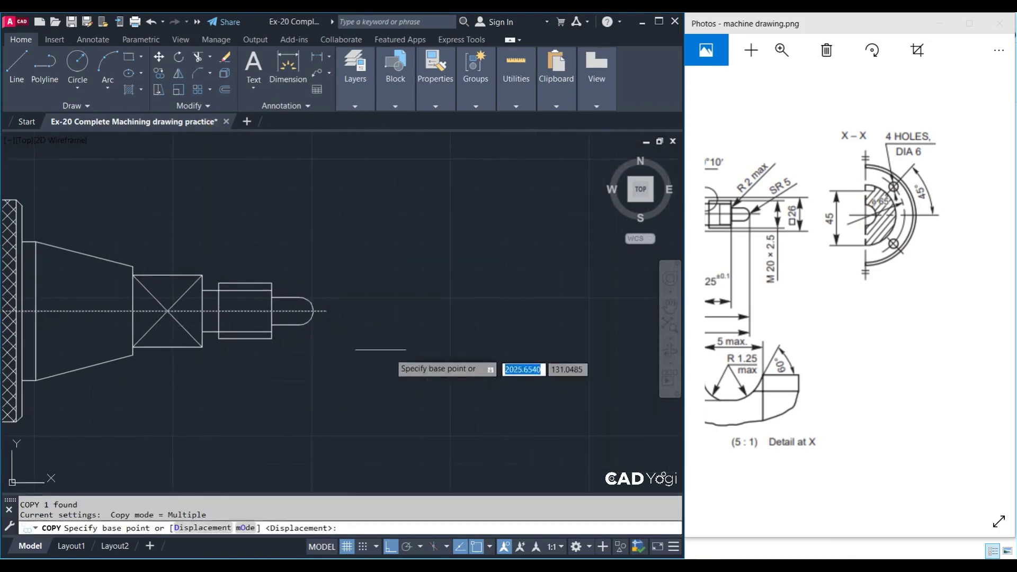
key(Escape)
click(16, 66)
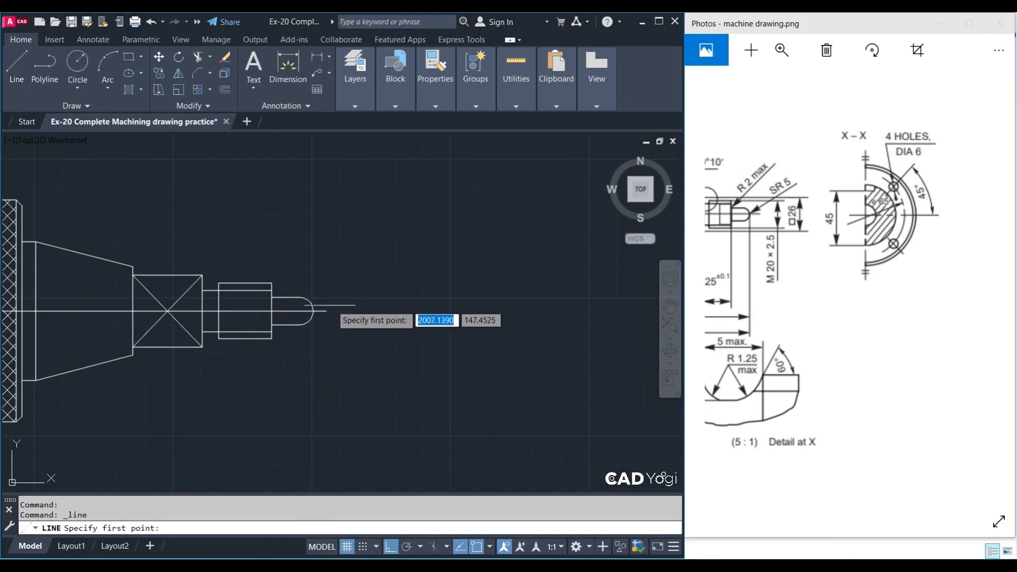
click(326, 311)
click(578, 327)
key(Escape)
Shorten the new horizontal line from its left end using grips
click(462, 310)
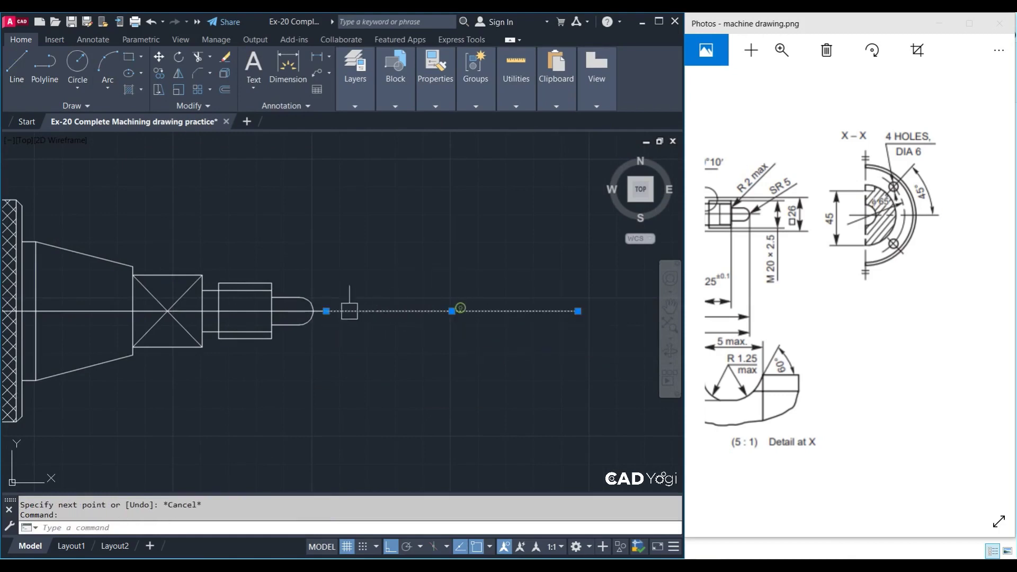
click(326, 311)
click(431, 311)
key(Escape)
scroll(392, 355, down, 2)
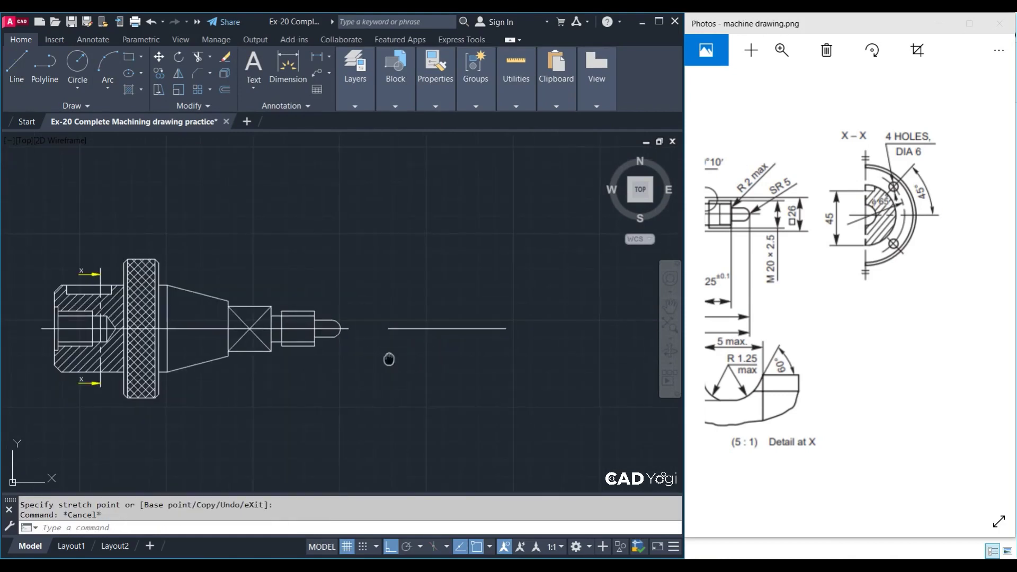
middle_drag(345, 345, 363, 345)
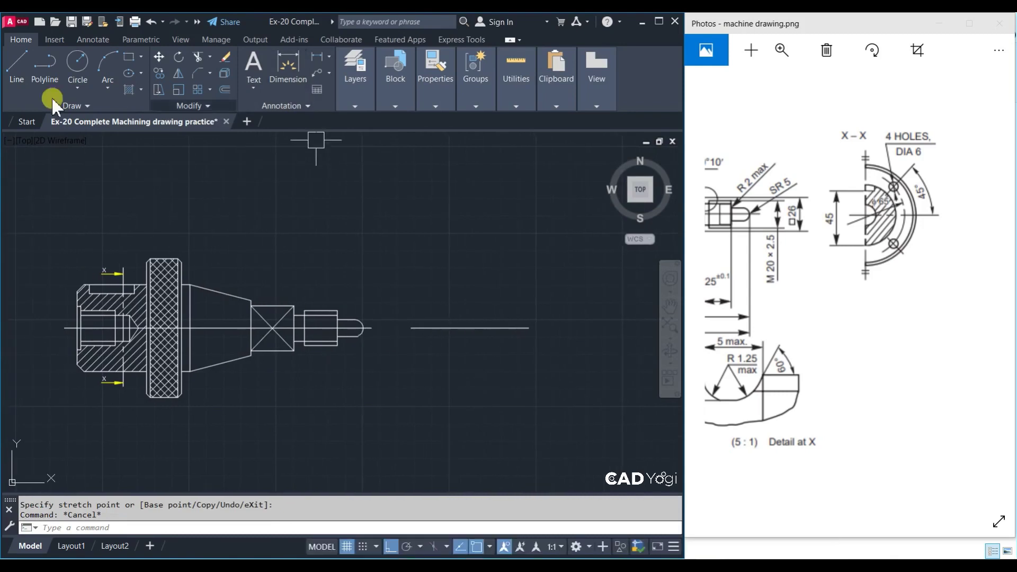
Add horizontal construction lines through both edges of the slot
click(63, 107)
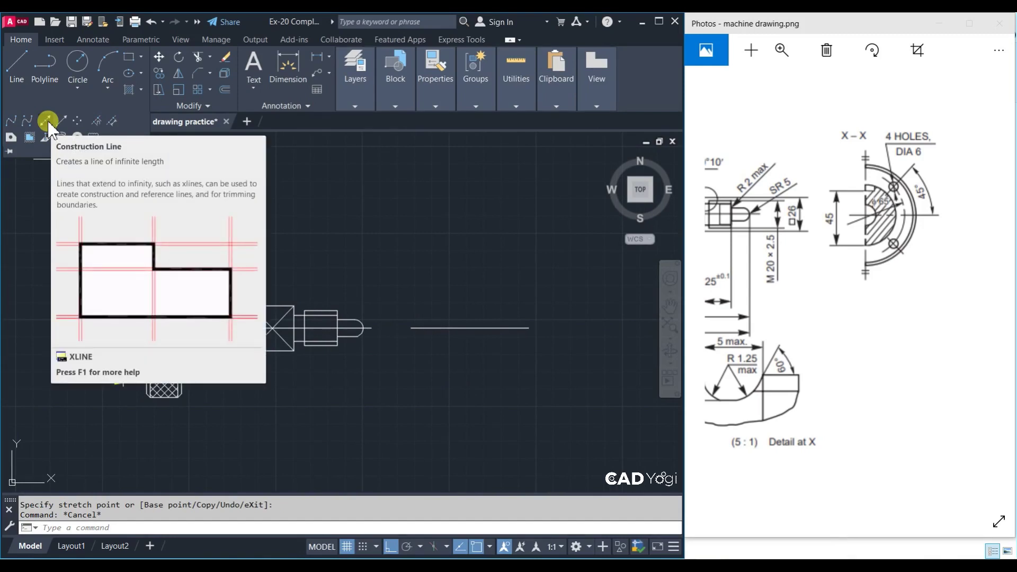
click(49, 121)
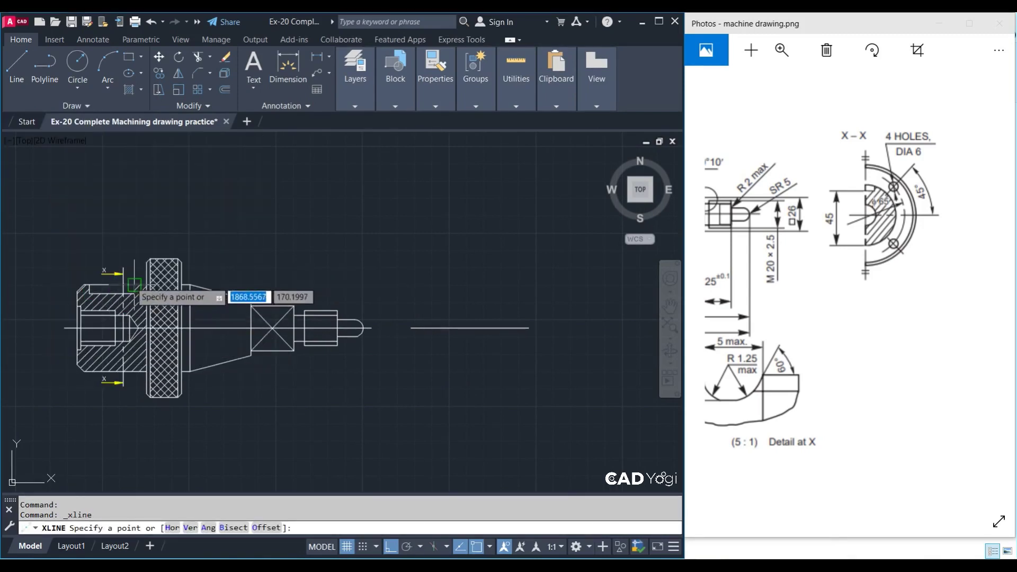
middle_drag(115, 300, 173, 303)
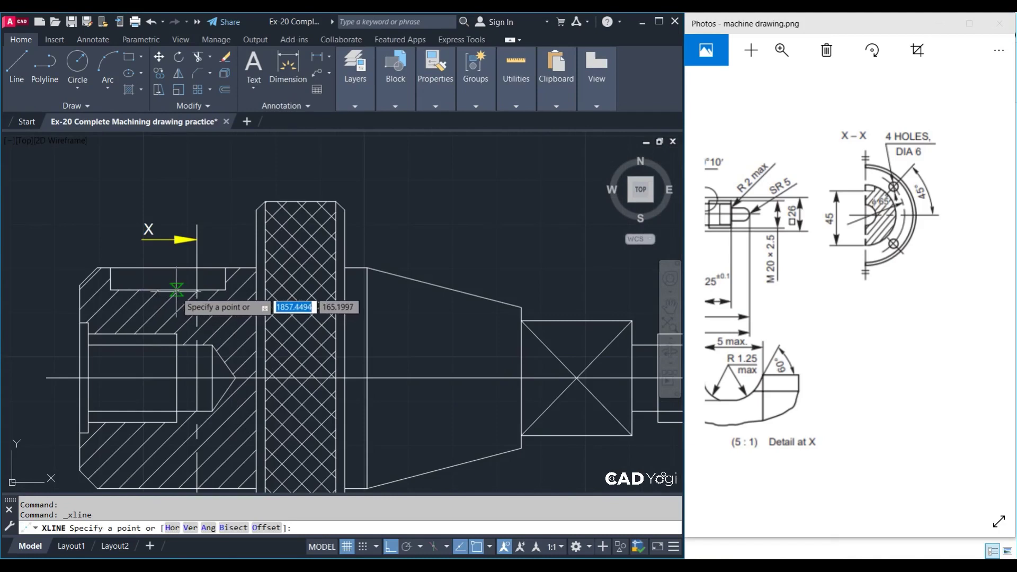
click(176, 290)
middle_drag(80, 292, 294, 315)
click(170, 313)
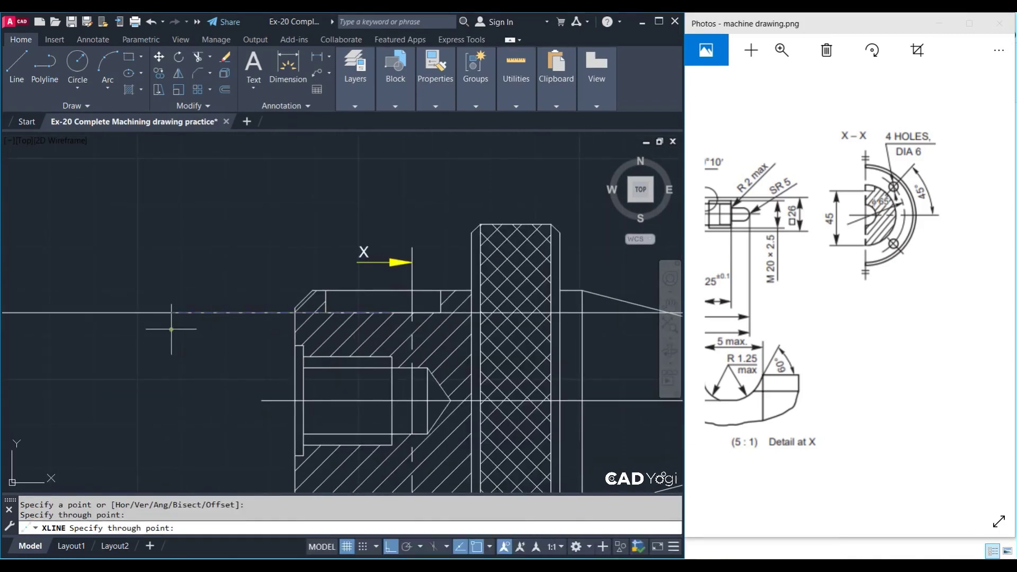
key(Return)
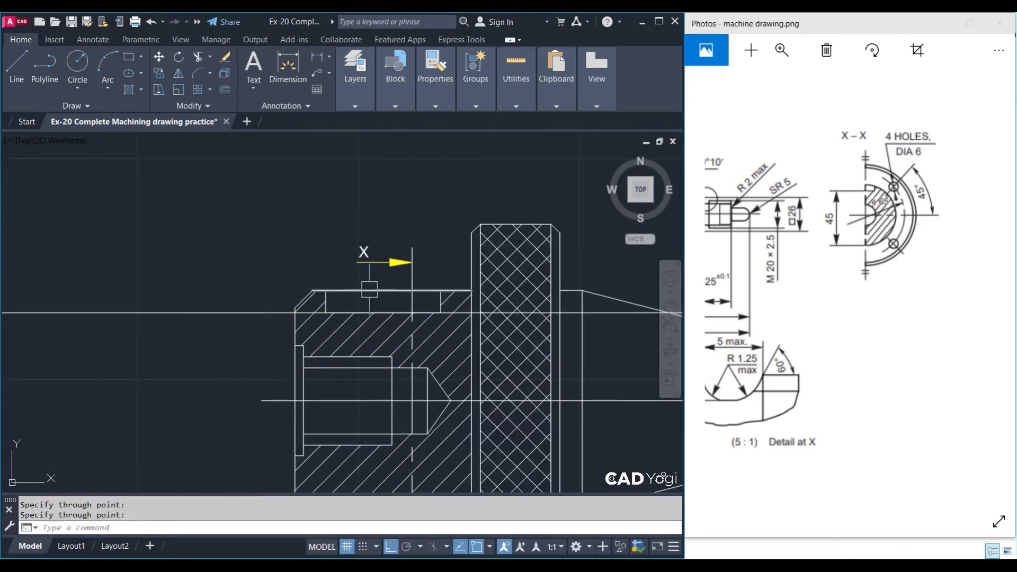
key(Return)
click(370, 290)
click(212, 291)
key(Return)
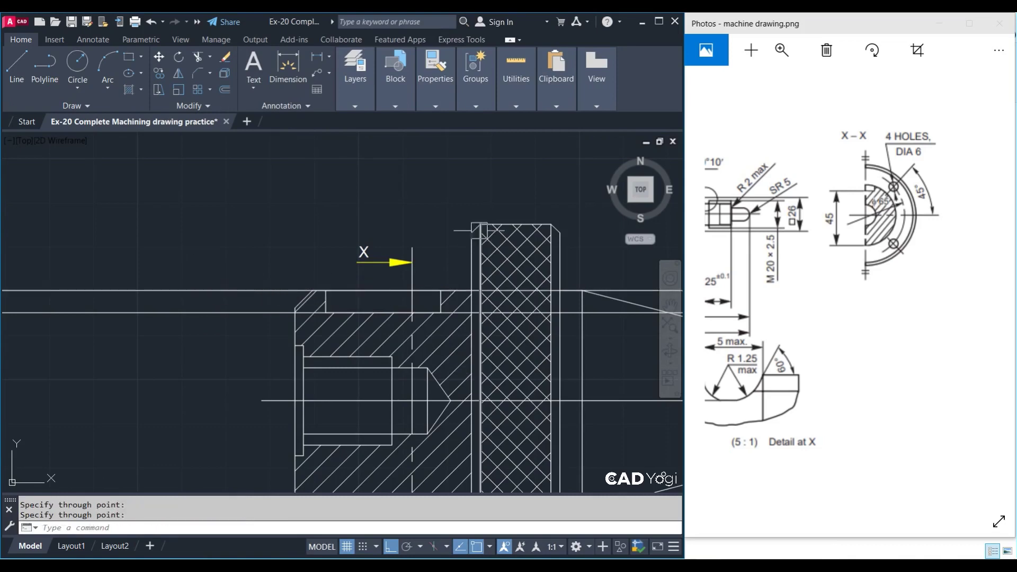
Add horizontal construction lines through the collar corner, hatched block top and drill-point cone
key(Return)
click(466, 233)
click(392, 232)
key(Return)
key(Return)
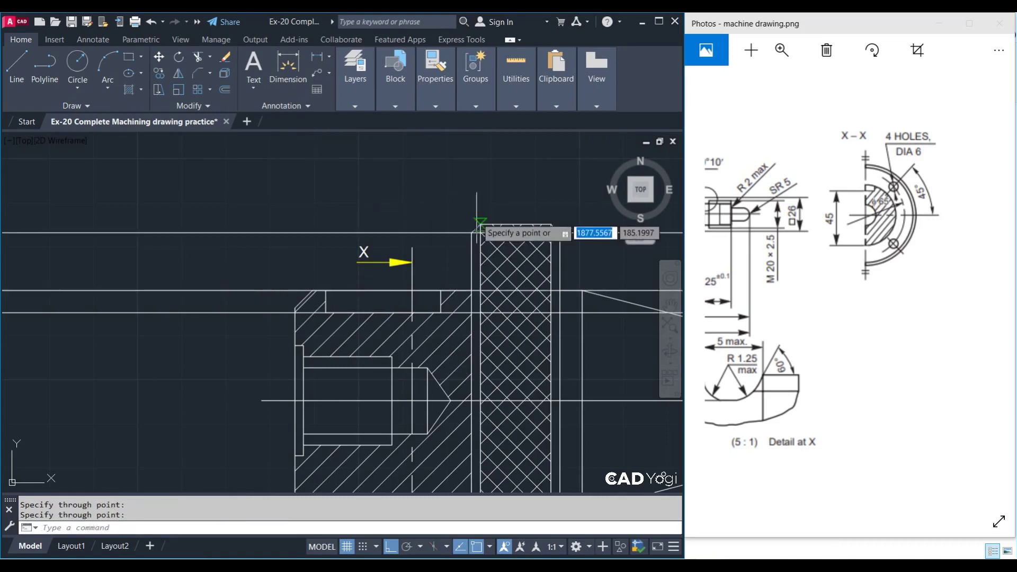
click(478, 225)
click(394, 228)
key(Return)
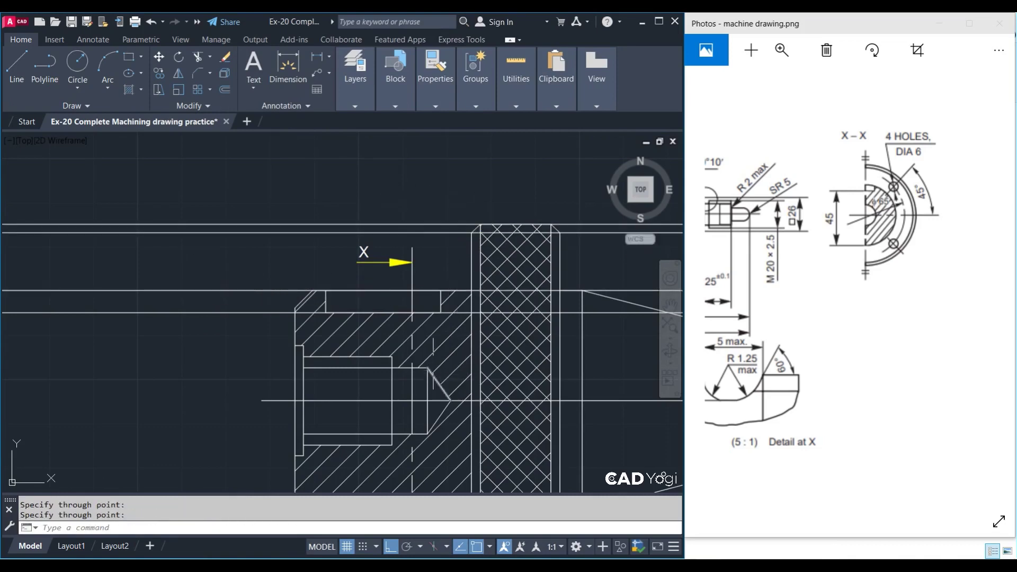
drag(533, 444, 443, 377)
key(Return)
click(427, 368)
click(146, 340)
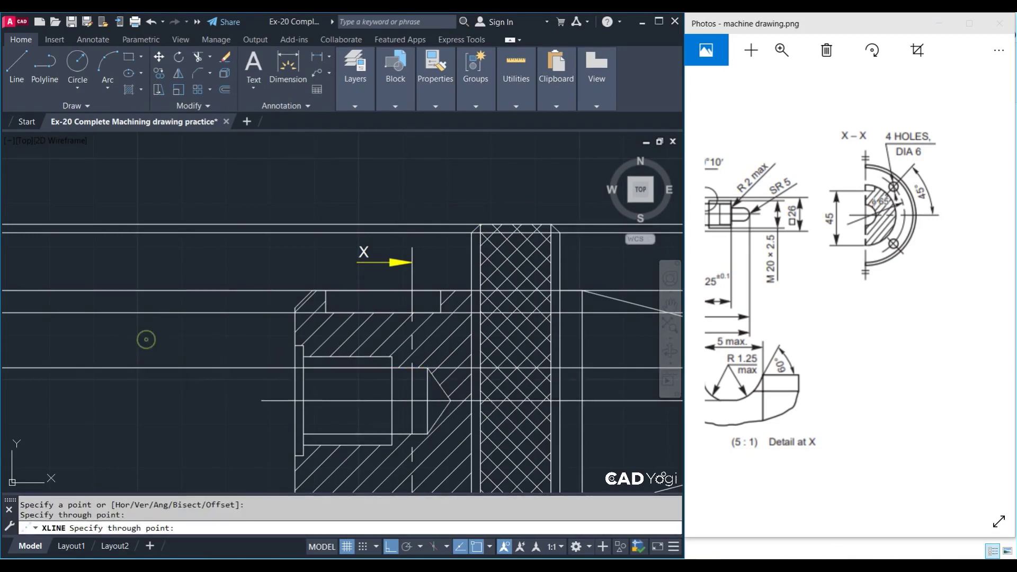
scroll(345, 272, down, 2)
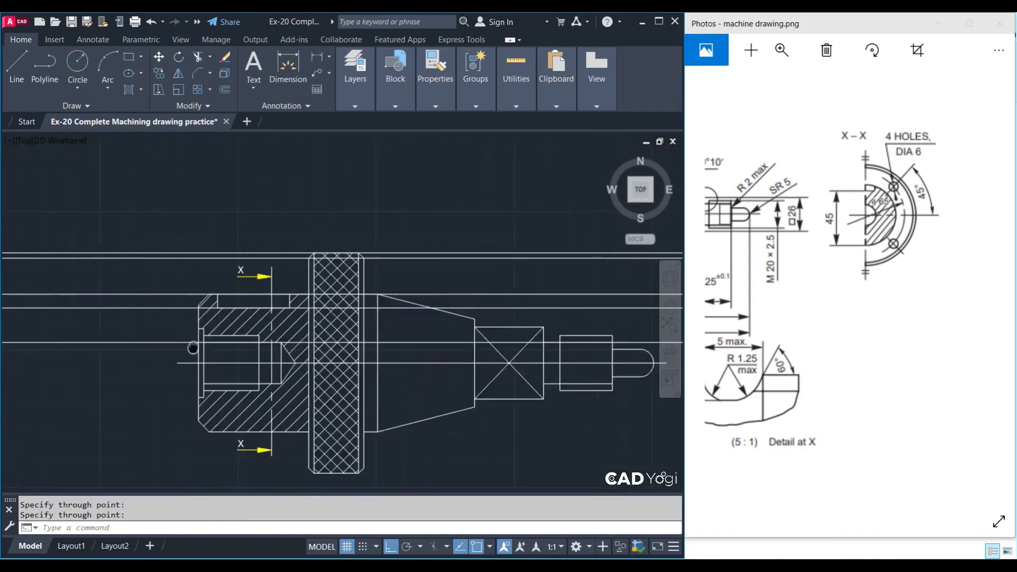
middle_drag(652, 358, 187, 363)
text(co)
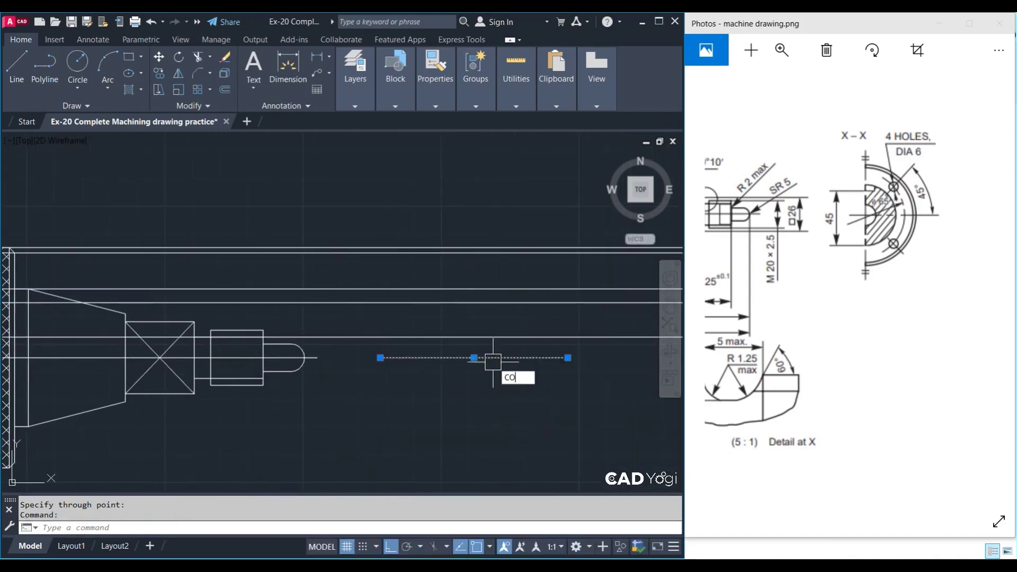
Copy the short line to the right and rotate the copy vertical
key(Return)
click(474, 358)
click(568, 357)
key(Escape)
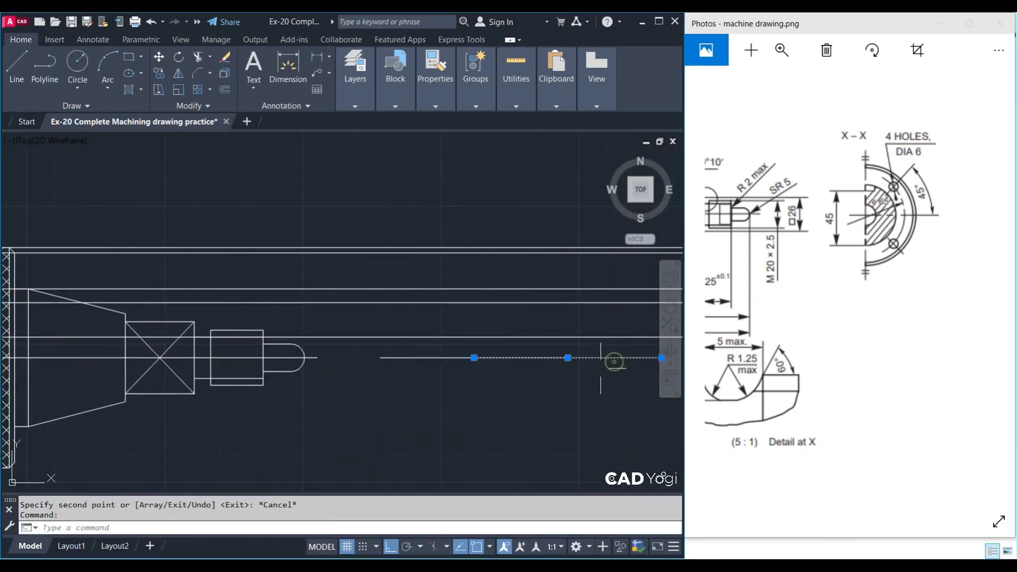
text(o)
key(Return)
click(551, 420)
click(589, 416)
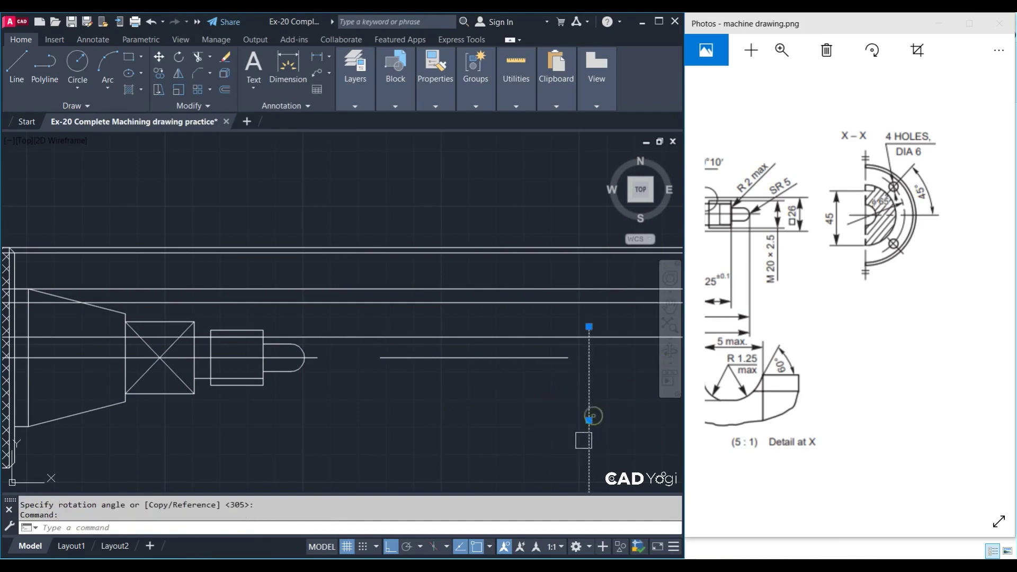
Move the vertical line left to cross the horizontal line at the new view
text(m)
key(Return)
click(587, 426)
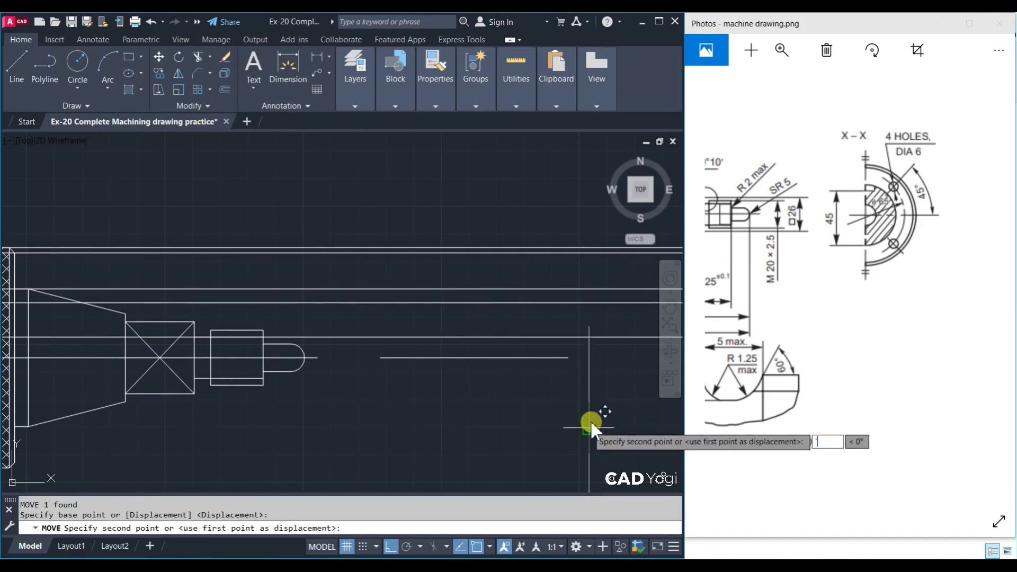
key(Escape)
key(Return)
click(589, 421)
key(Return)
click(589, 421)
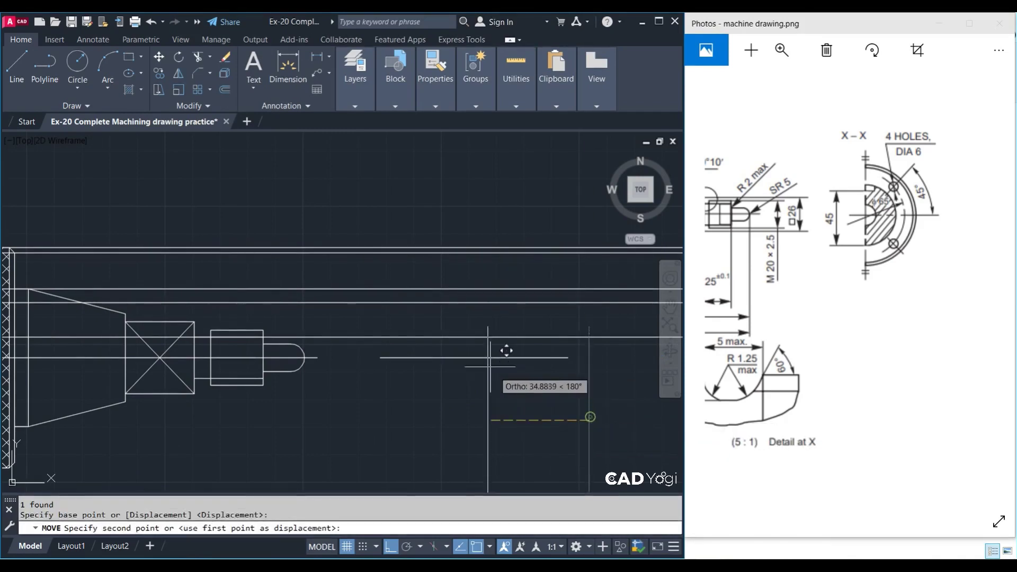
click(490, 341)
key(Escape)
Match both crossing lines to the existing dashed centre line's properties
middle_drag(133, 365, 461, 408)
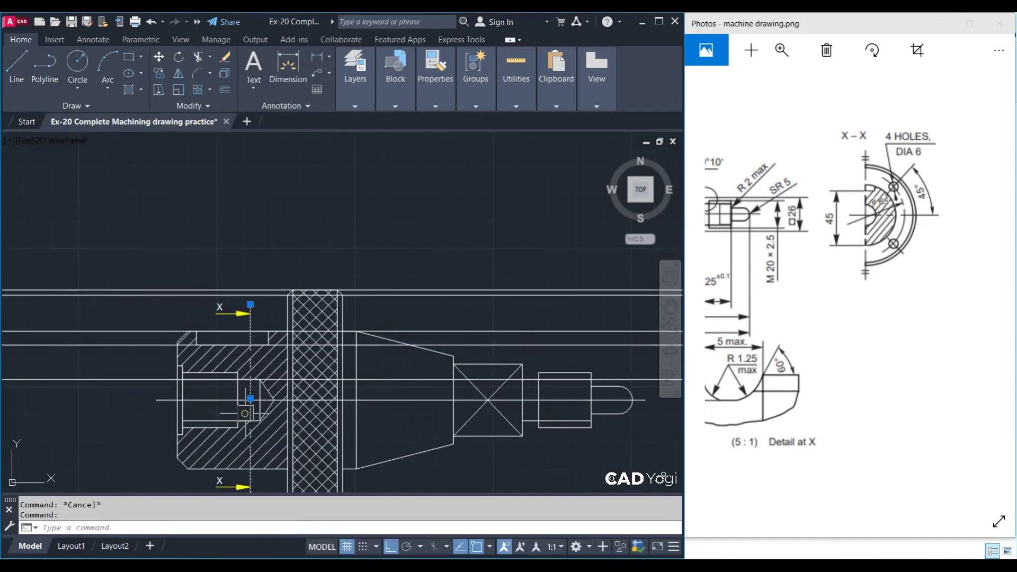
middle_drag(355, 383, 37, 372)
text(ma)
key(Return)
click(457, 419)
click(576, 455)
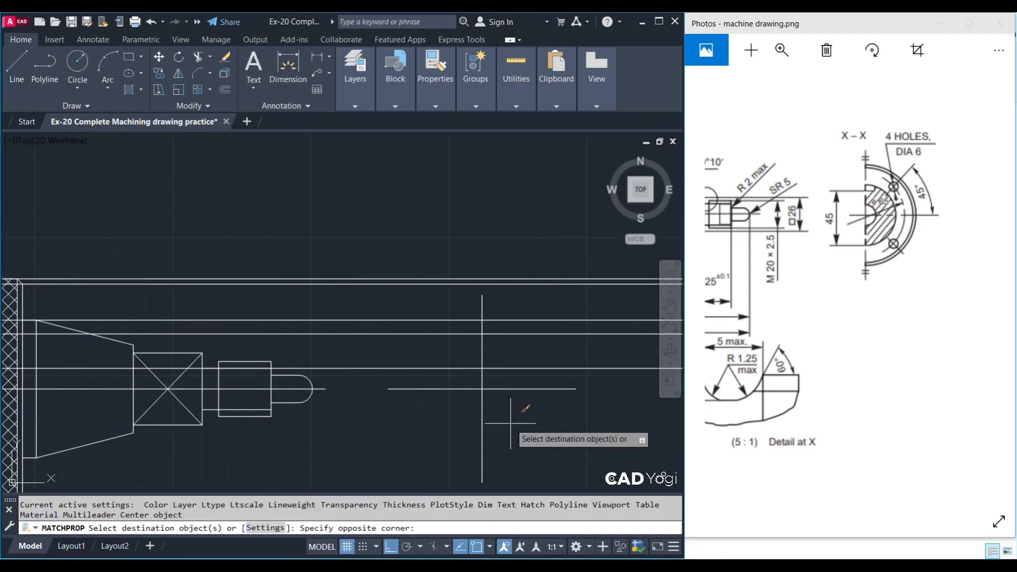
click(471, 388)
key(Escape)
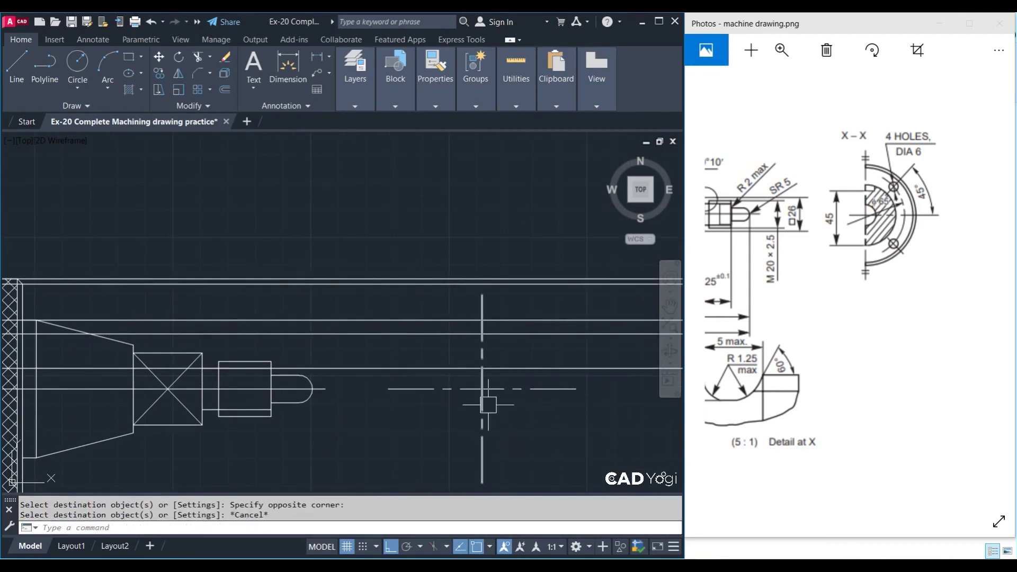
text(c)
key(Return)
Draw concentric circles of radius 20 and 25 centred on the centre-line crossing
click(482, 389)
click(483, 370)
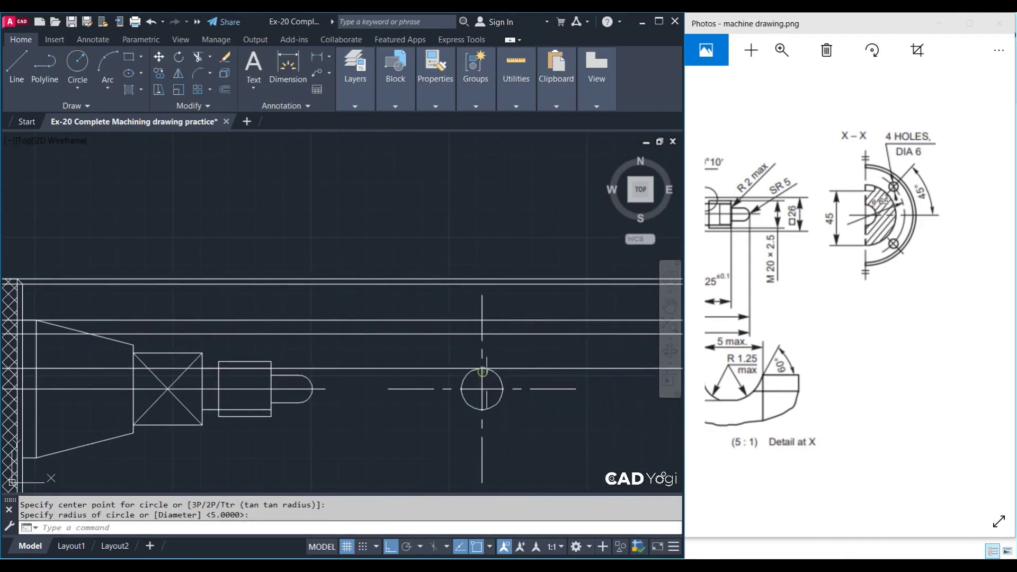
key(Escape)
key(Return)
click(482, 389)
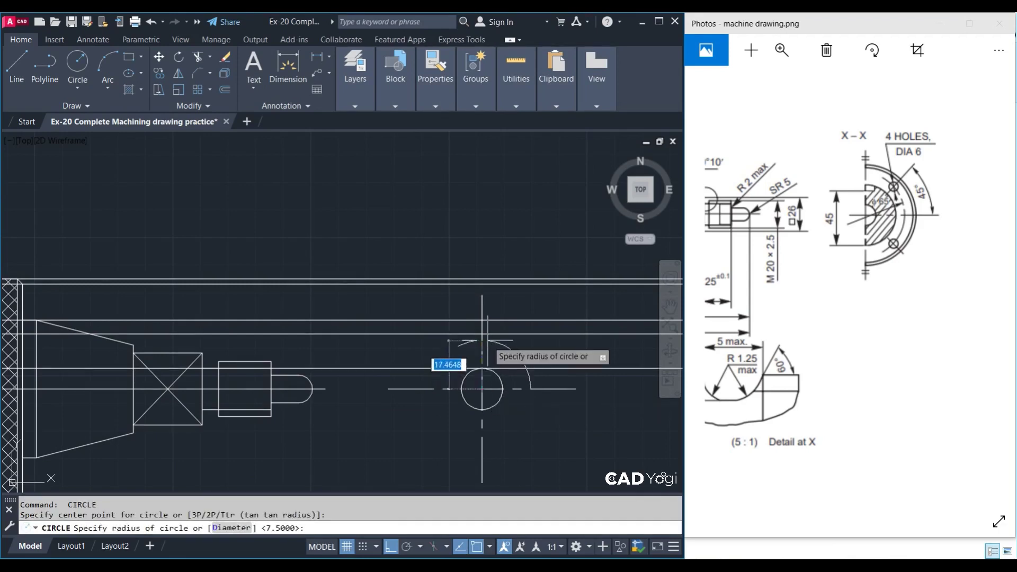
text(20)
key(Return)
key(Escape)
key(Return)
click(482, 389)
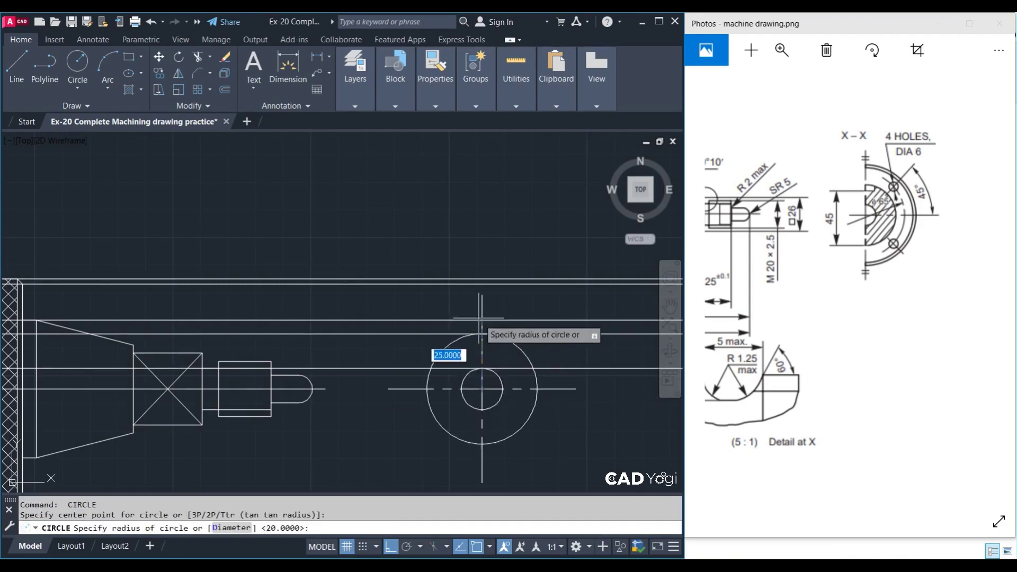
text(25)
key(Return)
key(Return)
key(Return)
click(482, 389)
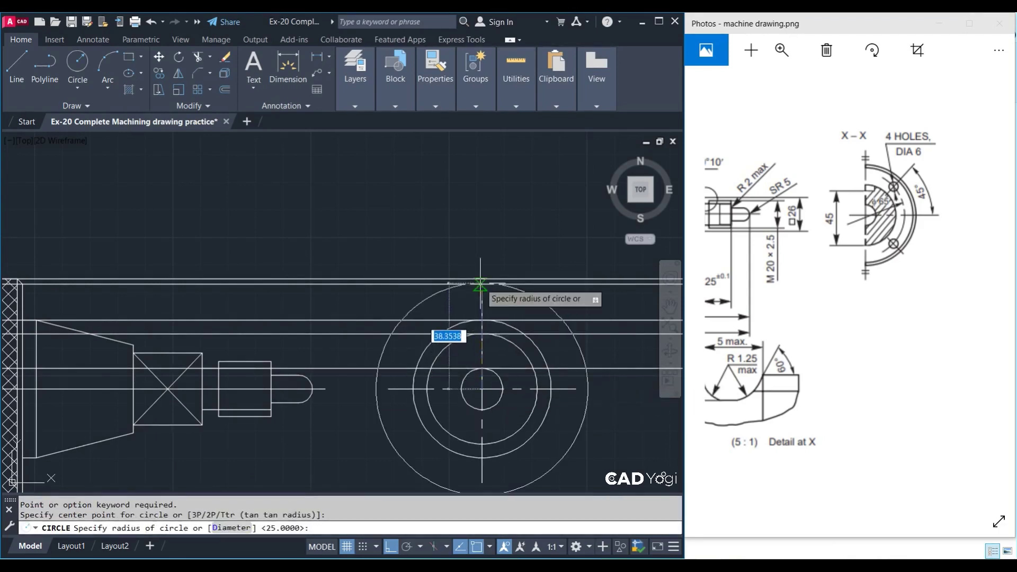
key(Escape)
Add the outer radius-38 circle at the same centre-line crossing
click(482, 312)
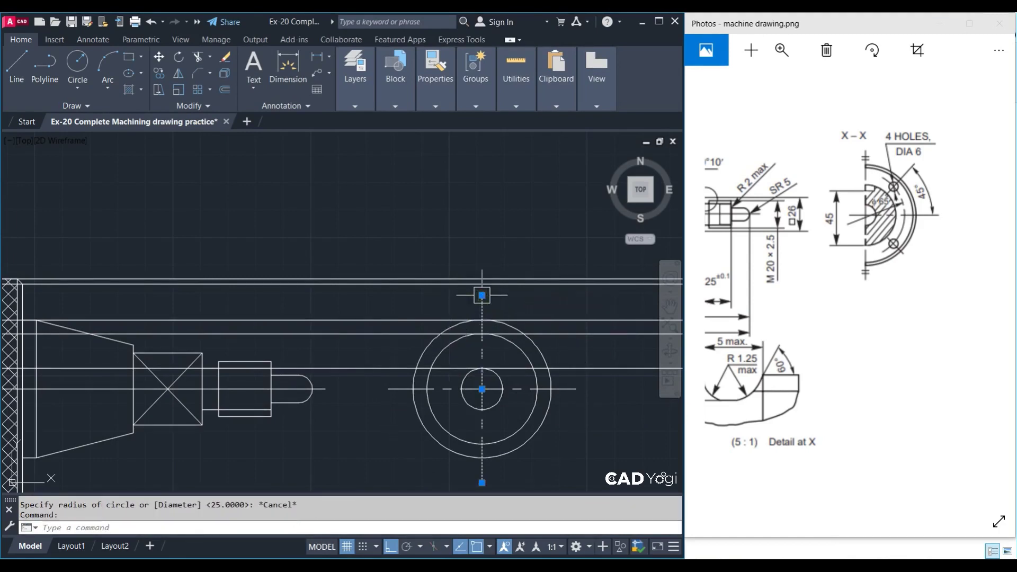
click(482, 295)
key(Escape)
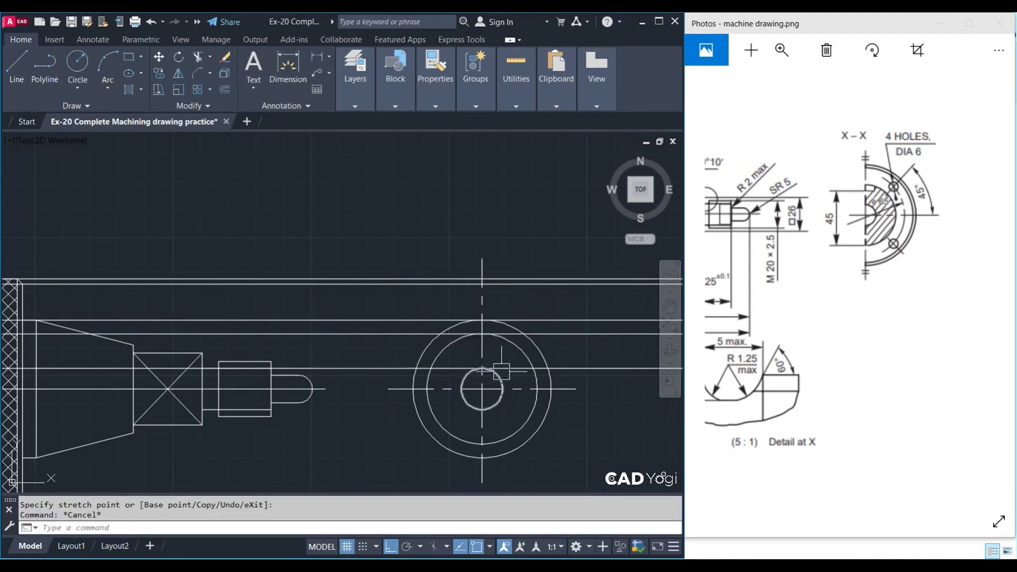
text(c)
key(Return)
click(482, 389)
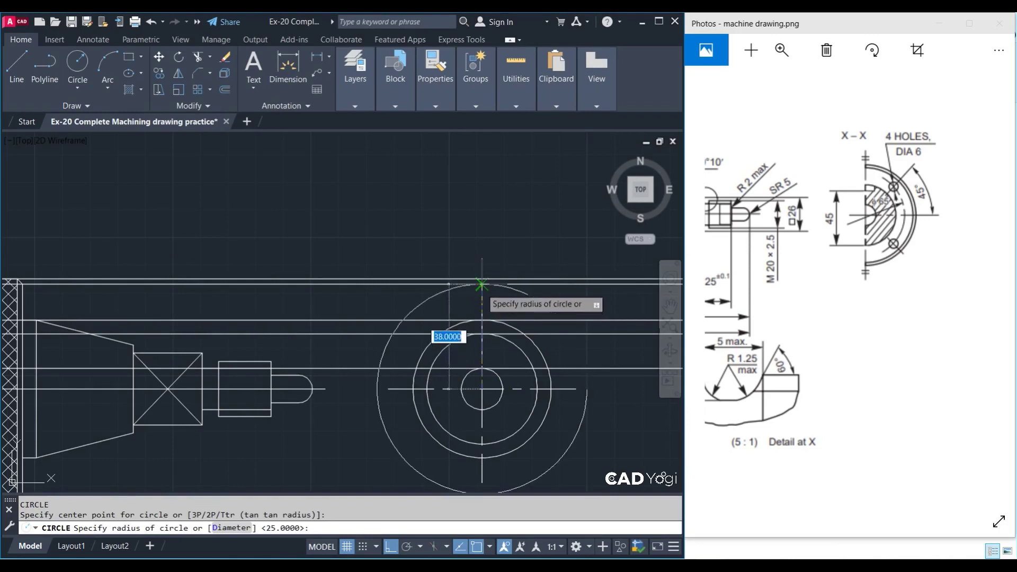
click(483, 285)
key(Escape)
key(Return)
click(483, 391)
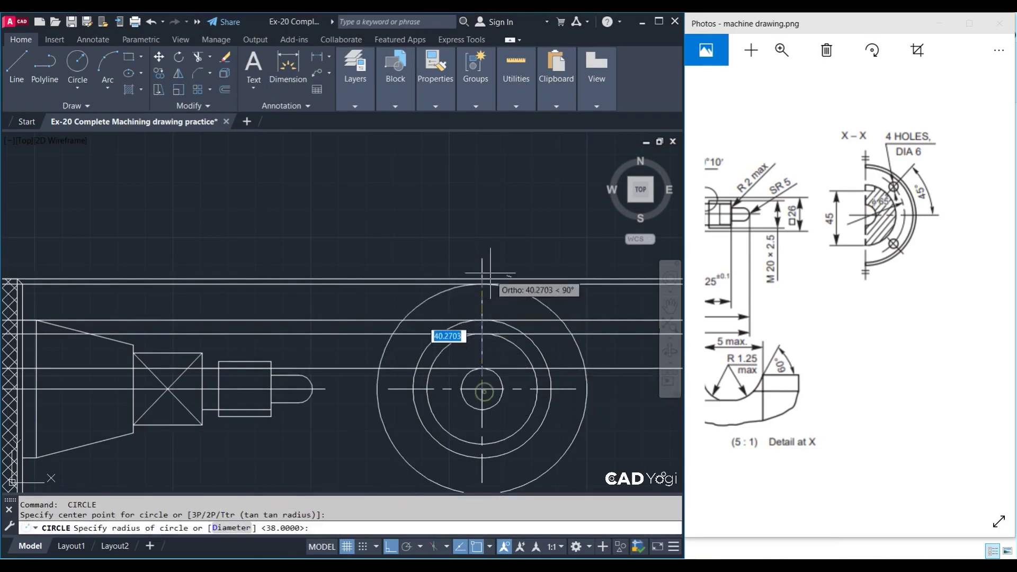
key(Escape)
Stretch the vertical centre line past the outer circle
scroll(456, 291, up, 4)
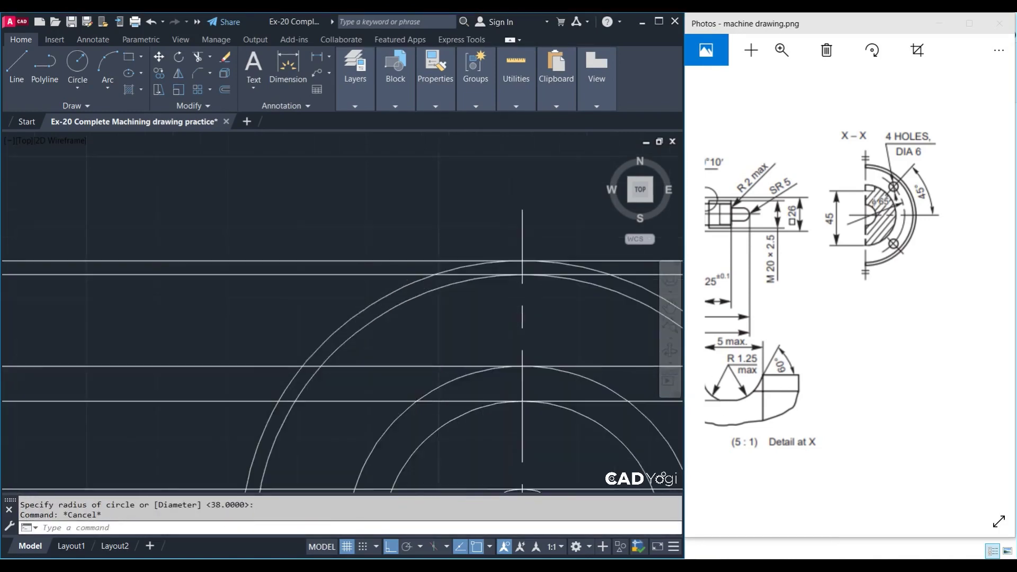
scroll(459, 266, up, 2)
scroll(459, 265, down, 4)
key(Escape)
mouse_move(552, 401)
middle_down()
mouse_move(446, 380)
mouse_move(418, 279)
middle_up()
click(387, 394)
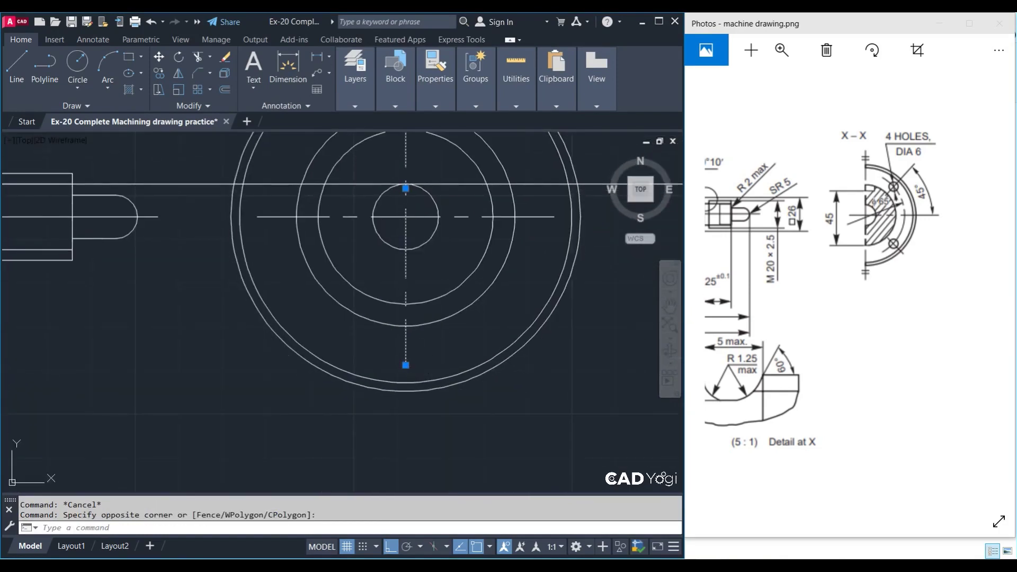
click(406, 365)
click(406, 413)
Stretch the horizontal centre line past the outer circle, keeping its centre point in place
middle_drag(247, 272, 292, 357)
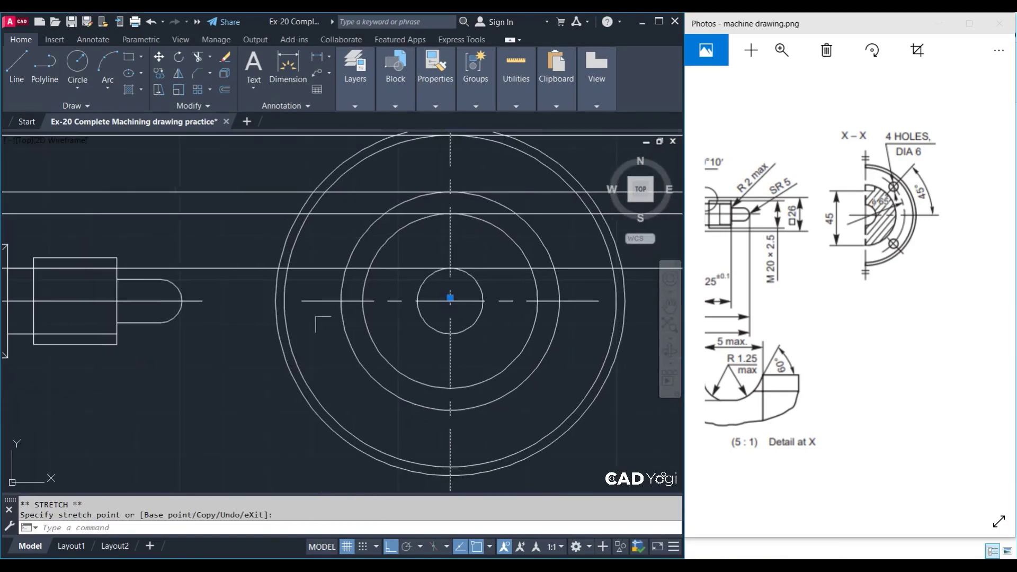
click(313, 300)
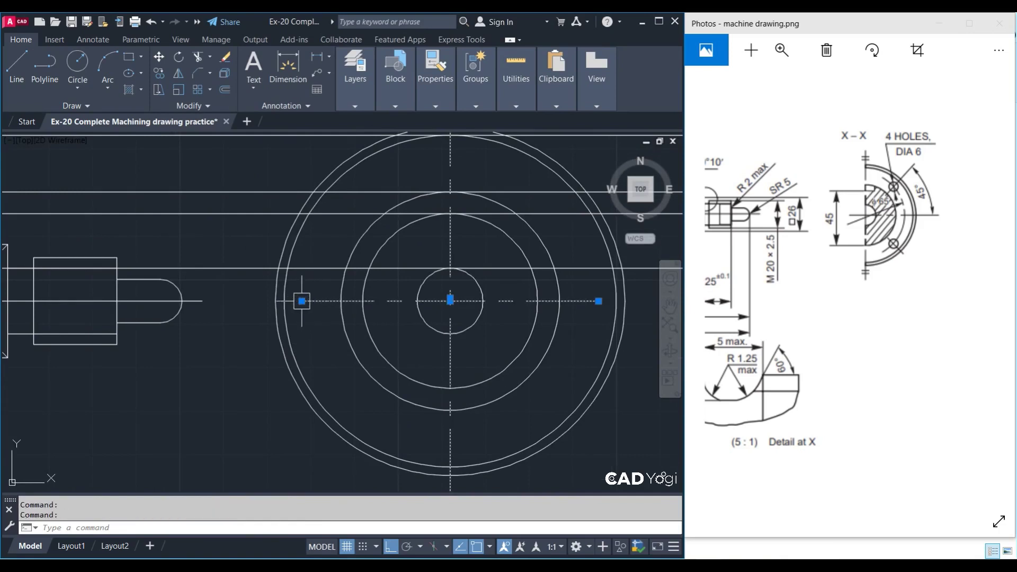
click(301, 301)
middle_drag(584, 338, 419, 355)
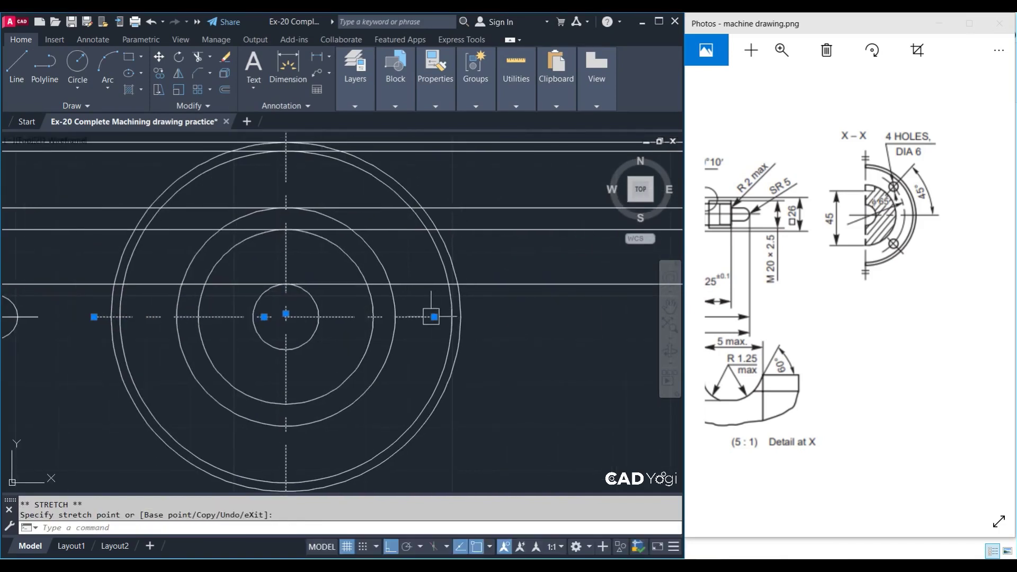
click(431, 317)
click(482, 317)
click(288, 317)
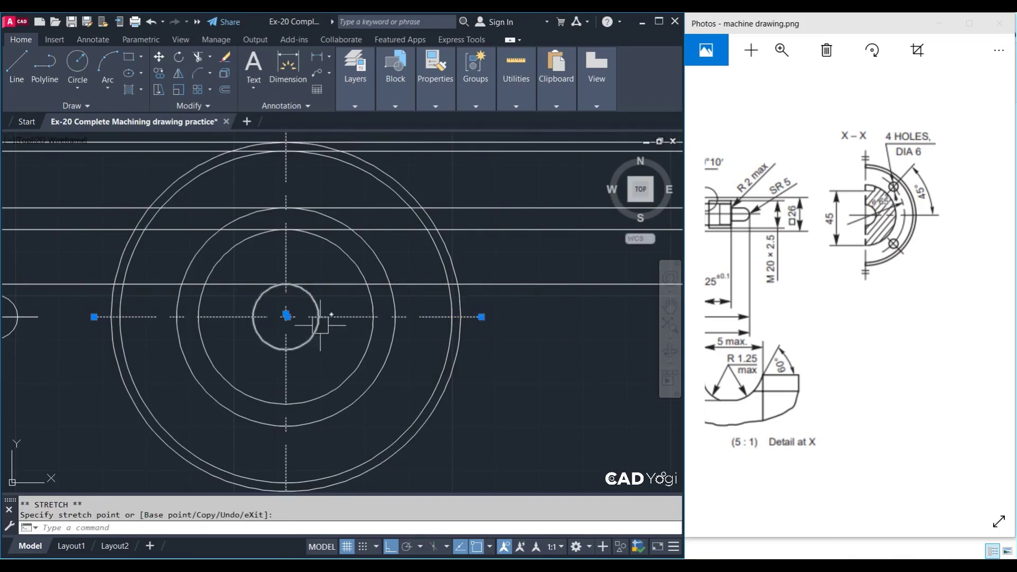
scroll(321, 326, up, 6)
middle_drag(214, 301, 321, 323)
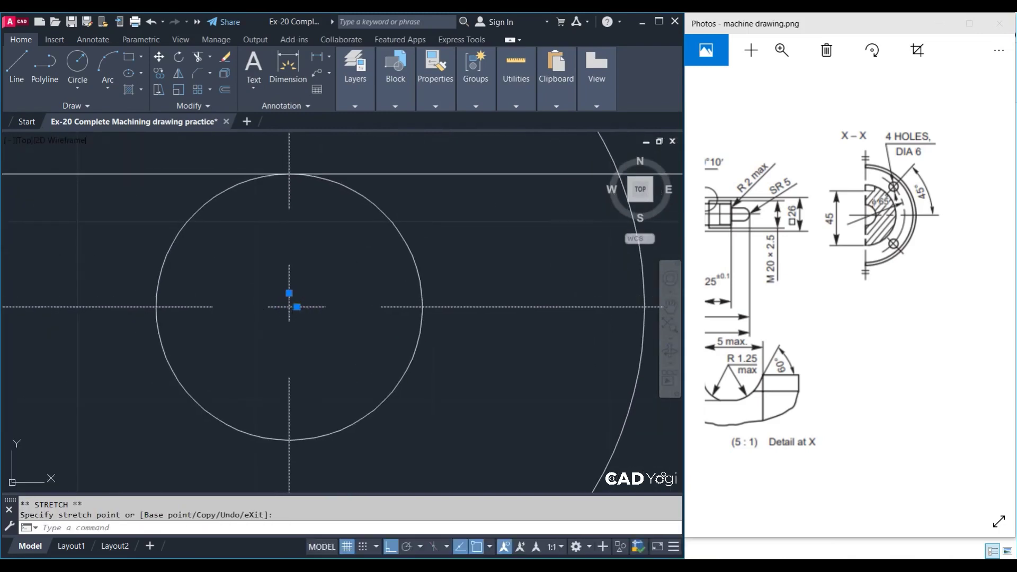
click(288, 307)
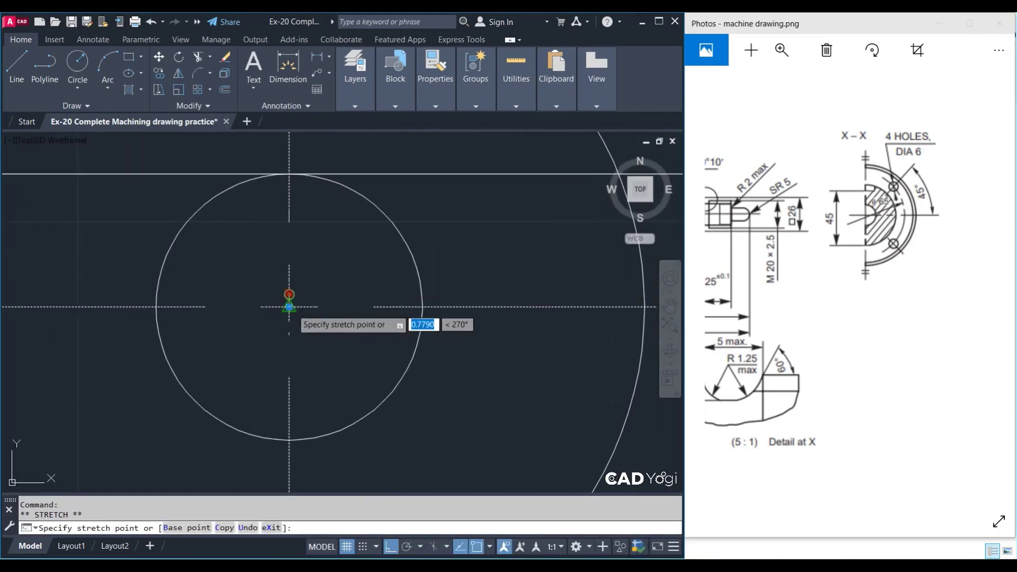
key(Escape)
scroll(423, 347, down, 5)
key(Escape)
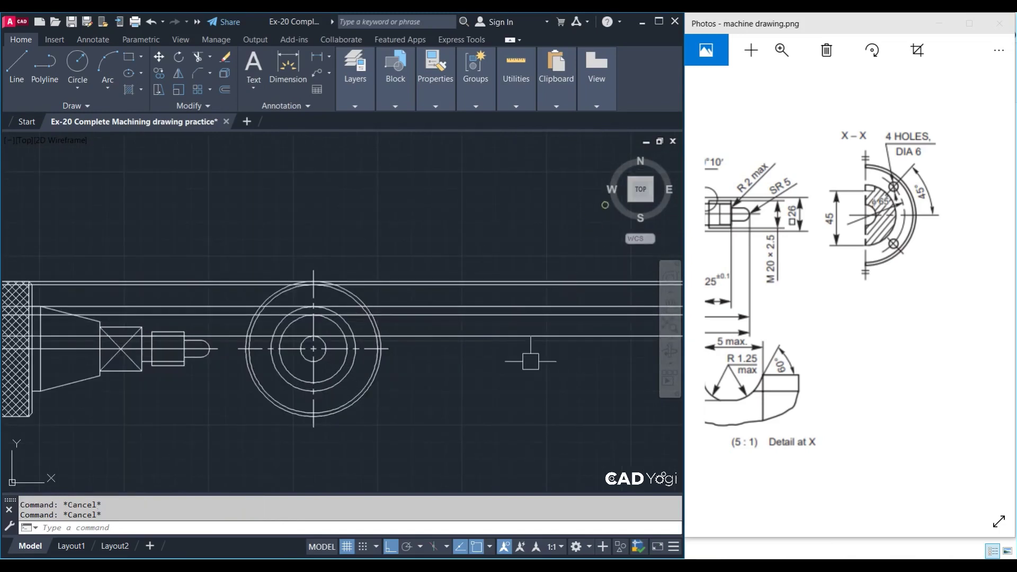
Erase the five long horizontal construction lines
click(527, 354)
click(448, 245)
text(e)
key(Return)
Pan back to the sectioned left end and scroll the reference to the knurled view and slot detail
middle_drag(558, 397, 560, 397)
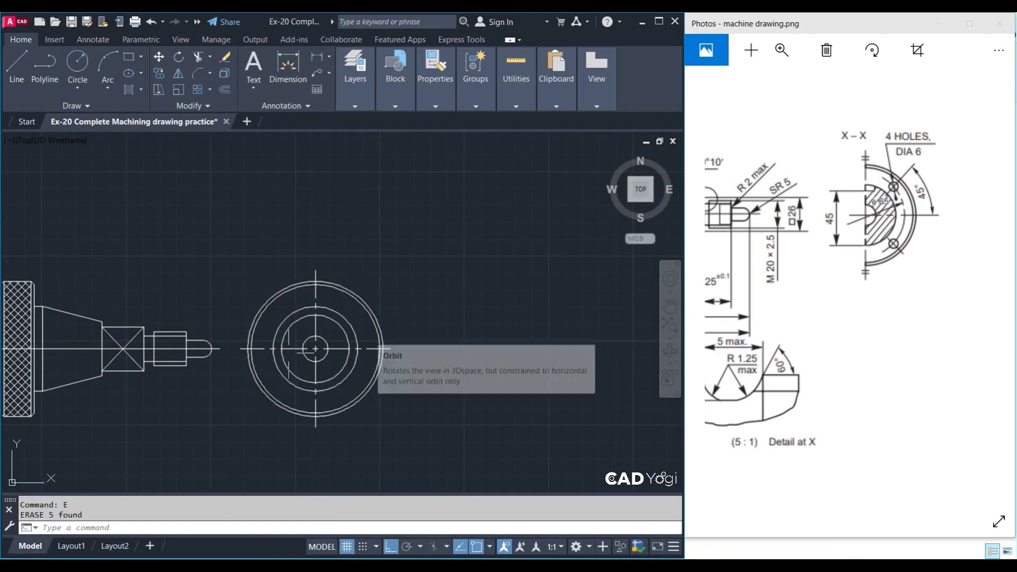
middle_drag(388, 368, 481, 377)
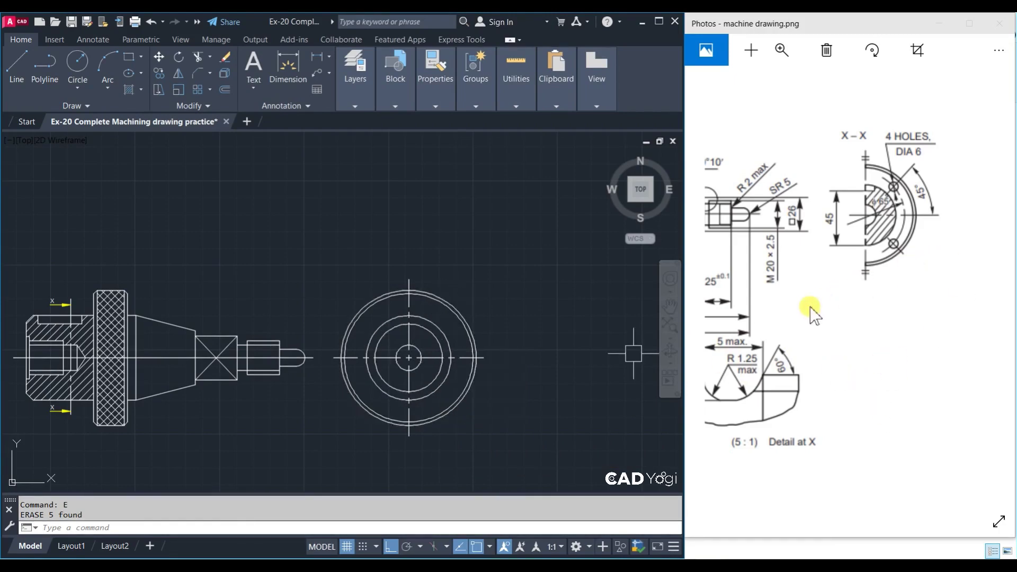
scroll(774, 384, left, 5)
click(697, 332)
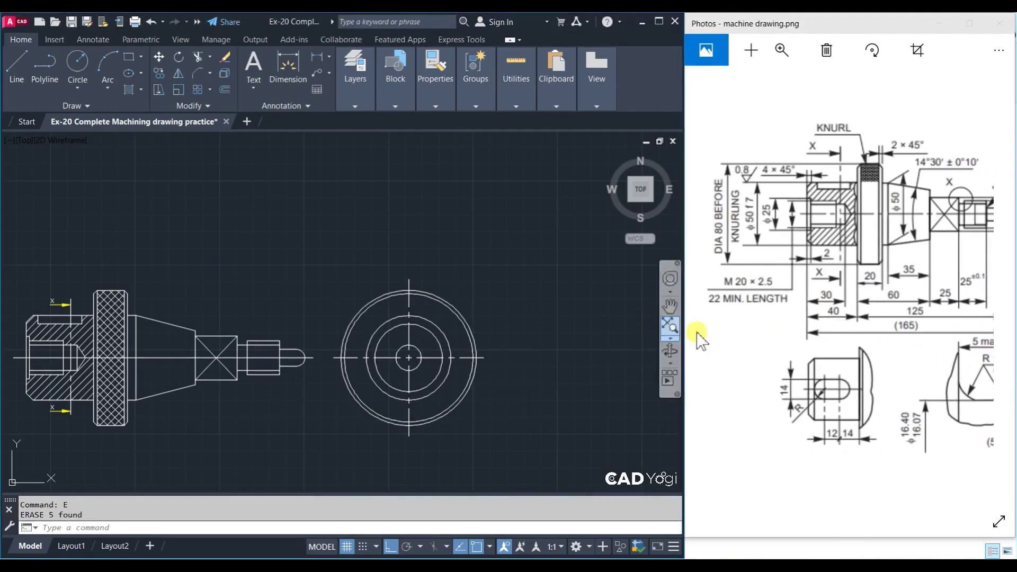
mouse_move(830, 371)
mouse_down()
mouse_move(431, 318)
mouse_move(916, 302)
mouse_up()
scroll(917, 318, left, 3)
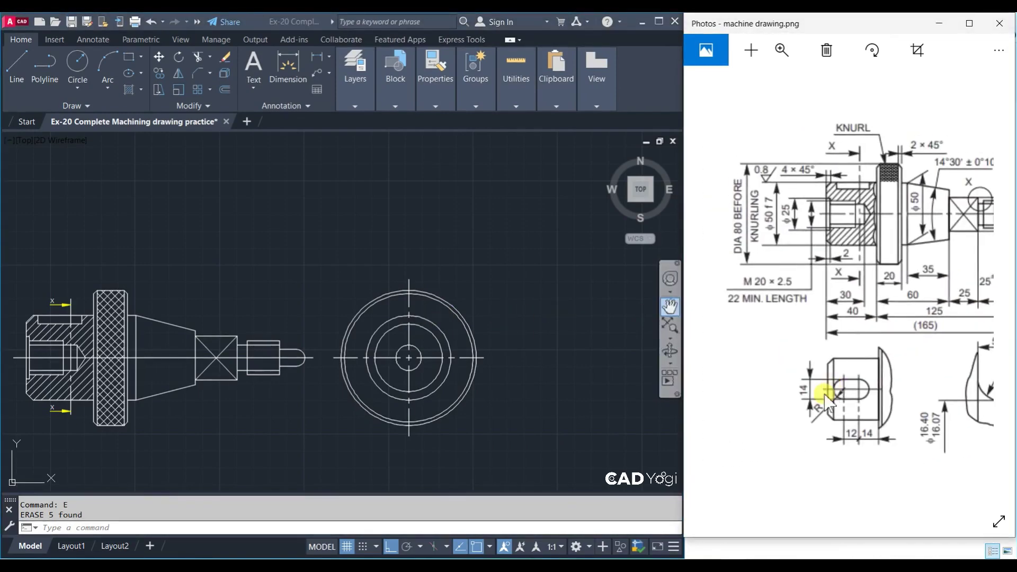
scroll(419, 328, up, 2)
scroll(430, 321, up, 2)
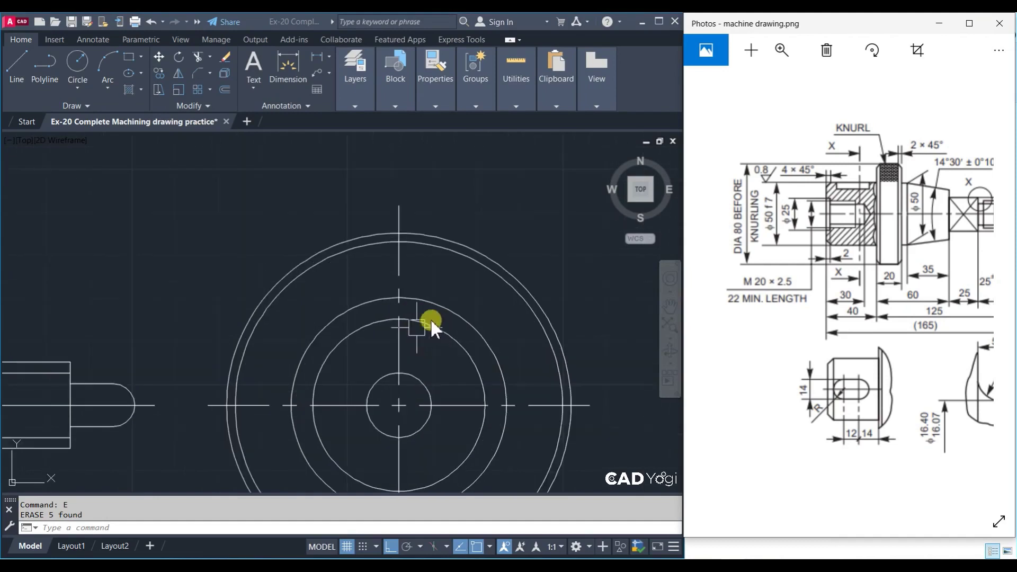
Offset the vertical centre line by 7 to both sides for the keyway
text(o)
key(Return)
text(7)
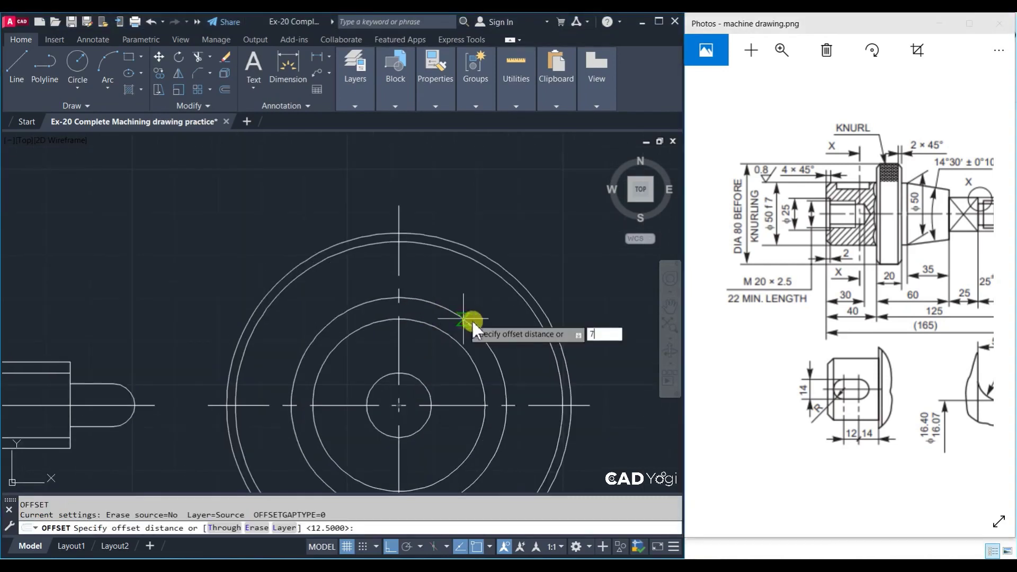
key(Return)
click(399, 347)
click(439, 350)
click(399, 347)
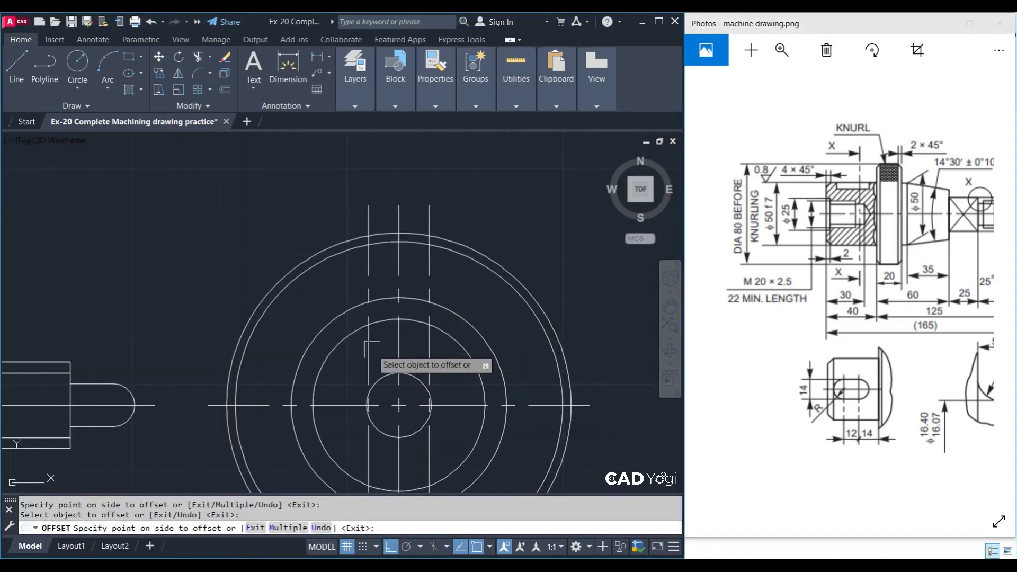
key(Escape)
Trim the lines around the keyway at the top of the circles
text(tr)
key(Return)
click(453, 292)
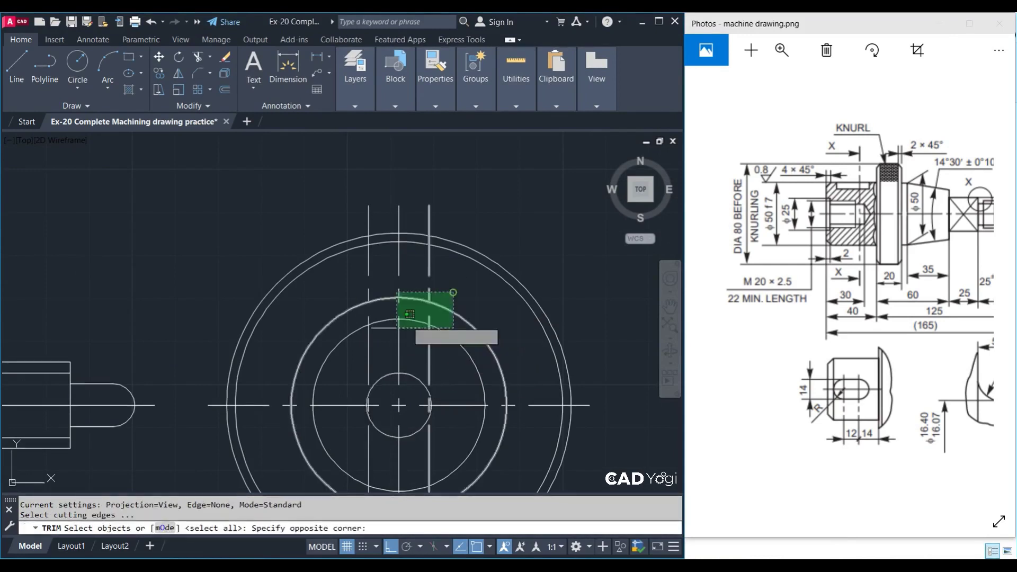
click(410, 314)
key(Return)
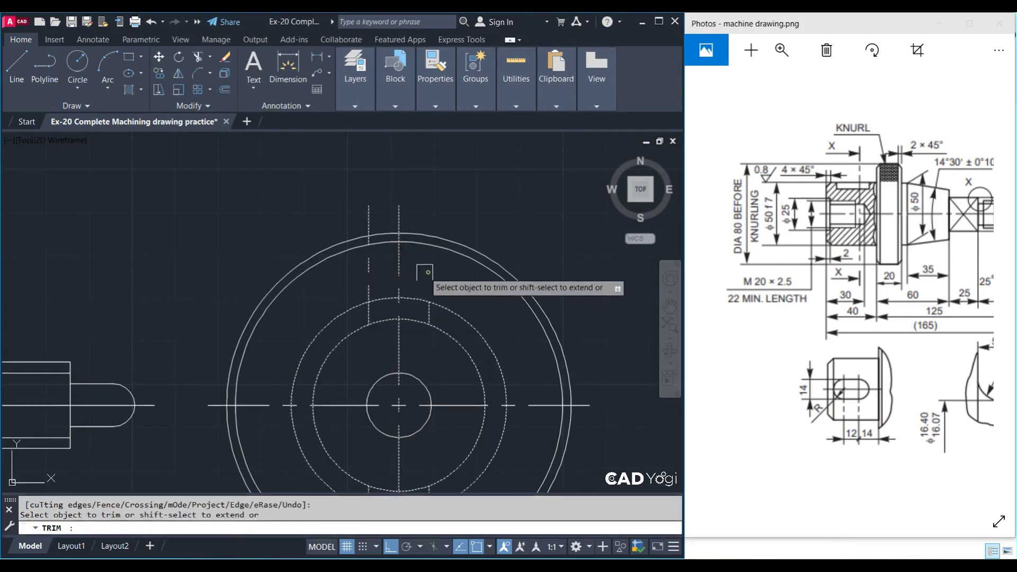
click(370, 277)
key(Escape)
key(Return)
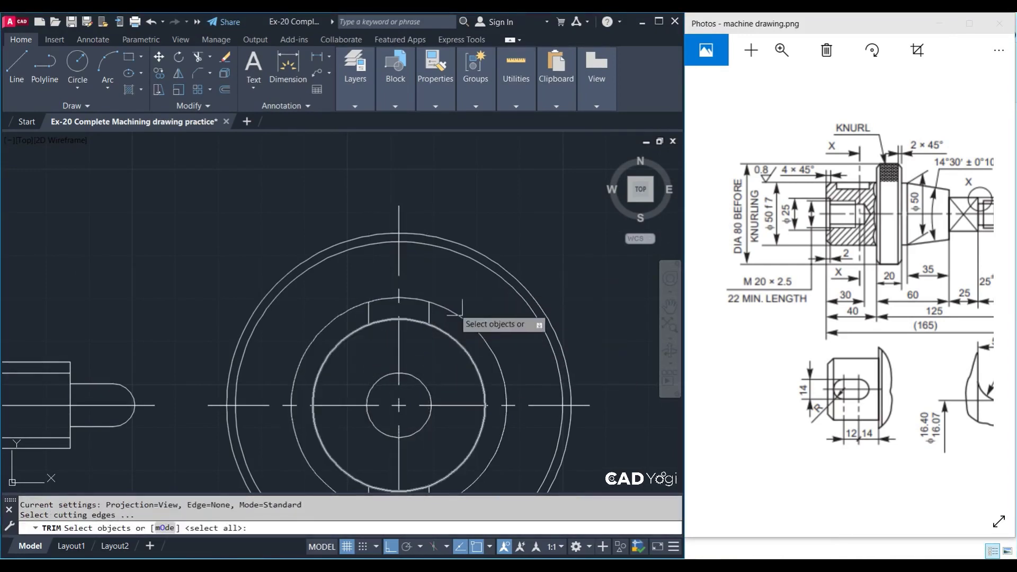
click(530, 286)
click(350, 315)
key(Return)
key(Return)
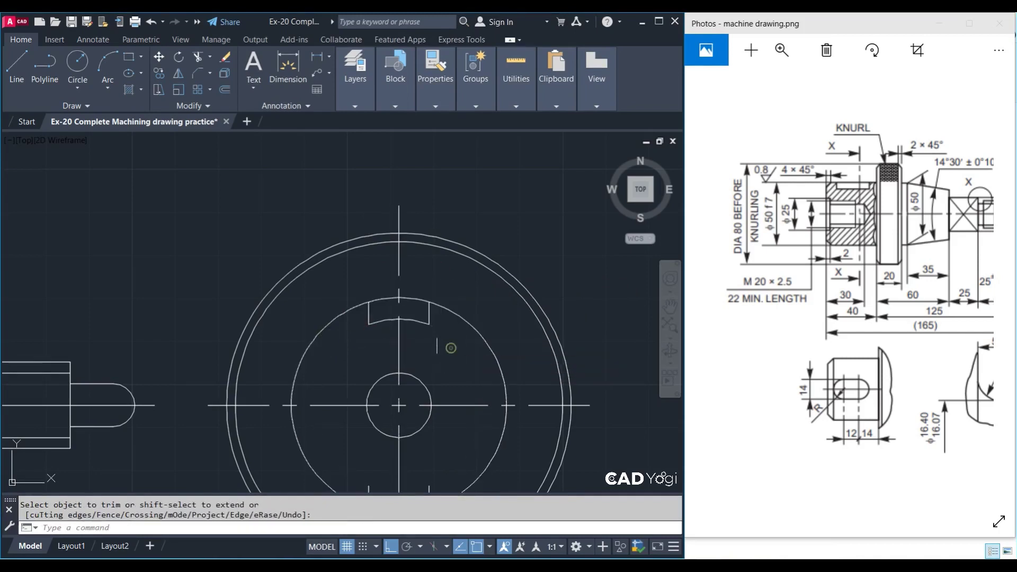
Check the X–X section in the reference, then draw a line across the keyway bottom
drag(760, 370, 511, 393)
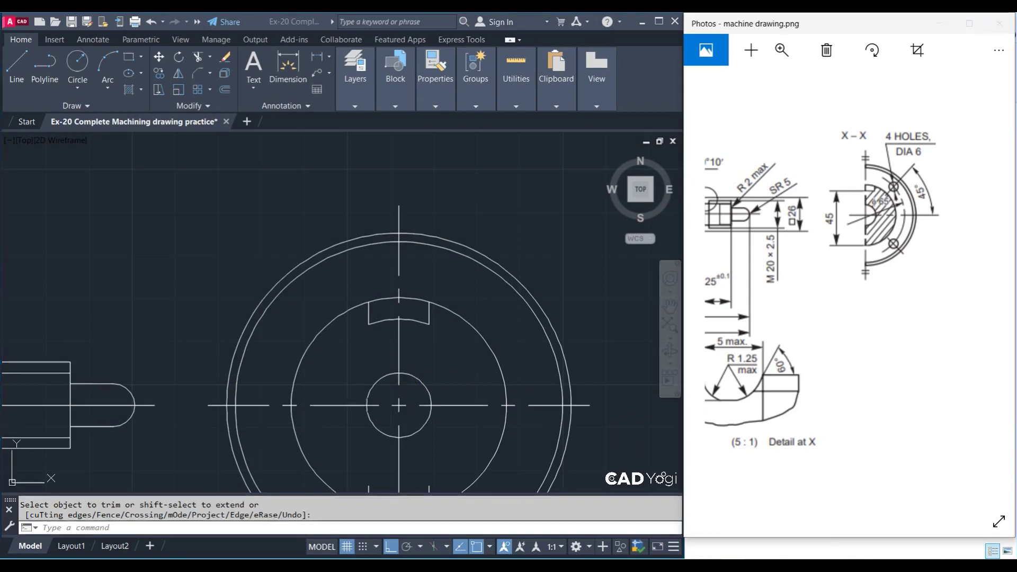
click(465, 359)
middle_drag(448, 350, 567, 395)
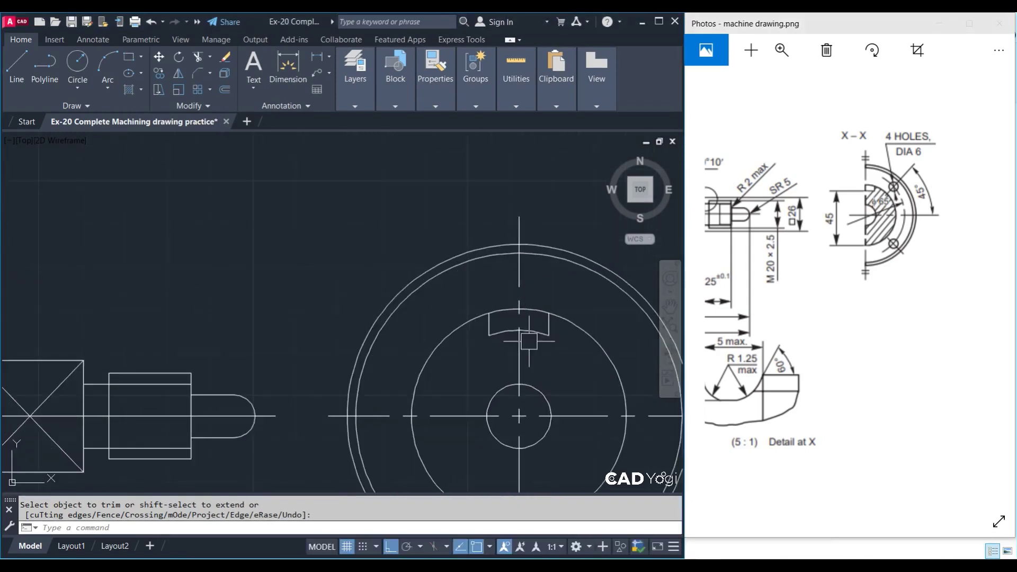
text(L)
key(Return)
scroll(518, 365, up, 3)
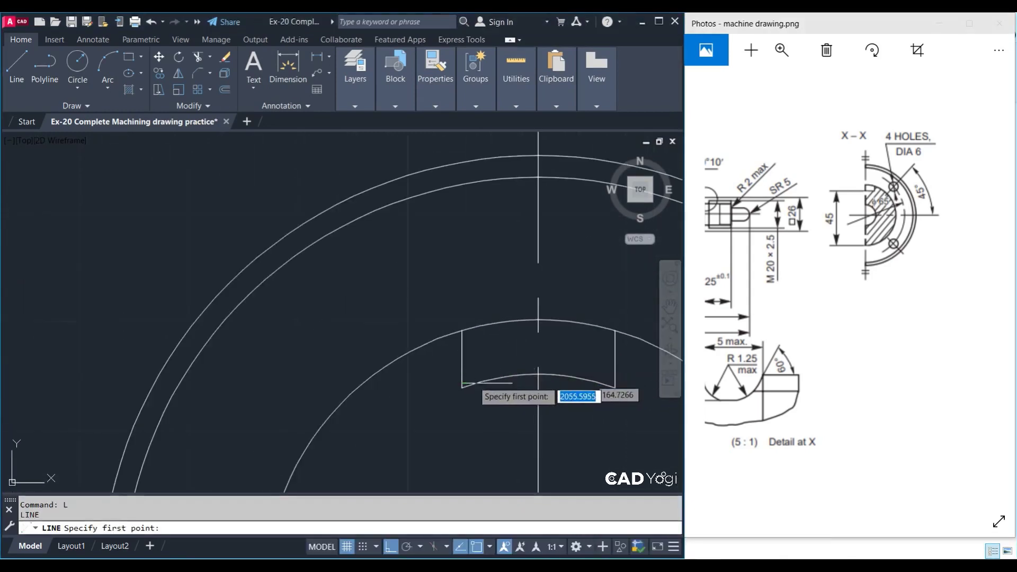
click(537, 374)
click(435, 374)
key(Escape)
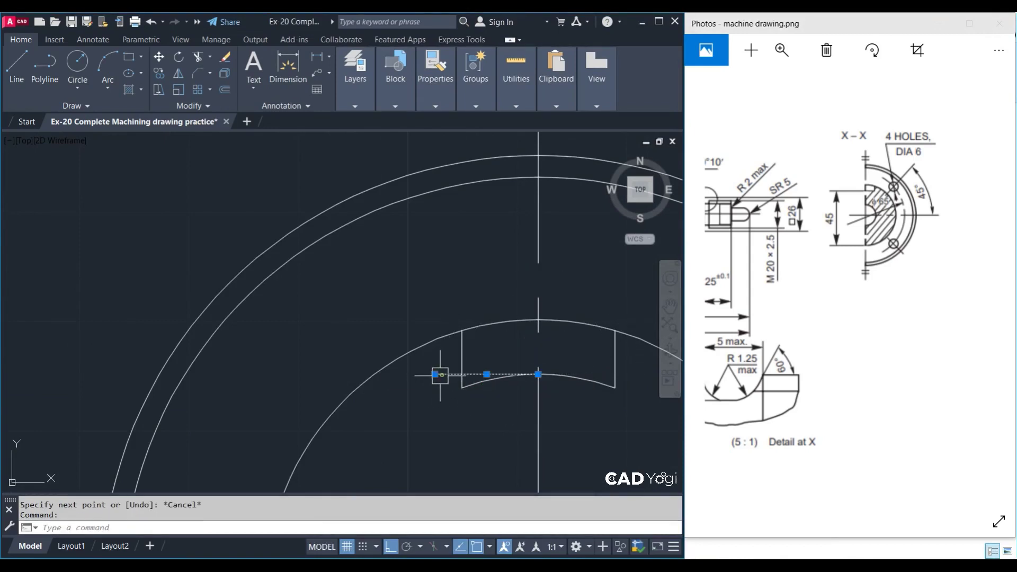
Extend the keyway bottom line and trim its left and right overhangs
click(537, 374)
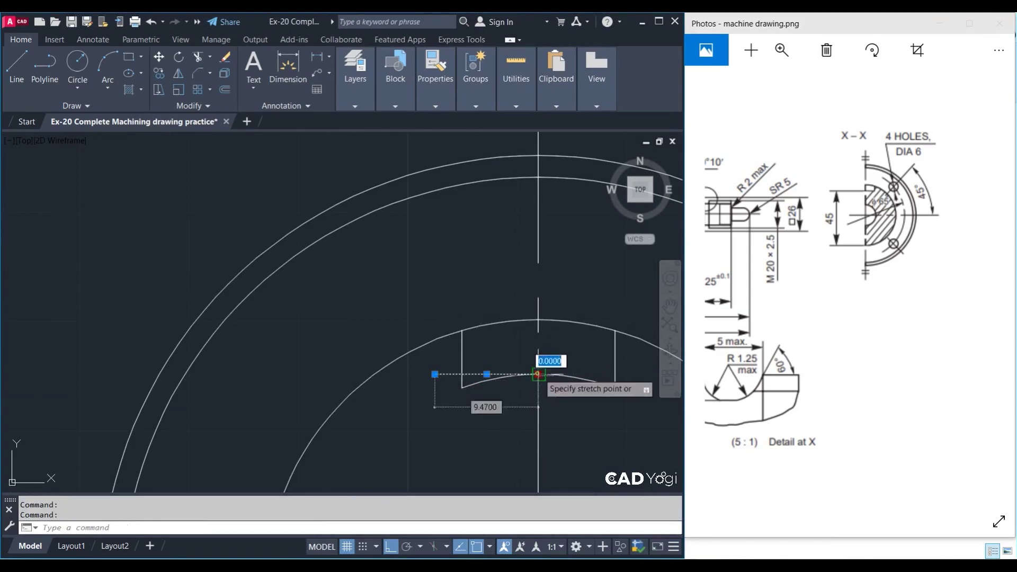
click(627, 374)
key(Escape)
key(Escape)
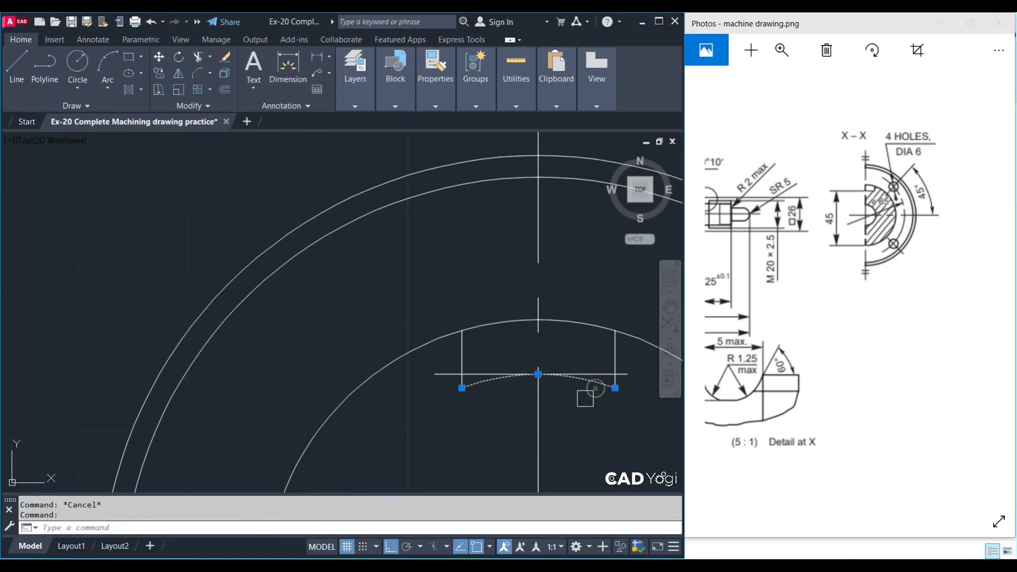
text(Etr)
key(Return)
click(628, 410)
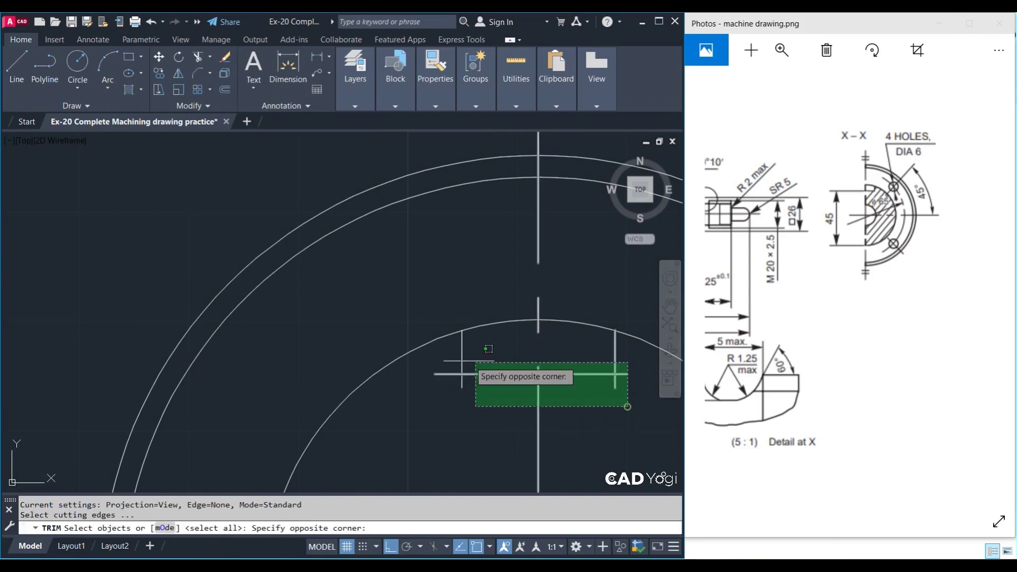
click(471, 365)
key(Return)
click(457, 374)
click(621, 374)
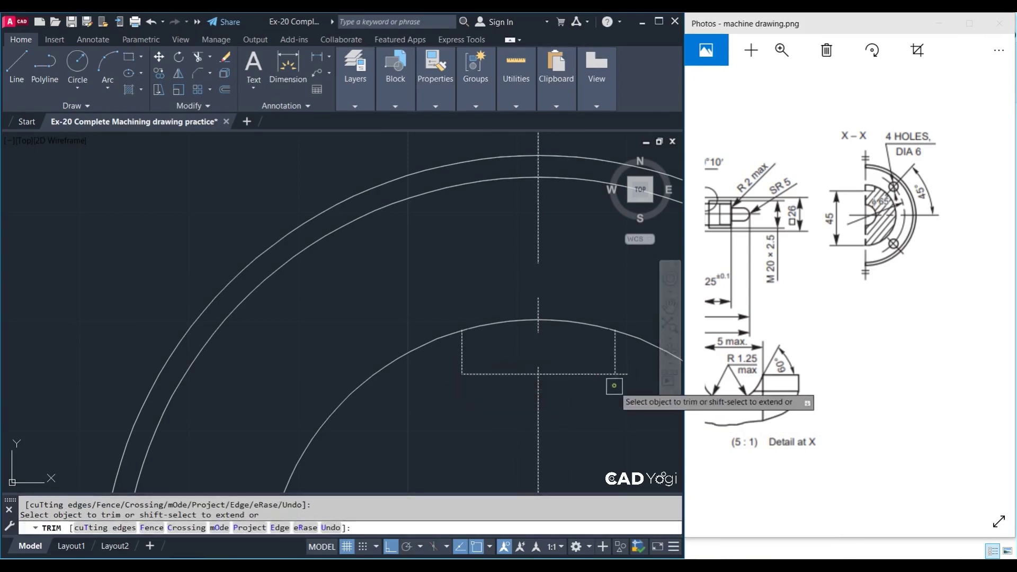
key(Return)
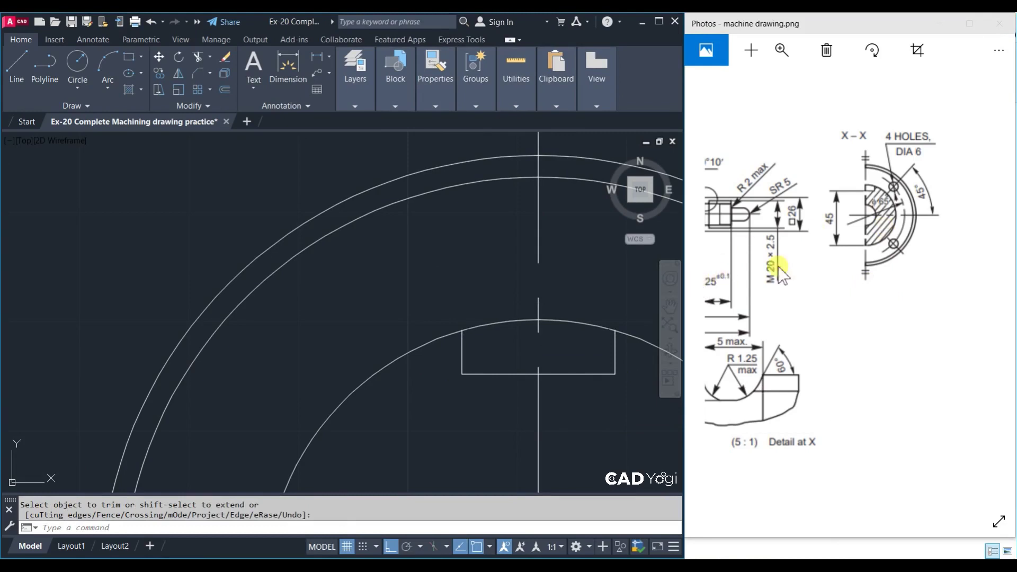
Erase the stray slot rectangle near the bottom of the end view
scroll(504, 386, down, 2)
scroll(522, 377, down, 2)
scroll(493, 371, down, 2)
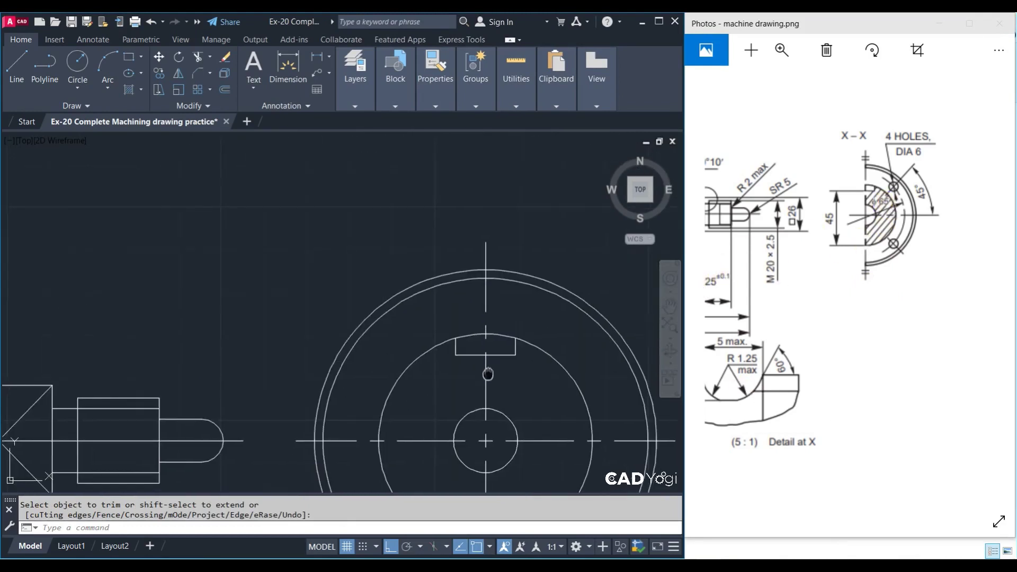
scroll(480, 331, down, 2)
key(Escape)
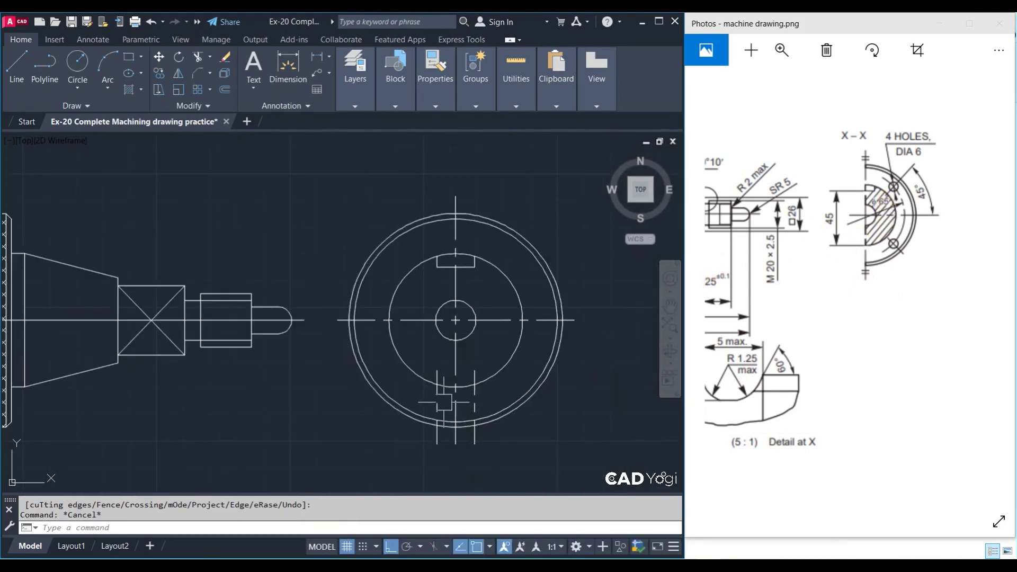
text(E)
key(Return)
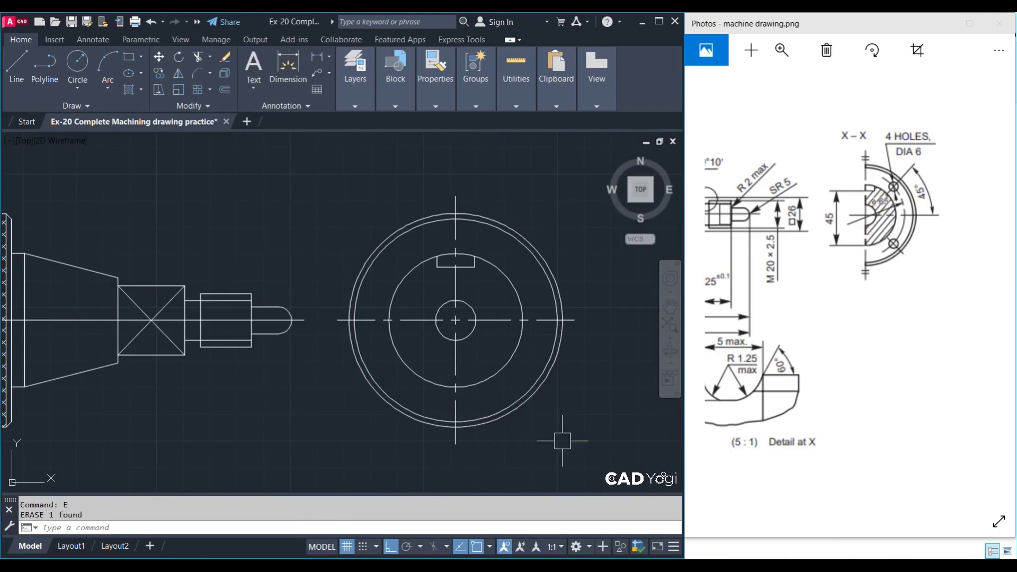
text(H)
Hatch the end view's middle disc diagonally, leaving the centre hole and keyway clear
key(Return)
key(Escape)
text(h)
key(Return)
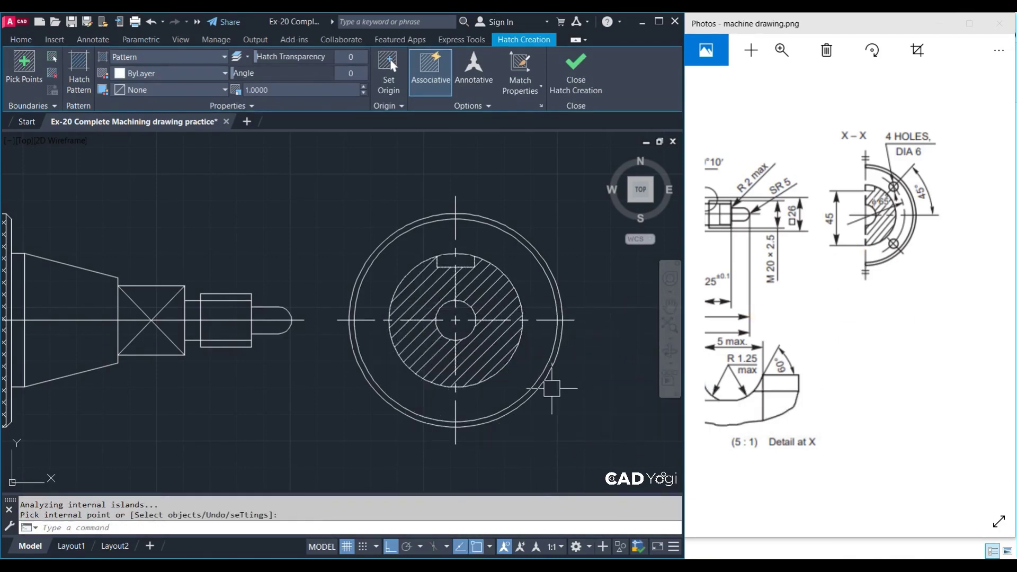
key(Escape)
middle_drag(503, 400, 475, 406)
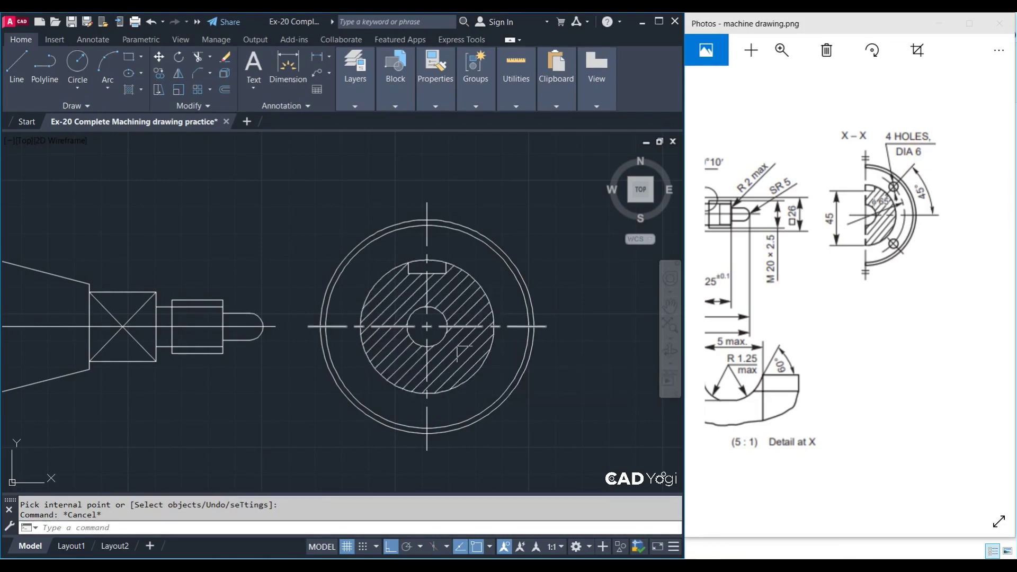
text(L)
Draw a radial line from the circle centre and rotate it 45° about the centre
key(Return)
click(534, 327)
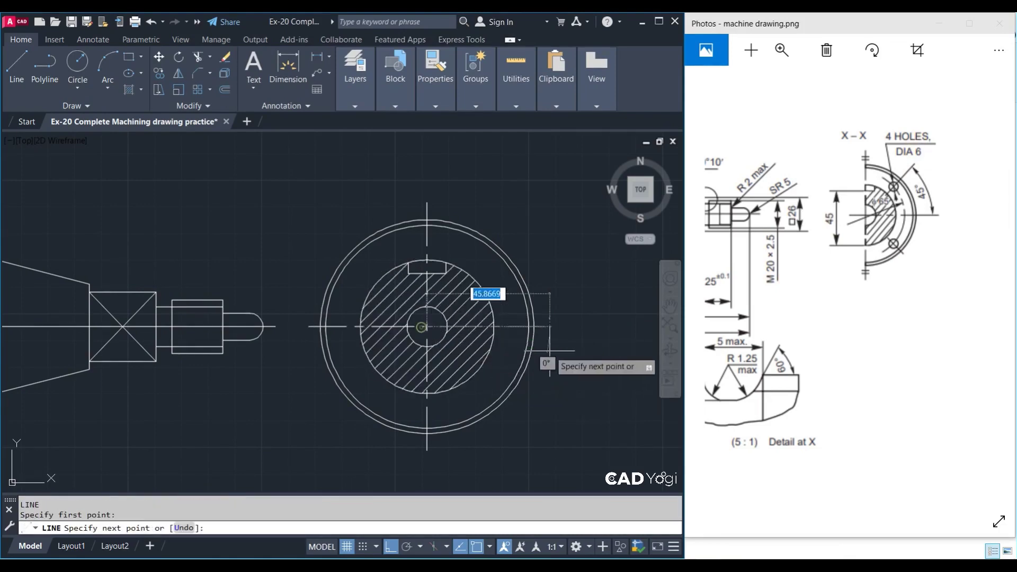
key(Escape)
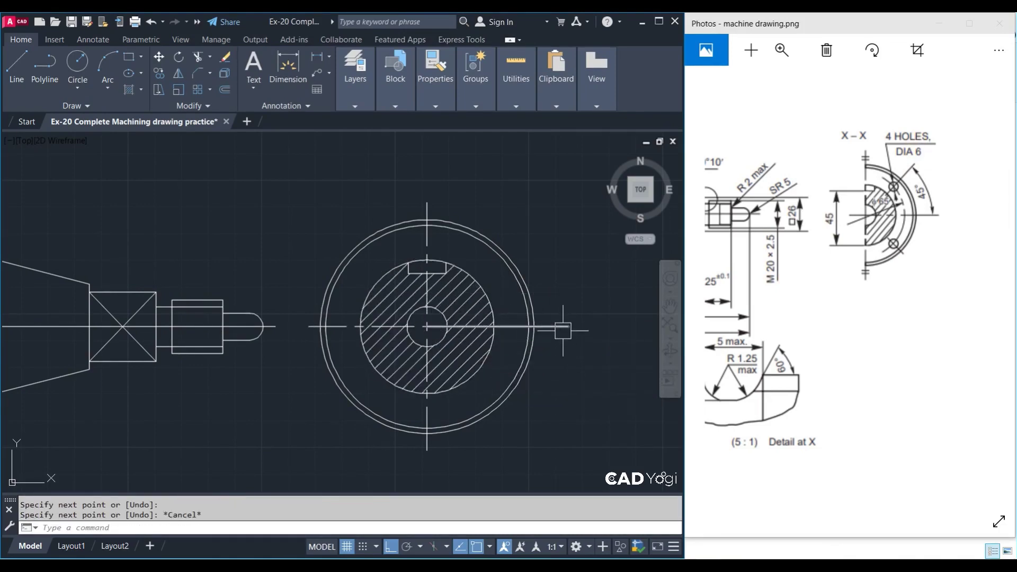
text(Ro)
key(Return)
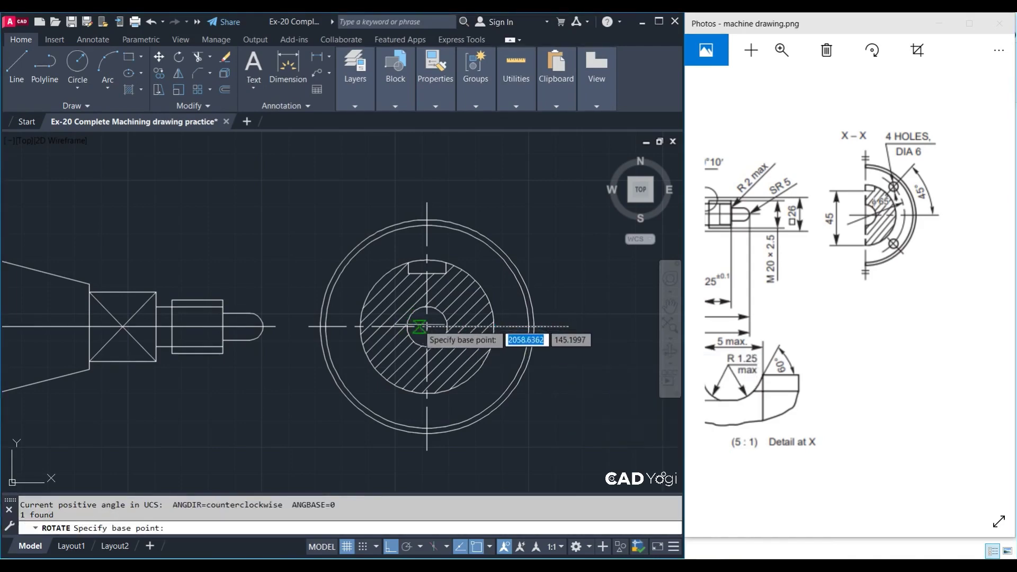
click(427, 326)
key(Return)
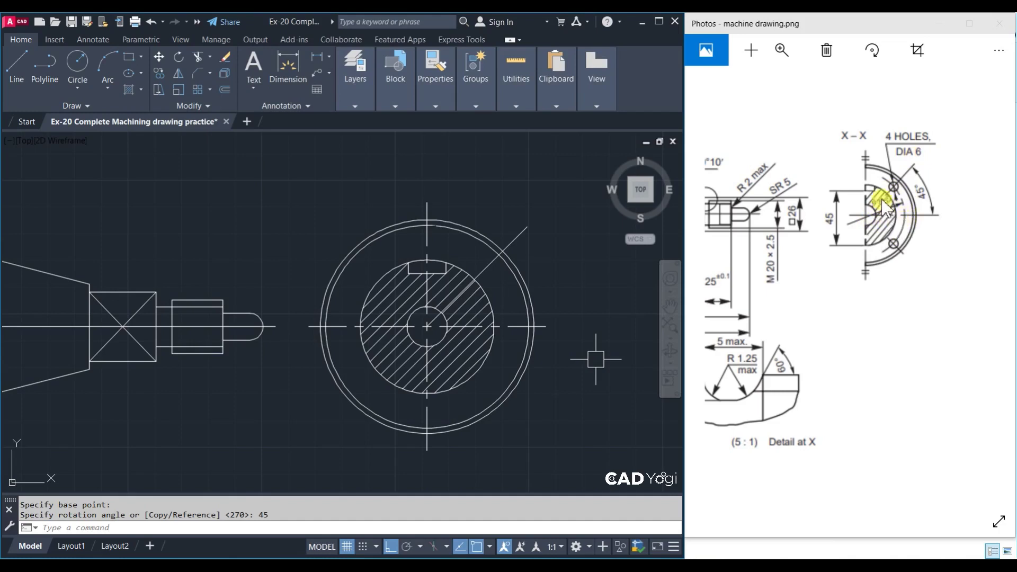
Check the left end of the reference drawing for the next feature
scroll(875, 214, up, 3)
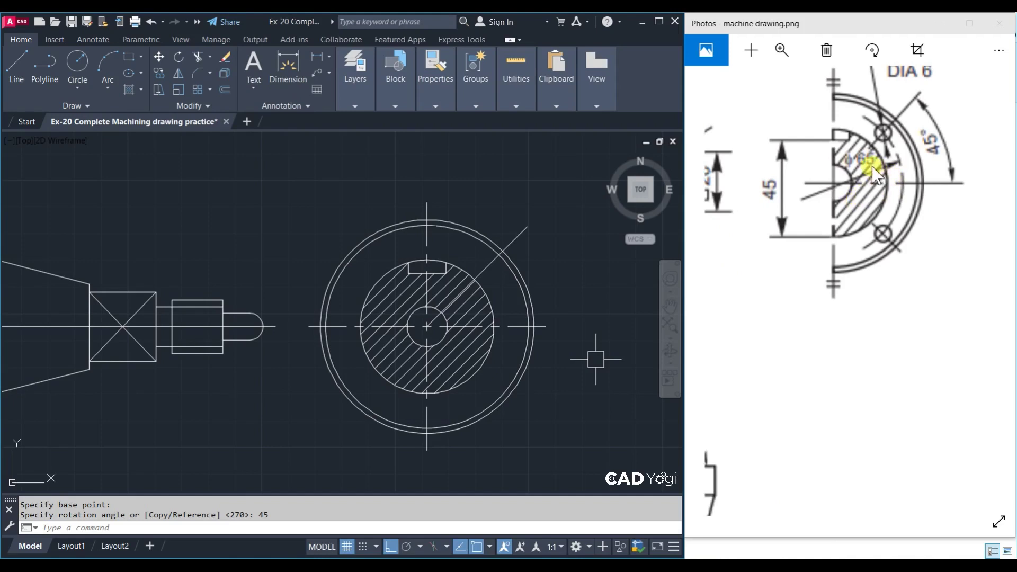
scroll(875, 175, down, 2)
scroll(874, 223, down, 2)
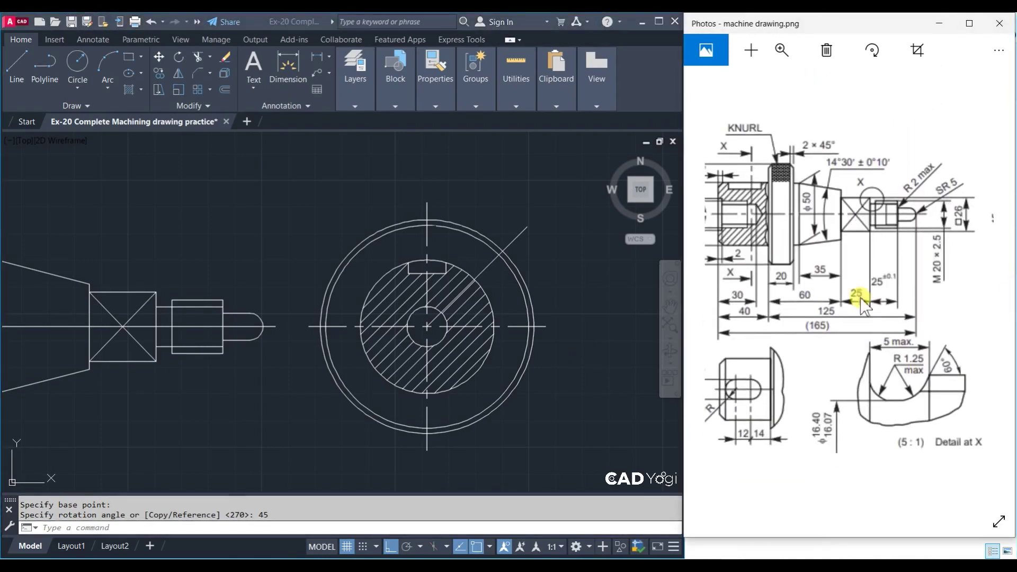
mouse_move(861, 302)
mouse_down()
mouse_move(1012, 308)
mouse_move(334, 275)
mouse_up()
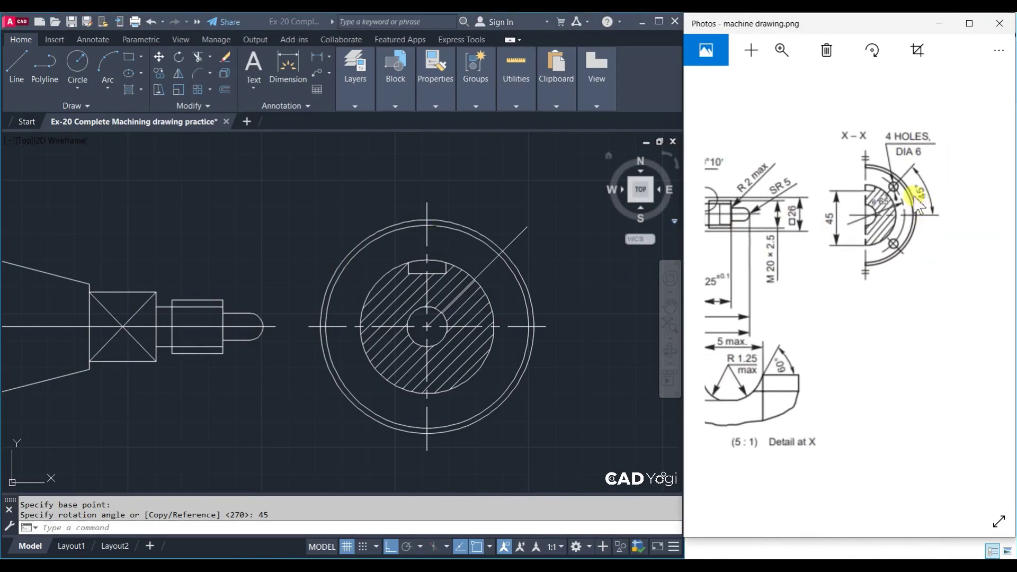
scroll(877, 222, up, 1)
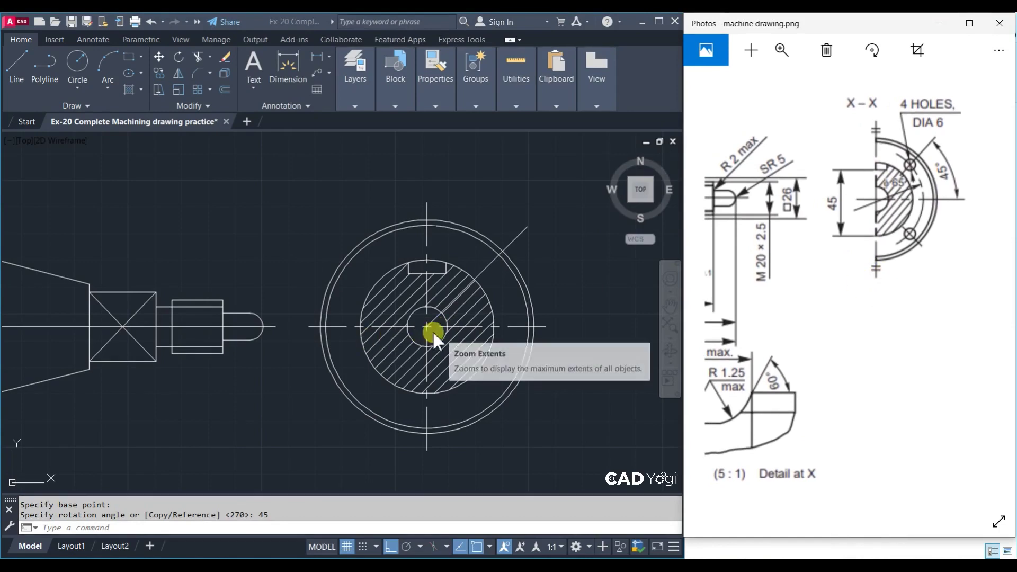
click(556, 269)
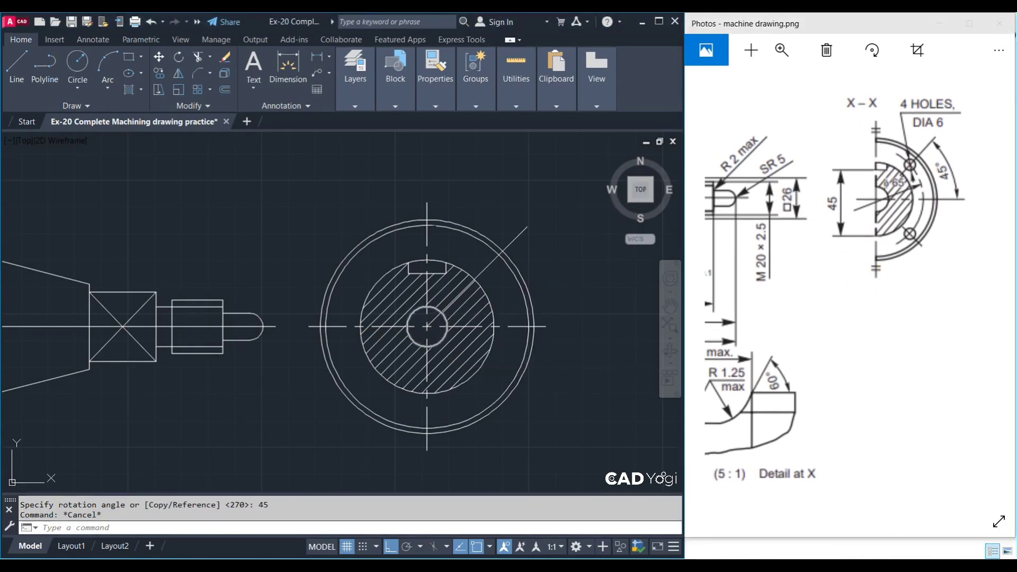
text(c)
key(Return)
Draw a 65-diameter pitch circle centred on the shaft centre
click(426, 327)
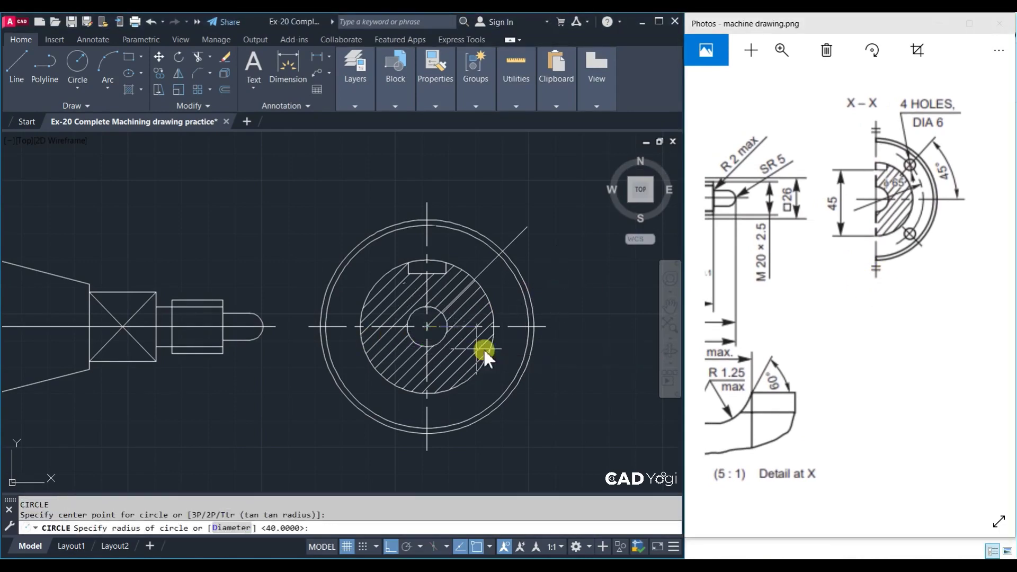
text(d)
key(Return)
text(65)
key(Return)
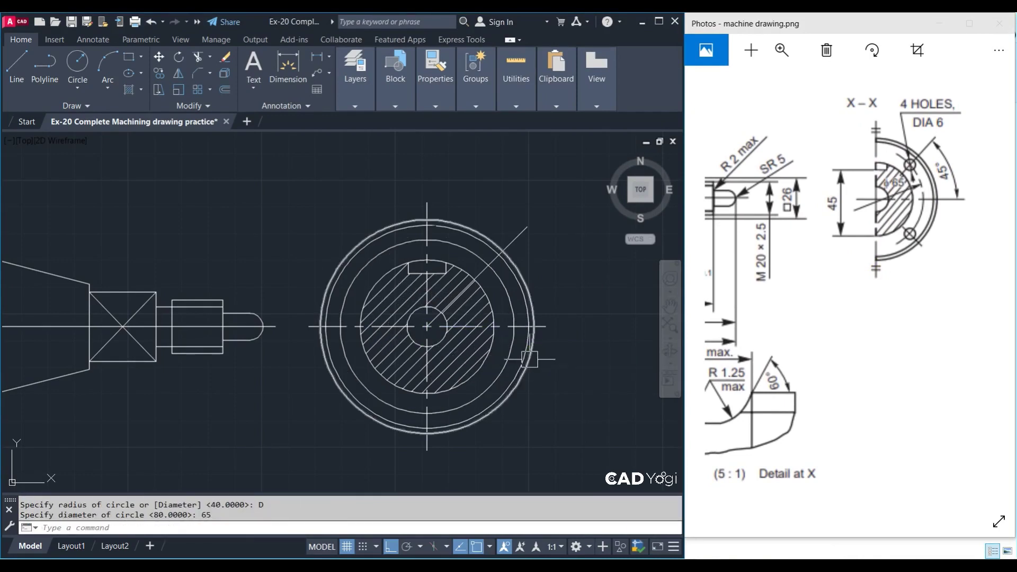
key(Escape)
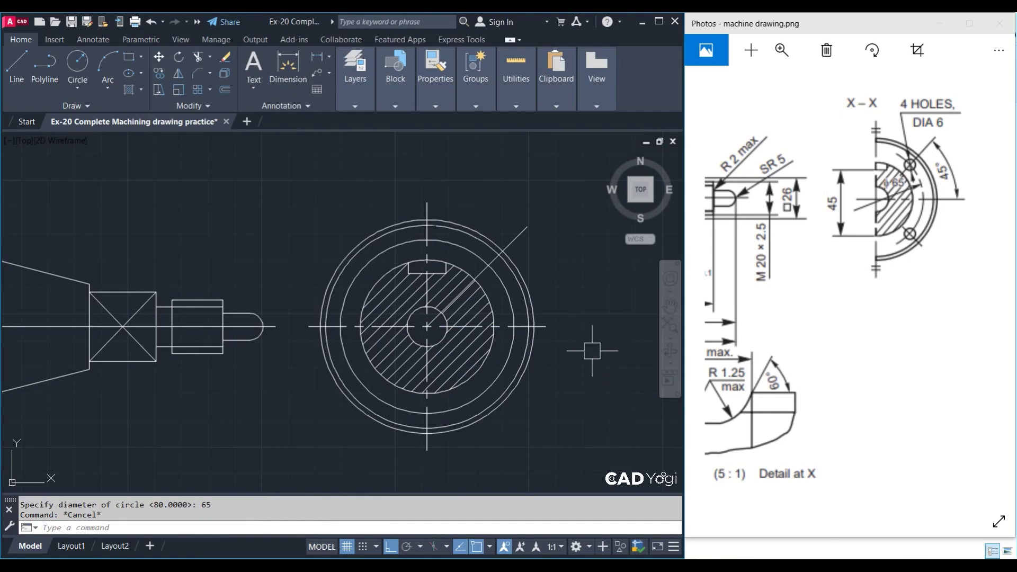
Add a 6-diameter hole where the 45° line crosses the pitch circle
text(c)
key(Return)
click(494, 273)
text(d)
key(Return)
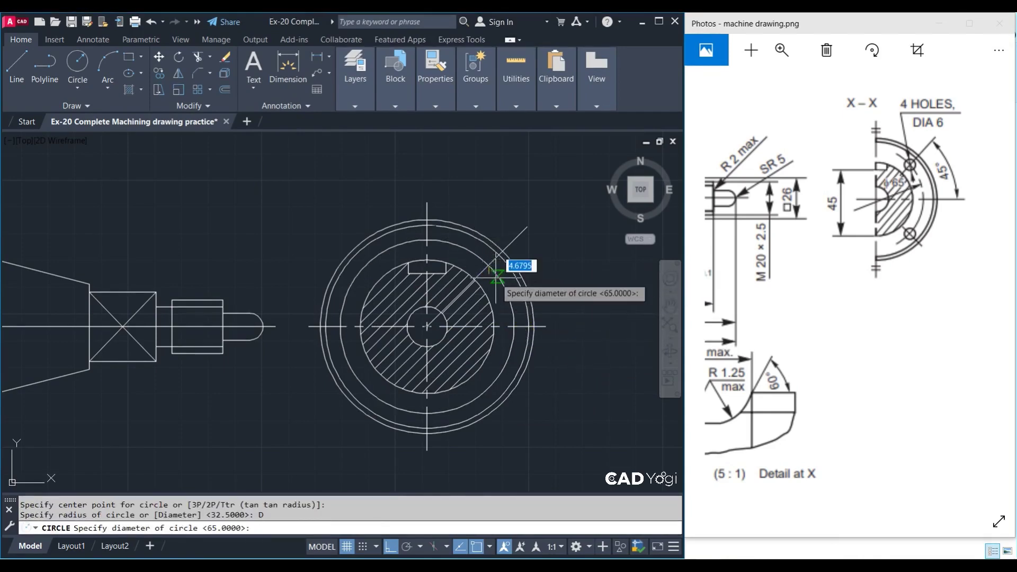
text(6)
key(Return)
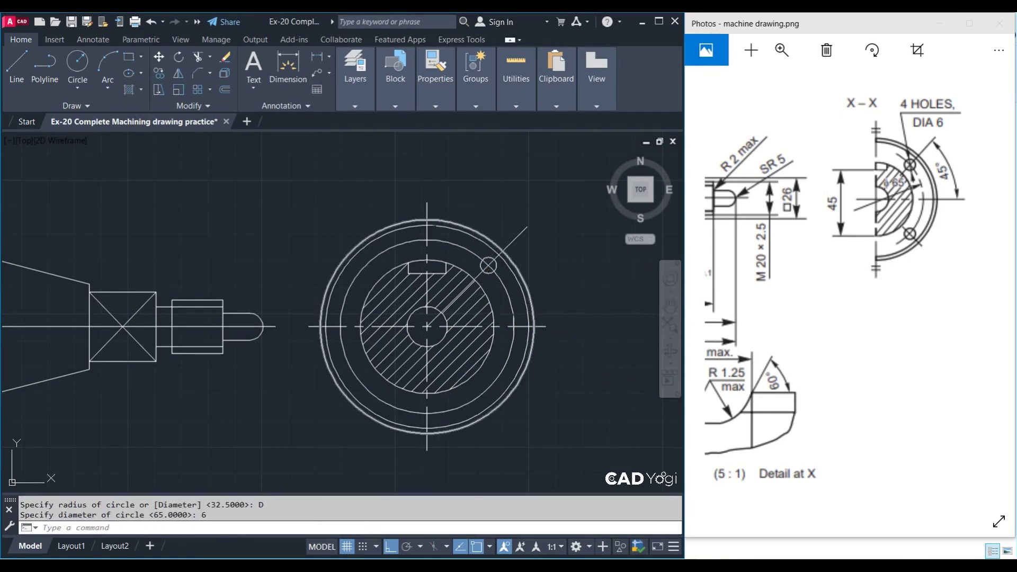
scroll(505, 254, up, 1)
scroll(505, 254, up, 1)
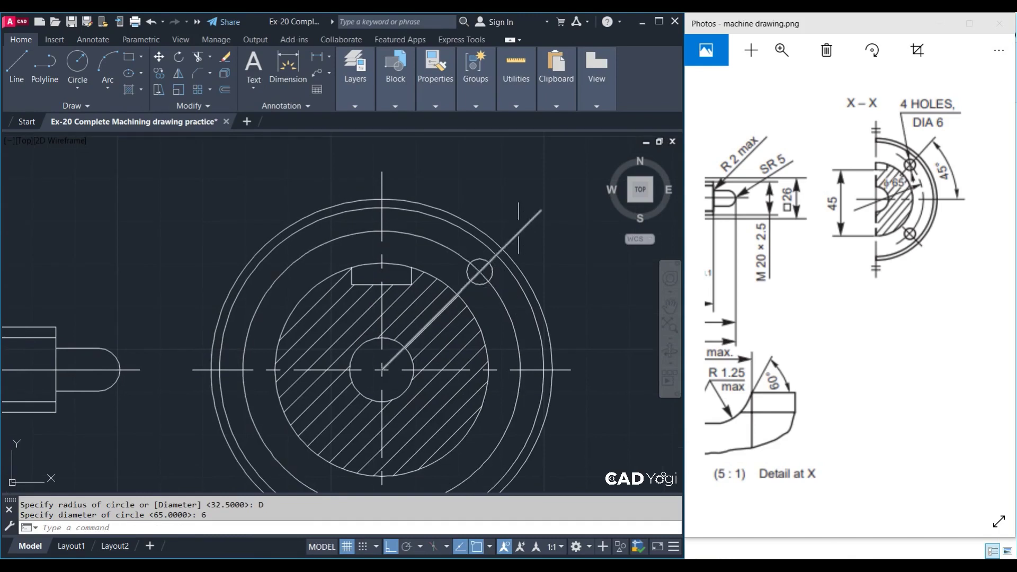
Break the long 45° line at two points around the 6 mm hole
scroll(483, 267, up, 2)
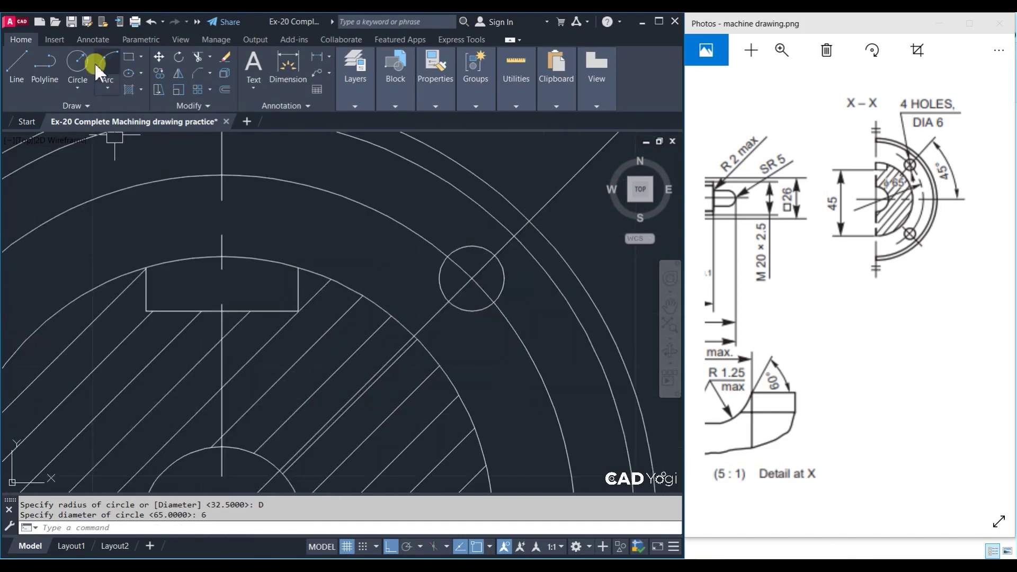
click(69, 105)
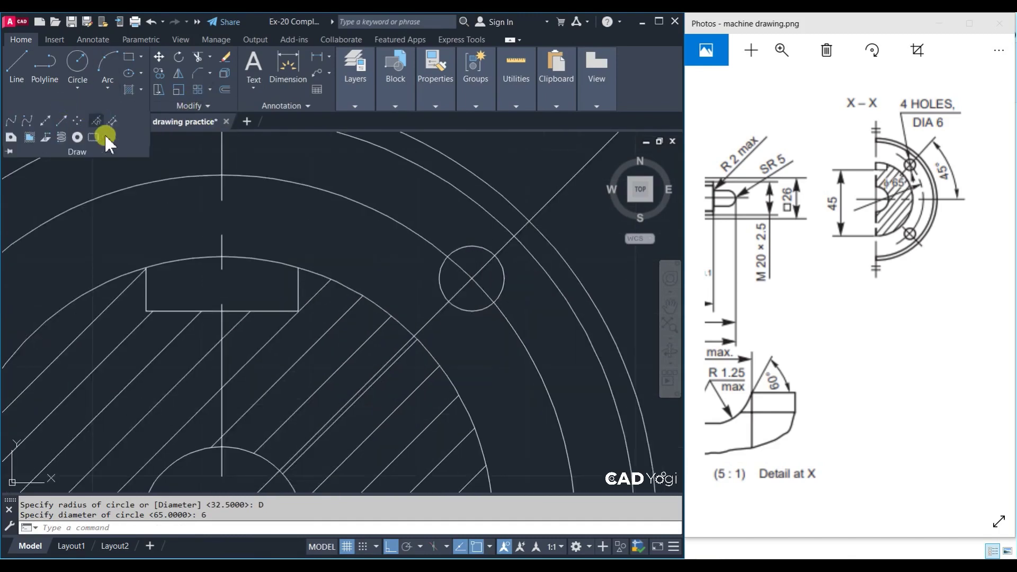
click(195, 103)
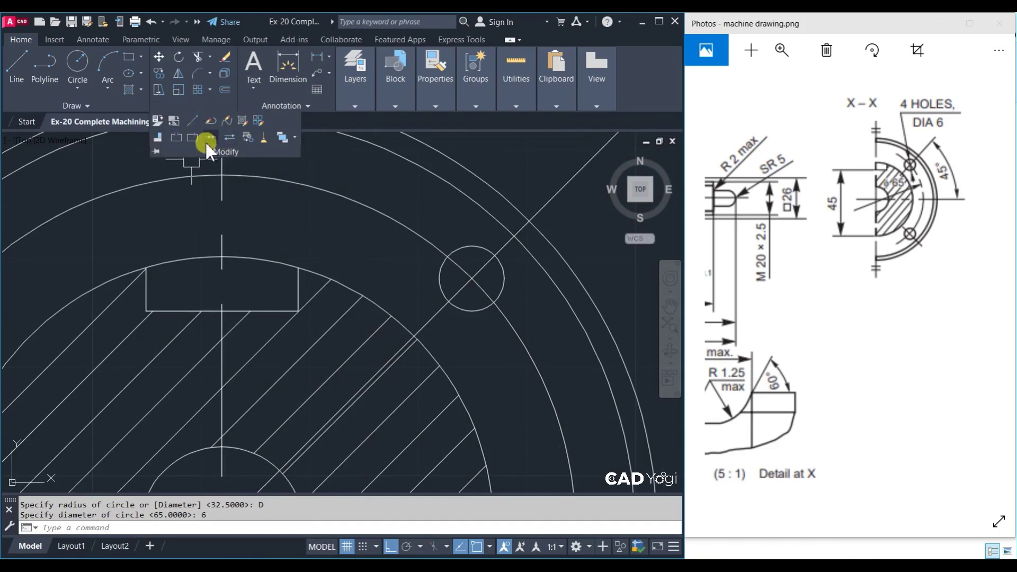
click(178, 137)
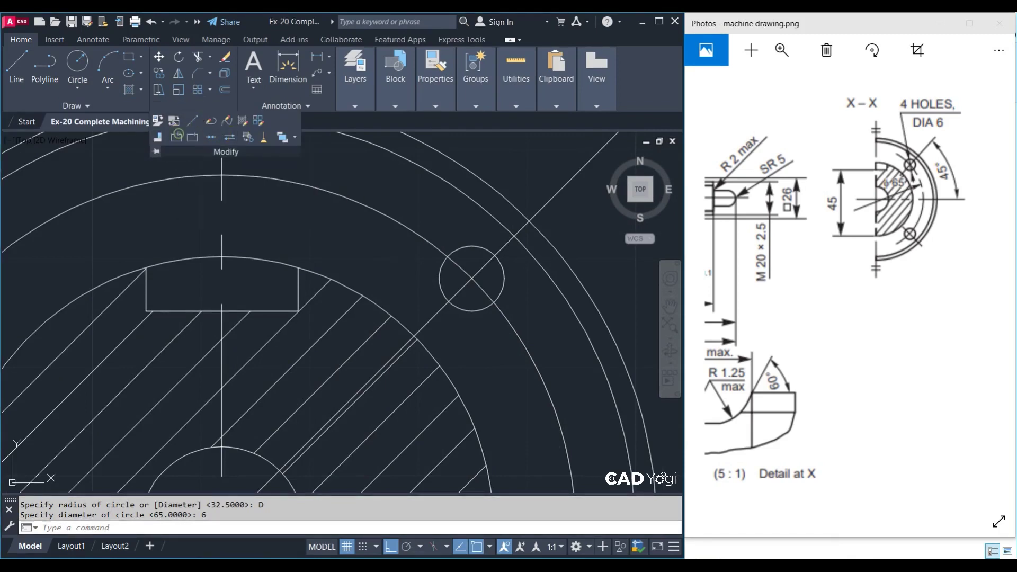
scroll(435, 313, up, 2)
click(437, 321)
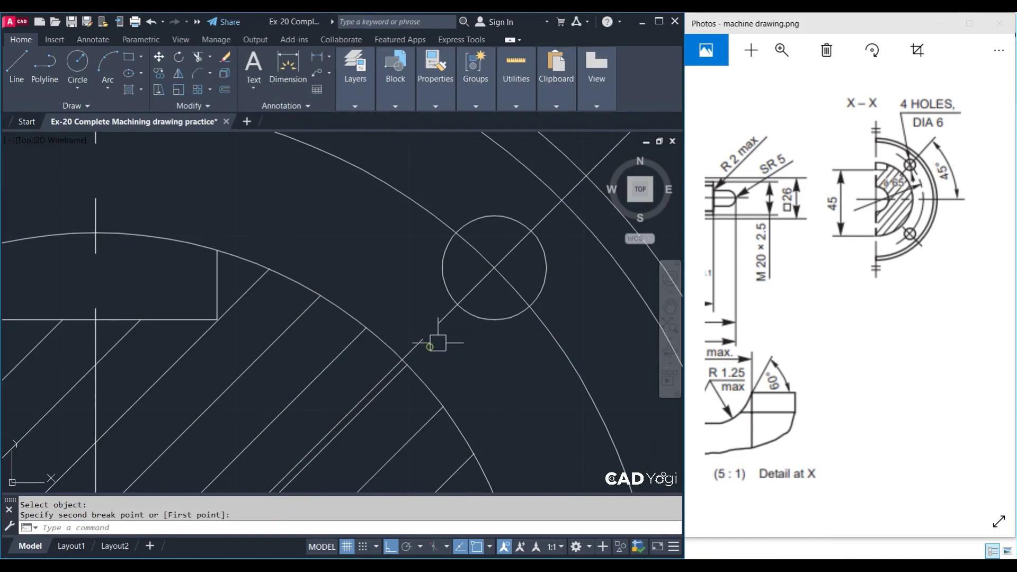
click(574, 233)
Erase the leftover piece of the 45° line, keeping the short piece across the hole
key(Return)
click(613, 161)
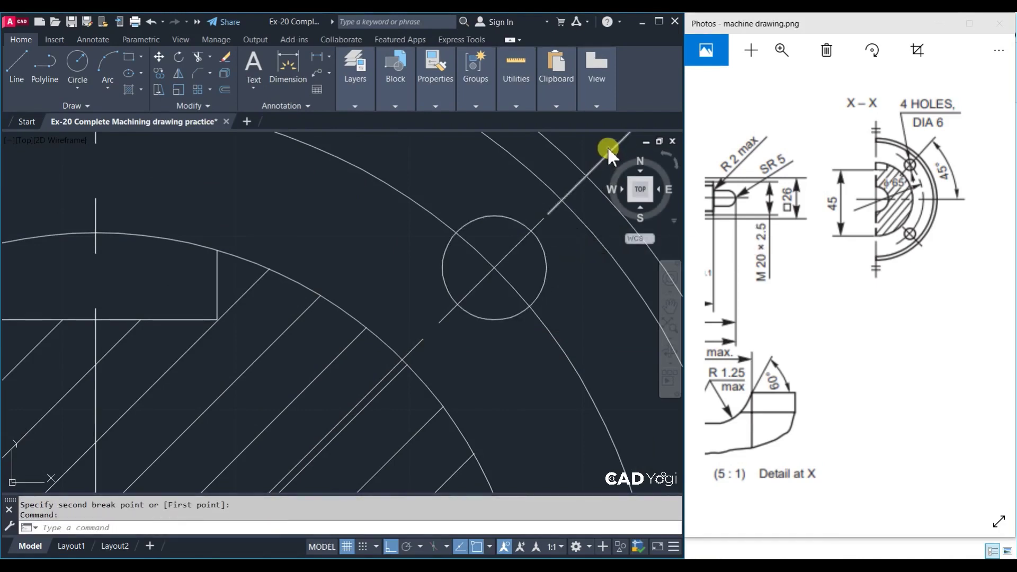
scroll(527, 184, down, 4)
text(e)
key(Return)
Window-select the centre lines and try a property match, cancelling the mistaken copy
scroll(492, 251, up, 4)
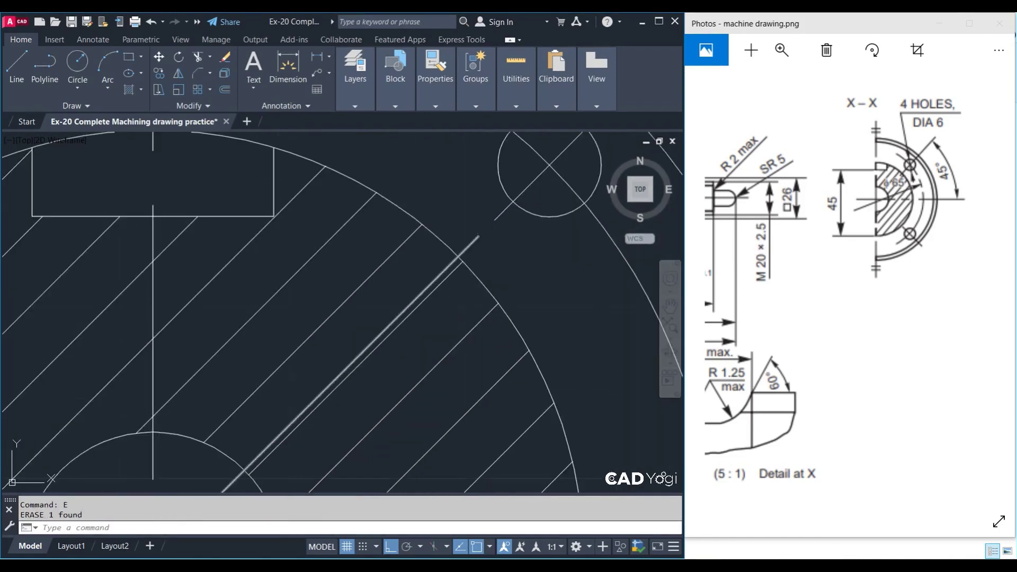
scroll(483, 244, down, 6)
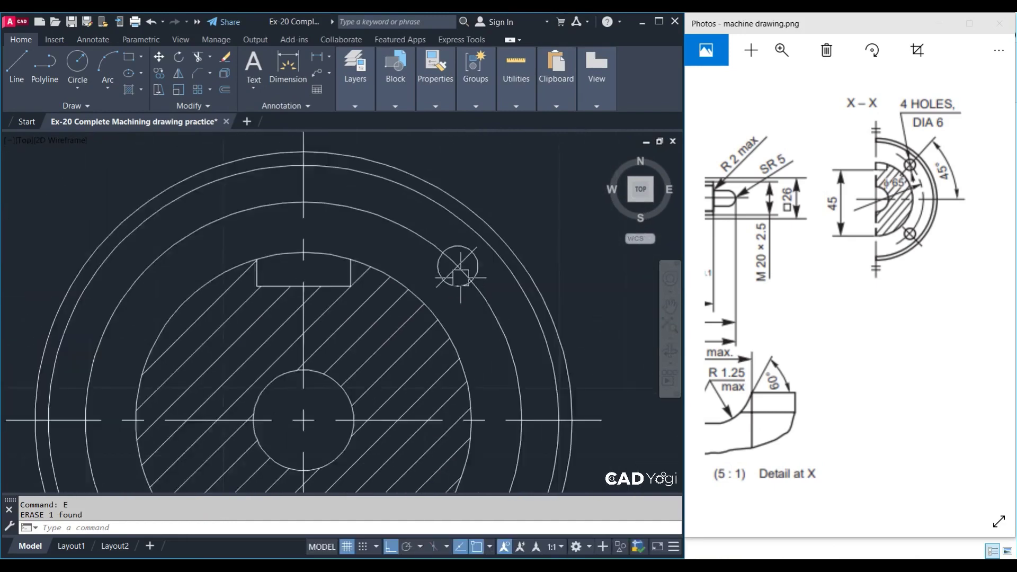
middle_drag(332, 343, 402, 343)
scroll(392, 355, up, 4)
click(365, 361)
click(332, 385)
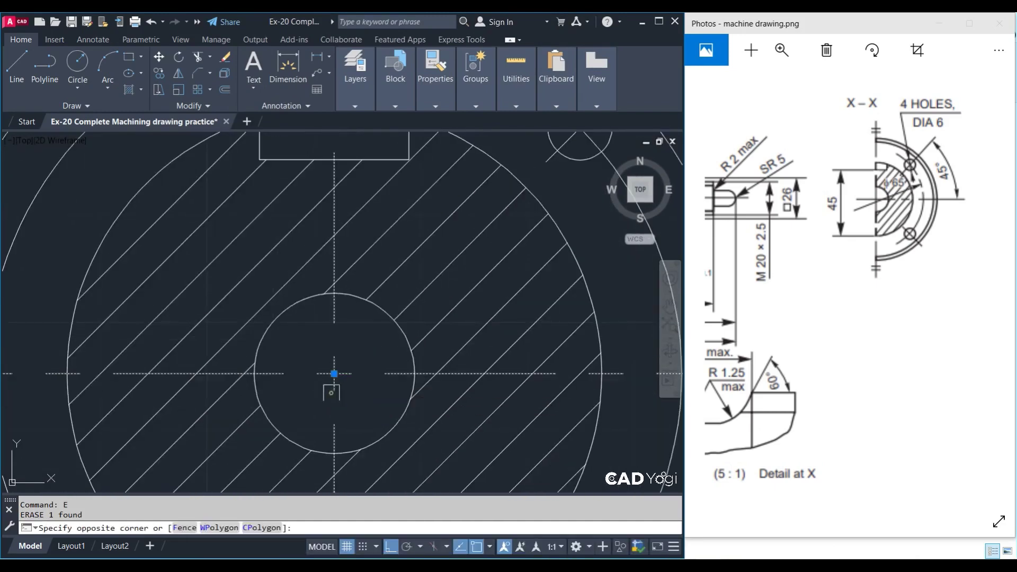
key(Return)
scroll(522, 275, up, 3)
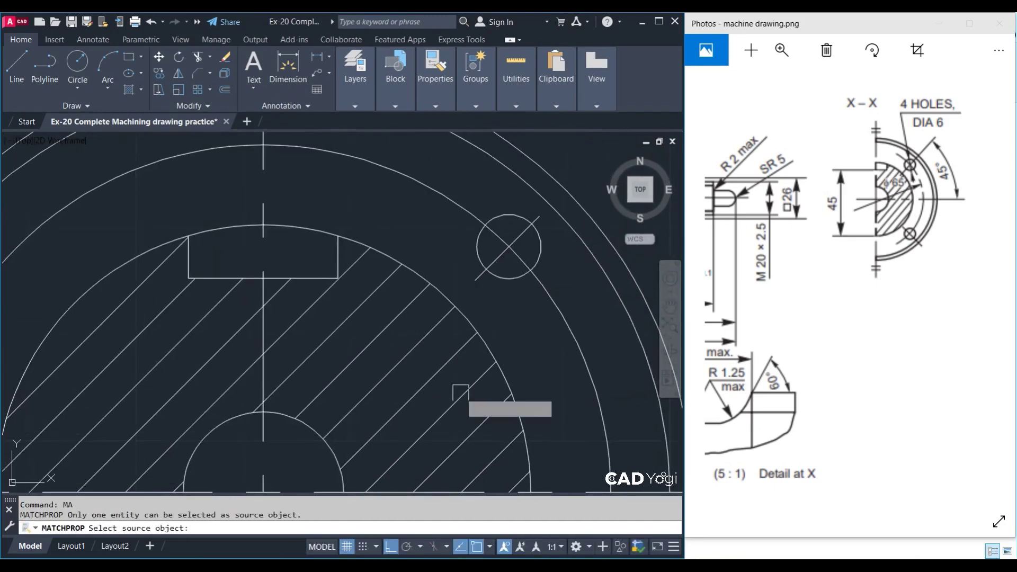
scroll(518, 233, up, 2)
click(518, 229)
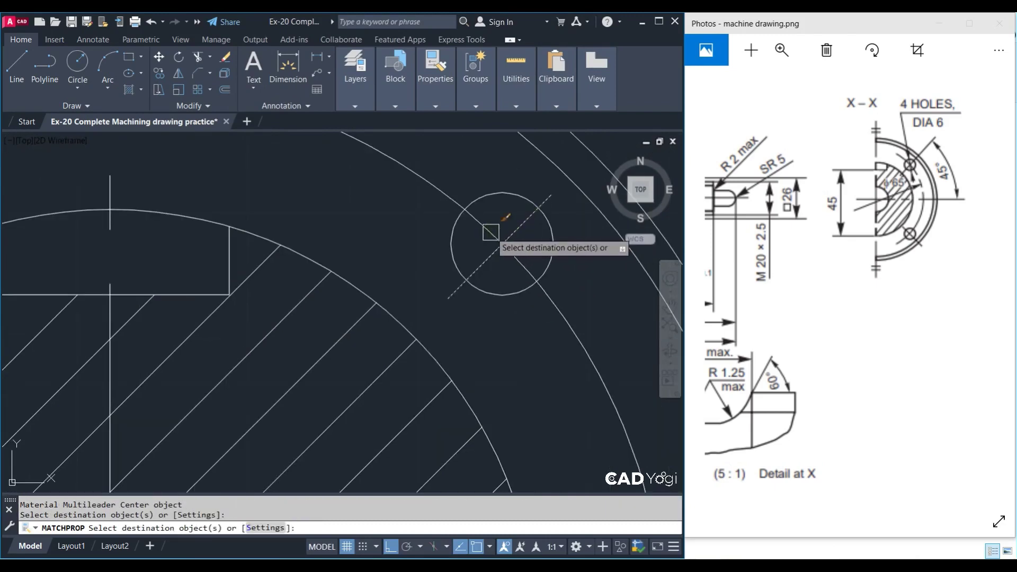
scroll(487, 228, down, 4)
scroll(499, 272, down, 2)
key(Escape)
Match the horizontal centre line's properties onto the 45° line through the 6 mm hole
click(518, 365)
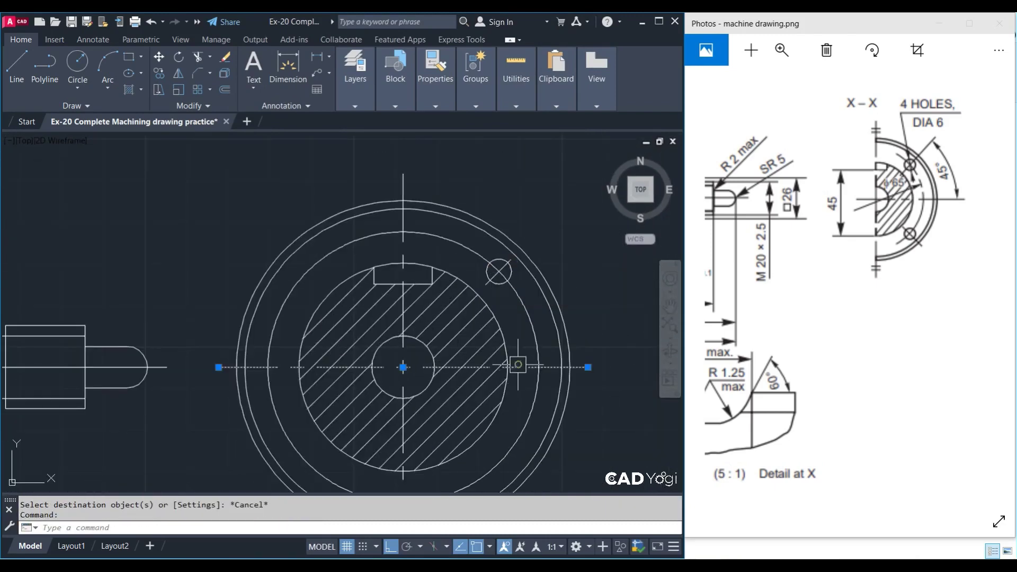
text(MA)
key(Return)
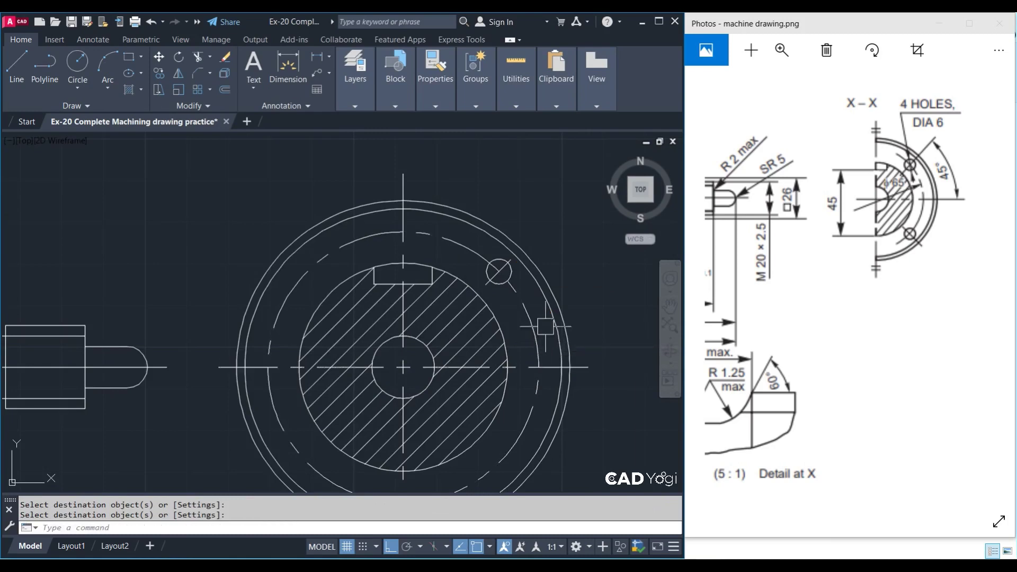
scroll(501, 268, up, 2)
scroll(481, 255, up, 2)
click(481, 255)
key(Return)
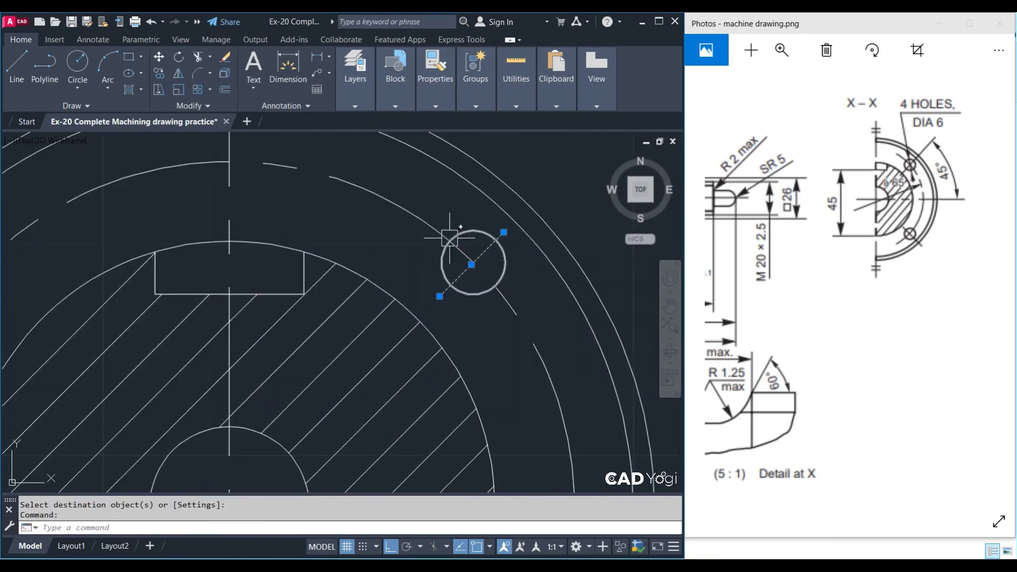
Check the diagonal line's linetype in the layer and property controls
click(338, 86)
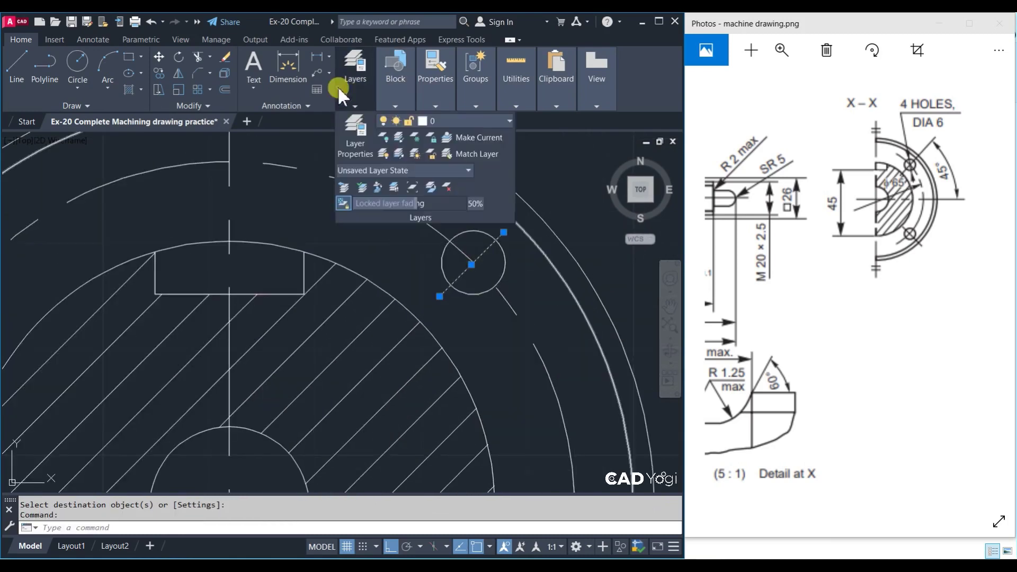
click(425, 89)
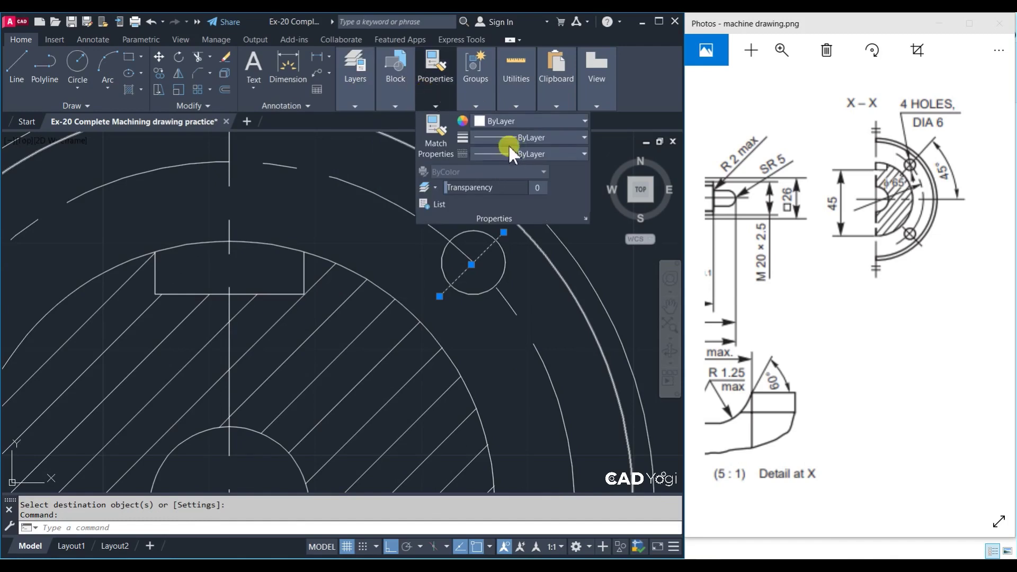
click(494, 154)
click(504, 202)
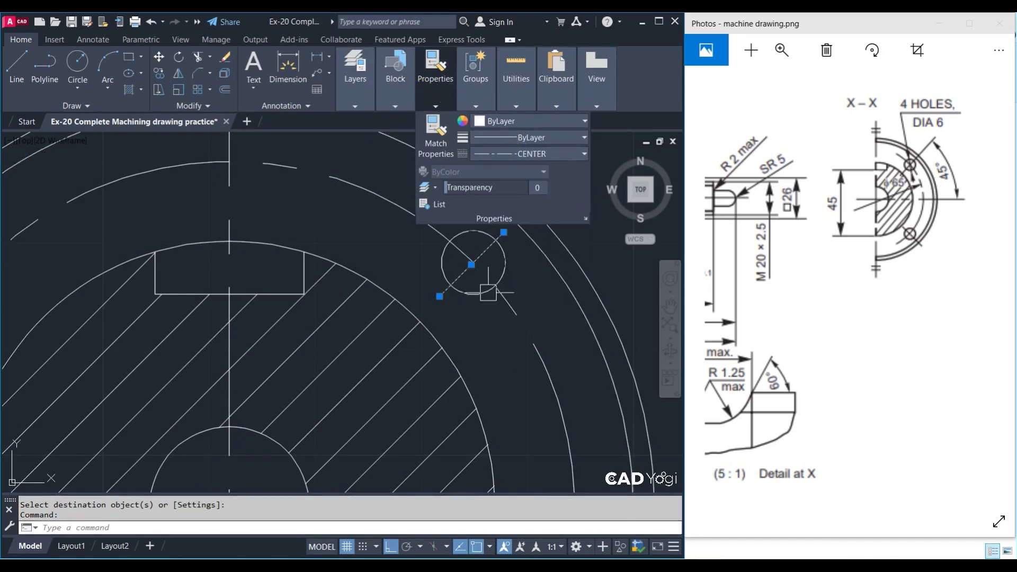
right_click(486, 280)
Open the diagonal line's full properties and keep CENTER as its linetype
click(557, 538)
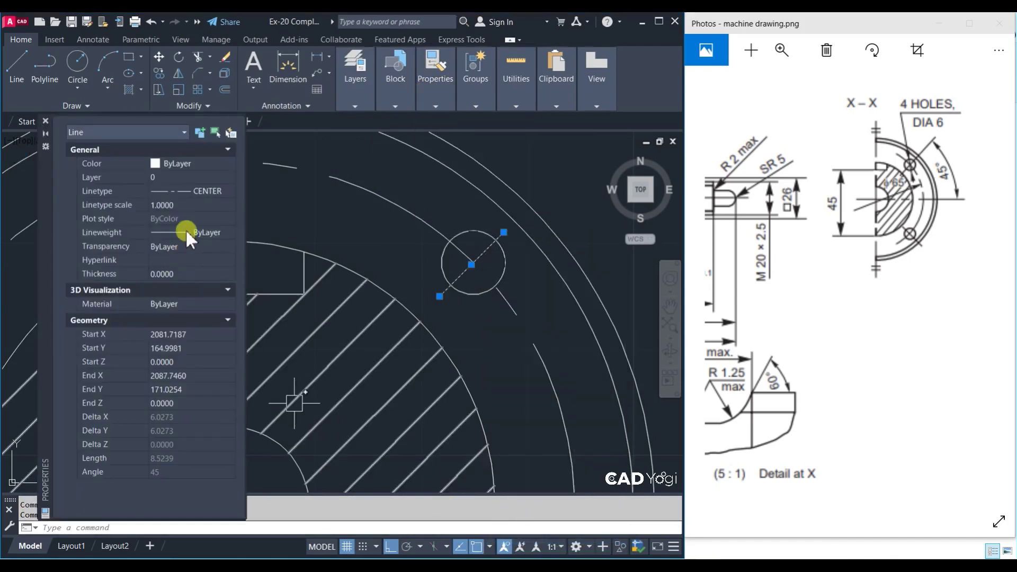
click(177, 205)
text(0.3000)
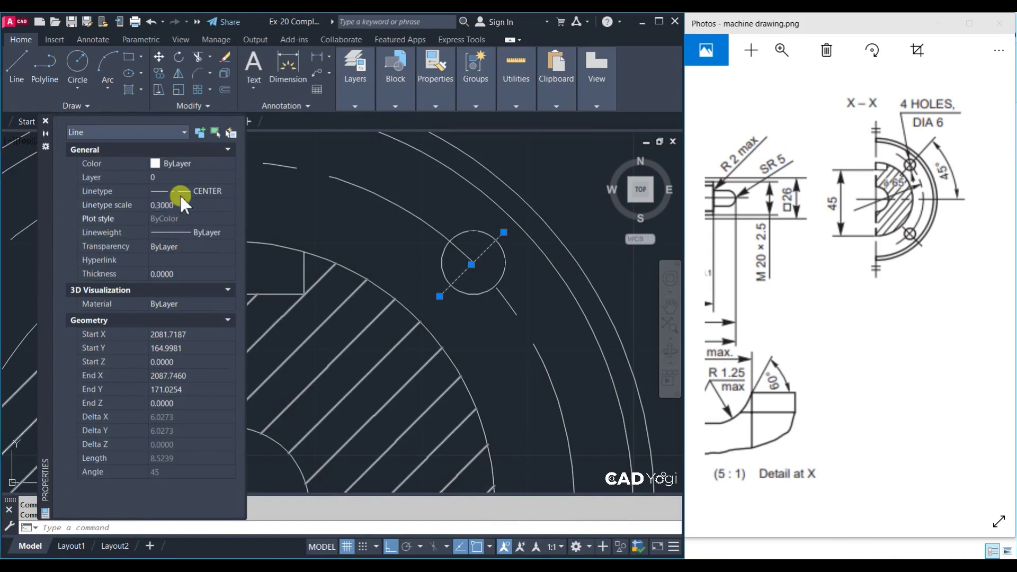
key(Escape)
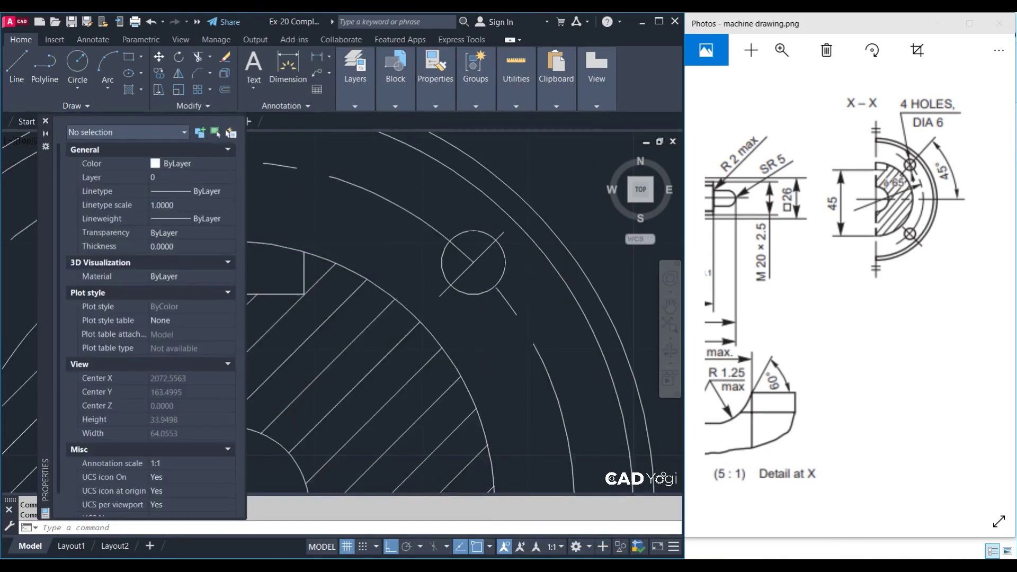
scroll(564, 275, up, 4)
click(549, 247)
click(212, 192)
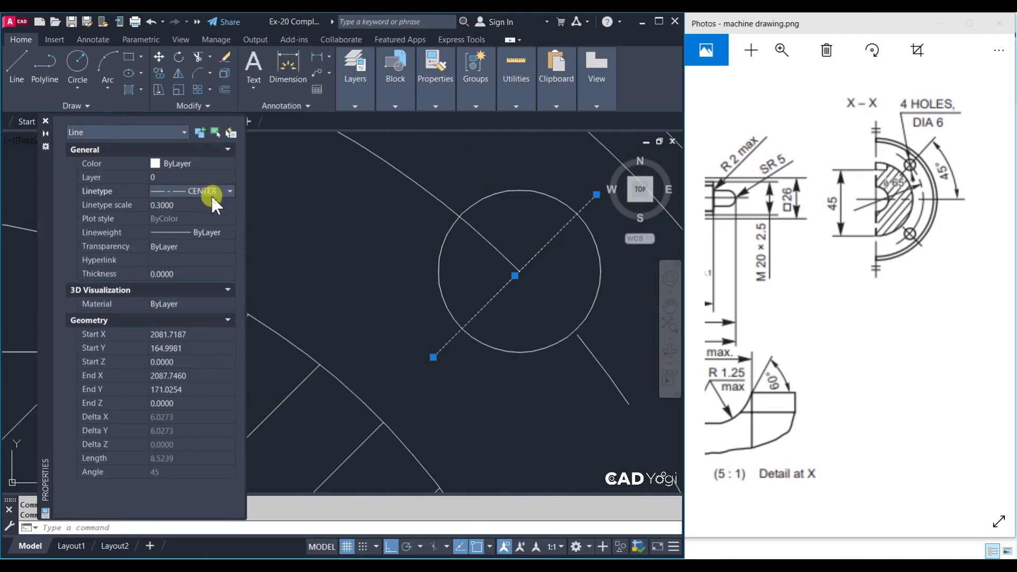
click(210, 196)
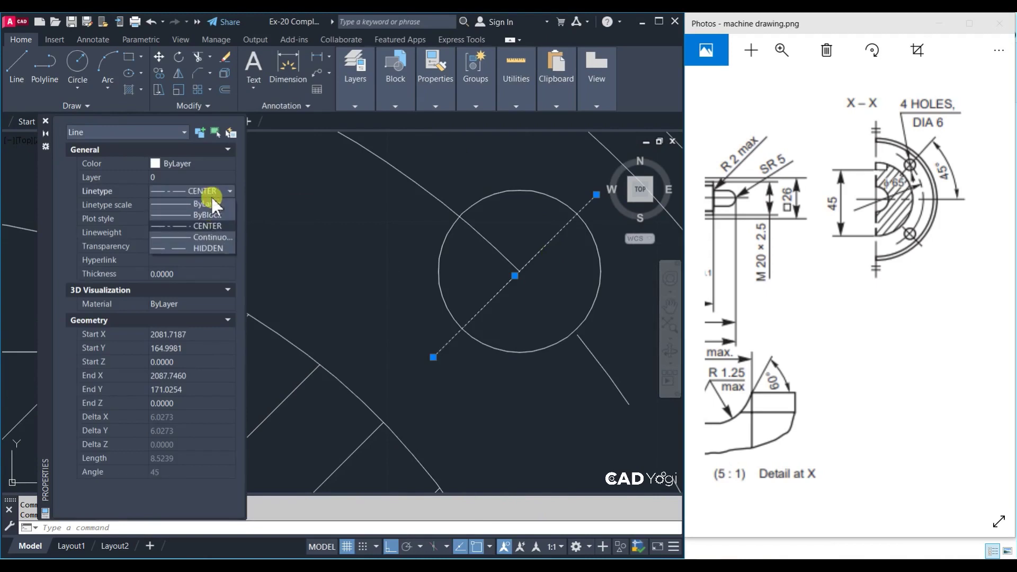
click(207, 226)
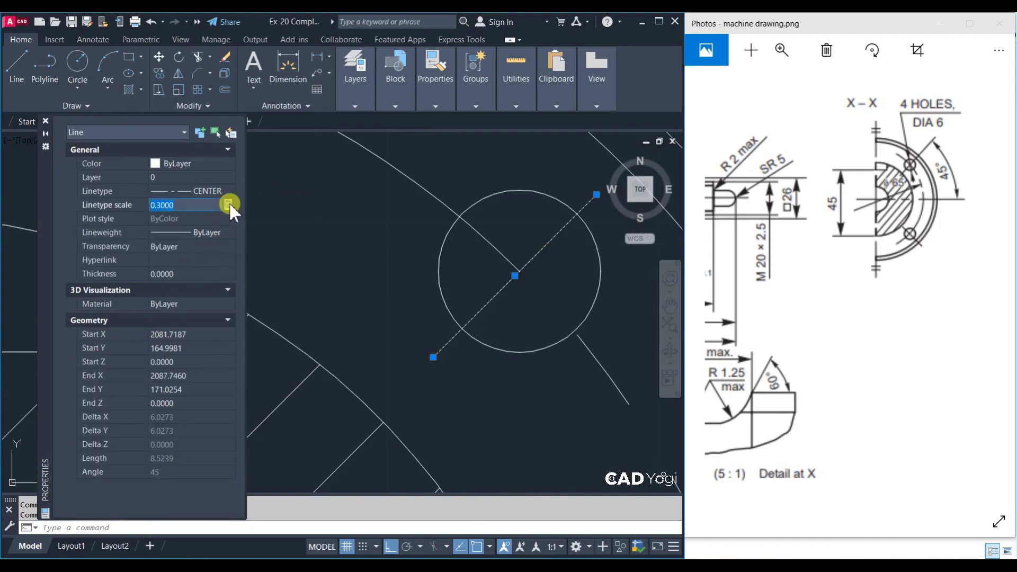
Set the line's linetype scale to 0.1 and close the Properties palette
text(0.1)
key(Return)
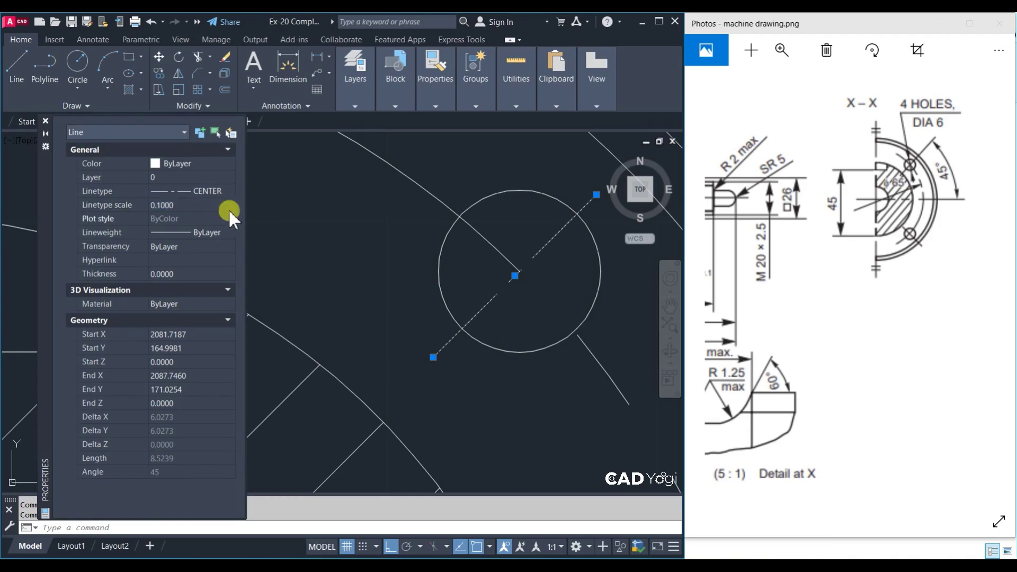
key(Escape)
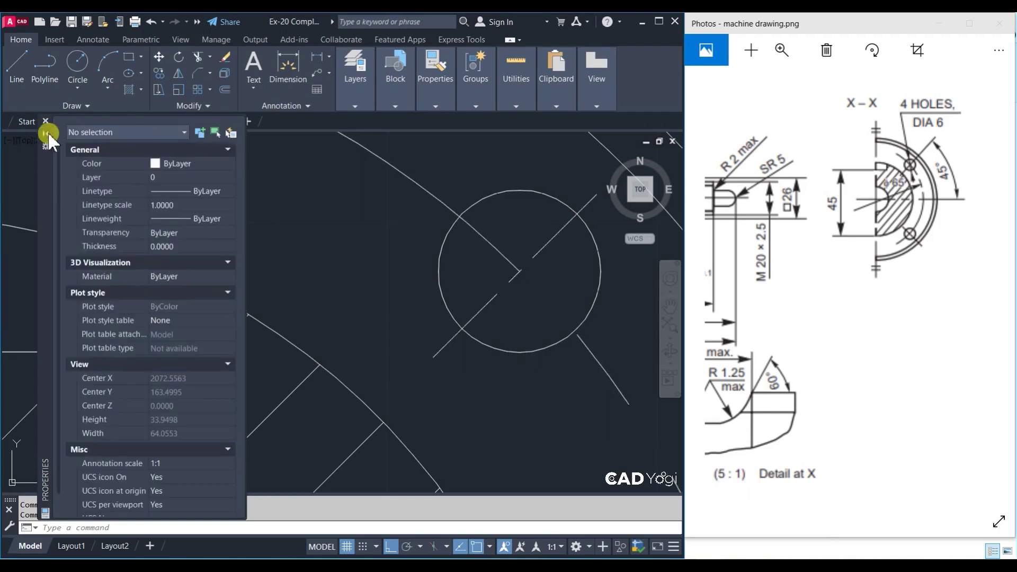
click(47, 132)
click(49, 126)
Start ARRAY and window-select the 6 mm hole with its centre lines
scroll(625, 365, down, 4)
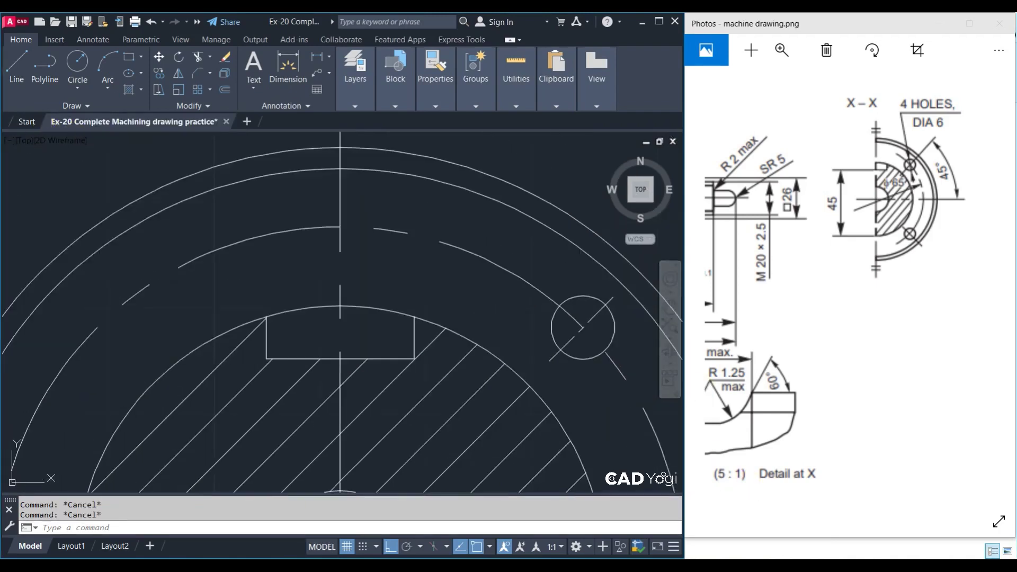
scroll(356, 290, down, 2)
scroll(375, 284, down, 1)
scroll(409, 288, down, 2)
scroll(407, 296, down, 1)
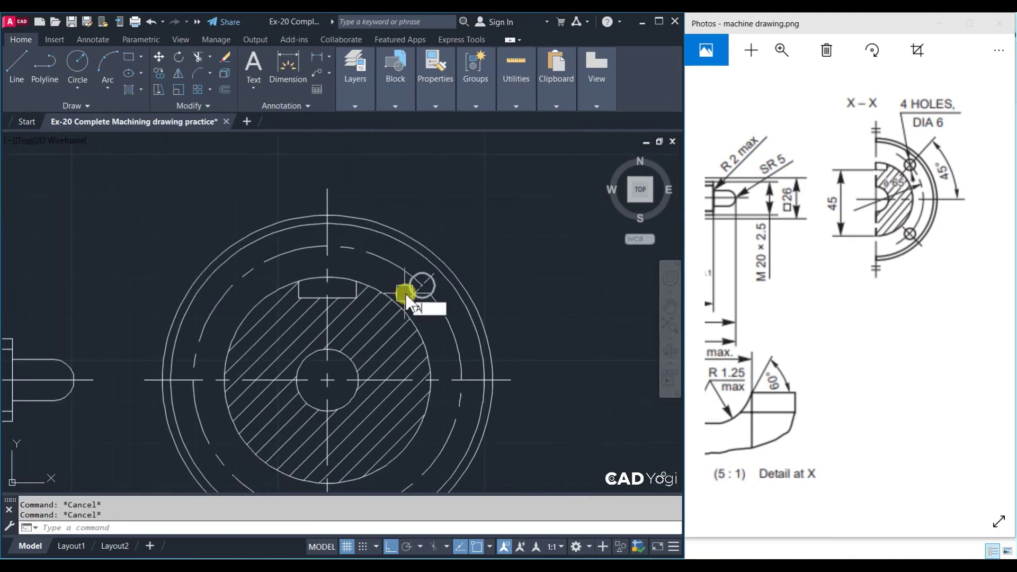
text(AR)
key(Return)
scroll(415, 276, up, 4)
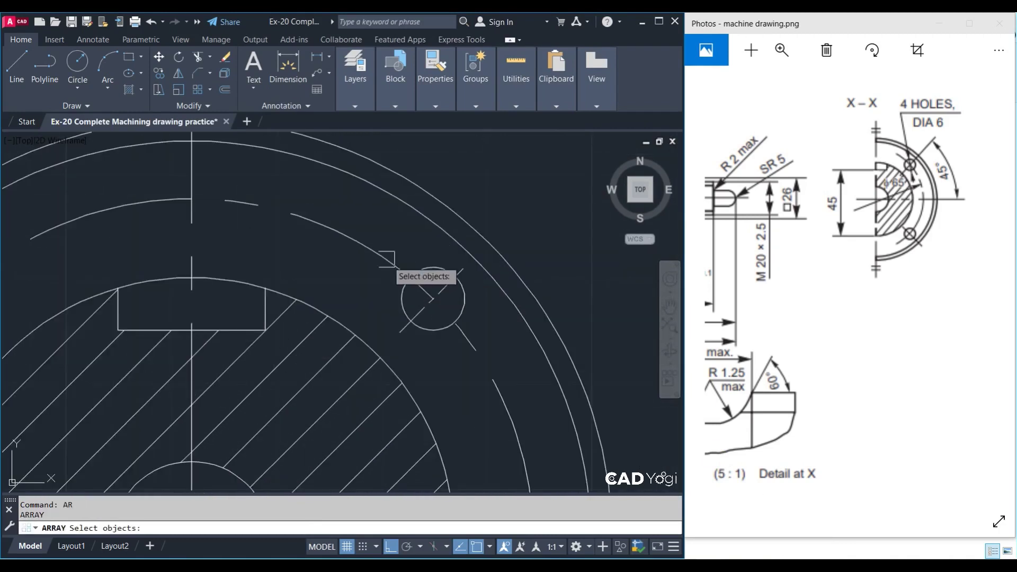
click(376, 225)
click(462, 329)
key(Return)
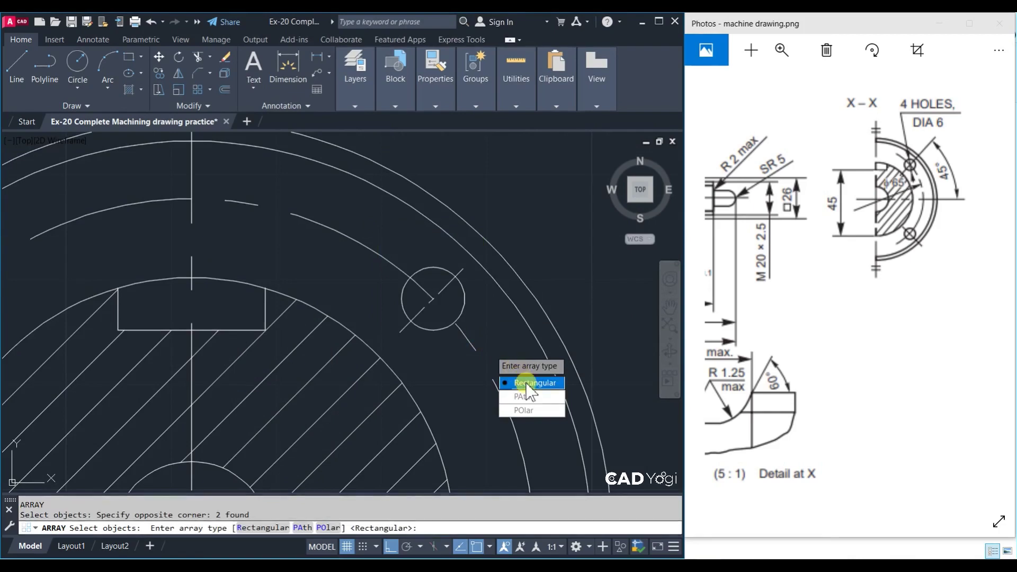
Make it a polar array about the section centre with 4 holes 90° apart
click(517, 410)
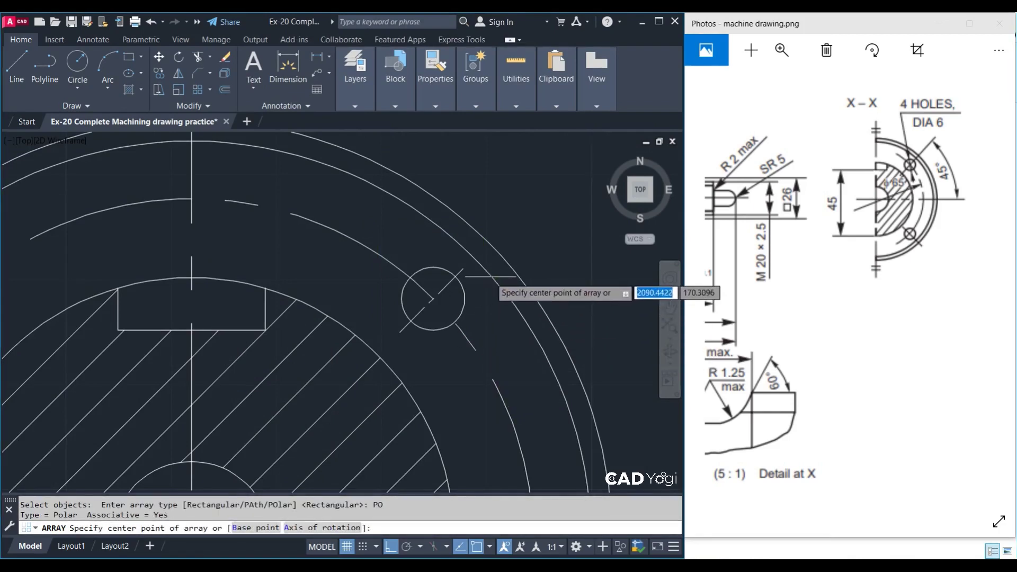
scroll(480, 283, down, 4)
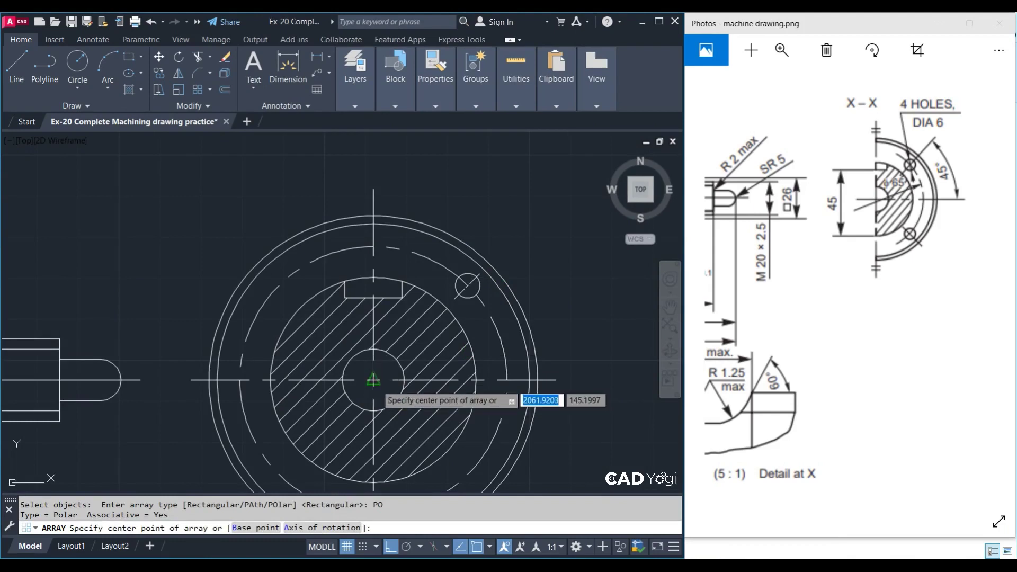
click(374, 380)
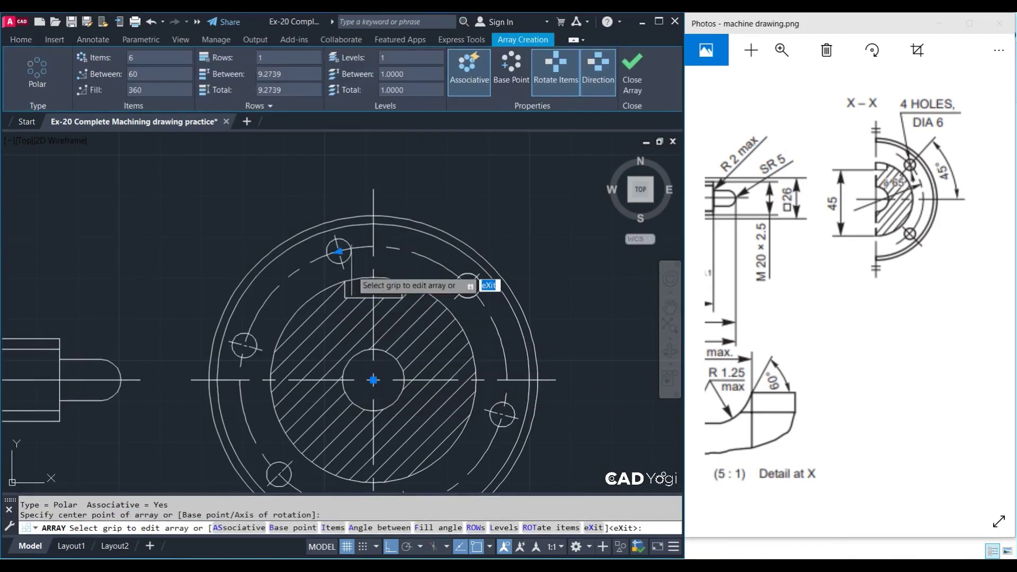
click(146, 70)
text(4)
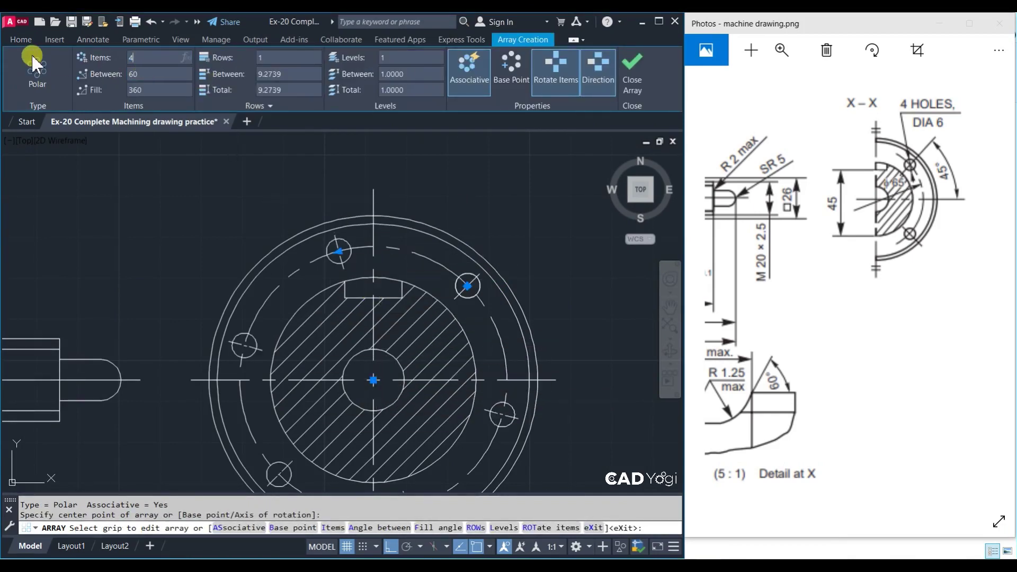
key(Return)
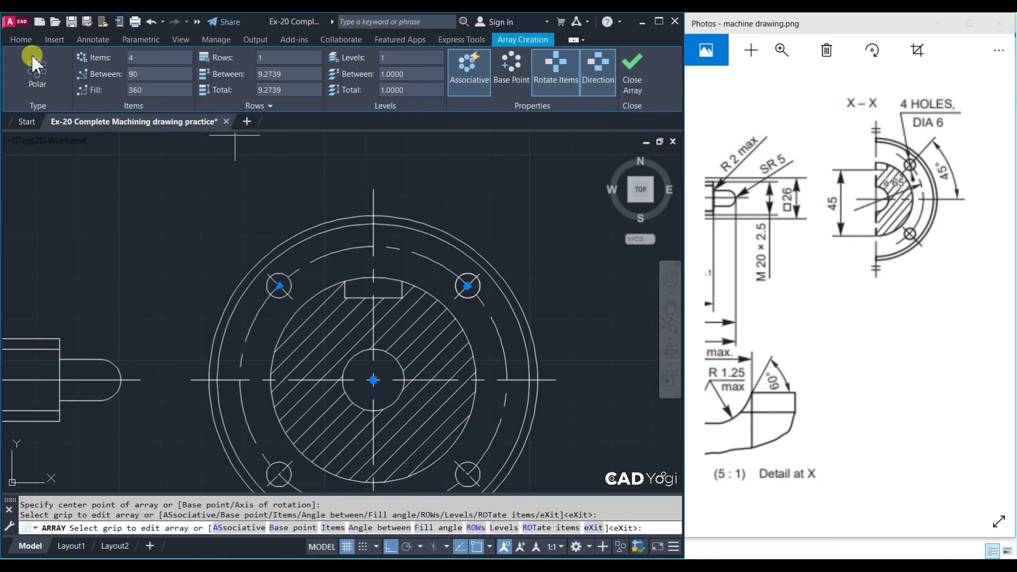
scroll(310, 245, down, 2)
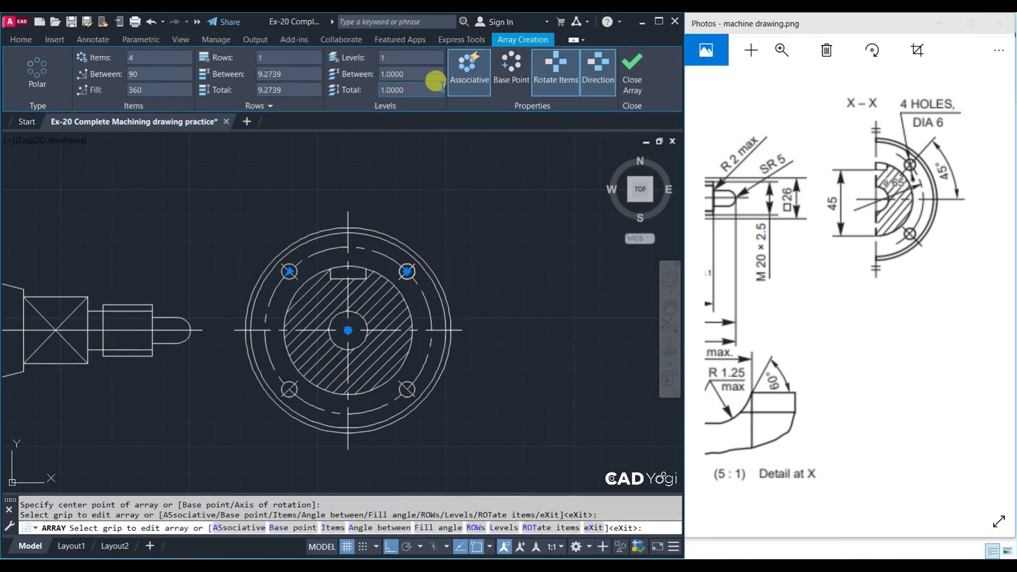
Finish the four-hole array and bring the space below the section into view
key(Return)
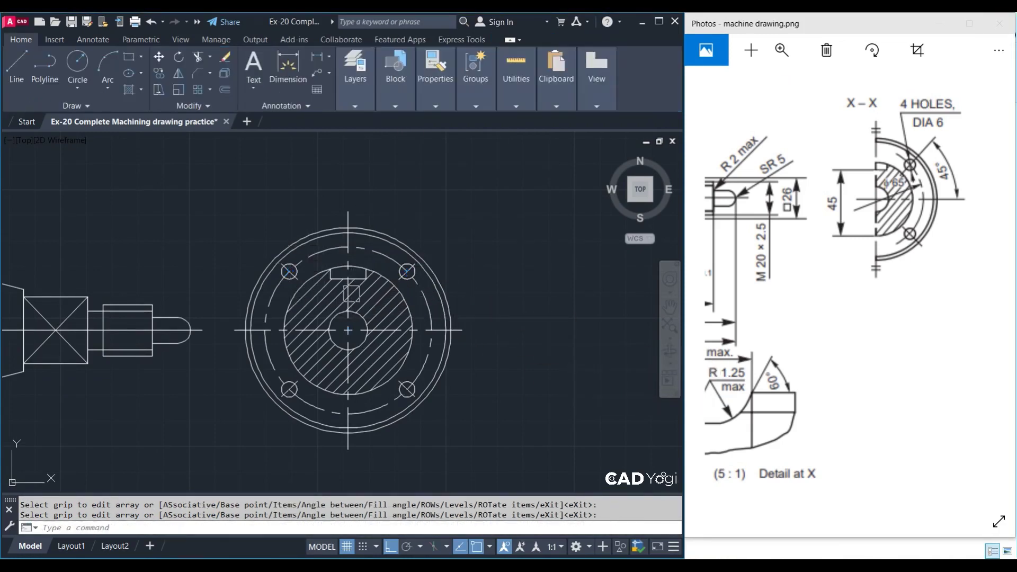
scroll(371, 308, down, 2)
scroll(371, 307, up, 2)
middle_drag(429, 324, 426, 339)
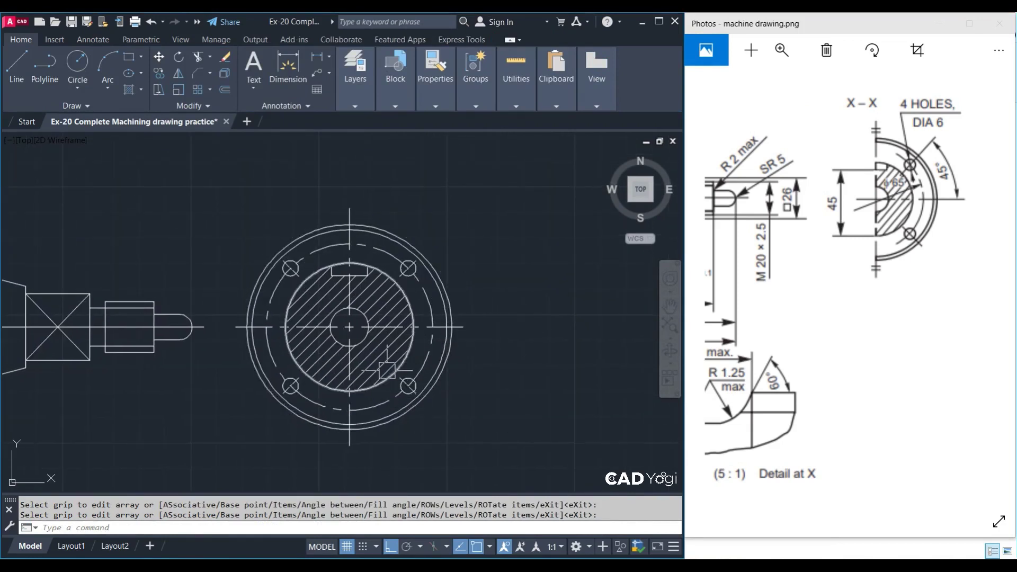
middle_drag(289, 386, 365, 350)
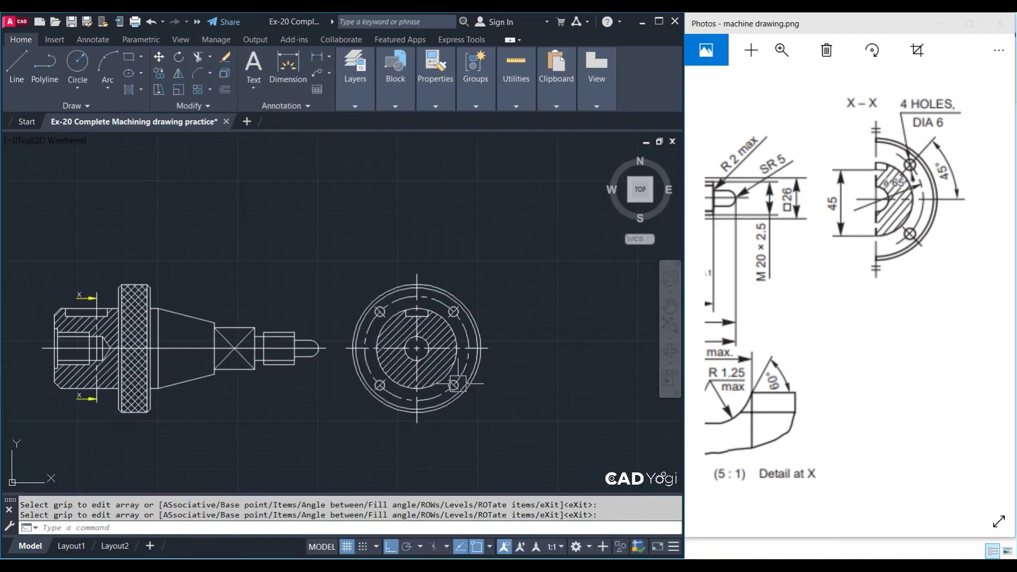
Add a 'SECTION - XX' multiline text label below the section at height 3.5
text(mt)
key(Return)
middle_drag(406, 421, 407, 385)
click(387, 399)
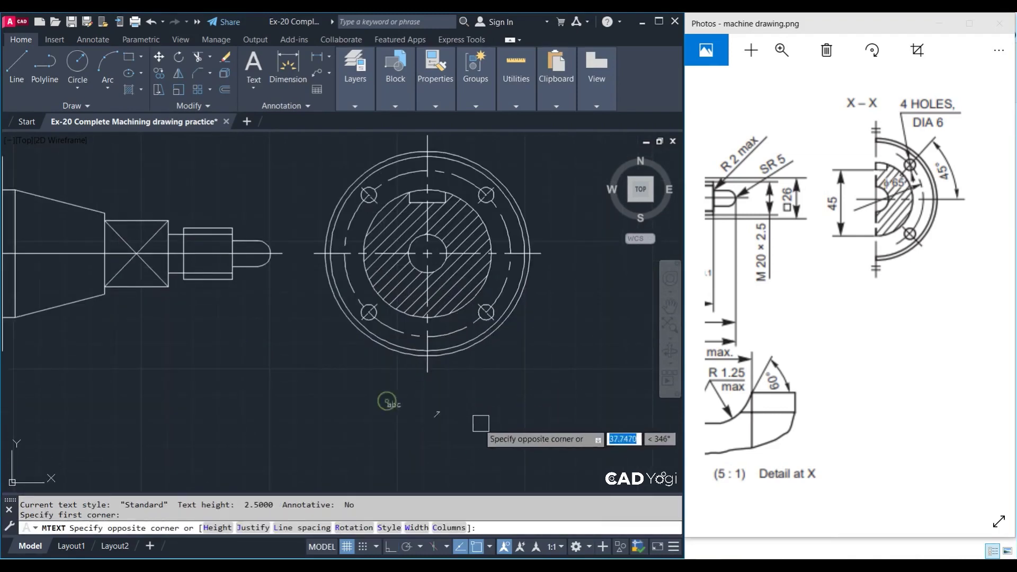
click(482, 422)
text(SECTIO)
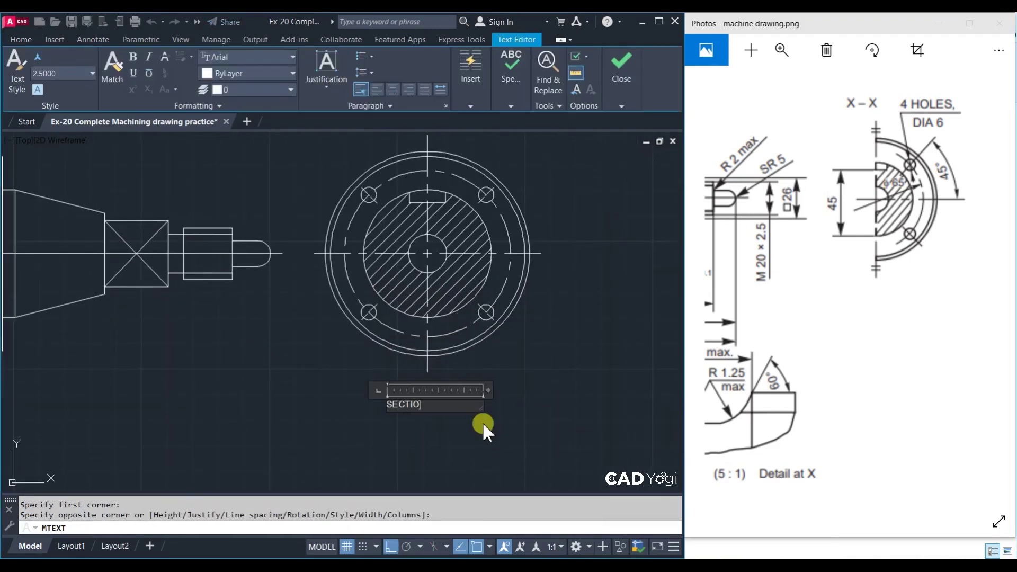
text(N - XX)
key(ctrl+a)
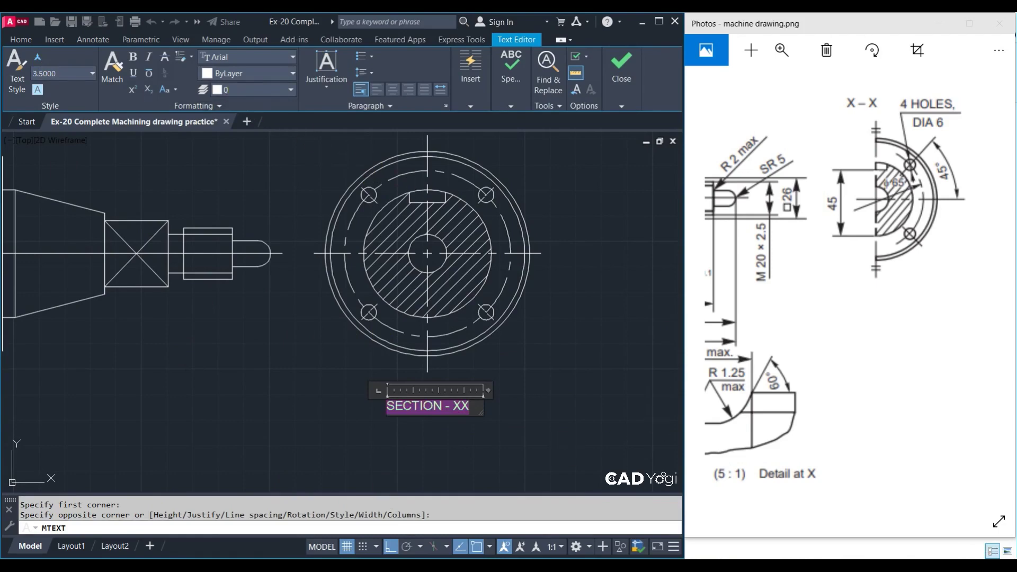
click(530, 418)
Start moving the SECTION - XX label, then cancel the move
click(467, 407)
text(m)
key(Return)
click(537, 412)
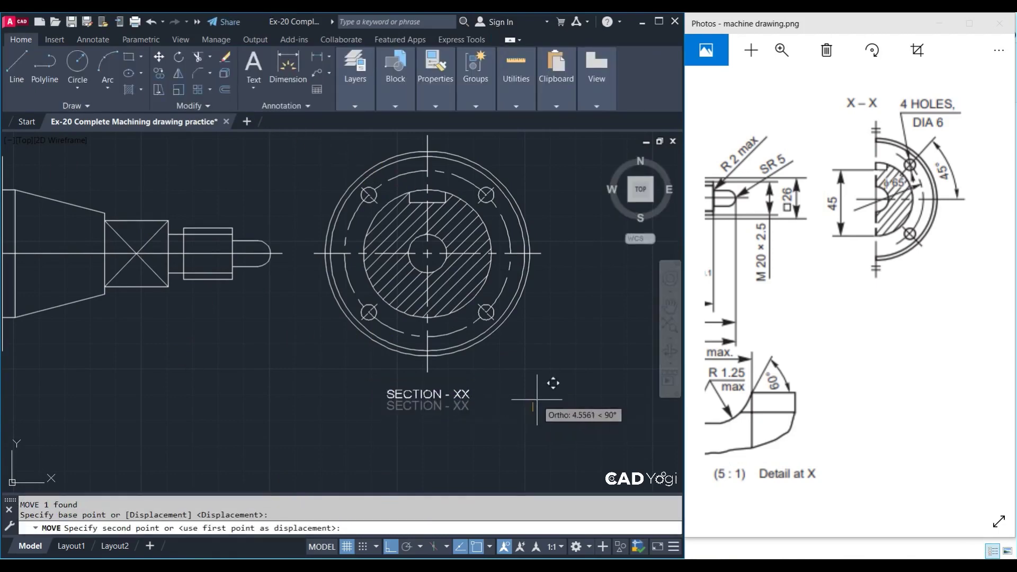
key(Escape)
scroll(268, 392, down, 4)
scroll(268, 381, up, 2)
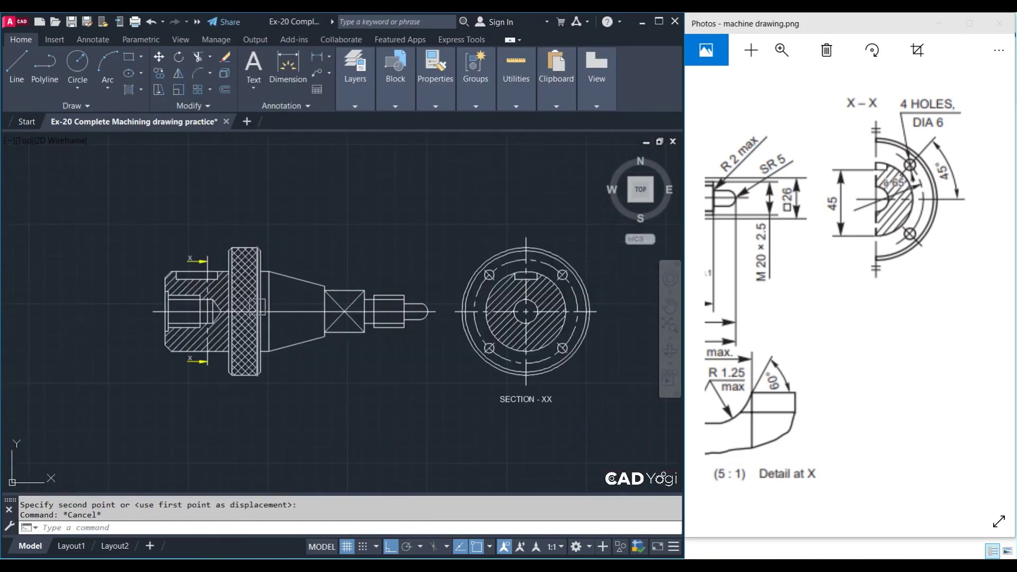
Crossing-select the sectioned front view and copy it straight below the original
drag(865, 405, 968, 375)
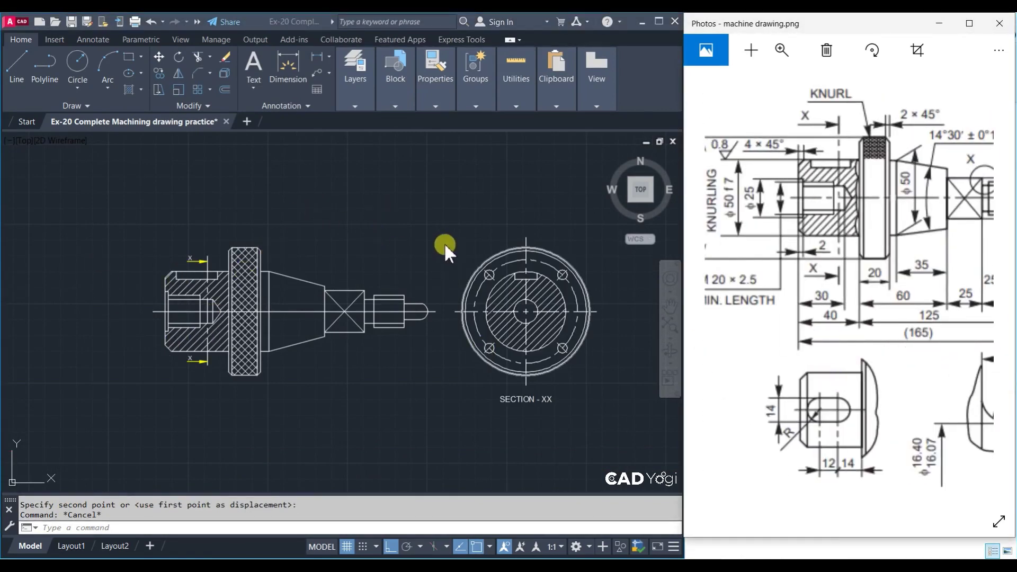
click(440, 207)
click(171, 408)
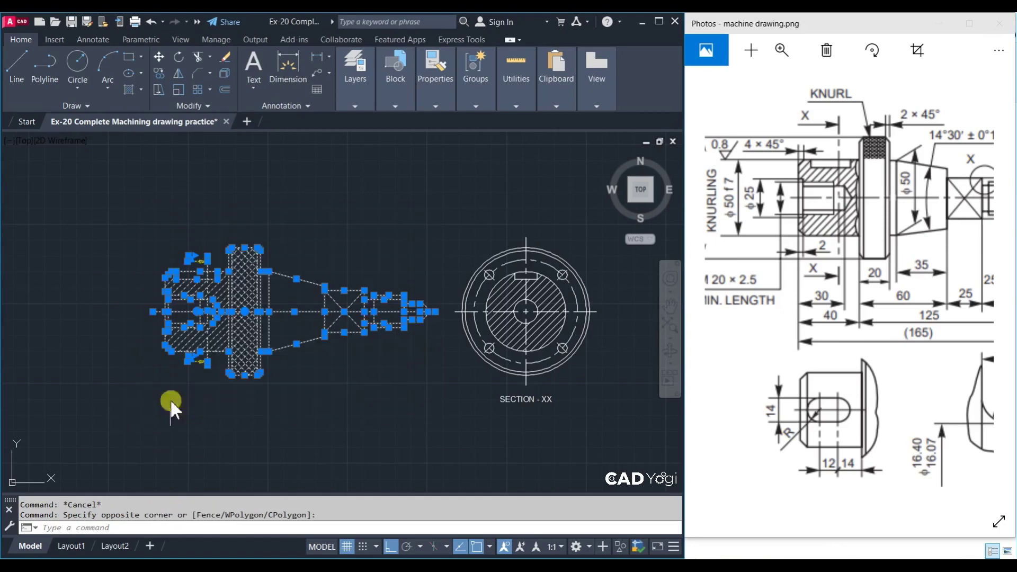
text(CO)
key(Return)
click(354, 366)
middle_drag(374, 419, 376, 305)
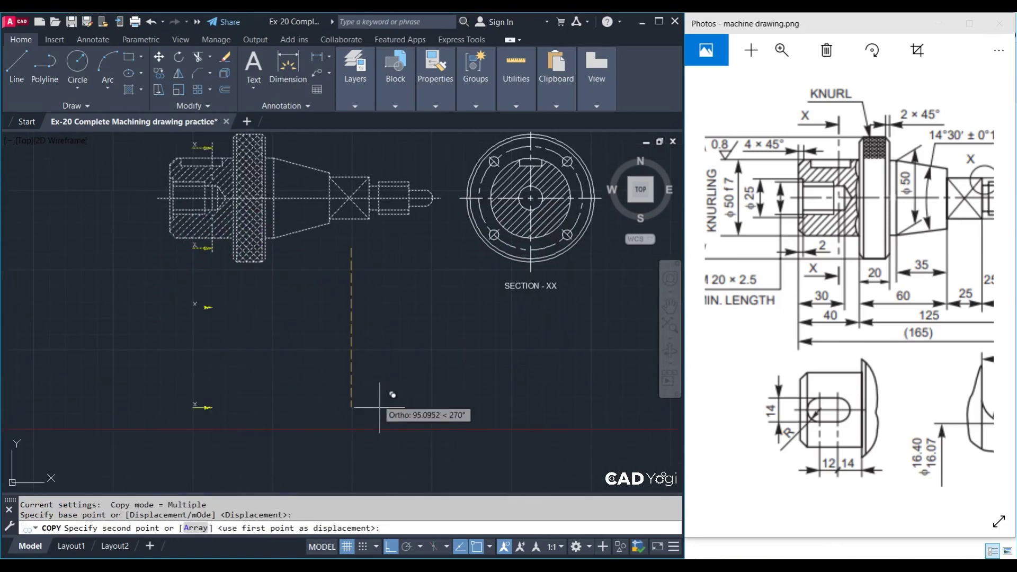
click(389, 434)
key(Escape)
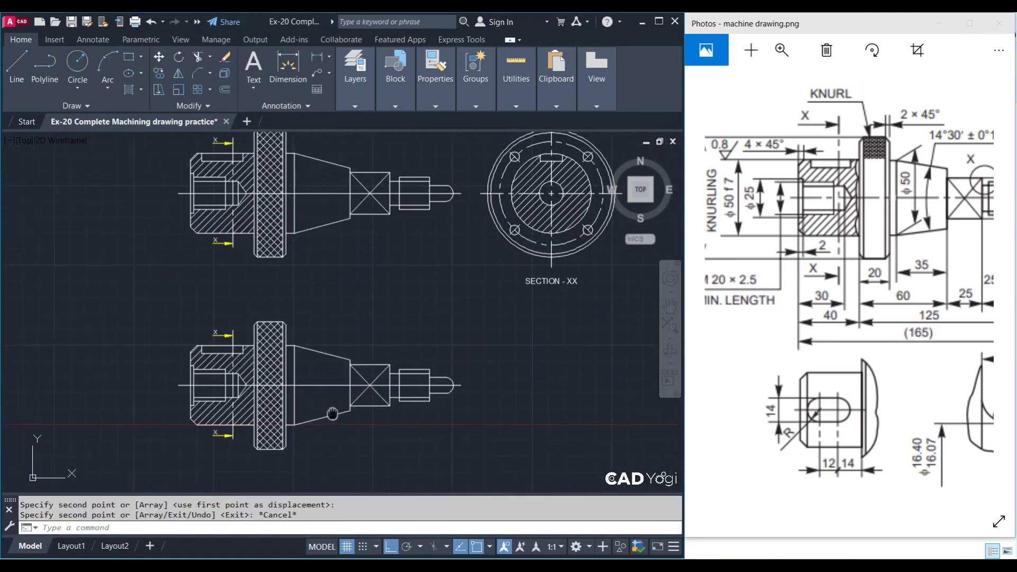
Delete the section hatching from the lower copy of the front view
middle_drag(296, 423, 331, 416)
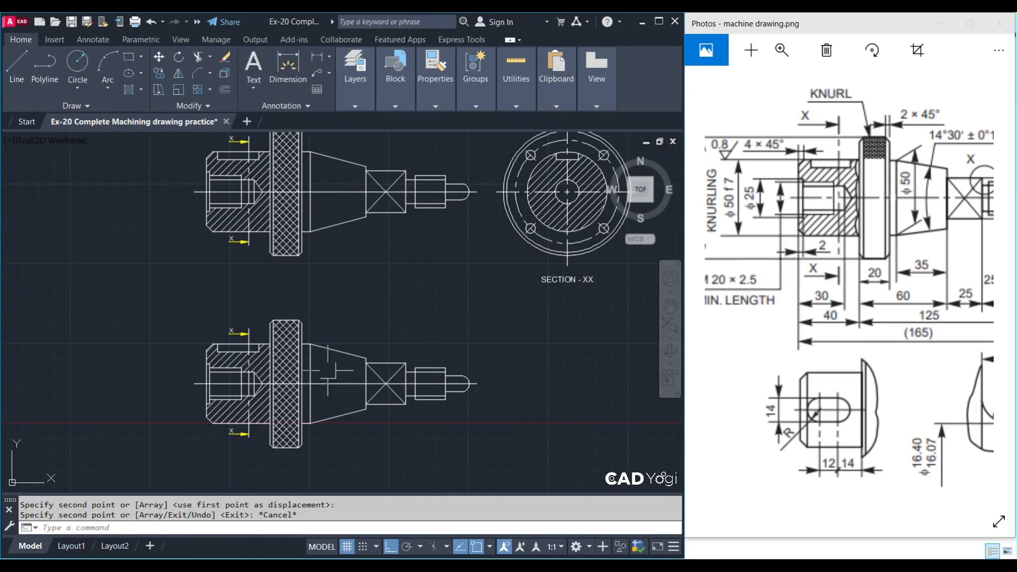
scroll(198, 371, up, 4)
middle_drag(198, 370, 214, 357)
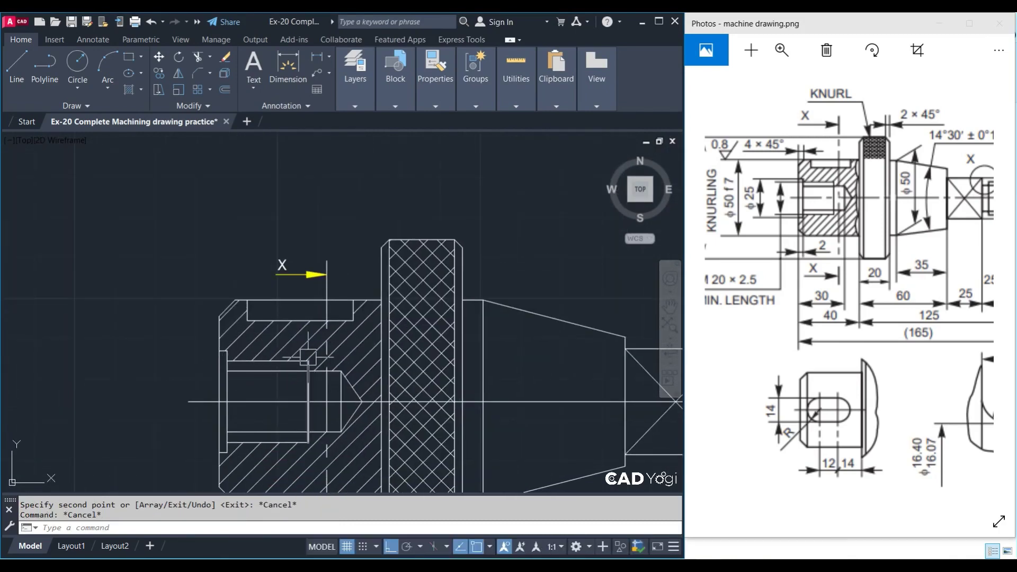
scroll(308, 358, down, 2)
scroll(283, 339, up, 4)
key(Delete)
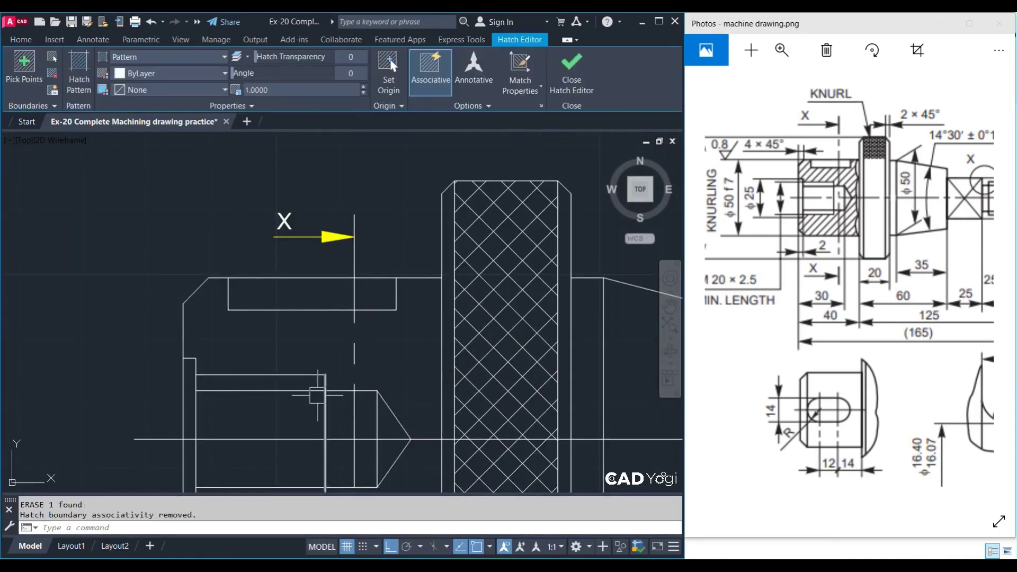
scroll(334, 325, down, 2)
Erase the internal bore lines from the lower copy
click(106, 297)
mouse_move(214, 307)
middle_down()
mouse_move(321, 329)
mouse_move(335, 295)
mouse_move(377, 329)
middle_up()
click(426, 381)
text(E)
key(Return)
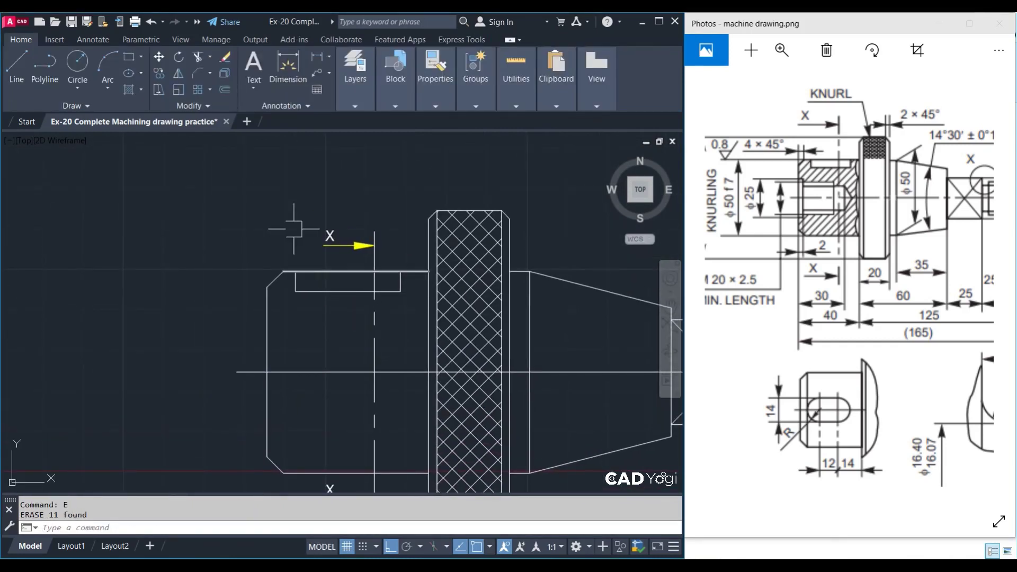
Delete the section arrows and dashed cutting line from the lower copy
click(322, 212)
click(404, 261)
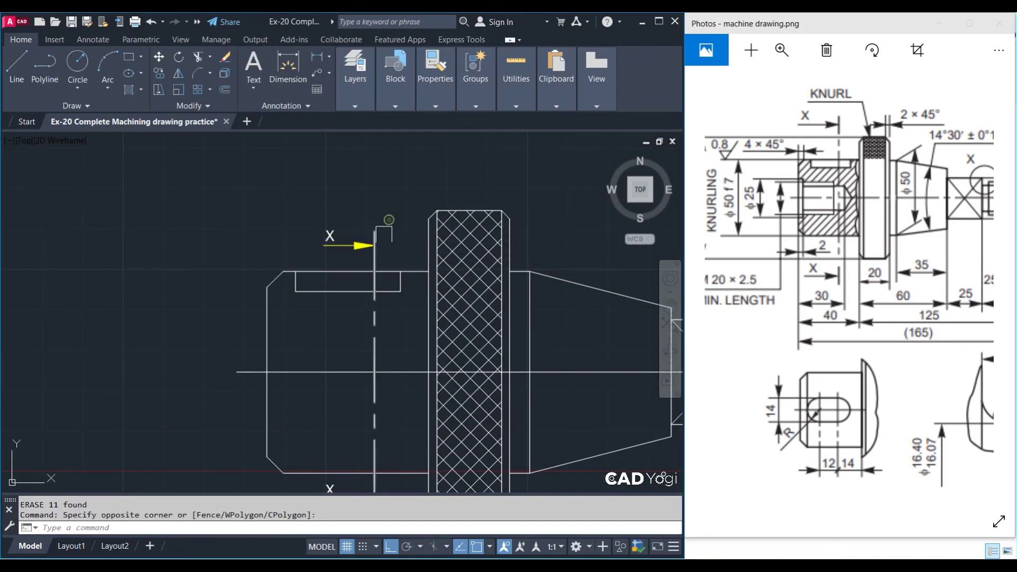
click(386, 220)
click(320, 248)
key(Delete)
middle_drag(385, 265, 399, 126)
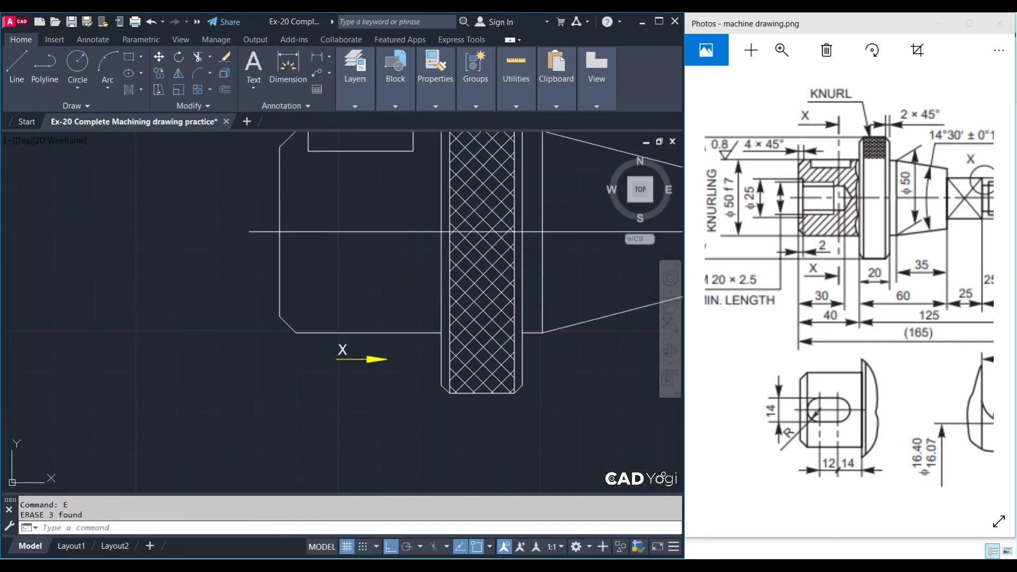
click(537, 377)
click(343, 349)
middle_drag(387, 318, 362, 391)
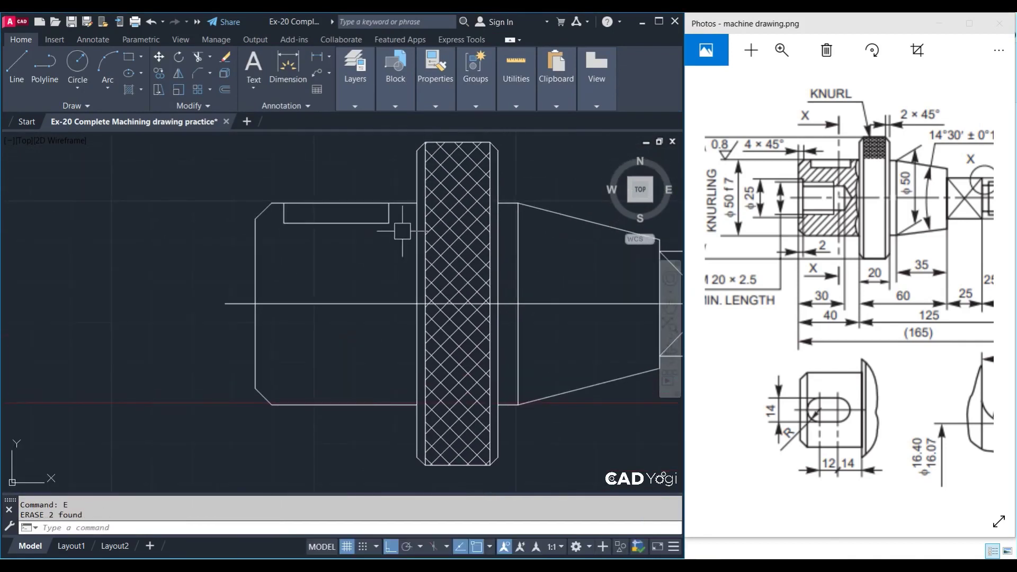
Cancel EXTEND and erase the stray horizontal line from the second front view
scroll(294, 210, up, 3)
scroll(294, 211, down, 3)
text(ex)
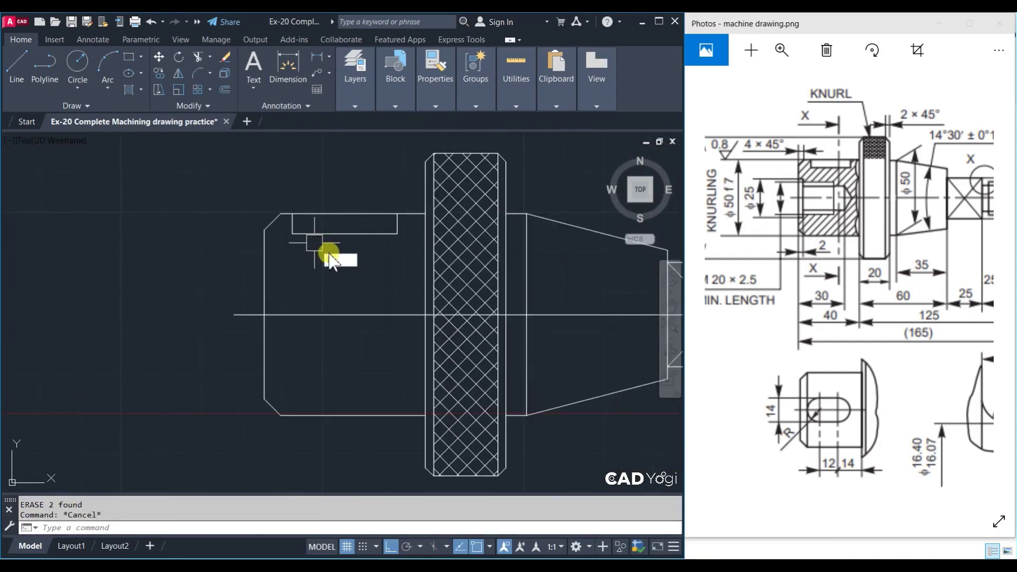
key(Return)
key(Return)
scroll(296, 233, up, 4)
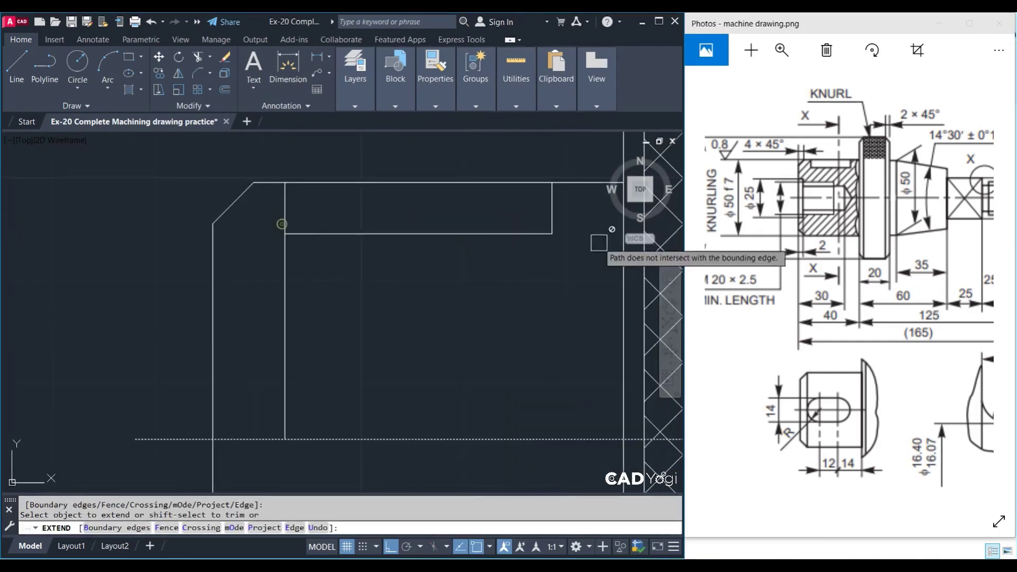
key(Escape)
click(461, 234)
text(e)
key(Return)
scroll(465, 288, down, 3)
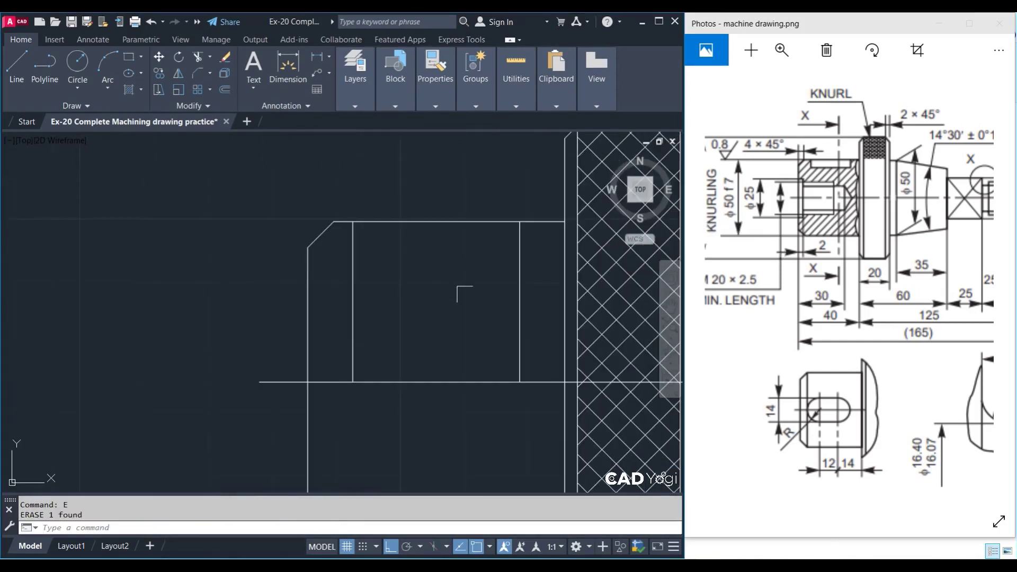
middle_drag(449, 367, 433, 343)
Draw two Ø14 circles on the two centre-line intersections
key(Return)
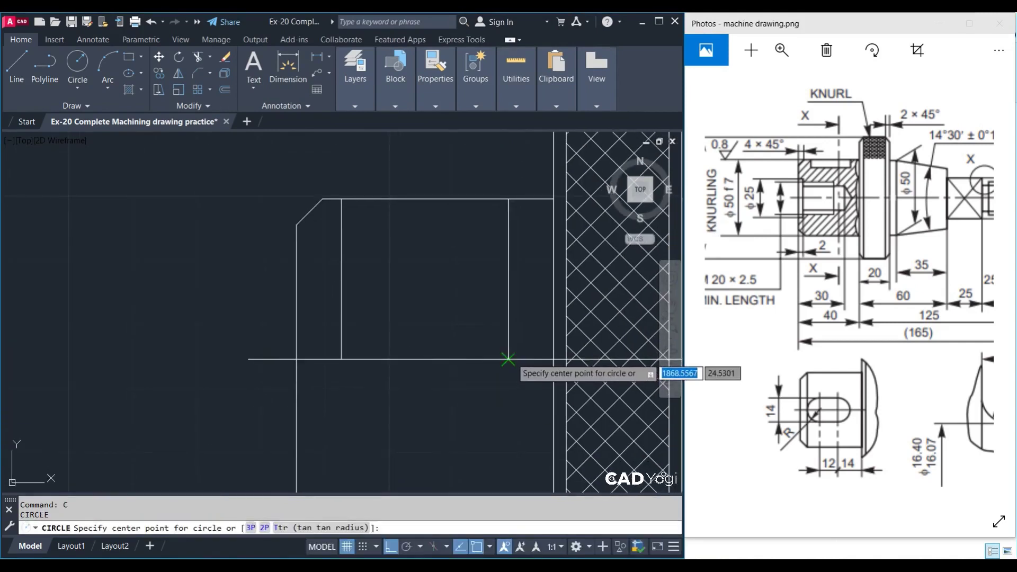
click(509, 359)
text(d)
key(Return)
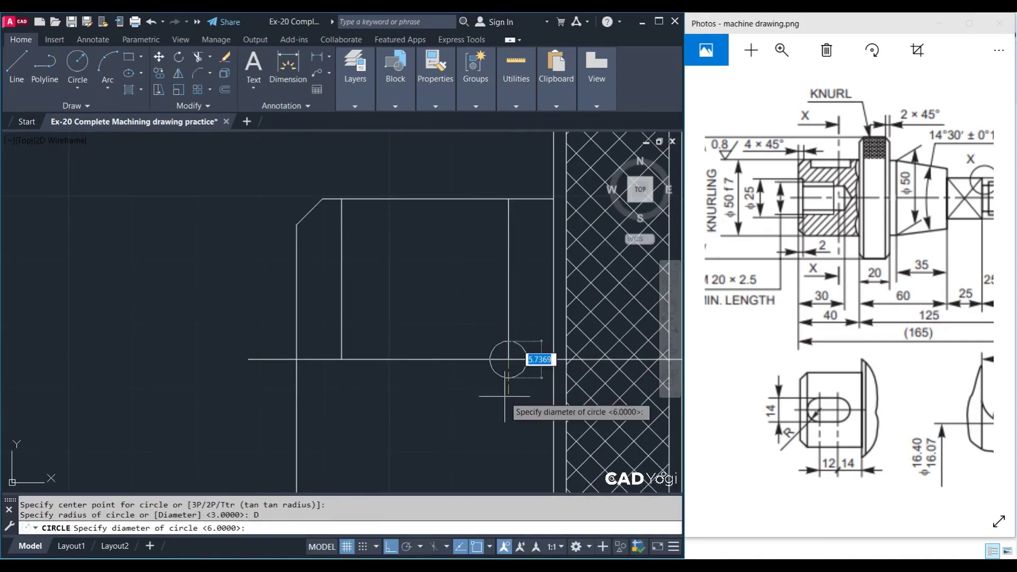
key(Return)
key(Return)
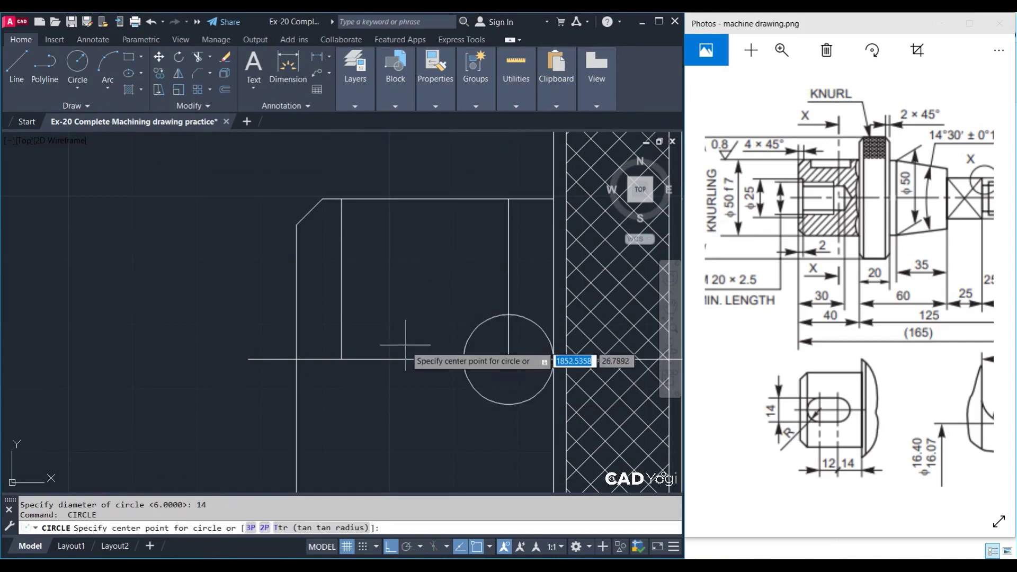
click(341, 356)
text(d)
key(Return)
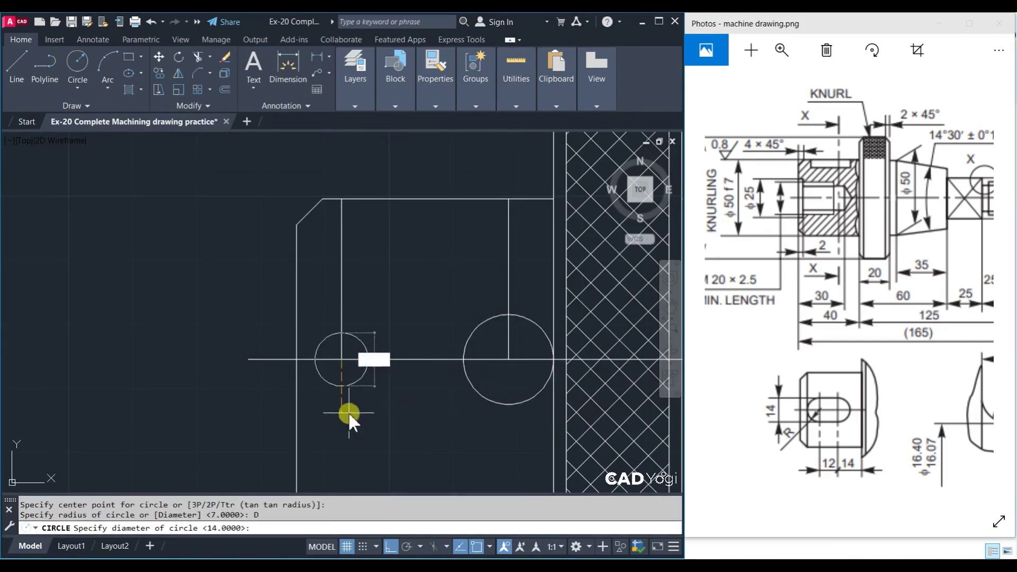
text(14)
Move the left circle 7 units right and the right circle 7 units left
key(Return)
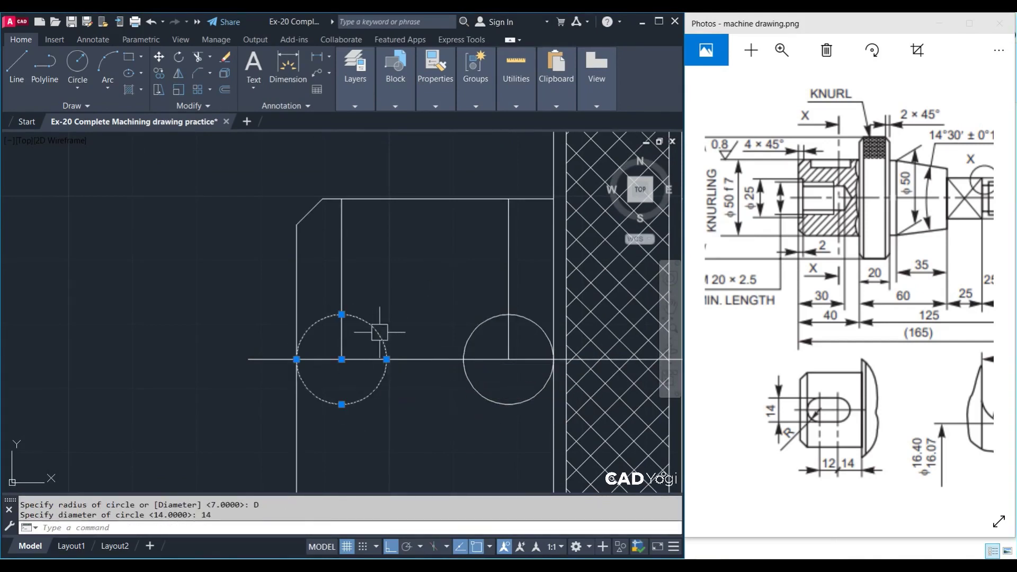
text(m)
key(Return)
click(296, 360)
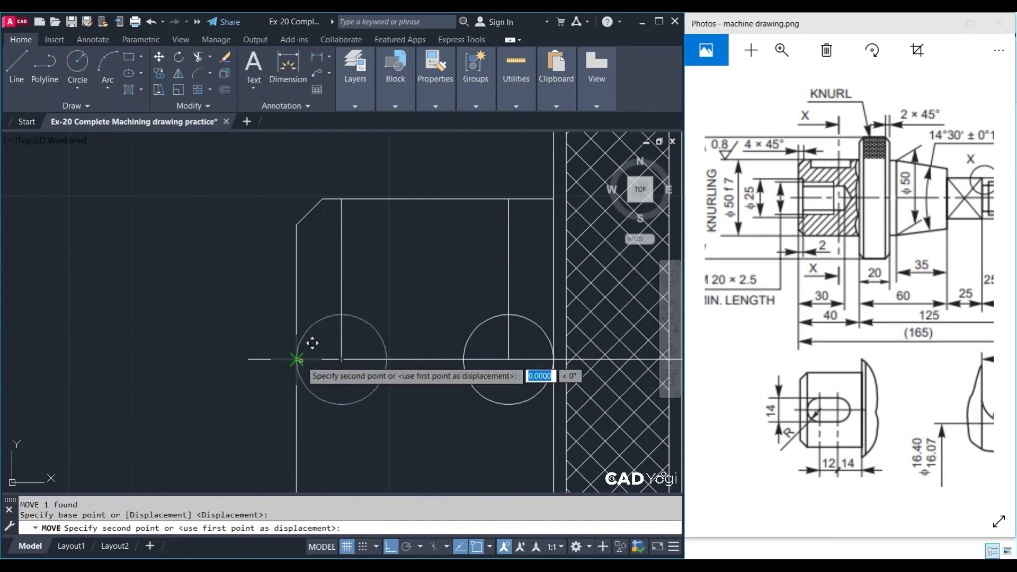
key(Escape)
key(Return)
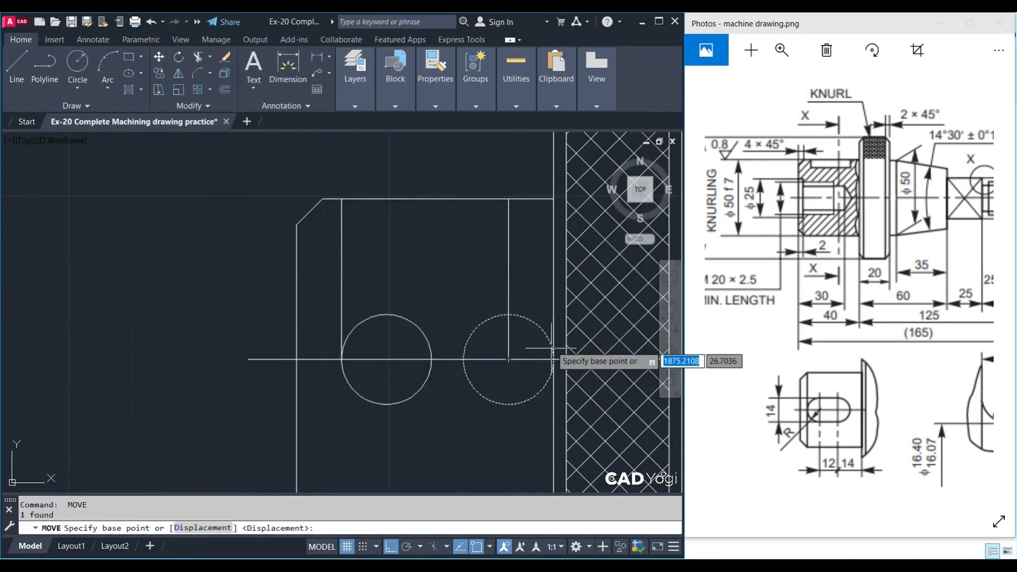
click(554, 359)
key(Escape)
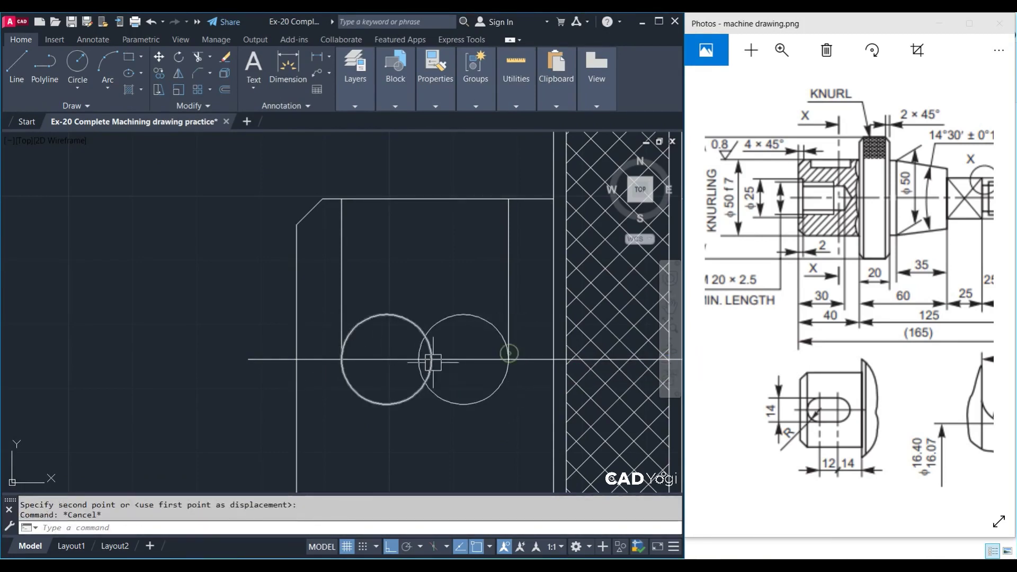
Draw top and bottom tangent lines joining the two circles
key(l)
key(Return)
click(387, 314)
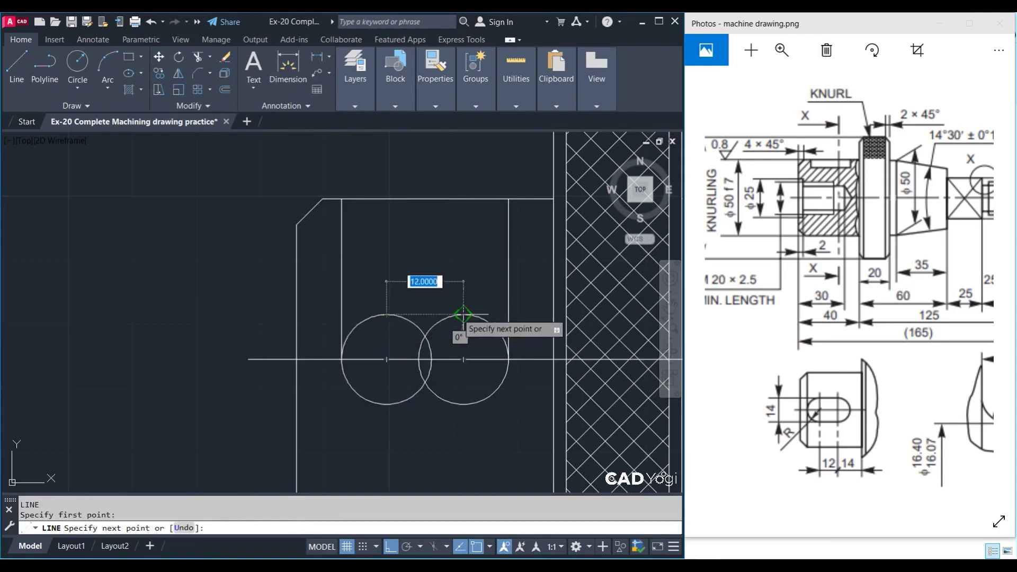
click(464, 314)
key(Escape)
key(Return)
click(391, 402)
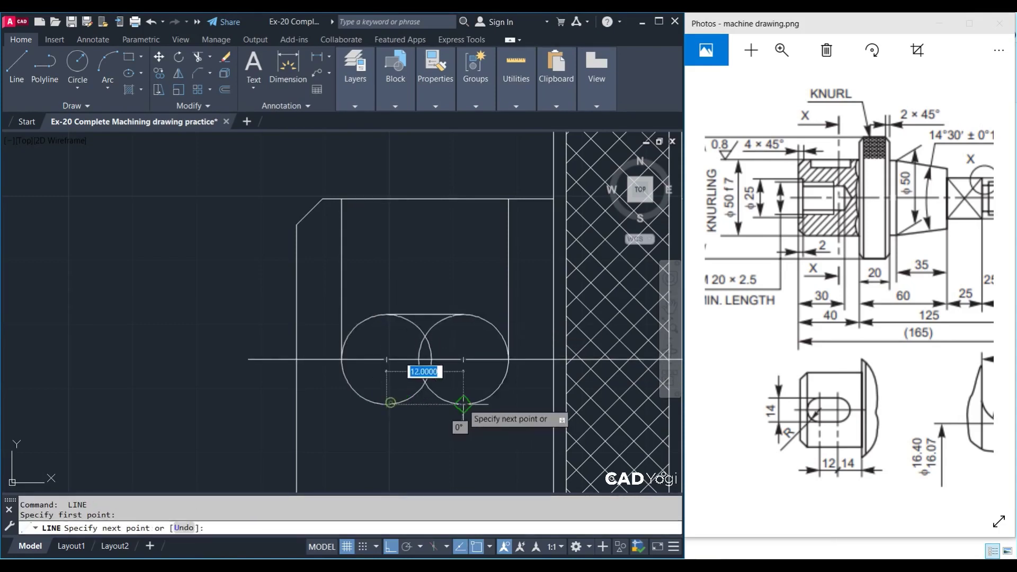
click(464, 405)
key(Escape)
click(364, 268)
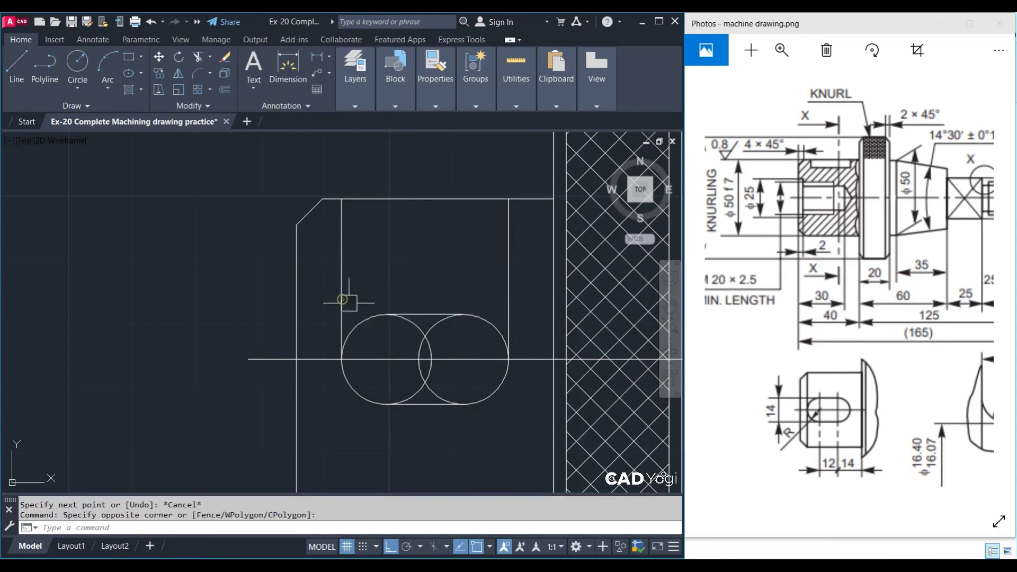
Trim the inner arcs between the tangent lines to form the rounded slot
click(339, 297)
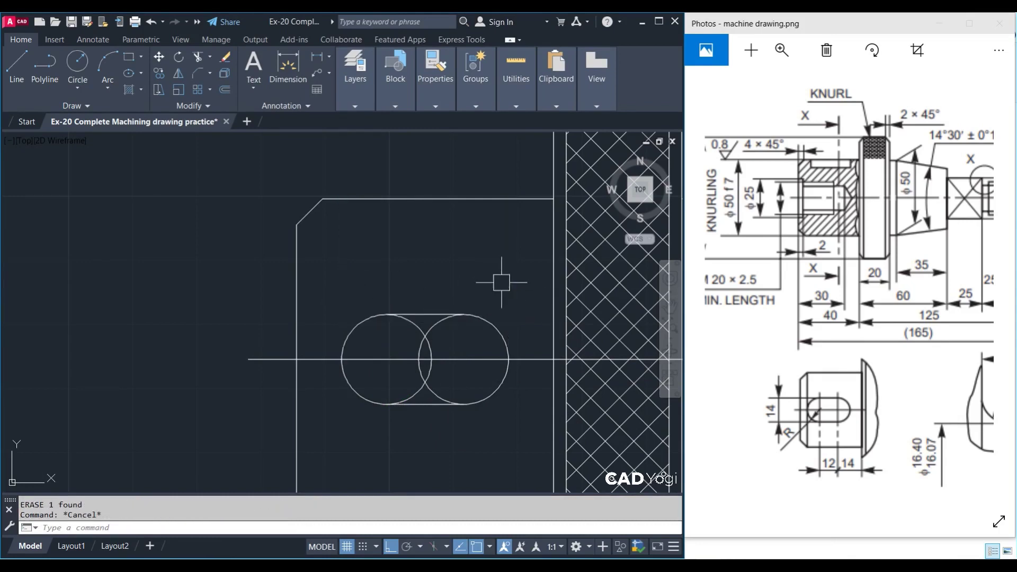
text(tr)
key(Return)
click(439, 314)
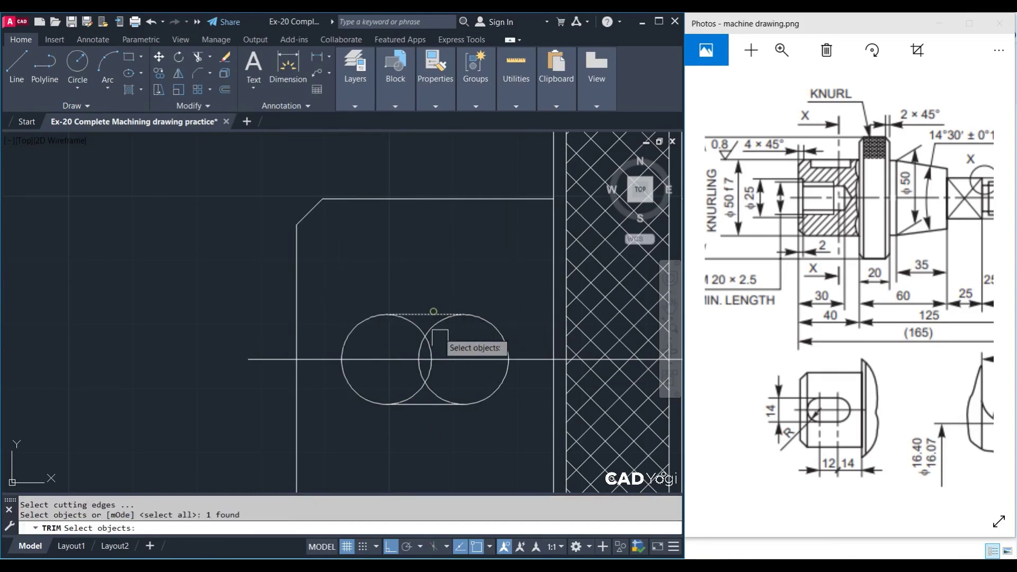
click(422, 398)
key(Return)
click(454, 371)
click(404, 371)
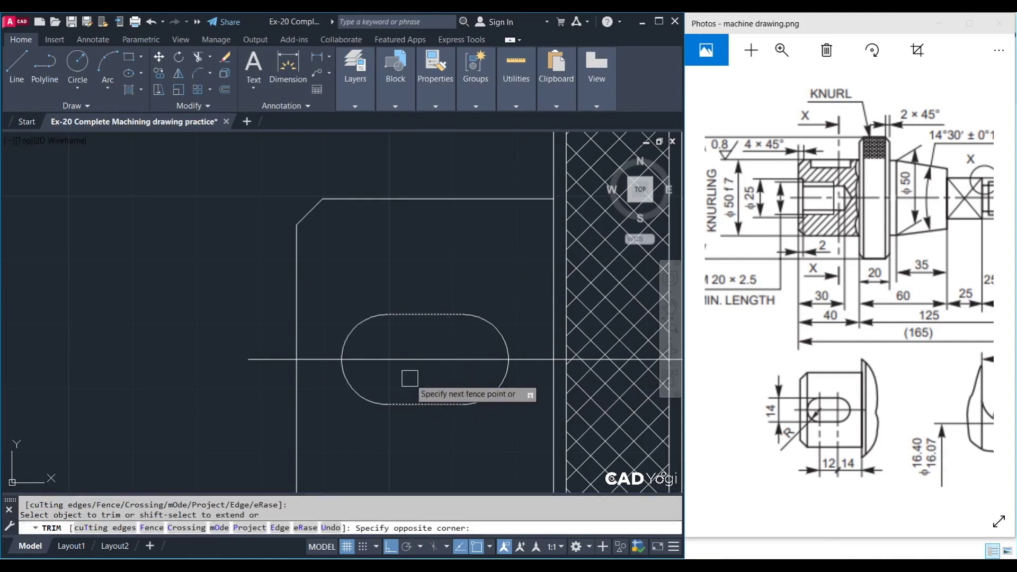
key(Return)
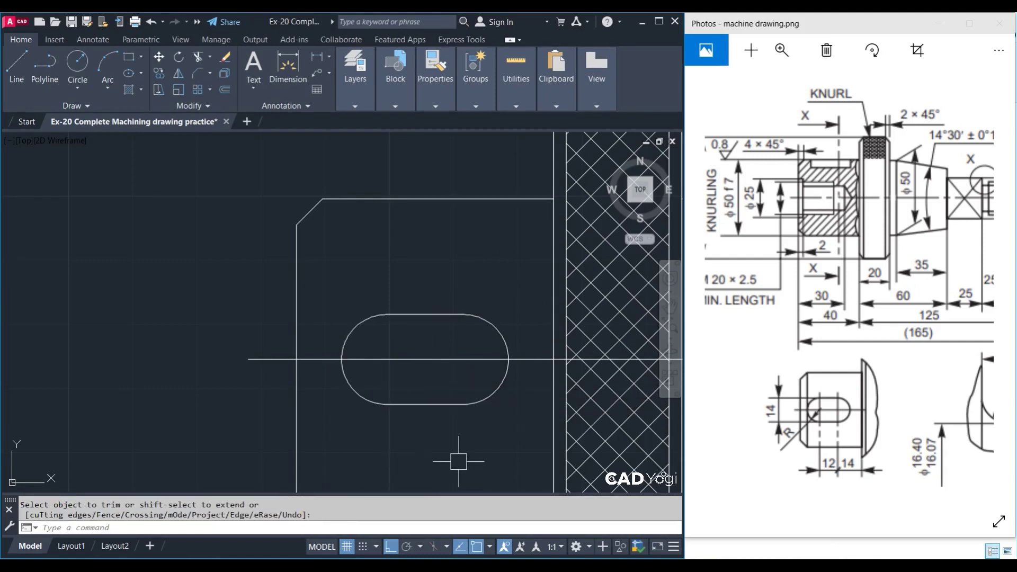
Draw a vertical line from the upper to the lower chamfer corner
text(l)
key(Return)
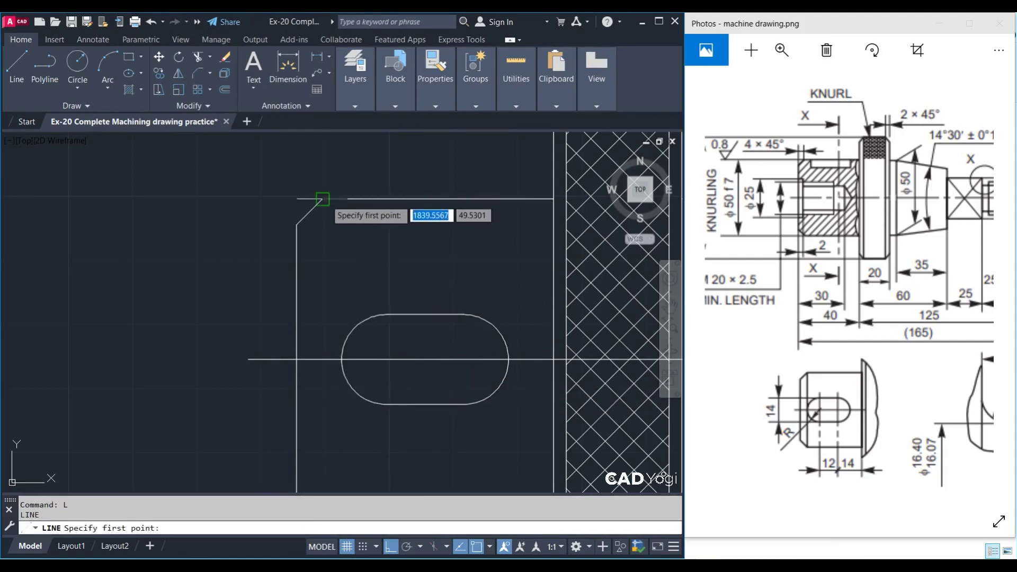
click(323, 199)
middle_drag(323, 382, 352, 300)
scroll(350, 297, down, 2)
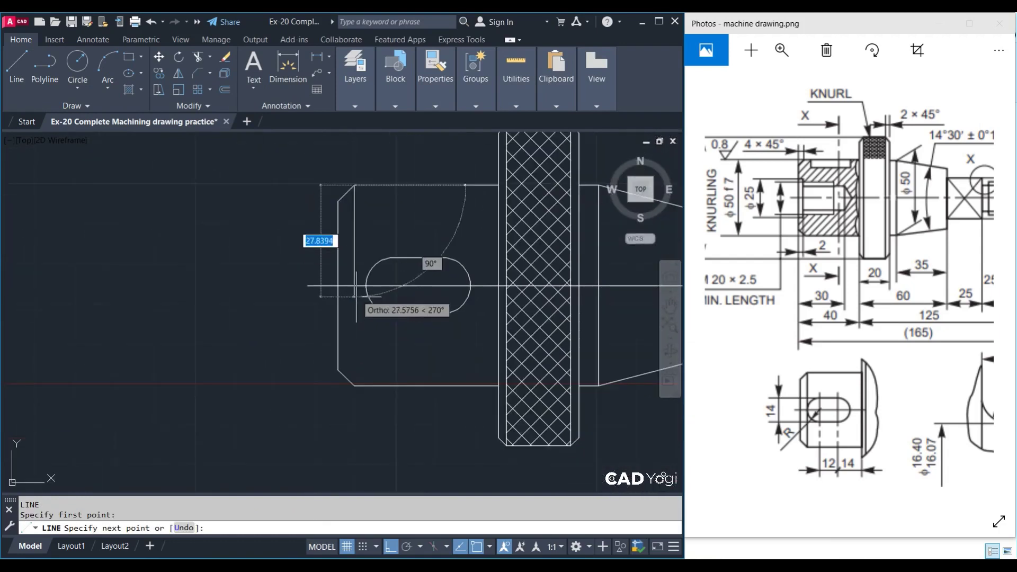
click(354, 386)
key(Escape)
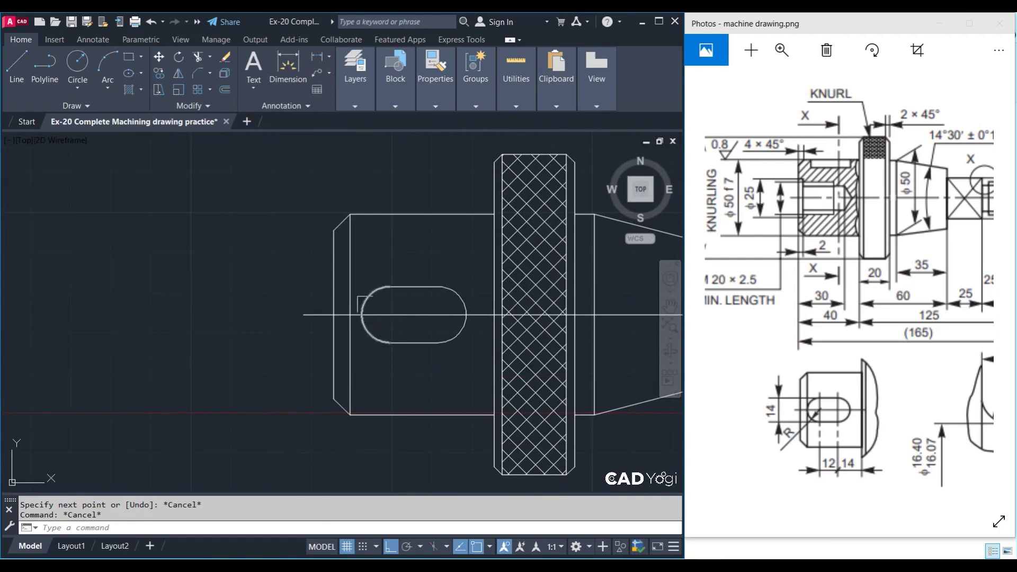
click(320, 57)
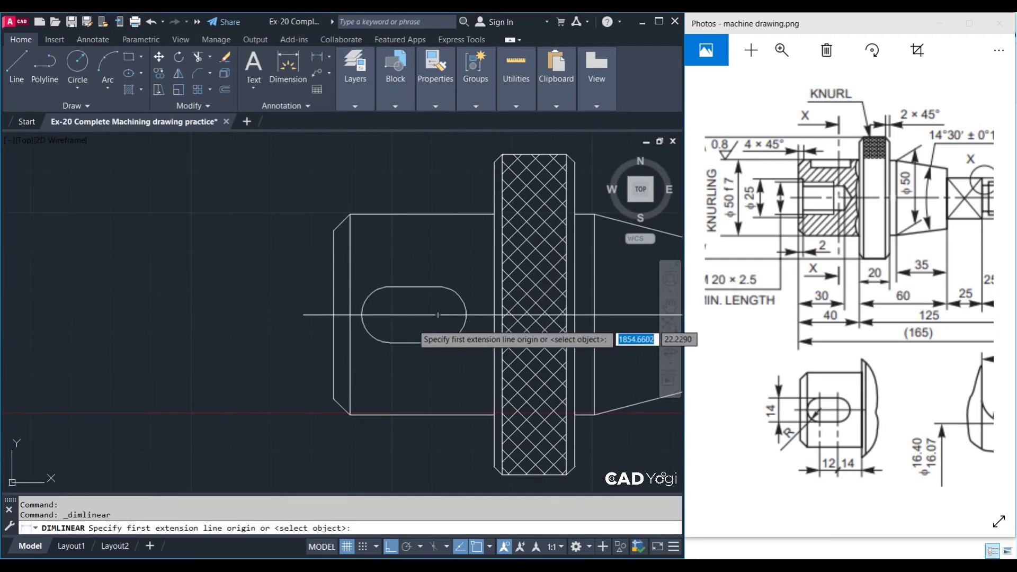
click(362, 311)
click(438, 315)
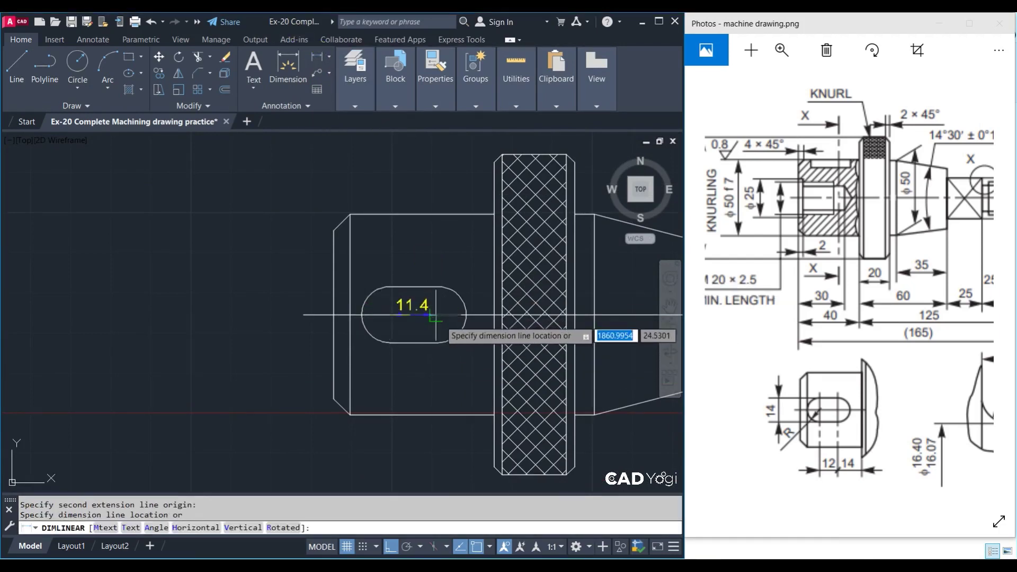
key(Escape)
key(space)
click(438, 314)
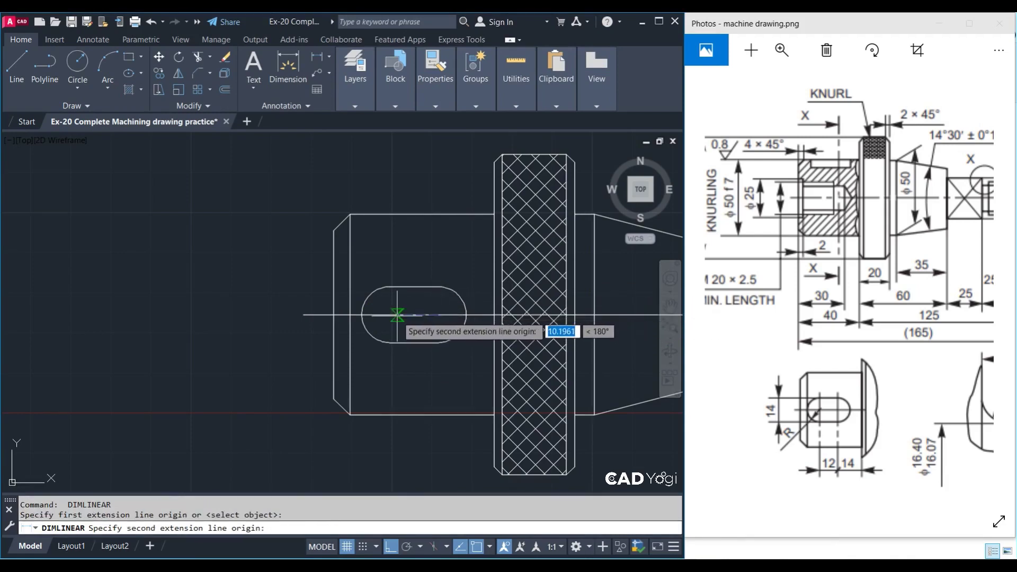
click(390, 314)
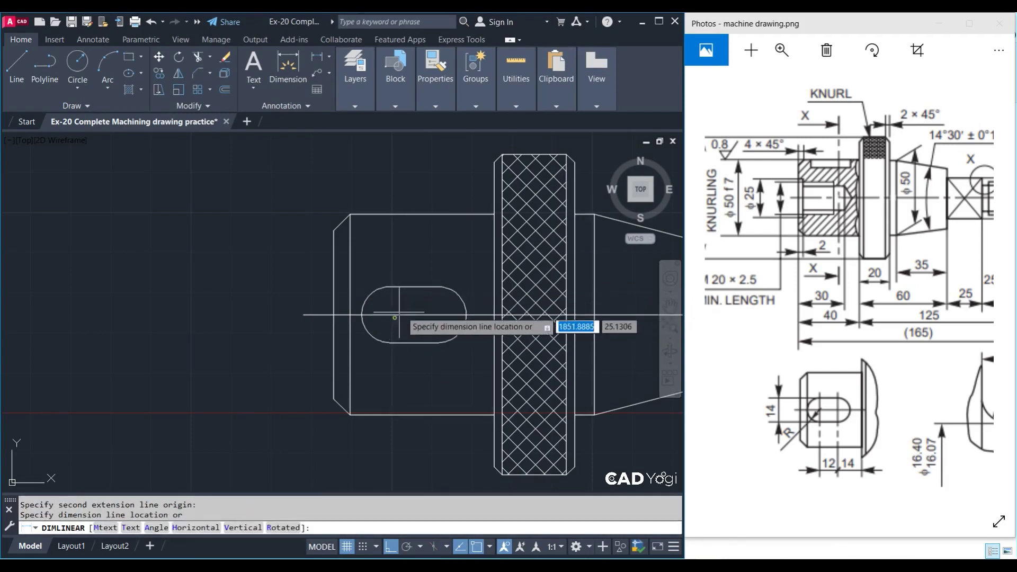
key(Escape)
key(space)
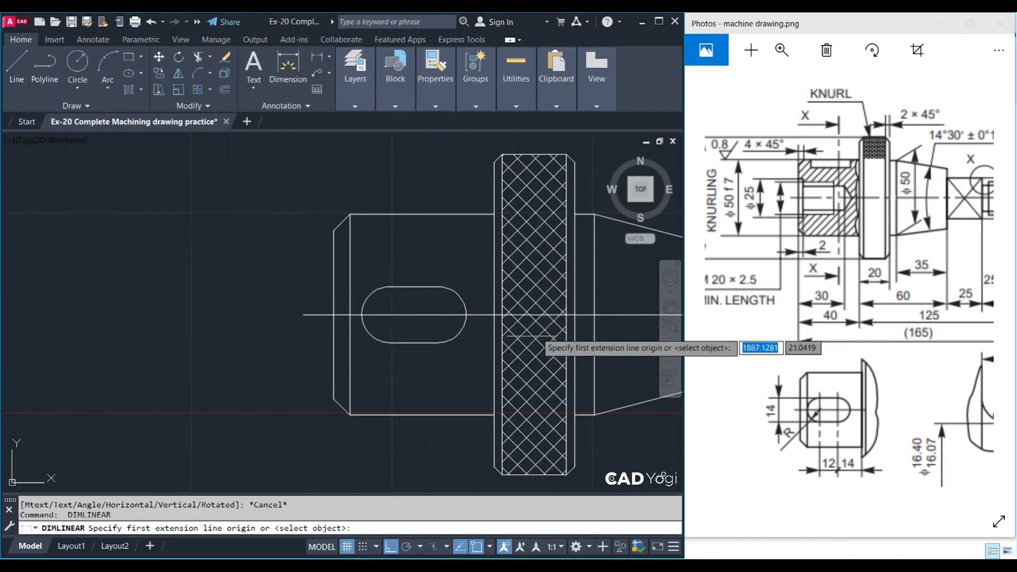
key(Return)
key(Escape)
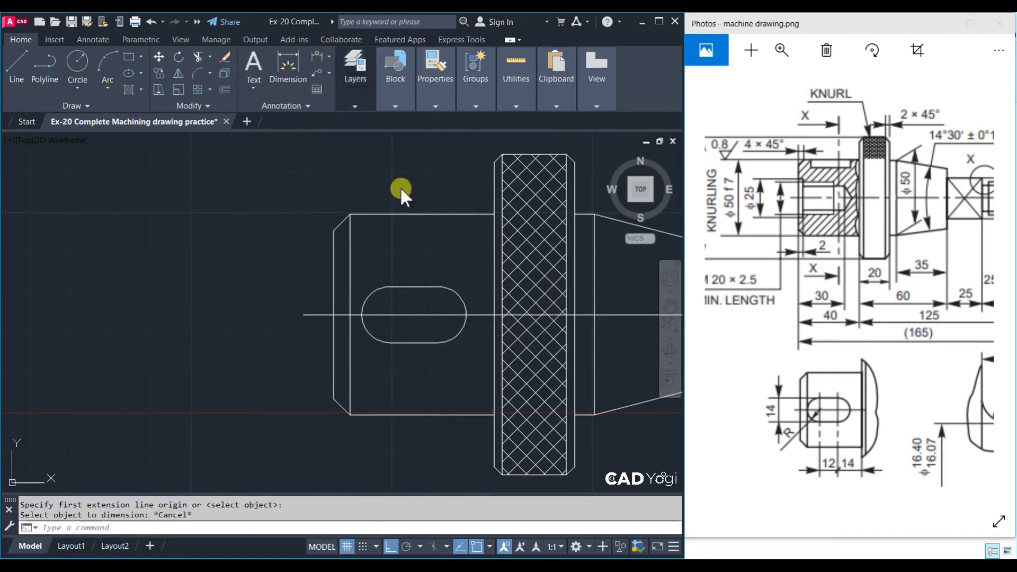
click(290, 66)
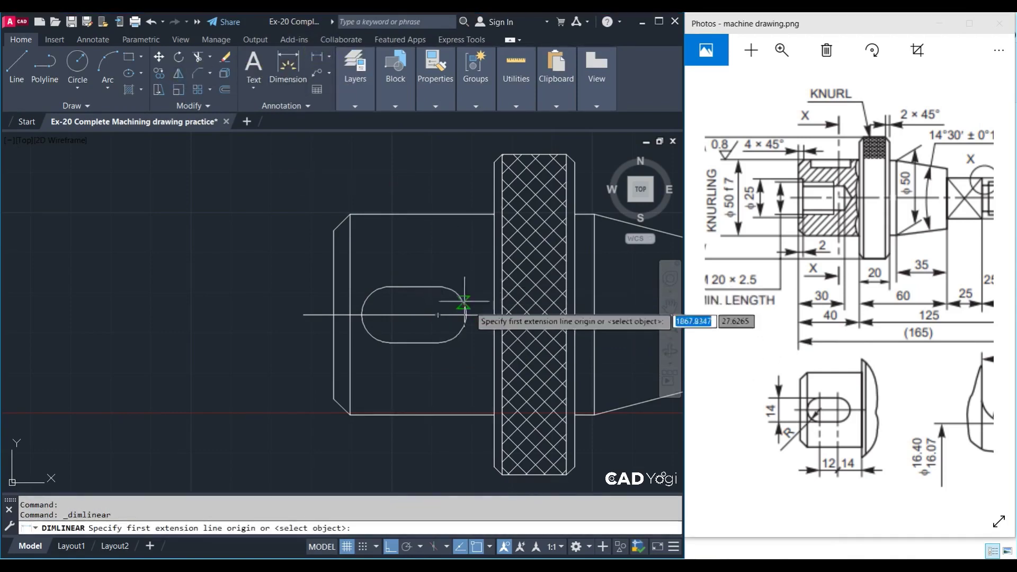
click(444, 315)
click(494, 315)
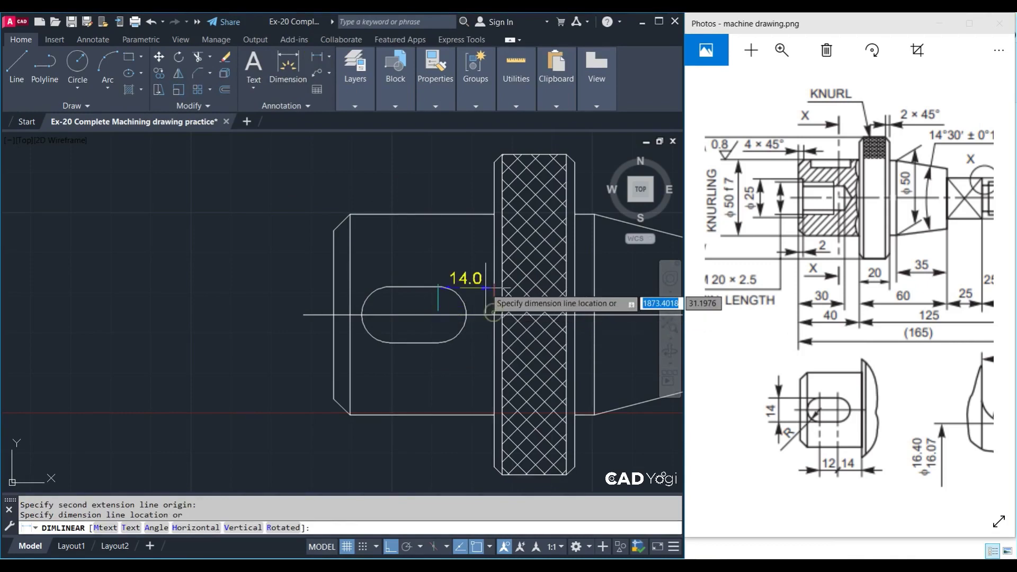
key(Escape)
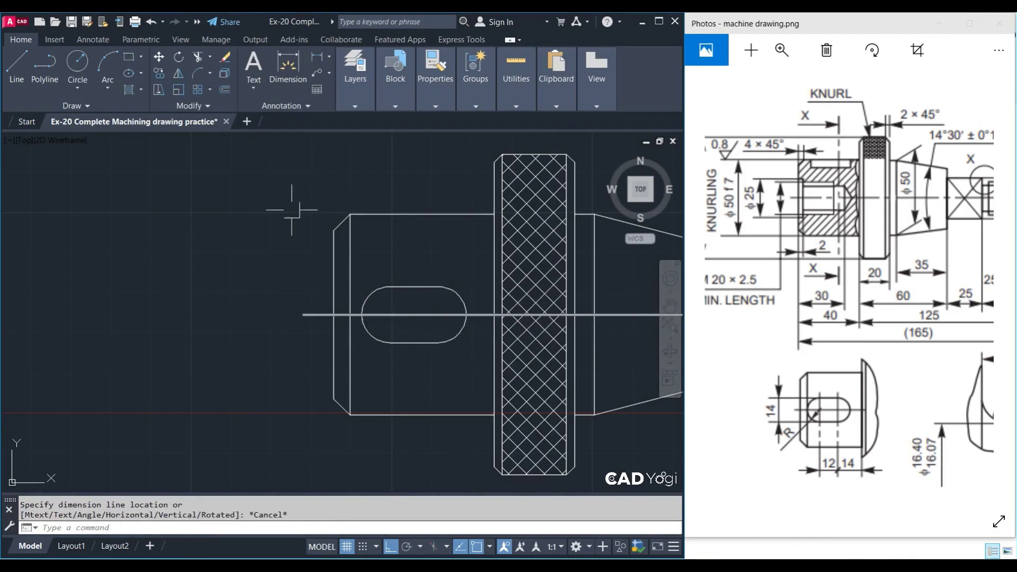
click(288, 66)
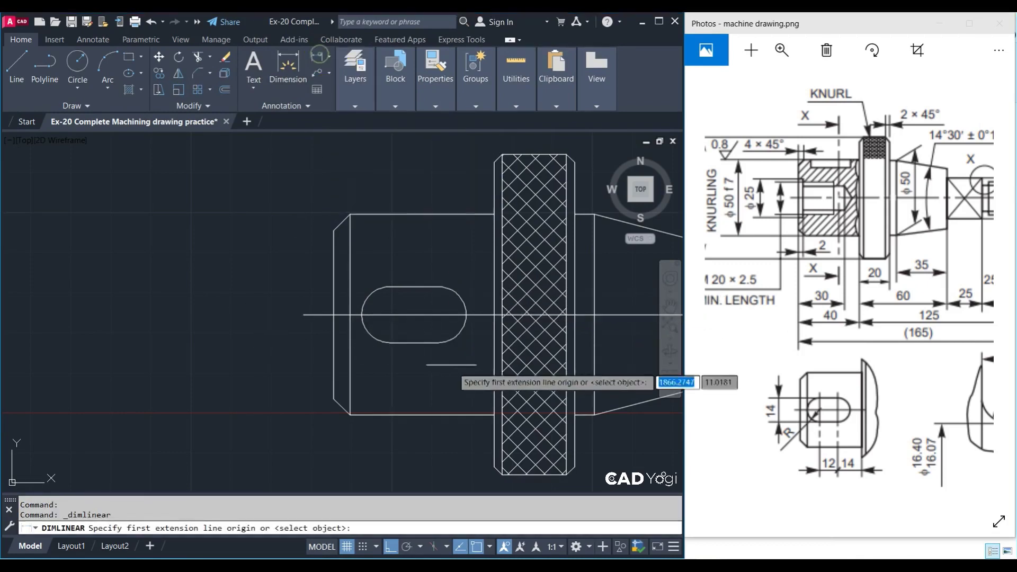
click(402, 288)
click(403, 343)
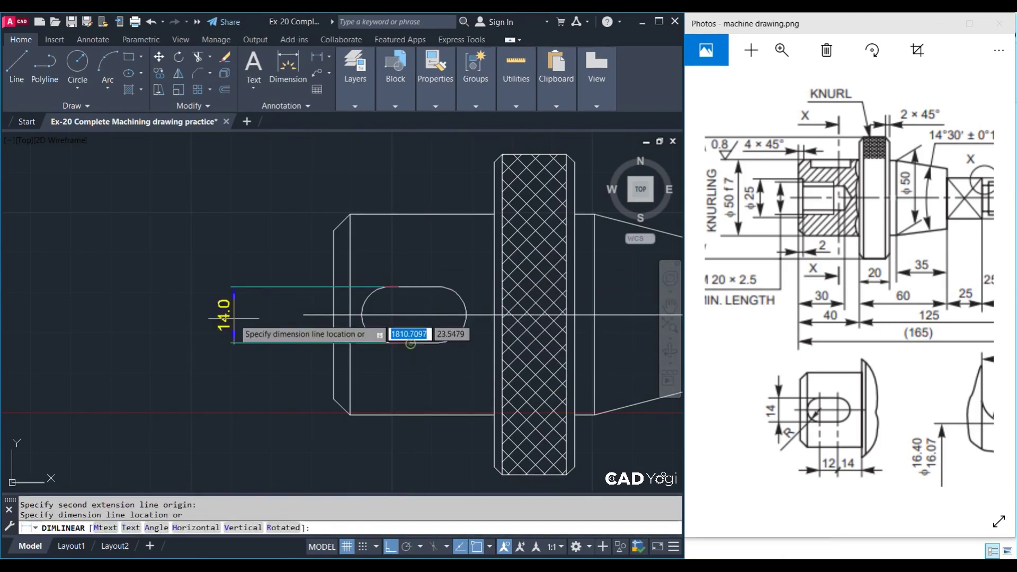
key(Escape)
scroll(450, 335, down, 2)
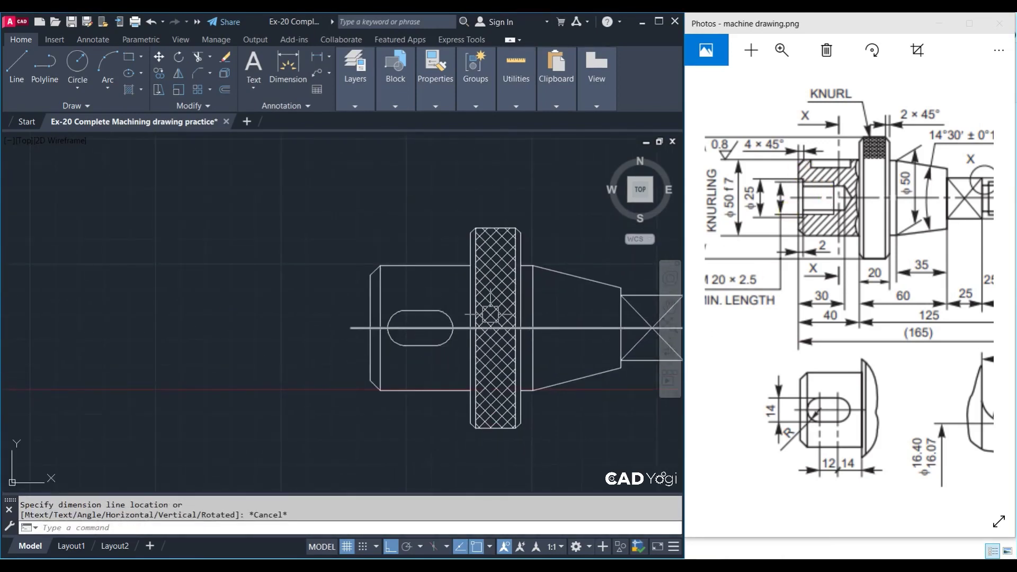
Pan the reference image left, zoom to the slot, and begin a line there
scroll(803, 411, right, 5)
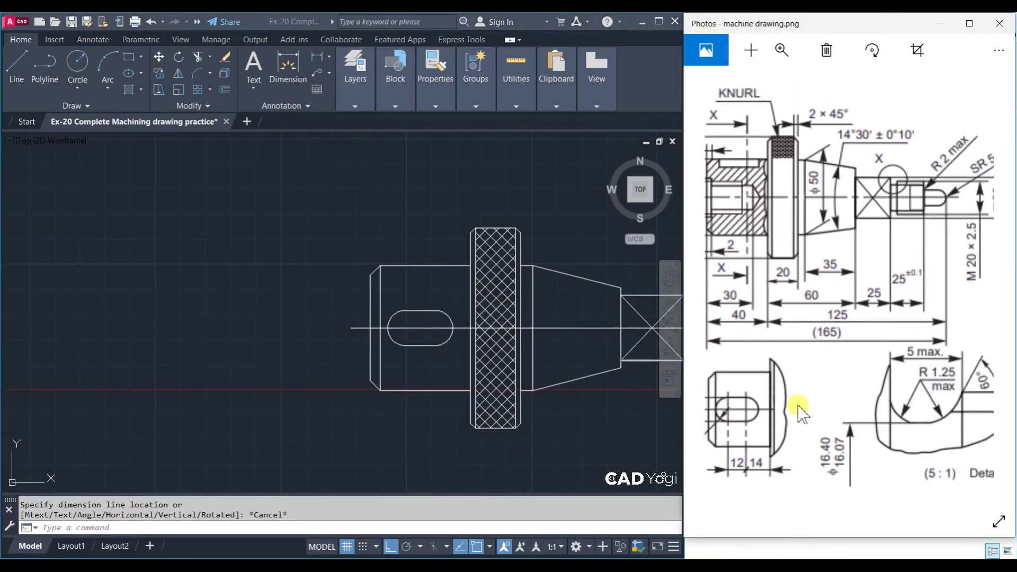
scroll(790, 408, right, 1)
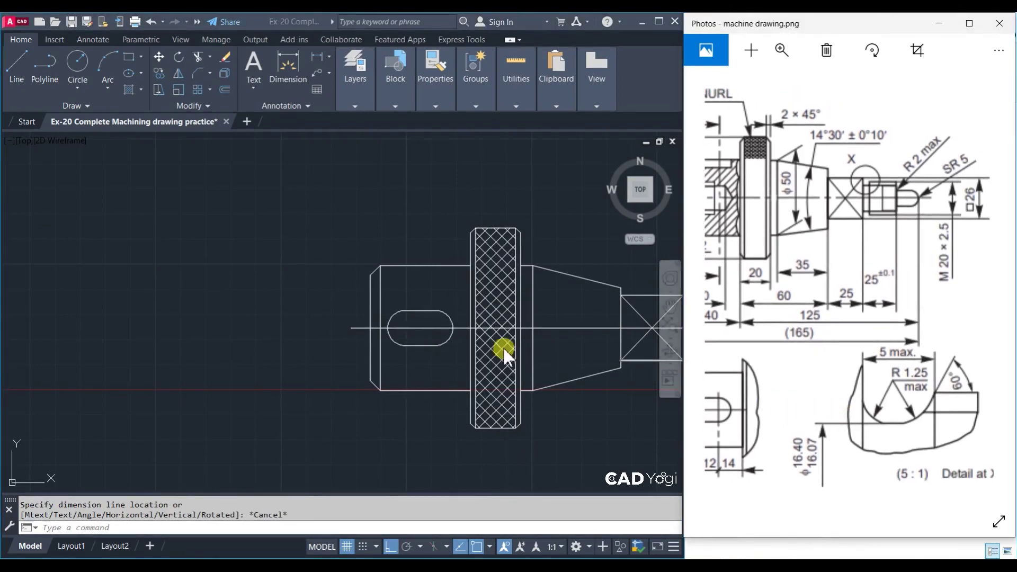
scroll(484, 336, down, 3)
scroll(442, 349, up, 2)
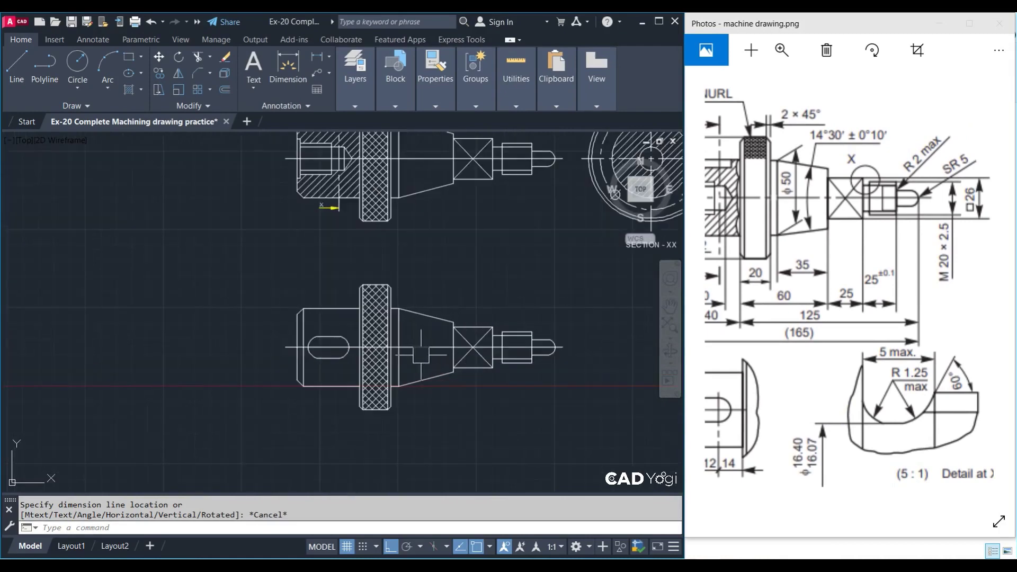
scroll(402, 344, up, 2)
scroll(403, 344, down, 2)
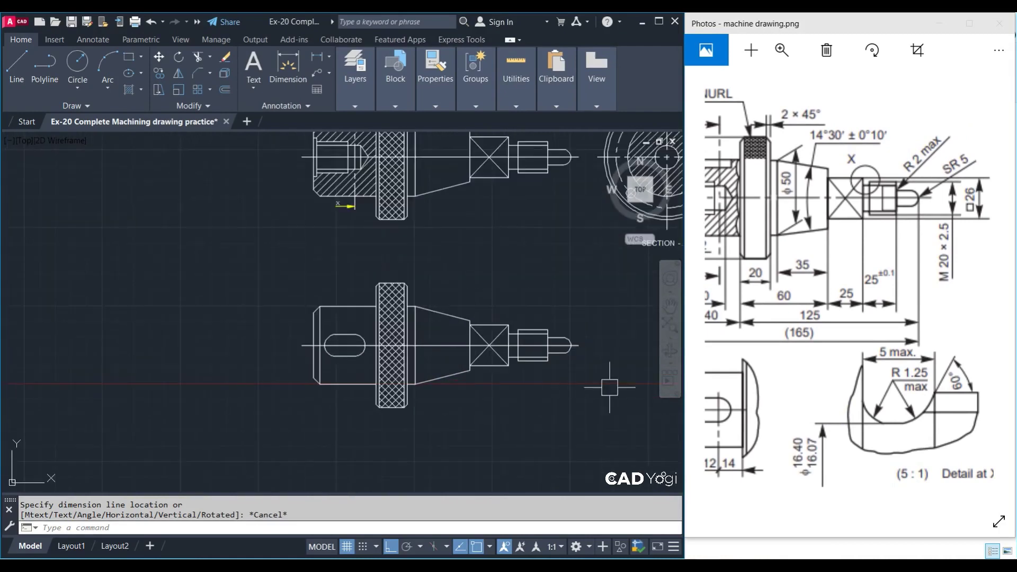
drag(795, 265, 970, 265)
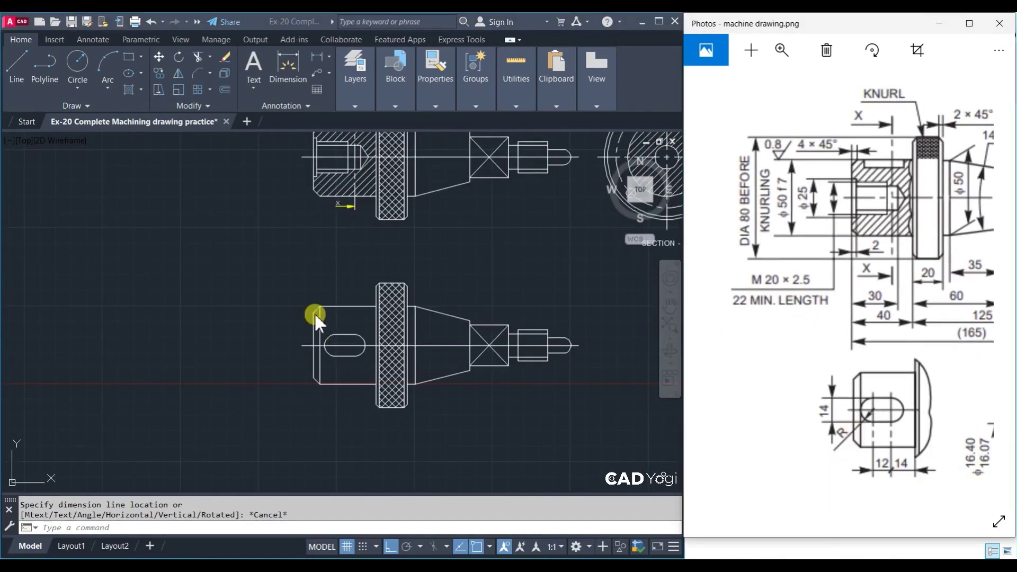
scroll(325, 340, up, 4)
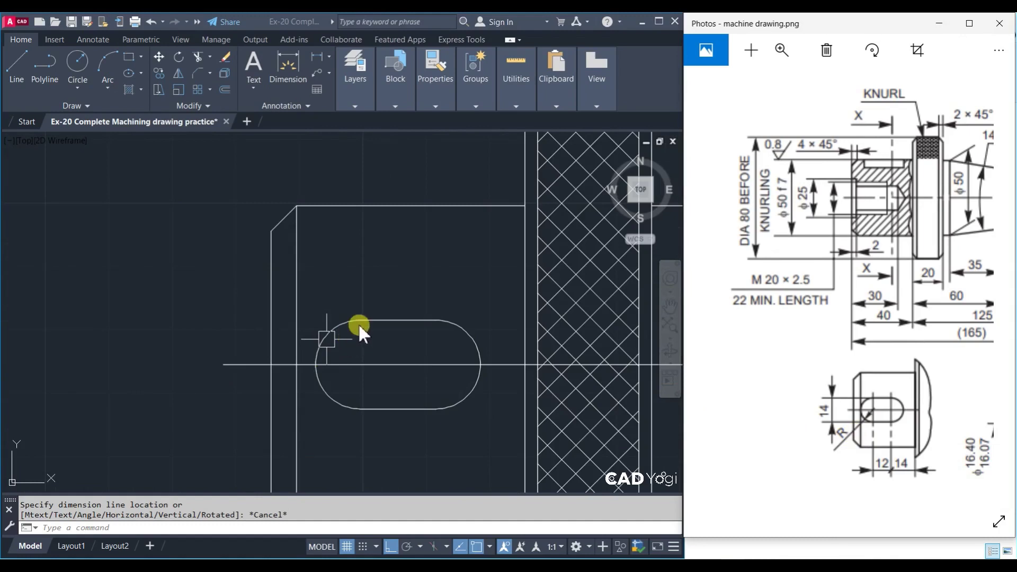
click(398, 356)
text(l)
key(Return)
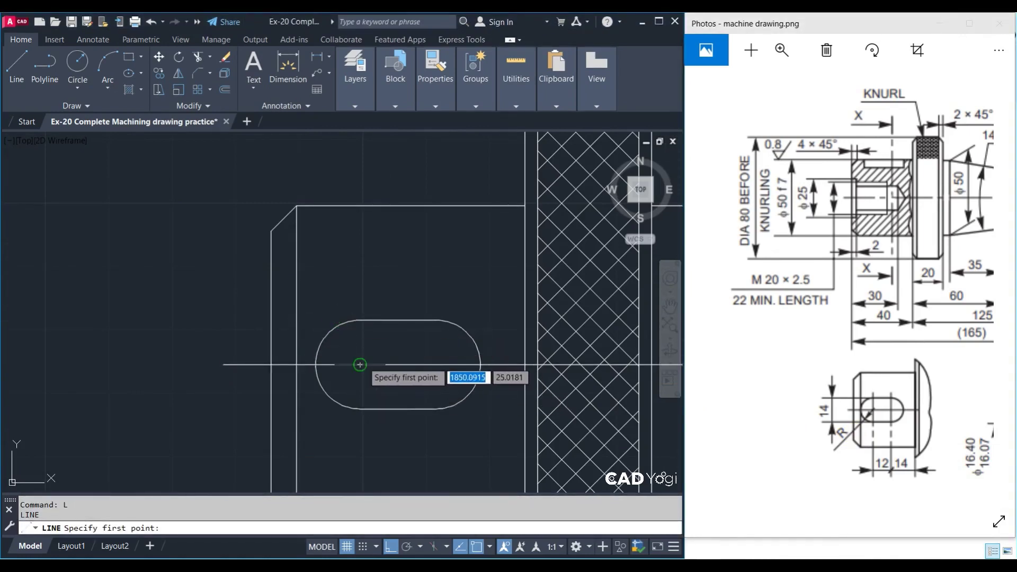
Draw a vertical line at the slot's left arc centre and copy it 12 units right
click(360, 365)
key(Escape)
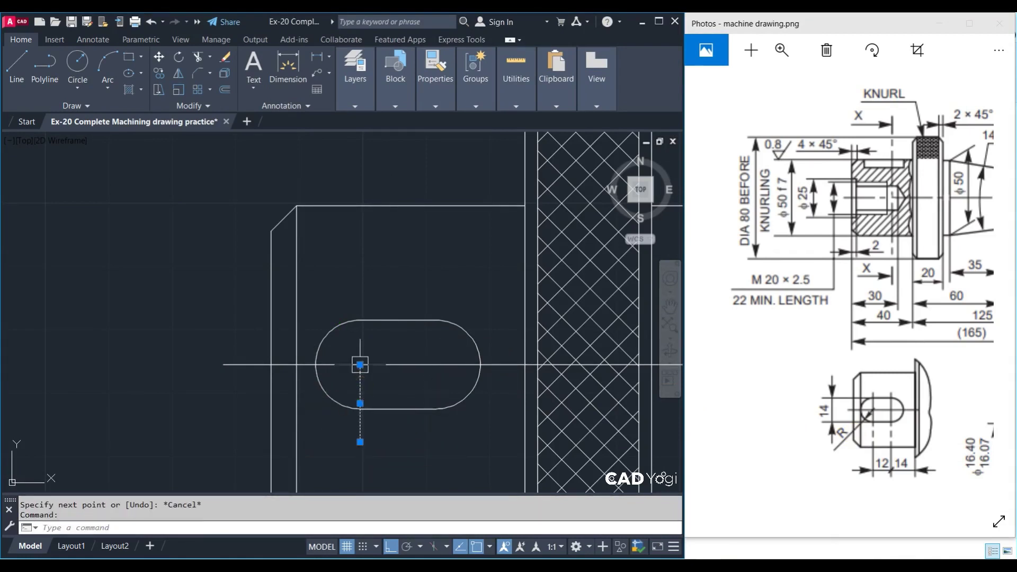
click(360, 365)
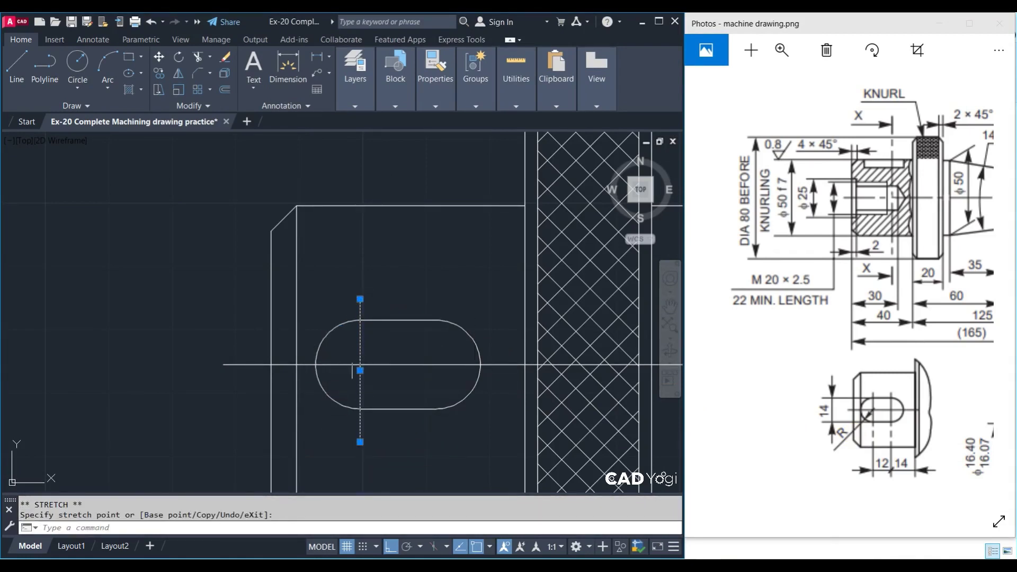
click(360, 364)
text(CO)
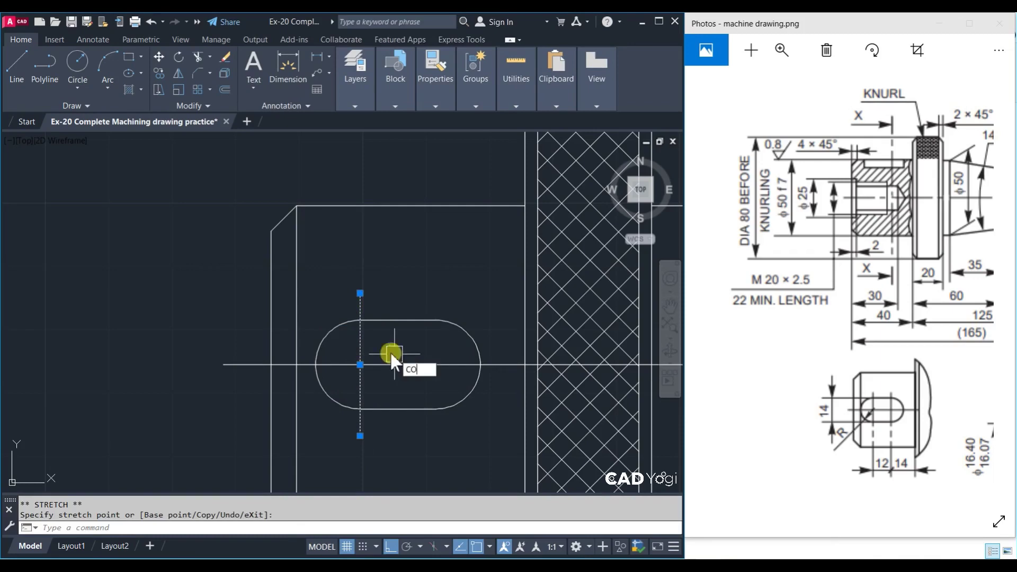
key(Return)
click(358, 364)
text(12)
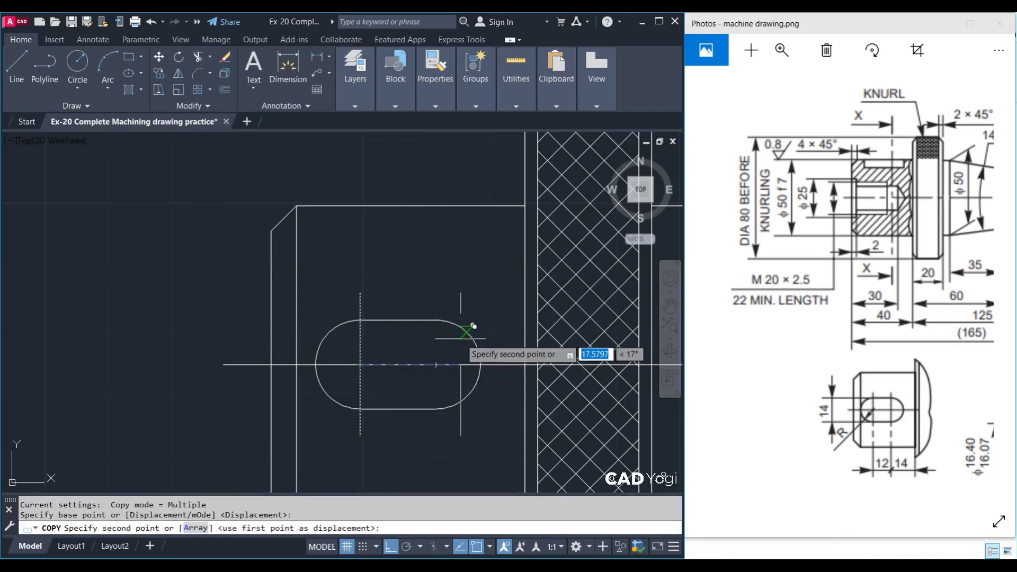
key(Return)
key(Escape)
Pan to the SECTION X–X view and inspect its polar hole pattern
scroll(429, 358, down, 4)
middle_drag(466, 381, 307, 349)
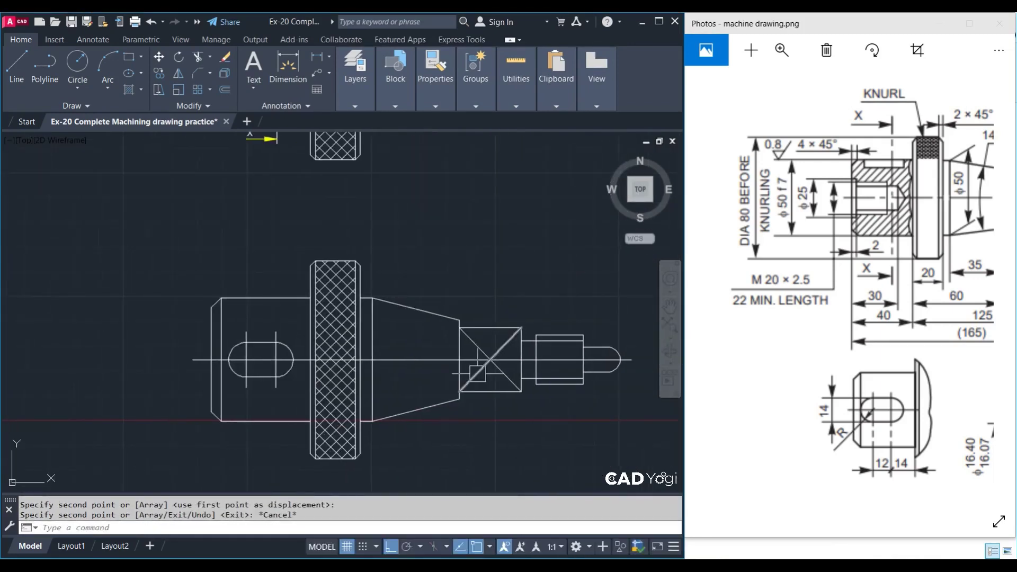
scroll(524, 328, up, 2)
scroll(627, 275, up, 3)
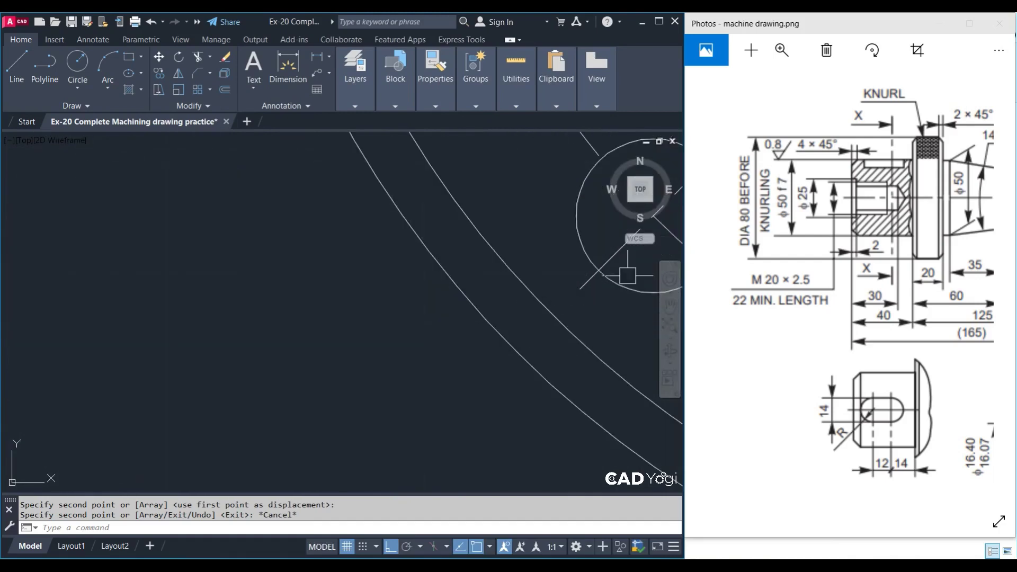
click(602, 261)
scroll(601, 261, down, 2)
key(Escape)
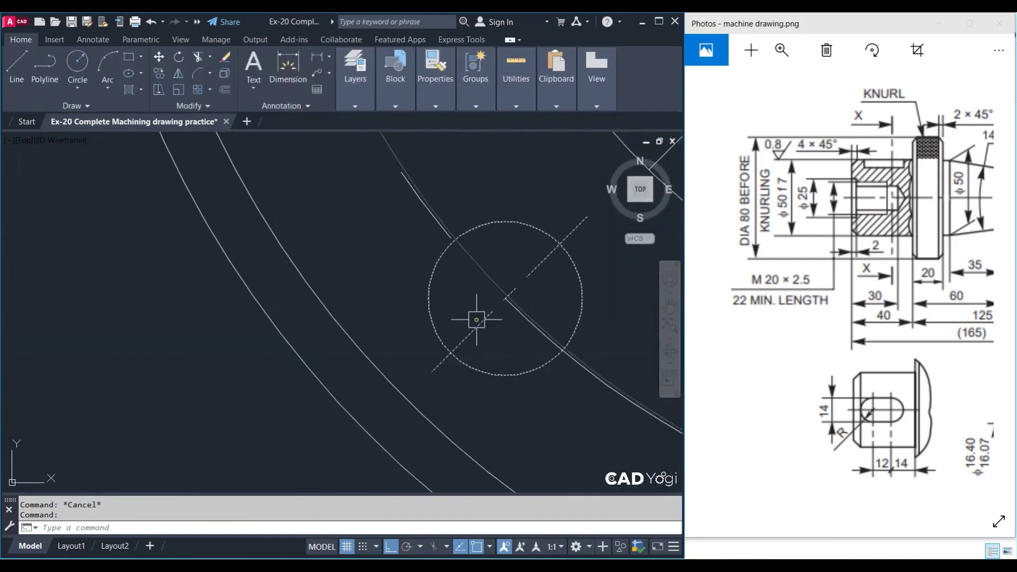
click(484, 319)
scroll(483, 319, down, 3)
scroll(483, 320, down, 2)
middle_drag(562, 379, 434, 291)
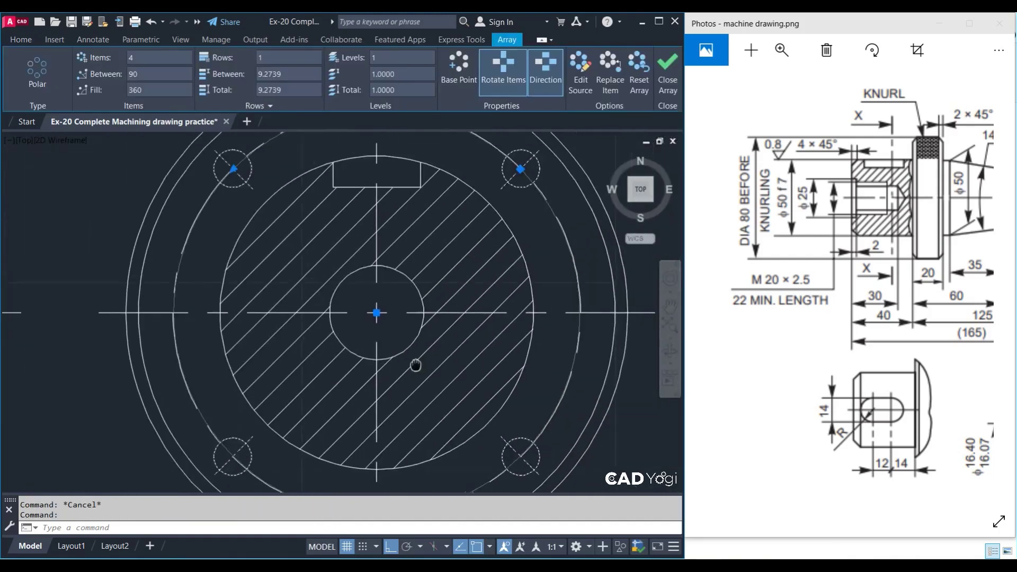
middle_drag(495, 420, 415, 375)
scroll(416, 375, down, 3)
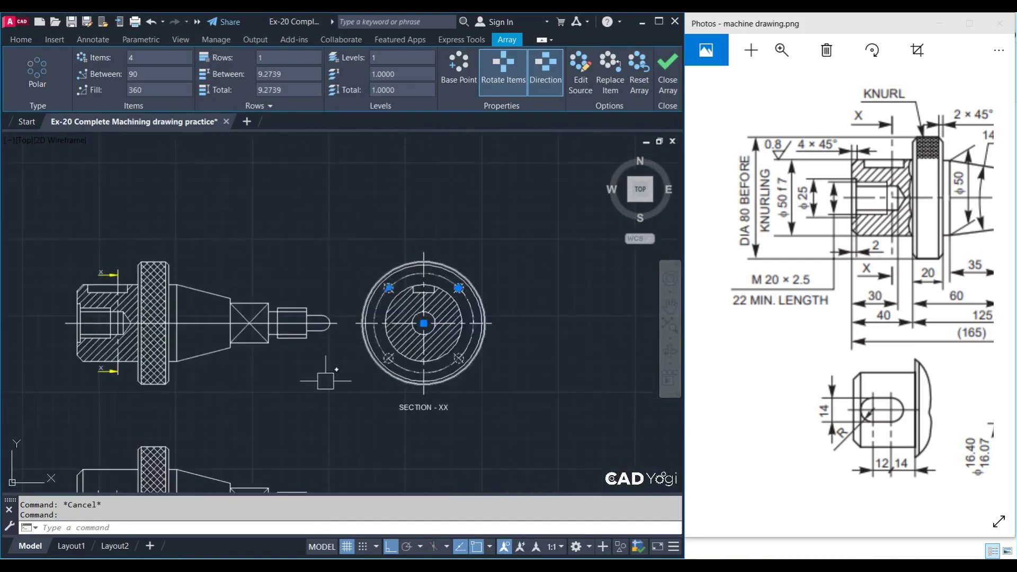
middle_drag(299, 399, 479, 311)
scroll(347, 460, up, 3)
scroll(377, 434, up, 2)
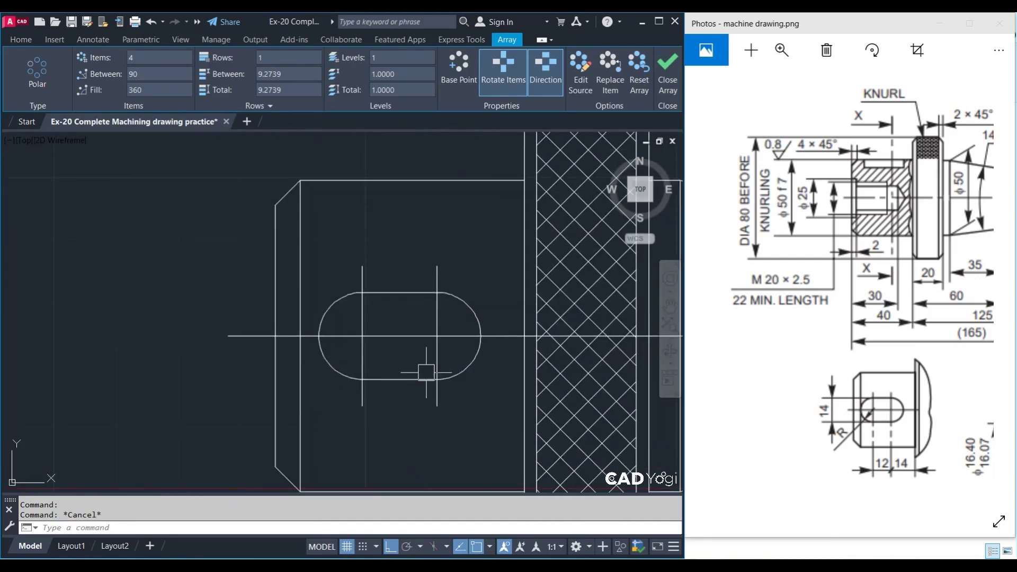
key(Escape)
Give both slot lines the CENTER linetype with a 0.3 linetype scale
click(371, 351)
click(357, 336)
click(436, 355)
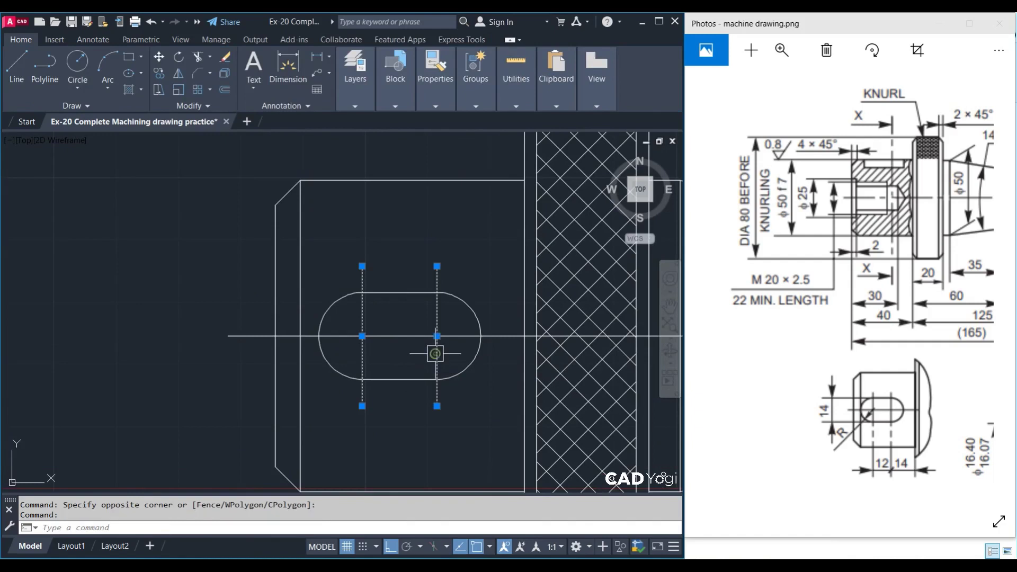
click(436, 89)
click(495, 152)
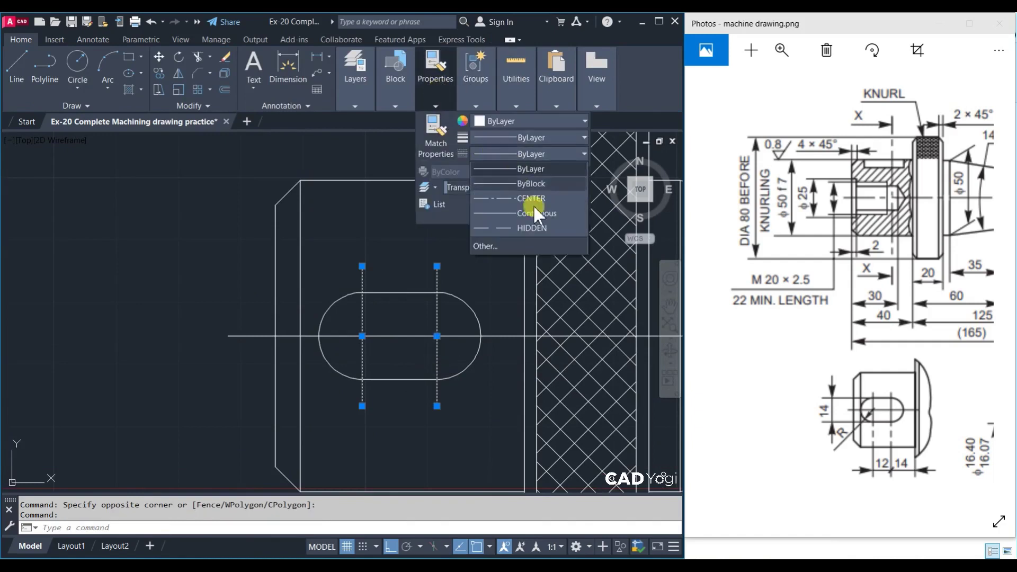
click(532, 195)
right_click(391, 328)
click(454, 303)
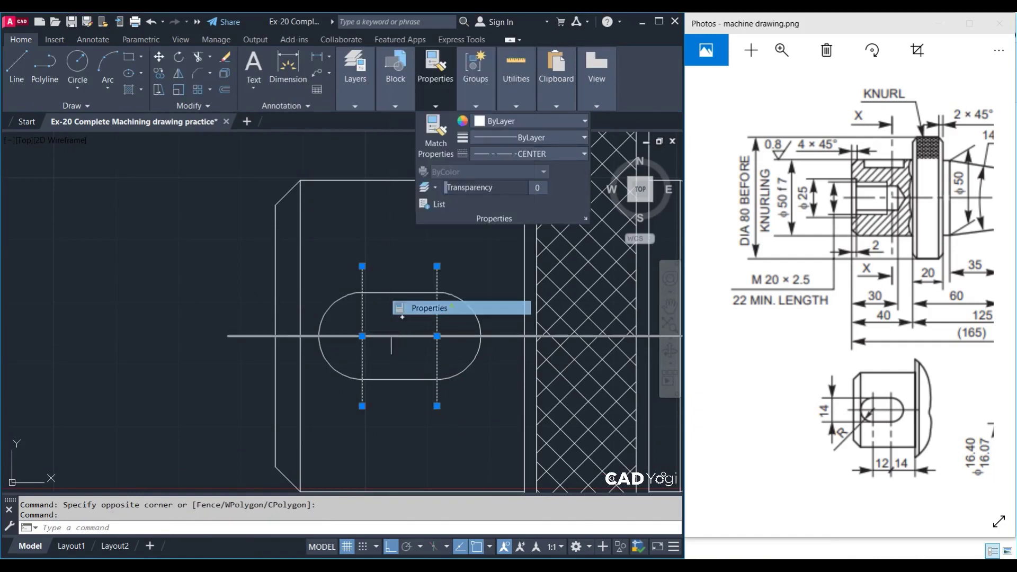
click(186, 205)
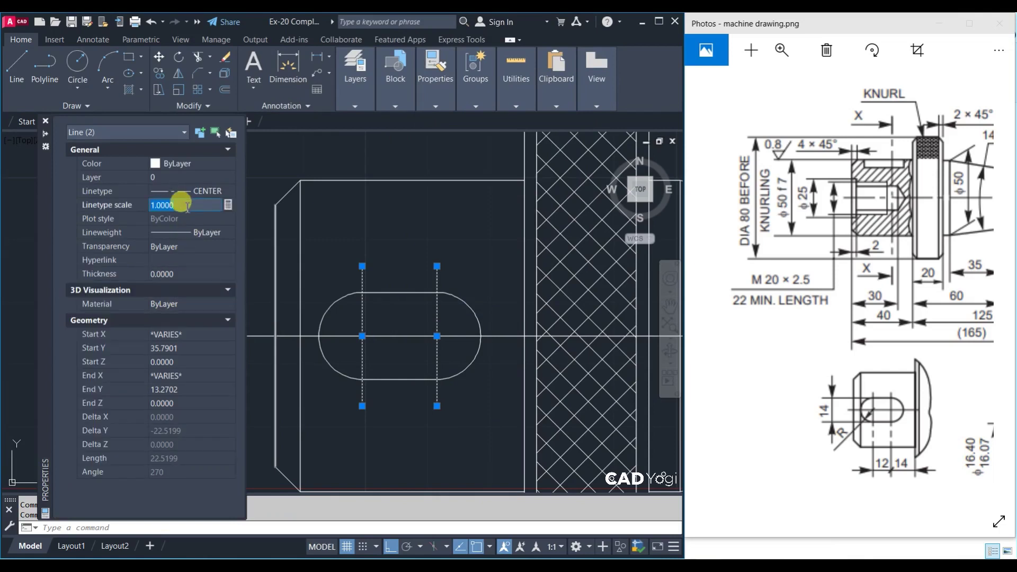
click(45, 122)
key(Escape)
key(Escape)
scroll(215, 325, down, 3)
scroll(215, 326, down, 3)
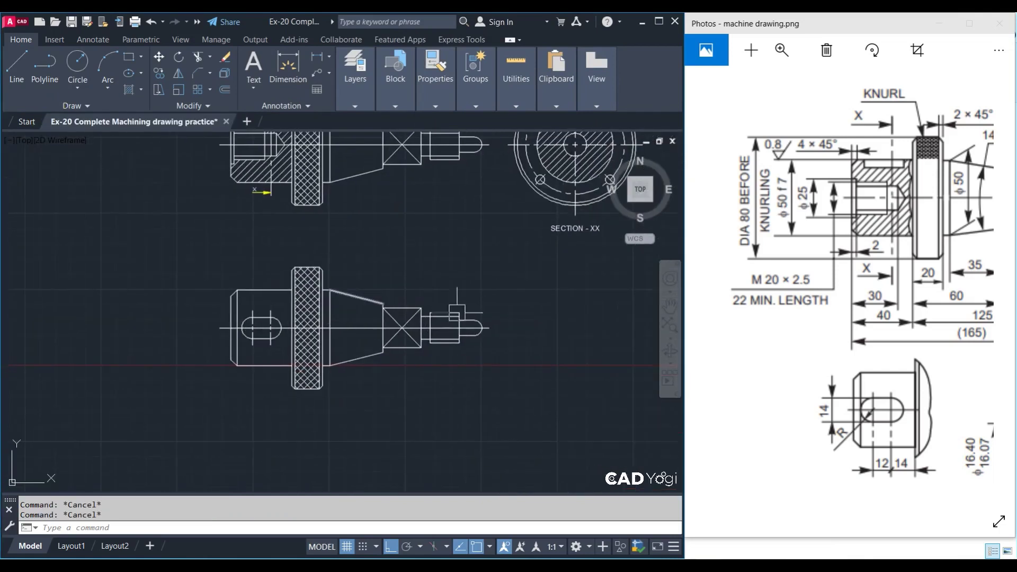
middle_drag(412, 365, 372, 410)
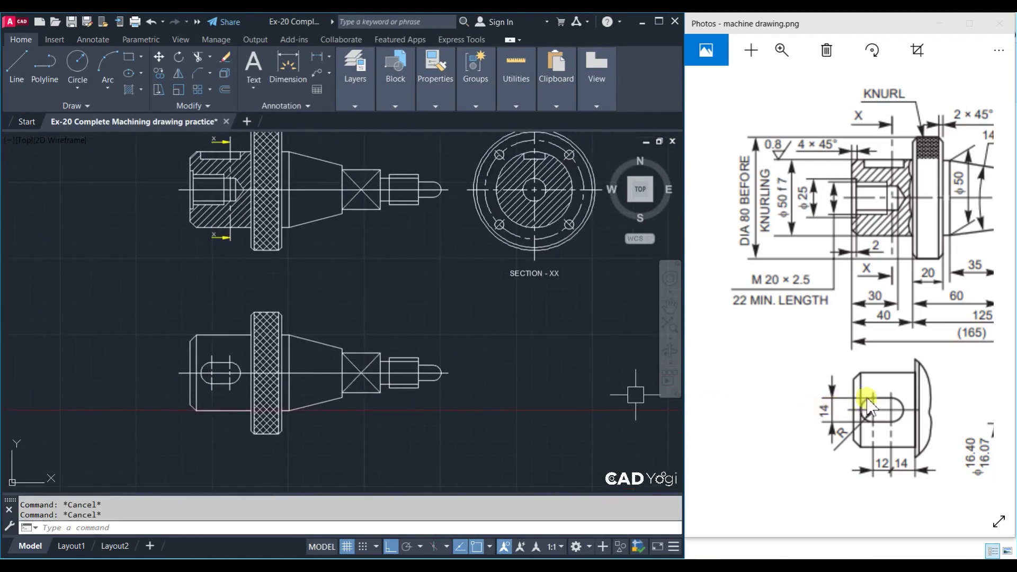
drag(867, 401, 659, 409)
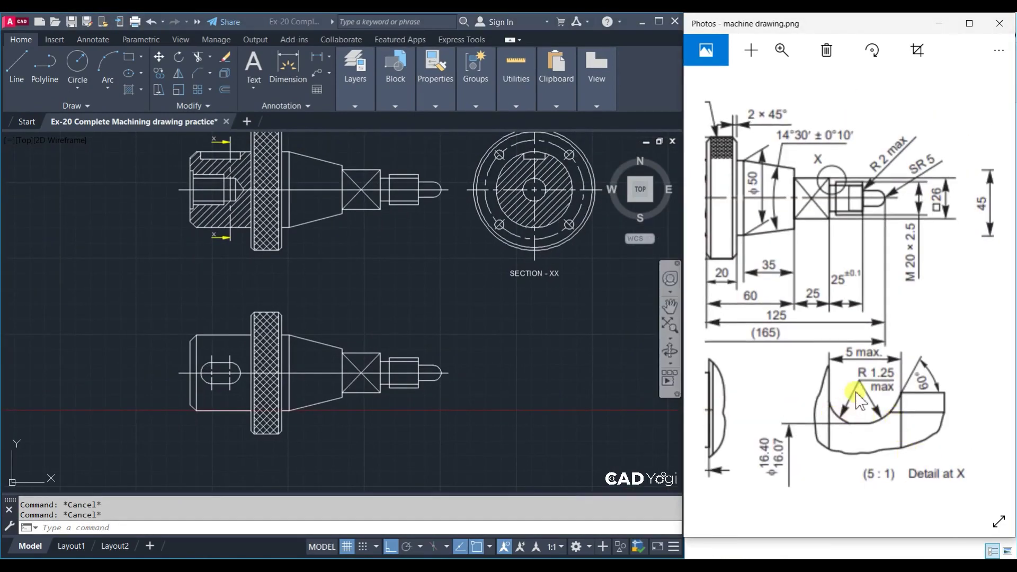
drag(828, 354, 882, 194)
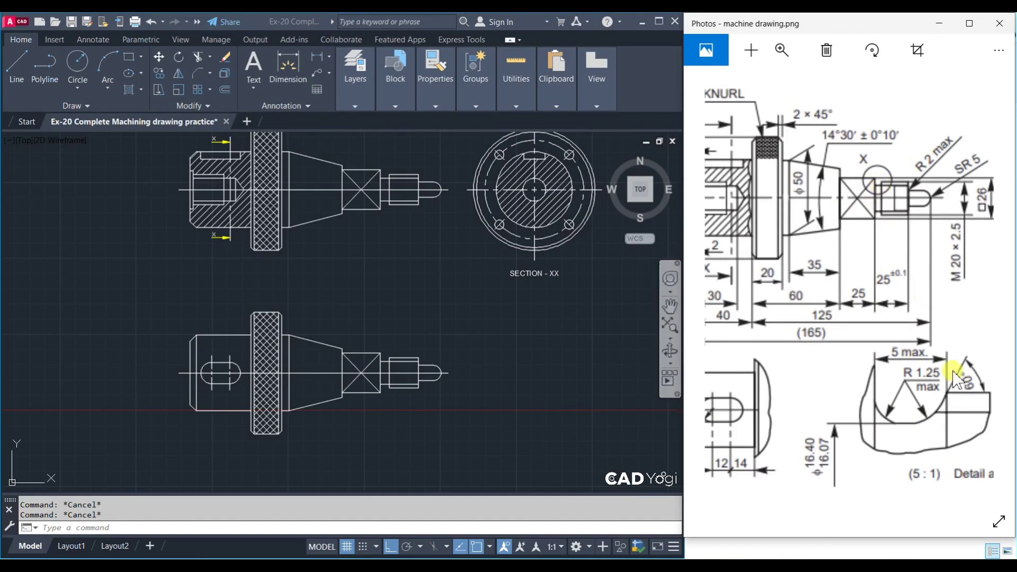
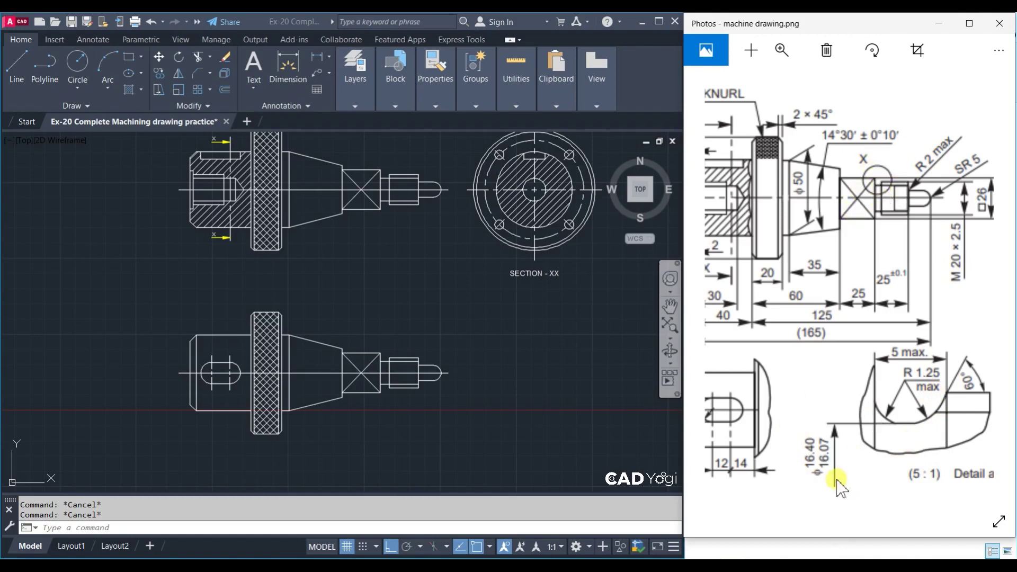
Start a linear dimension across the square section, then cancel it unfinished
click(333, 74)
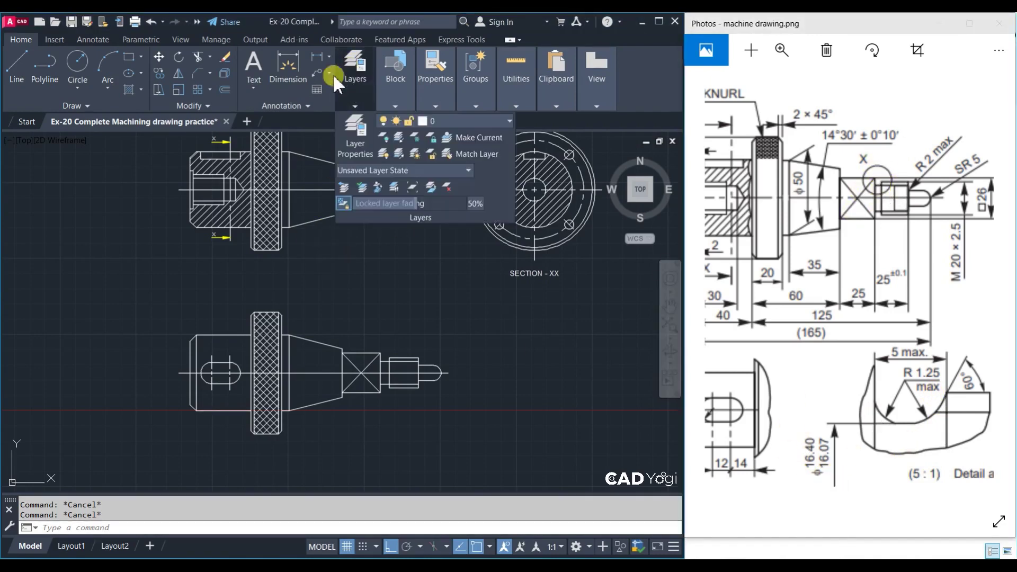
click(312, 56)
middle_drag(351, 190, 373, 249)
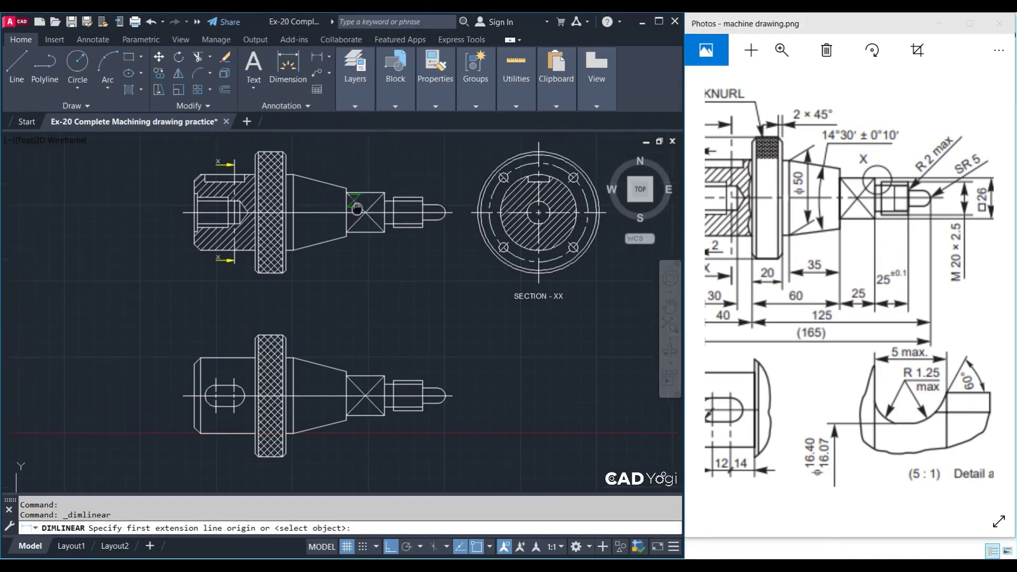
scroll(374, 249, up, 2)
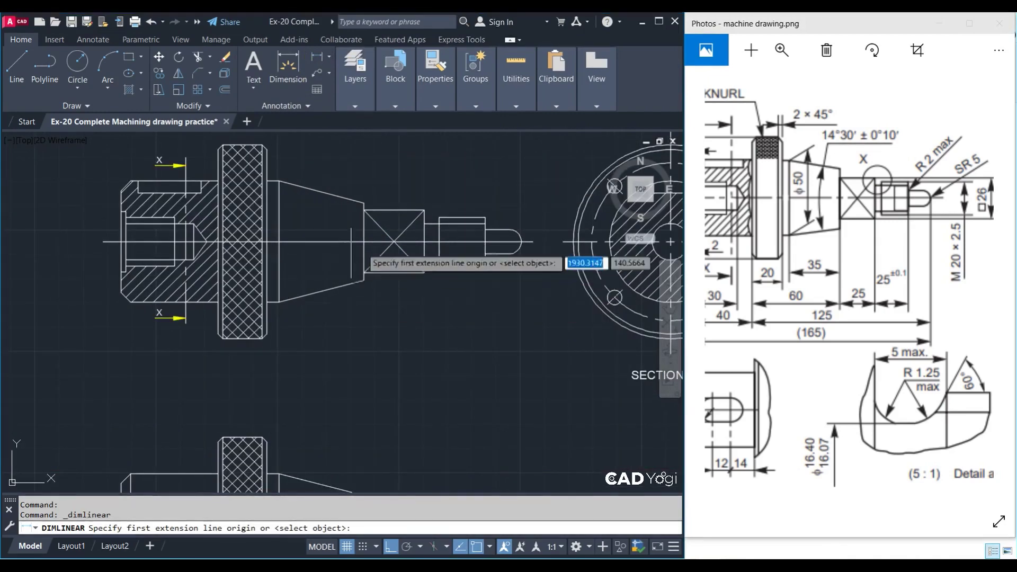
scroll(411, 247, up, 3)
click(488, 155)
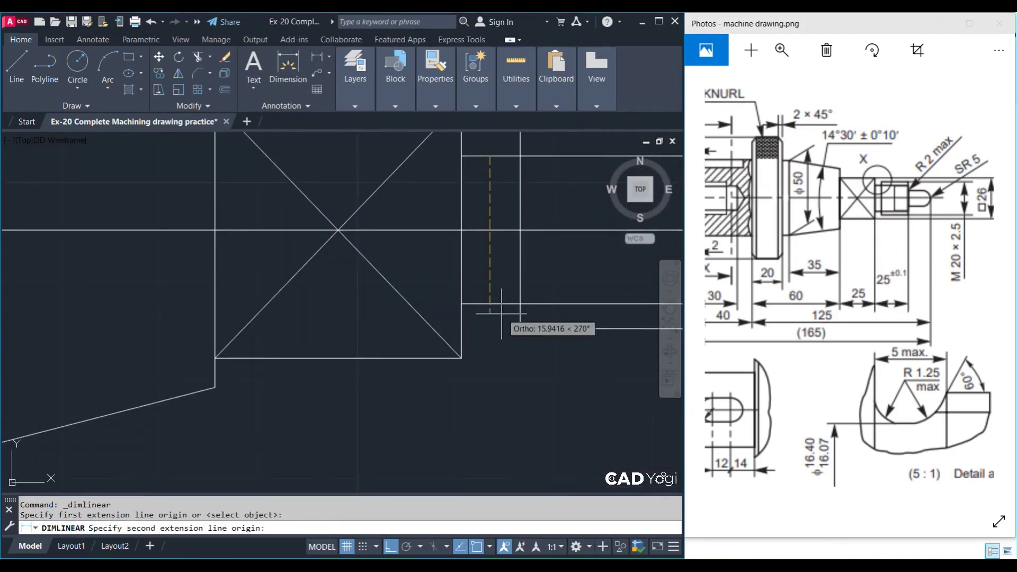
click(462, 303)
mouse_move(440, 269)
middle_down()
mouse_move(436, 302)
mouse_move(408, 312)
middle_up()
key(Escape)
middle_drag(456, 275, 443, 294)
Trim the upper and lower inner line ends back to the square block's edge
text(tr)
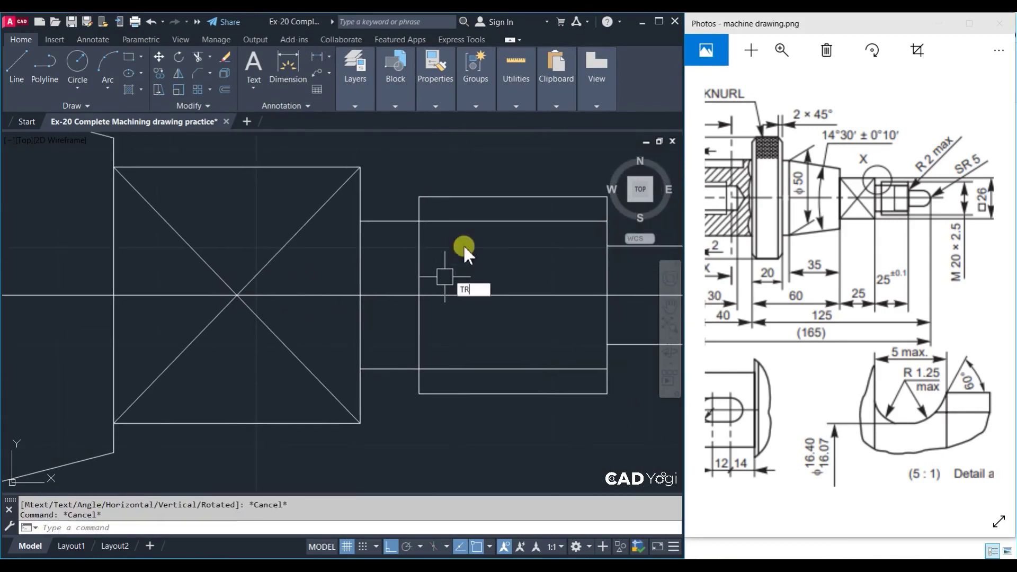
key(Return)
drag(430, 246, 400, 209)
key(Return)
click(395, 221)
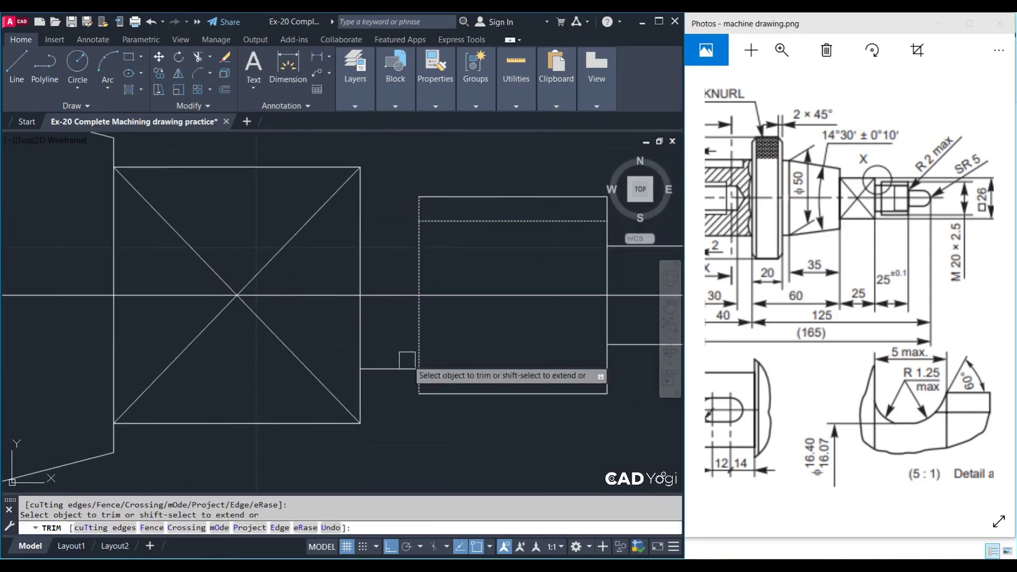
click(401, 368)
key(Return)
Offset the centre line by 4, then undo the wrongly spaced copy
key(Return)
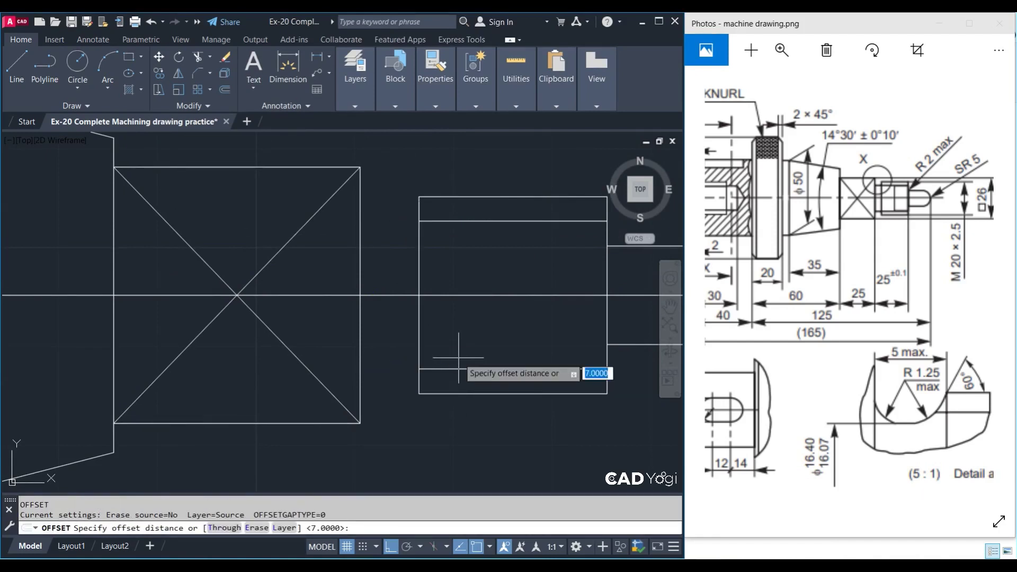
text(4.2)
key(Return)
click(400, 295)
click(406, 276)
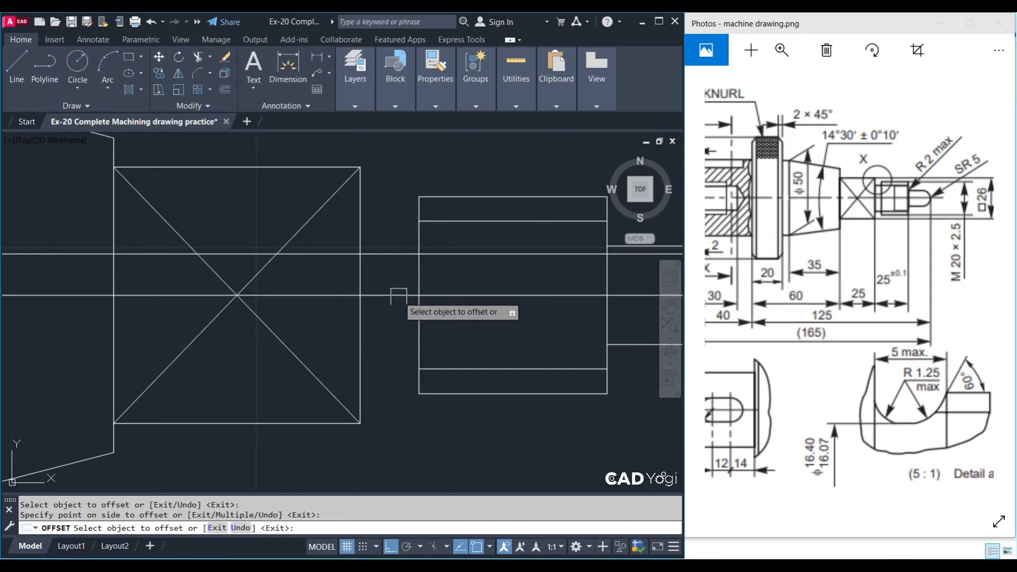
key(ctrl+z)
Offset the centre line 2 above and 2 below for the neck edges
key(Return)
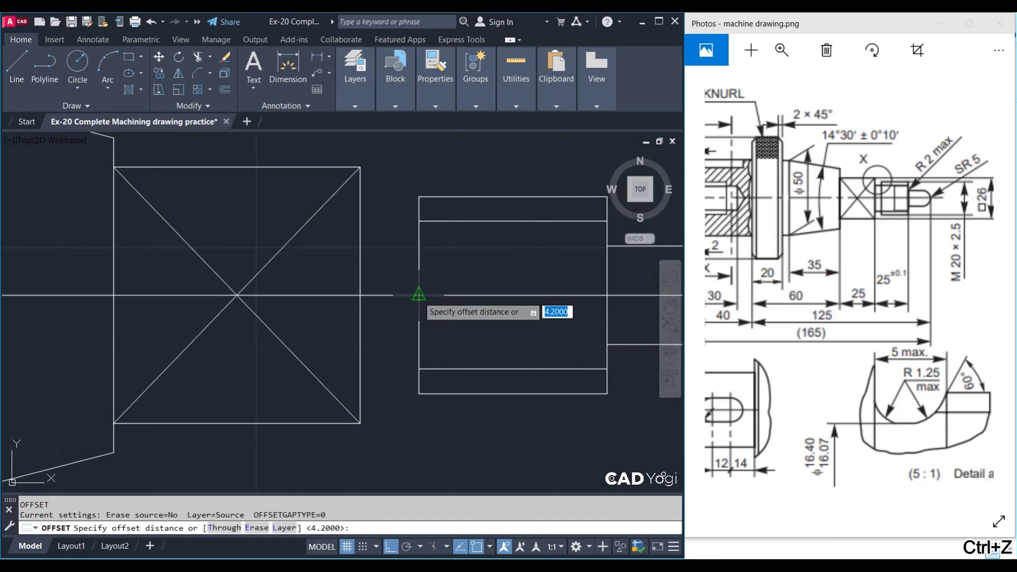
text(2)
key(Return)
click(397, 295)
click(392, 260)
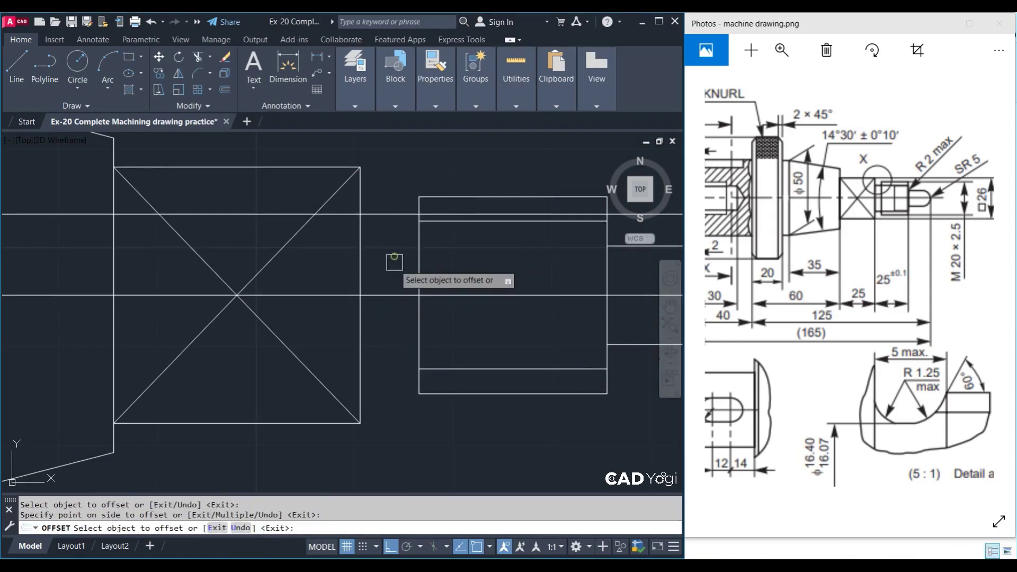
click(393, 295)
click(393, 376)
key(Escape)
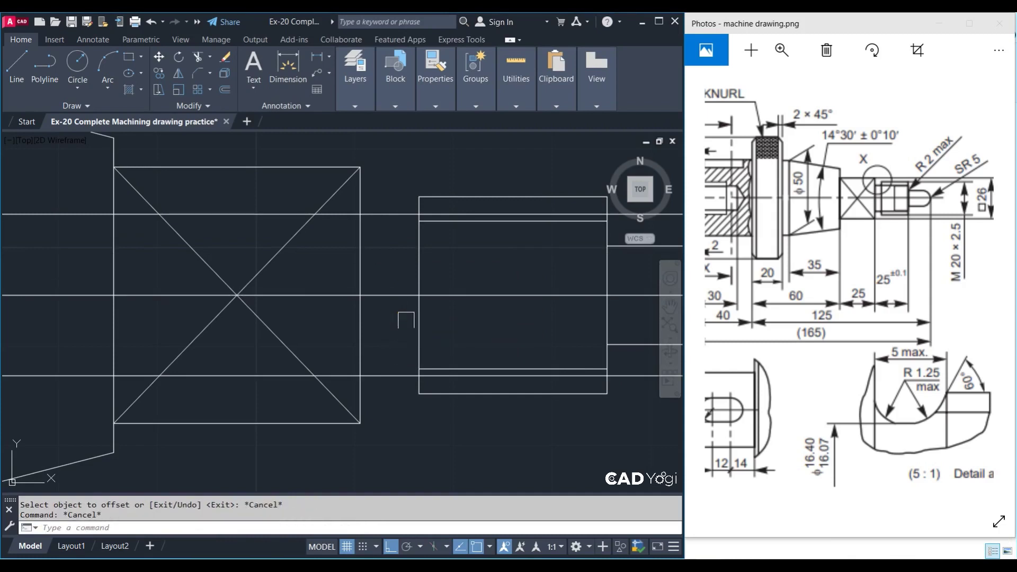
Trim the new neck lines on both sides against the square block's edge
text(tr)
key(Return)
click(352, 243)
click(416, 268)
click(381, 245)
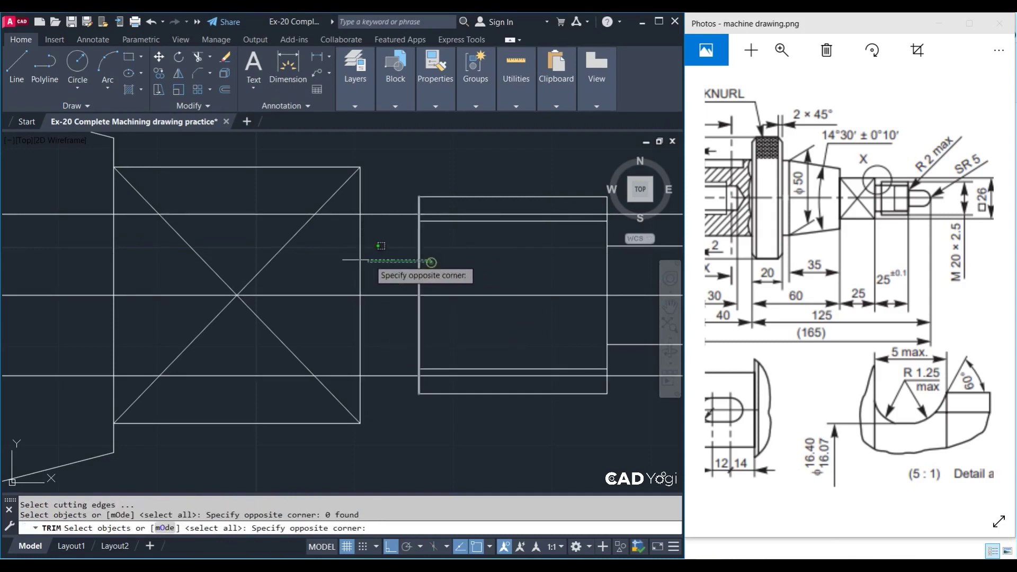
click(354, 257)
key(Return)
click(336, 217)
click(351, 376)
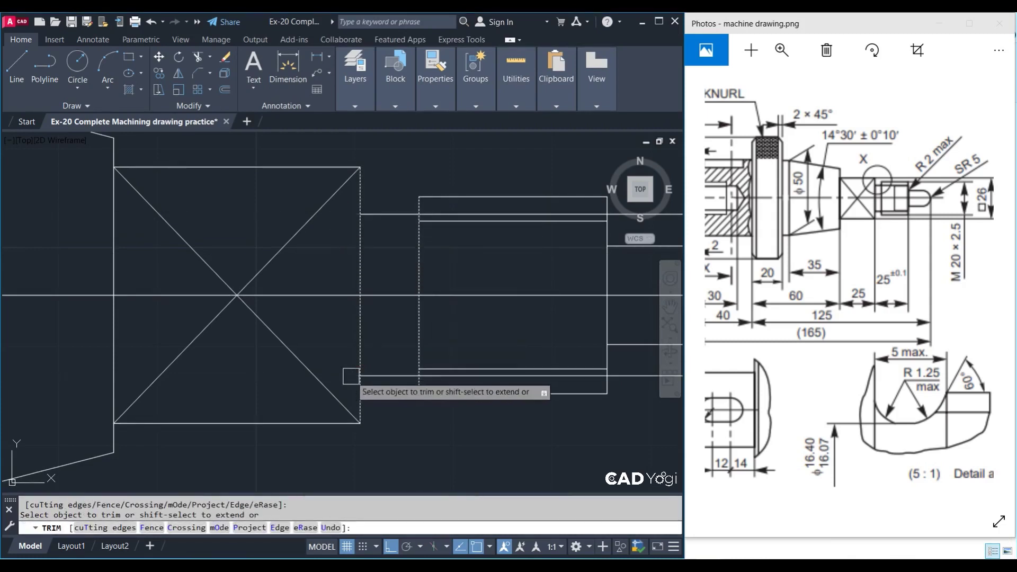
click(432, 376)
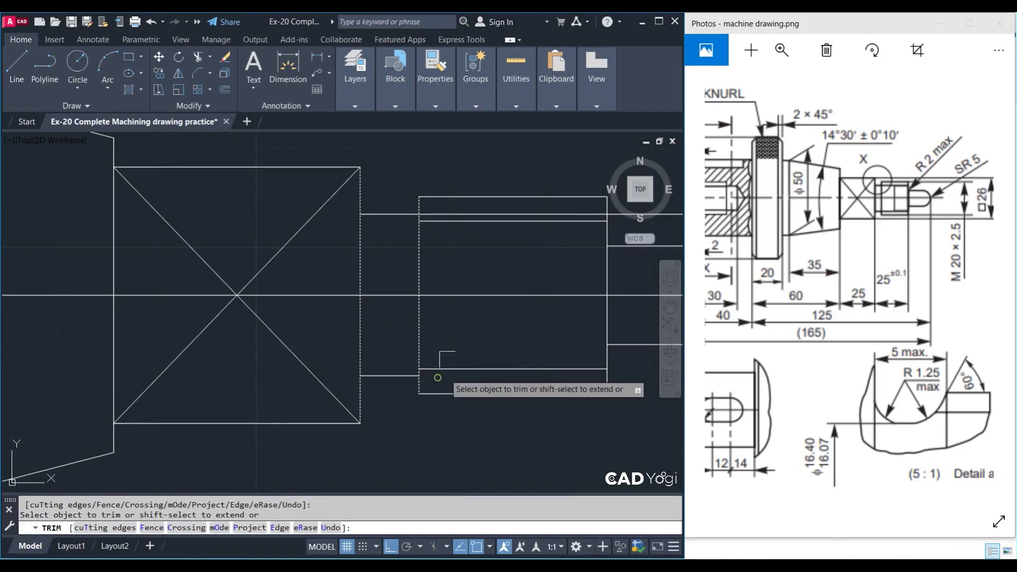
click(438, 214)
key(Return)
middle_drag(391, 251, 383, 289)
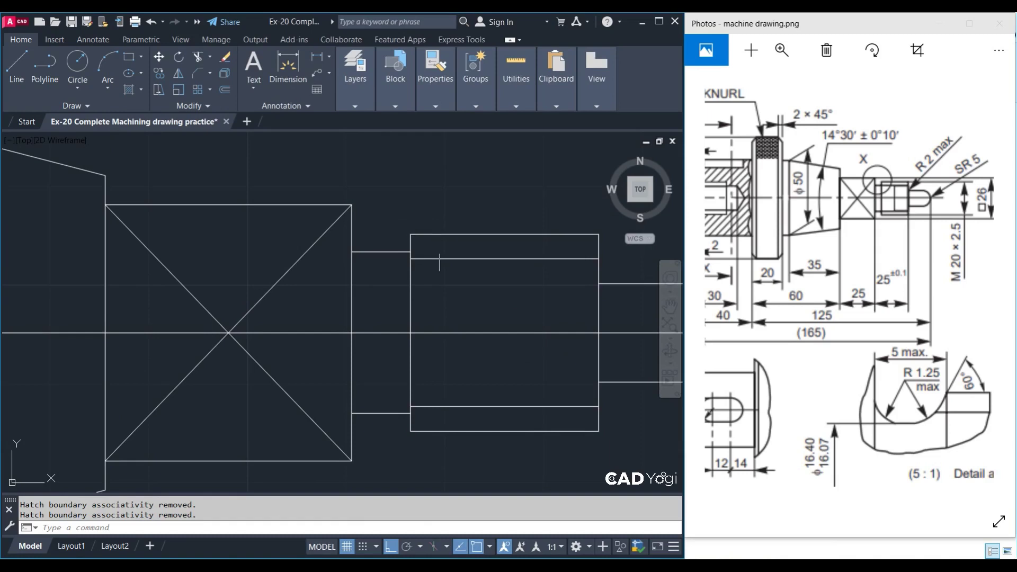
Draw a short vertical line at the step between neck and shaft
middle_drag(440, 262, 386, 309)
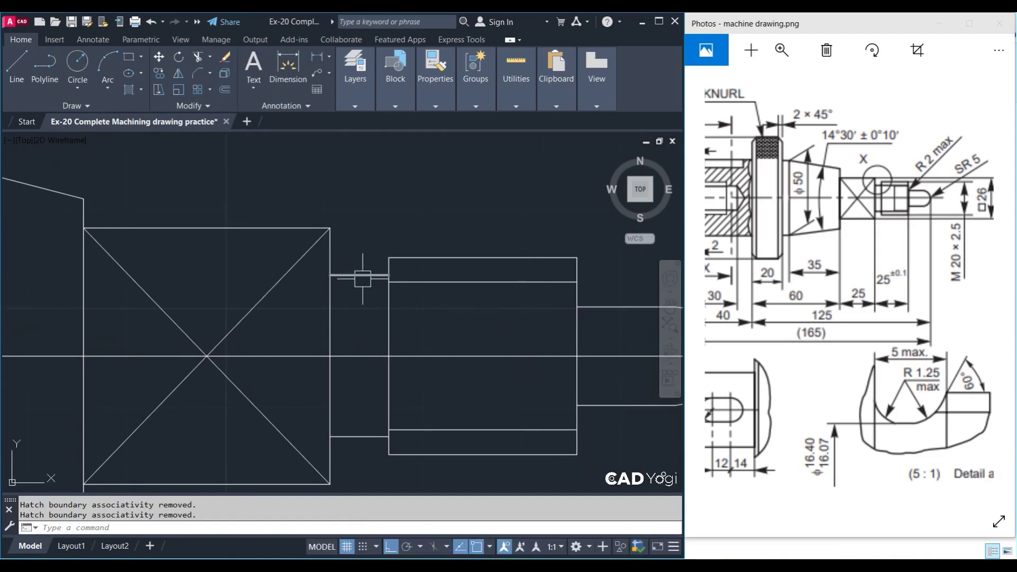
middle_drag(363, 277, 357, 296)
text(L)
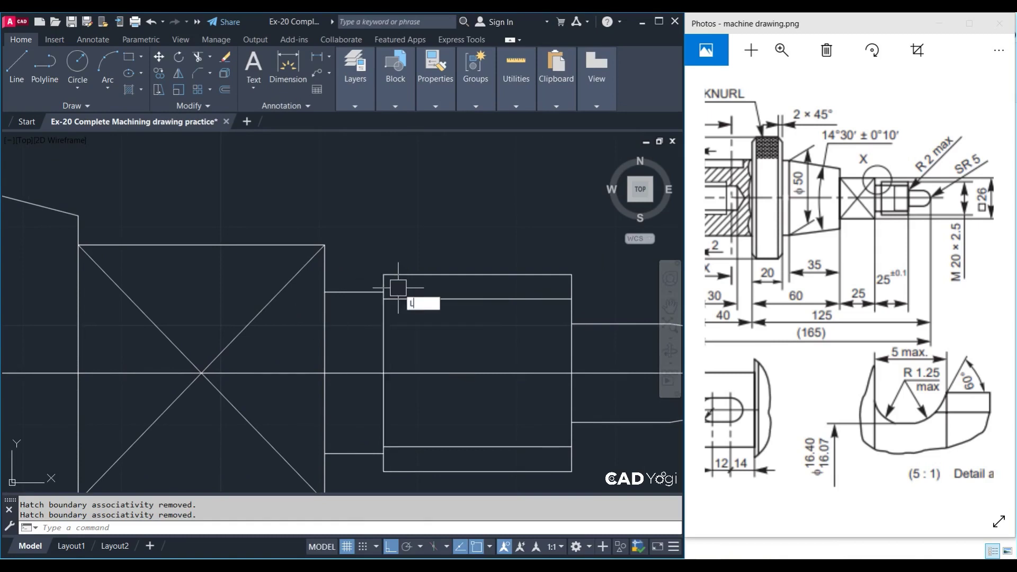
key(Return)
scroll(399, 288, up, 2)
click(375, 298)
click(375, 352)
key(Escape)
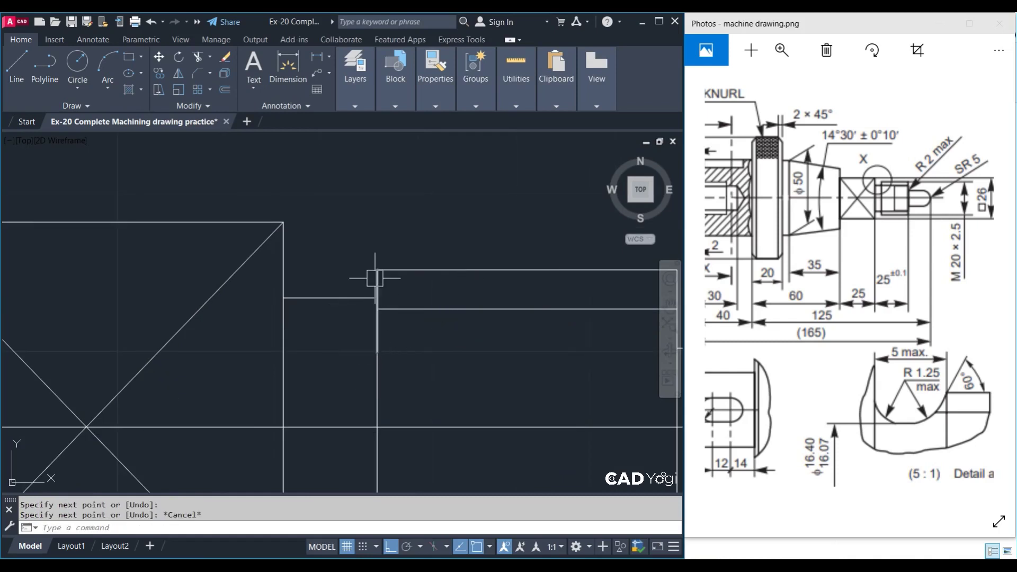
Rotate the short line -30° about its top end
text(ro)
key(Return)
click(377, 270)
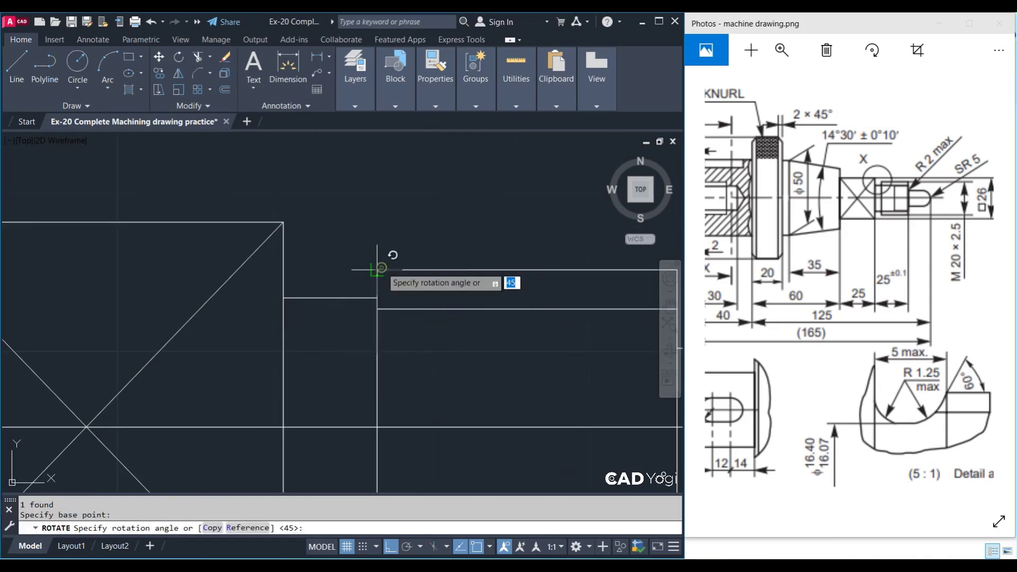
text(-30)
key(Return)
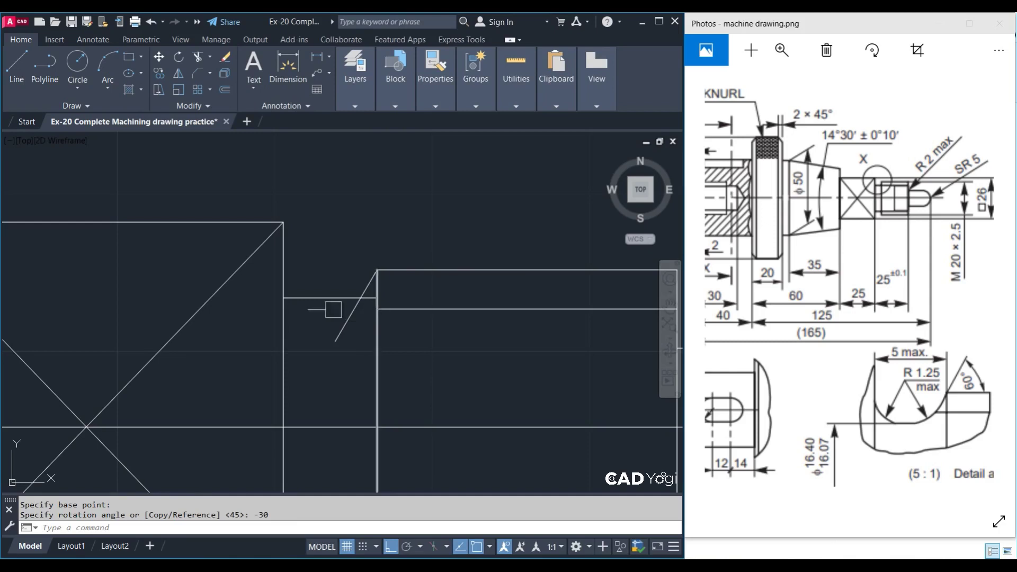
key(Escape)
Check the slanted line's 60° angle to the horizontal with an angular dimension
click(329, 57)
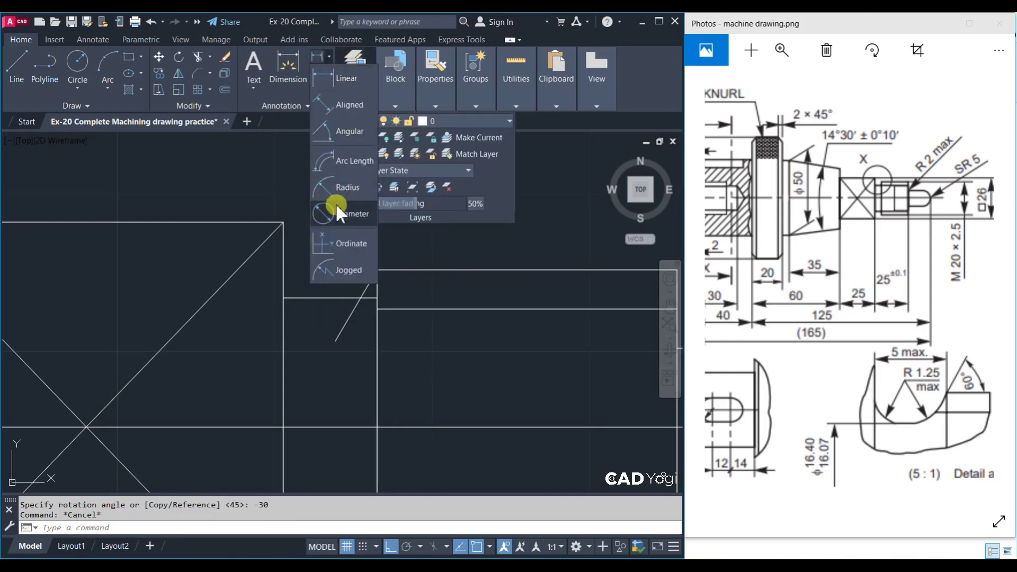
click(339, 188)
key(Escape)
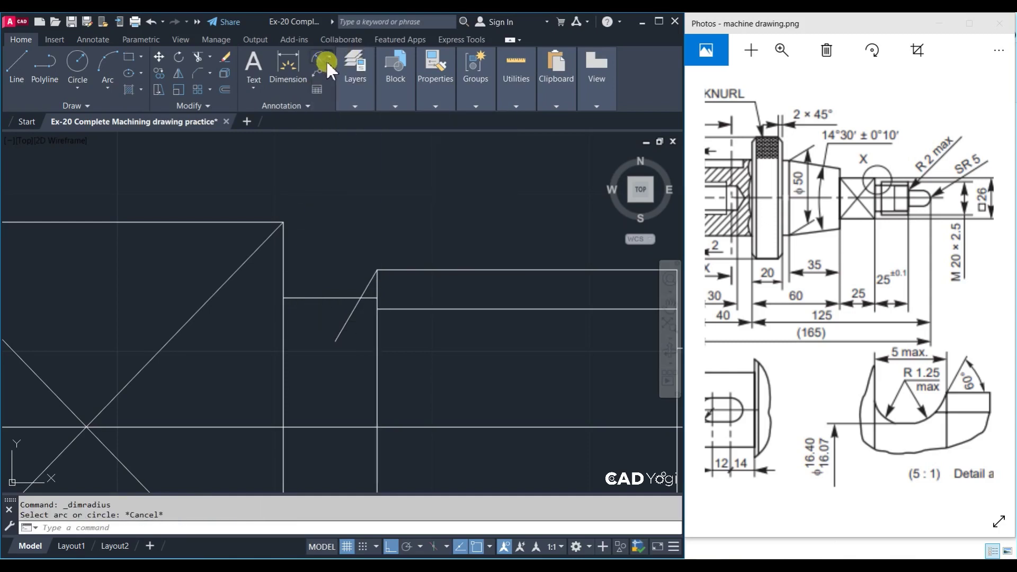
click(326, 60)
click(329, 129)
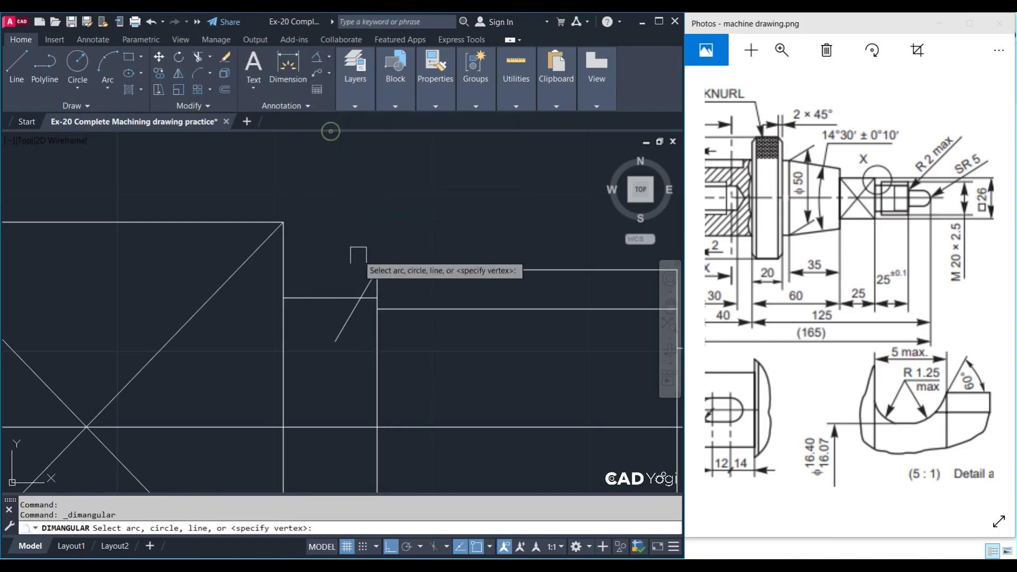
click(369, 284)
click(395, 270)
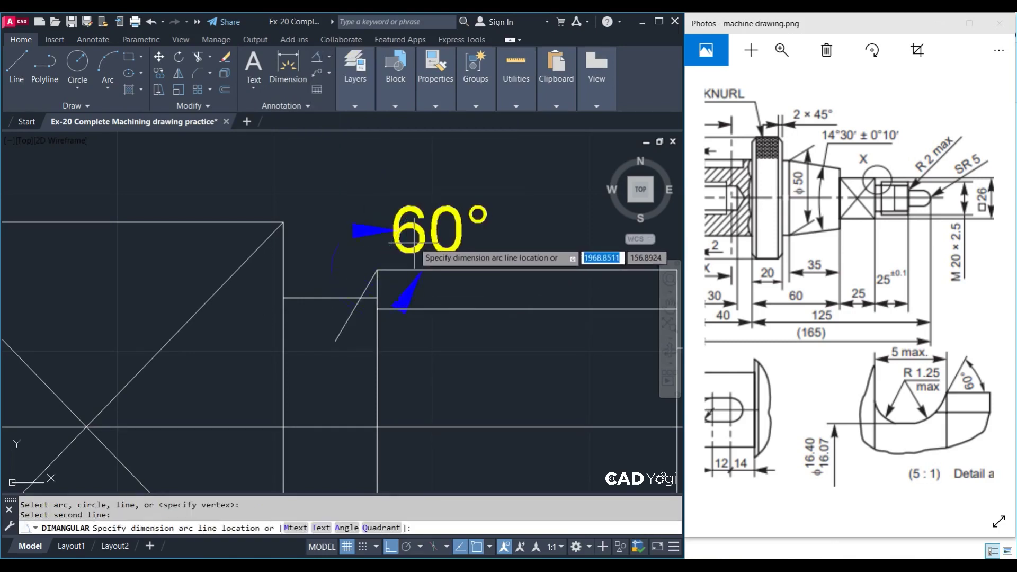
key(Escape)
Trim the leftover segments around the slanted chamfer line
text(tr)
key(Return)
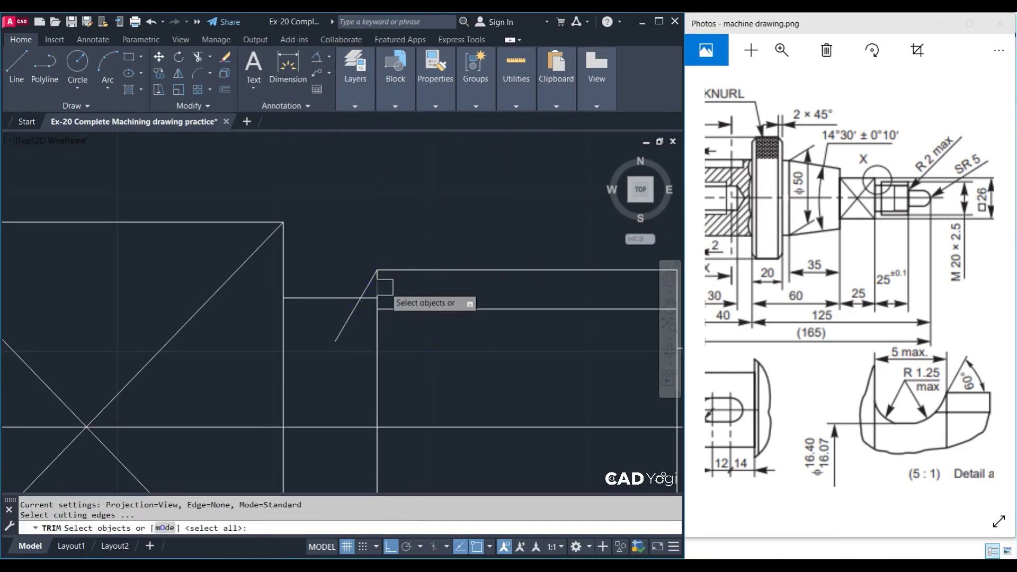
scroll(386, 300, up, 8)
click(301, 302)
click(204, 398)
key(Return)
click(249, 345)
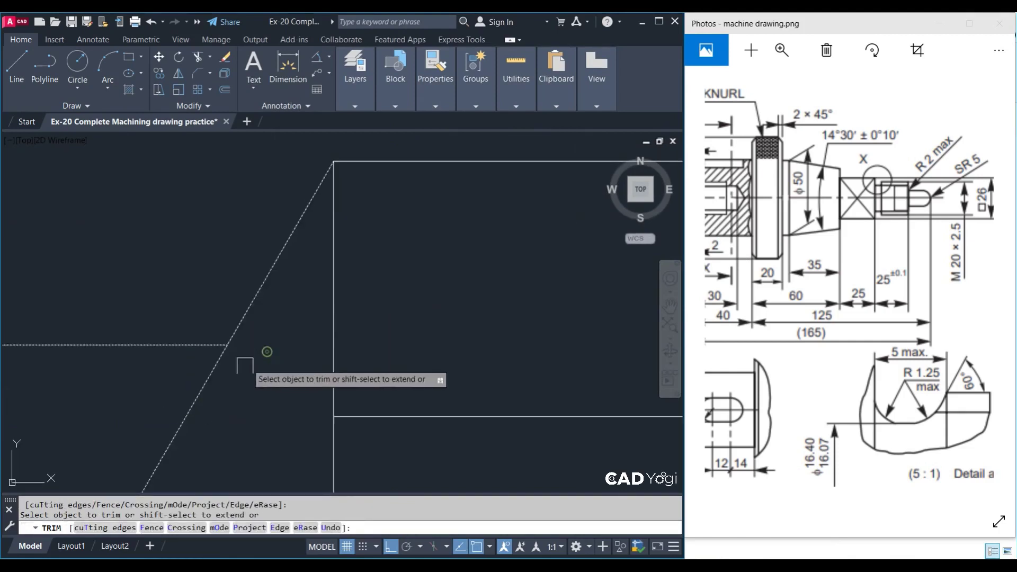
click(197, 397)
key(Escape)
scroll(371, 366, down, 4)
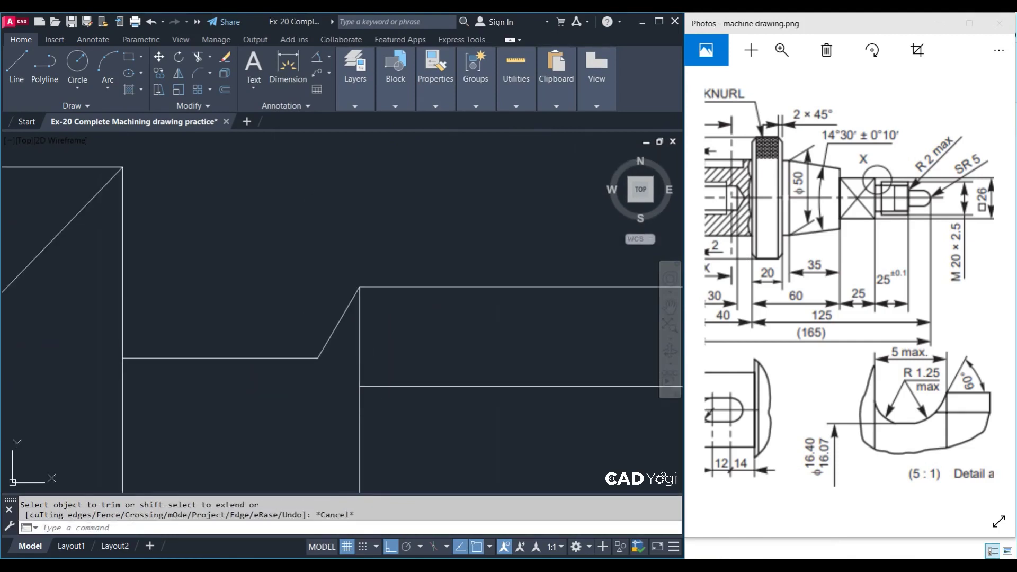
scroll(351, 375, down, 2)
Fillet the first neck corner with radius 1.25
text(f)
key(Return)
text(r)
key(Return)
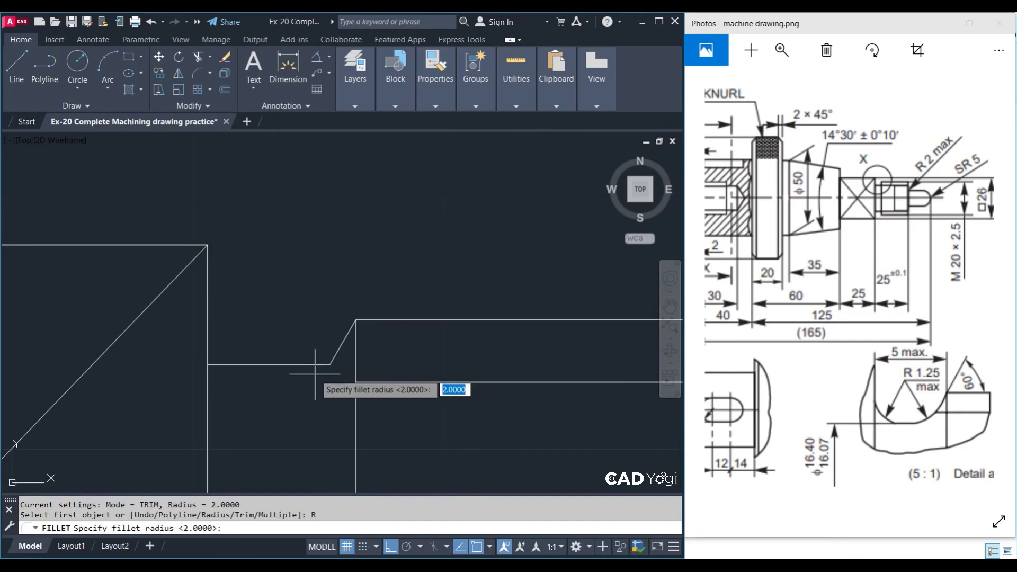
key(Return)
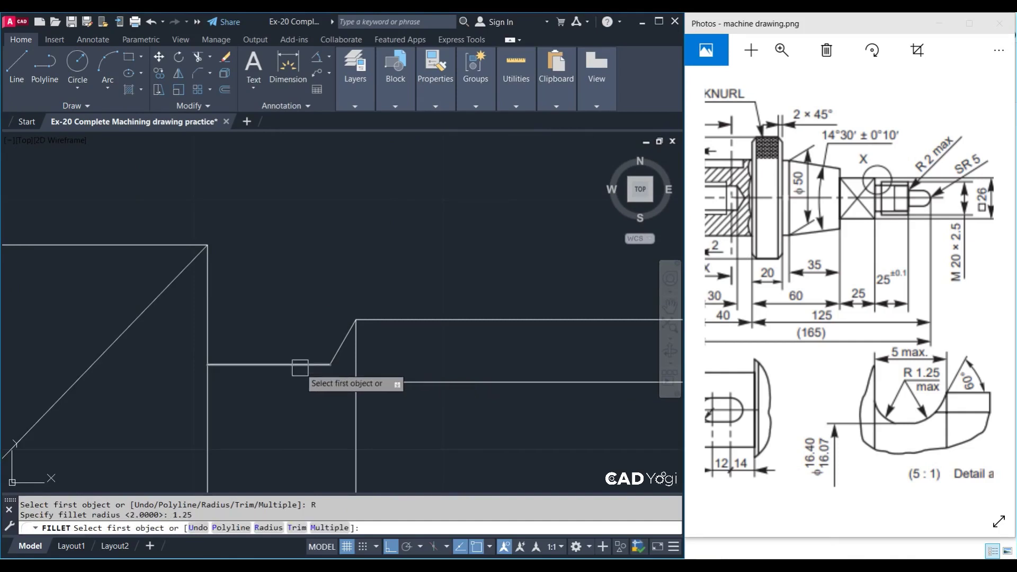
click(310, 364)
click(332, 340)
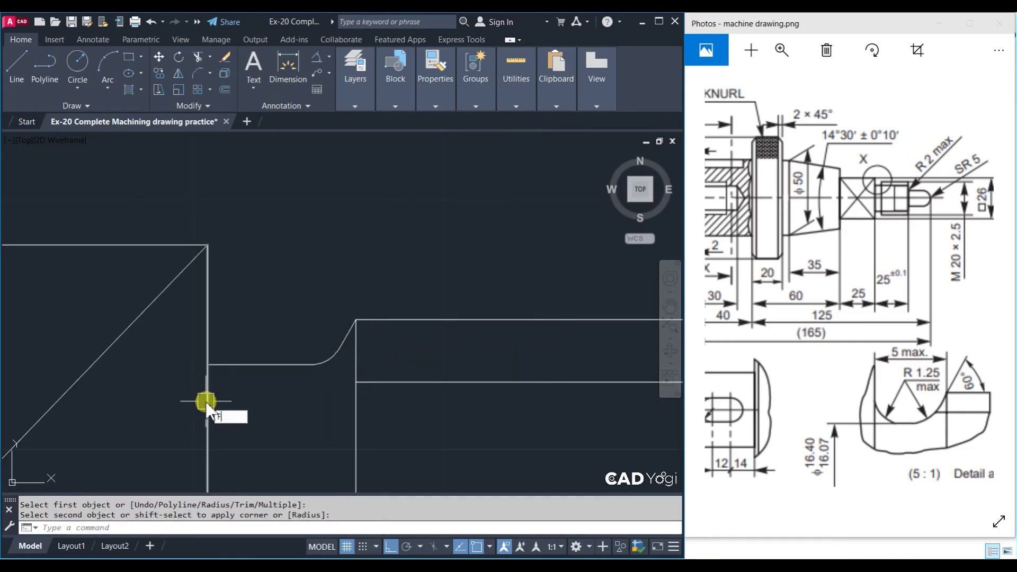
Start a second R1.25 fillet on the neck corner, then cancel it
key(Return)
text(r)
key(Return)
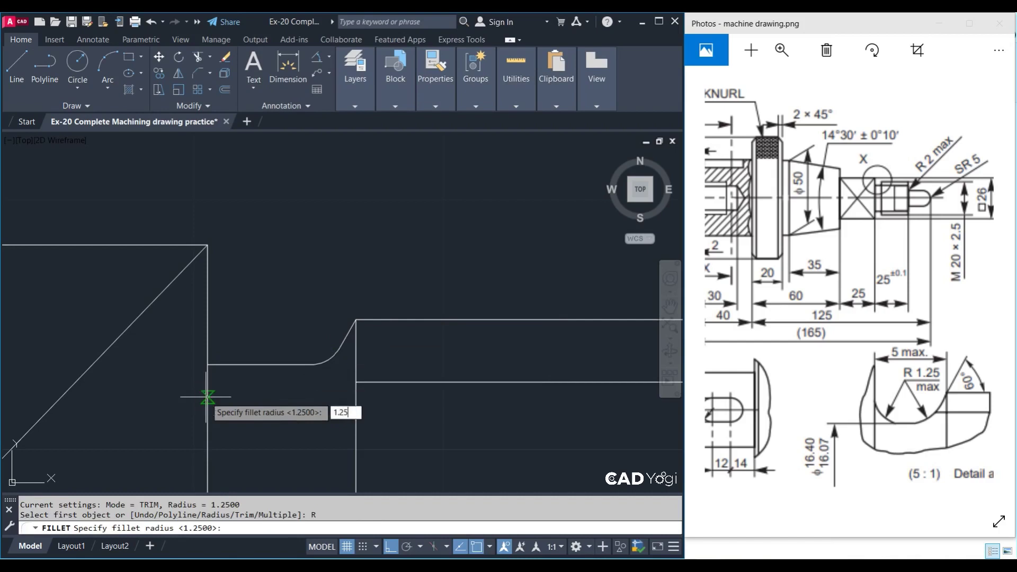
key(Return)
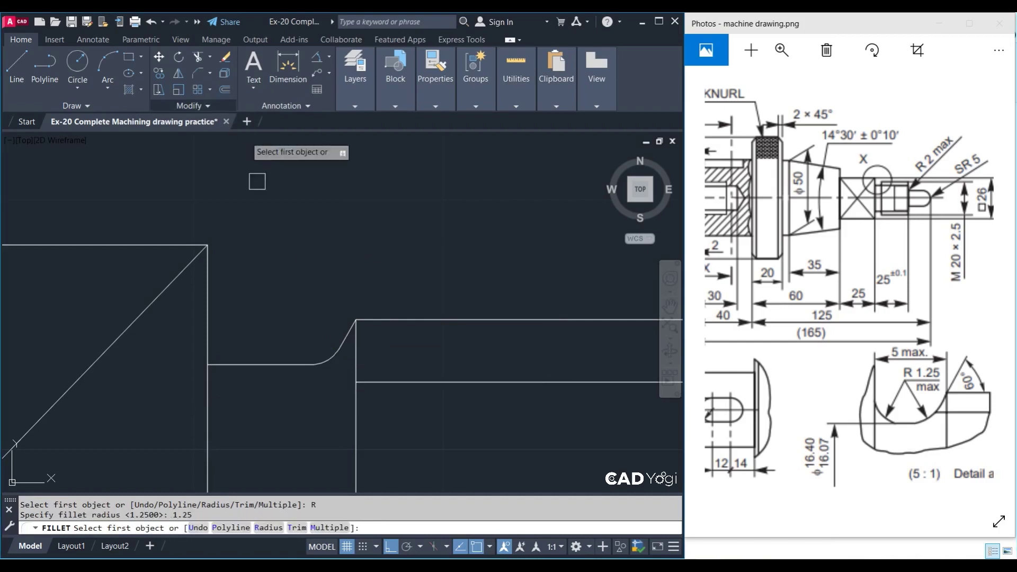
click(264, 363)
scroll(295, 330, down, 3)
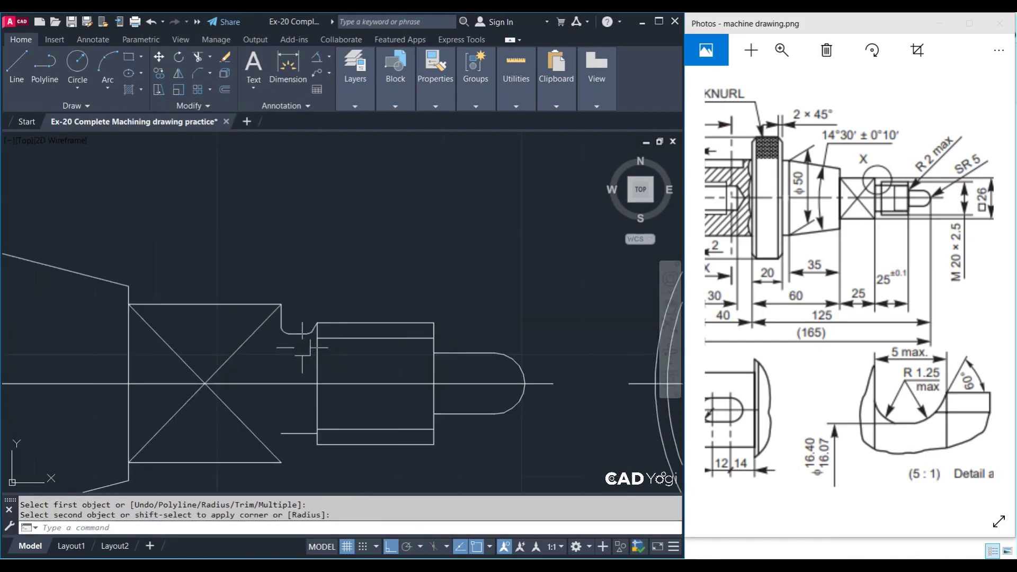
scroll(290, 354, up, 2)
scroll(292, 352, up, 2)
key(Escape)
Grip-stretch the short vertical neck line down to the square's corner
click(274, 326)
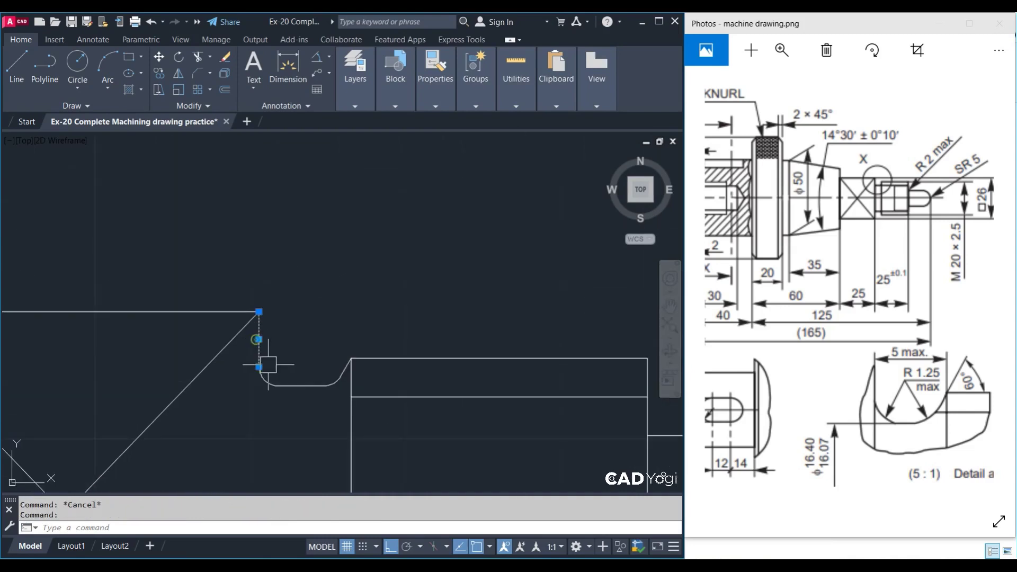
scroll(272, 344, up, 2)
scroll(313, 262, up, 1)
click(305, 273)
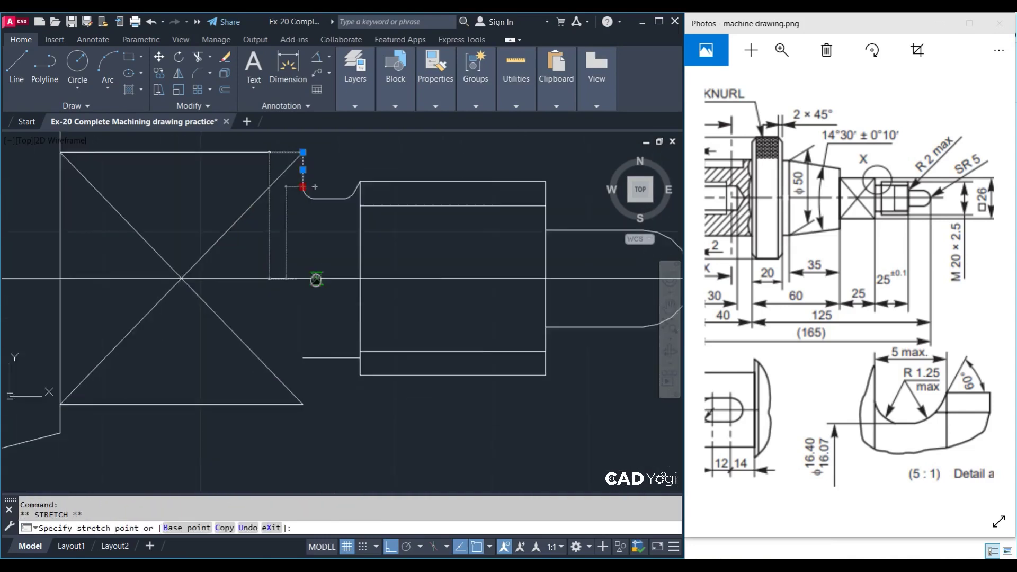
middle_drag(318, 317, 313, 194)
click(298, 367)
key(Escape)
key(Escape)
middle_drag(324, 316, 332, 368)
key(Escape)
Mirror the filleted neck profile about the centreline, keeping the originals
scroll(310, 222, up, 1)
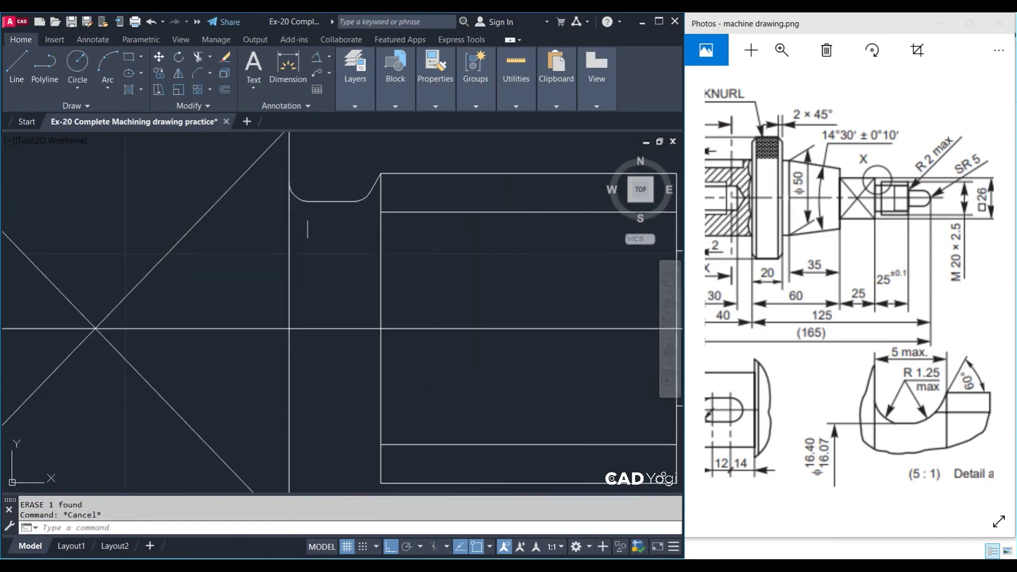
scroll(300, 265, up, 1)
click(206, 202)
click(386, 279)
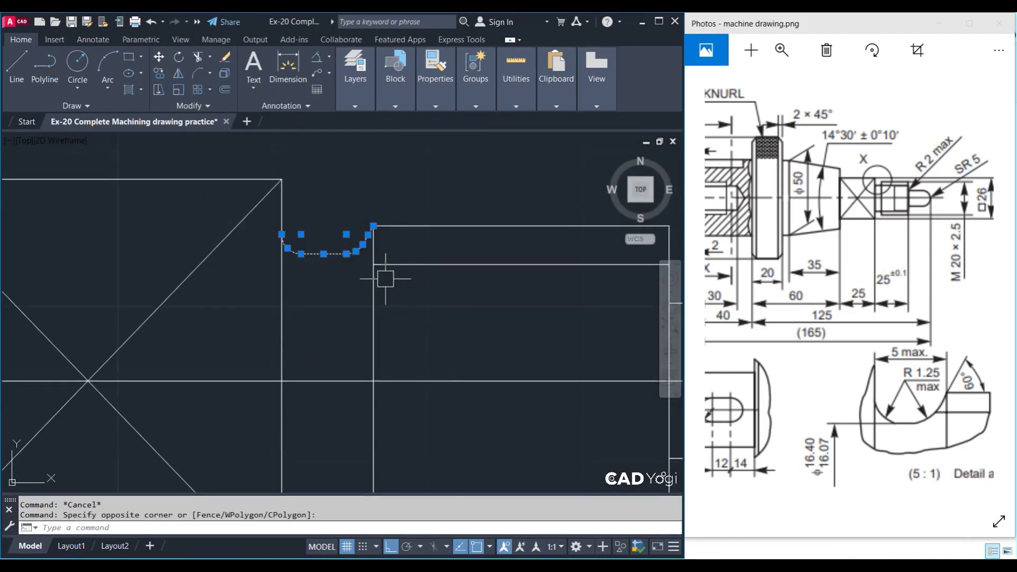
text(MI)
key(Return)
scroll(374, 273, down, 3)
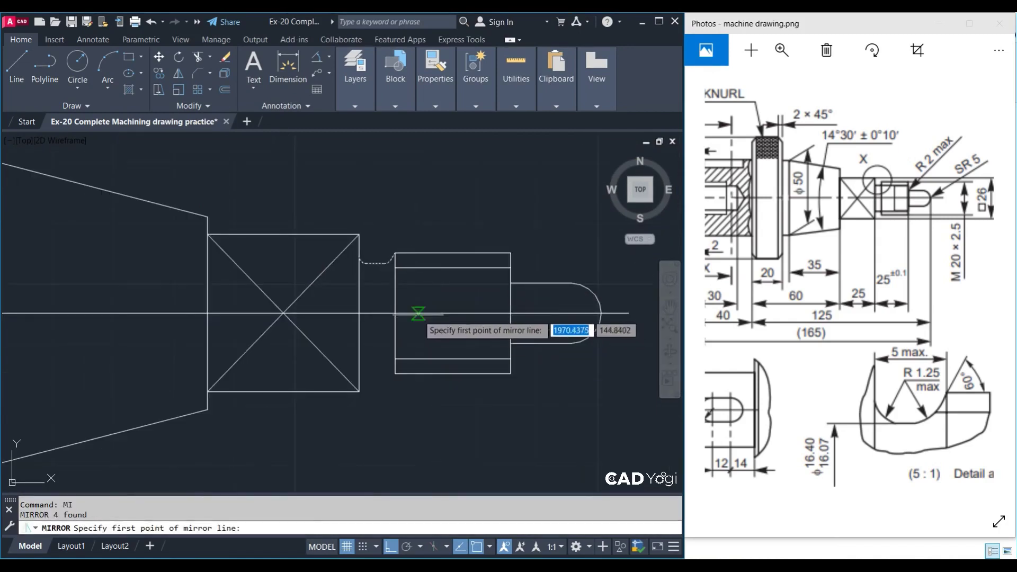
click(416, 324)
scroll(381, 342, up, 3)
click(367, 344)
key(Return)
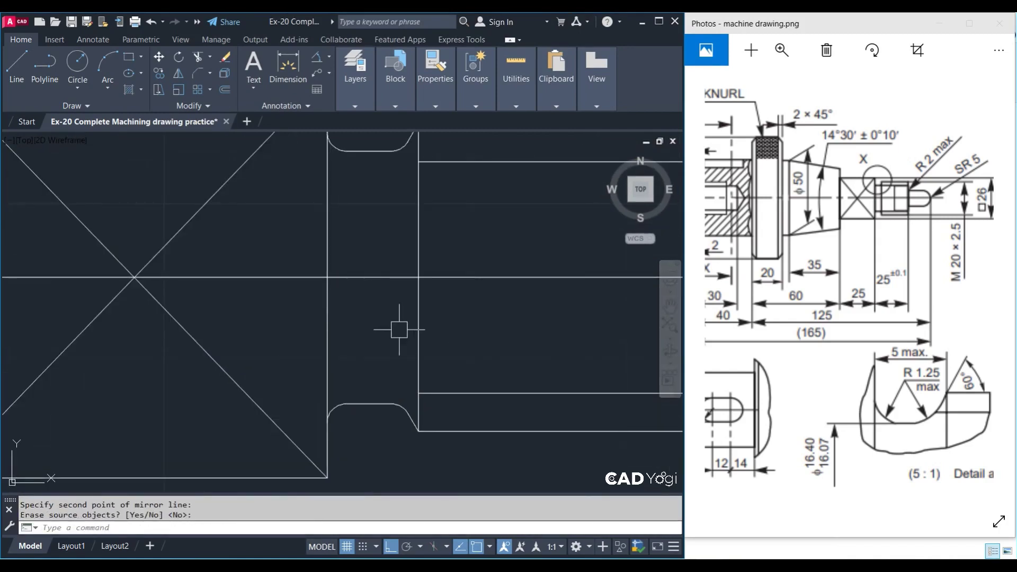
scroll(399, 330, down, 3)
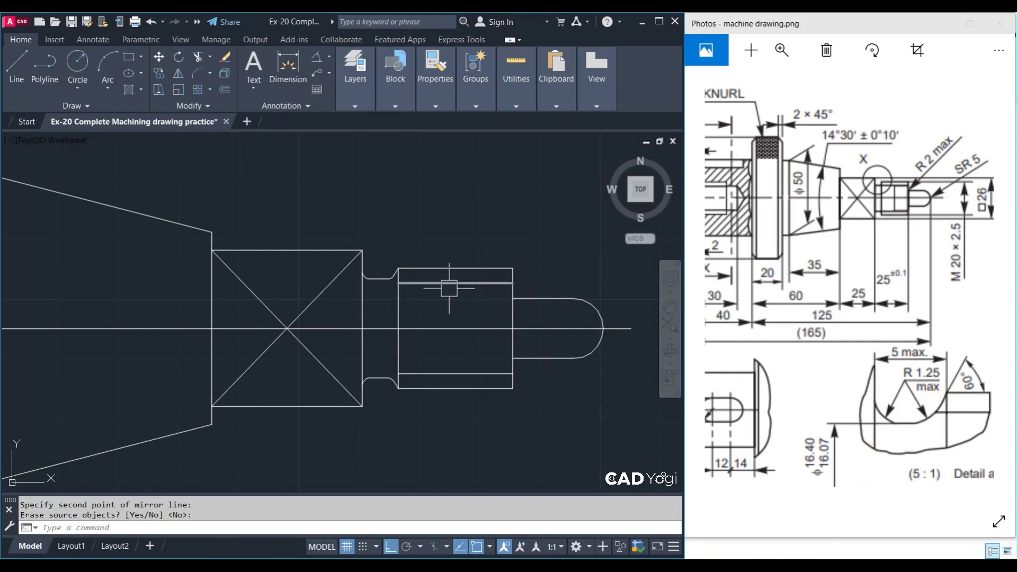
scroll(413, 329, up, 4)
scroll(409, 311, up, 2)
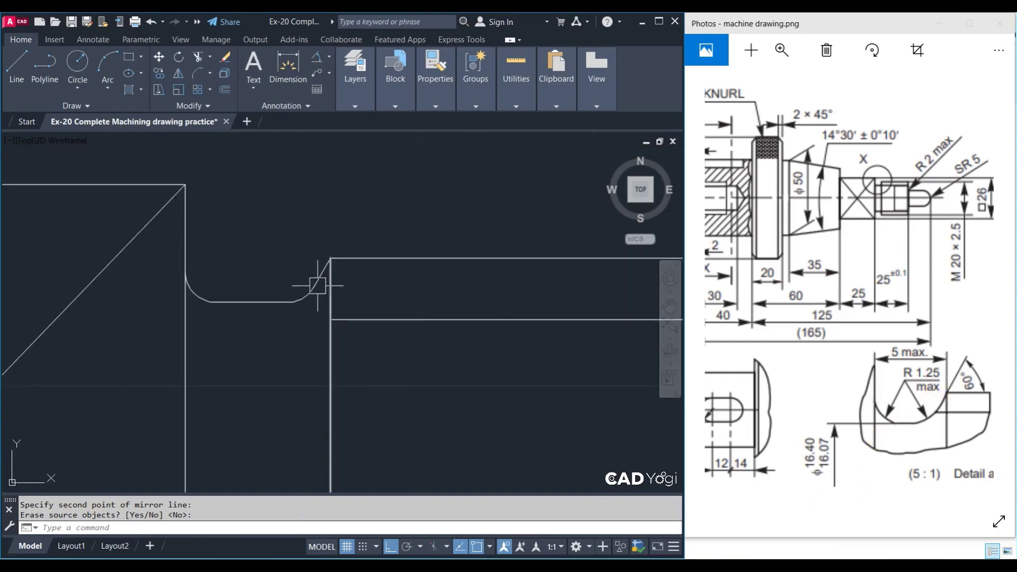
scroll(356, 304, down, 3)
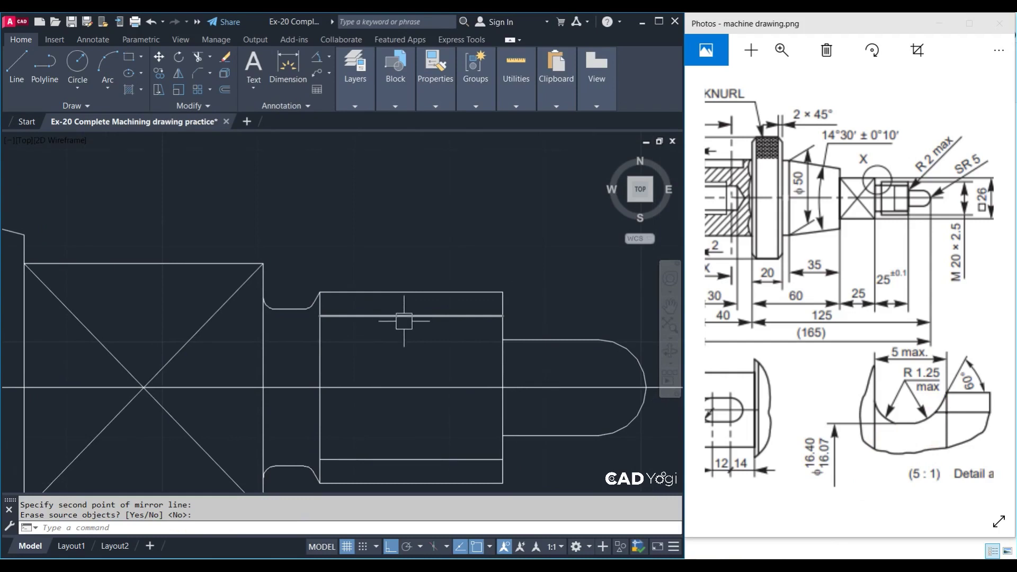
scroll(403, 321, down, 4)
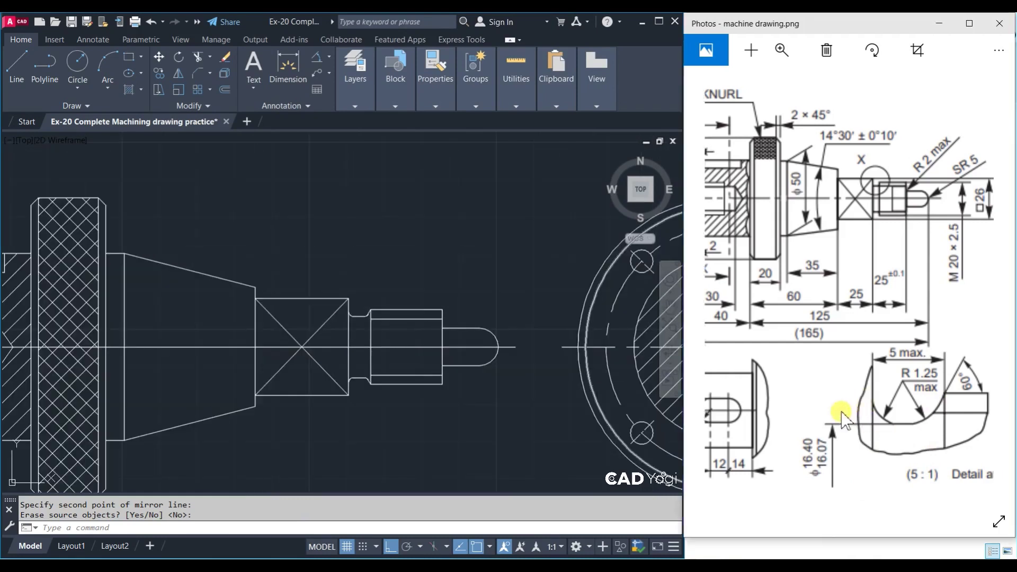
Review the X–X section and the shaft dimensions in the reference drawing
drag(841, 420, 723, 386)
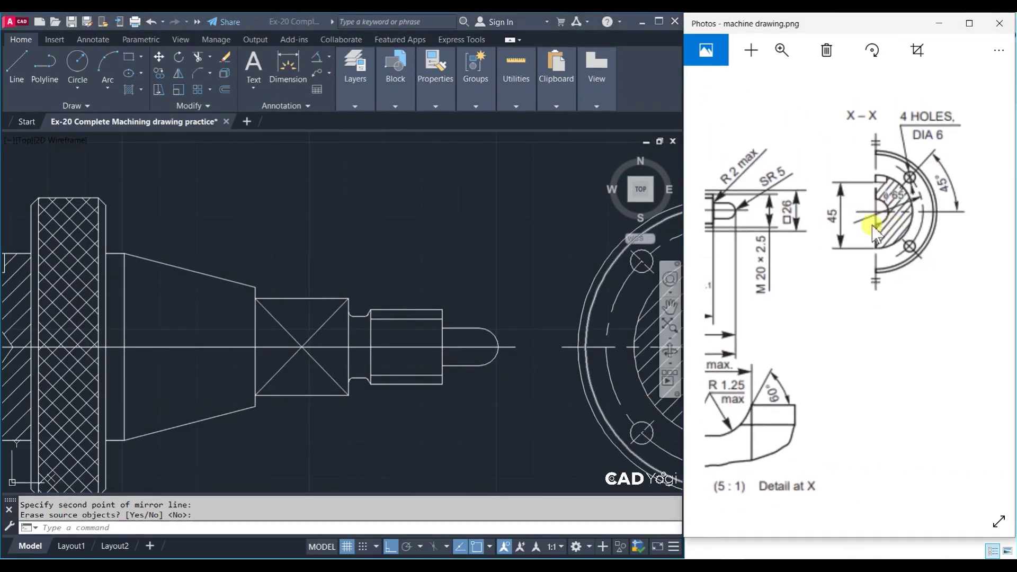
drag(878, 214, 909, 288)
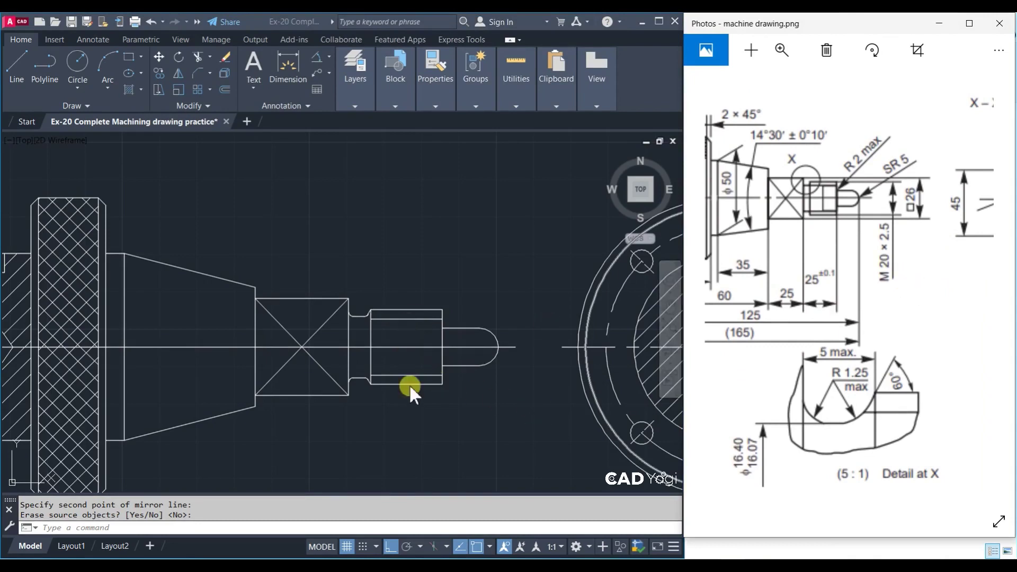
scroll(354, 312, up, 1)
scroll(354, 313, up, 5)
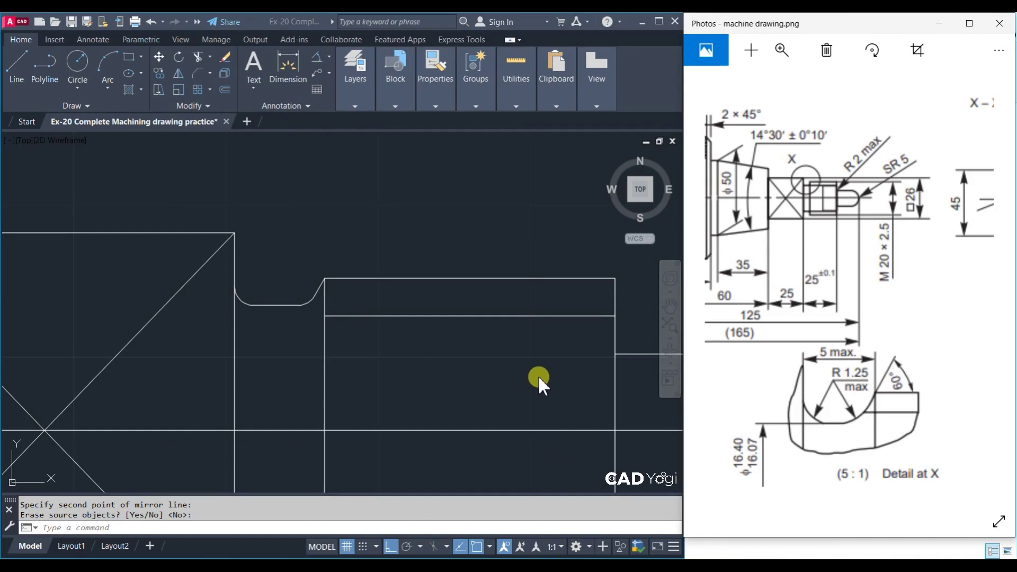
Offset the threaded portion's top edge 1.25 inward
click(472, 356)
scroll(473, 356, down, 2)
key(Escape)
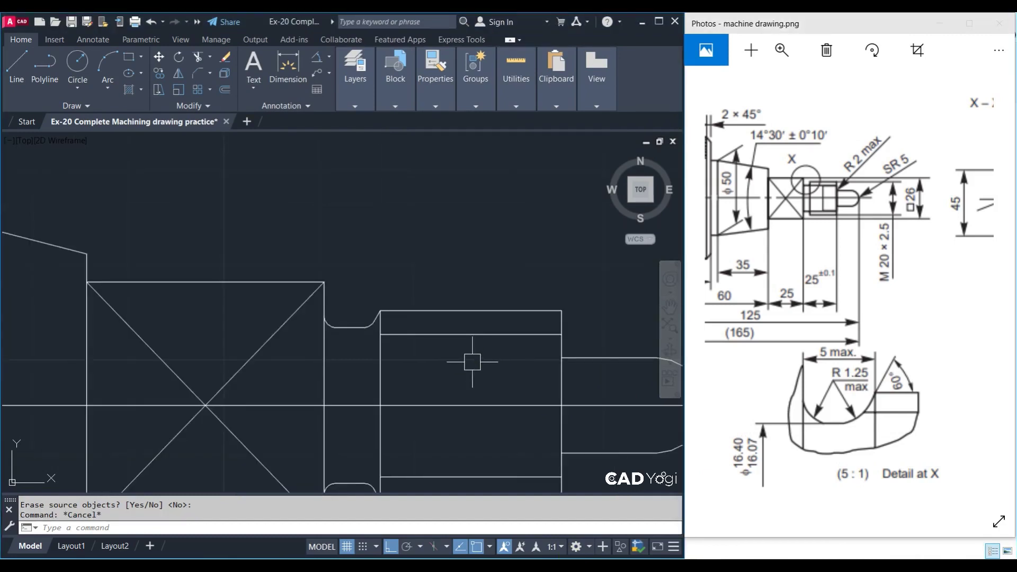
text(ro)
key(Return)
text(1.2)
key(Return)
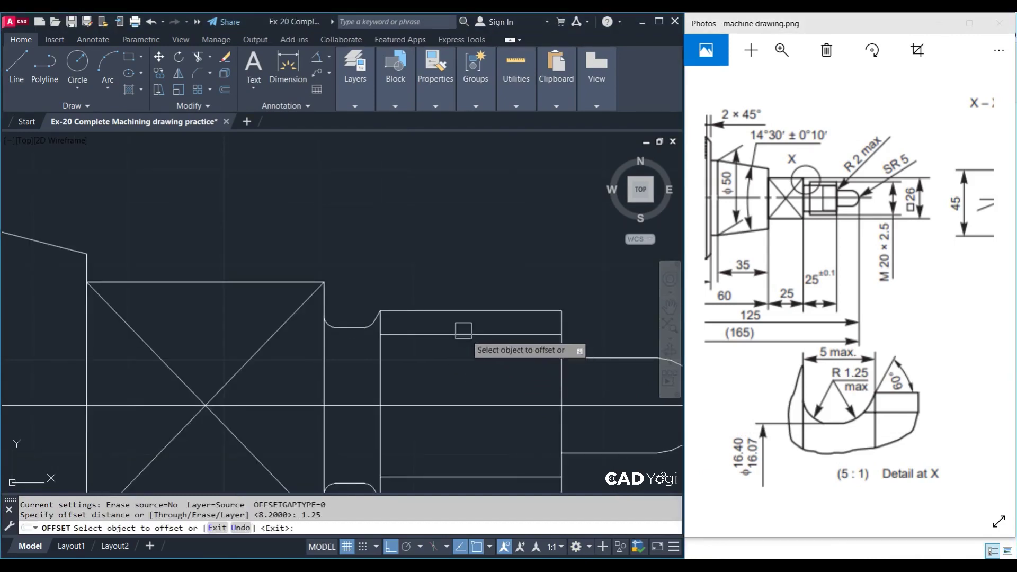
click(473, 335)
click(419, 324)
scroll(393, 320, up, 5)
key(Escape)
Extend the new inner thread line to the slant and erase the unwanted lower line
text(ex)
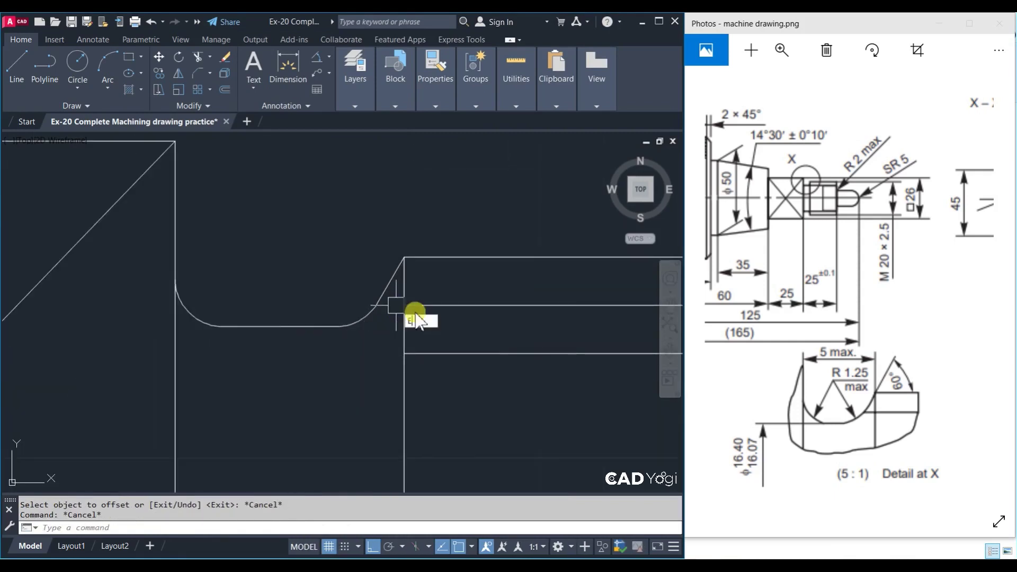
key(Return)
click(456, 278)
click(356, 344)
key(Return)
click(433, 306)
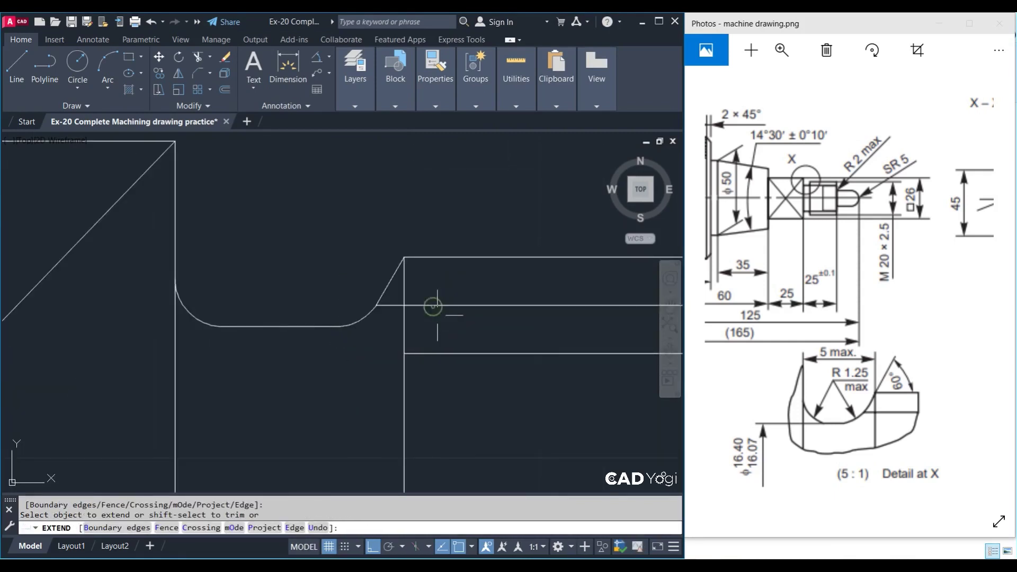
key(Escape)
click(432, 353)
text(e)
key(Return)
Mirror the inner thread line about the centreline and erase the old lower inner line
scroll(490, 306, down, 3)
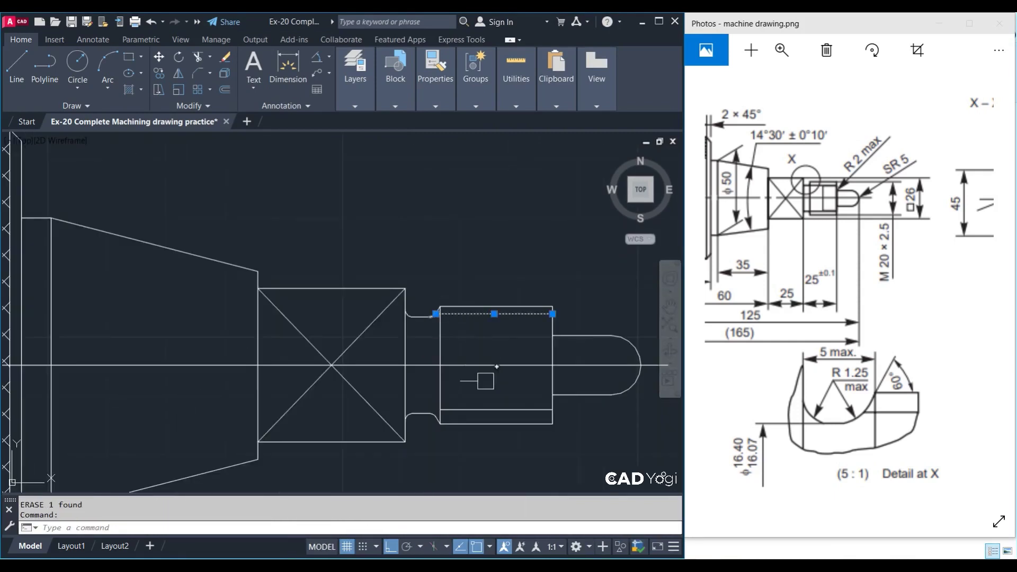
scroll(484, 375, down, 1)
text(mi)
key(Return)
click(439, 342)
click(476, 341)
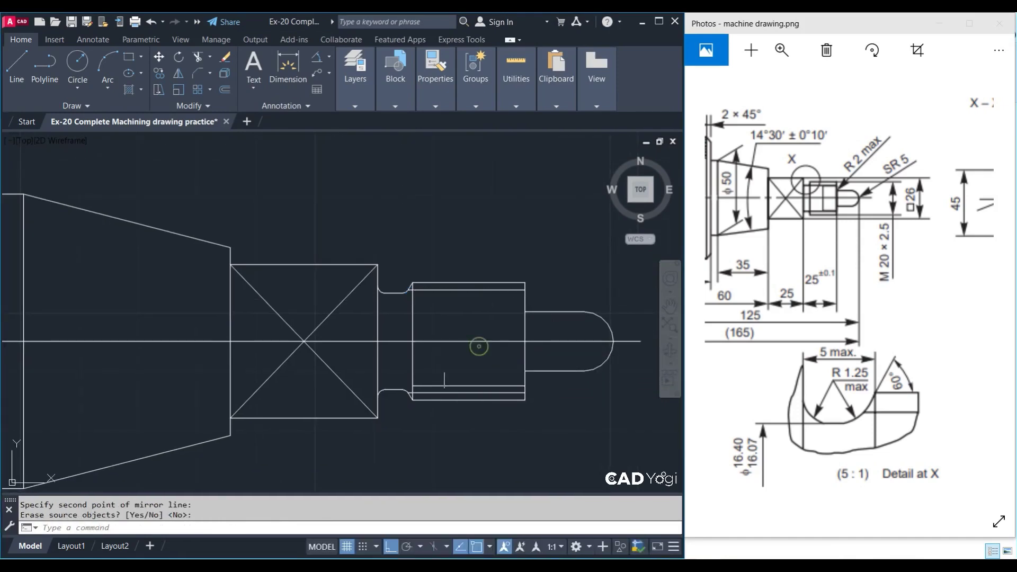
scroll(447, 383, up, 2)
key(Return)
click(444, 390)
text(e)
key(Return)
scroll(454, 305, down, 2)
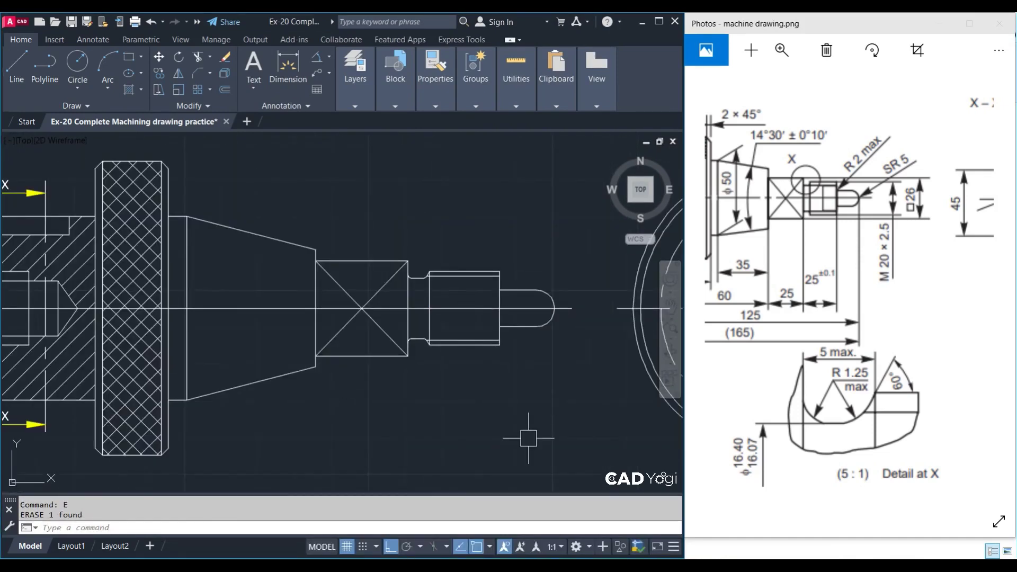
scroll(527, 431, down, 2)
scroll(482, 427, up, 4)
key(Escape)
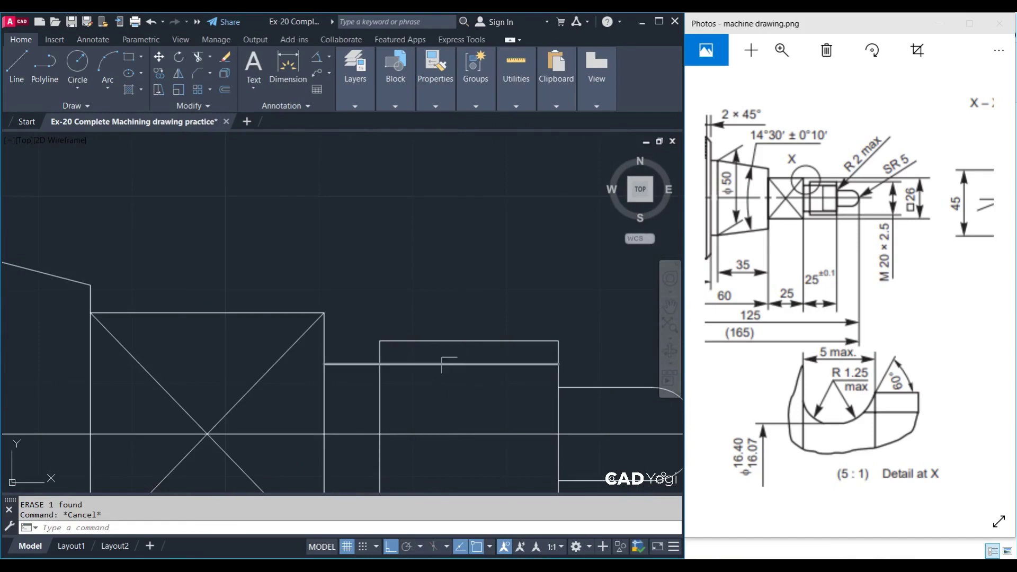
scroll(477, 389, down, 4)
key(Escape)
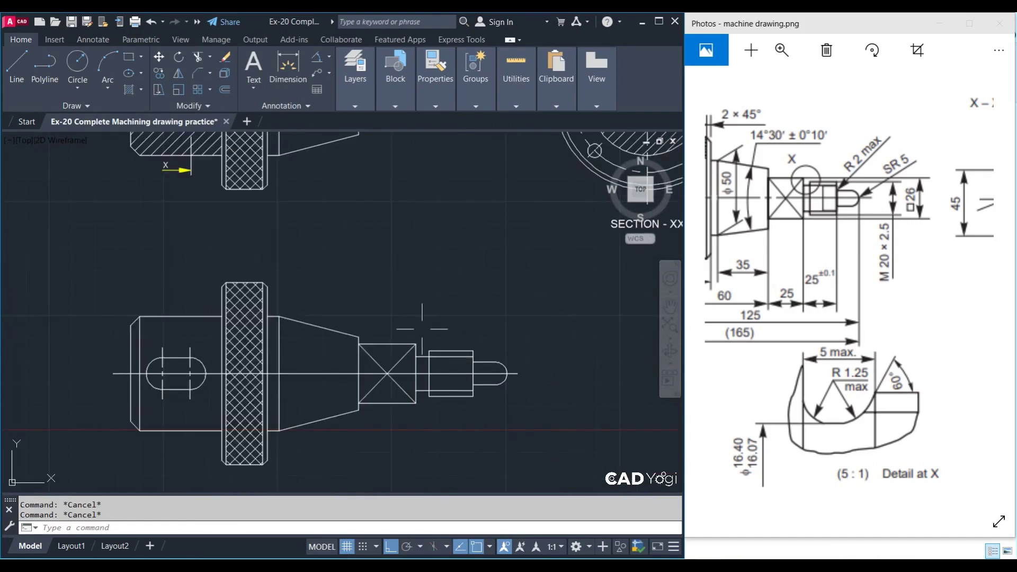
Erase the selected objects at the shaft's right end
click(409, 325)
click(522, 416)
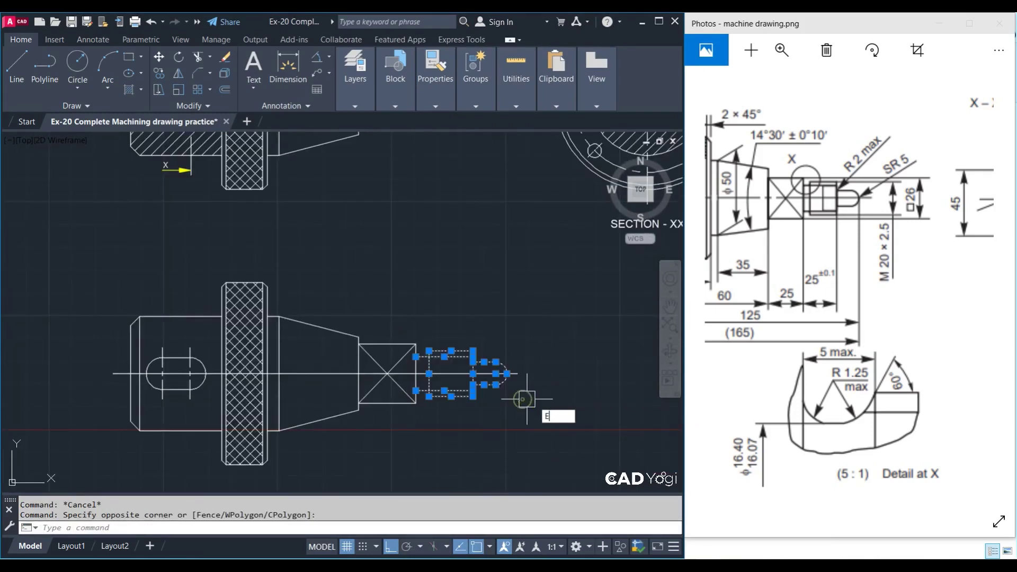
text(E)
key(Return)
Copy the upper view's pin end onto the end of the square in the lower view
middle_drag(444, 355, 403, 488)
scroll(403, 297, up, 3)
click(329, 238)
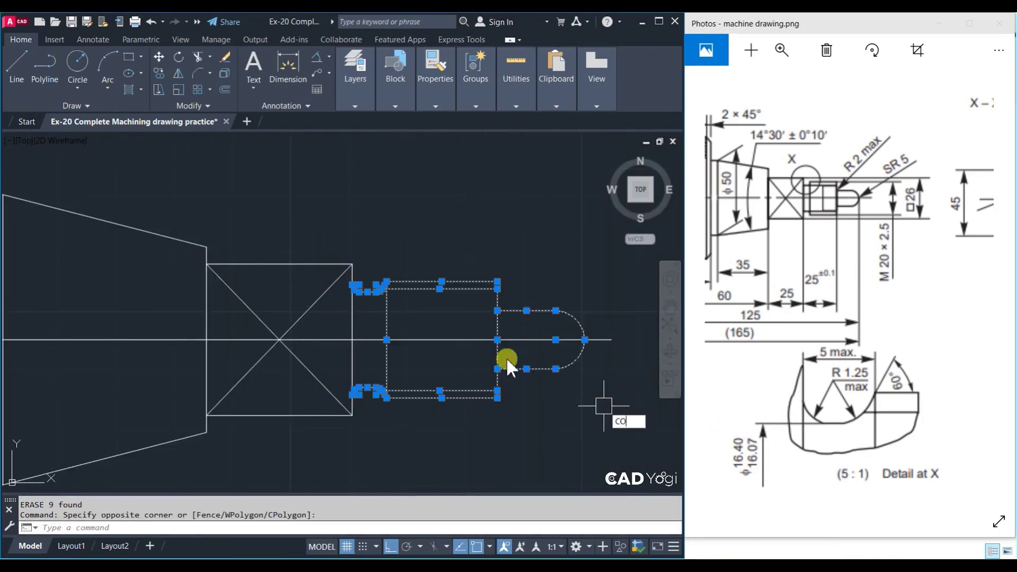
text(co)
key(Return)
click(352, 340)
scroll(400, 254, down, 8)
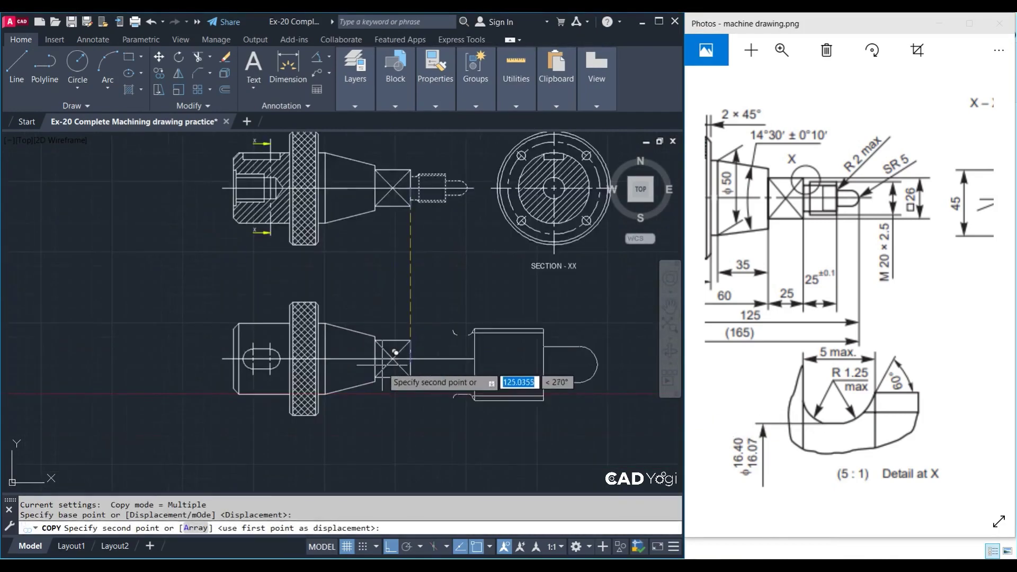
scroll(403, 360, up, 6)
click(453, 350)
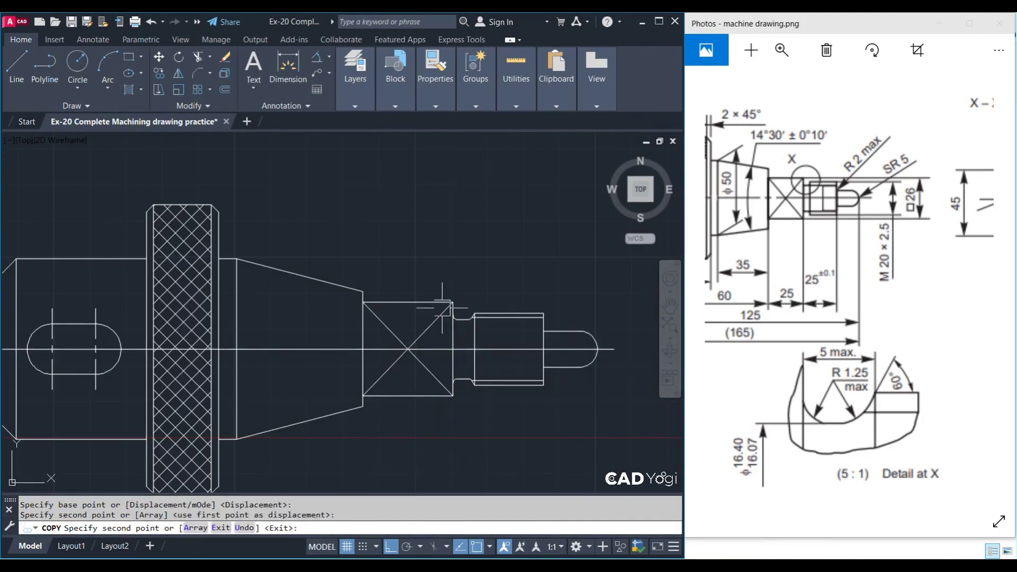
key(Escape)
key(Escape)
scroll(428, 359, down, 4)
middle_drag(428, 360, 418, 401)
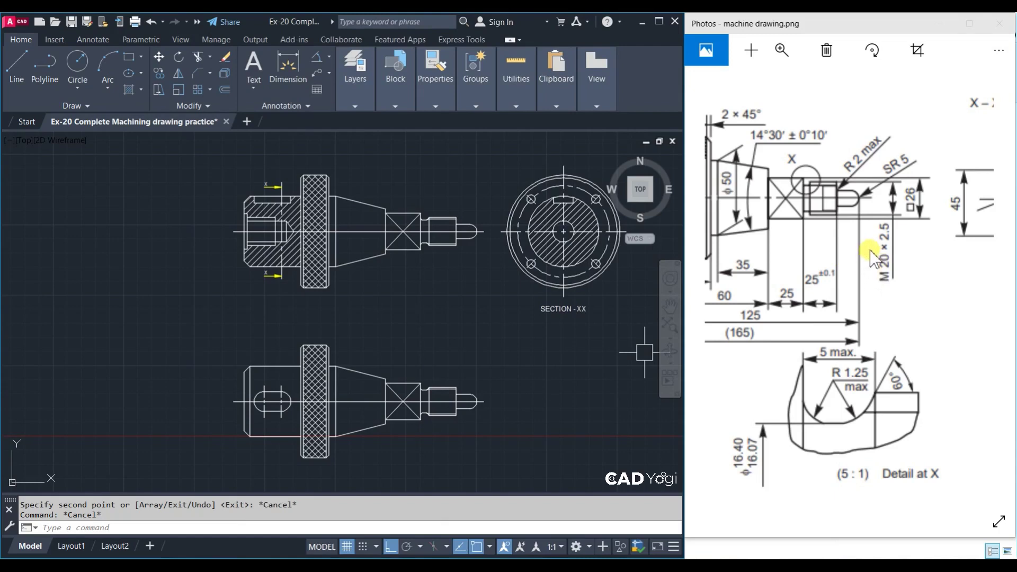
mouse_move(884, 273)
mouse_down()
mouse_move(653, 267)
mouse_move(919, 302)
mouse_move(1012, 303)
mouse_move(948, 312)
mouse_up()
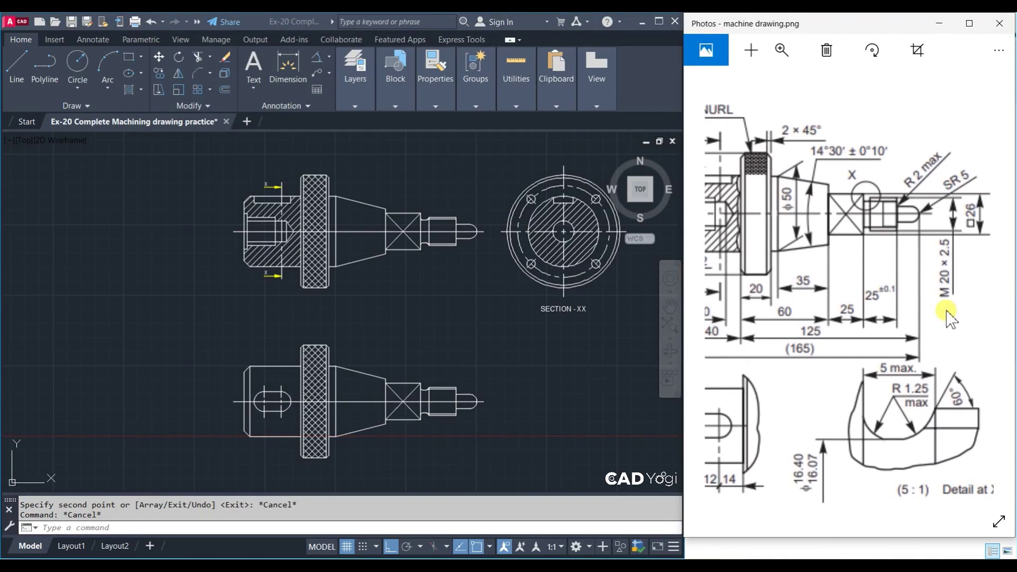
scroll(950, 318, down, 1)
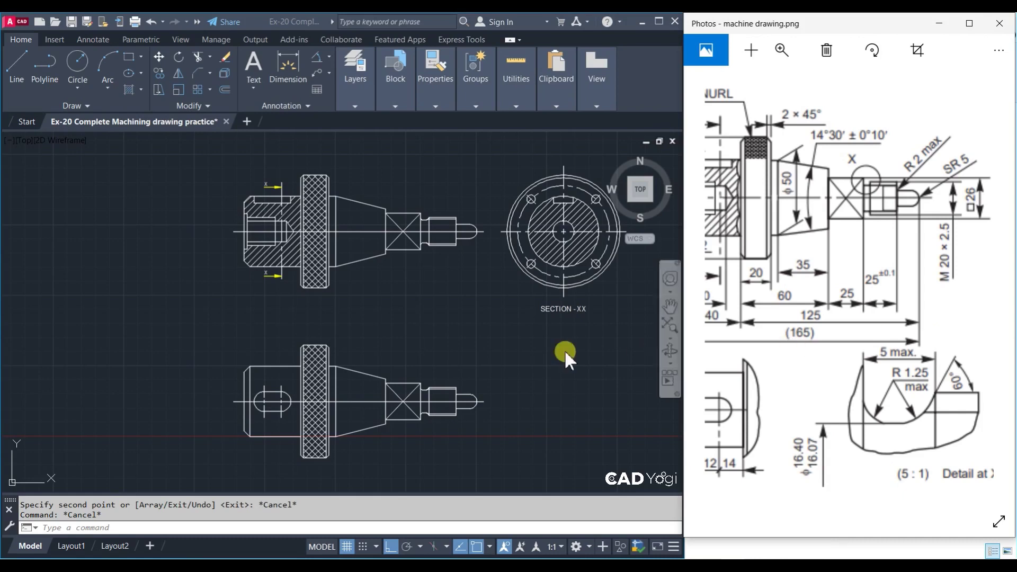
click(447, 313)
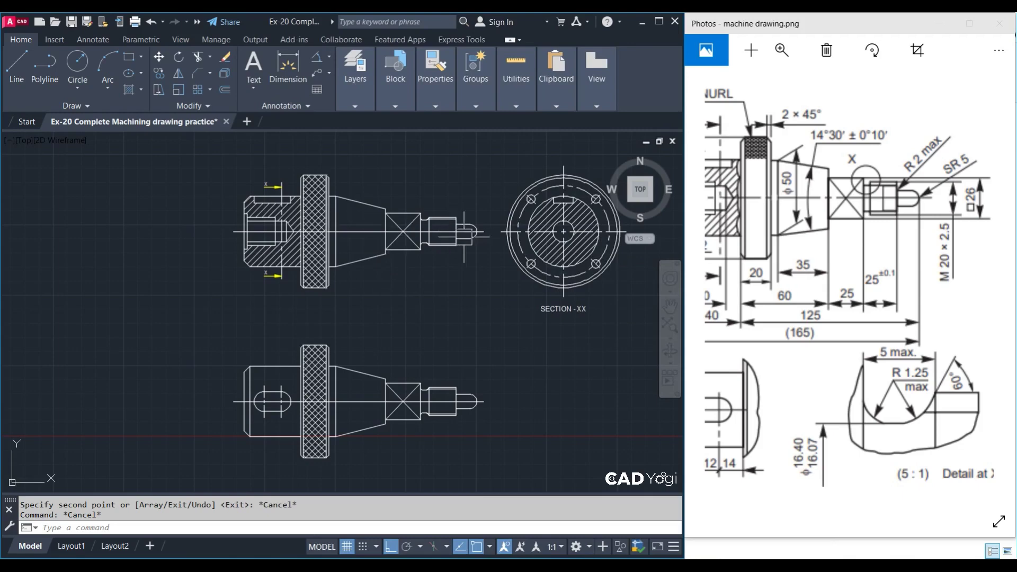
Draw a circle around the undercut groove between the square and the pin
middle_drag(371, 318, 381, 323)
scroll(366, 340, up, 1)
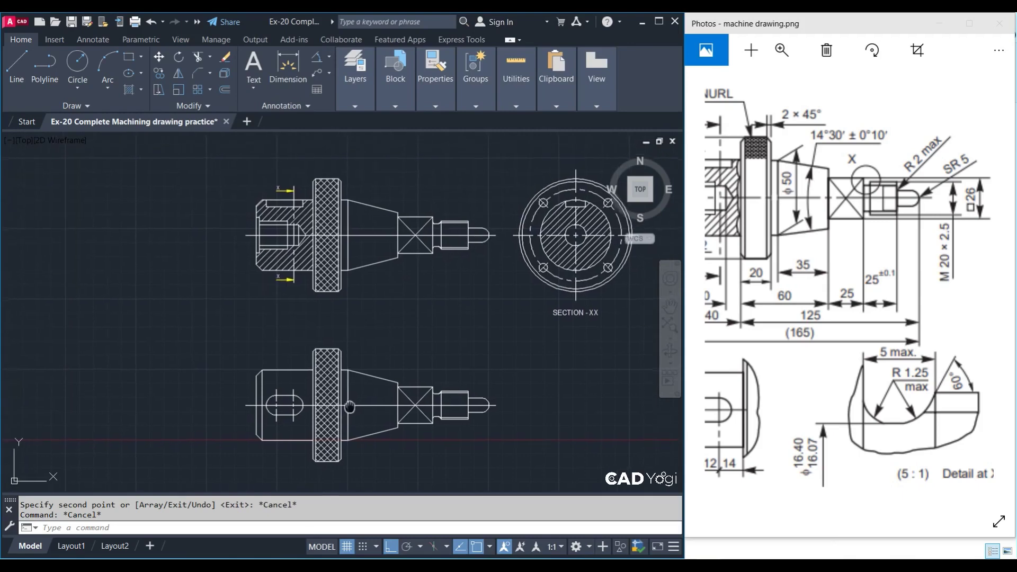
scroll(371, 312, up, 1)
scroll(377, 275, up, 1)
scroll(381, 235, up, 1)
scroll(376, 249, up, 4)
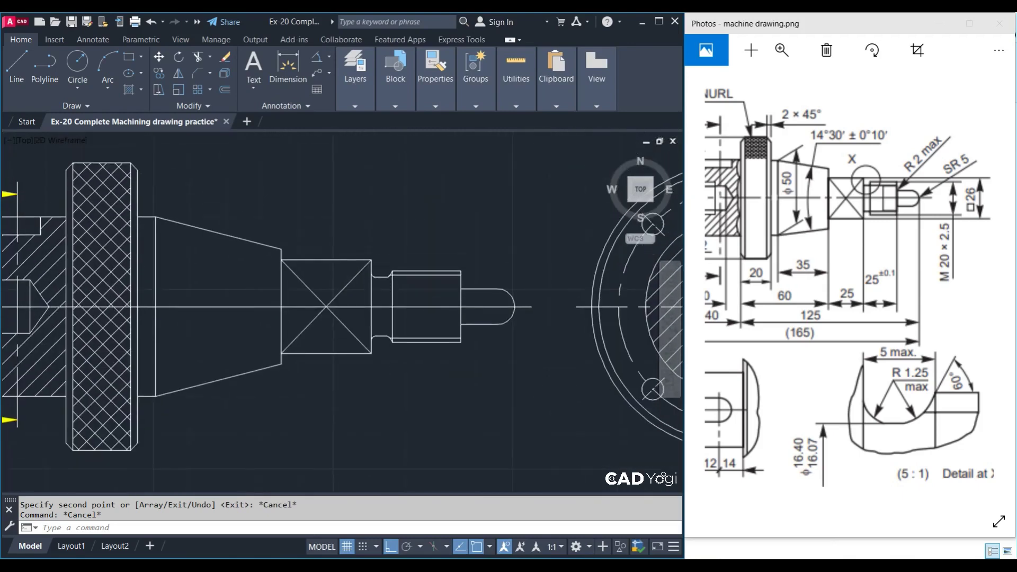
text(c)
key(Return)
scroll(328, 280, up, 8)
scroll(342, 366, up, 1)
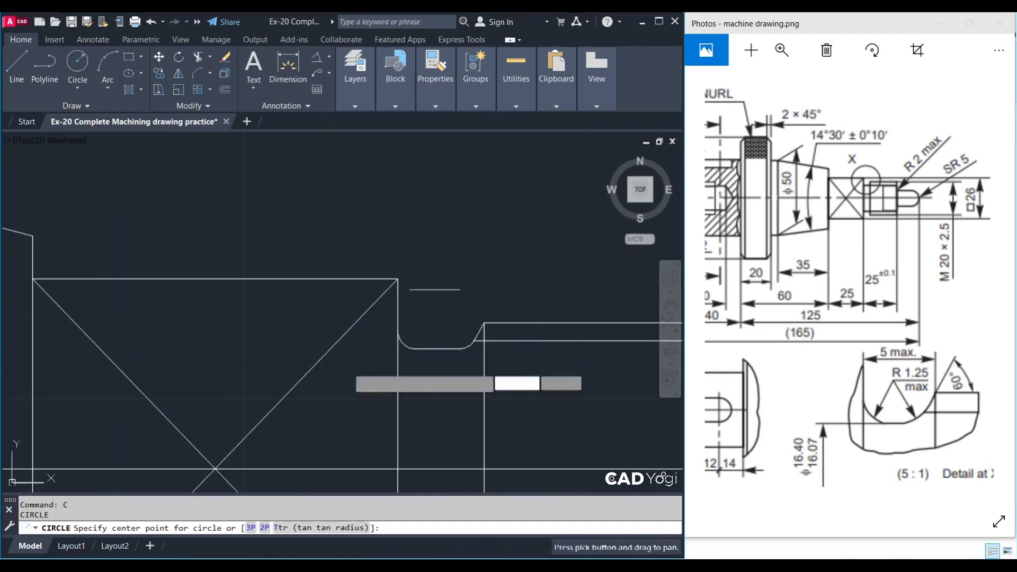
click(434, 332)
click(351, 417)
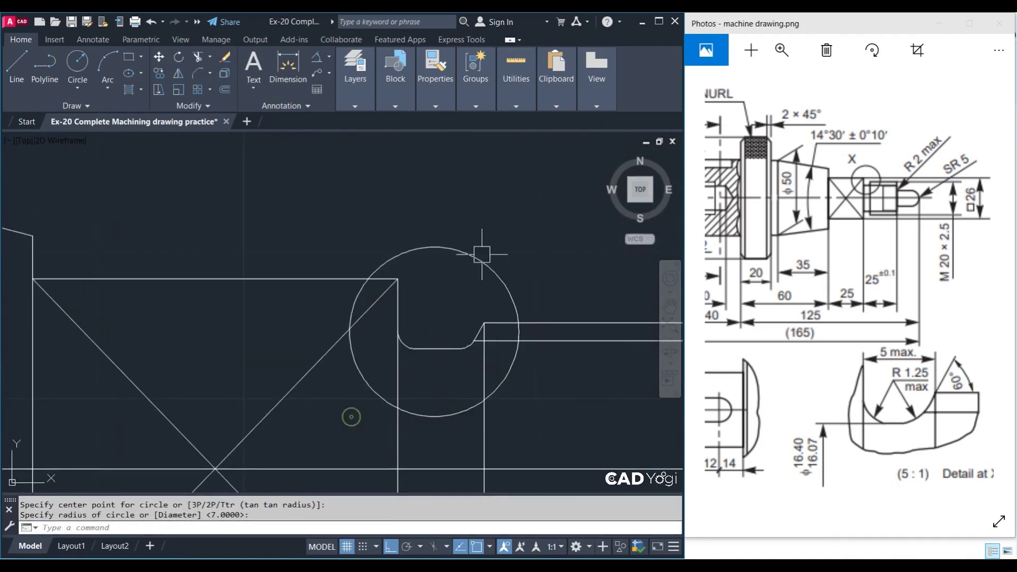
click(490, 250)
click(455, 281)
text(m)
key(Return)
click(516, 201)
Copy the circle and its enclosed lines to empty space below the shaft views
click(549, 192)
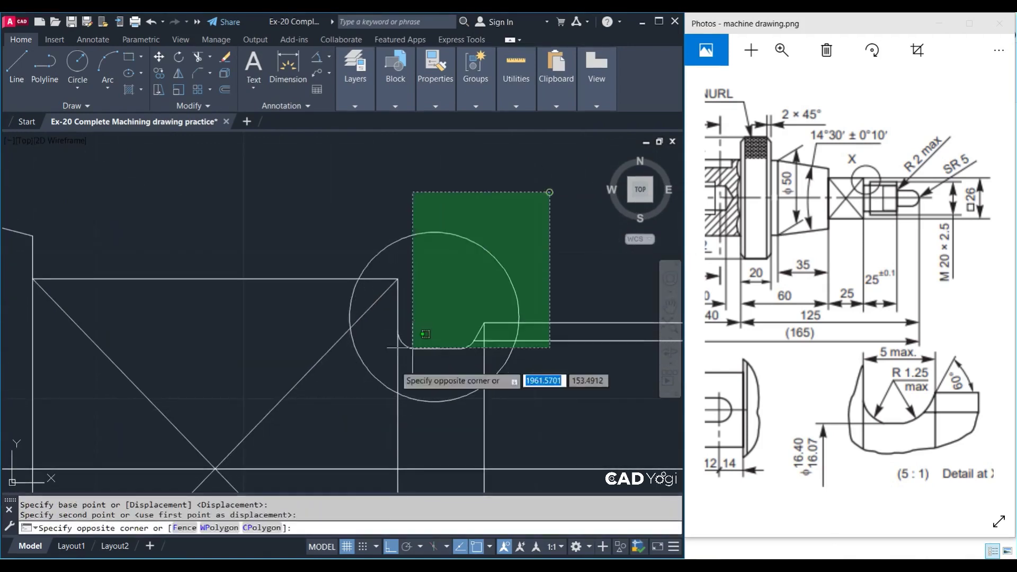
click(350, 409)
text(co)
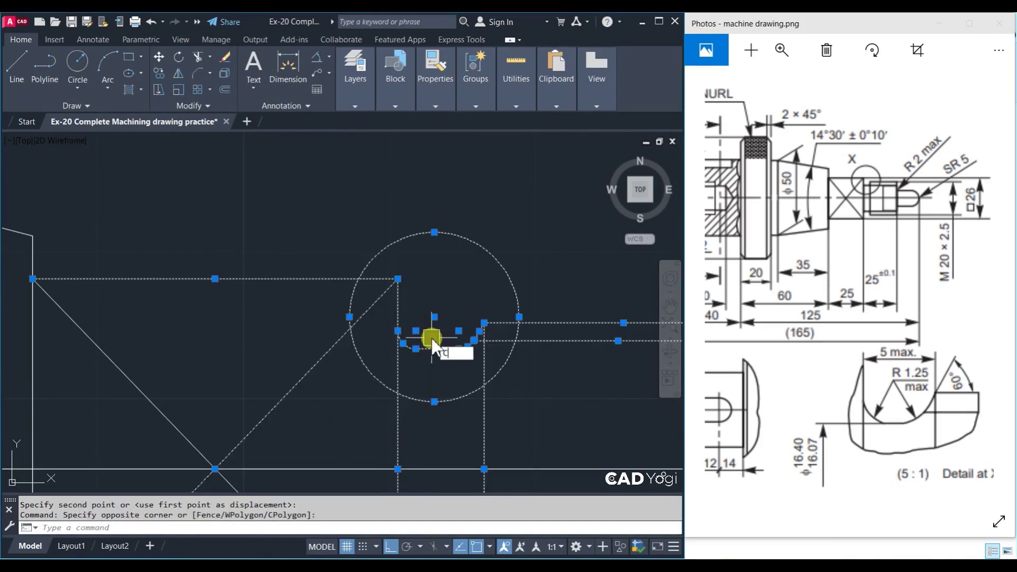
key(Return)
click(434, 317)
scroll(434, 317, down, 3)
middle_drag(345, 297, 321, 193)
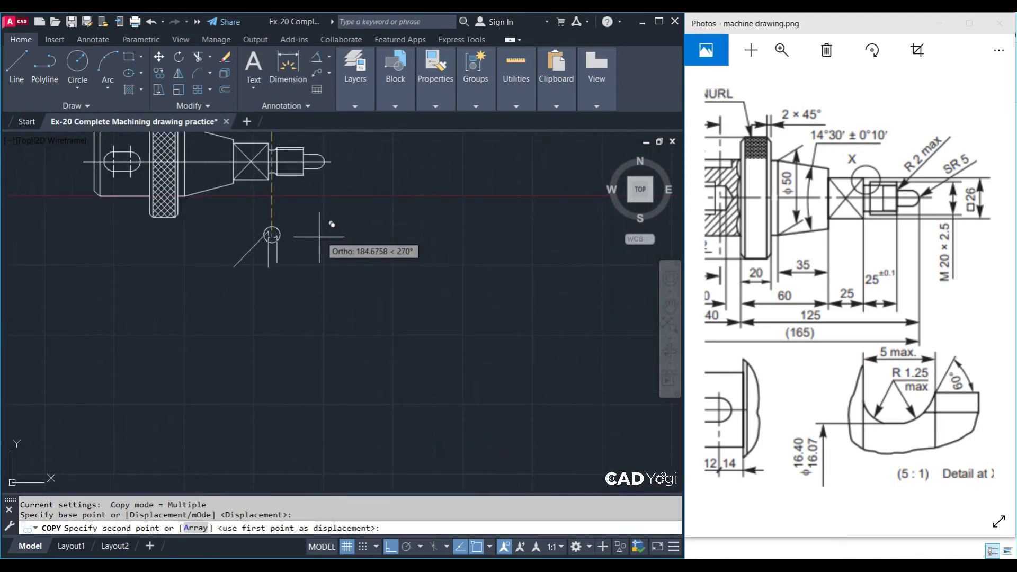
click(310, 242)
key(Escape)
Trim away the copied lines lying outside the circle
scroll(252, 320, up, 2)
text(tr)
key(Return)
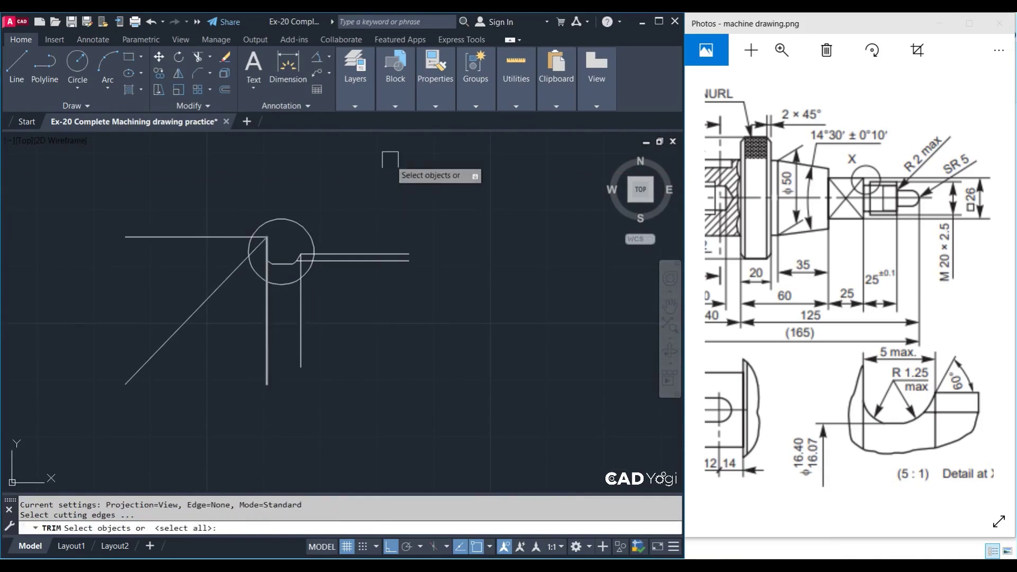
key(Return)
drag(386, 344, 212, 380)
drag(148, 217, 97, 414)
click(392, 257)
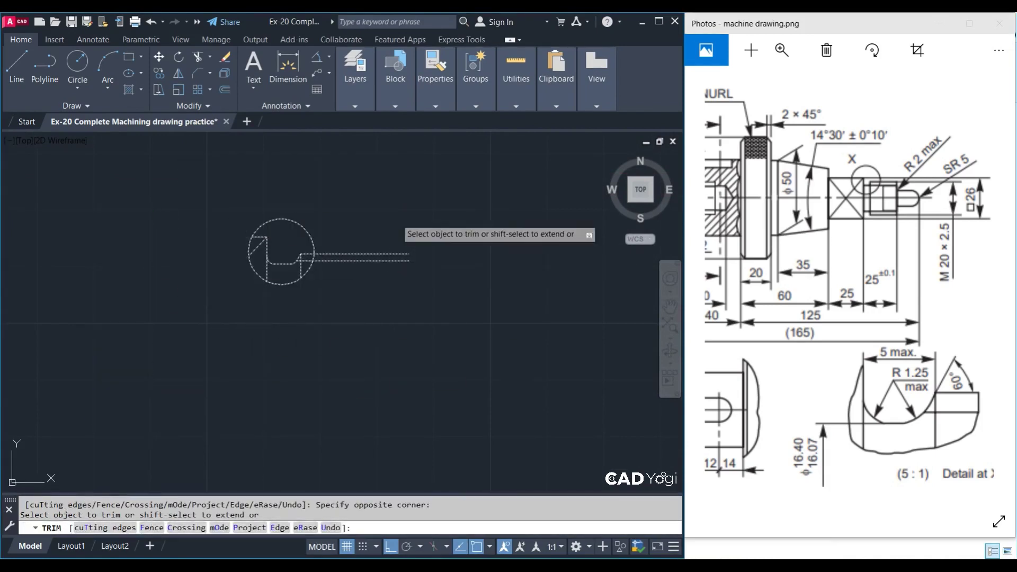
key(Return)
Scale the trimmed circle detail by a factor of 5
click(415, 214)
click(228, 331)
text(sc)
key(Return)
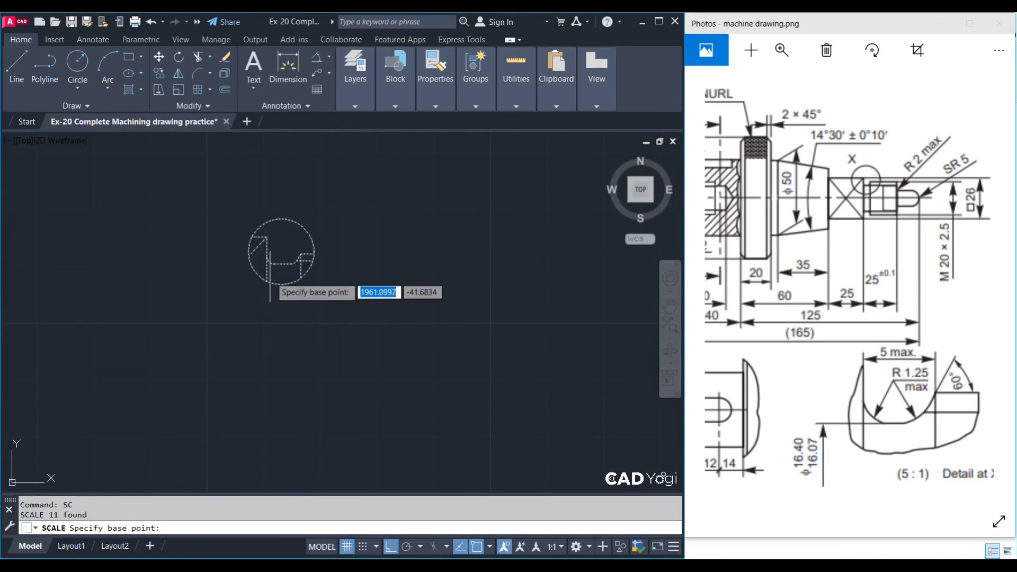
click(265, 271)
text(5)
key(Return)
Move the enlarged detail to sit below SECTION - XX
scroll(508, 366, down, 5)
click(508, 366)
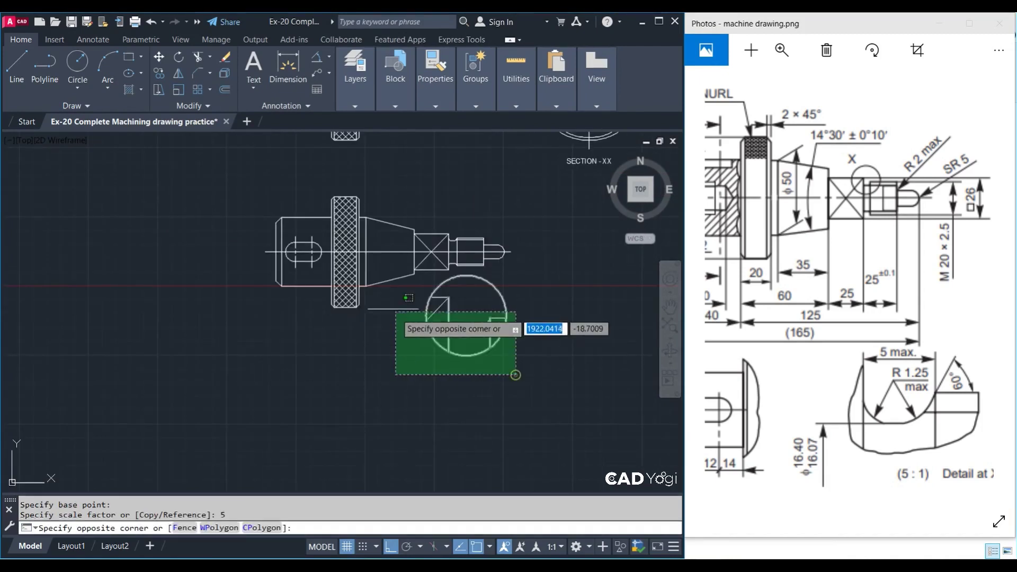
click(403, 275)
middle_drag(403, 275, 384, 291)
text(m)
key(Return)
click(470, 342)
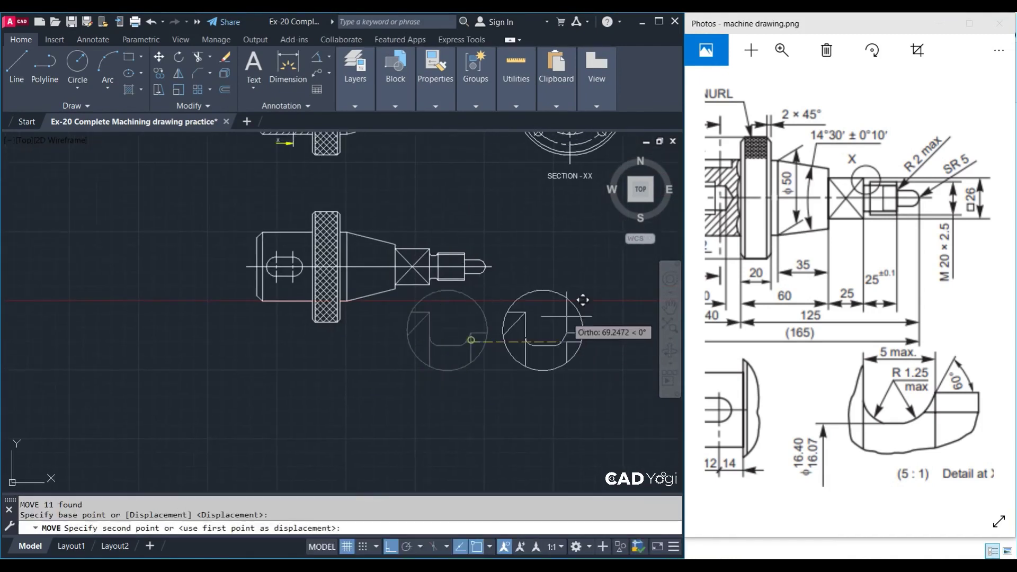
middle_drag(593, 265, 484, 330)
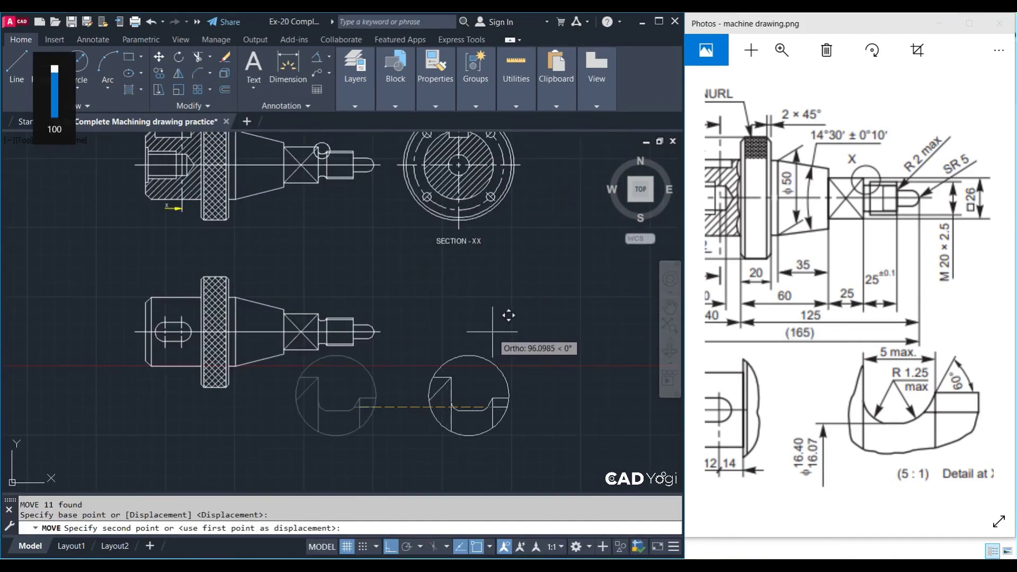
key(F8)
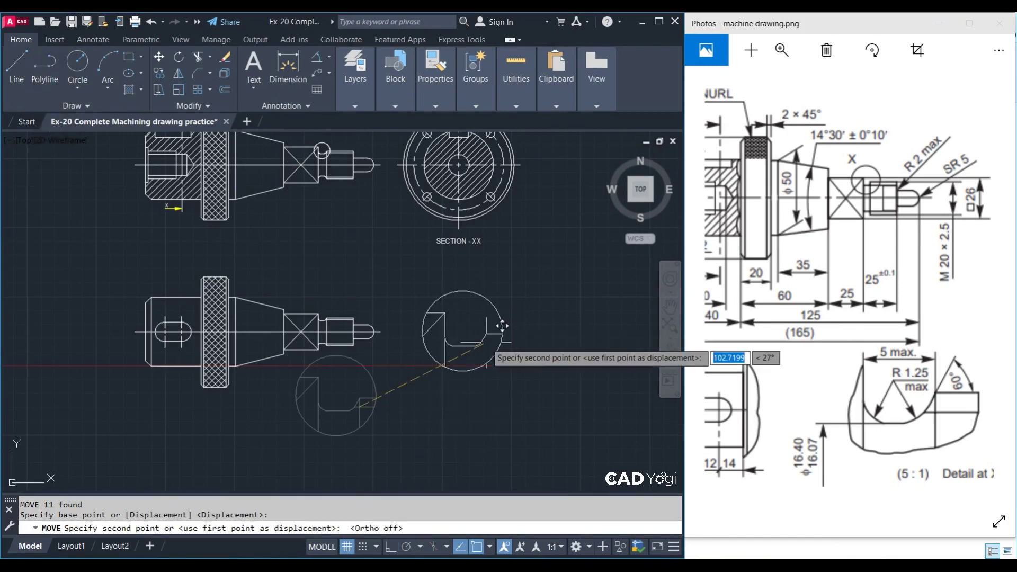
key(Escape)
middle_drag(374, 182, 356, 225)
scroll(356, 225, up, 2)
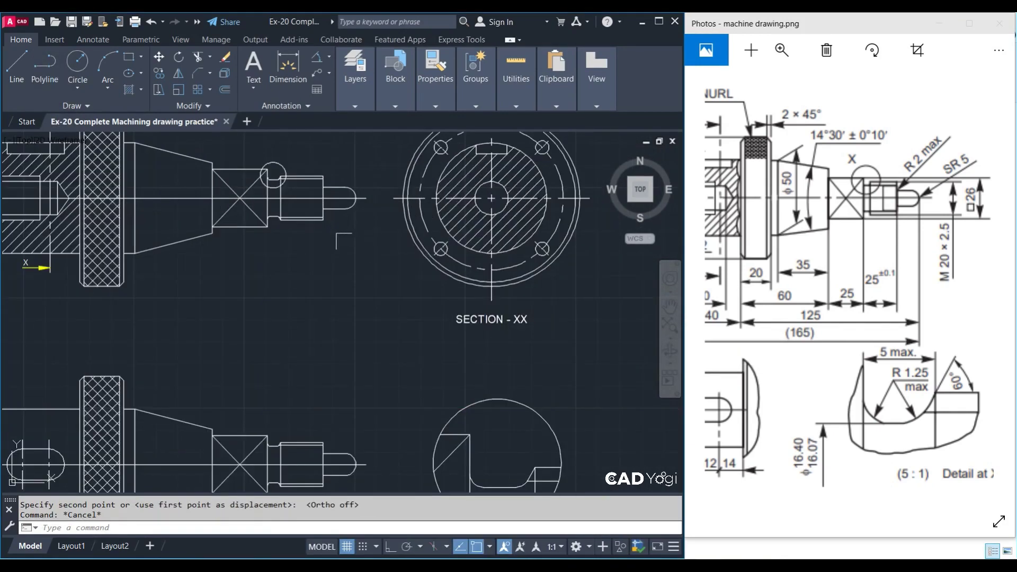
Begin a multiline text label next to the detail circle on the shaft
text(mt)
key(Return)
scroll(392, 286, up, 4)
click(401, 258)
Write a 'Y' label and place it beside the circle on the shaft view
click(419, 279)
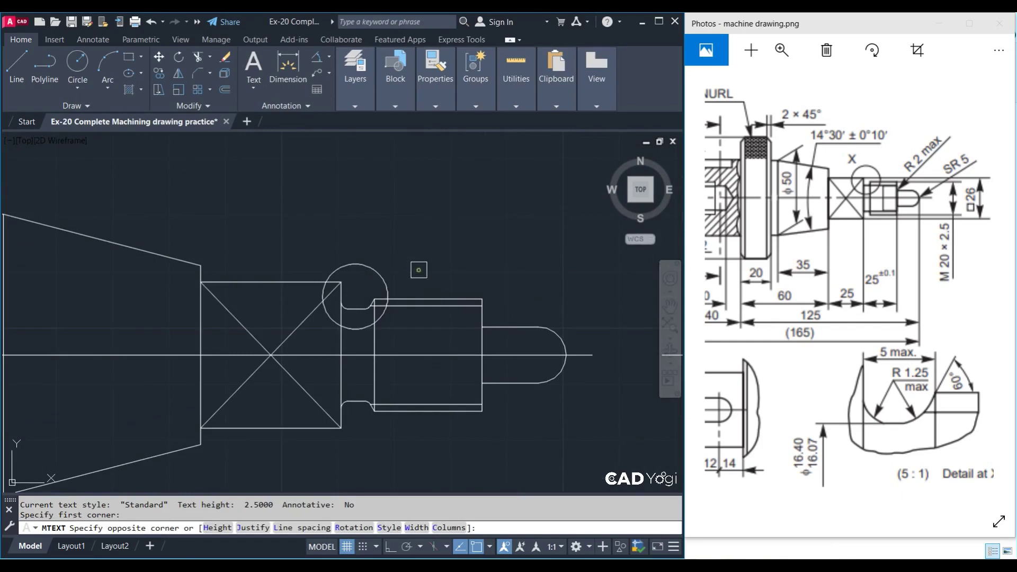
text(Y)
key(ctrl+a)
click(466, 271)
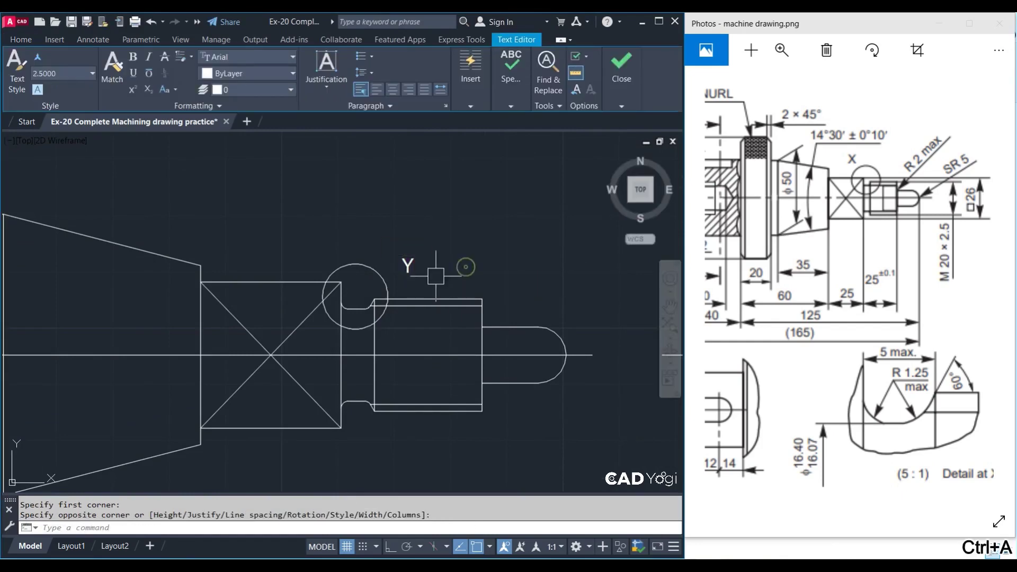
click(408, 265)
text(m)
key(Return)
click(408, 265)
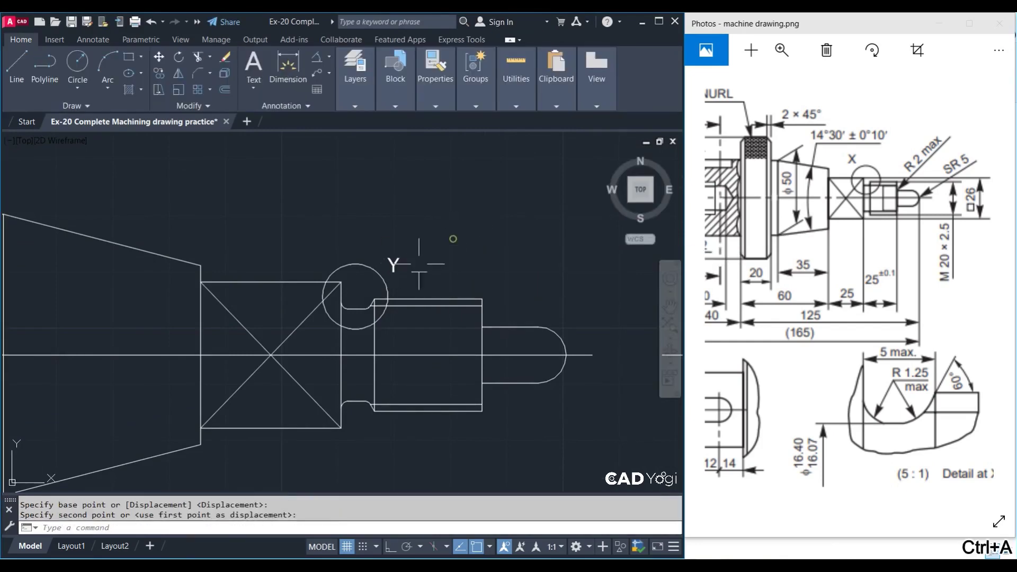
Copy the SECTION - XX label to below the enlarged detail
scroll(395, 262, down, 3)
scroll(404, 300, down, 1)
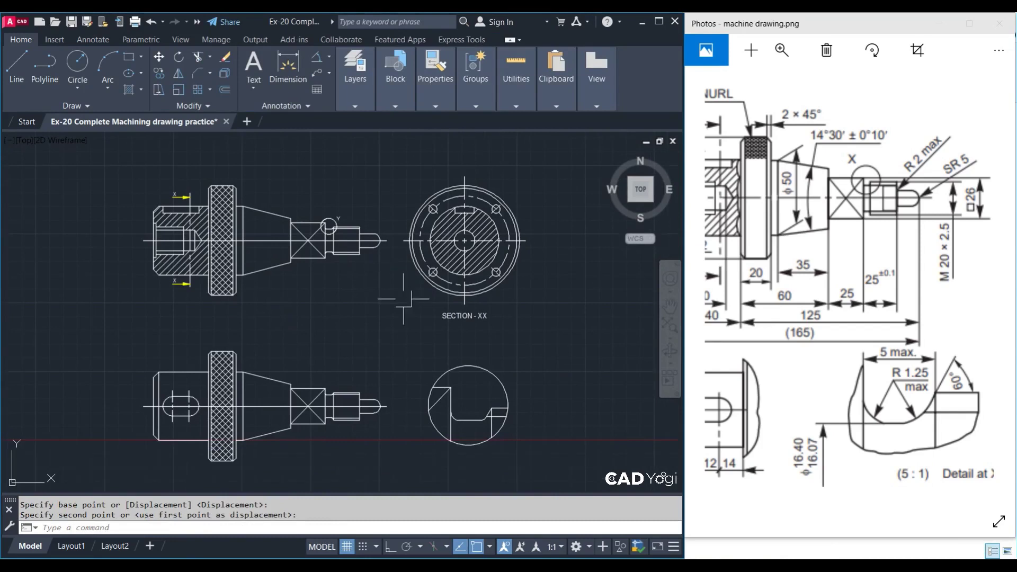
click(456, 316)
text(co)
key(Return)
click(495, 318)
click(498, 458)
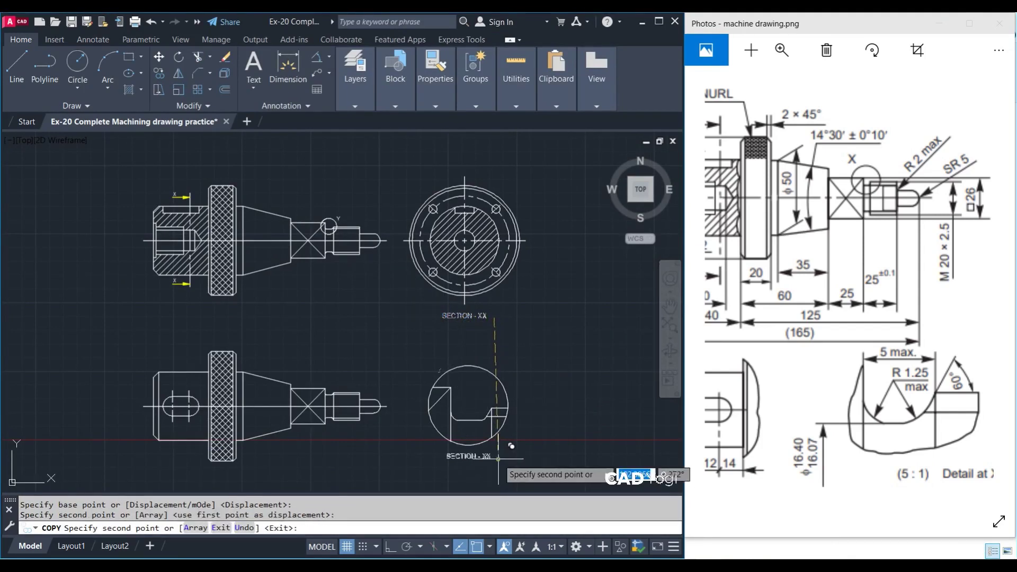
key(Escape)
Edit the copied label to read DETAIL-Y SCALE 5:1, checking the reference drawing
double_click(474, 454)
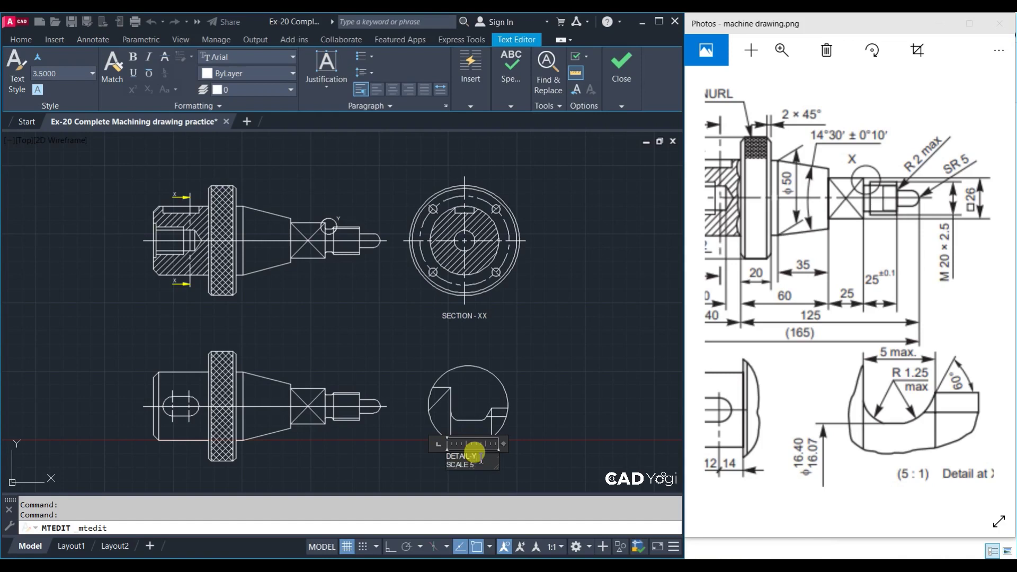
click(767, 551)
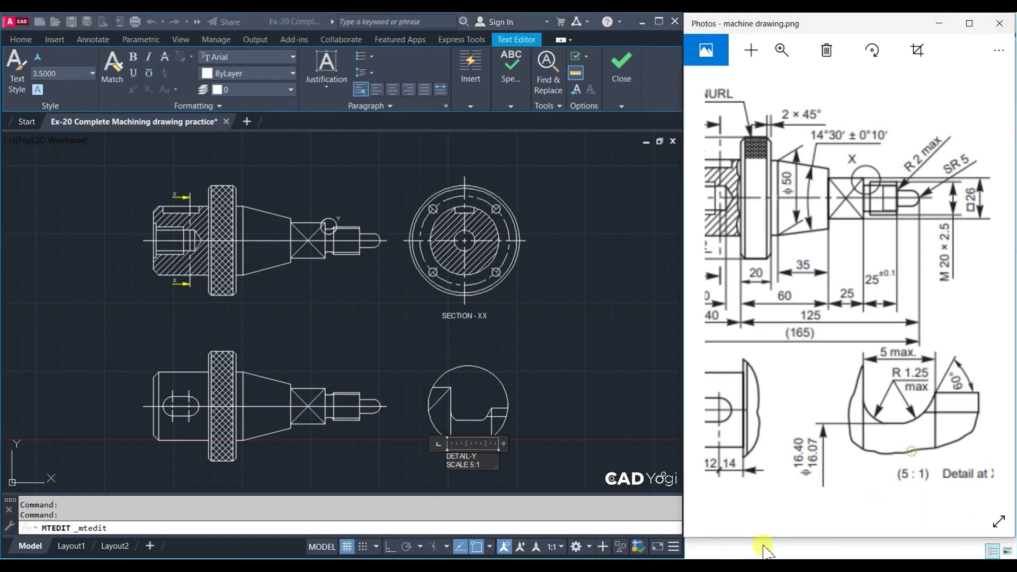
scroll(480, 462, up, 2)
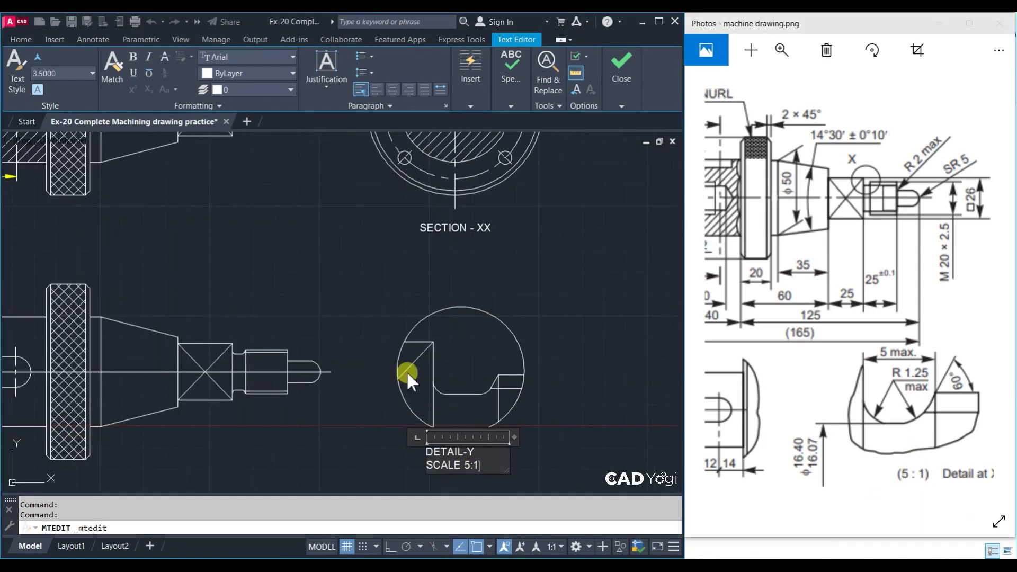
click(554, 451)
Centre both lines of the DETAIL-Y label and move it slightly lower
double_click(469, 465)
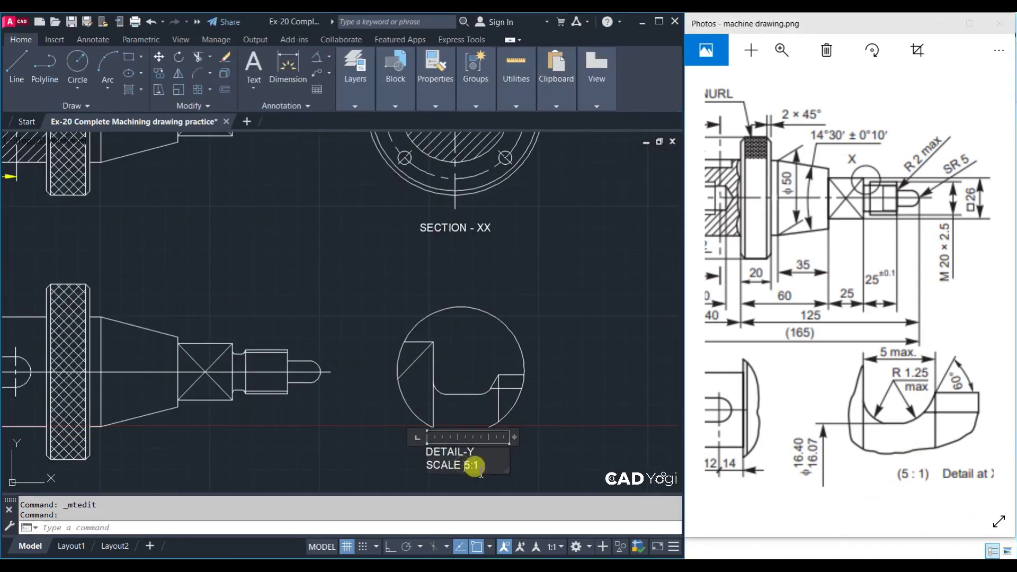
key(ctrl+a)
click(382, 97)
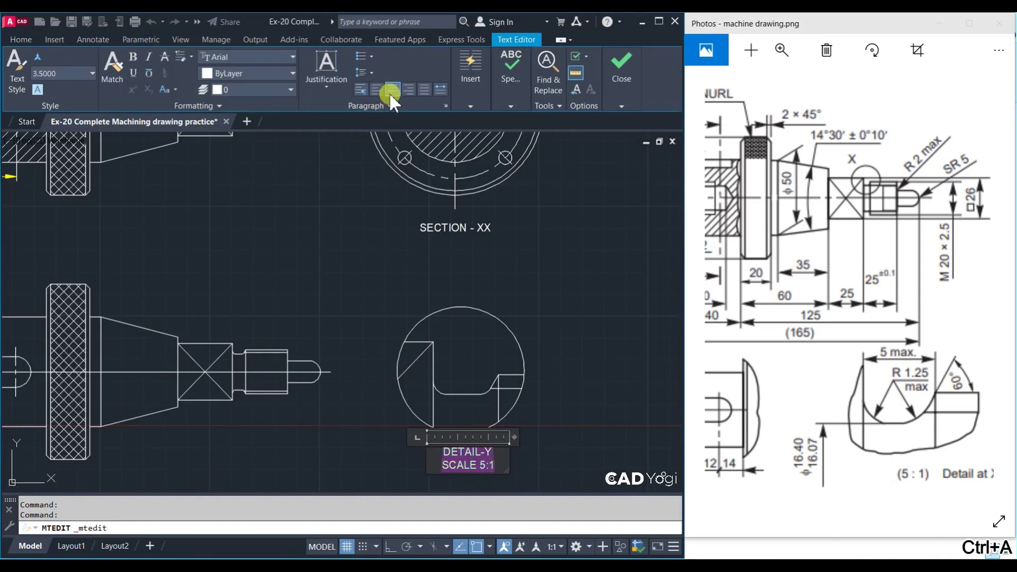
click(576, 289)
scroll(577, 427, down, 2)
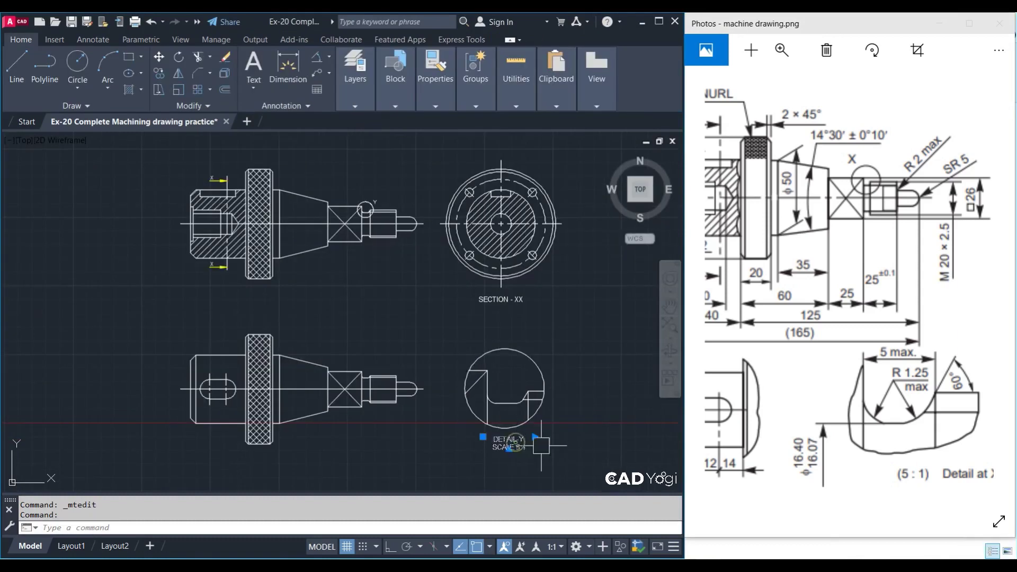
text(m)
key(Return)
click(541, 445)
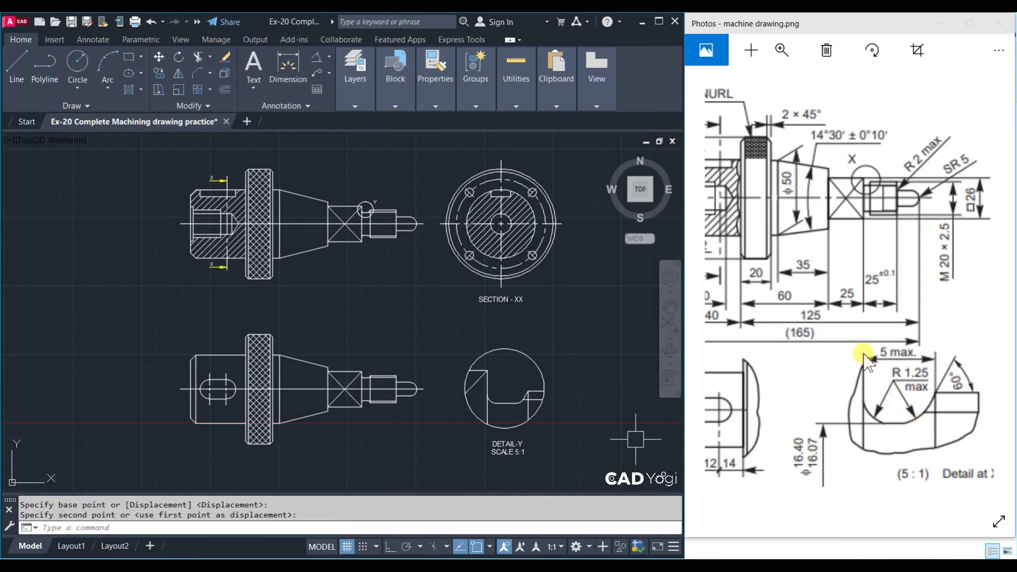
Pan the reference image to show its KNURL and M20 details
drag(864, 360, 1004, 361)
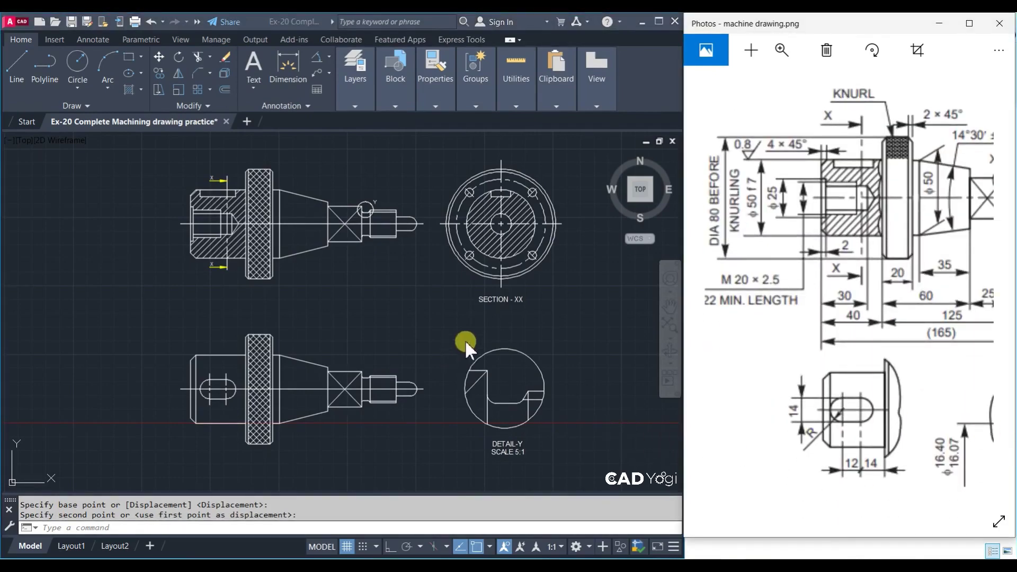
click(604, 345)
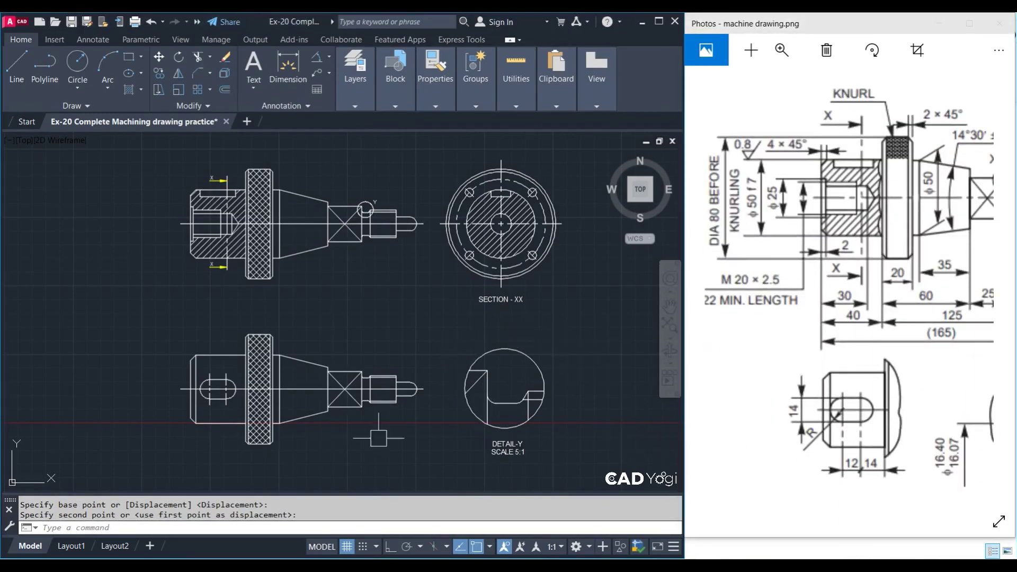
middle_drag(539, 452, 534, 454)
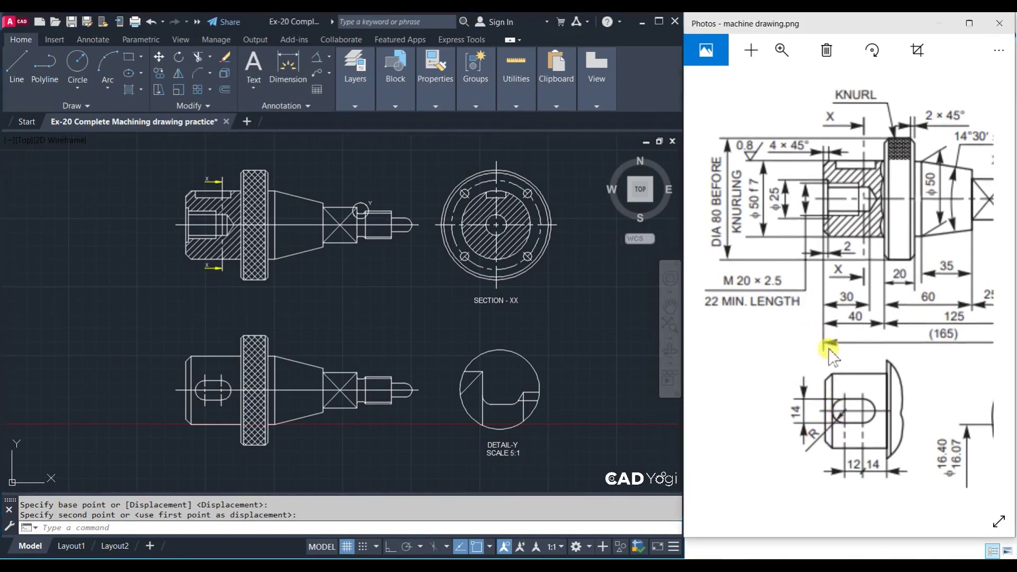
drag(835, 398, 844, 404)
click(406, 295)
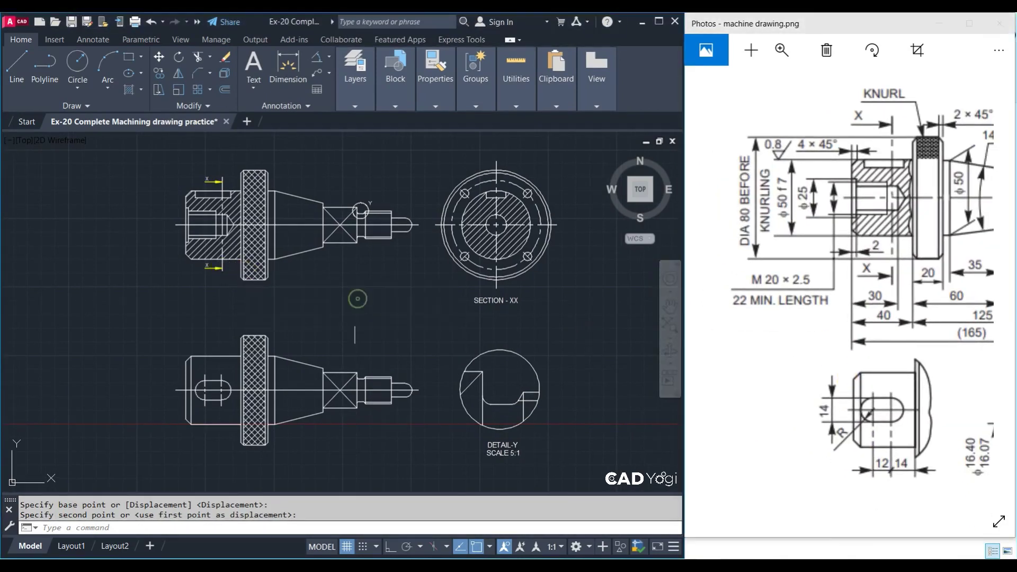
Dimension the bore at the section's left end with a vertical 20.0 linear dimension
click(329, 56)
click(325, 78)
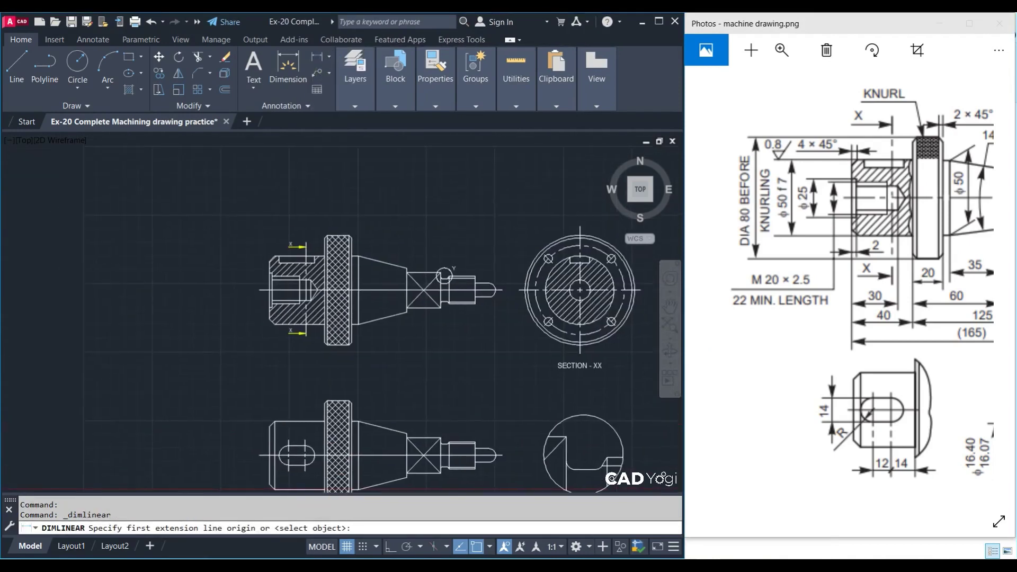
scroll(476, 371, up, 3)
mouse_move(456, 402)
middle_down()
mouse_move(492, 434)
mouse_move(583, 459)
middle_up()
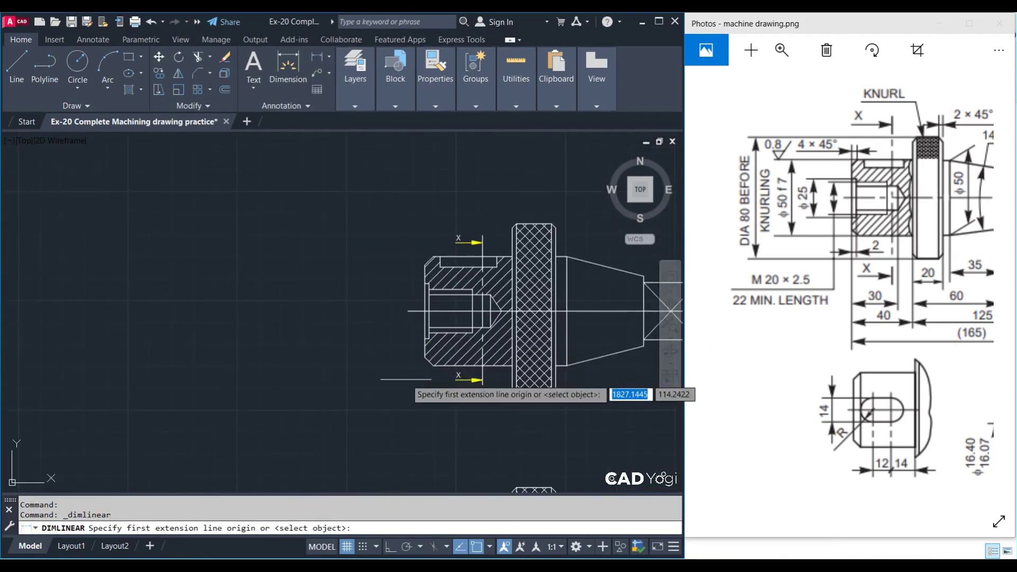
scroll(432, 316, up, 2)
scroll(432, 316, up, 3)
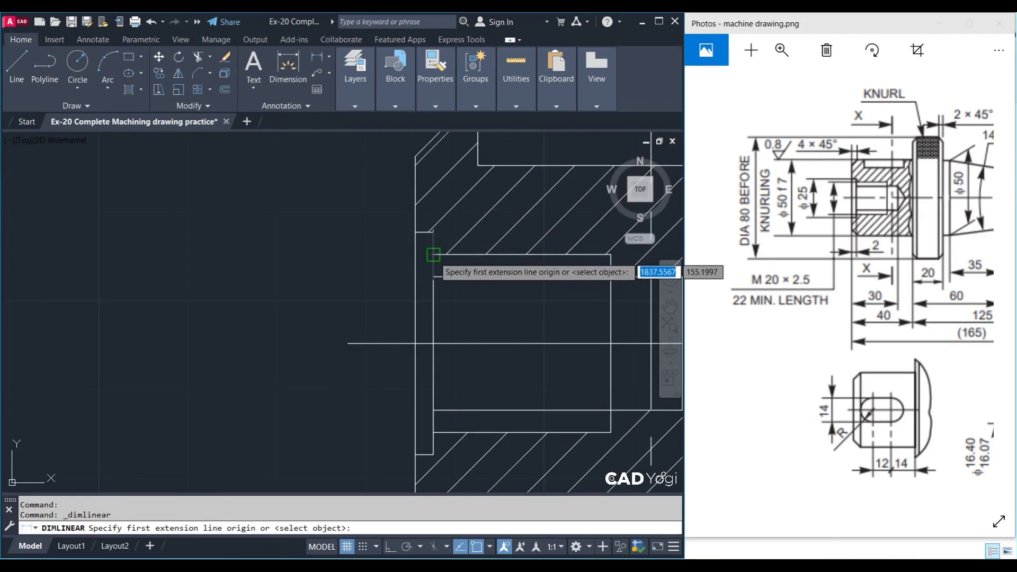
click(434, 255)
click(433, 432)
middle_drag(395, 459, 397, 412)
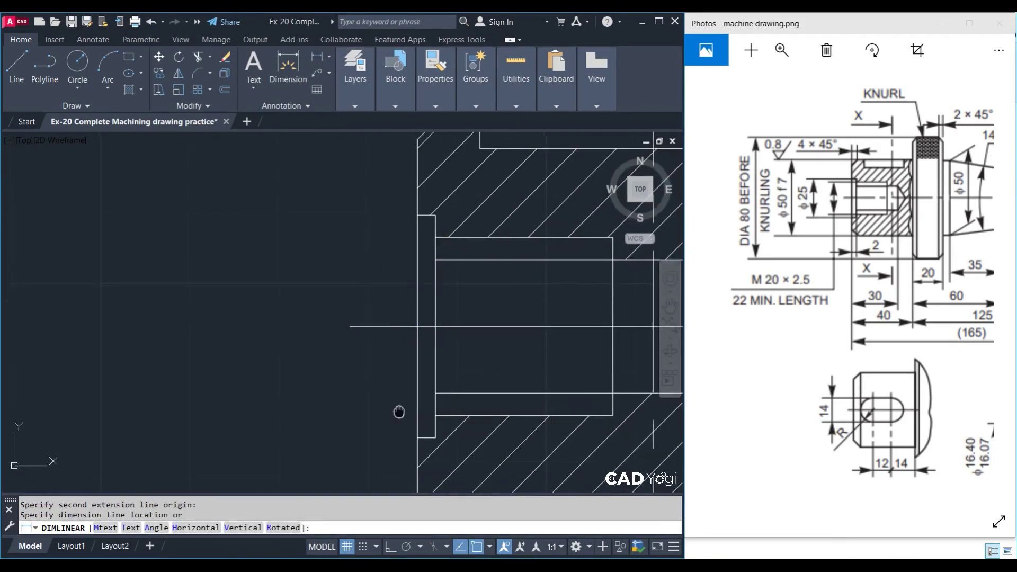
click(312, 329)
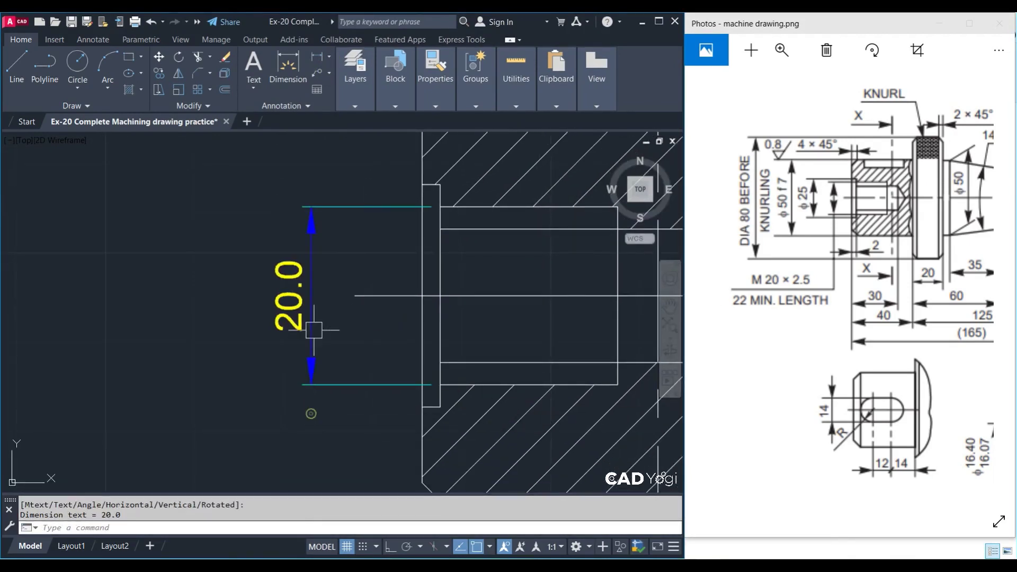
click(289, 296)
scroll(323, 328, down, 2)
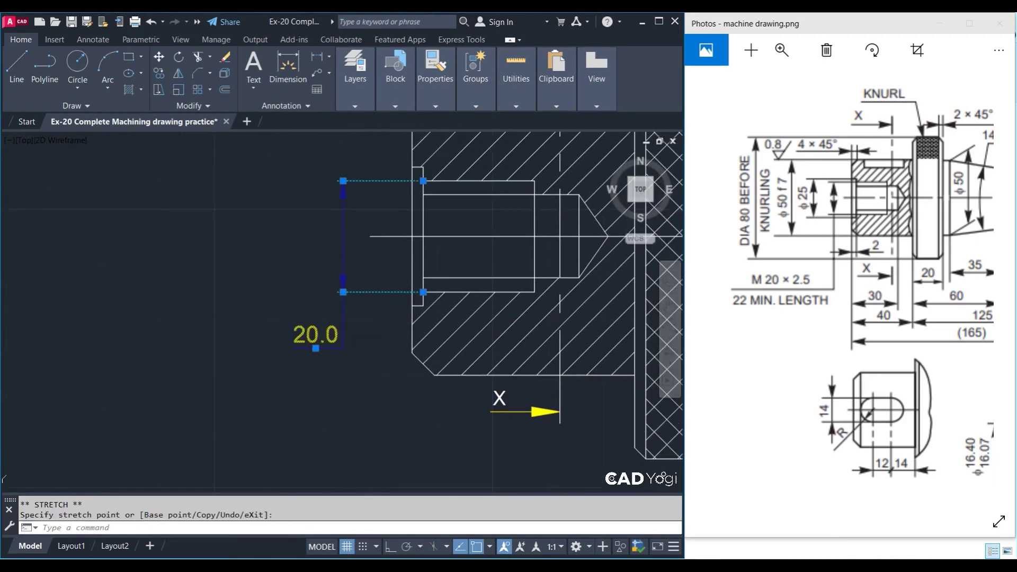
Replace the 20.0 text with 'M20 x 2.5' over a second line '22 MIN. LENGTH'
key(Return)
double_click(323, 339)
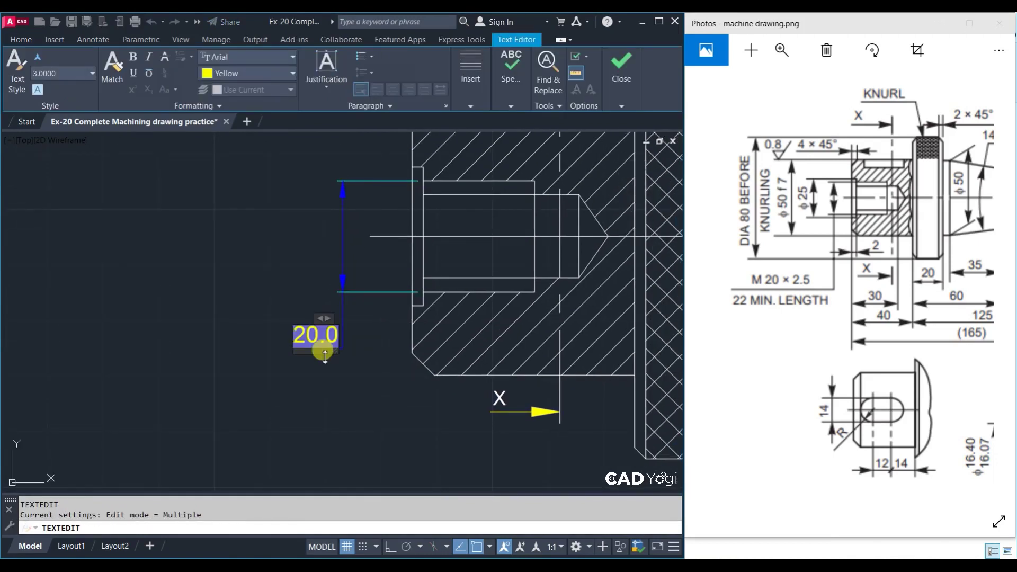
text(M20)
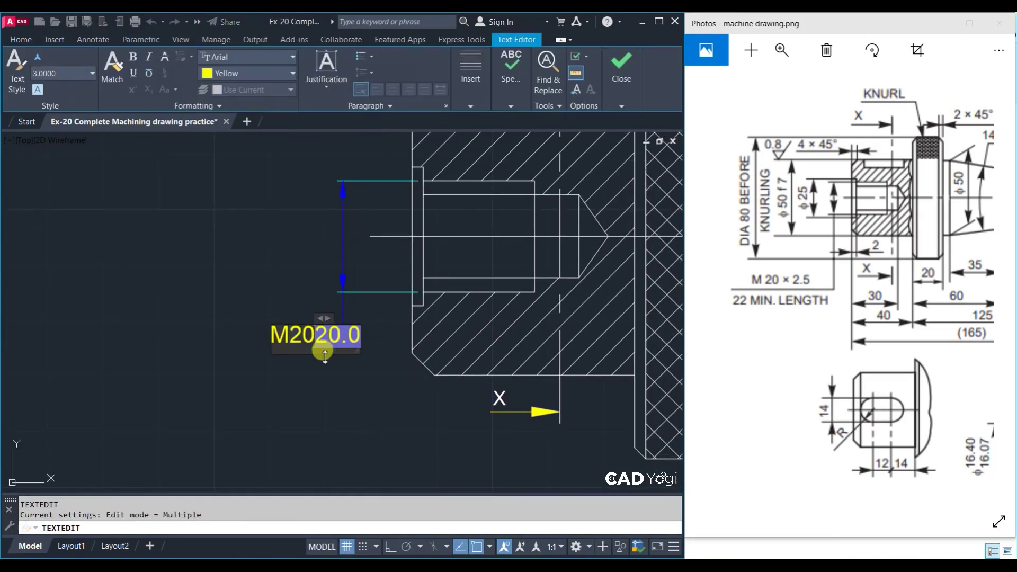
key(Delete)
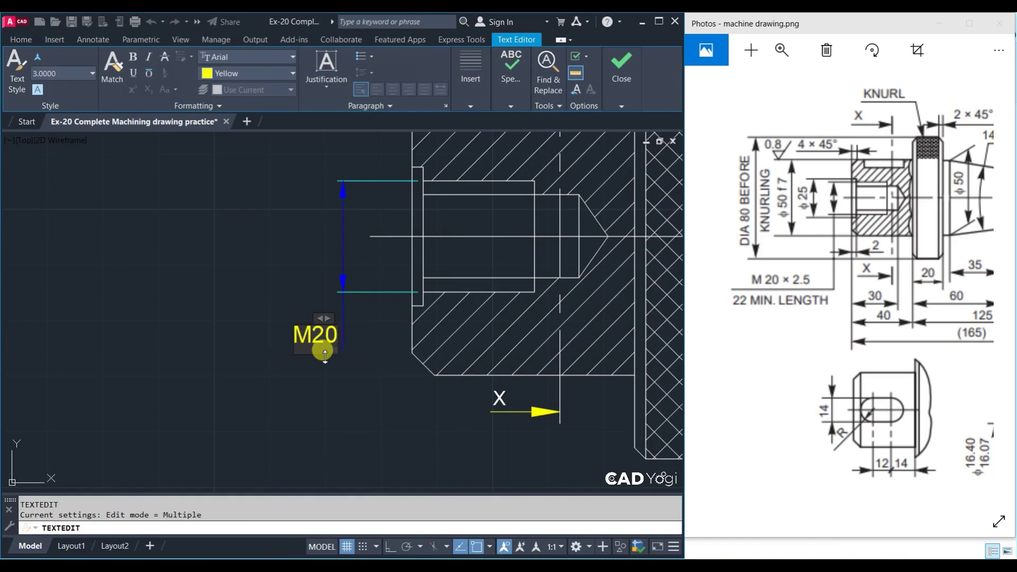
text( X)
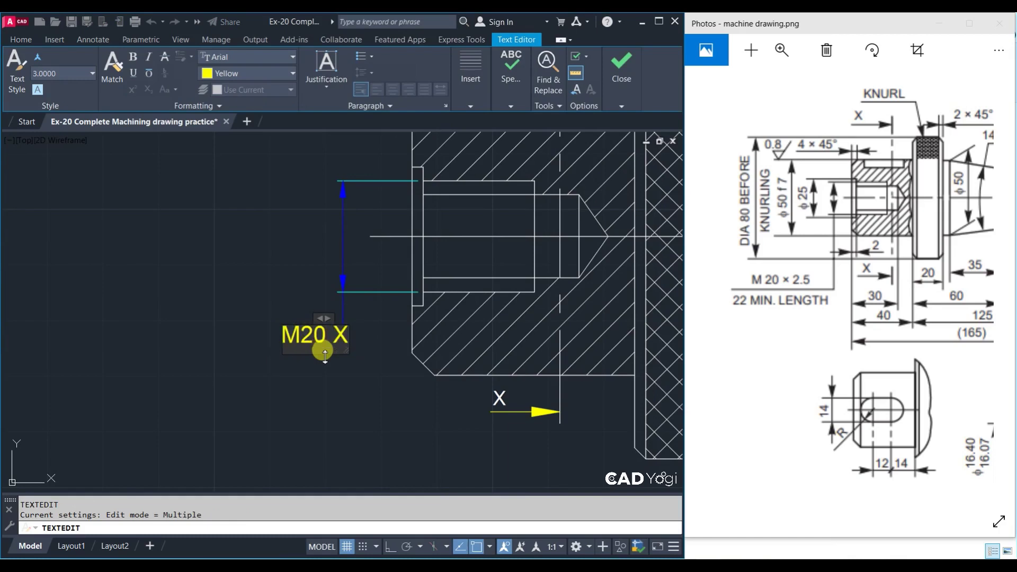
key(BackSpace)
text(x)
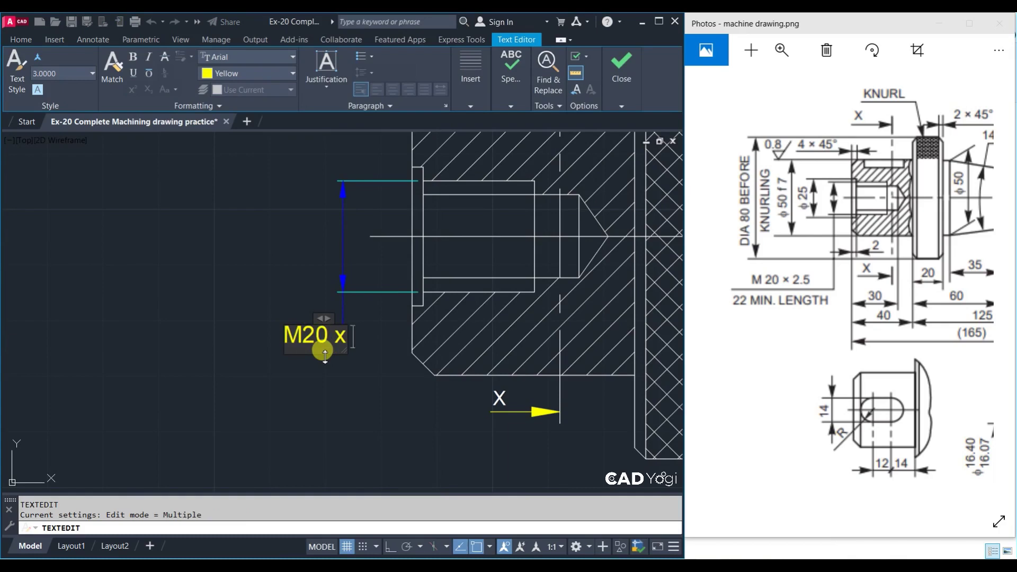
text( 2.5)
key(Return)
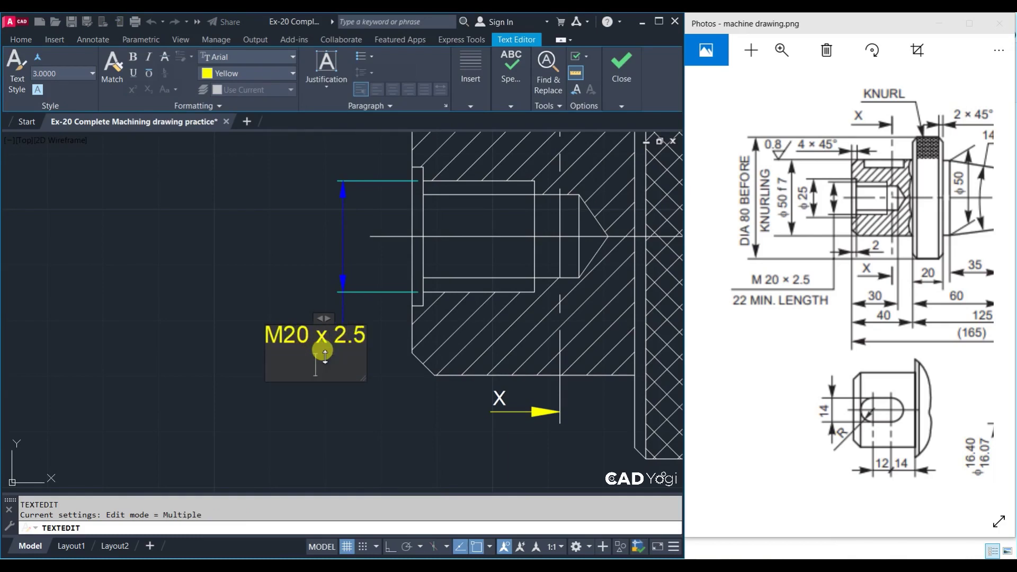
text(22 M)
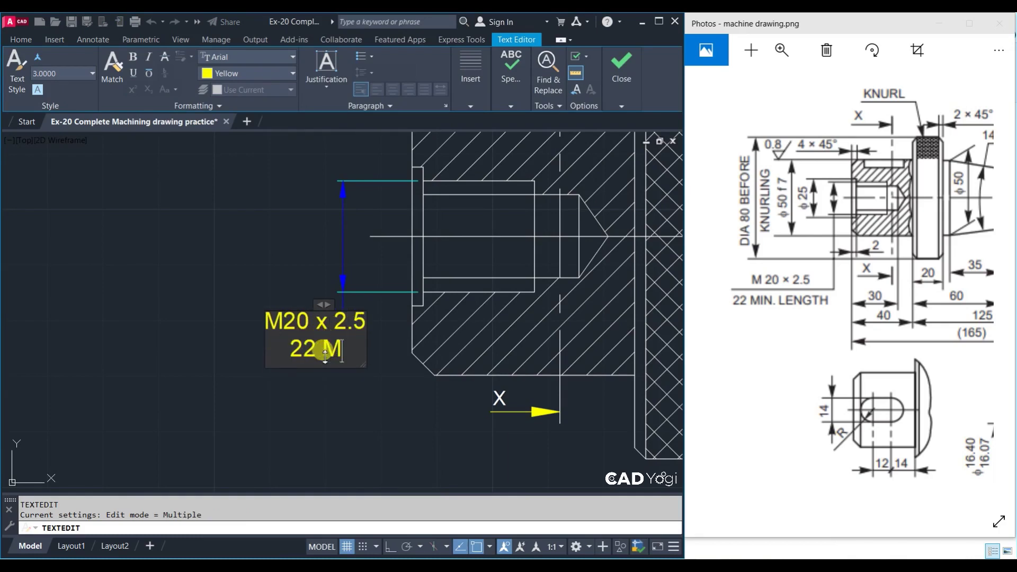
text(IN. L)
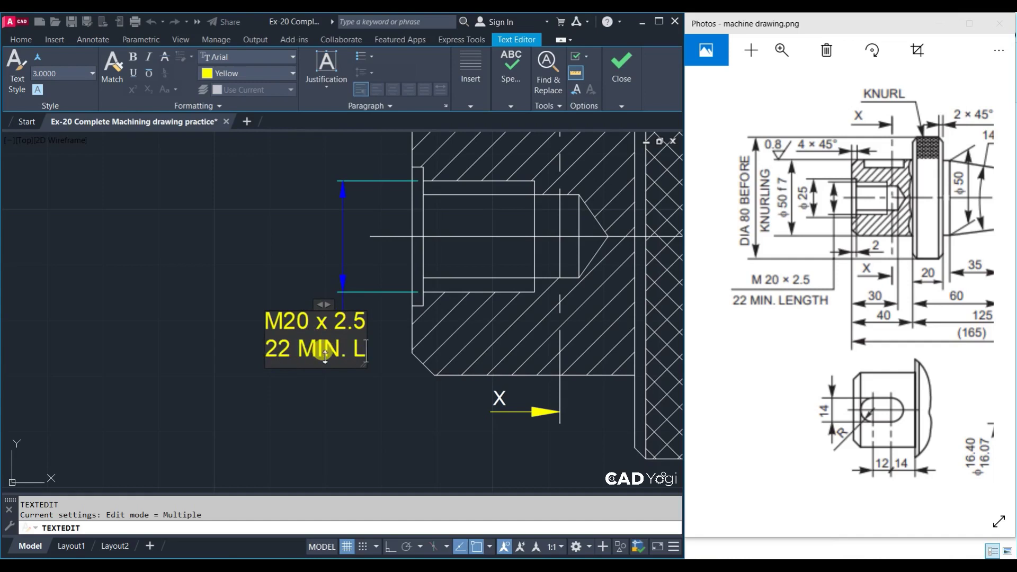
text(ENGTH)
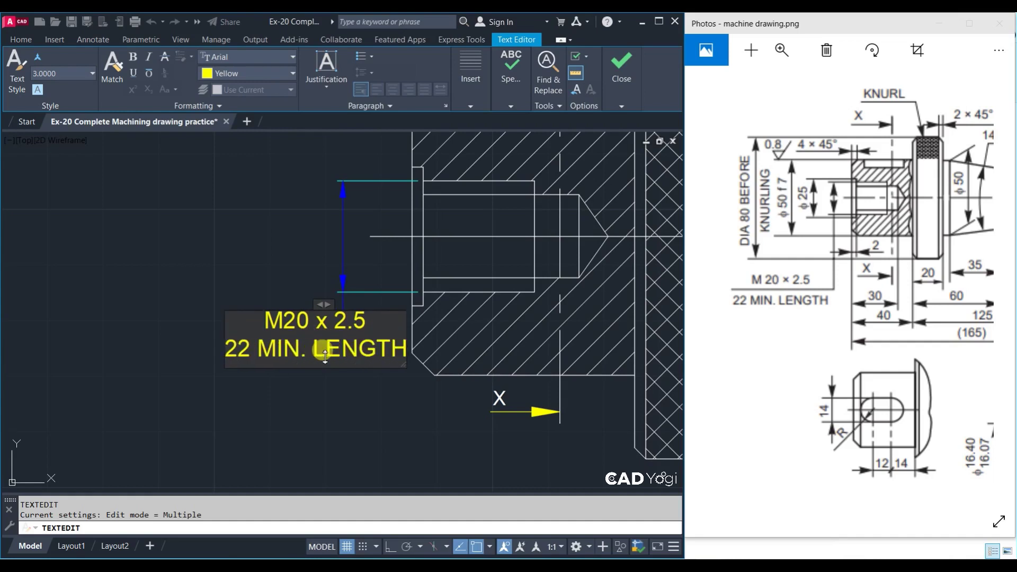
Close the text editor and move the thread note down and left
click(322, 393)
key(Escape)
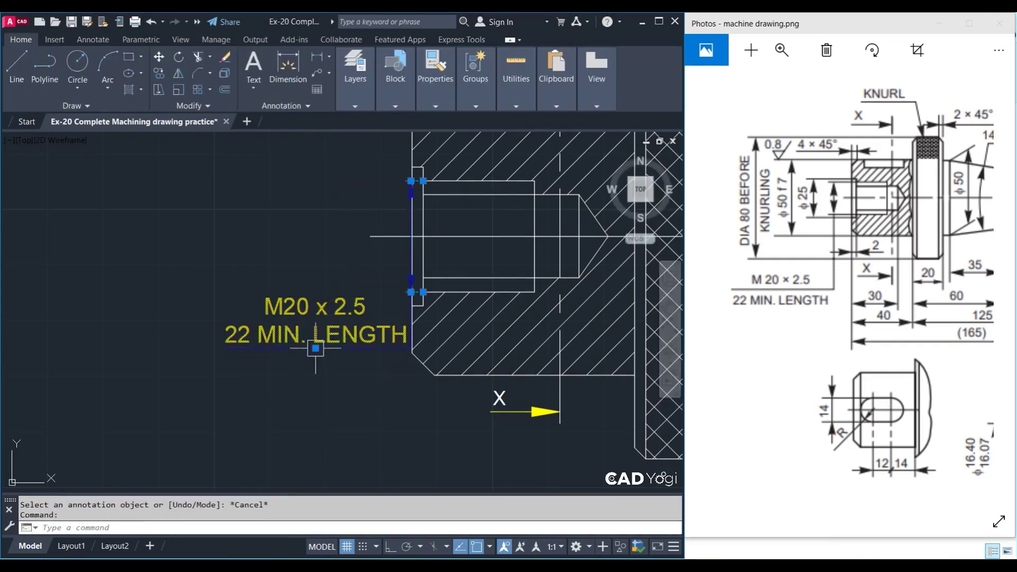
click(316, 348)
click(232, 452)
Add a vertical 80.0 linear dimension across the knurled collar, left of the section
key(Escape)
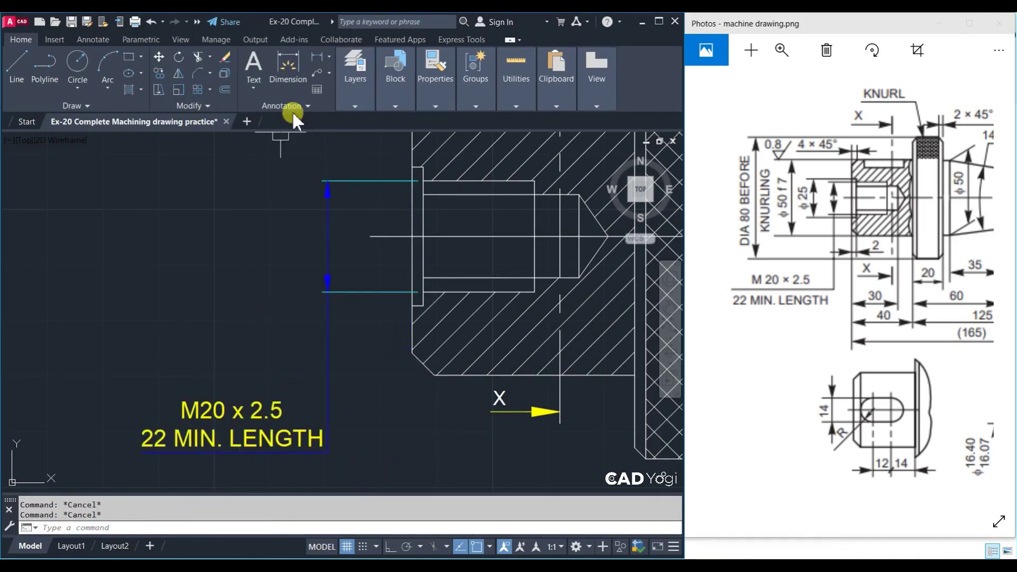
click(319, 53)
mouse_move(557, 331)
middle_down()
mouse_move(567, 360)
mouse_move(457, 317)
middle_up()
click(488, 231)
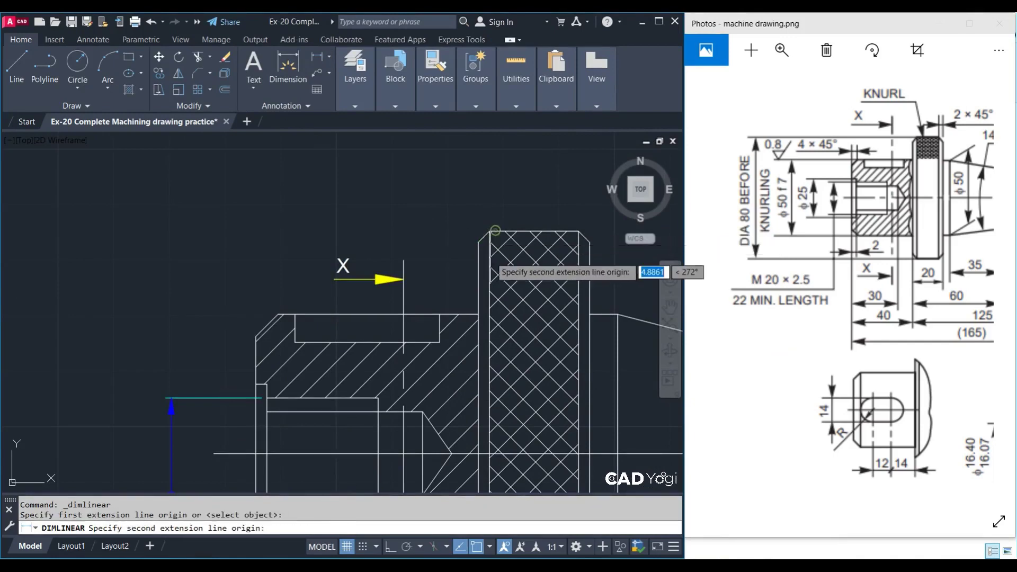
scroll(485, 264, down, 6)
scroll(493, 423, up, 5)
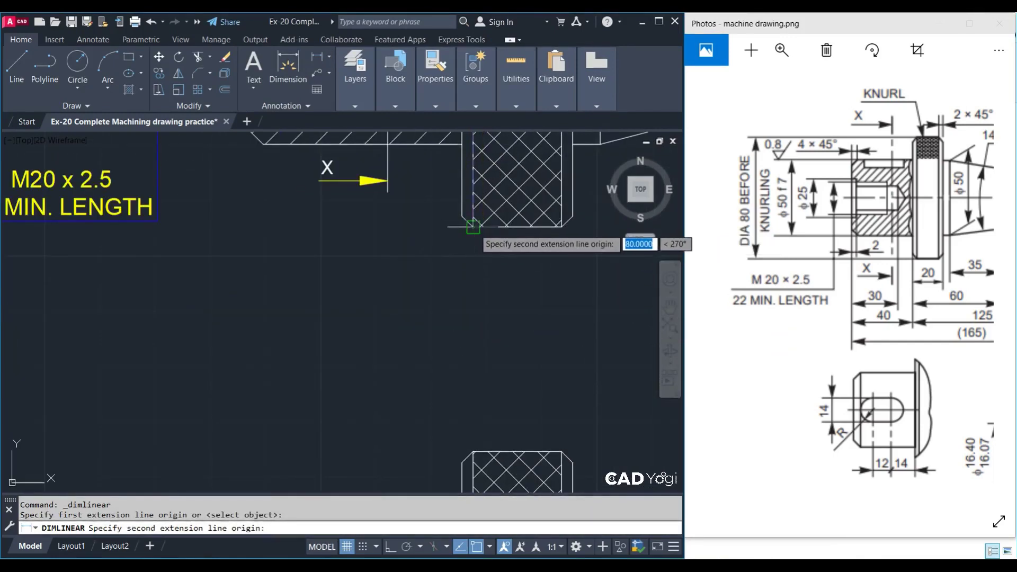
click(474, 228)
middle_drag(474, 228, 609, 343)
click(255, 345)
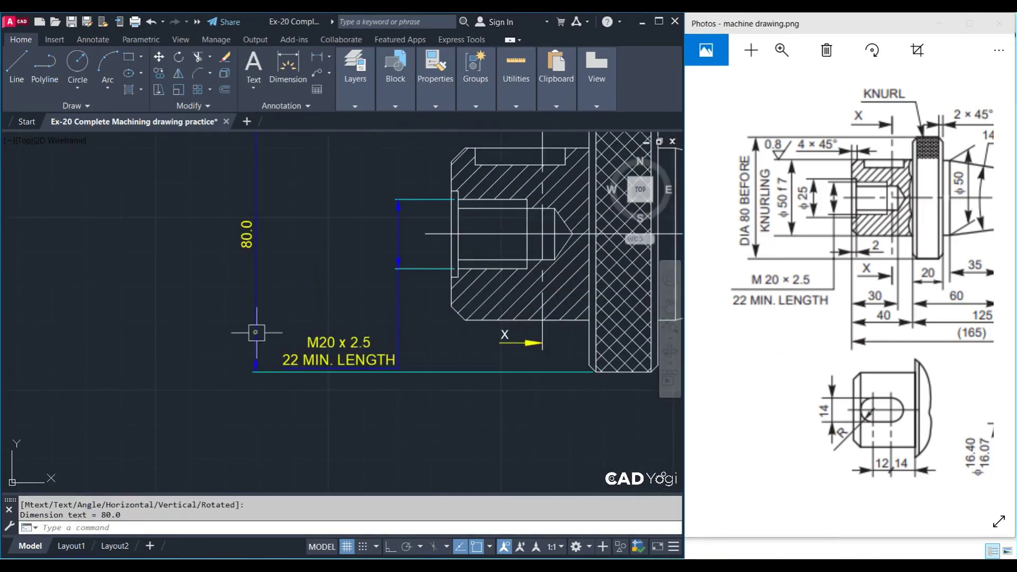
Move the M20 thread note lower, below the section view
click(339, 371)
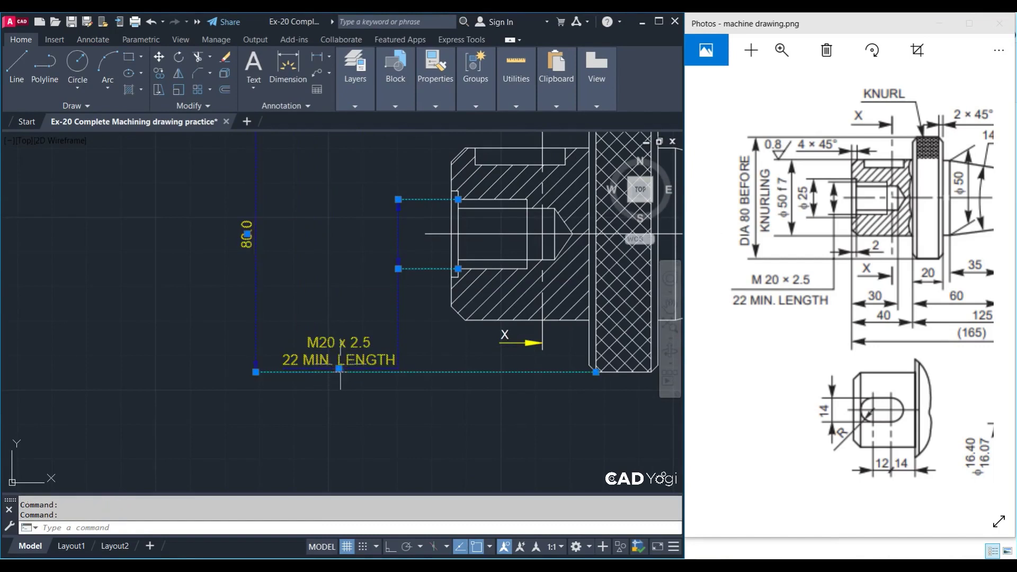
click(339, 368)
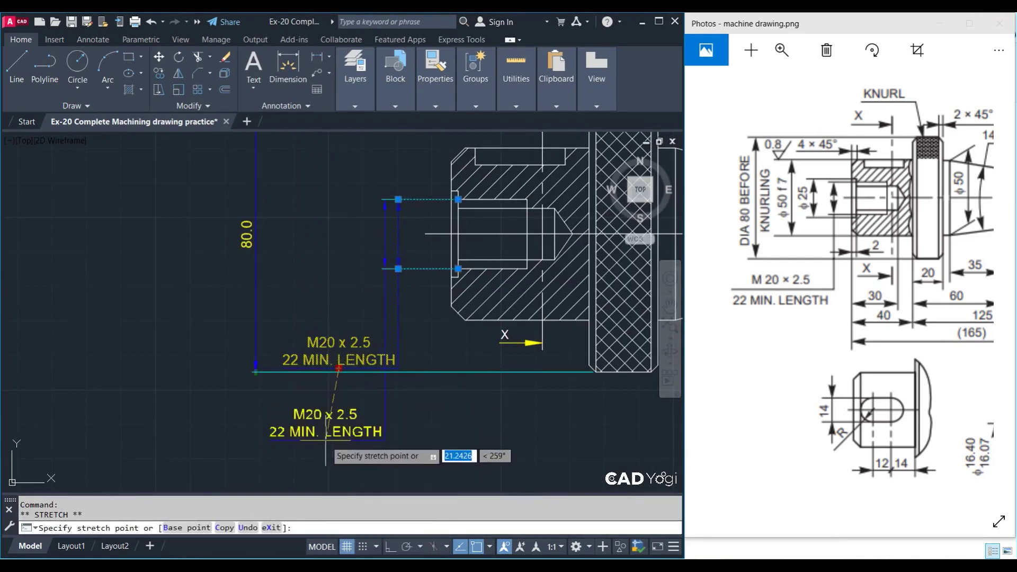
click(326, 439)
key(Escape)
middle_drag(311, 305, 305, 349)
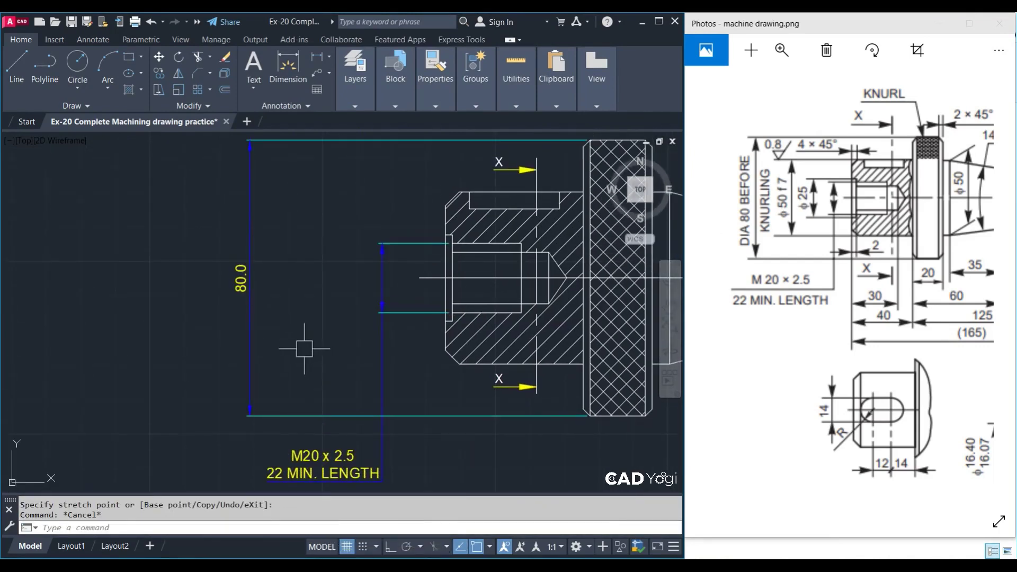
text(ed)
key(Return)
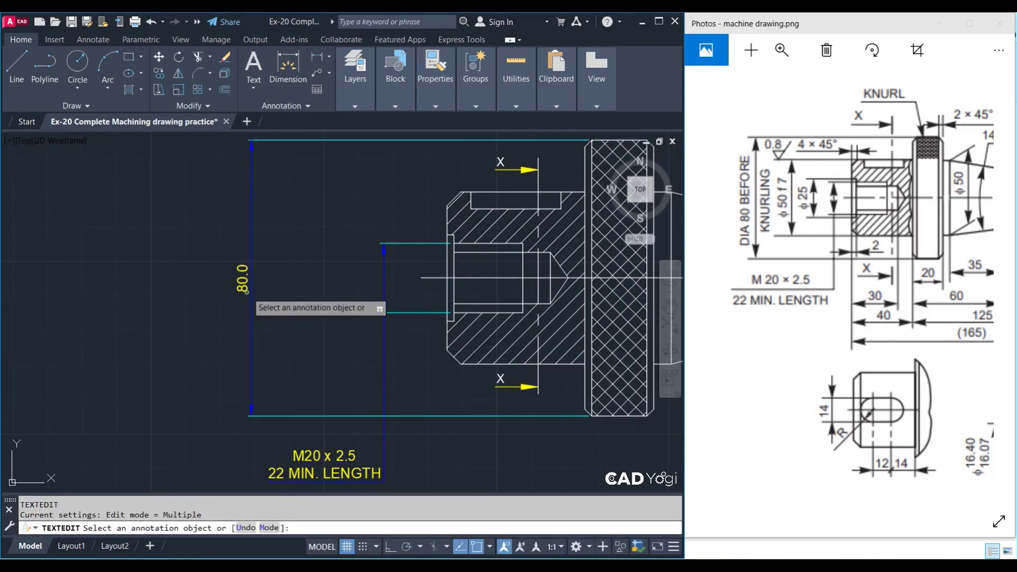
Edit the 80.0 dimension to read 'Ø80.0 BEFORE KNURLING' with KNURLING on a second line
click(247, 297)
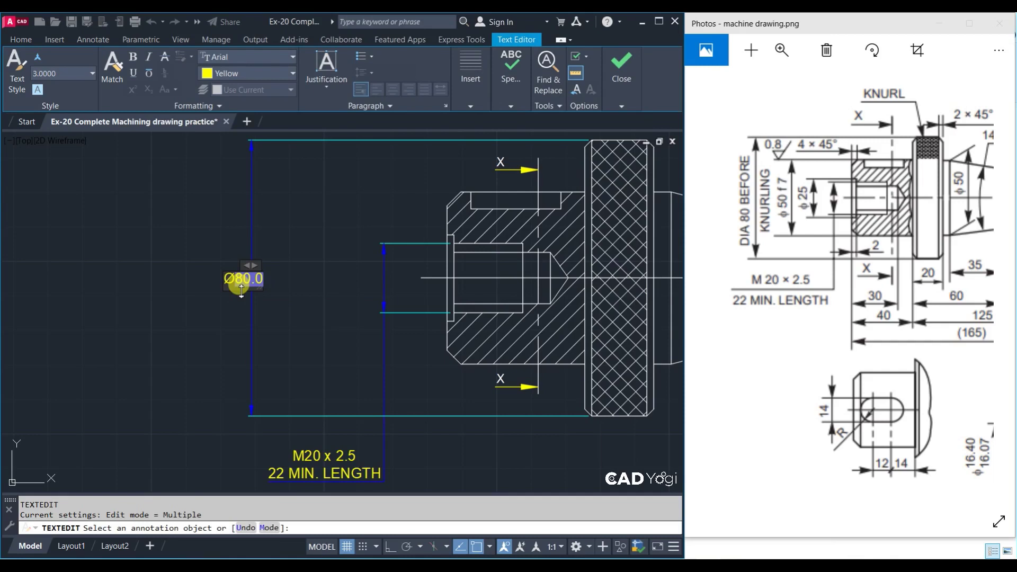
text( BEFO)
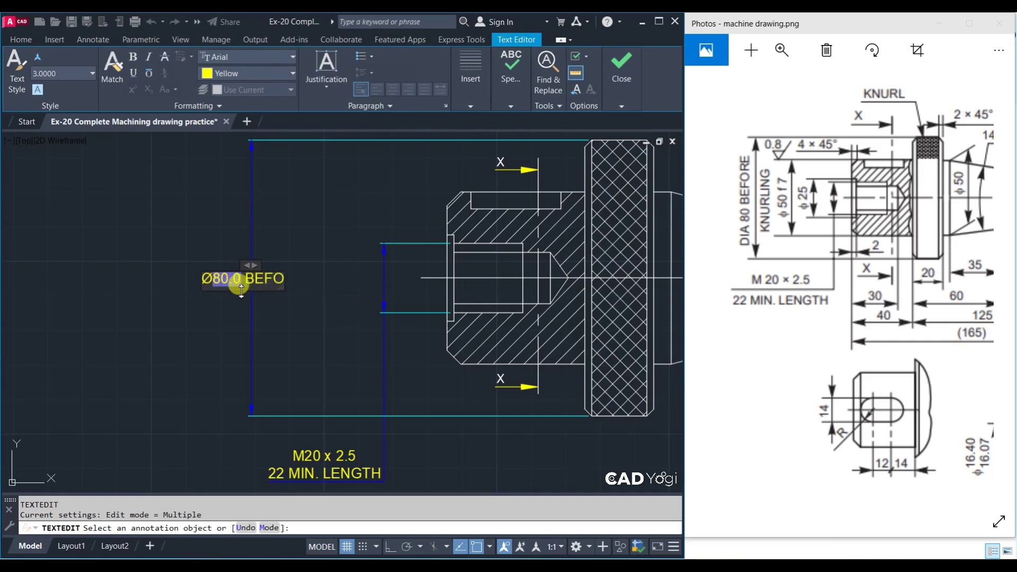
text(RE)
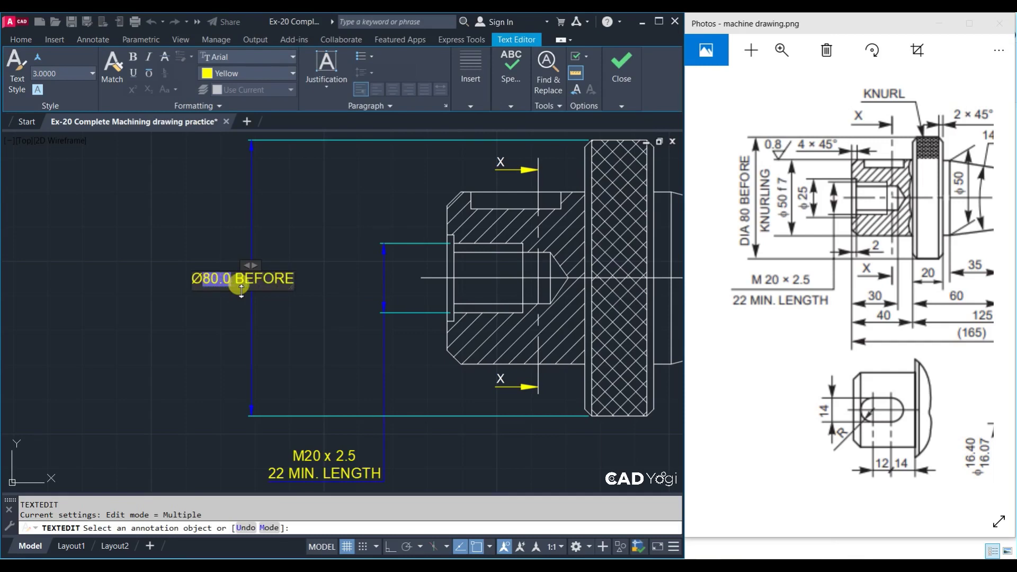
text( KNU)
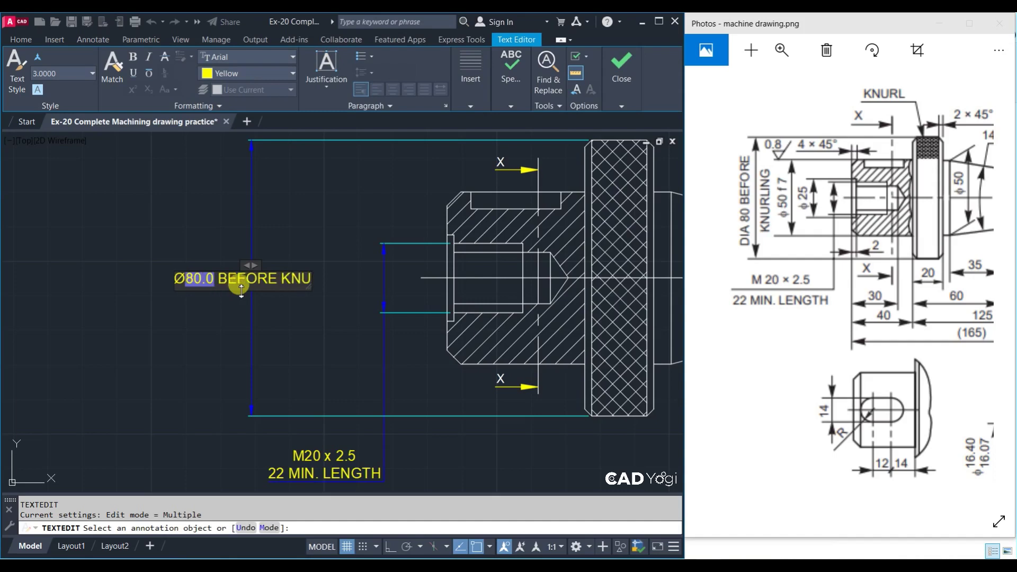
text(R)
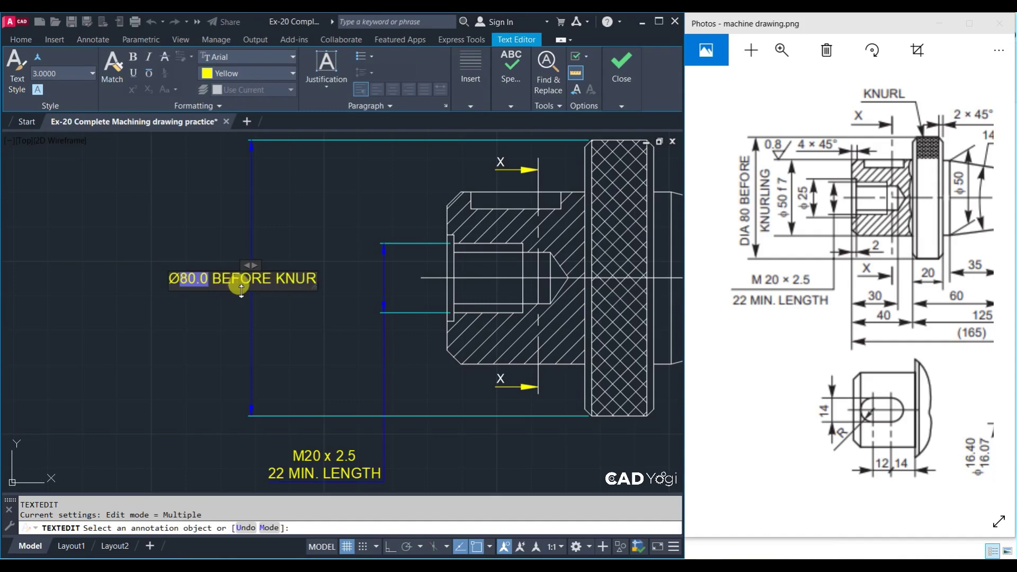
text(LING)
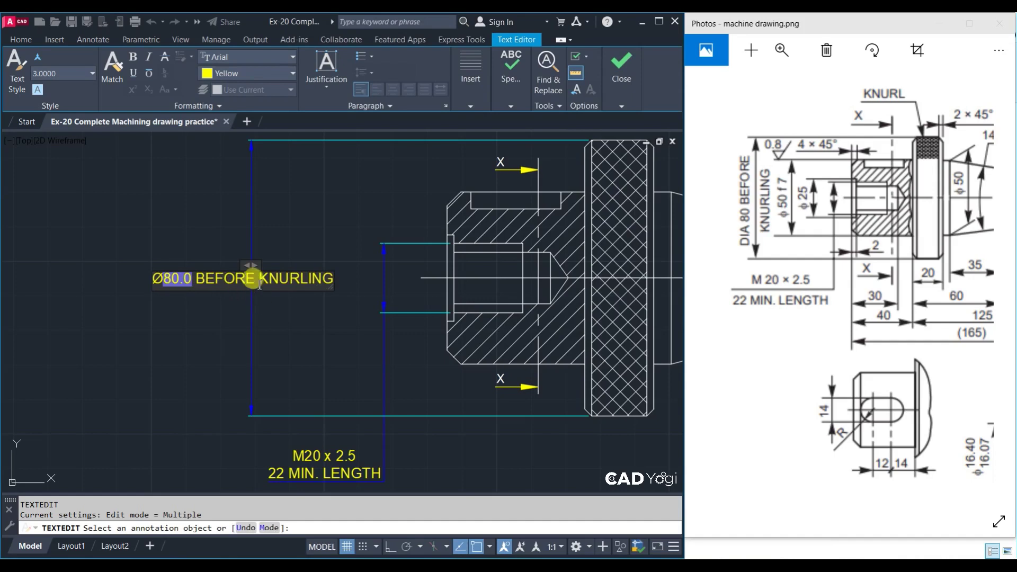
key(Return)
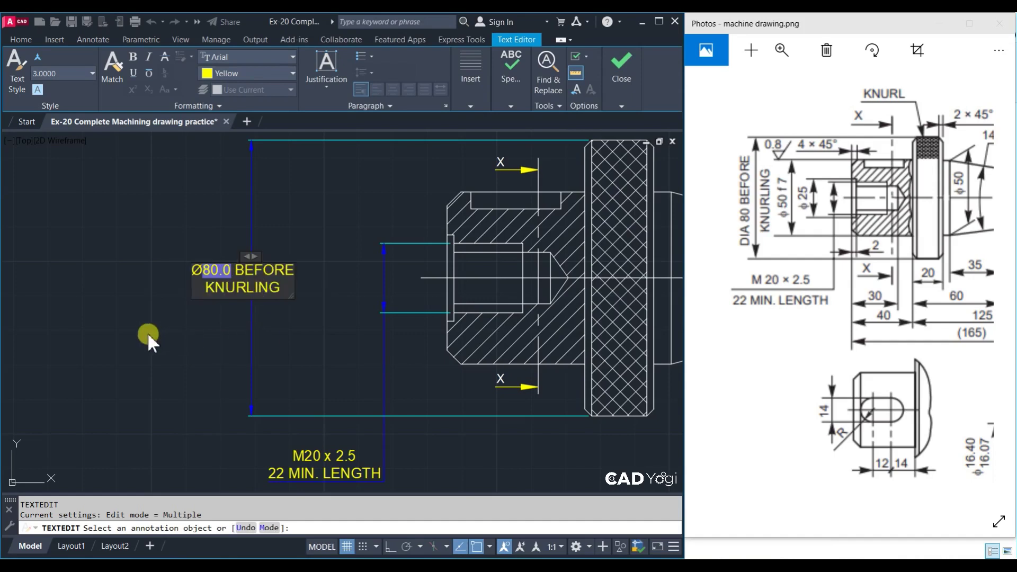
click(149, 337)
right_click(266, 318)
click(288, 324)
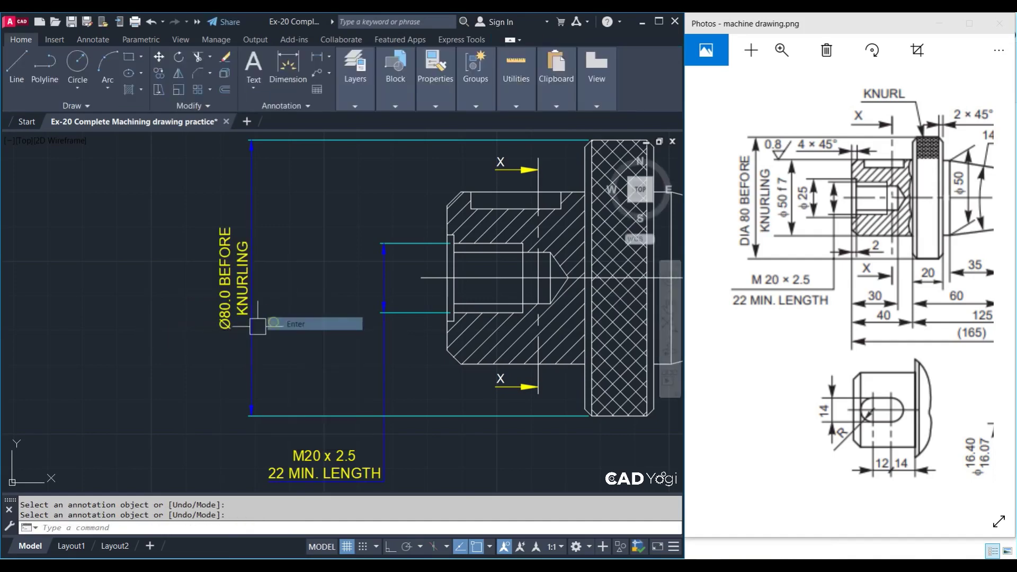
middle_drag(355, 319, 332, 358)
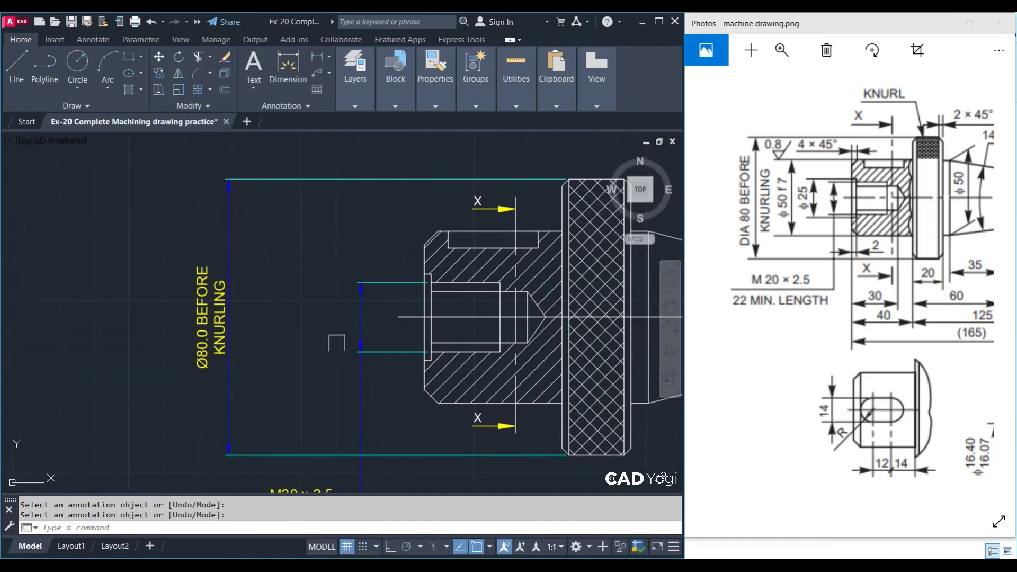
click(317, 56)
middle_drag(471, 392, 454, 399)
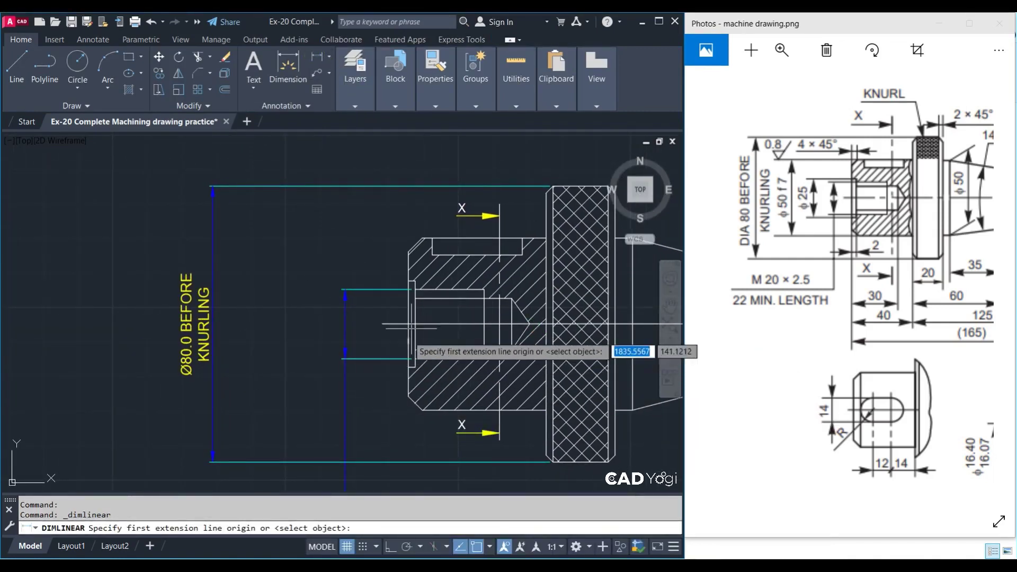
Add a vertical 50.0 dimension between the chamfer corners, left of the section
click(424, 238)
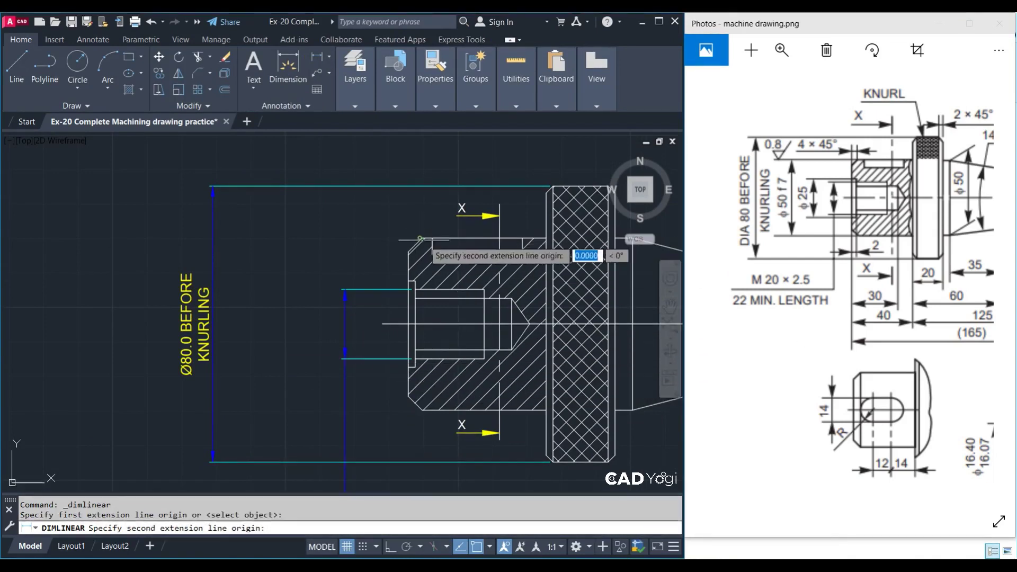
click(423, 409)
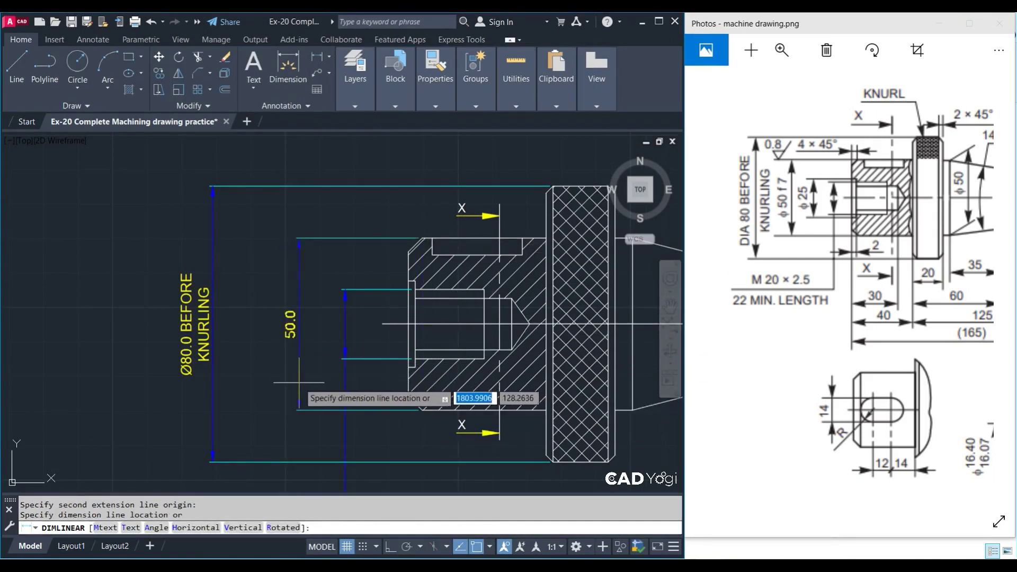
click(274, 385)
text(ED)
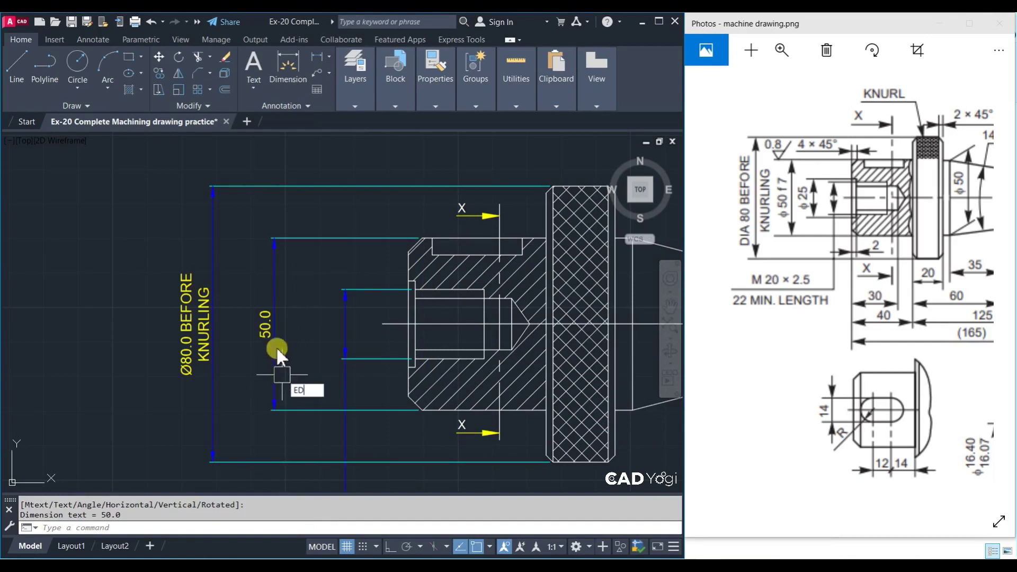
Edit the 50.0 dimension text to read 'Ø50.0 f7'
key(Return)
click(266, 327)
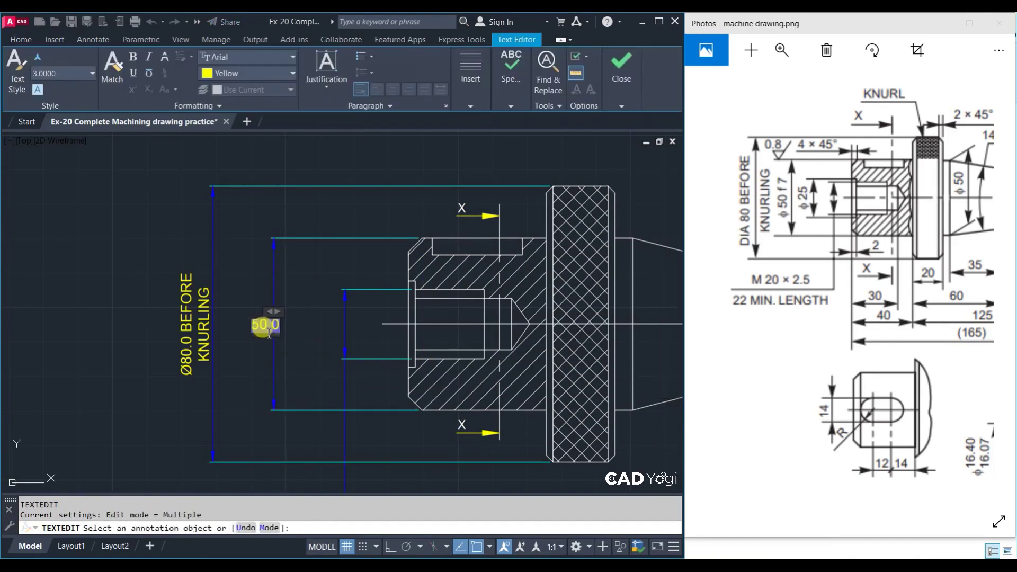
text(%%c)
key(BackSpace)
key(ctrl+z)
key(BackSpace)
key(ctrl+z)
key(BackSpace)
text(%)
text(%c)
text( F)
key(BackSpace)
key(BackSpace)
text(f7)
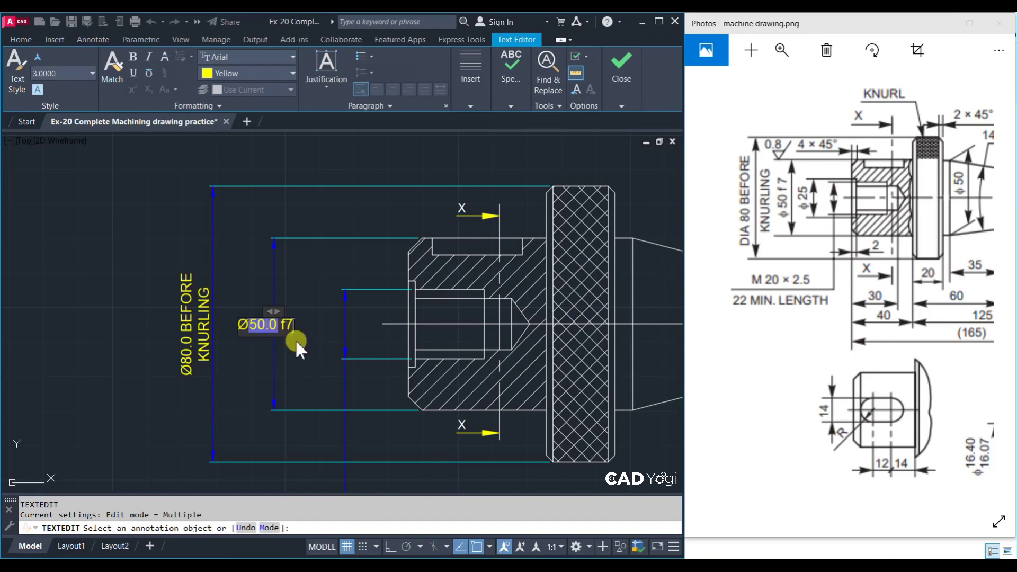
click(323, 366)
Add a vertical 25.0 linear dimension across the bore opening
right_click(324, 268)
click(344, 272)
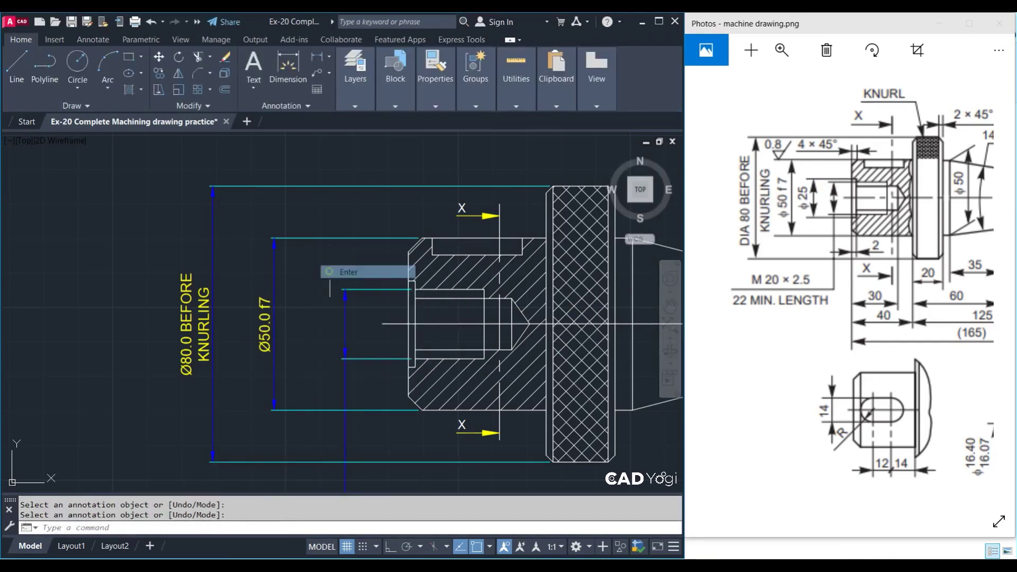
click(318, 57)
scroll(426, 303, up, 4)
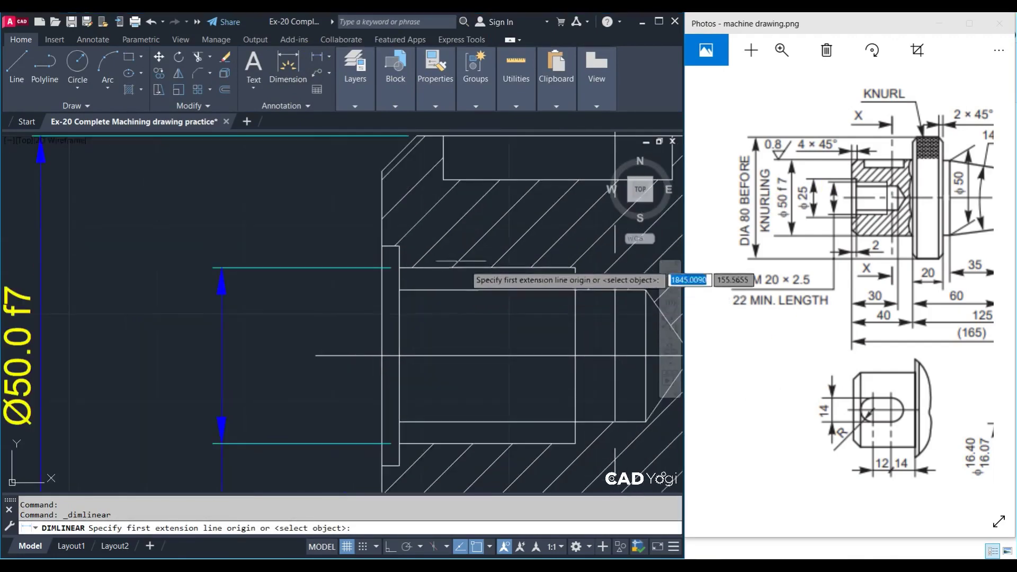
click(381, 246)
middle_drag(410, 464, 469, 374)
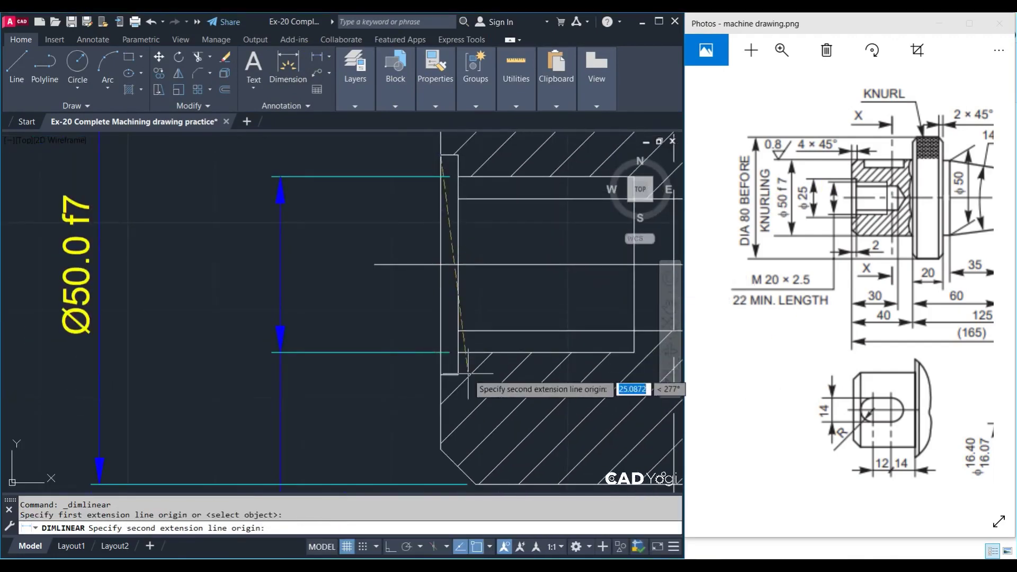
click(441, 375)
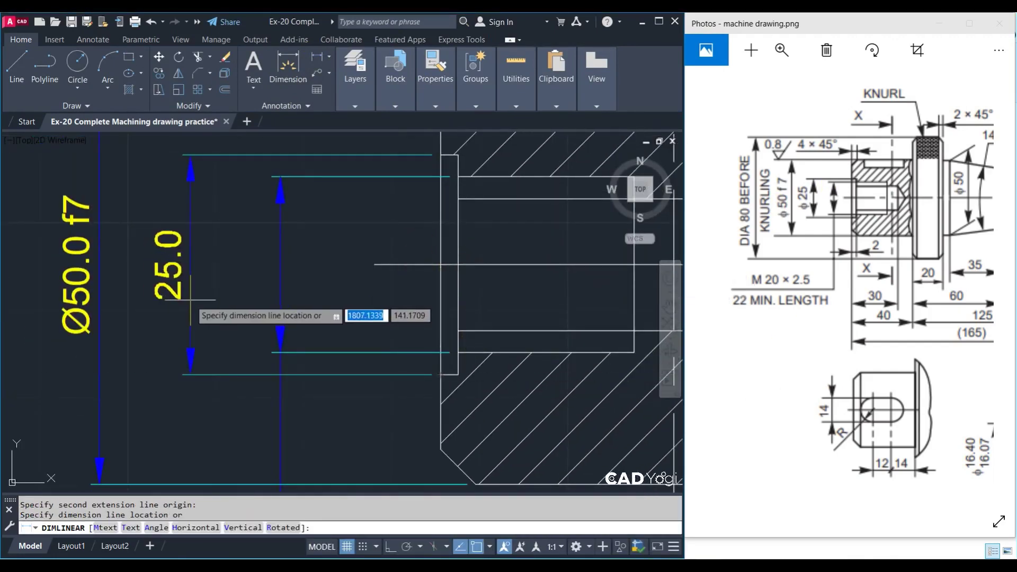
click(191, 300)
Prefix the 25.0 dimension with %%c so it reads Ø25.0
text(ed)
key(Return)
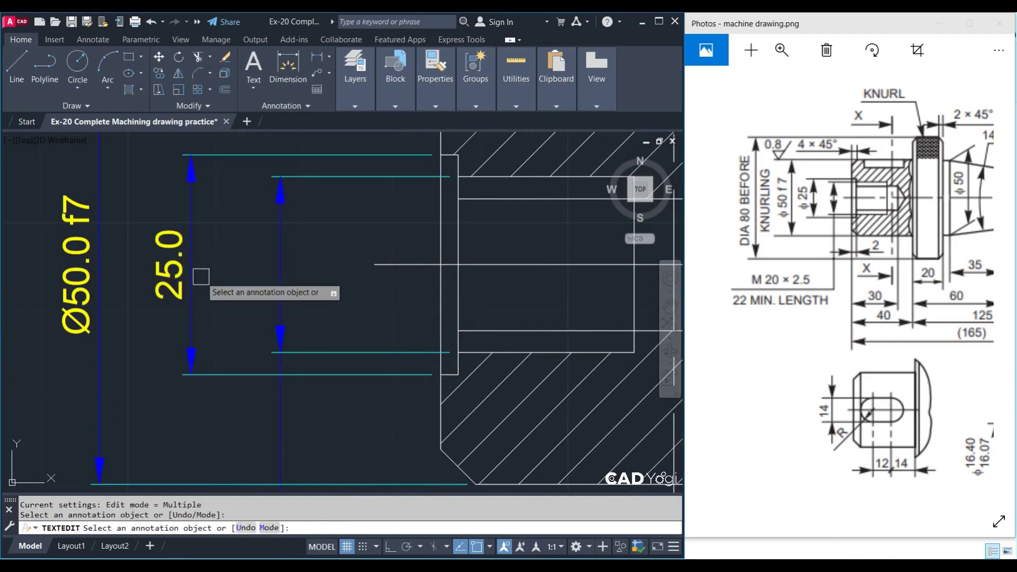
click(183, 289)
text(%%)
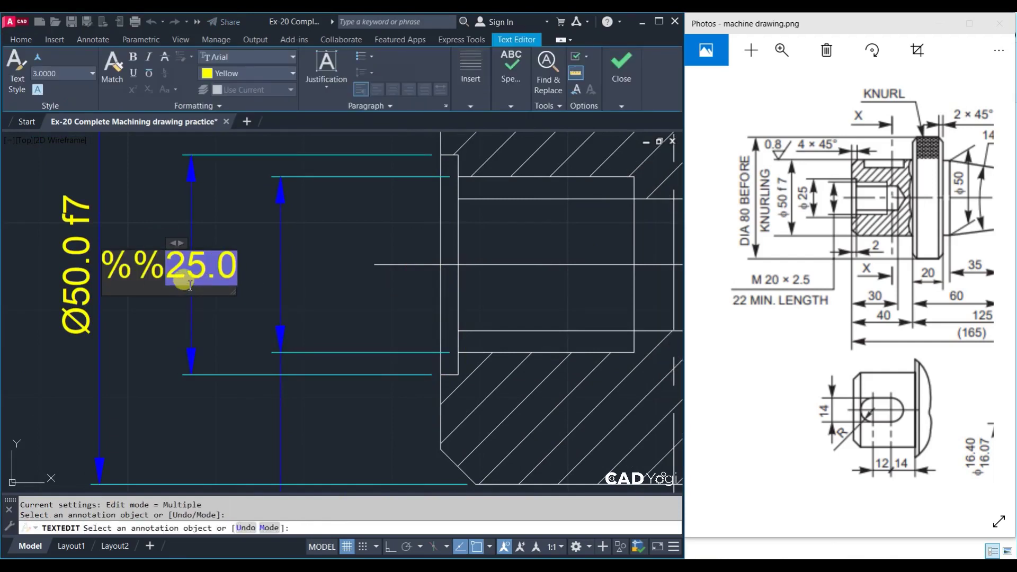
text(c)
click(227, 361)
key(Escape)
scroll(235, 303, down, 3)
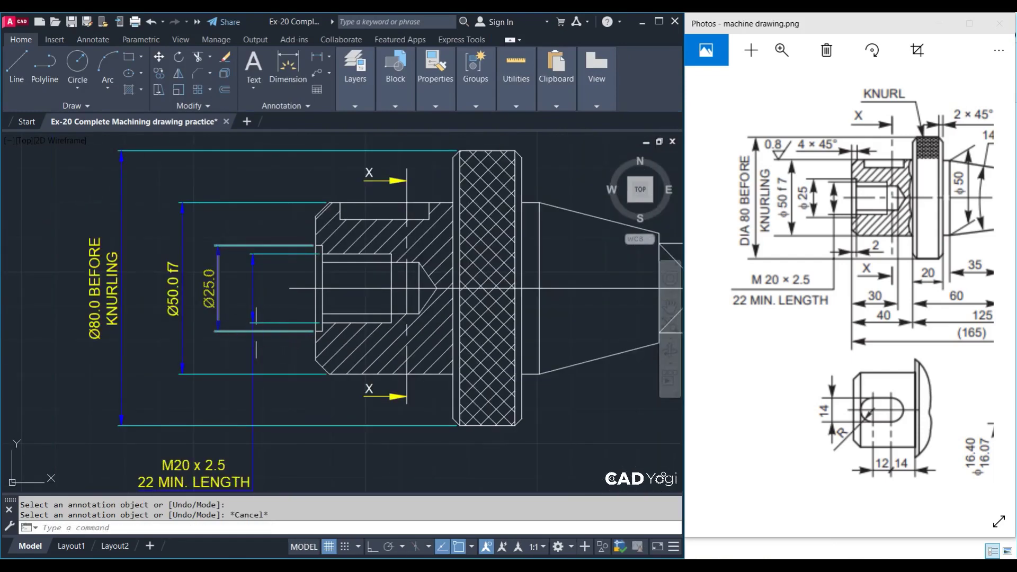
middle_drag(199, 342, 192, 368)
click(177, 269)
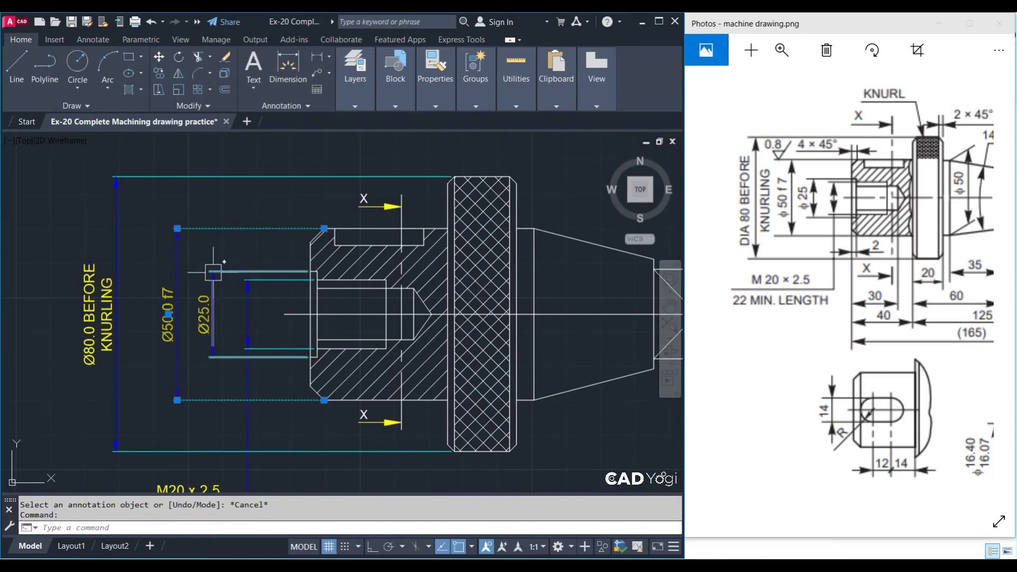
key(Escape)
Add a 4.0 linear dimension across the top-left chamfer, placed above it
click(326, 52)
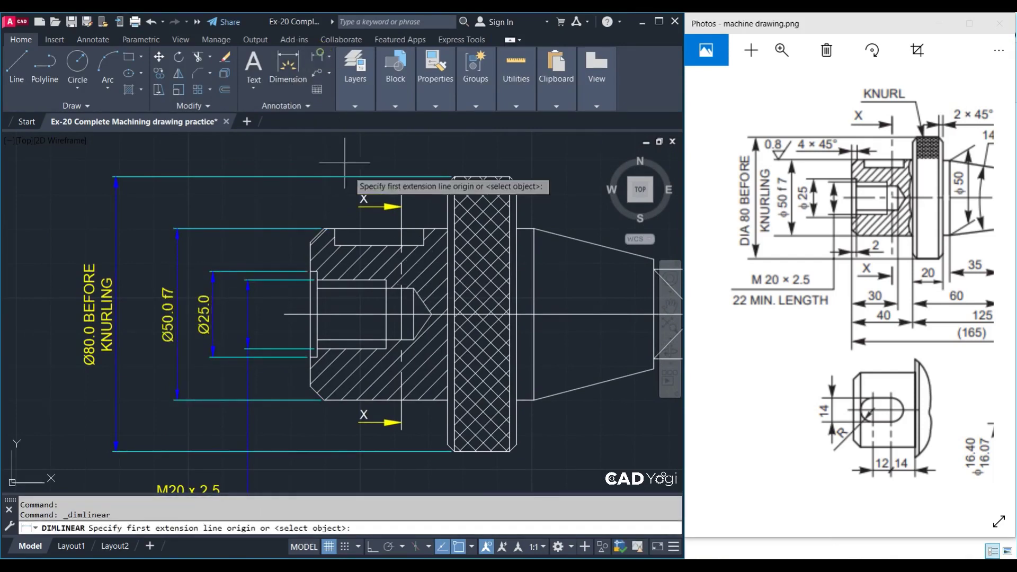
scroll(274, 214, up, 2)
click(351, 237)
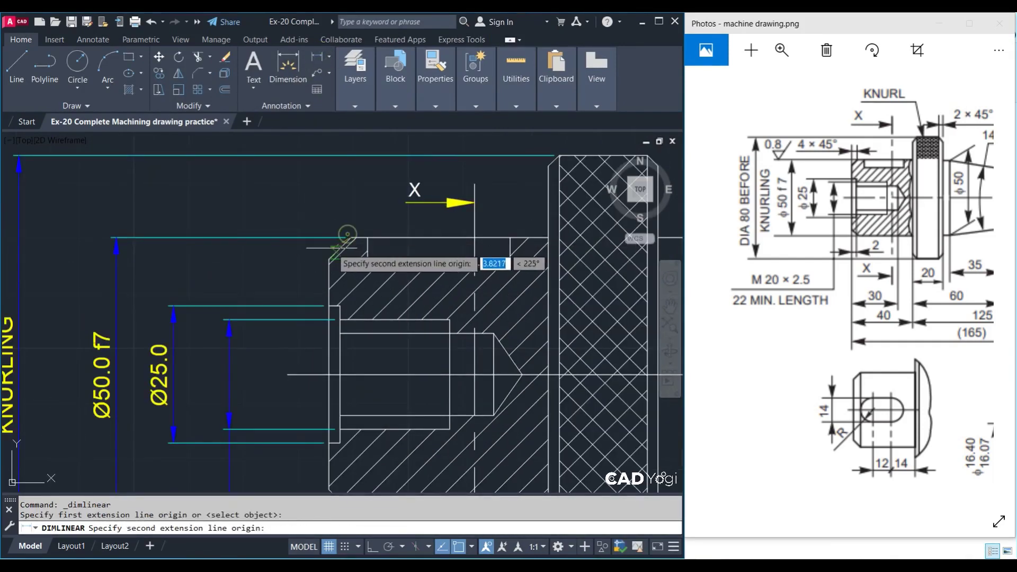
click(329, 259)
click(331, 209)
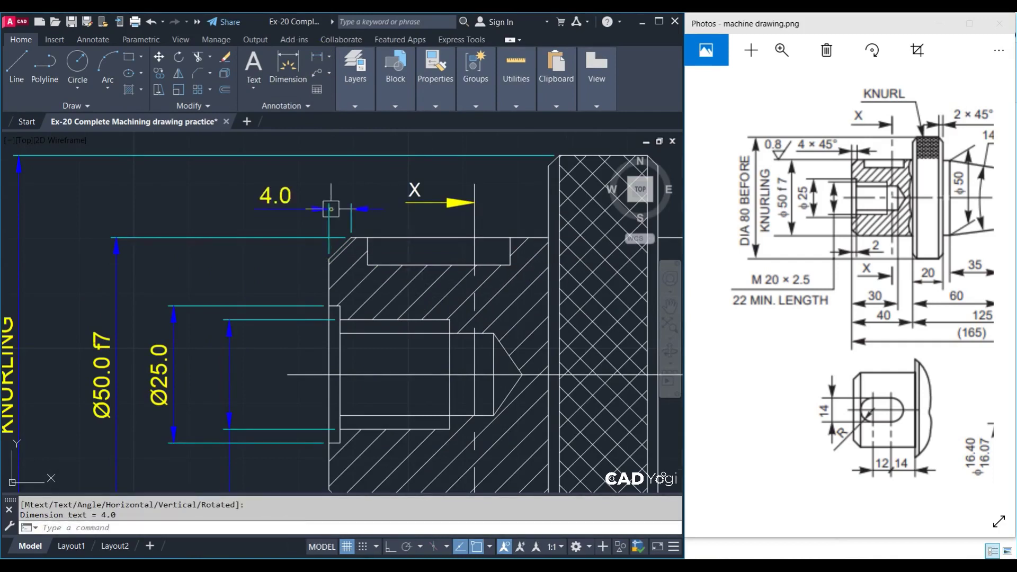
Change the chamfer dimension text to '4 x 45°' using %%d
double_click(285, 210)
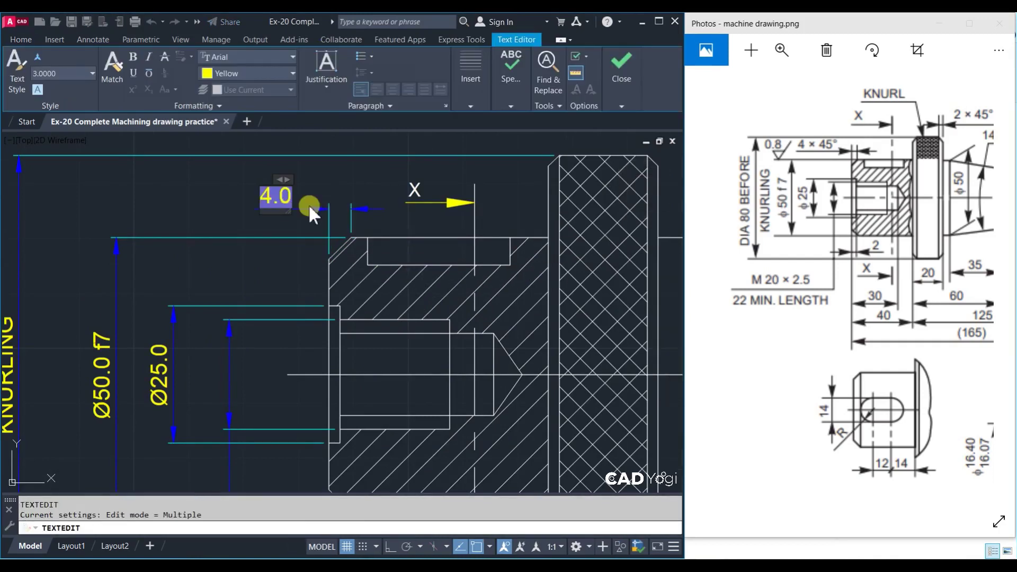
text(4 x)
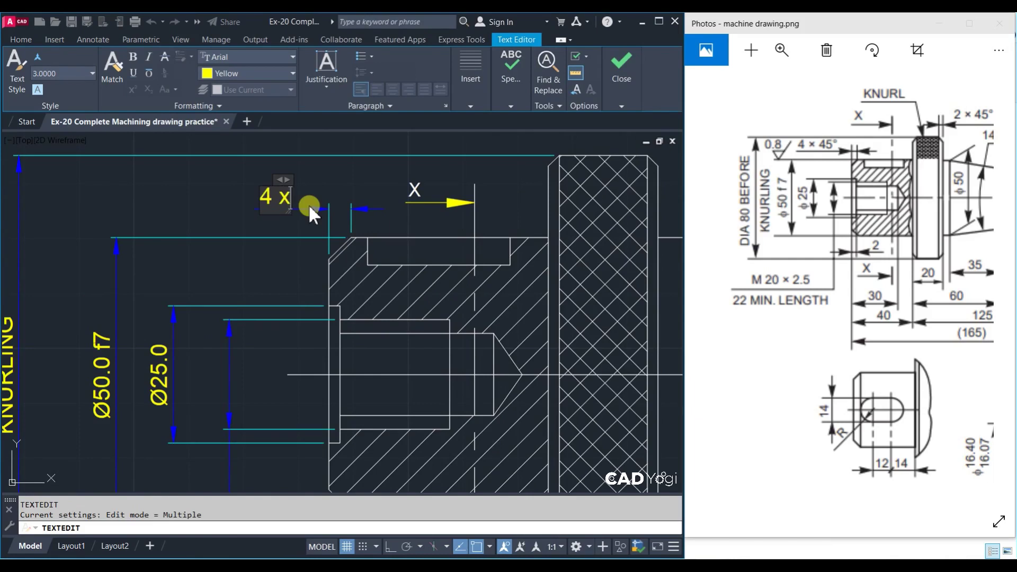
text( 45)
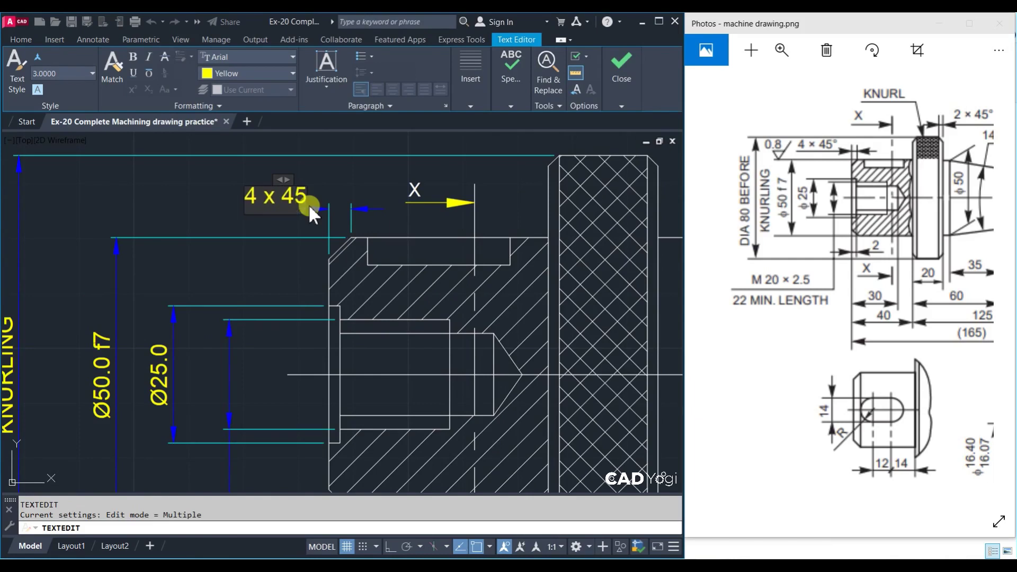
text(55)
key(BackSpace)
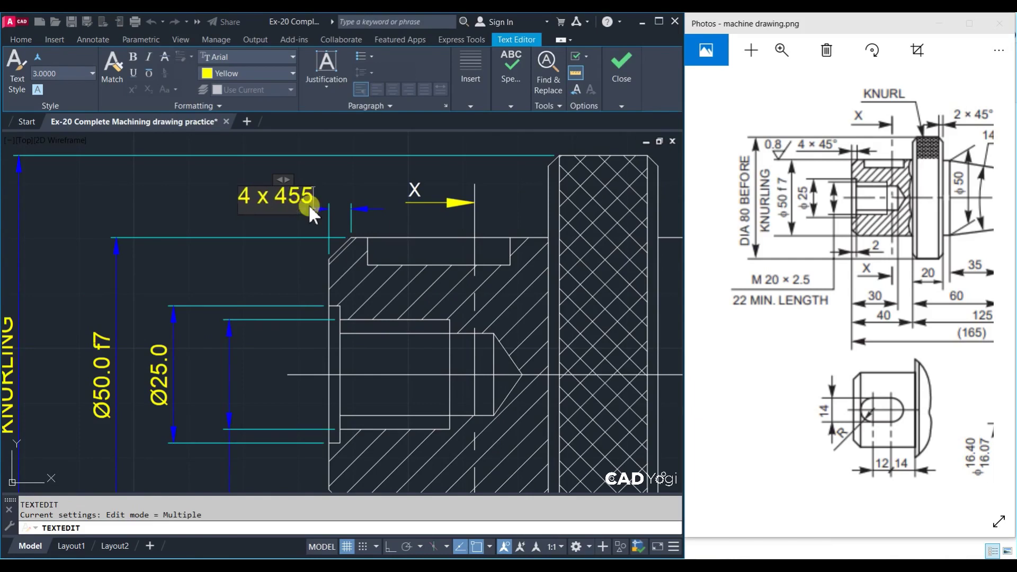
key(BackSpace)
key(BackSpace)
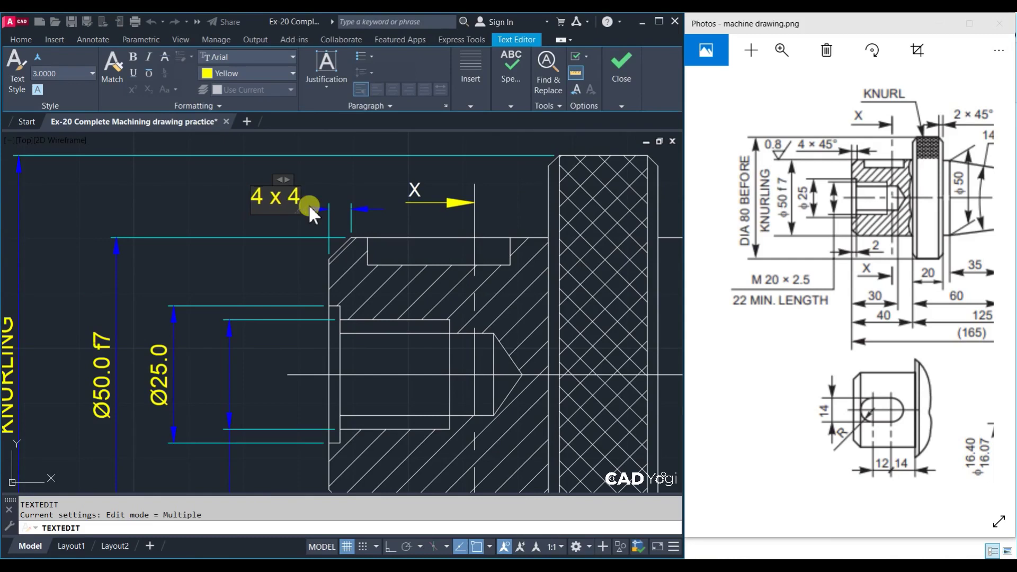
text(%%)
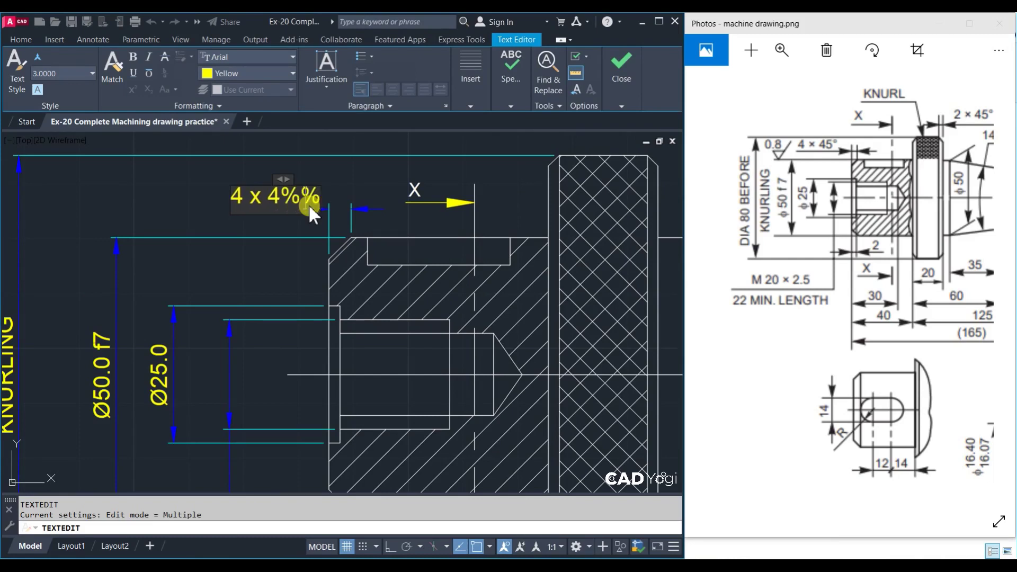
text(d)
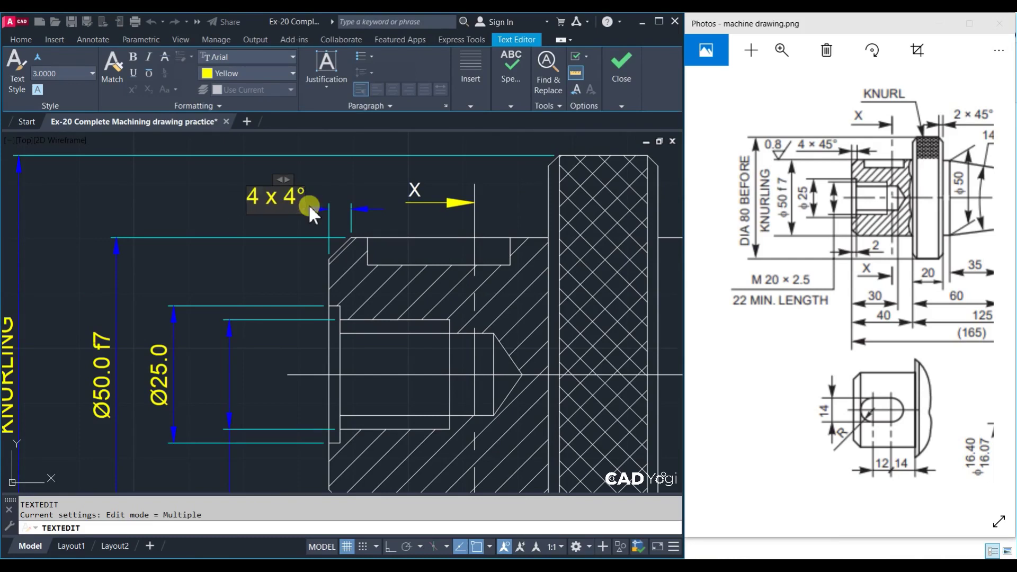
text(5)
scroll(293, 205, up, 2)
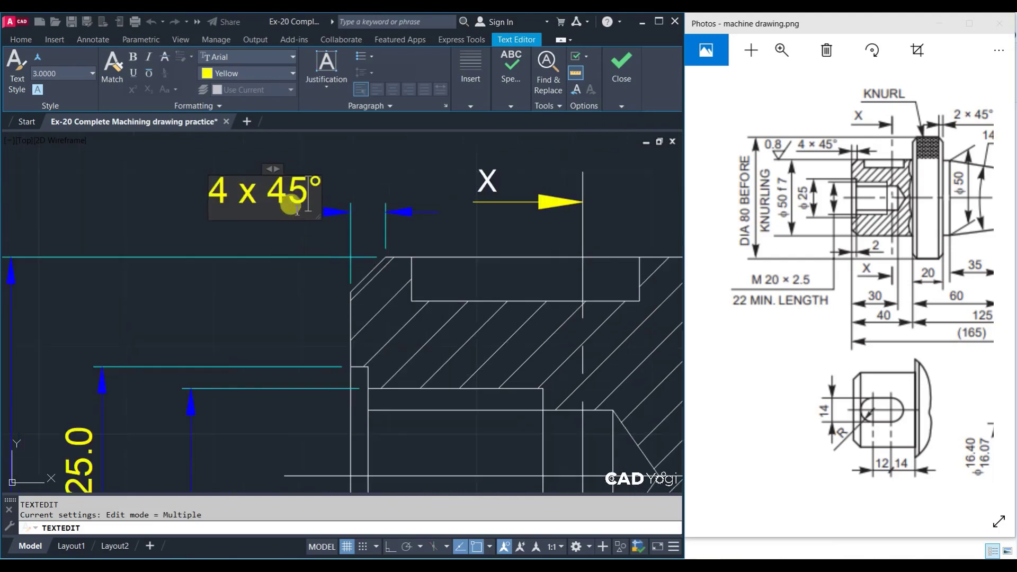
click(351, 280)
scroll(308, 210, down, 4)
right_click(363, 210)
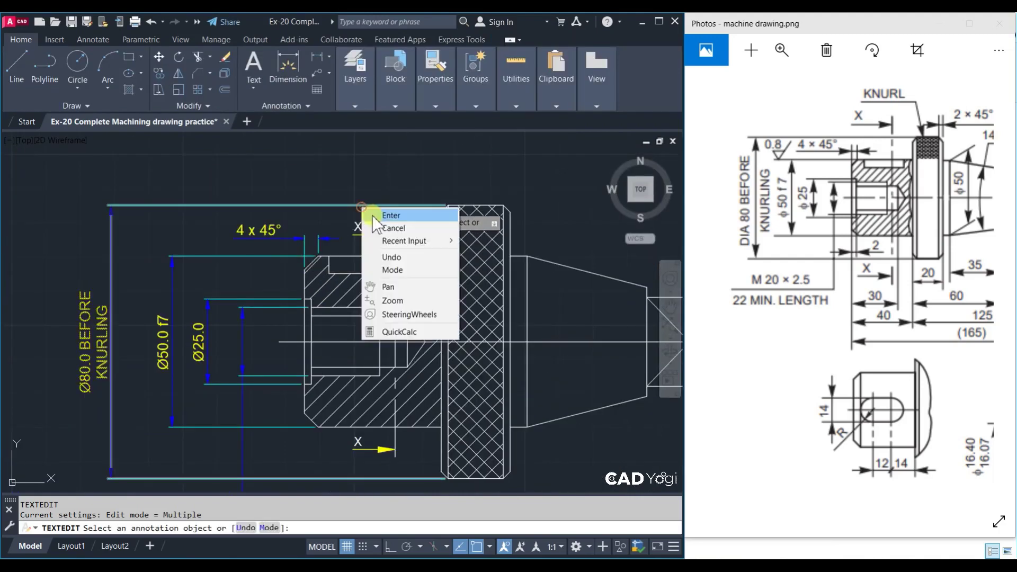
click(387, 212)
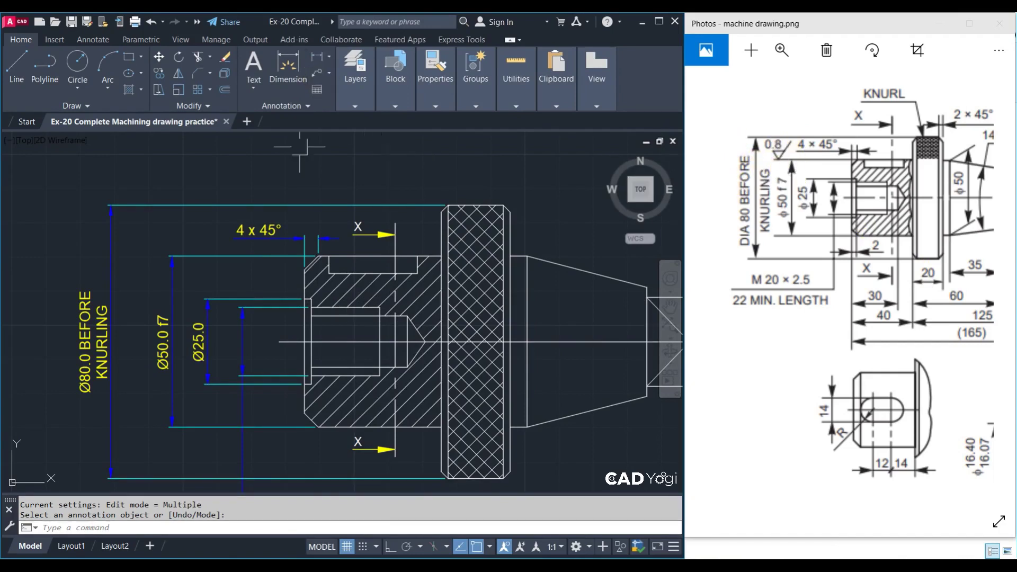
Draw a 5-unit vertical line with ortho on, in empty space above the part
key(Escape)
text(L)
key(Return)
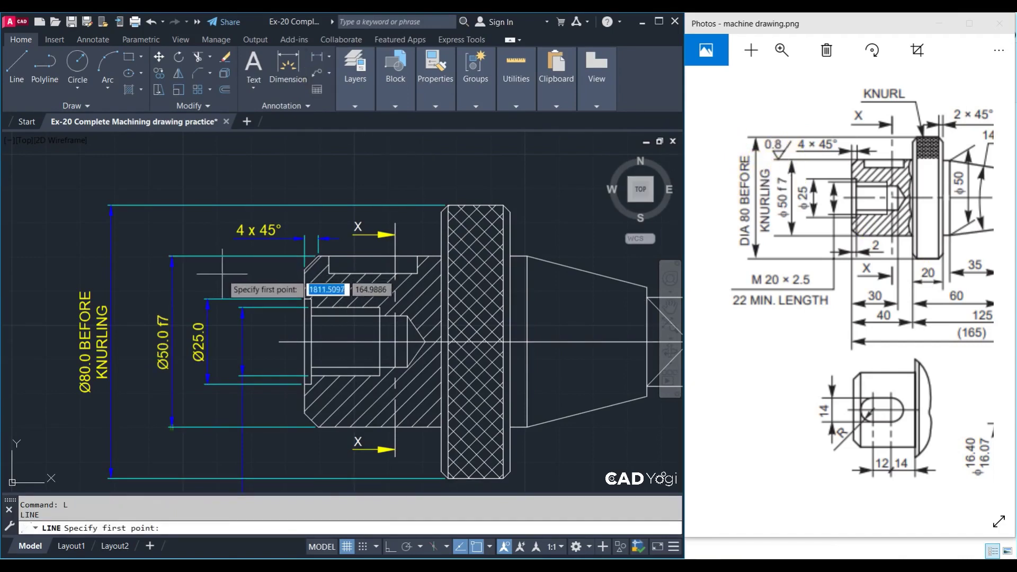
middle_drag(203, 236, 191, 281)
scroll(195, 223, up, 5)
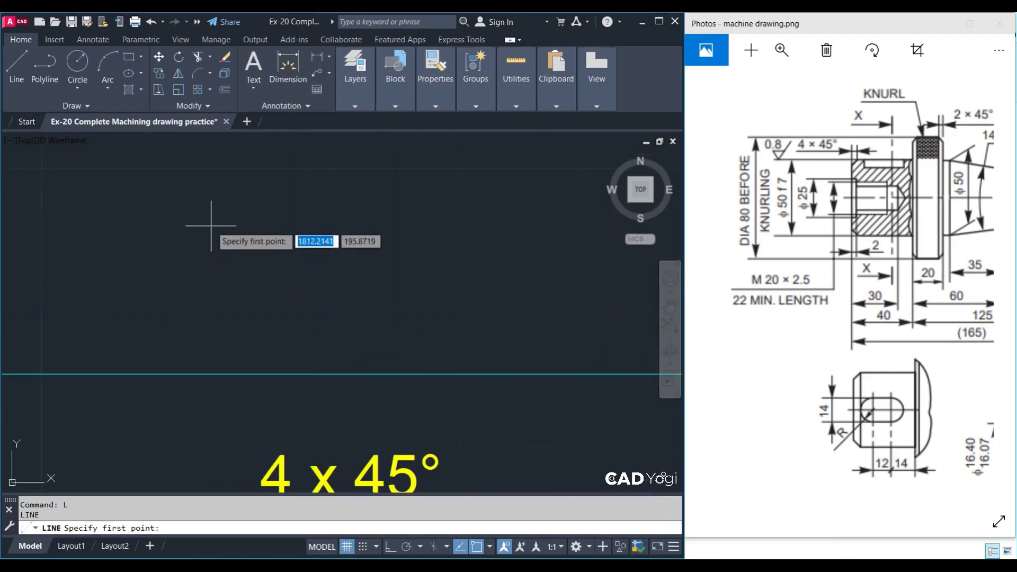
click(230, 273)
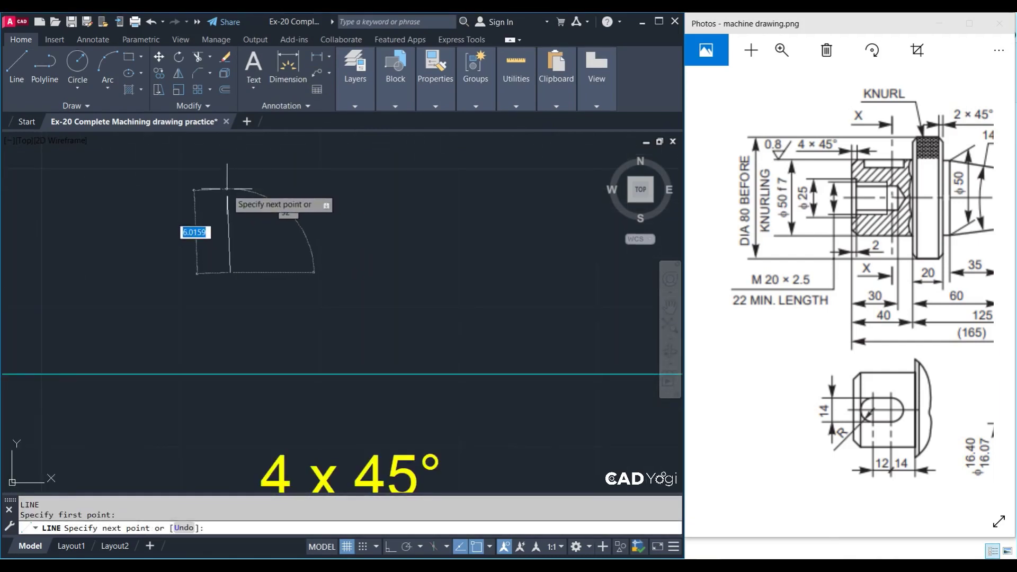
key(F8)
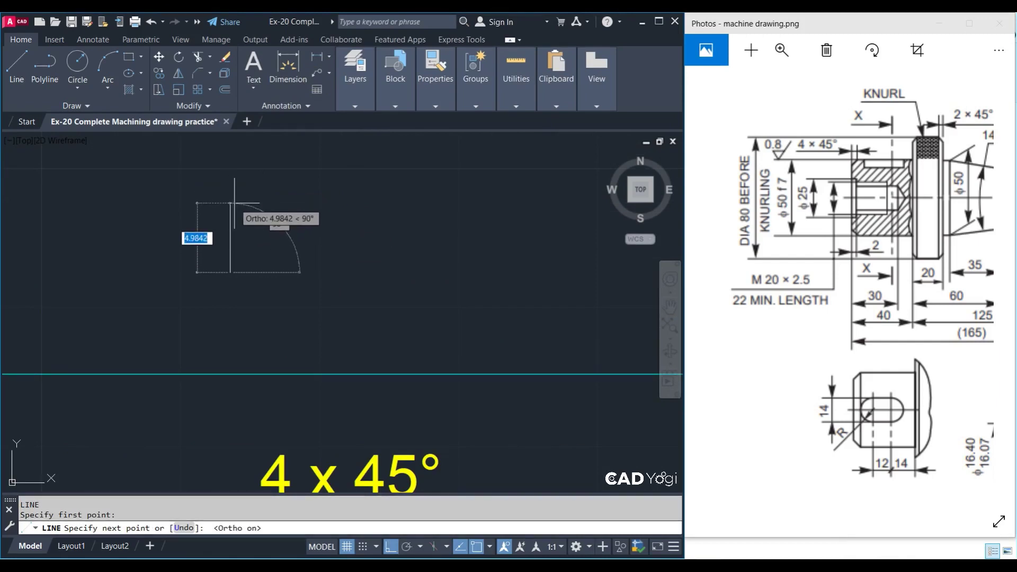
text(5)
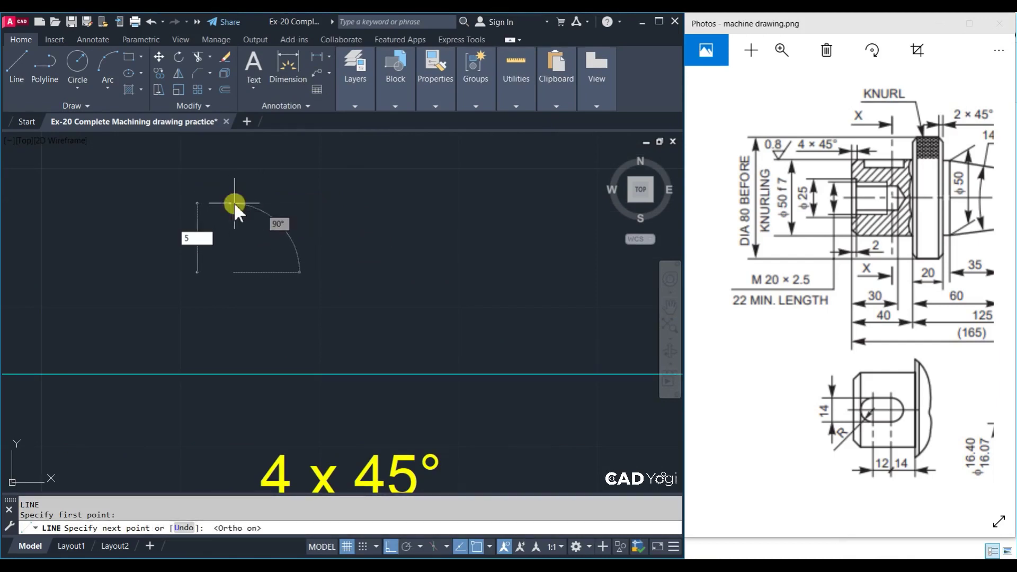
key(Return)
key(Escape)
Rotate the line 60° about its lower end, then undo the rotation
click(312, 272)
click(179, 242)
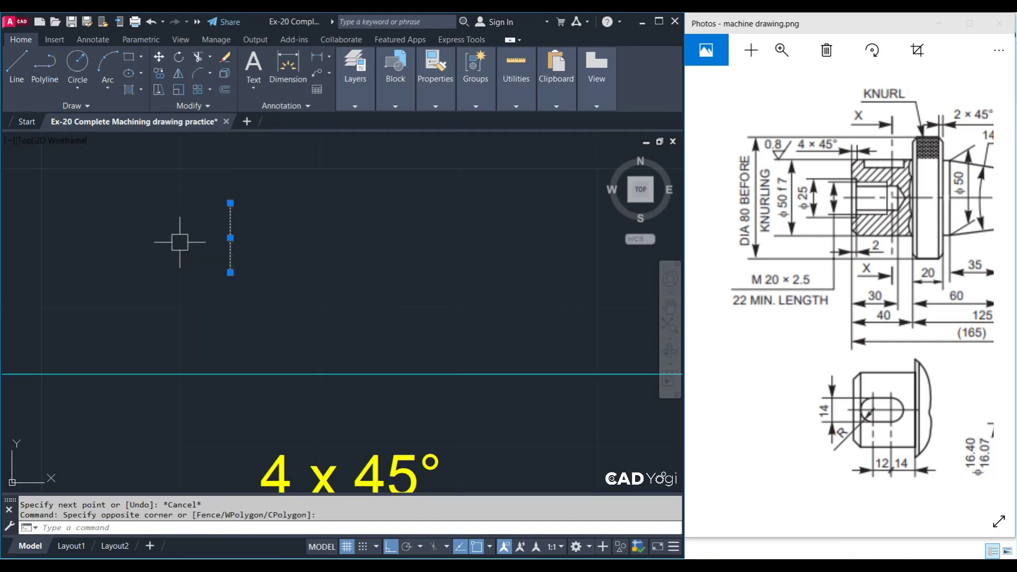
text(ro)
key(Return)
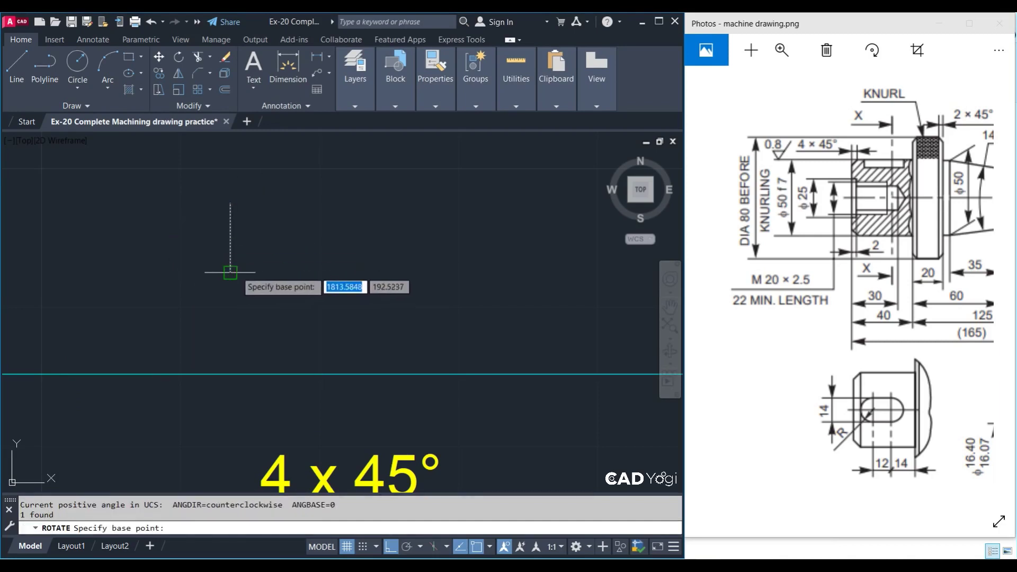
click(230, 272)
text(60)
key(Return)
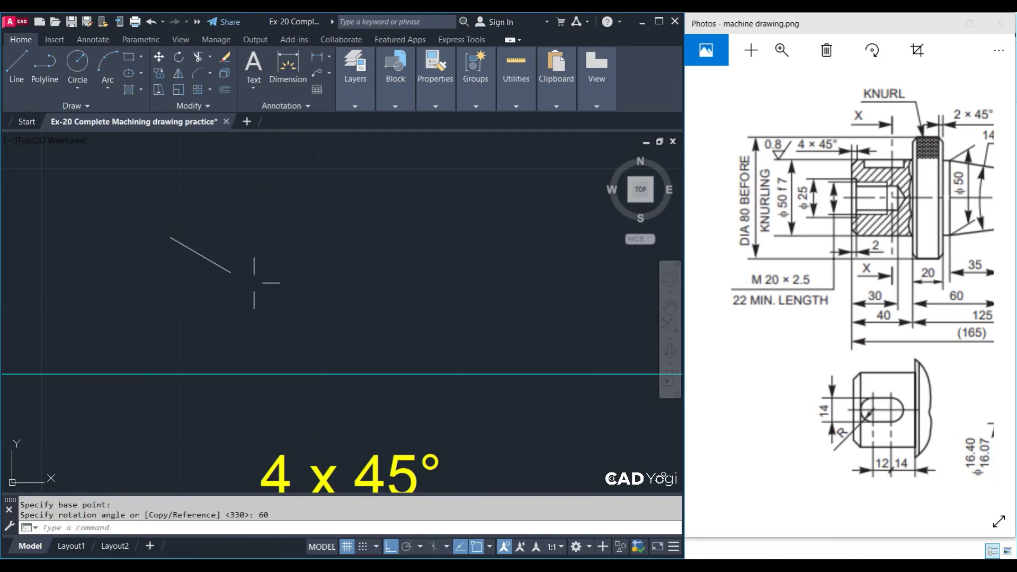
key(ctrl+z)
Rotate the vertical line 30° about its lower end instead
click(299, 316)
click(110, 203)
text(ro)
key(Return)
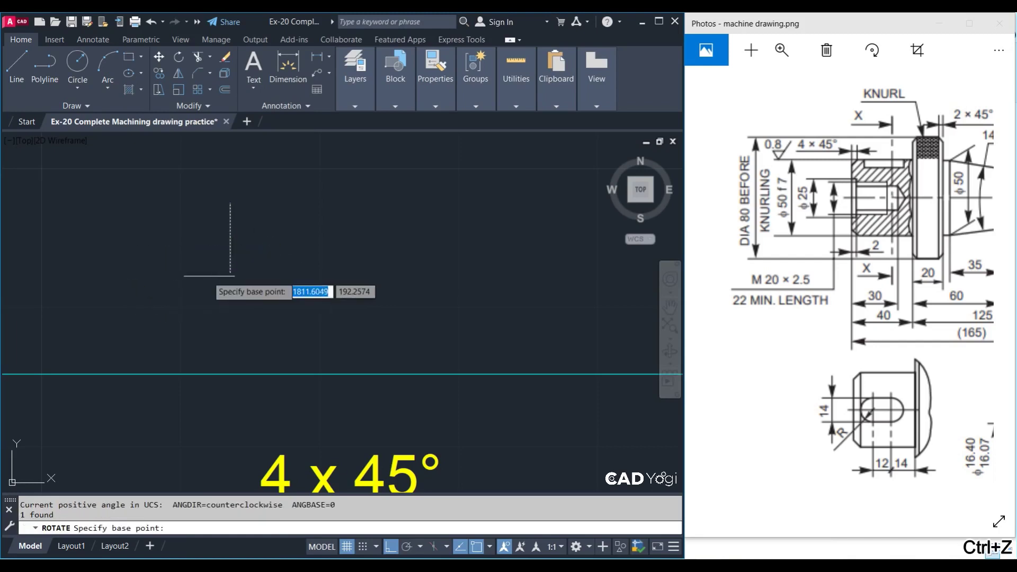
click(231, 273)
text(30)
key(Return)
Mirror the slanted line about a vertical axis to form a V
click(249, 212)
click(214, 286)
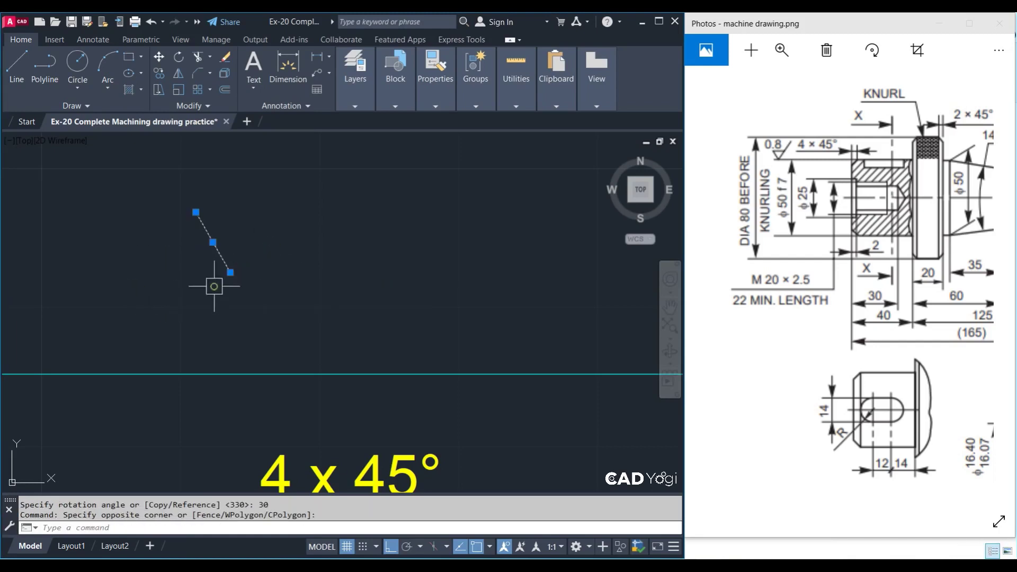
text(mi)
key(Return)
click(230, 272)
click(249, 252)
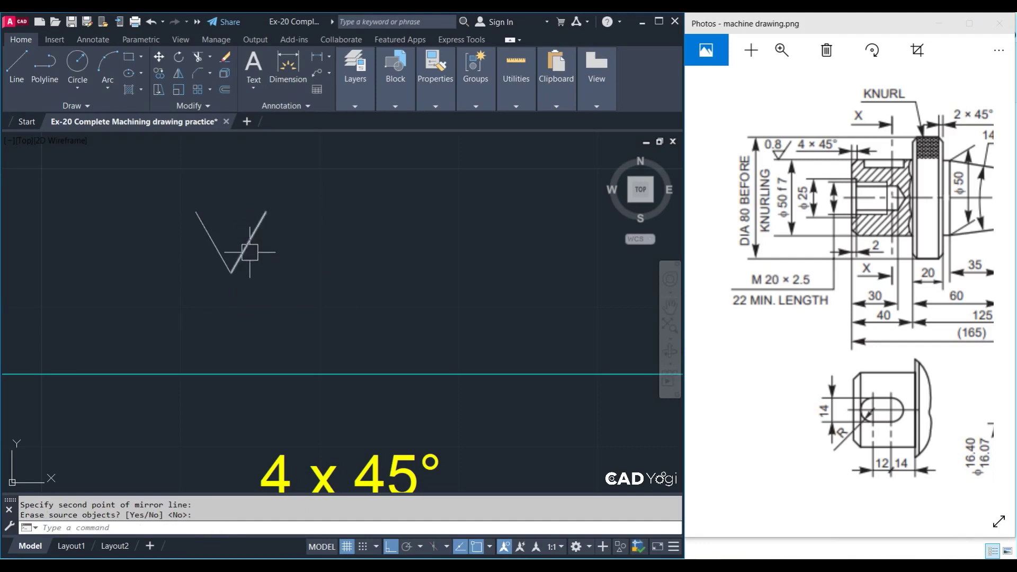
key(Return)
Close the triangle with a horizontal line across the top of the V
text(l)
key(Return)
click(196, 212)
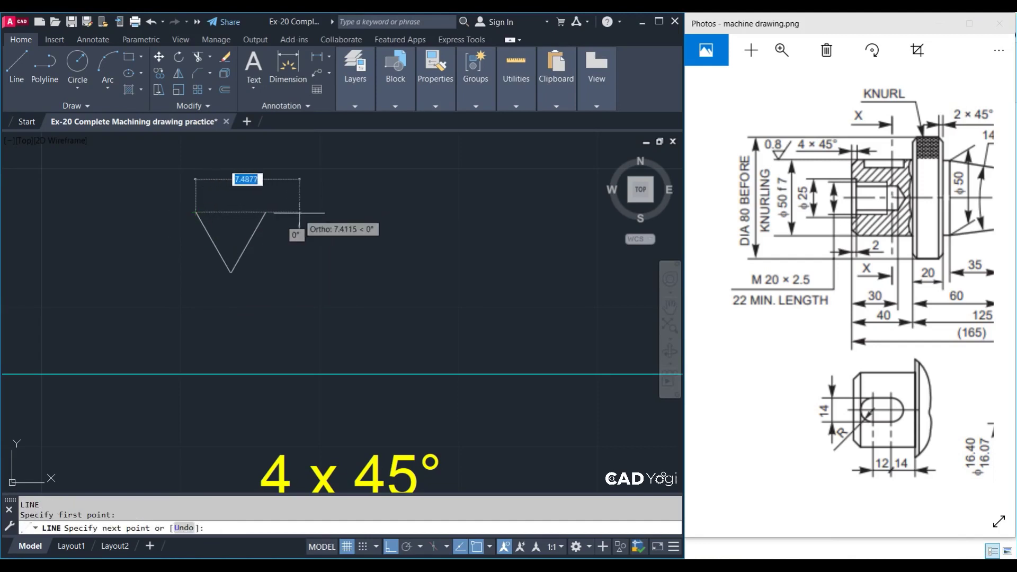
click(267, 212)
key(Escape)
Add a horizontal line above the triangle and extend the right edge up to it
middle_drag(359, 209, 352, 238)
text(l)
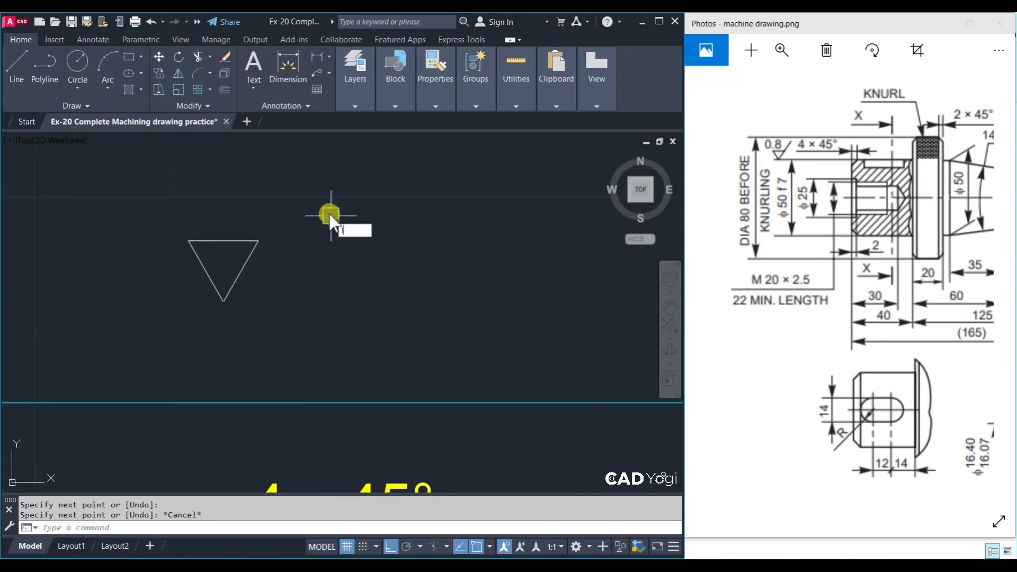
key(Return)
click(264, 193)
click(331, 193)
key(Escape)
text(e)
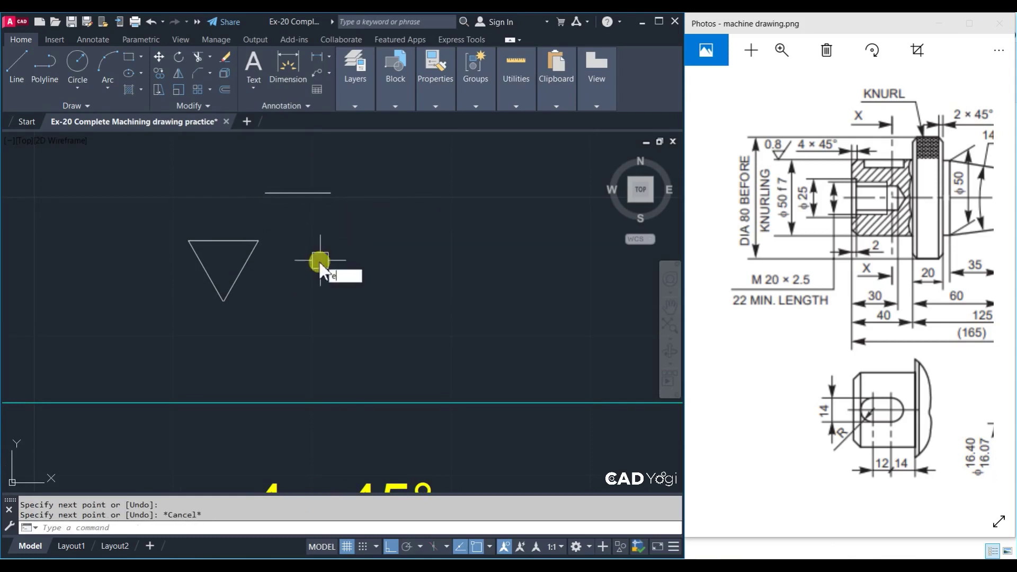
key(Return)
key(Return)
click(251, 253)
key(Escape)
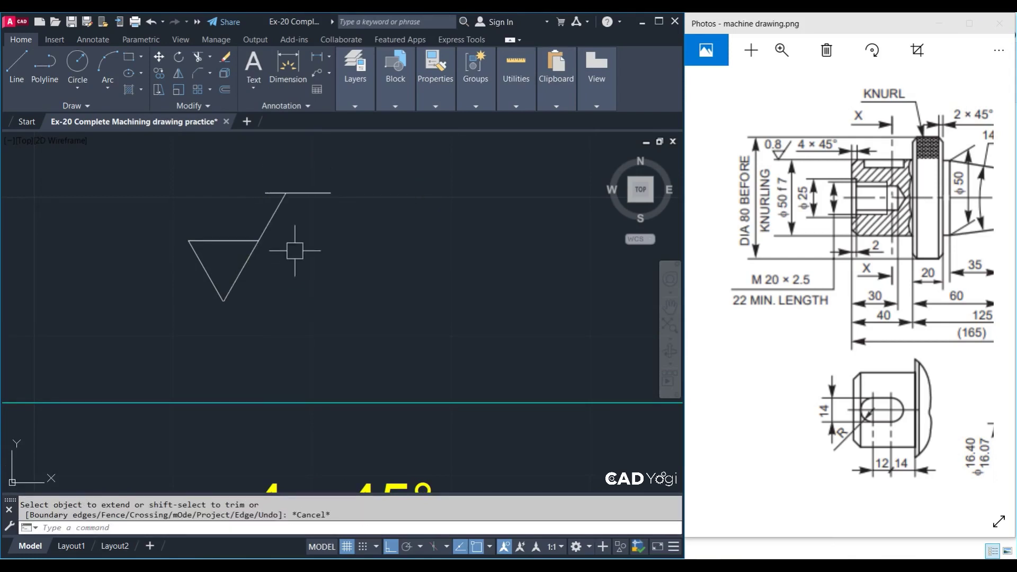
text(tr)
key(Return)
Move the finish symbol by its bottom tip onto the Ø25 bore line
key(Escape)
click(300, 193)
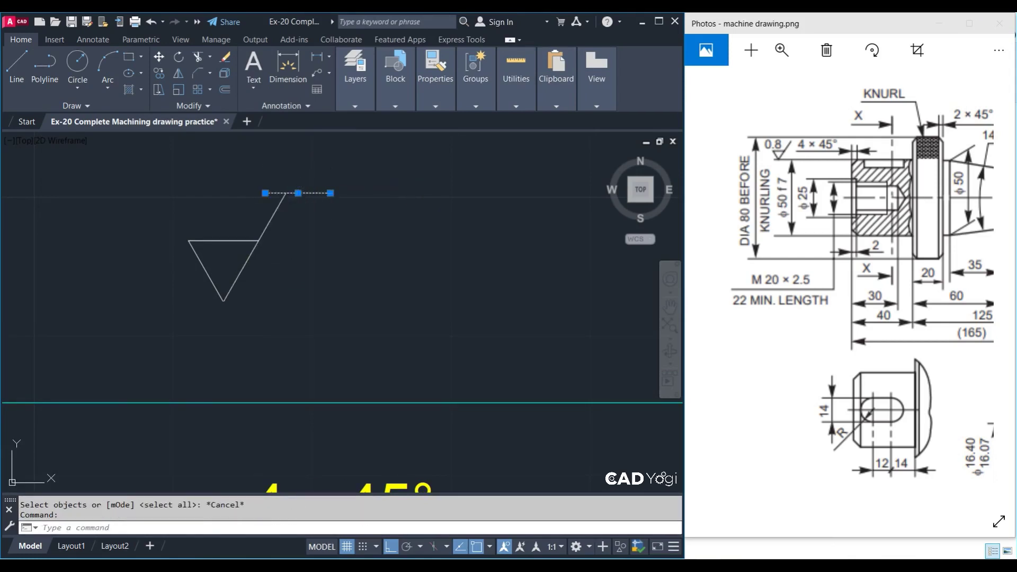
key(Escape)
scroll(344, 291, down, 5)
click(370, 318)
click(273, 244)
text(m)
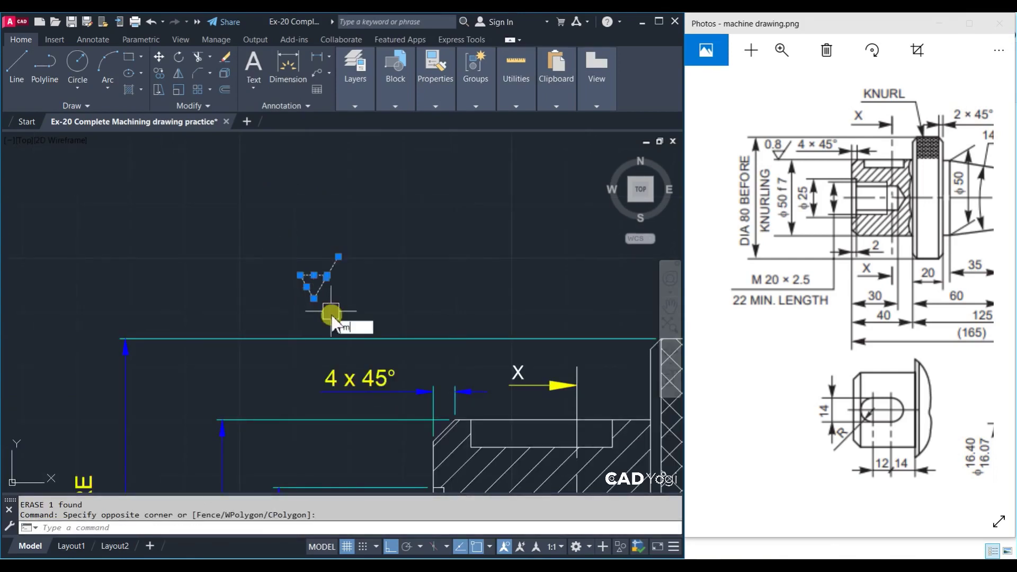
key(Return)
click(314, 298)
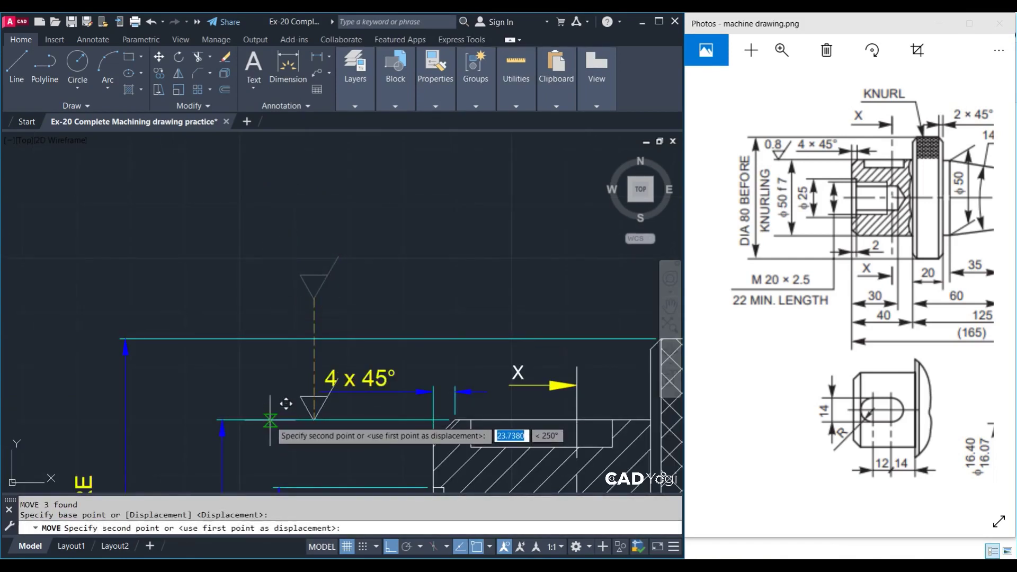
middle_drag(286, 404, 329, 272)
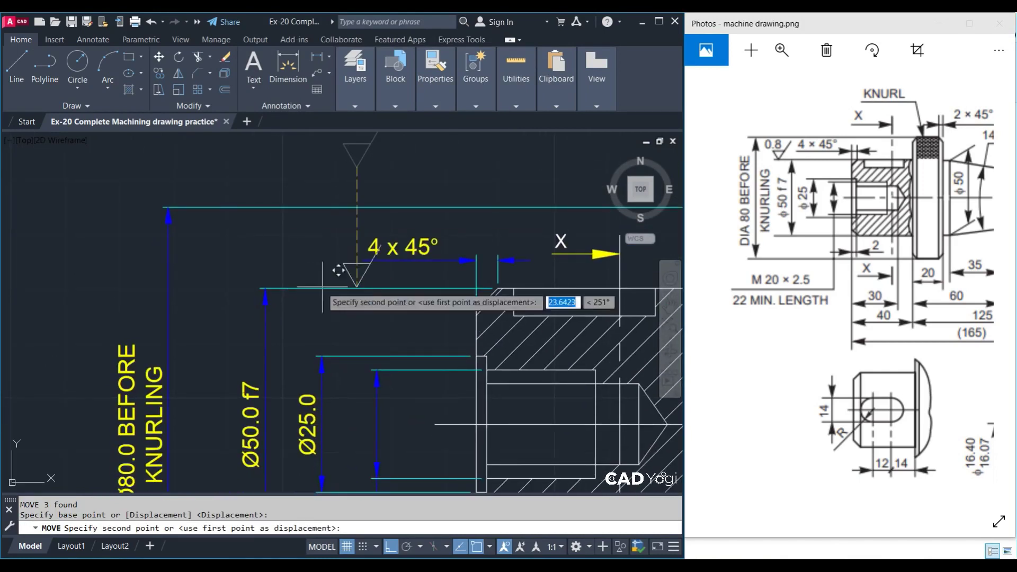
click(322, 356)
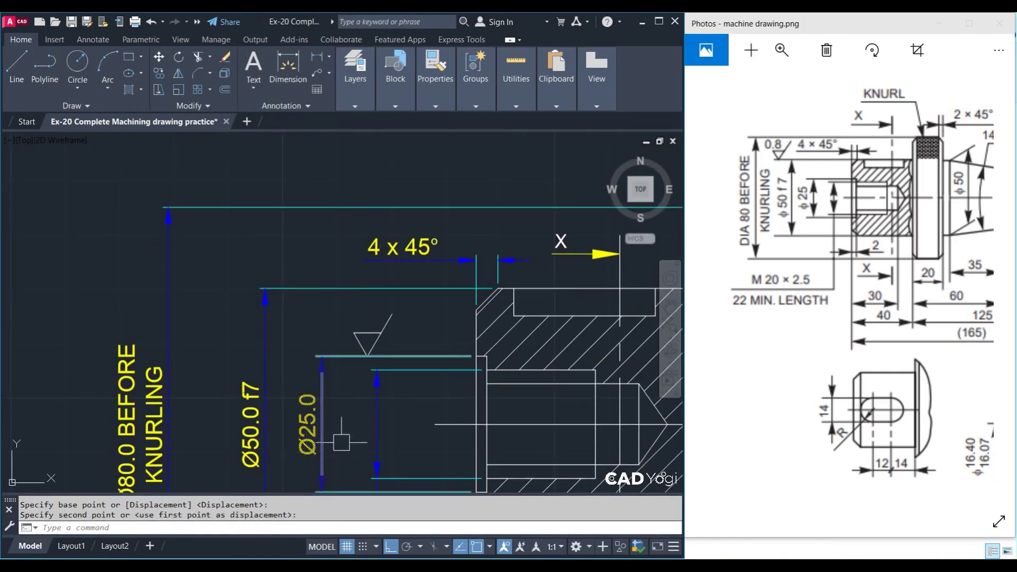
key(Escape)
Create a text box with the roughness value 0.8
text(t)
key(Return)
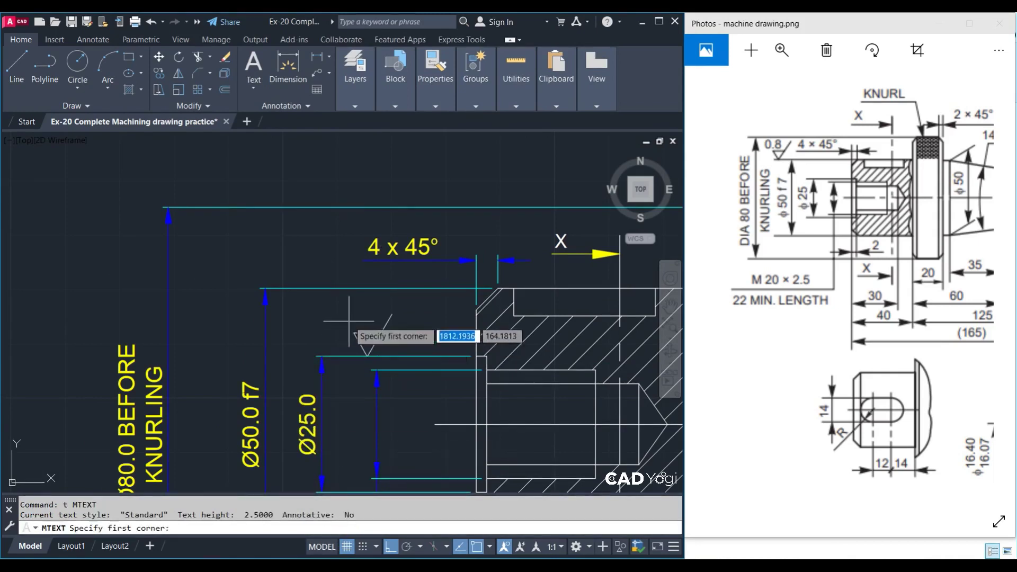
scroll(342, 315, up, 2)
click(345, 317)
click(390, 318)
text(0.8)
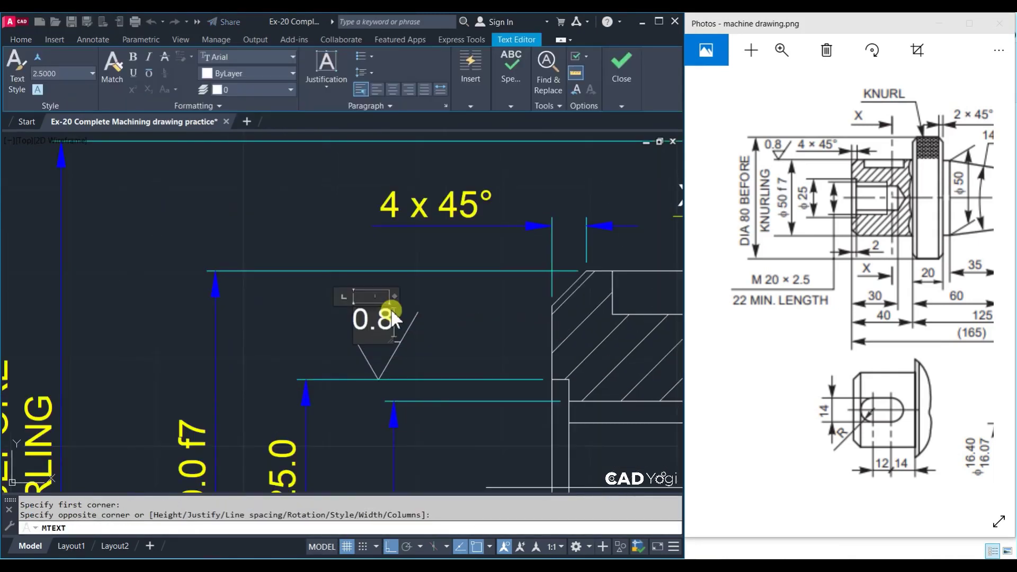
click(450, 343)
Move the 0.8 text to sit above the triangle
click(376, 318)
text(m)
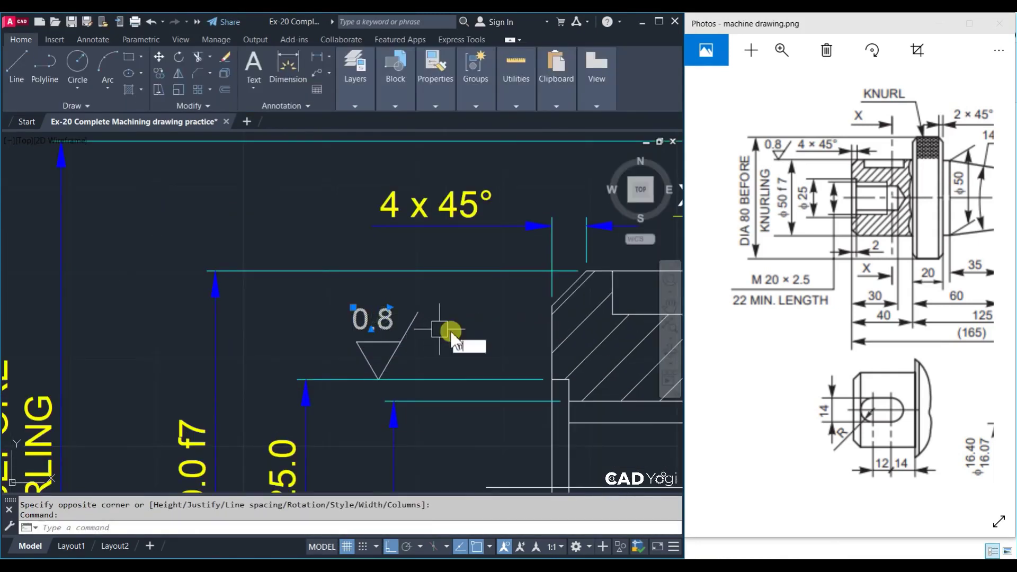
key(Return)
click(446, 320)
scroll(449, 321, down, 4)
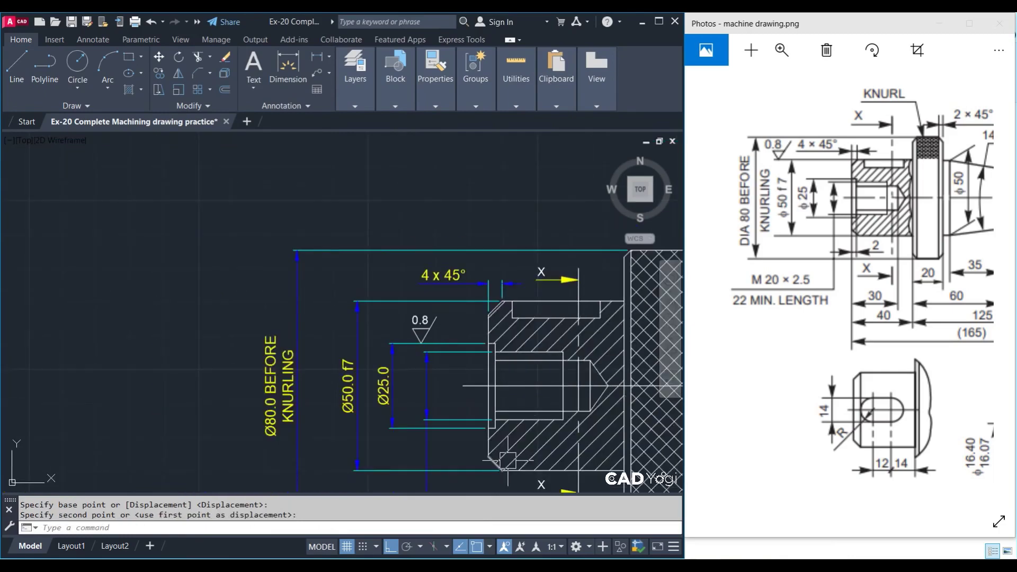
scroll(371, 254, up, 2)
click(360, 246)
Select the whole 0.8 symbol for a move, cancel it, and pan to the M20 x 2.5 note
click(443, 332)
scroll(442, 331, up, 2)
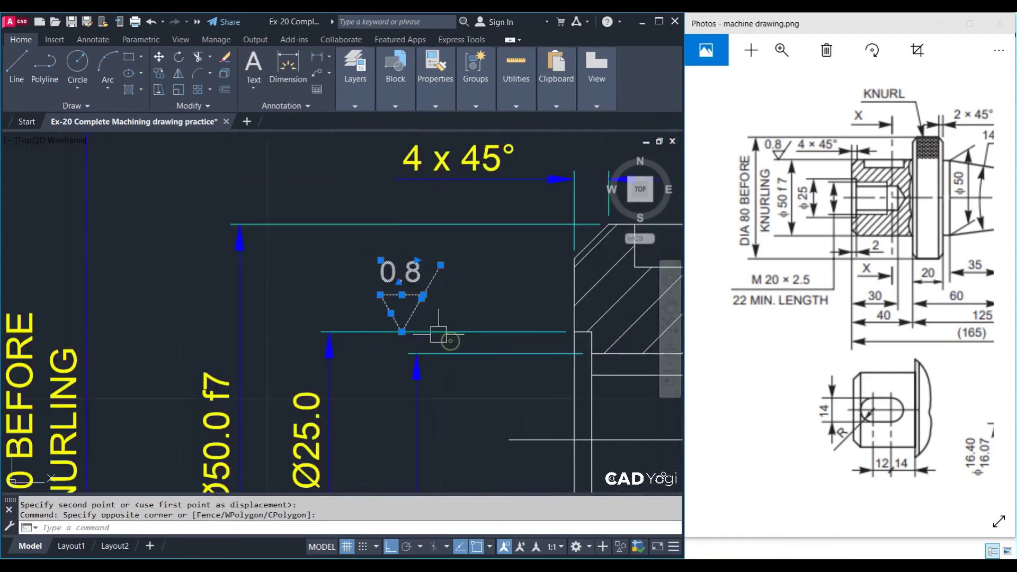
scroll(471, 289, up, 1)
text(m)
key(Return)
click(439, 274)
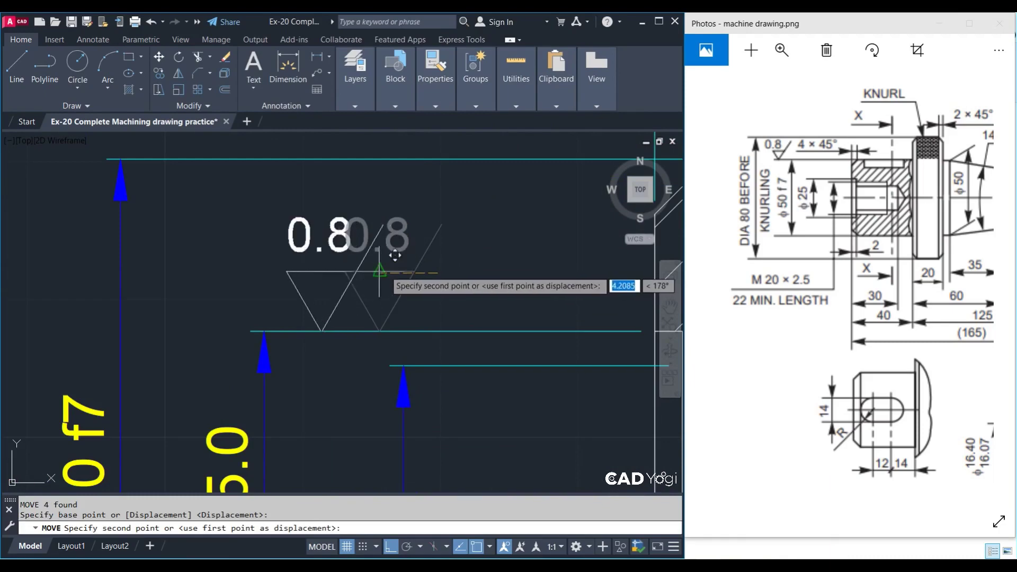
key(Escape)
scroll(381, 272, down, 2)
scroll(381, 273, down, 2)
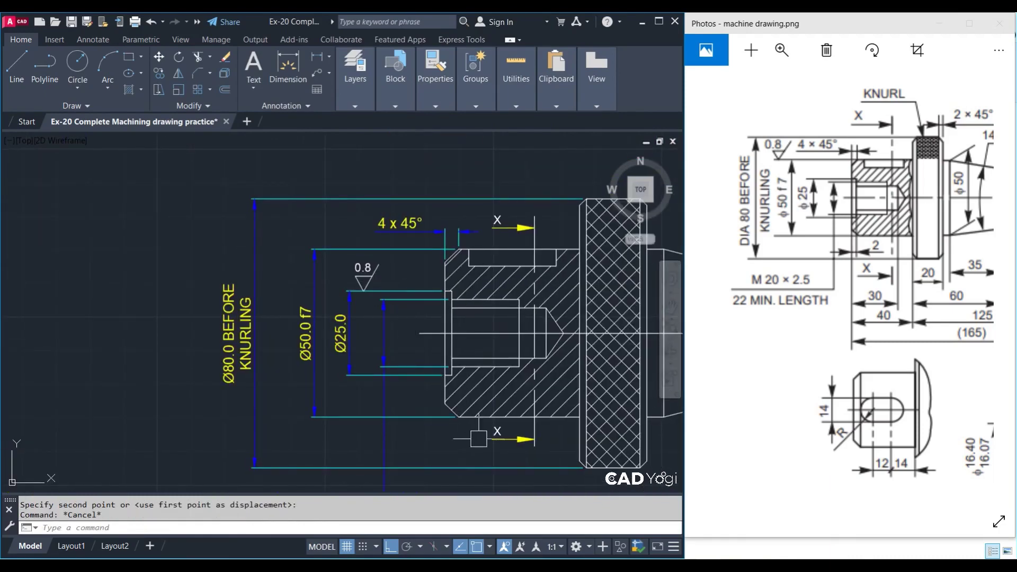
middle_drag(483, 440, 416, 425)
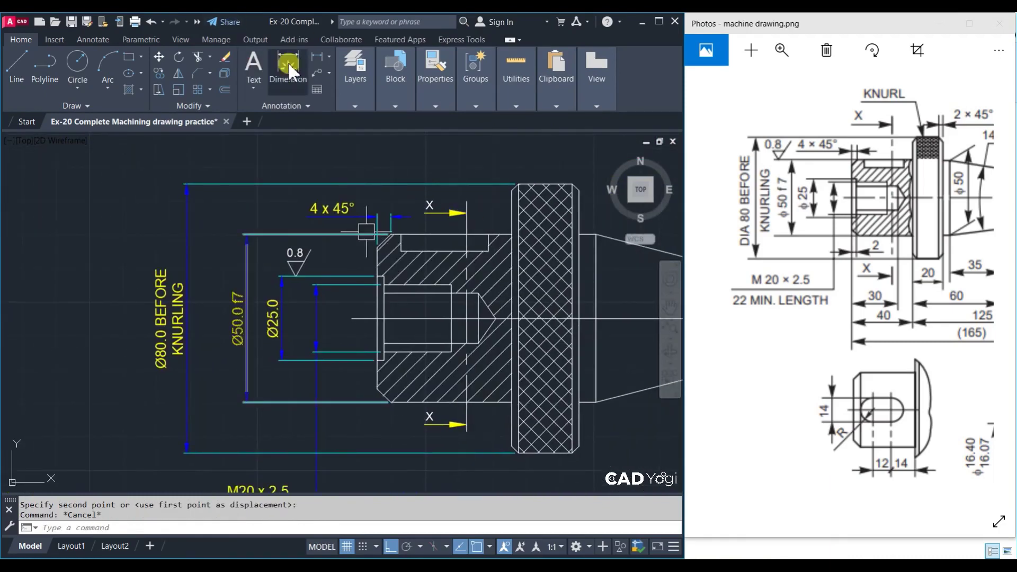
Add the 2.0 linear dimension for the undercut below the bore
click(315, 57)
scroll(437, 424, up, 4)
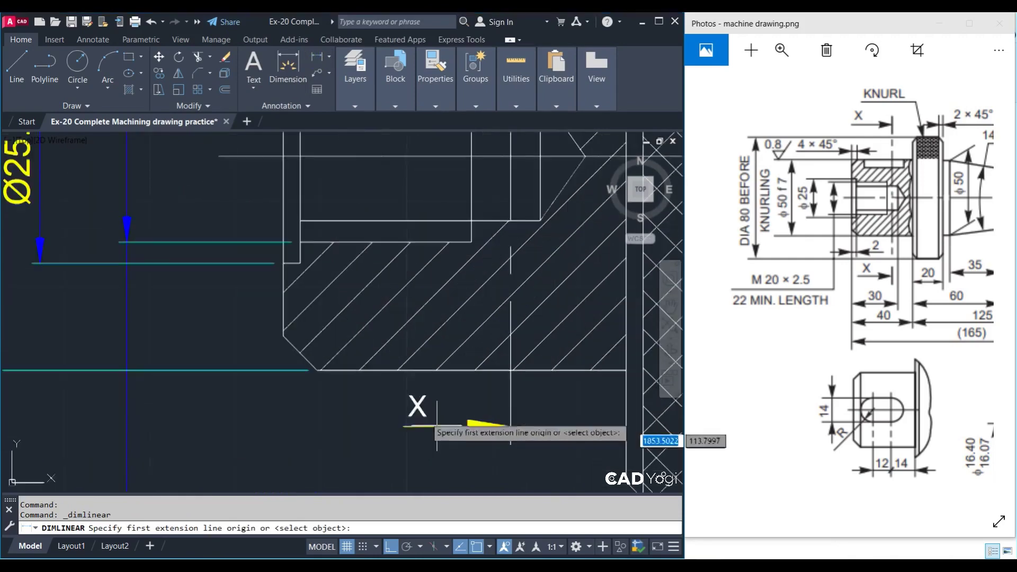
click(300, 264)
click(284, 333)
middle_drag(306, 351, 356, 213)
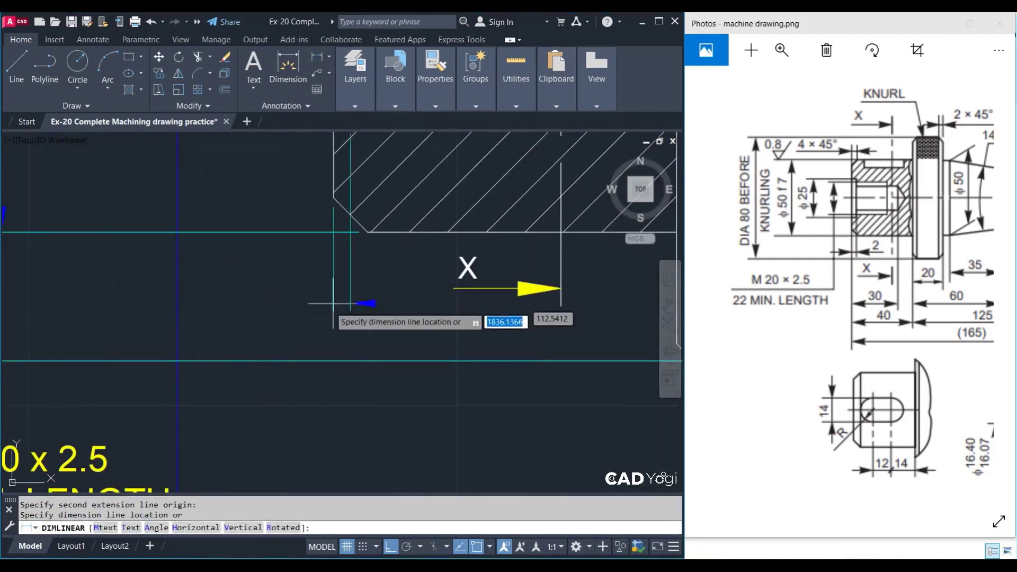
click(339, 310)
scroll(527, 345, down, 2)
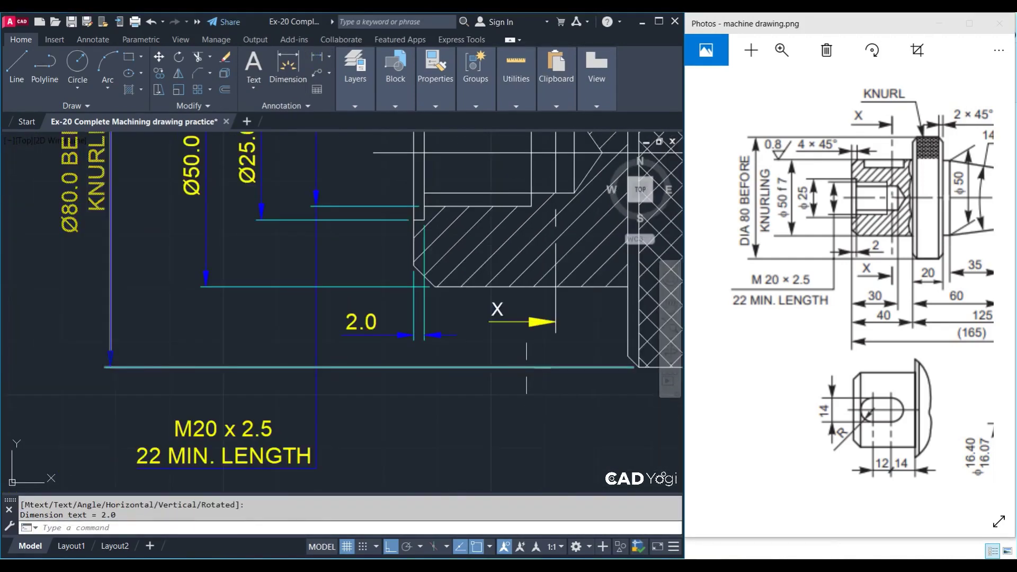
mouse_move(548, 355)
middle_down()
mouse_move(466, 385)
mouse_move(438, 424)
mouse_move(479, 395)
mouse_move(420, 340)
mouse_move(357, 321)
middle_up()
scroll(420, 340, down, 4)
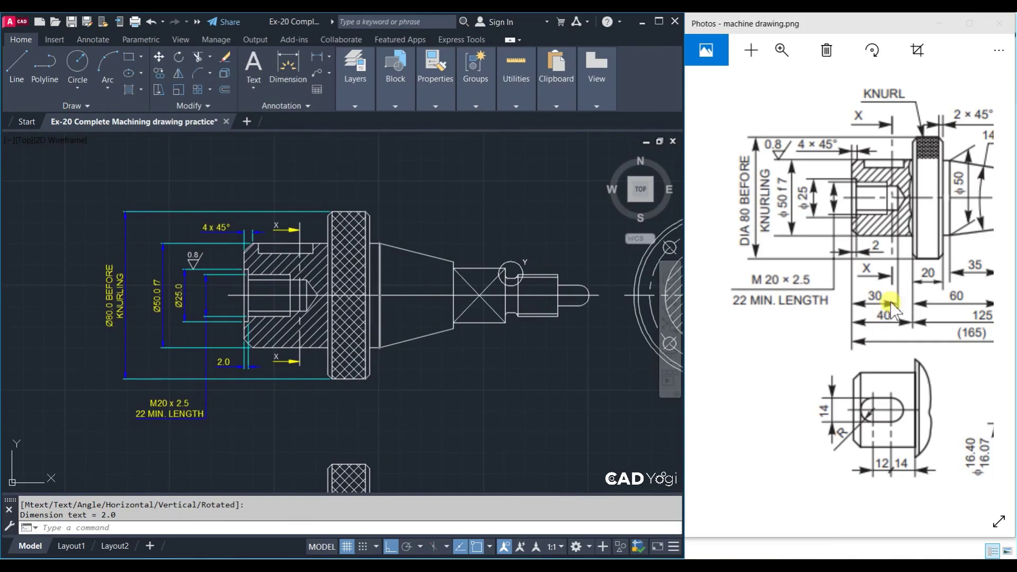
drag(886, 305, 816, 306)
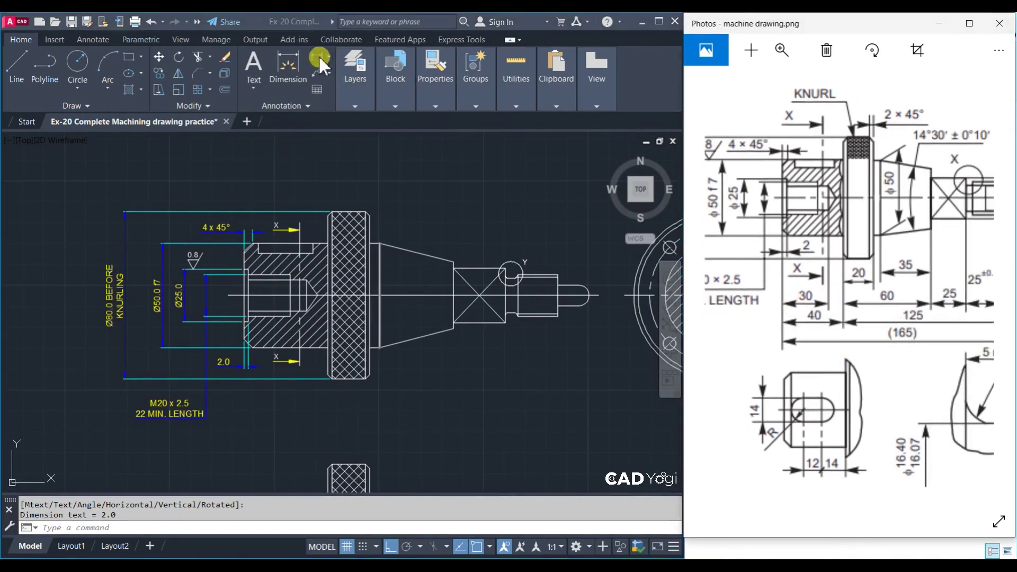
Dimension the knurl corner chamfer above the knurl and change its text to 2 x 45°
click(318, 62)
scroll(398, 196, up, 4)
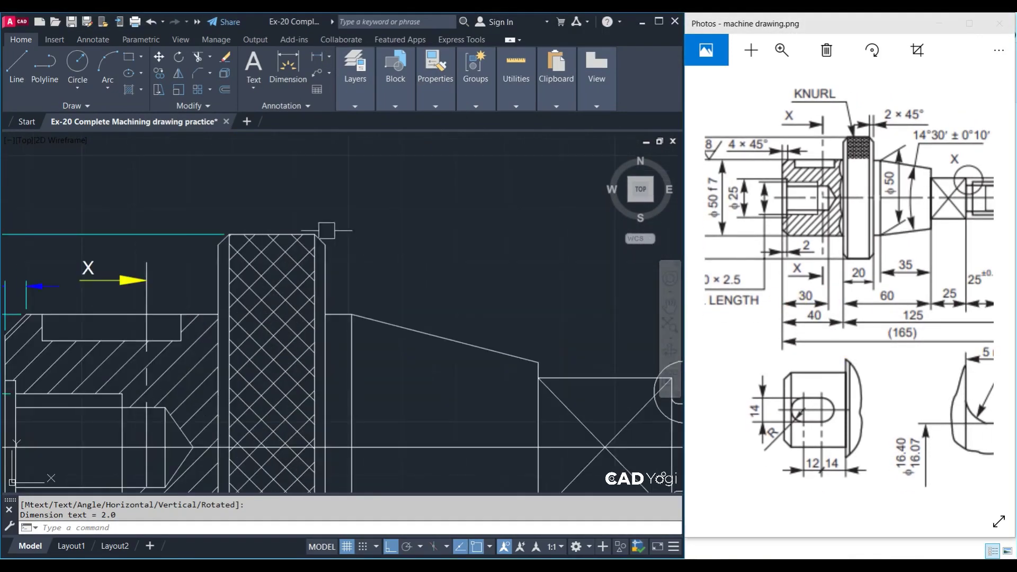
key(Return)
click(315, 234)
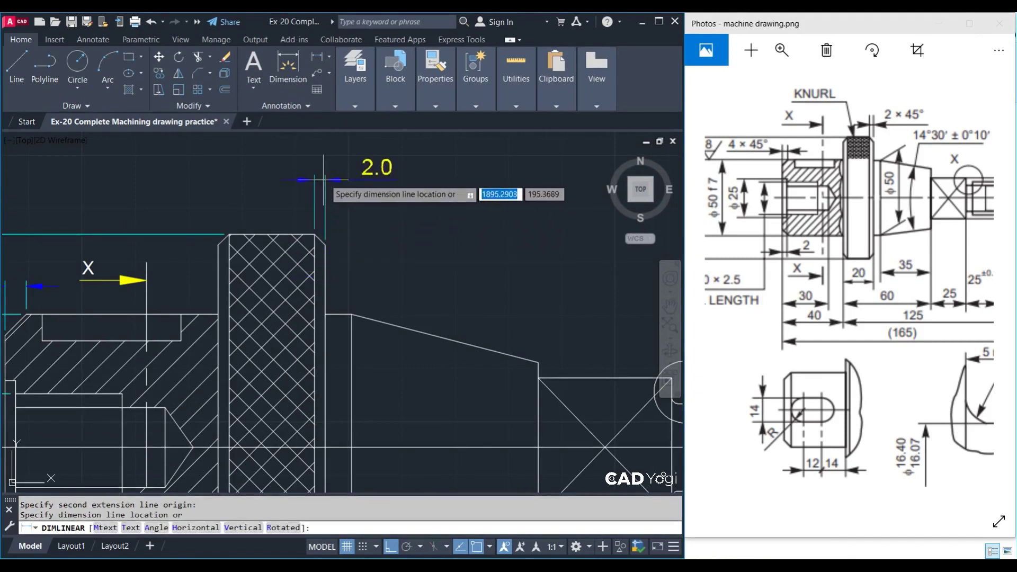
click(350, 193)
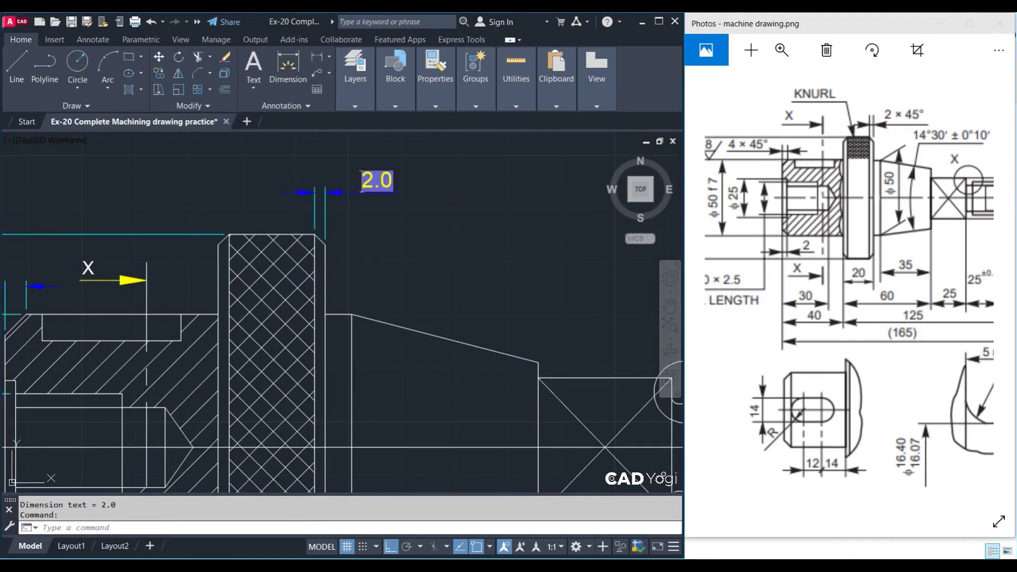
double_click(386, 185)
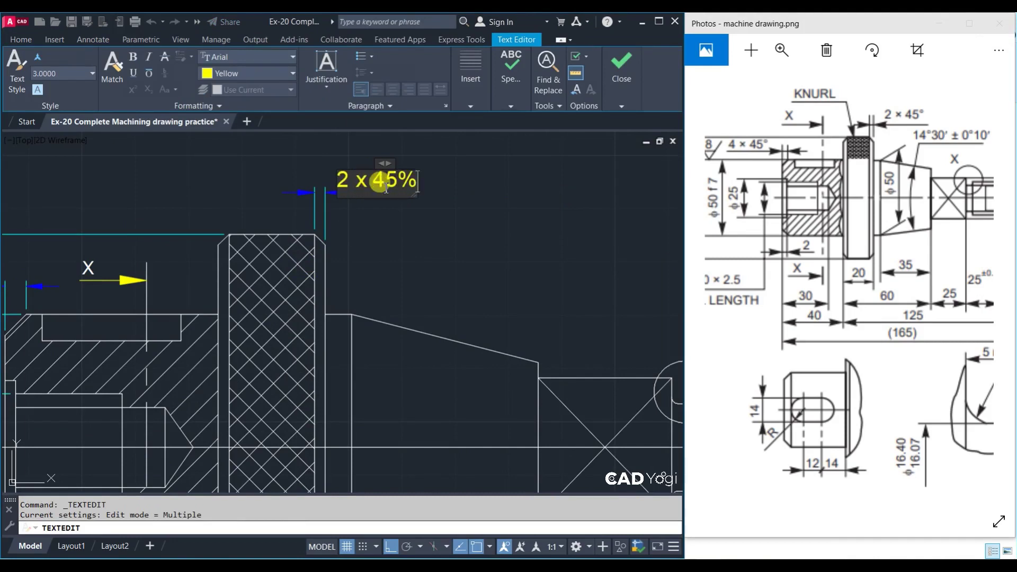
text(°)
click(440, 300)
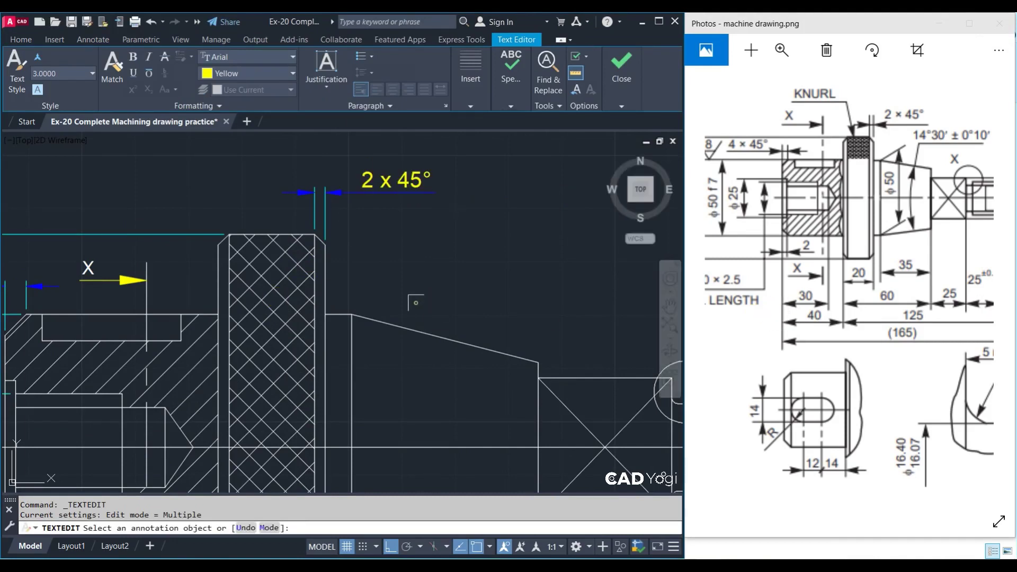
right_click(476, 237)
click(485, 243)
scroll(438, 259, down, 2)
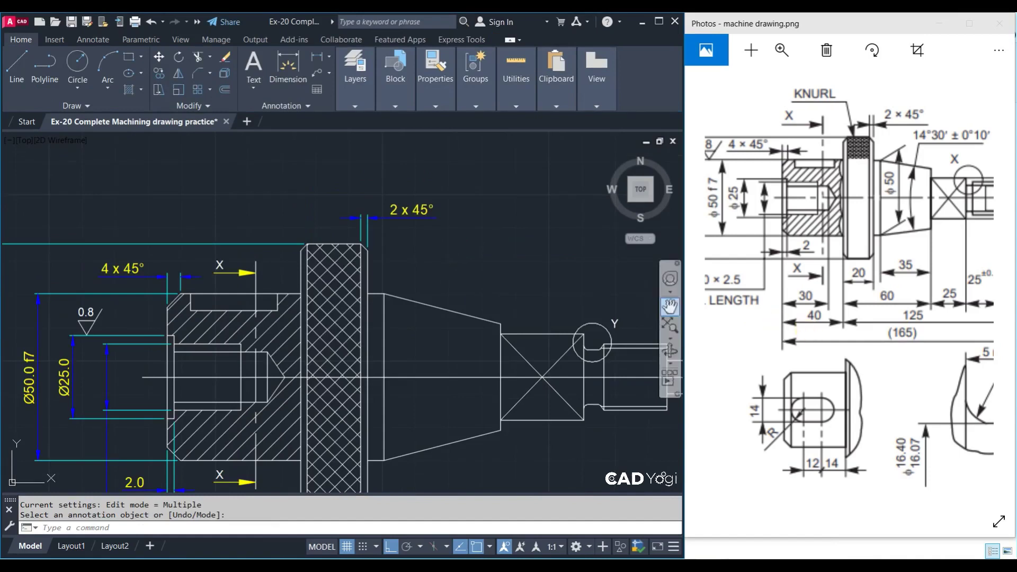
Start a linear dimension from the shaft's left end to its rounded right end
middle_drag(559, 319, 480, 329)
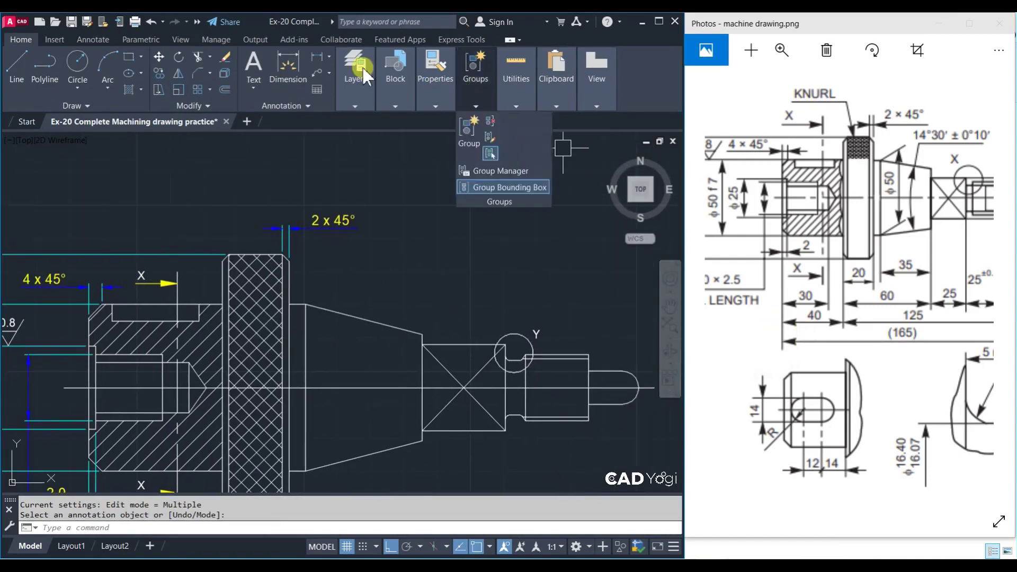
click(313, 57)
mouse_move(355, 72)
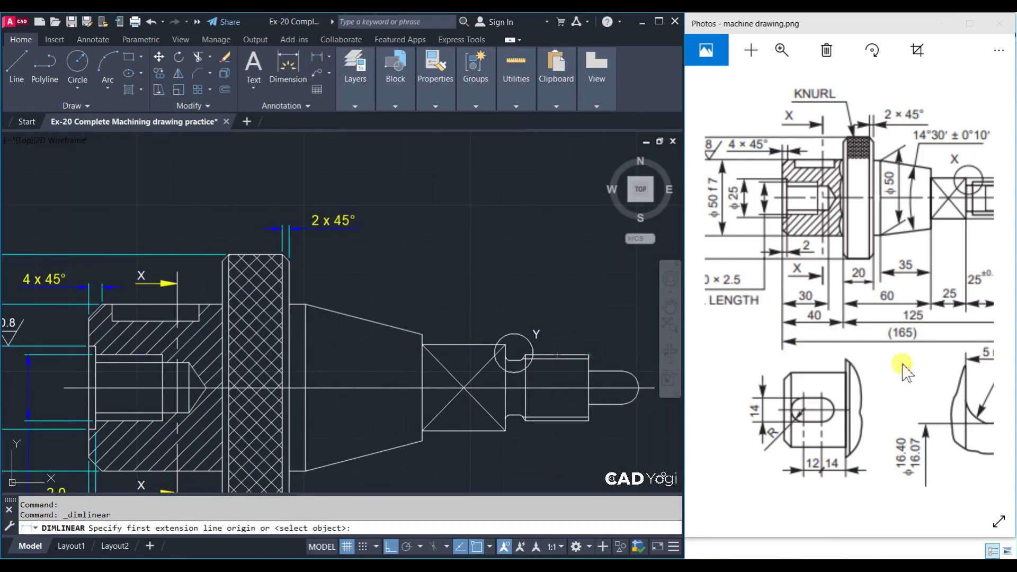
drag(858, 358, 823, 352)
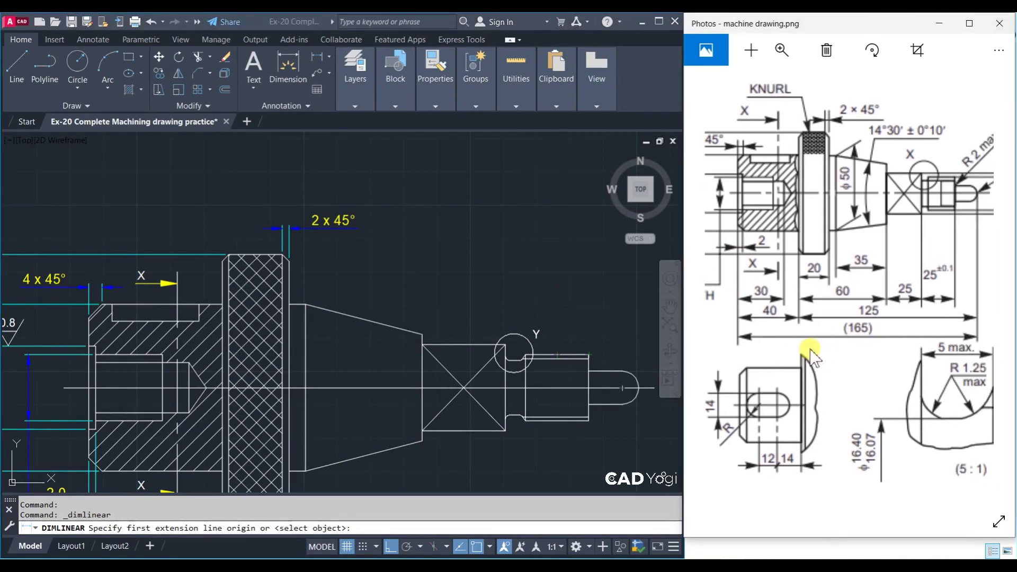
scroll(351, 421, down, 3)
scroll(254, 407, up, 2)
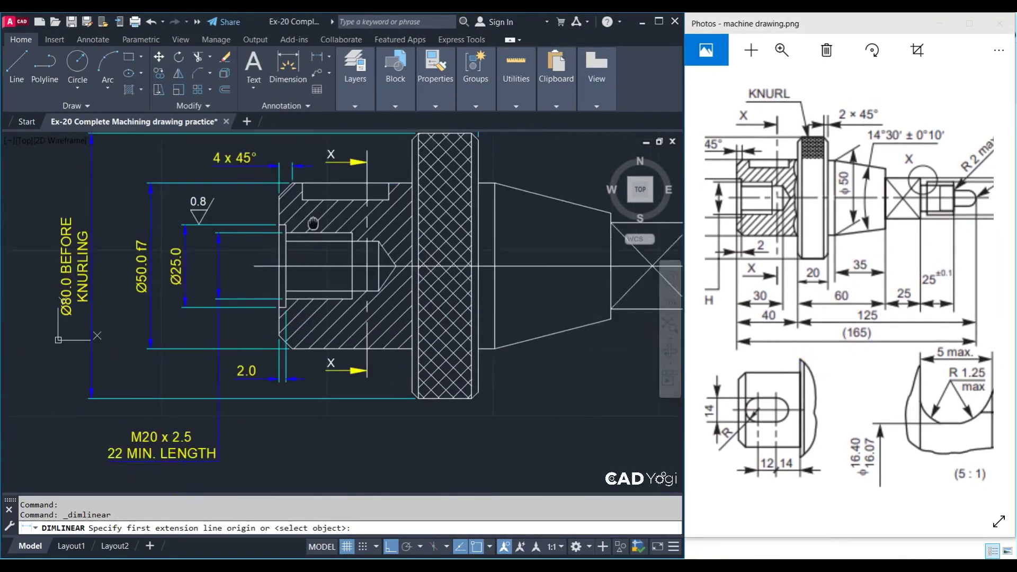
scroll(281, 408, up, 2)
scroll(284, 318, up, 3)
click(296, 301)
scroll(296, 301, down, 4)
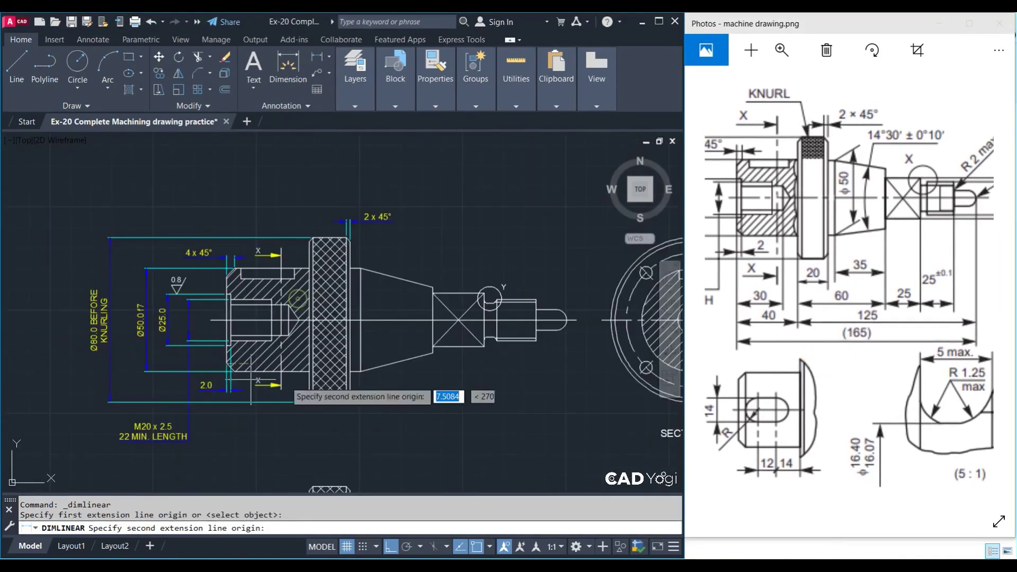
scroll(581, 357, up, 3)
scroll(562, 334, up, 1)
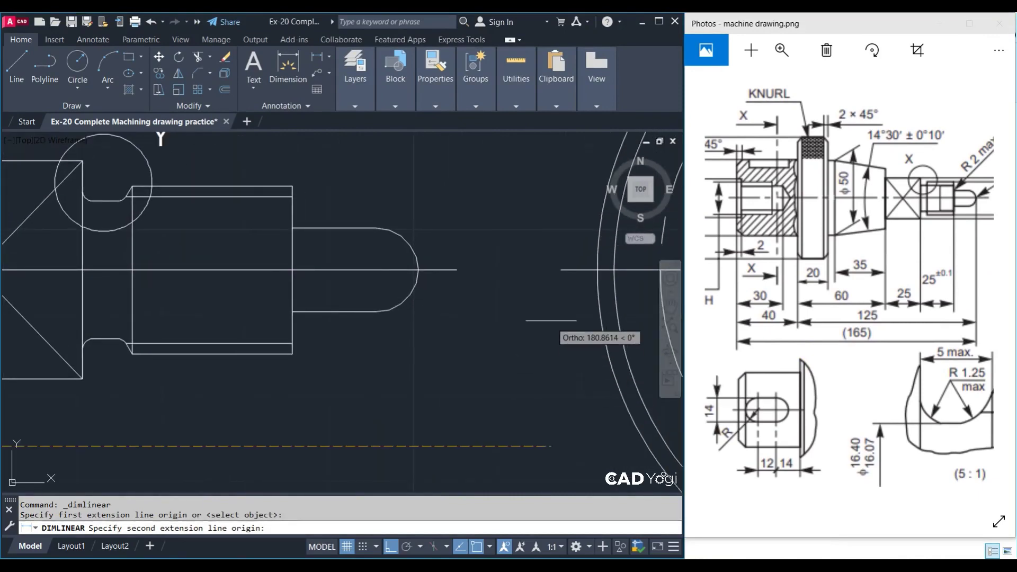
click(419, 270)
Place the 165.0 dimension below the part and enclose its text in parentheses
scroll(472, 289, down, 5)
scroll(328, 364, up, 4)
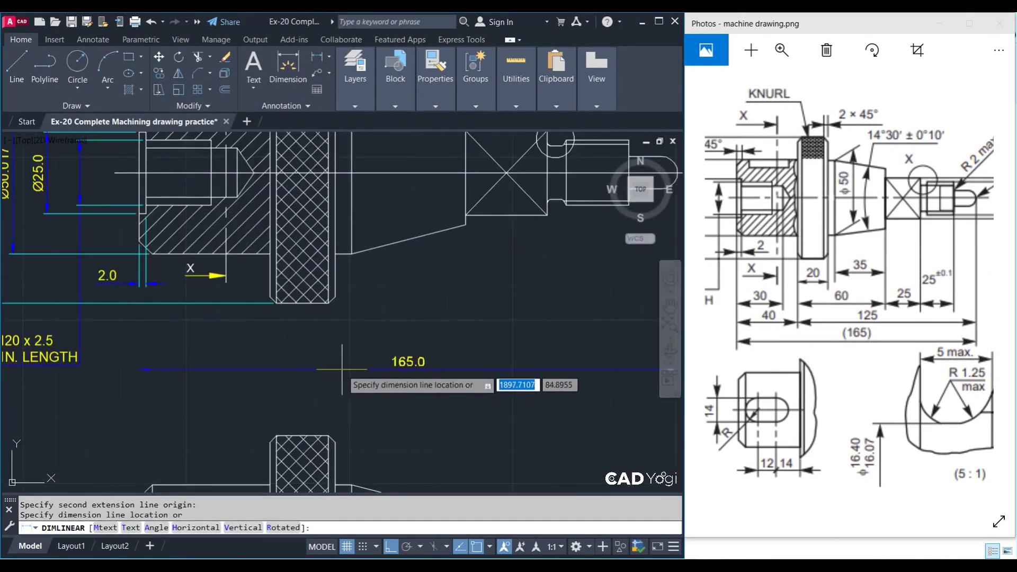
click(410, 398)
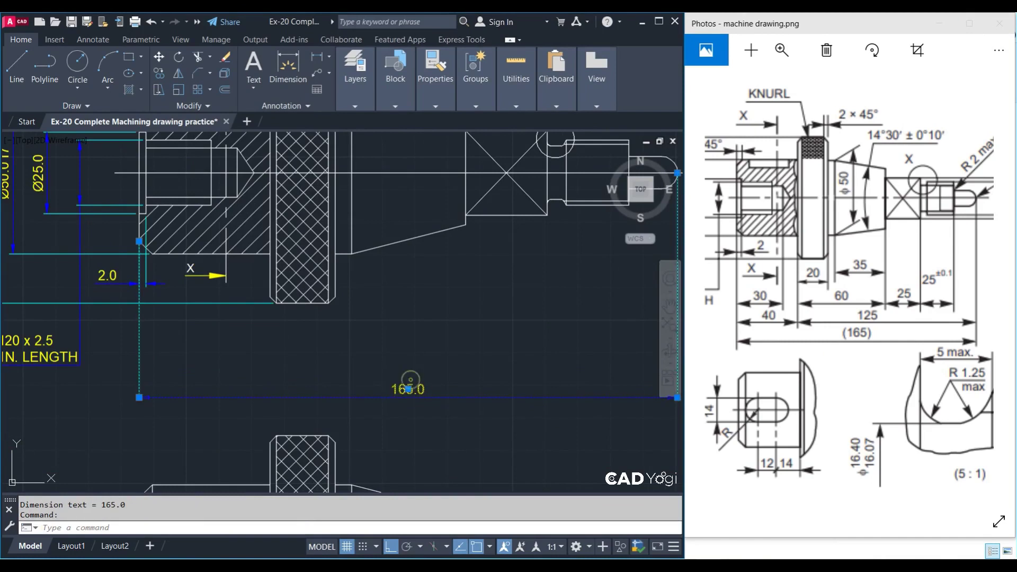
double_click(408, 390)
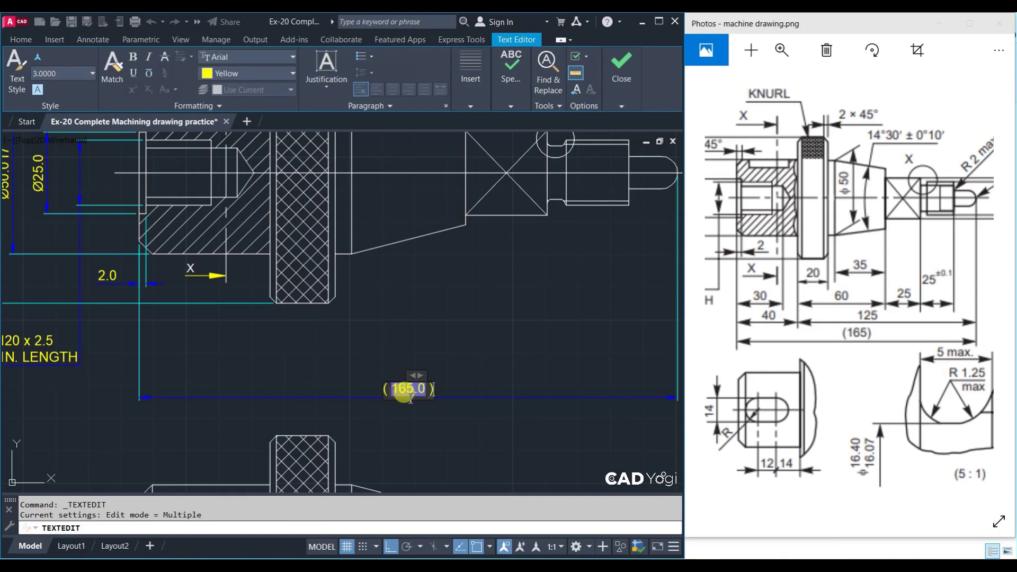
click(439, 254)
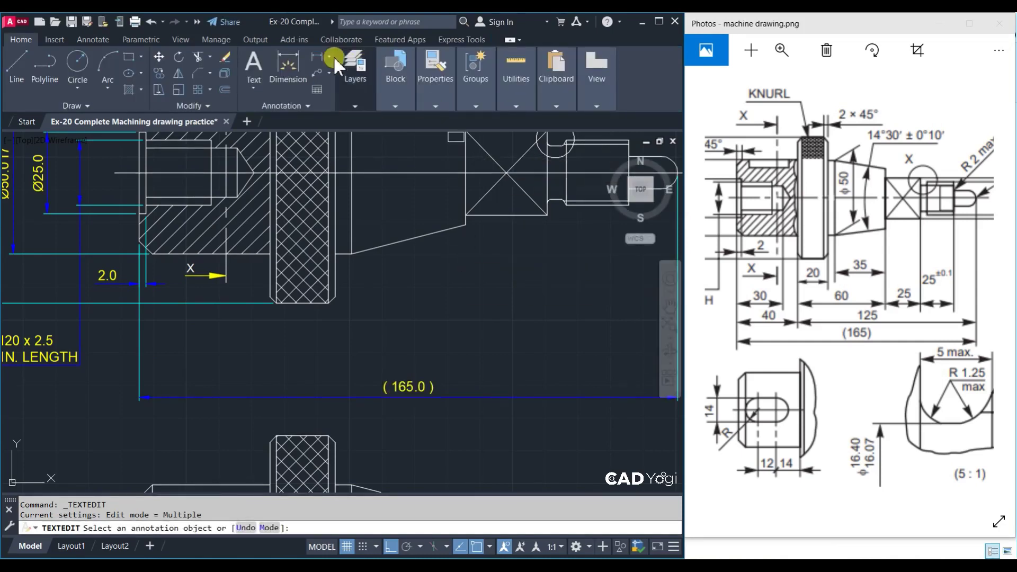
Dimension the 30 and 40 lengths from the shaft's left end below the part
click(316, 57)
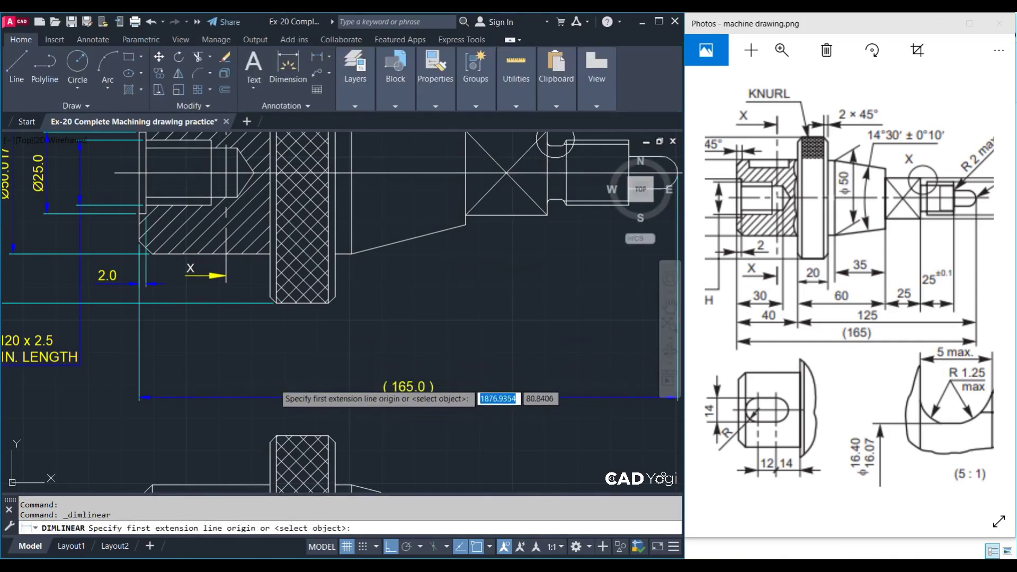
click(238, 204)
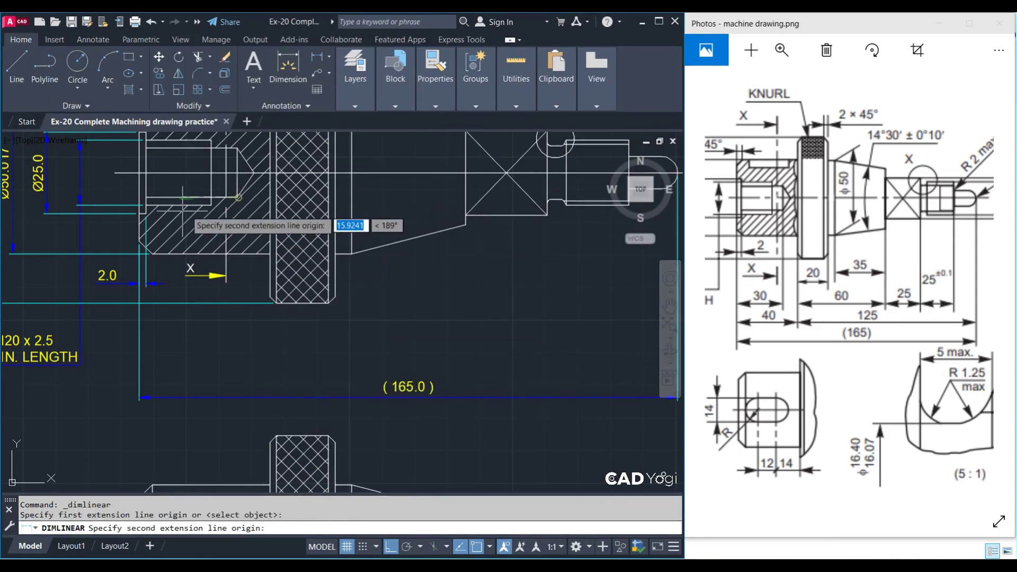
click(139, 242)
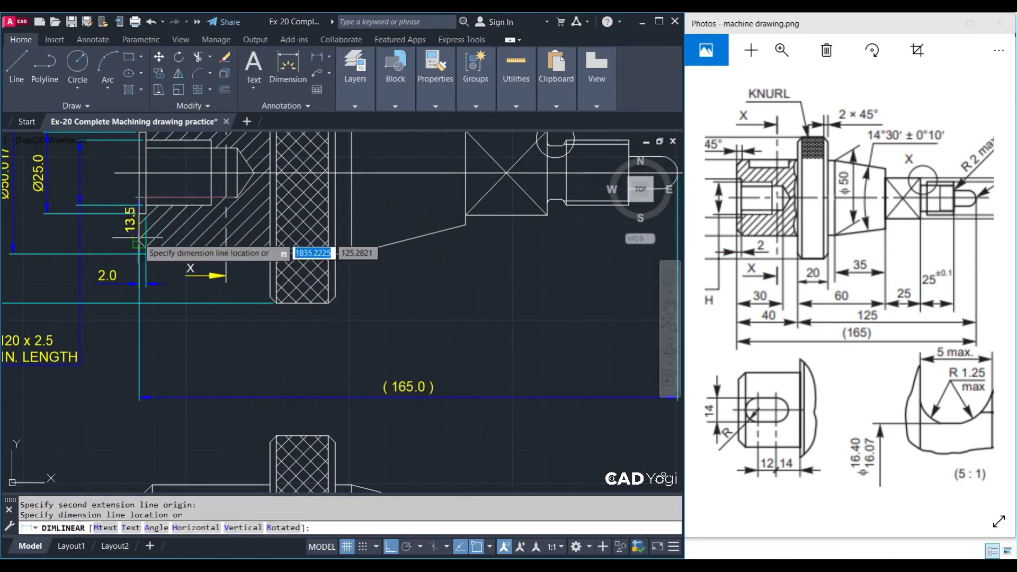
click(223, 343)
key(space)
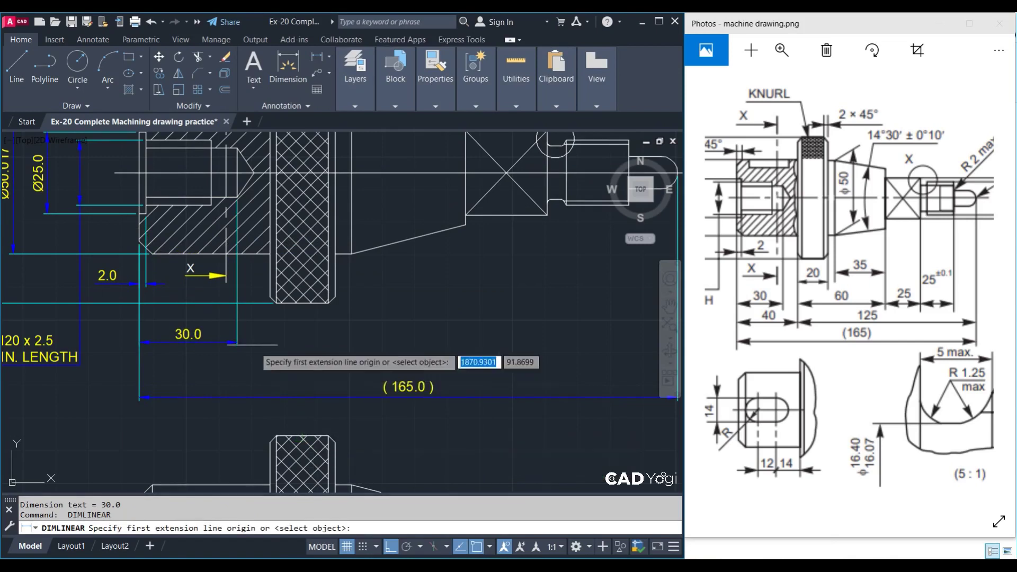
click(273, 303)
click(139, 242)
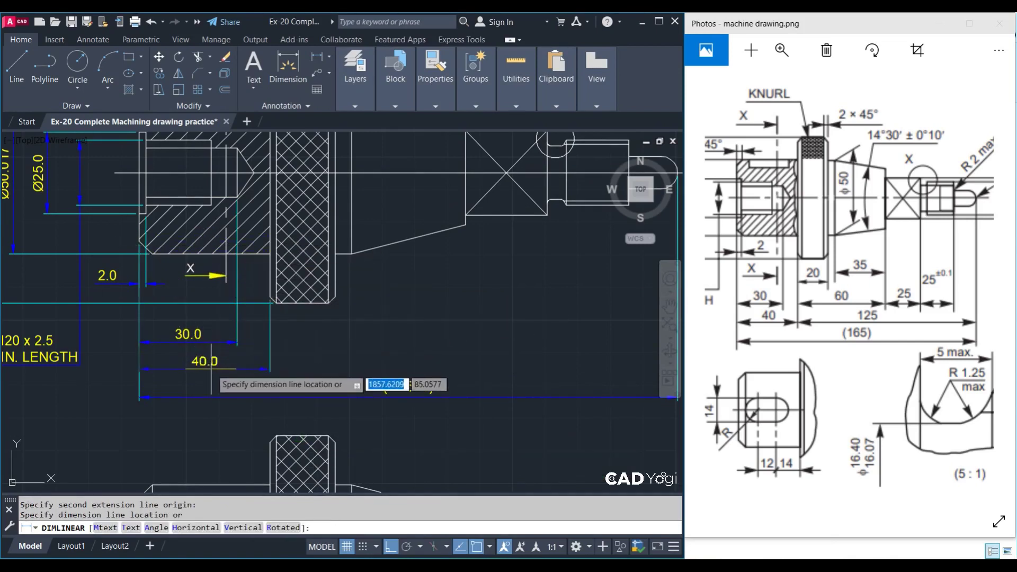
click(210, 369)
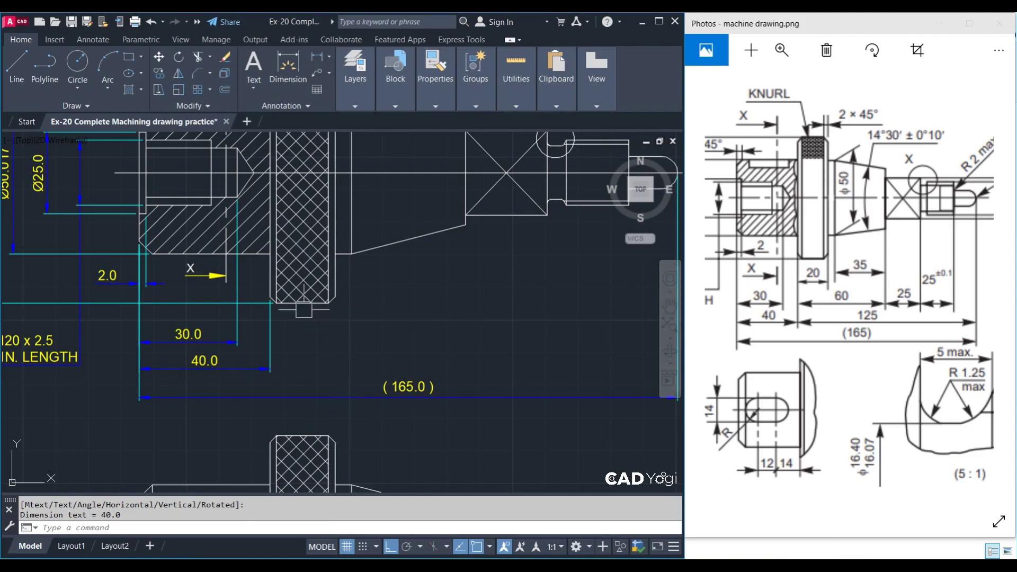
Add the 20 knurl length and 35 taper length dimensions in the same row
key(space)
click(274, 303)
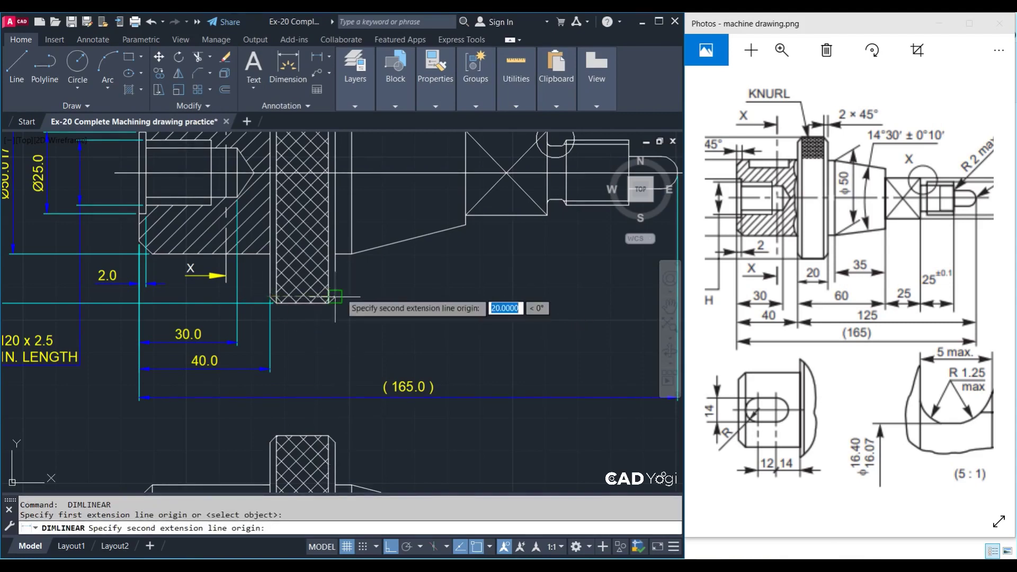
click(335, 297)
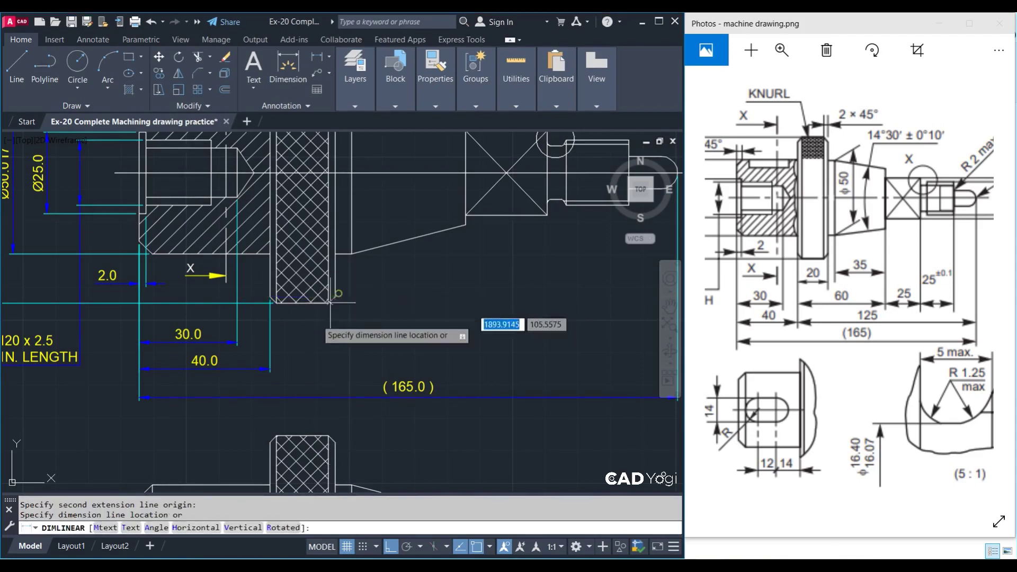
click(311, 338)
middle_drag(404, 334, 392, 334)
key(space)
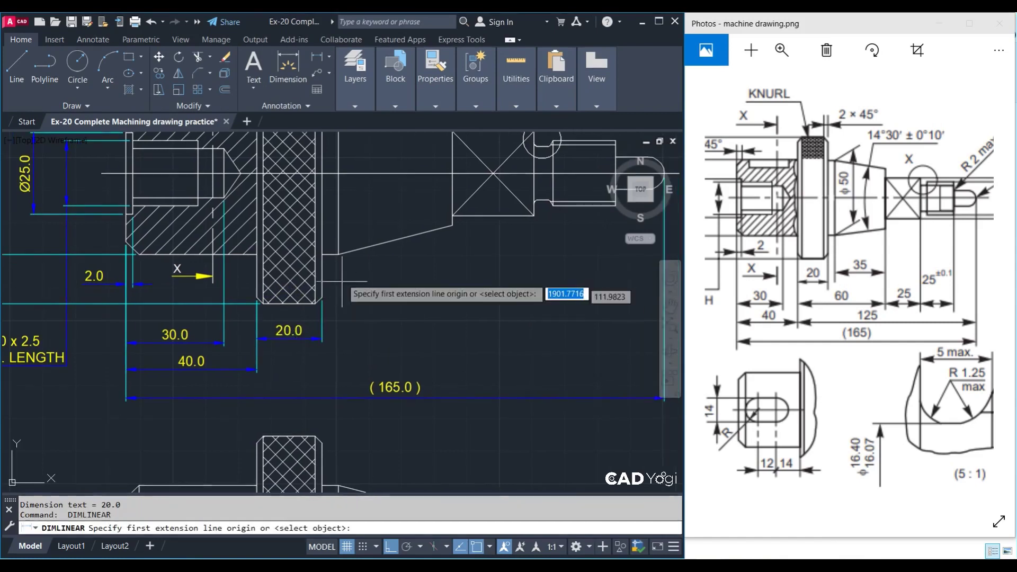
click(337, 255)
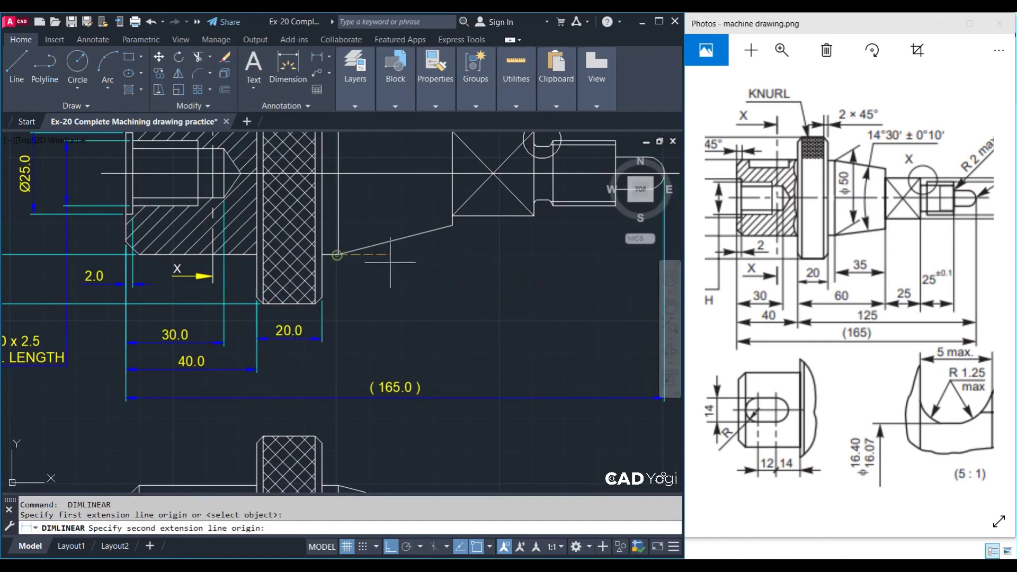
click(451, 226)
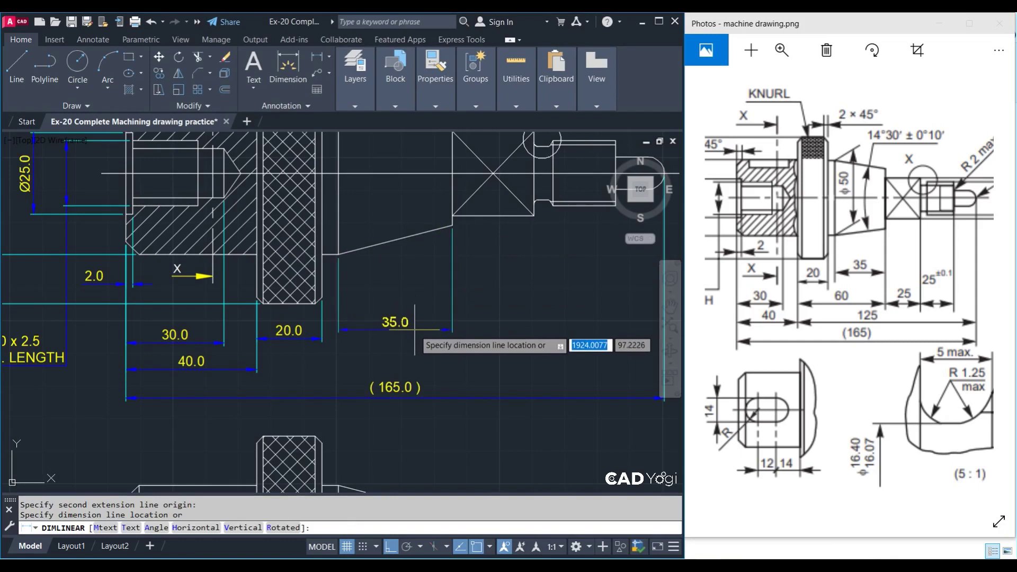
click(414, 337)
Add the 60 length dimension from the taper's right end to the knurl edge
key(space)
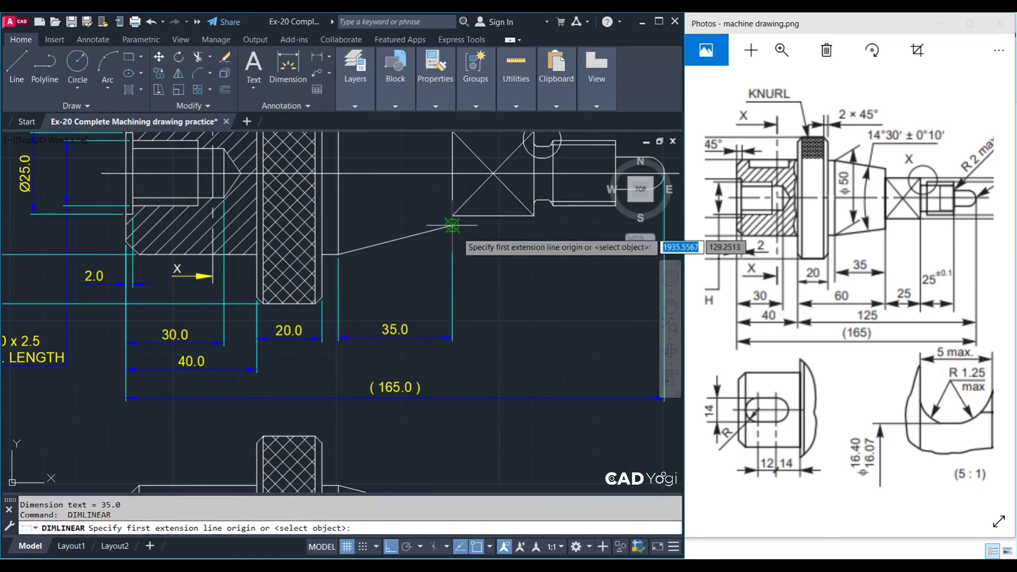
click(452, 225)
click(257, 297)
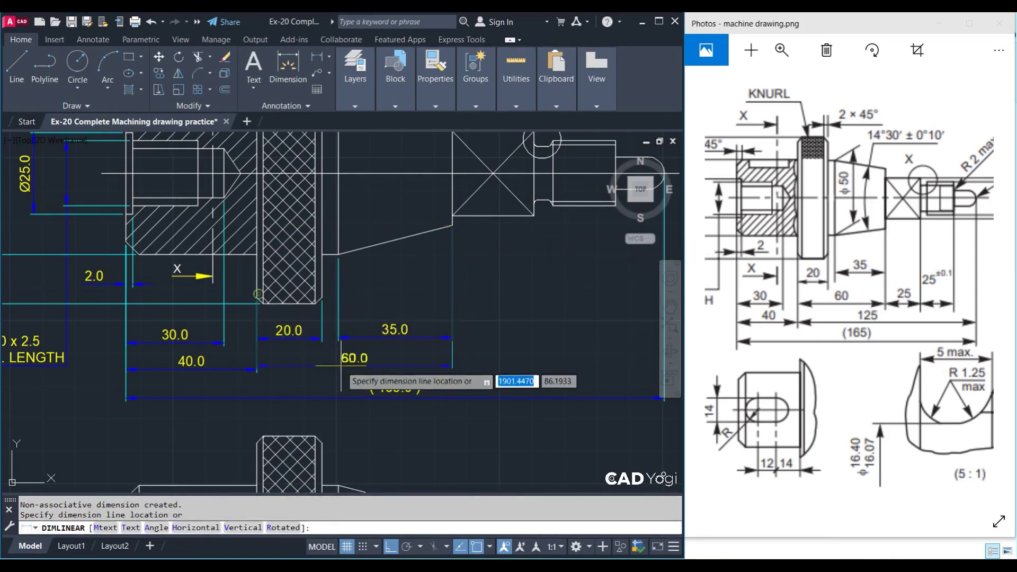
click(342, 371)
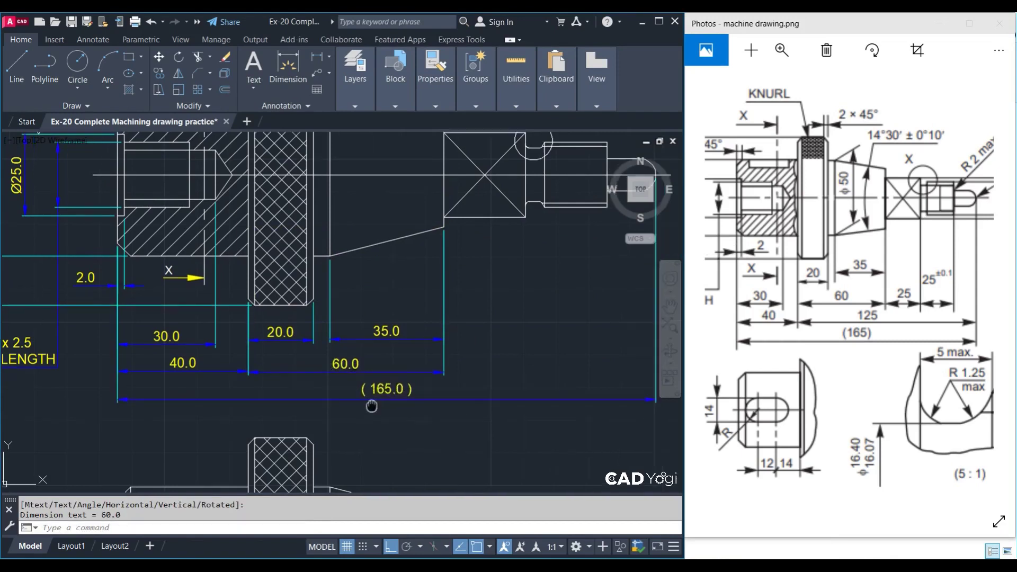
middle_drag(371, 404, 263, 404)
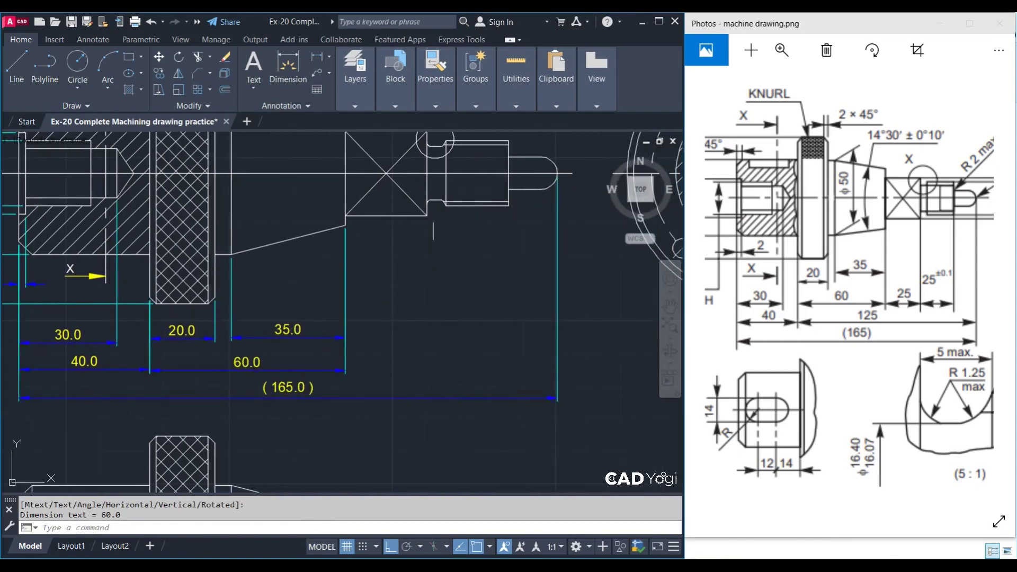
Add the two 25 length dimensions along the shaft's right section
key(space)
click(427, 215)
click(347, 225)
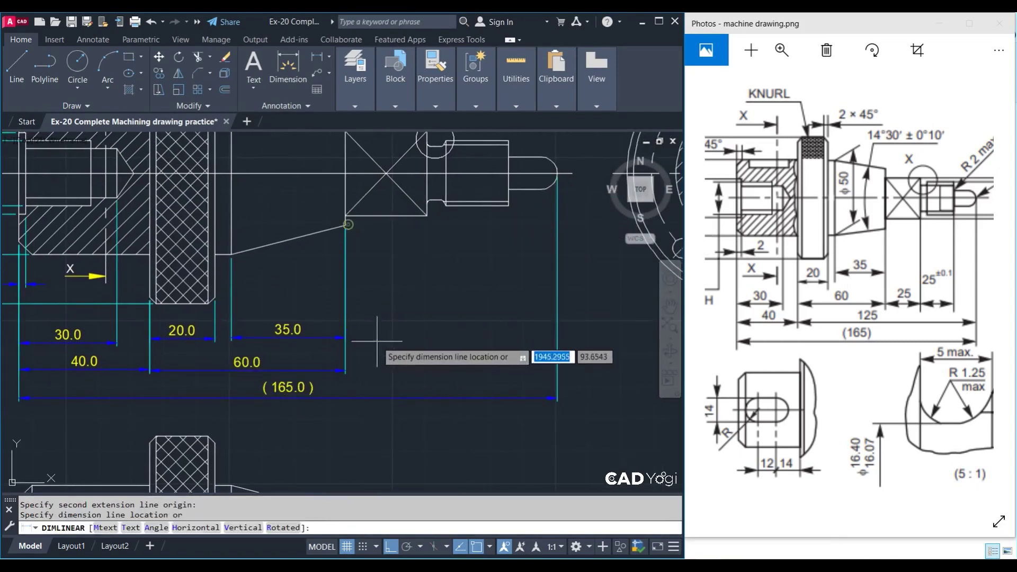
click(387, 370)
middle_drag(389, 375, 336, 384)
key(space)
click(374, 225)
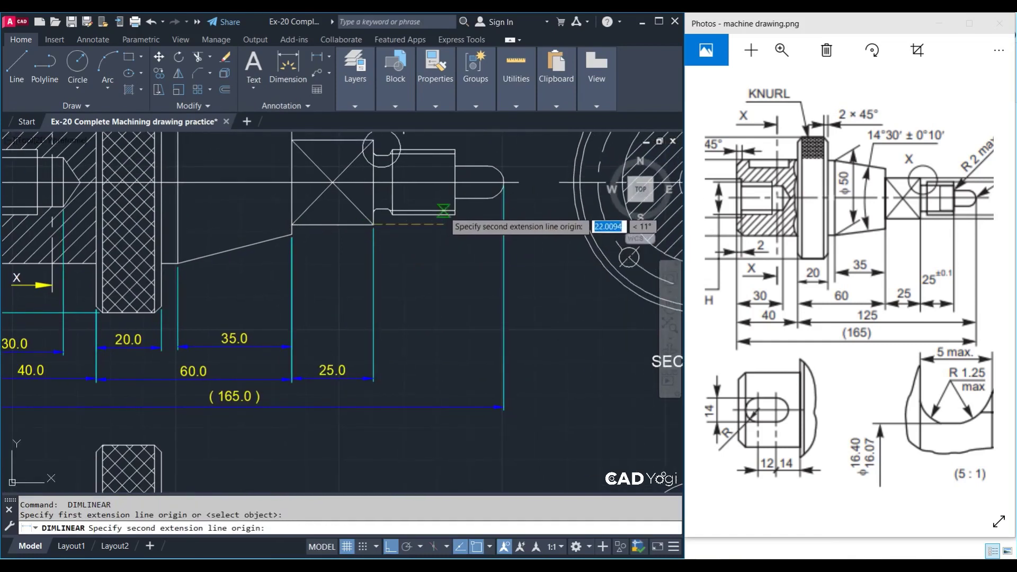
click(454, 213)
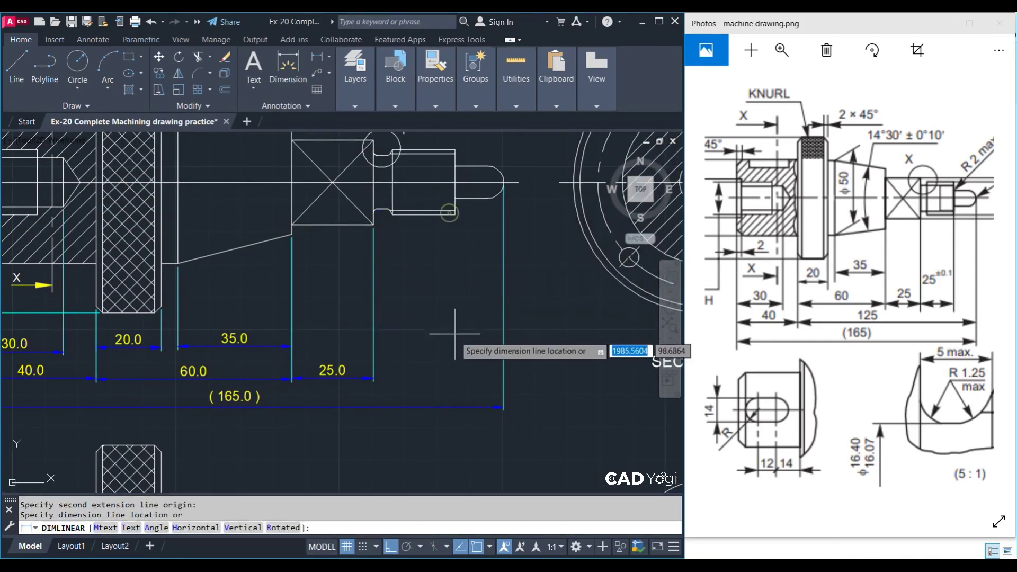
click(432, 376)
Snap the misplaced 25.0 dimension's extension line onto the step corner
key(space)
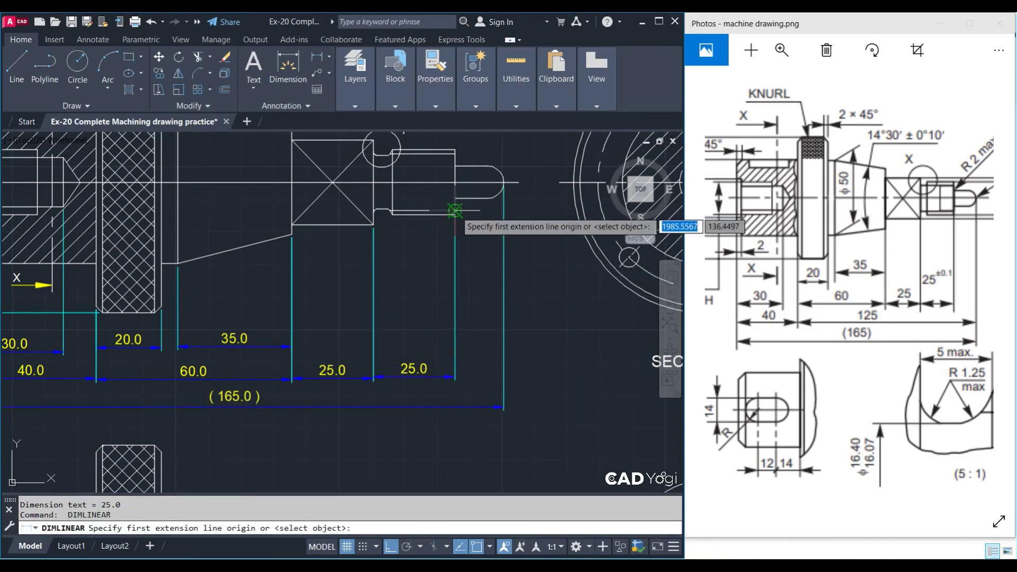
scroll(466, 265, up, 4)
scroll(476, 283, up, 3)
key(Escape)
click(476, 283)
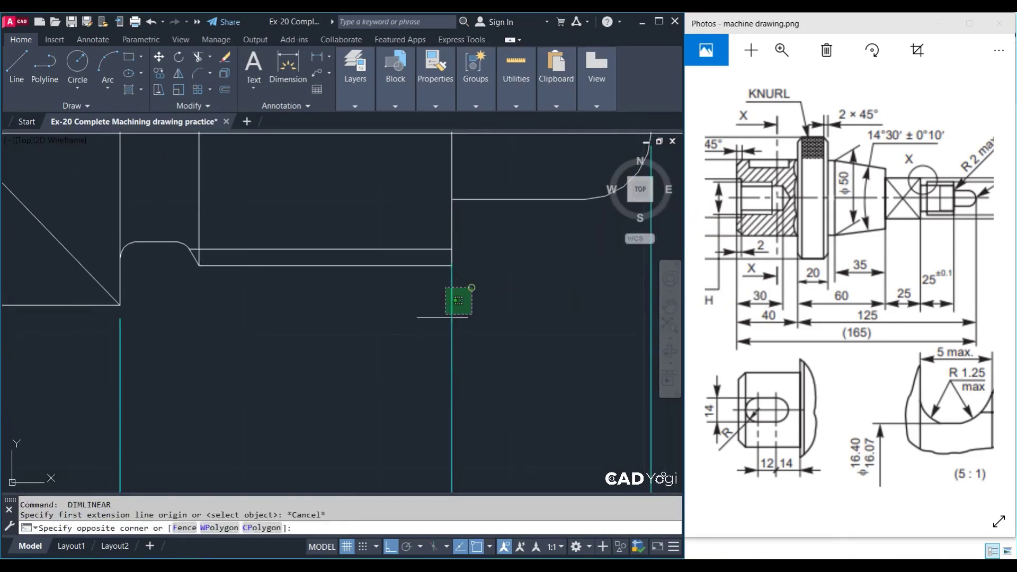
click(435, 324)
click(451, 249)
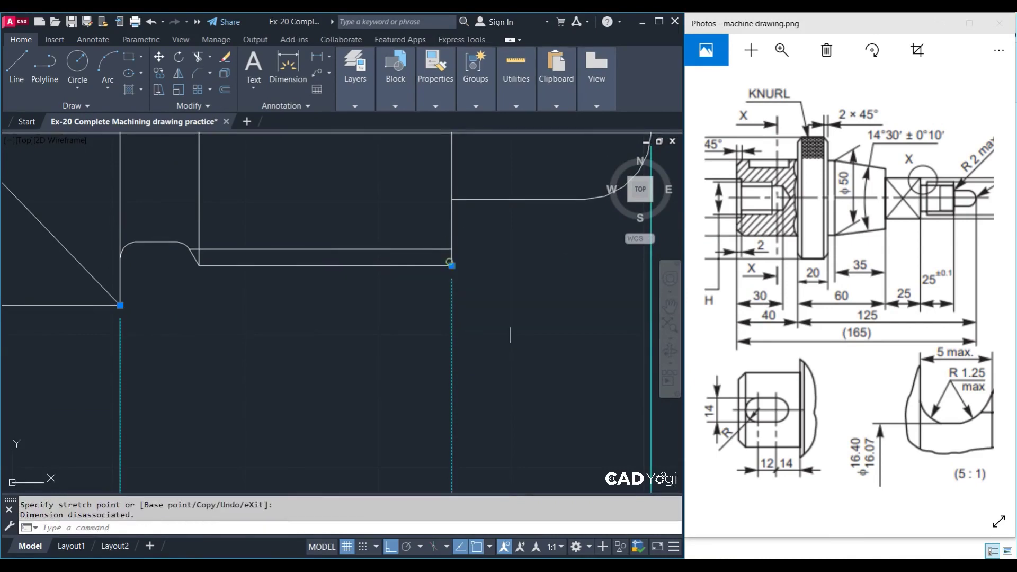
key(Escape)
scroll(329, 323, down, 5)
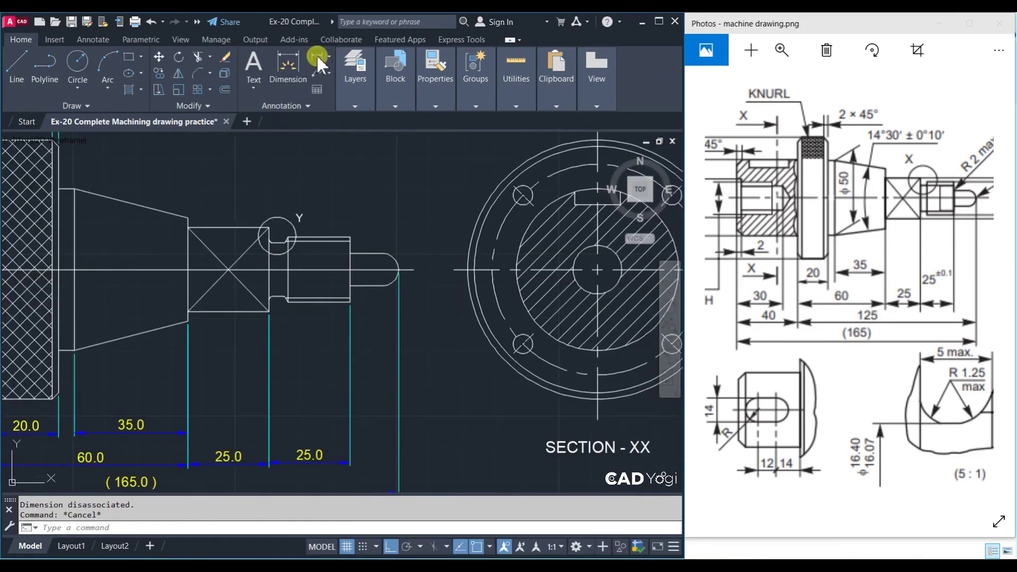
Dimension the 15 pin-end length next to the 25.0 dimensions
click(316, 54)
click(350, 302)
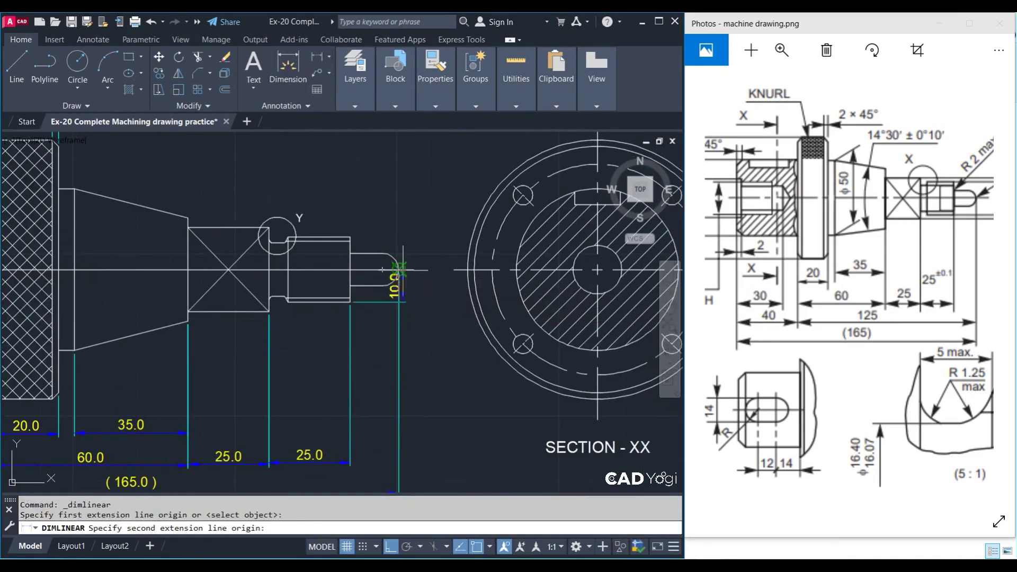
click(398, 270)
click(498, 463)
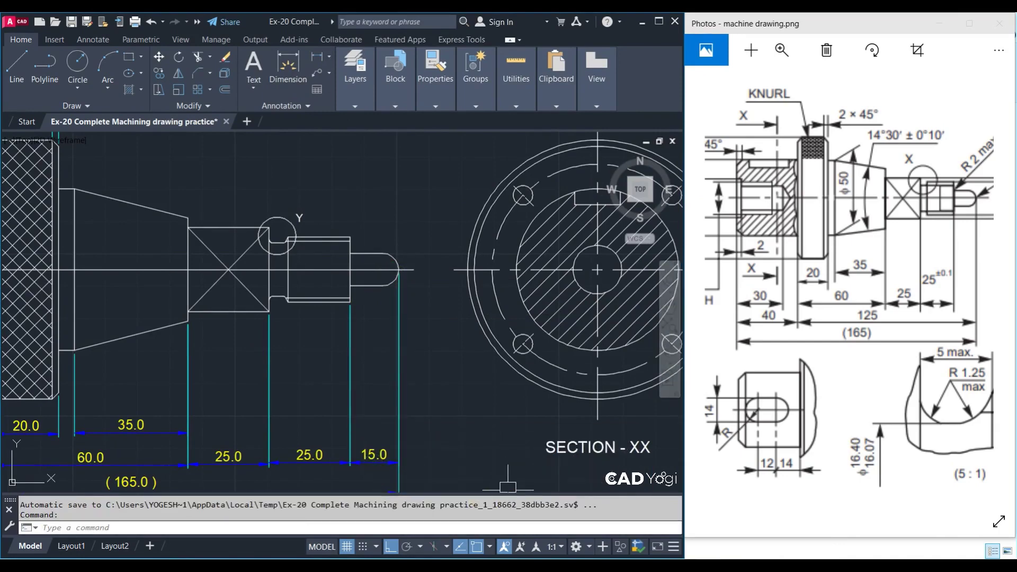
mouse_move(223, 417)
middle_down()
mouse_move(406, 338)
mouse_move(386, 355)
middle_up()
Add the 125 overall length dimension below the dimension chain
key(Return)
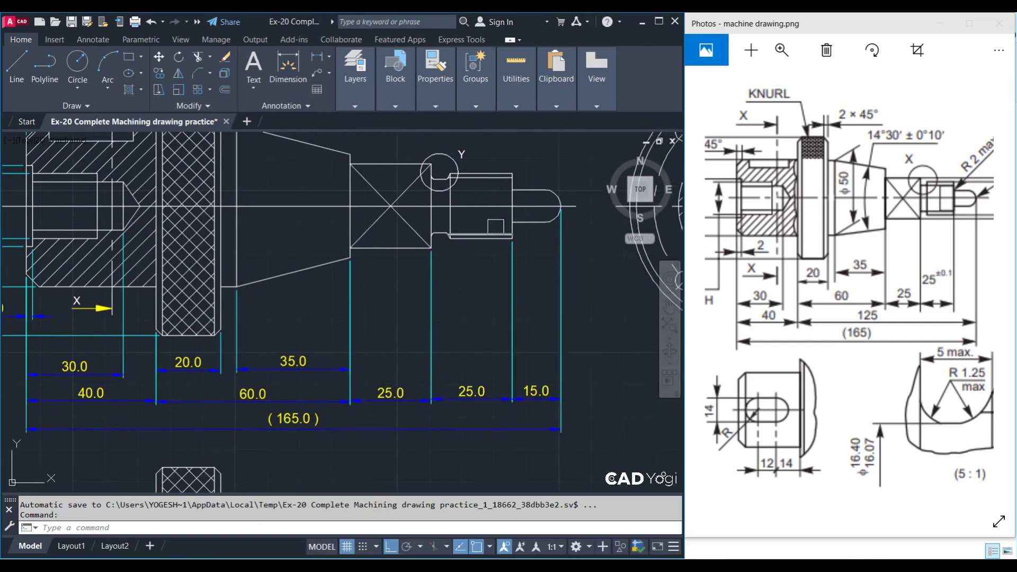
click(561, 207)
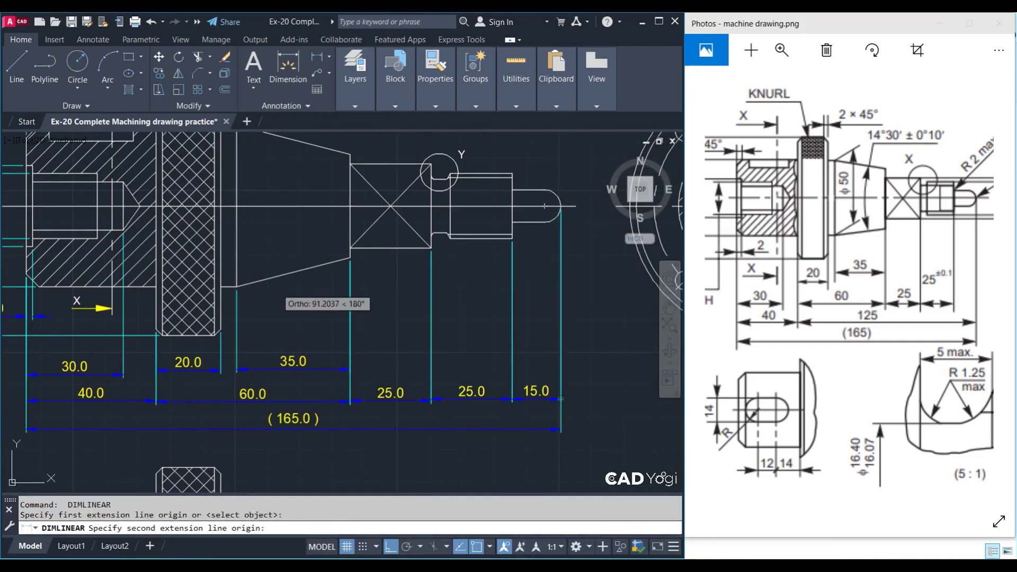
click(158, 333)
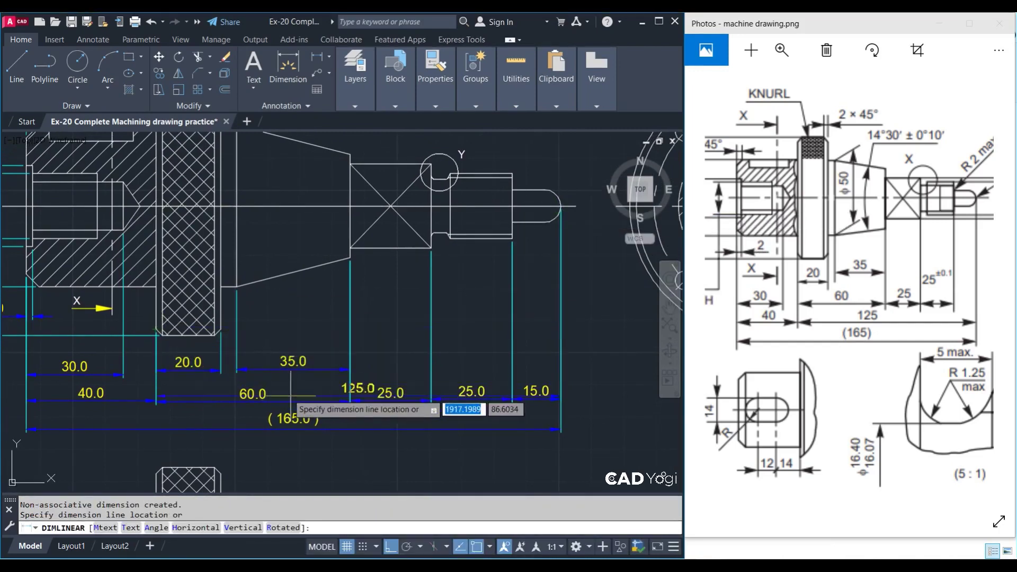
click(355, 439)
scroll(451, 228, down, 5)
Window-select the lower view and detail and move them further down
key(Escape)
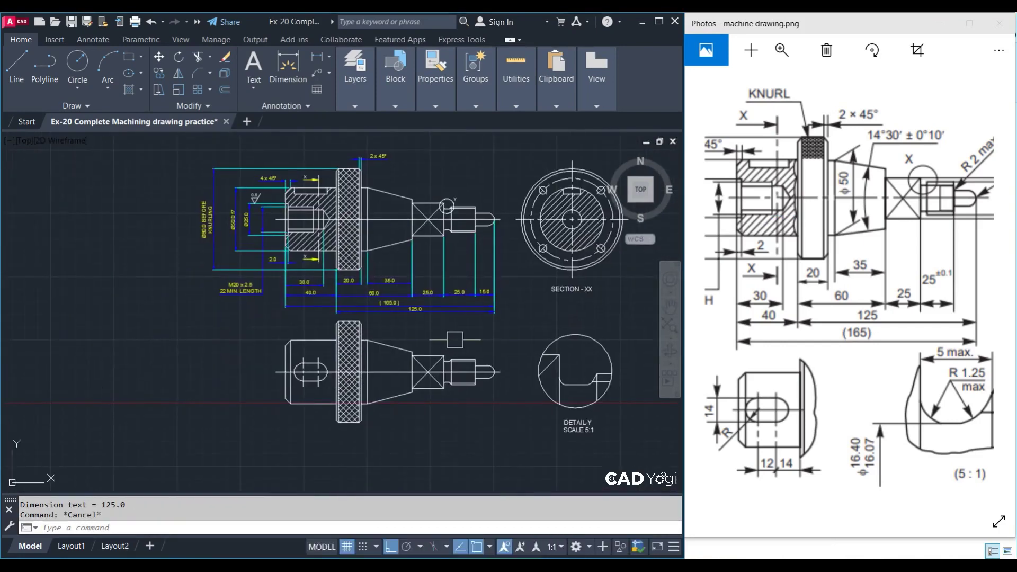
click(213, 319)
key(Escape)
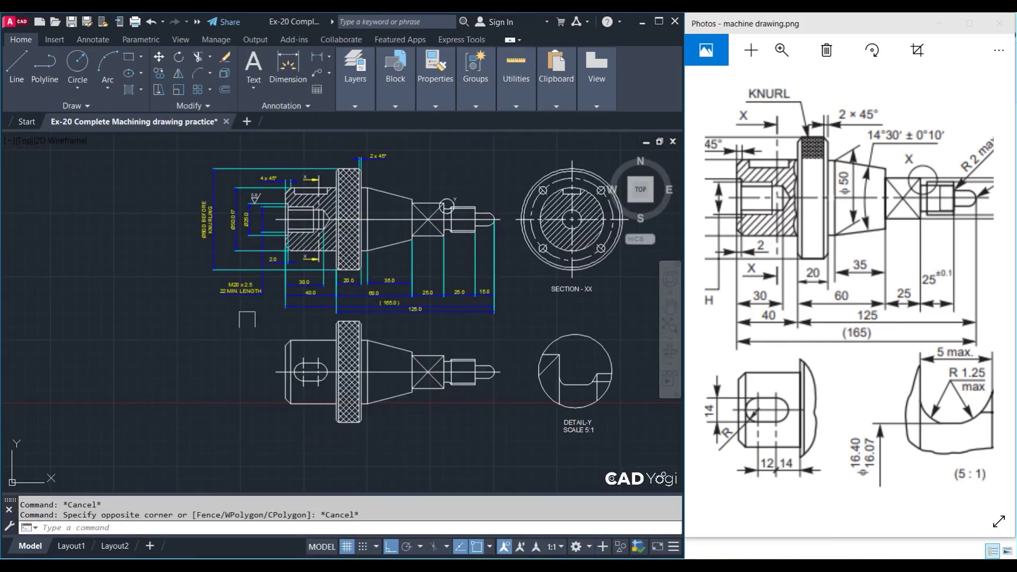
click(247, 319)
click(620, 460)
text(M)
key(Return)
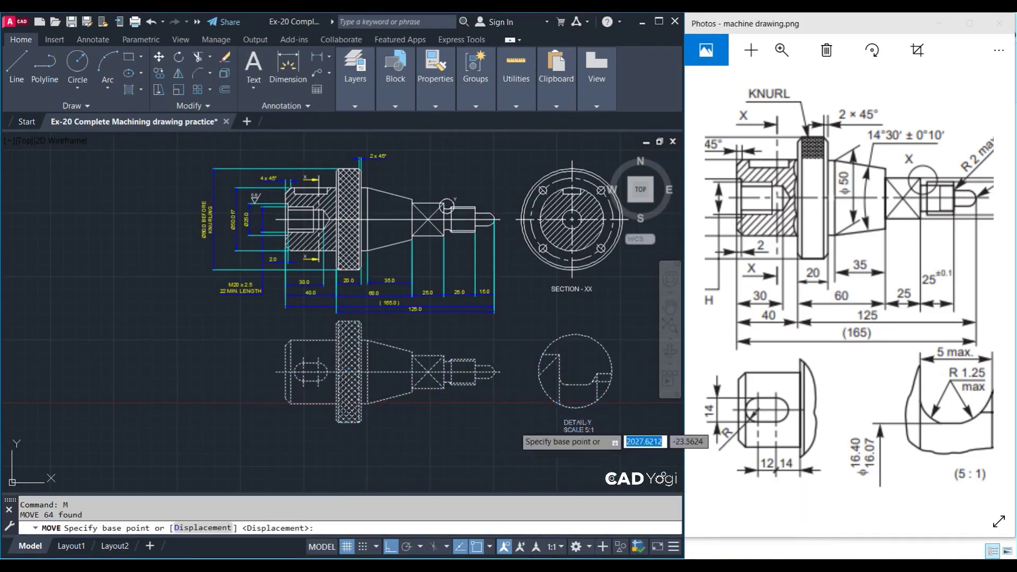
click(489, 418)
click(490, 440)
Reposition the (165.0) overall dimension below the 125.0 dimension
scroll(354, 311, up, 2)
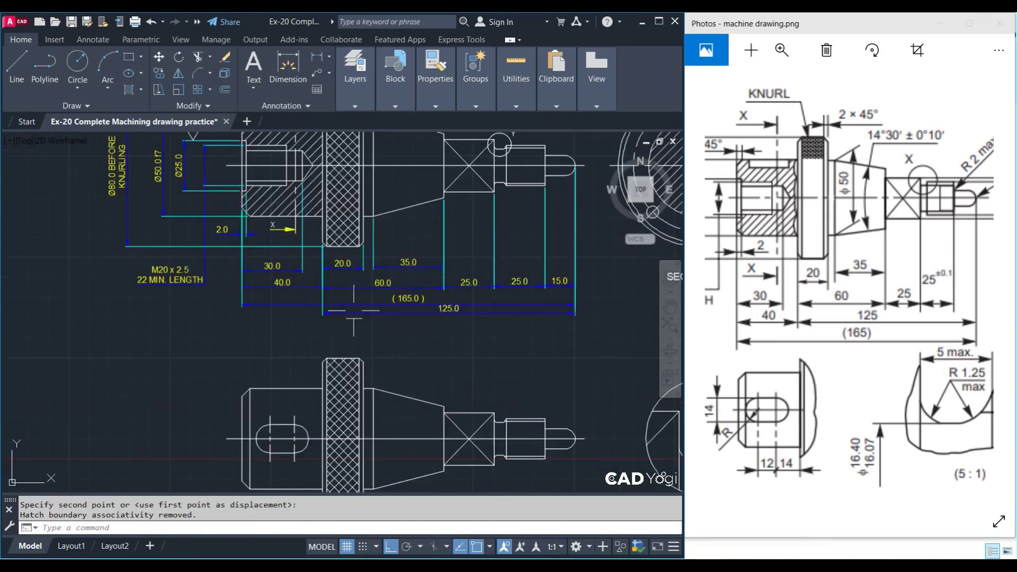
click(263, 307)
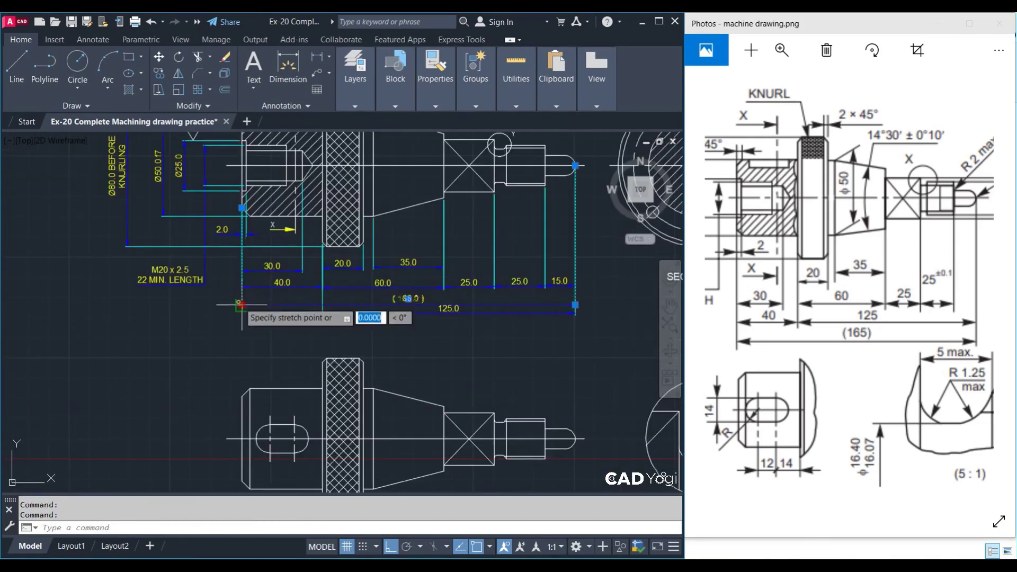
click(241, 304)
scroll(363, 295, up, 3)
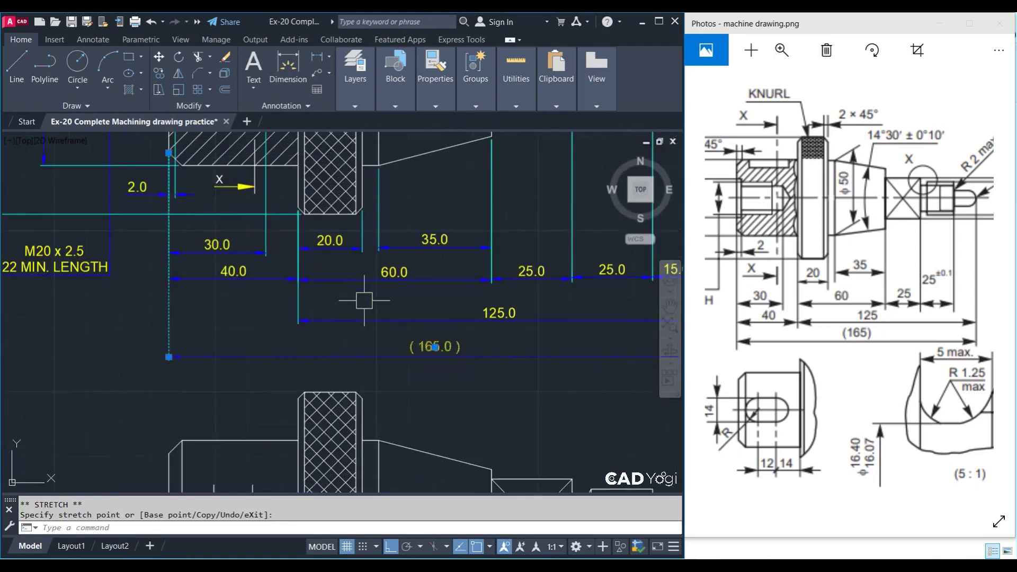
key(Escape)
scroll(398, 302, down, 3)
Adjust the grips of the two 25.0 dimensions beside the 15.0 dimension
middle_drag(387, 309, 356, 322)
scroll(466, 275, up, 2)
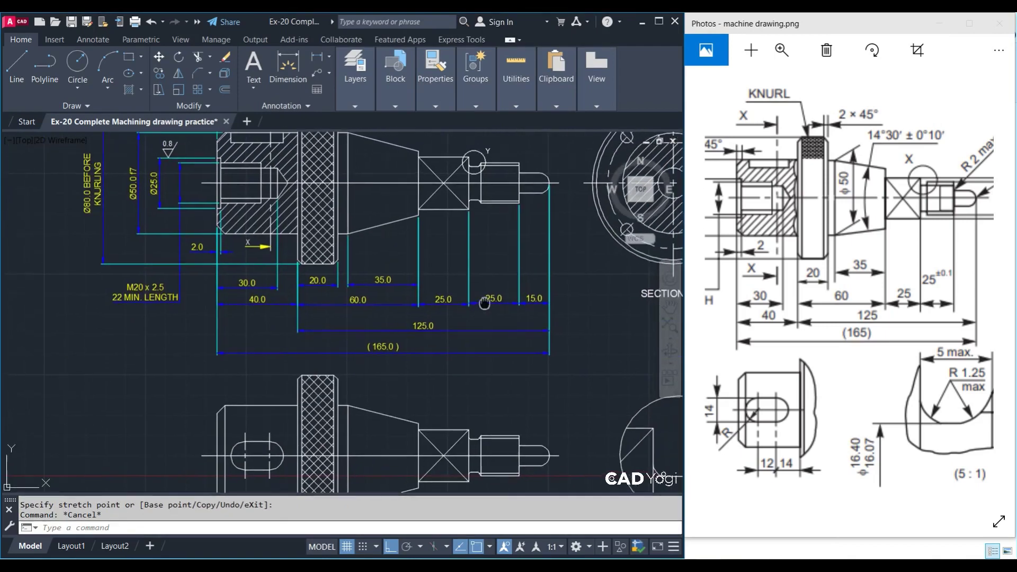
scroll(471, 265, up, 1)
scroll(474, 254, up, 1)
click(474, 254)
scroll(404, 291, up, 2)
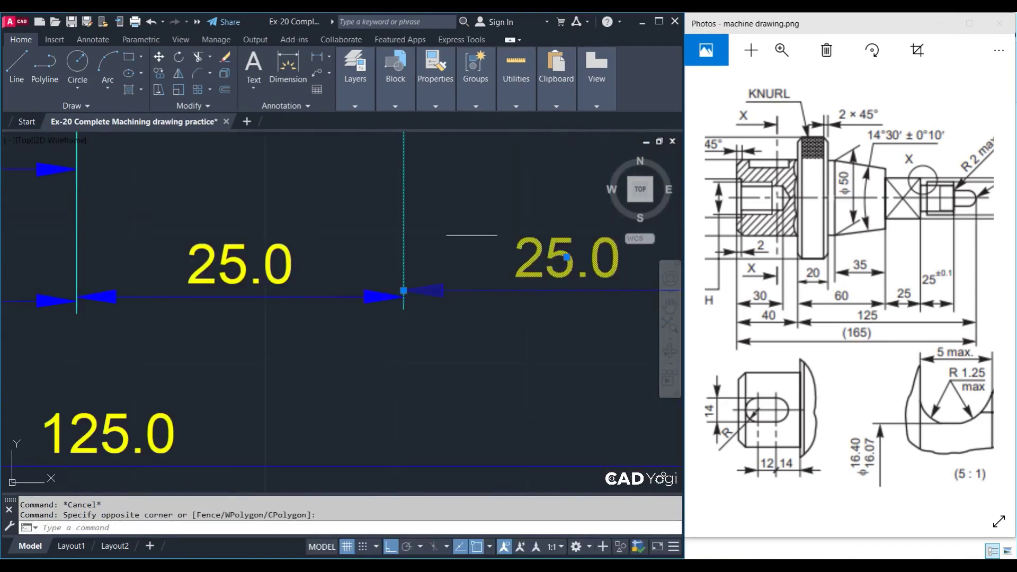
click(403, 291)
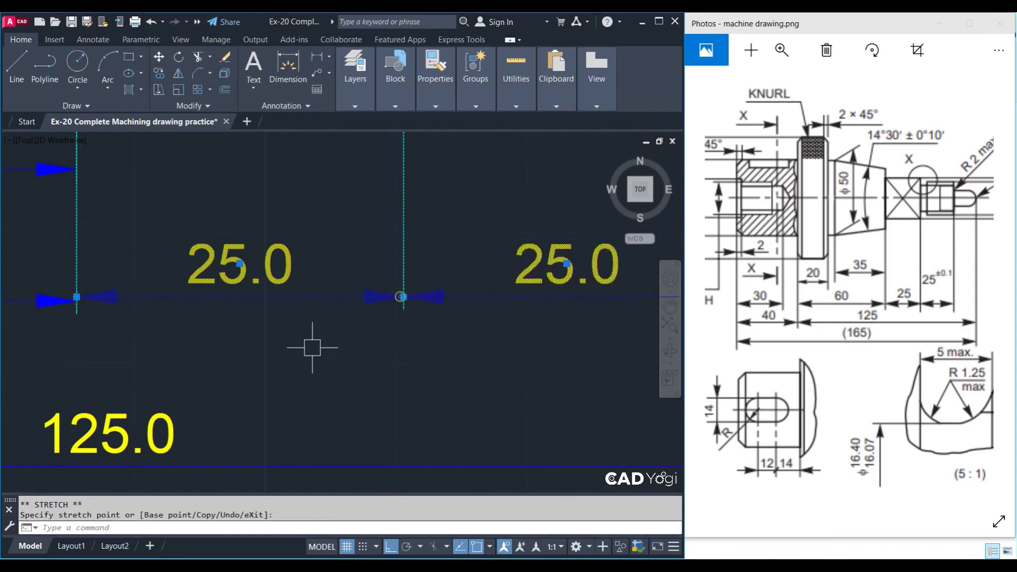
scroll(480, 339, down, 2)
scroll(480, 323, up, 3)
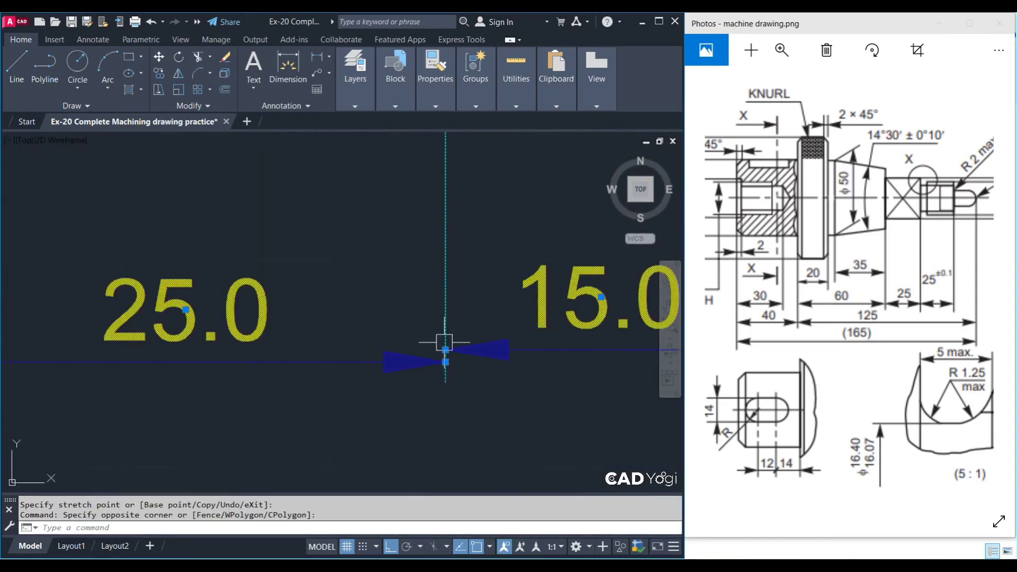
click(445, 350)
key(Escape)
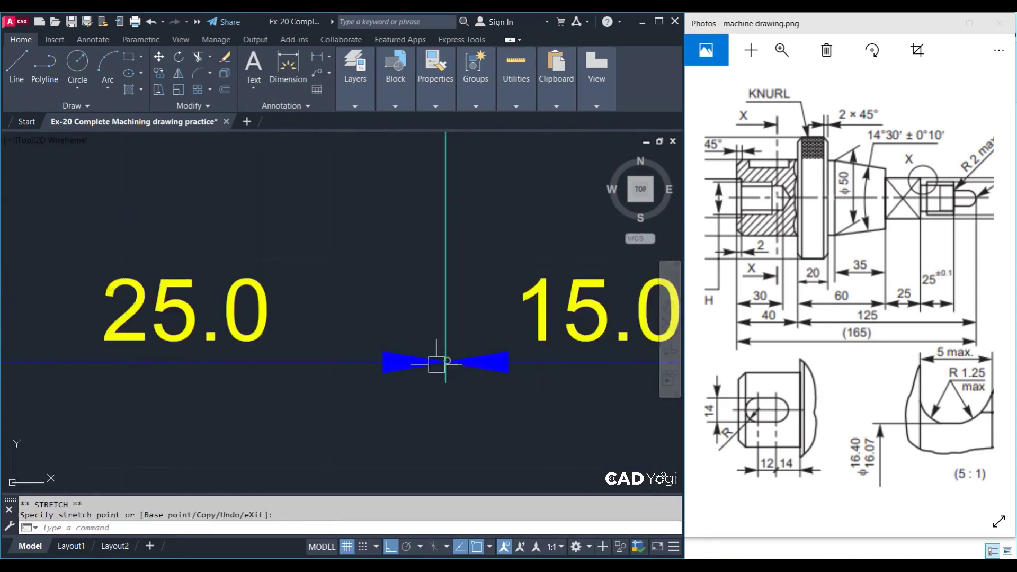
scroll(373, 374, down, 4)
scroll(372, 374, down, 3)
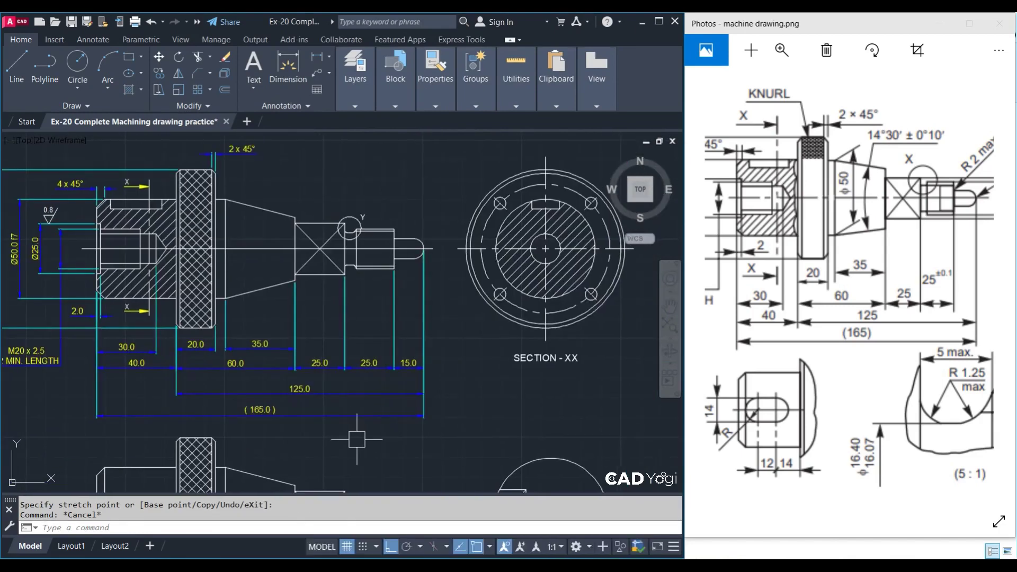
middle_drag(344, 453, 339, 456)
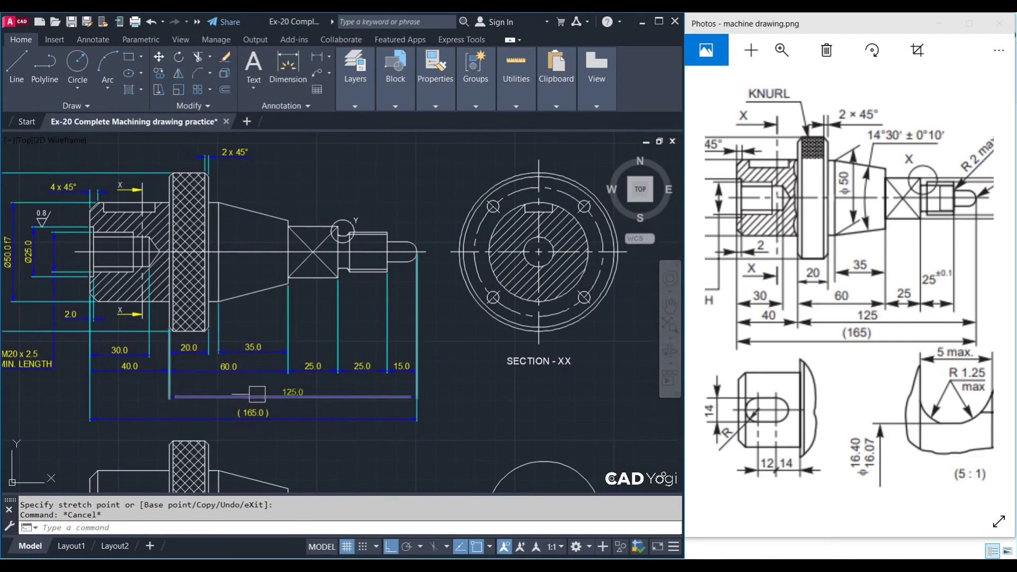
middle_drag(354, 378, 272, 391)
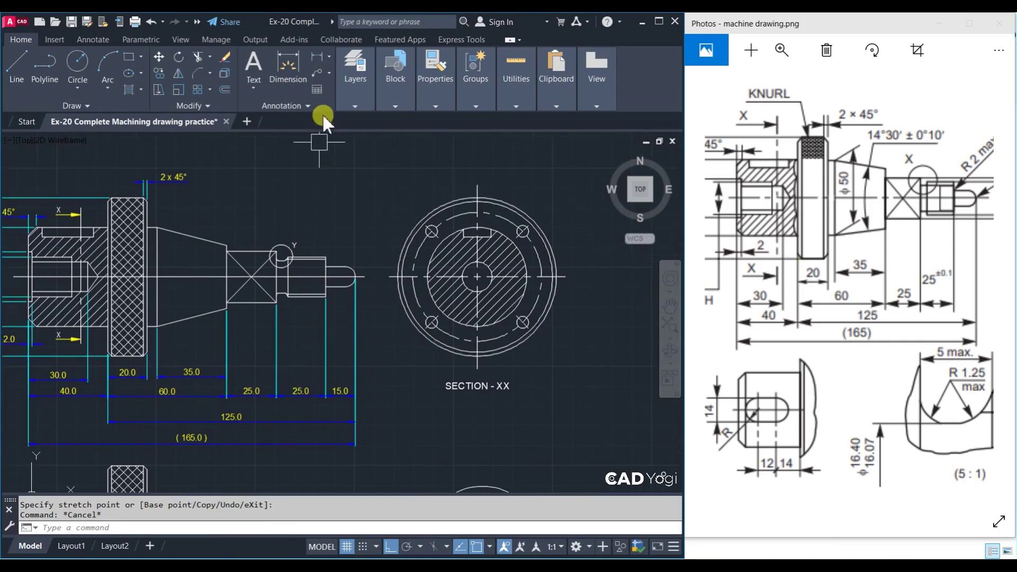
Place a 29° angular dimension between the upper and lower taper lines
click(328, 56)
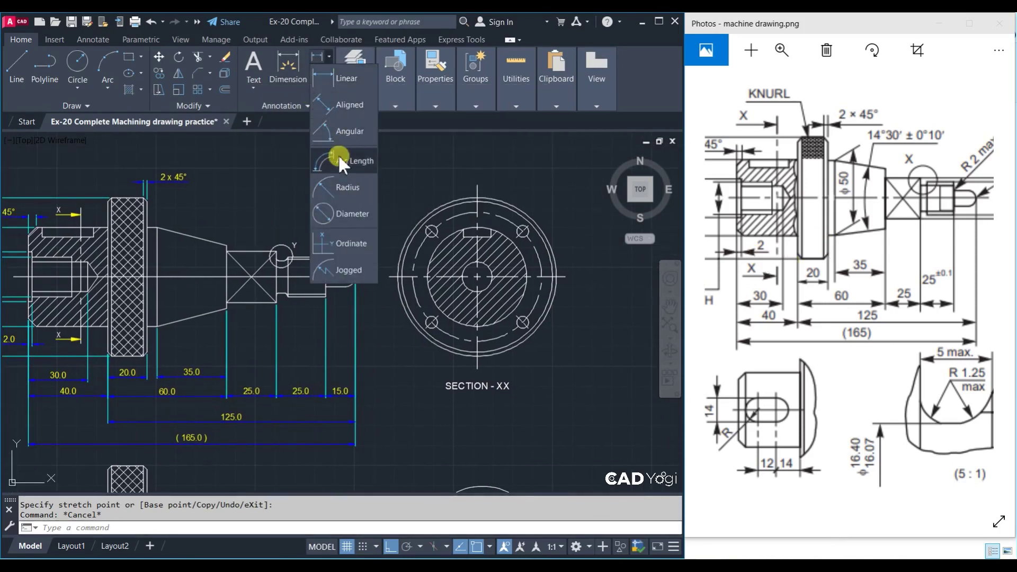
click(341, 136)
click(192, 237)
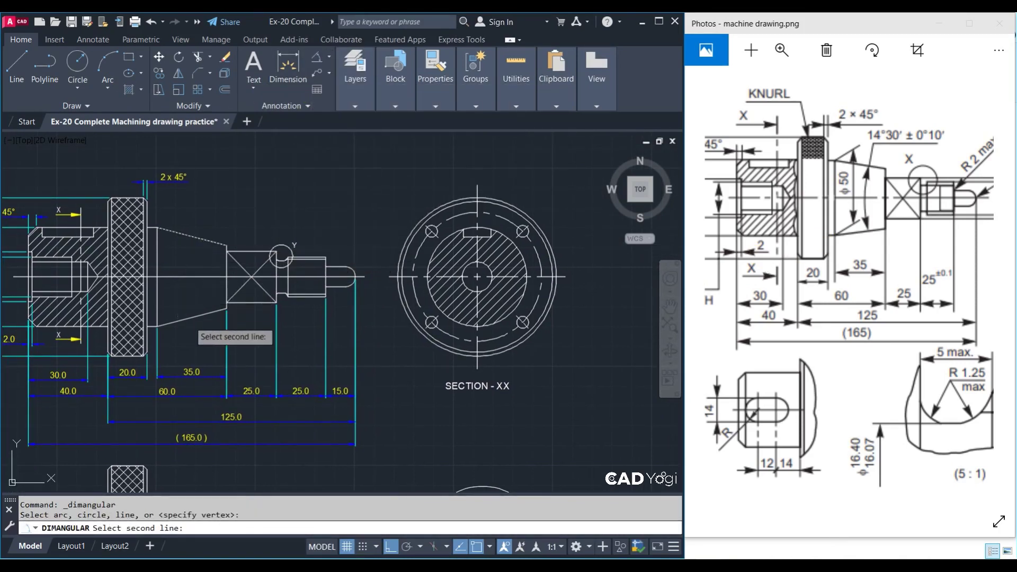
click(189, 321)
scroll(204, 294, up, 2)
click(181, 296)
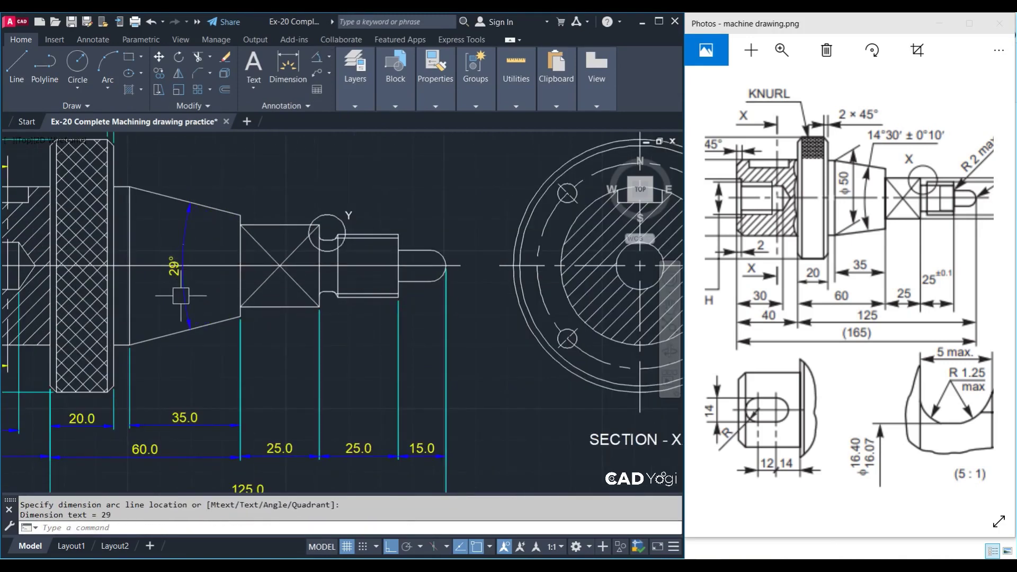
Set the angle dimension's precision to 0.0 so it reads 29.0°
scroll(181, 295, up, 2)
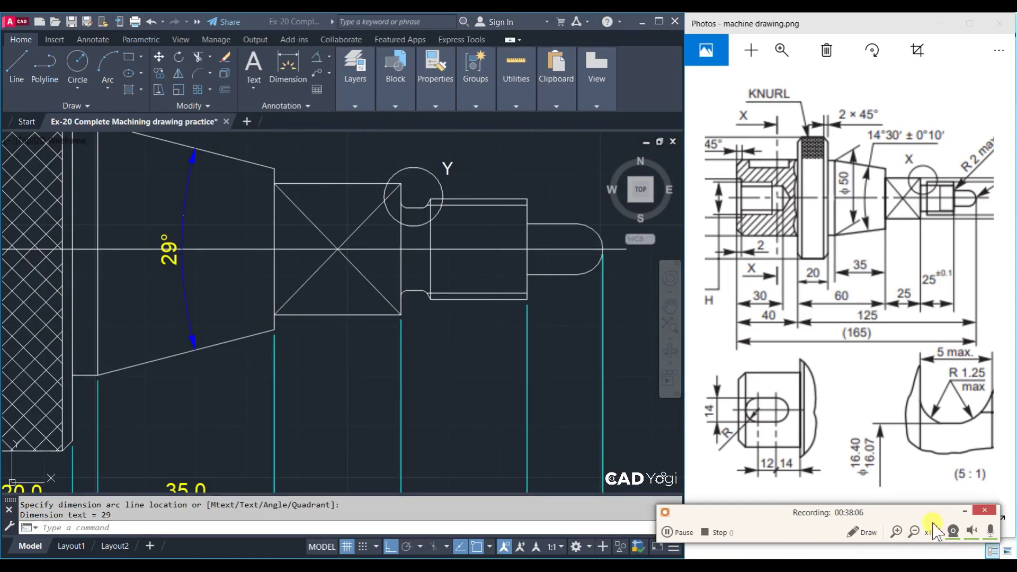
click(184, 275)
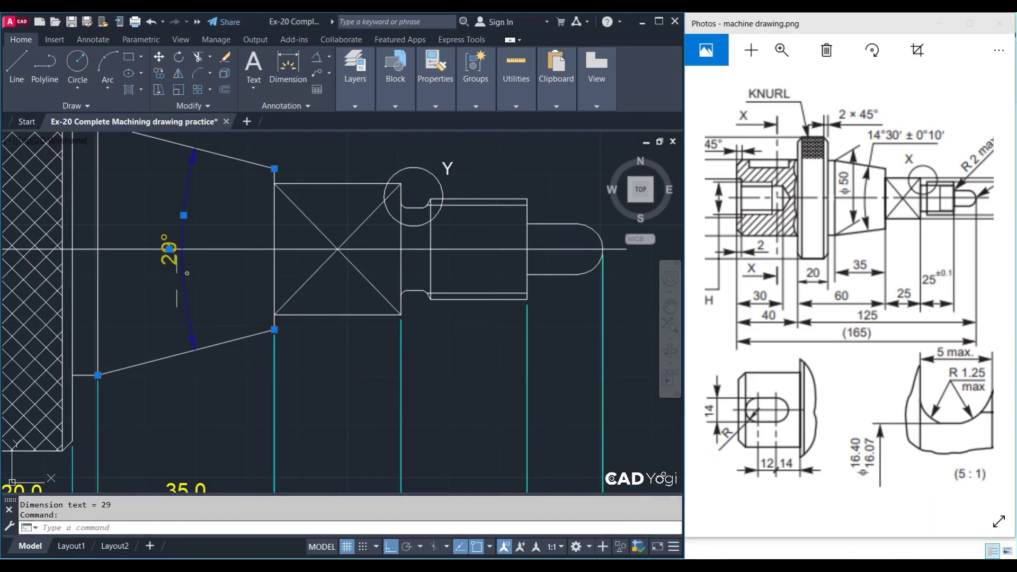
right_click(170, 287)
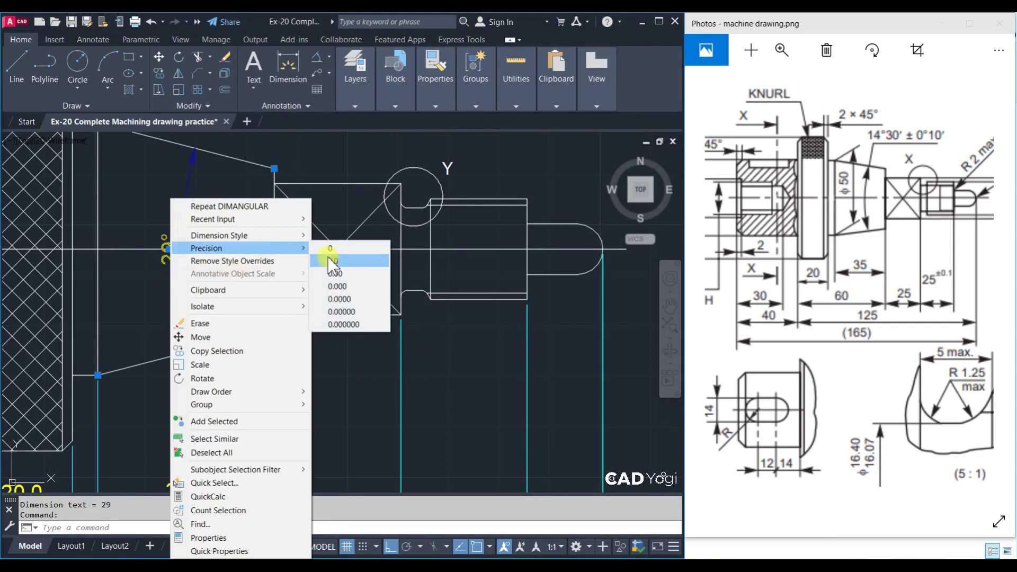
click(327, 256)
scroll(150, 238, up, 4)
click(189, 286)
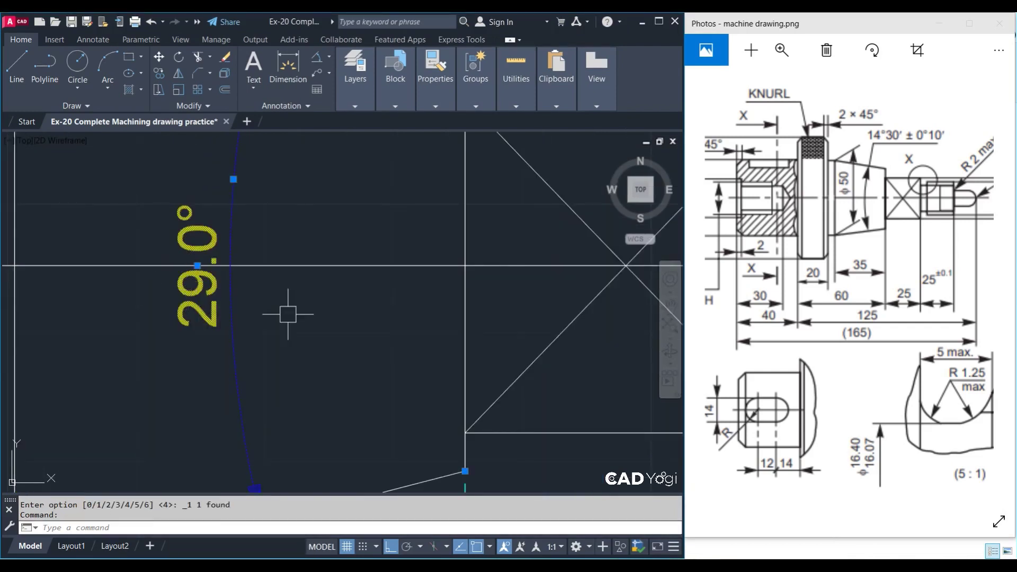
scroll(359, 311, down, 4)
middle_drag(360, 288, 359, 296)
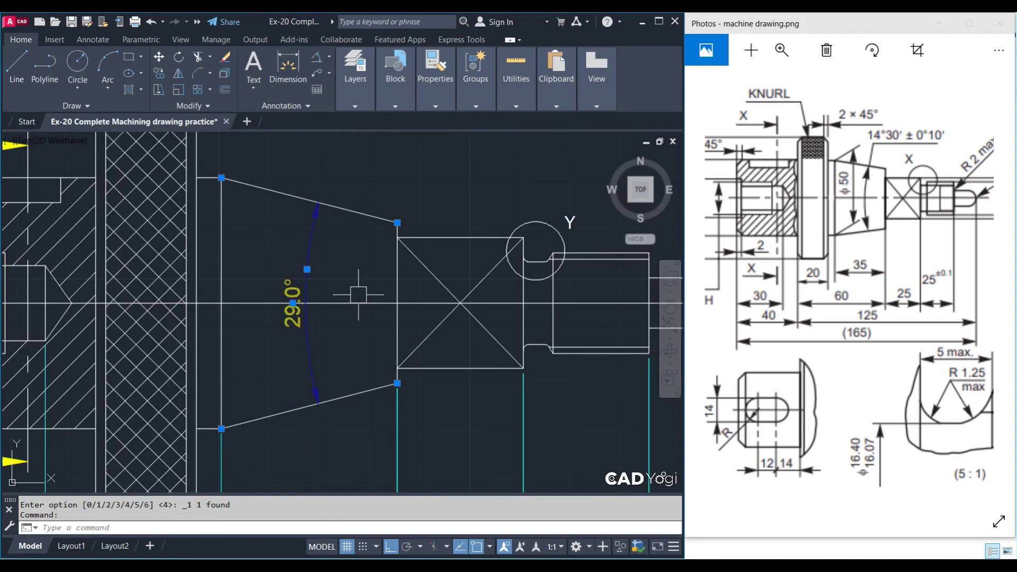
Begin a 26.0 linear dimension across the square portion, then cancel it
click(328, 57)
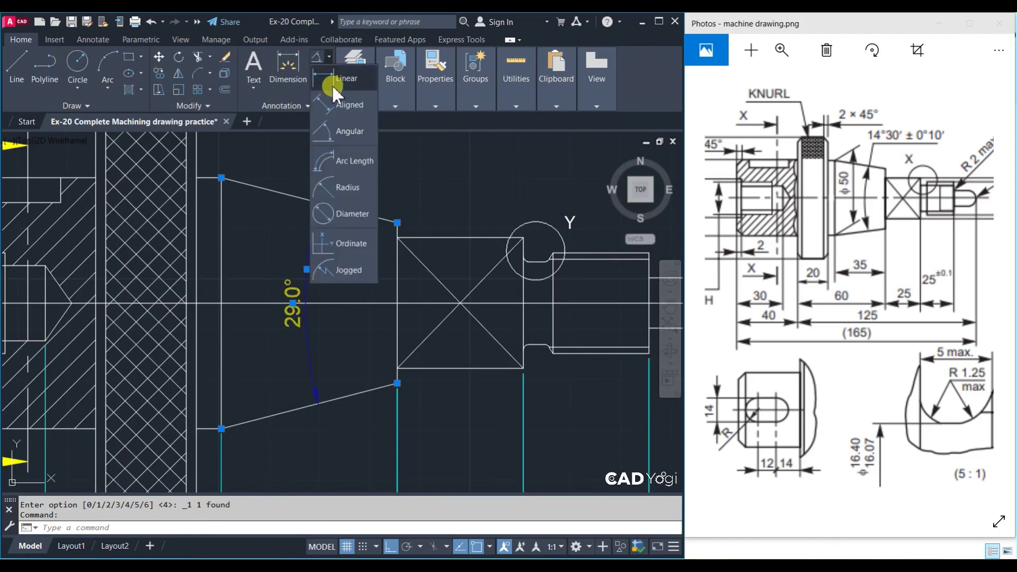
click(332, 85)
click(476, 237)
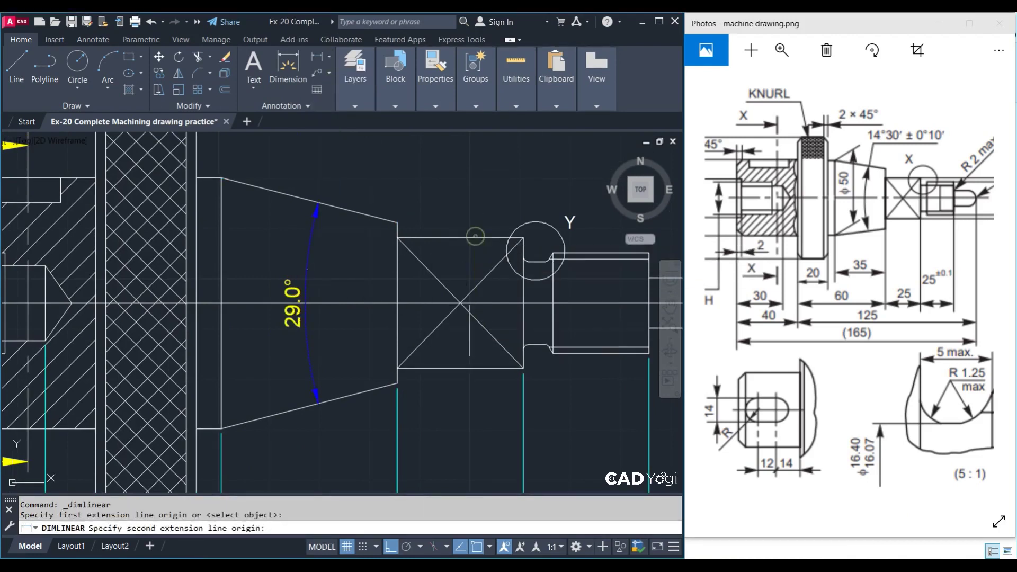
click(475, 368)
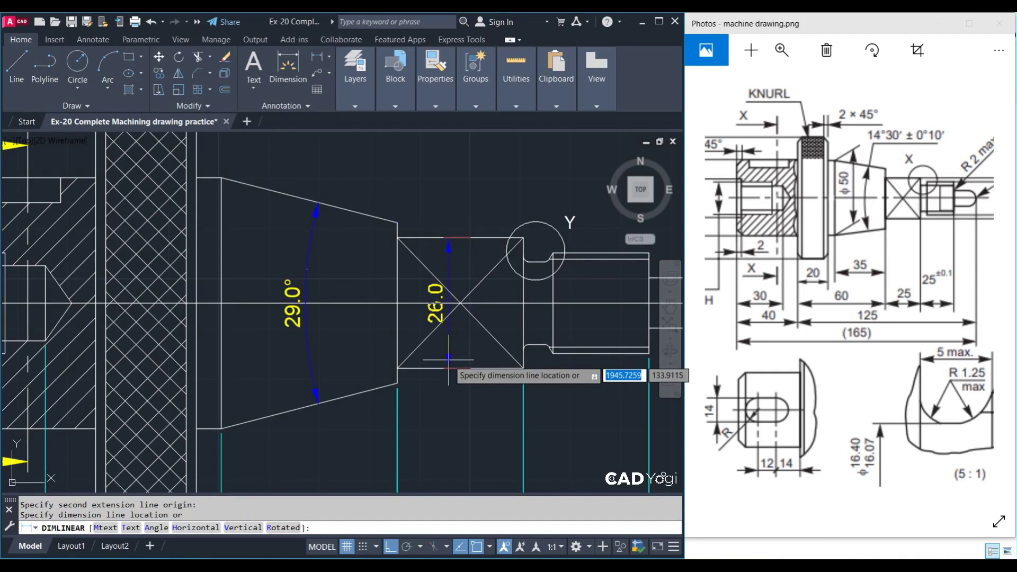
key(Escape)
mouse_move(800, 305)
mouse_down()
mouse_move(712, 310)
mouse_move(769, 321)
mouse_move(771, 301)
mouse_up()
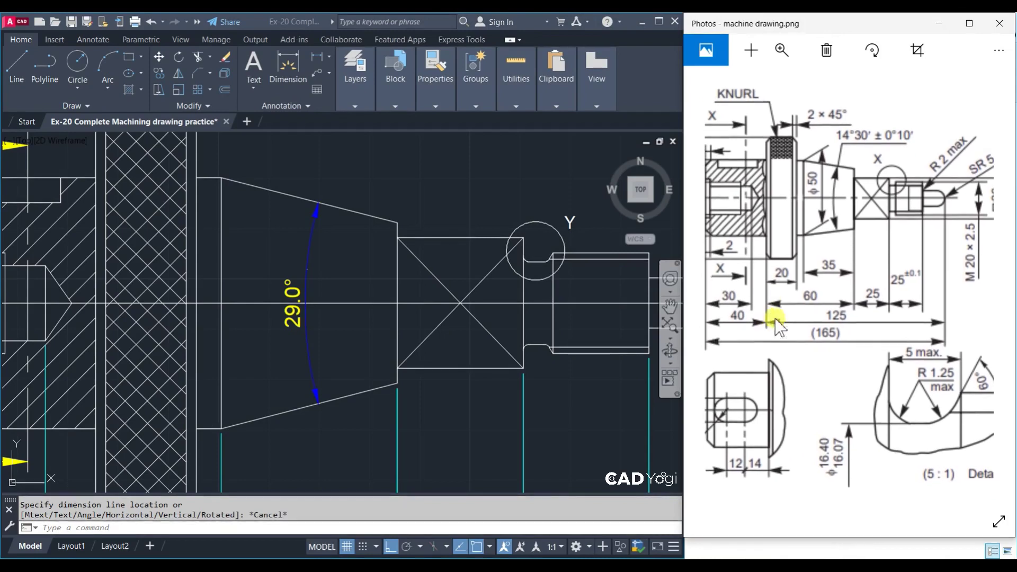
click(380, 350)
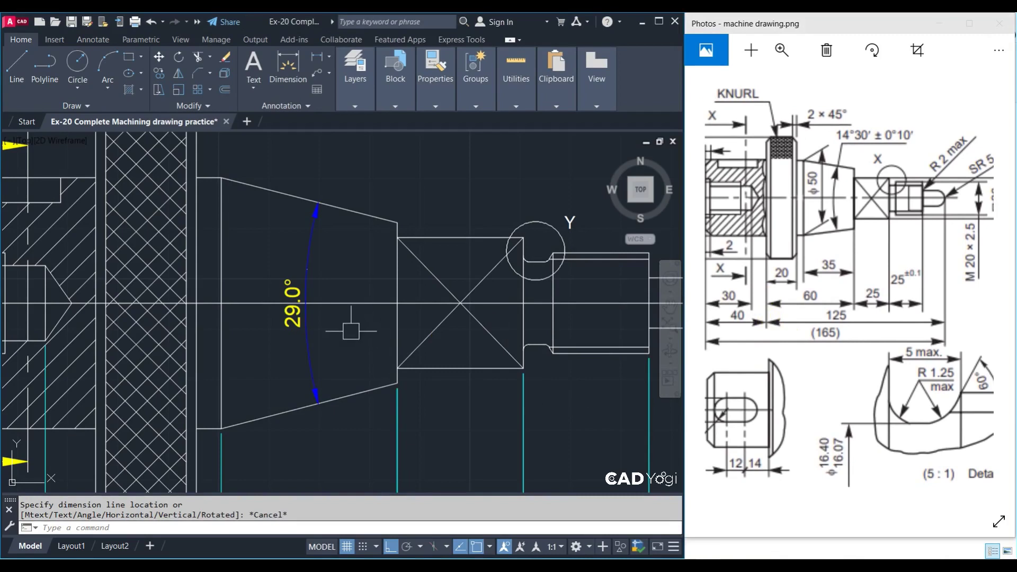
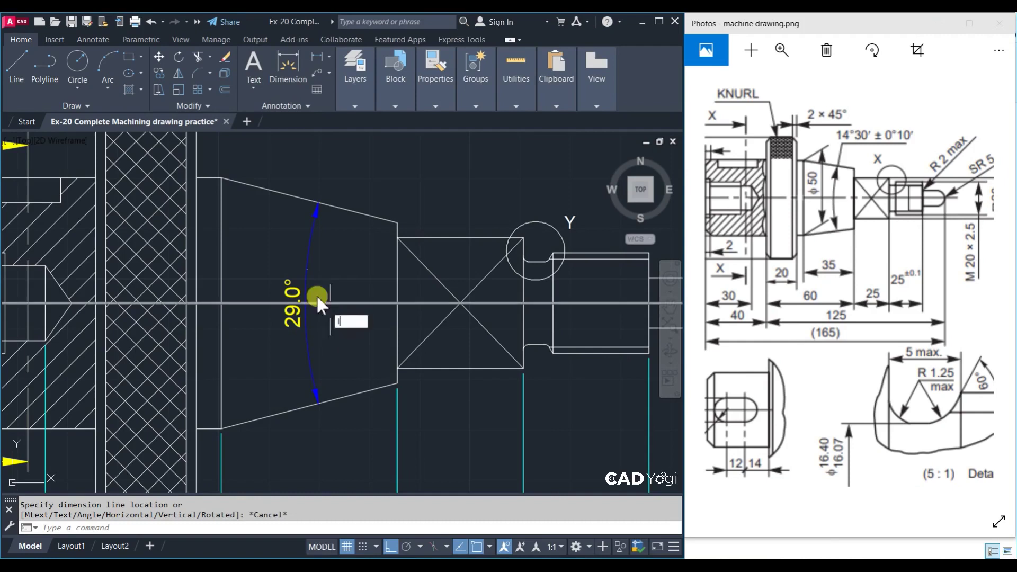
Draw a horizontal line from the taper's top-left corner and rotate it -7.25° about its left end
text(l)
key(Return)
click(216, 178)
click(436, 177)
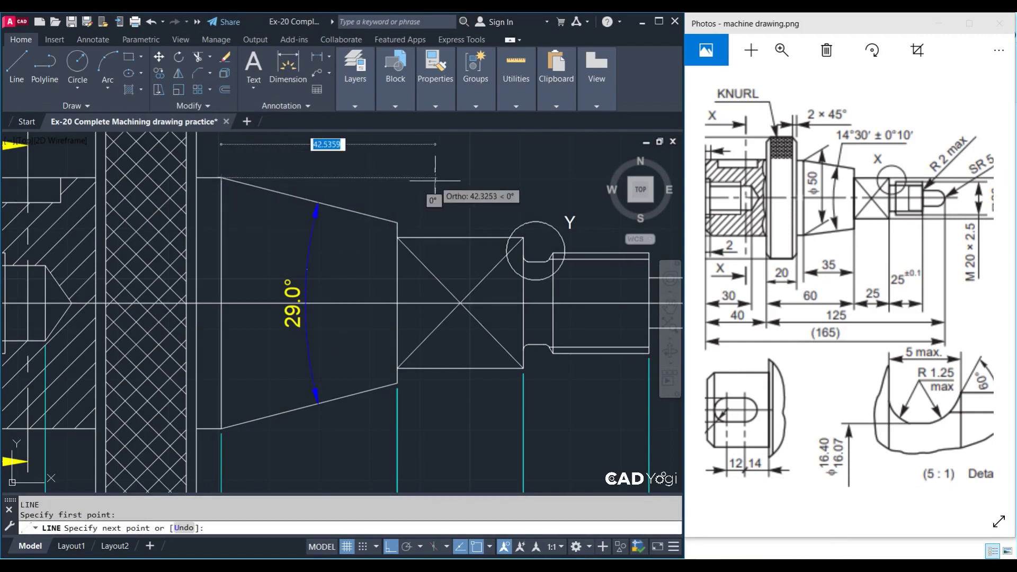
key(Escape)
click(395, 178)
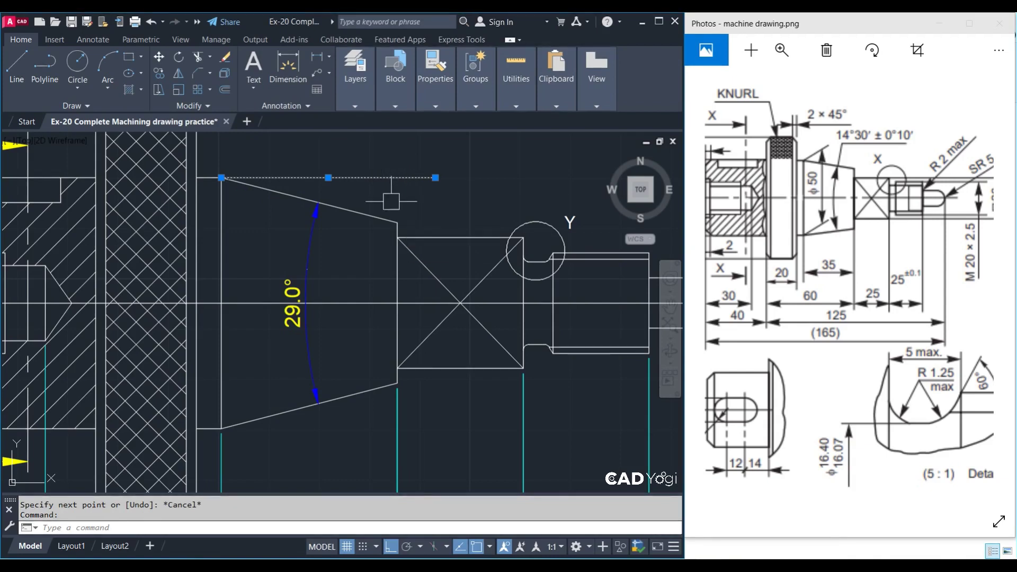
text(ro)
key(Return)
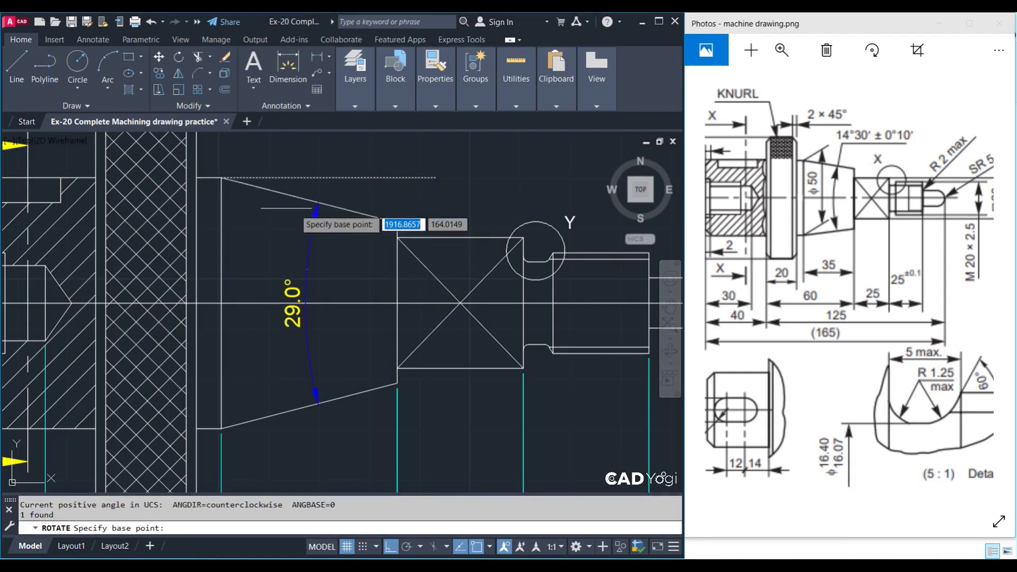
click(226, 179)
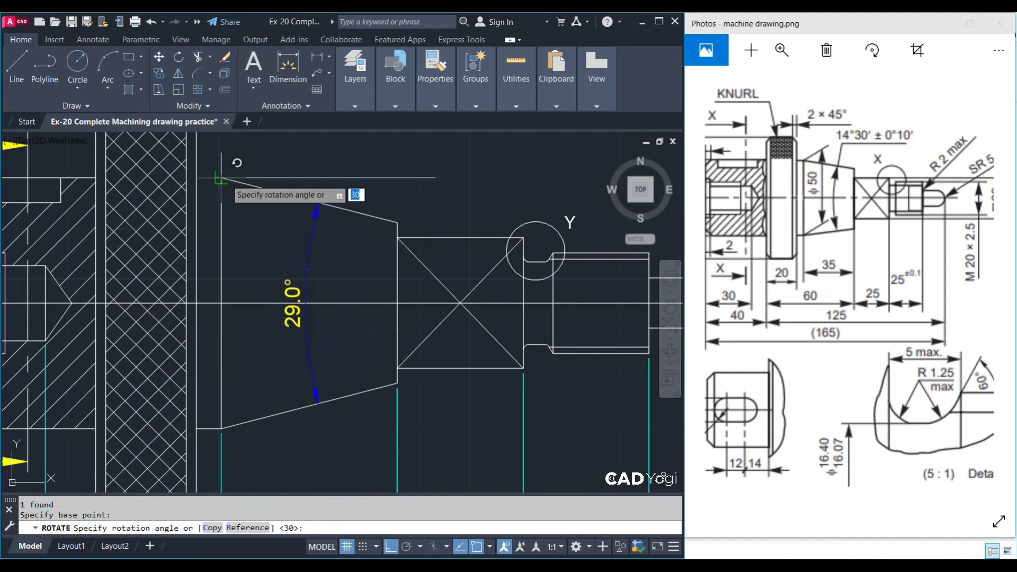
text(.25)
key(Return)
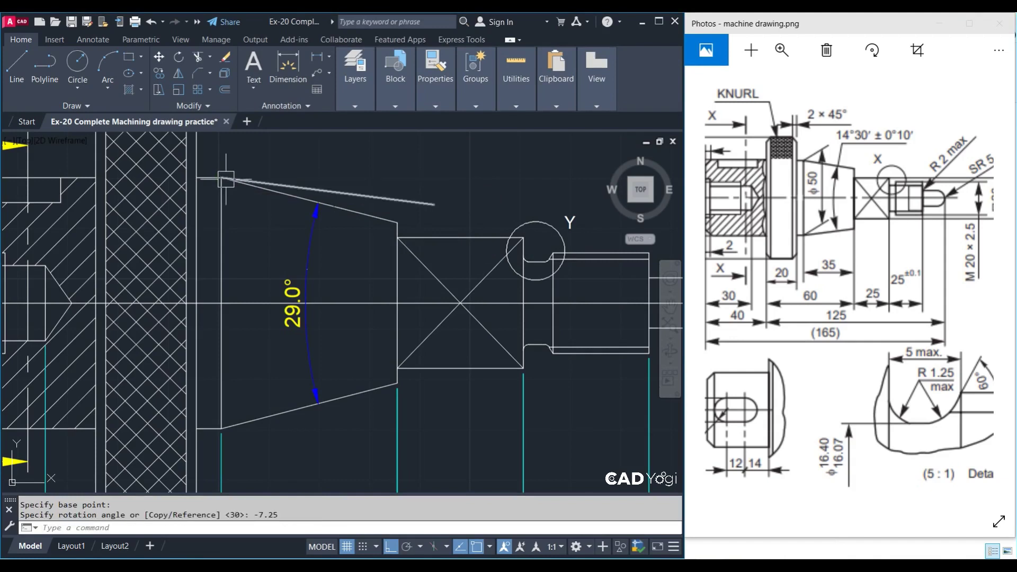
key(Escape)
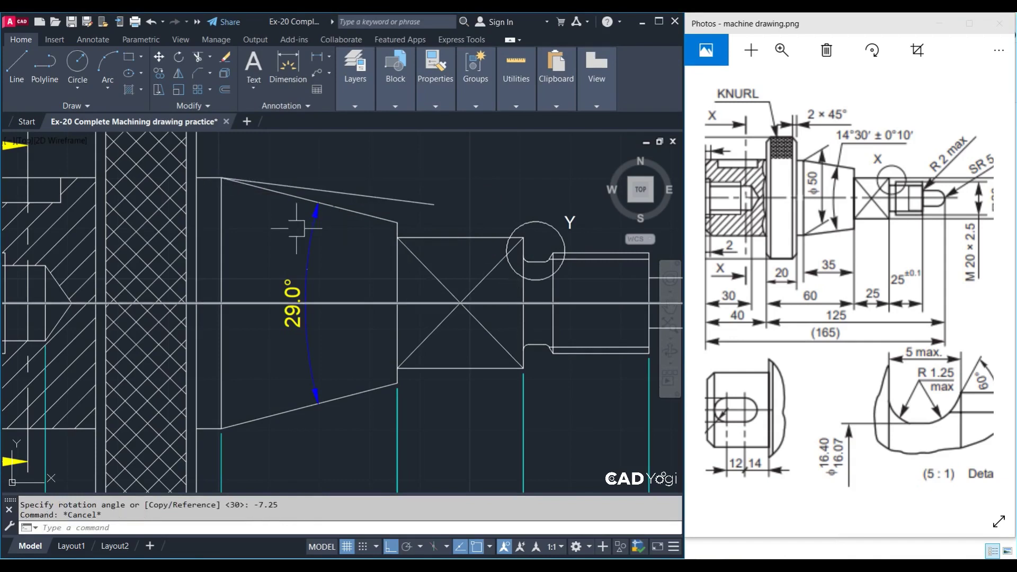
Erase the 29.0° angle dimension, extend the shoulder edge to the sloped line, and delete the old top edge
click(296, 229)
text(E)
key(Return)
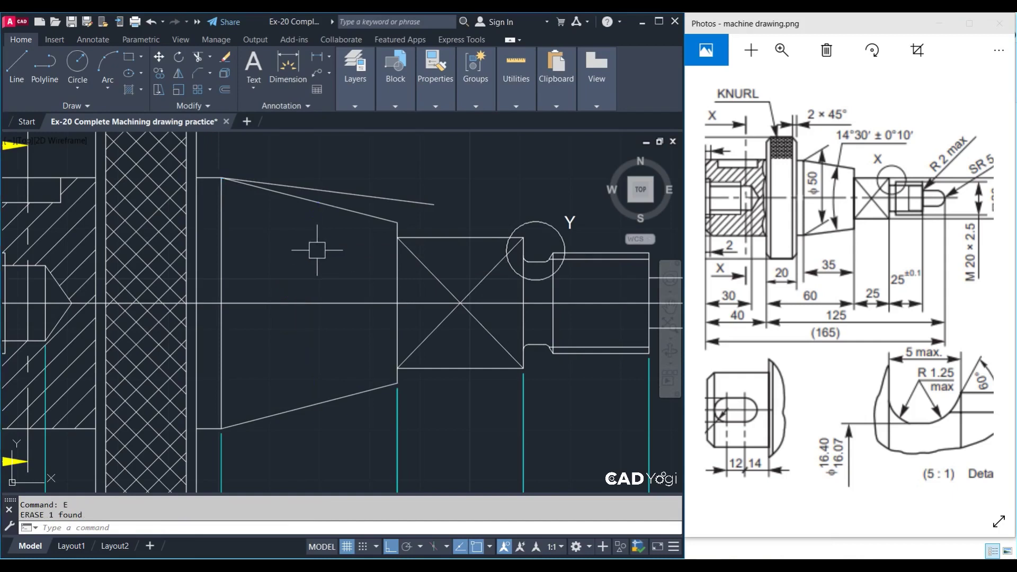
key(Return)
key(Return)
click(393, 256)
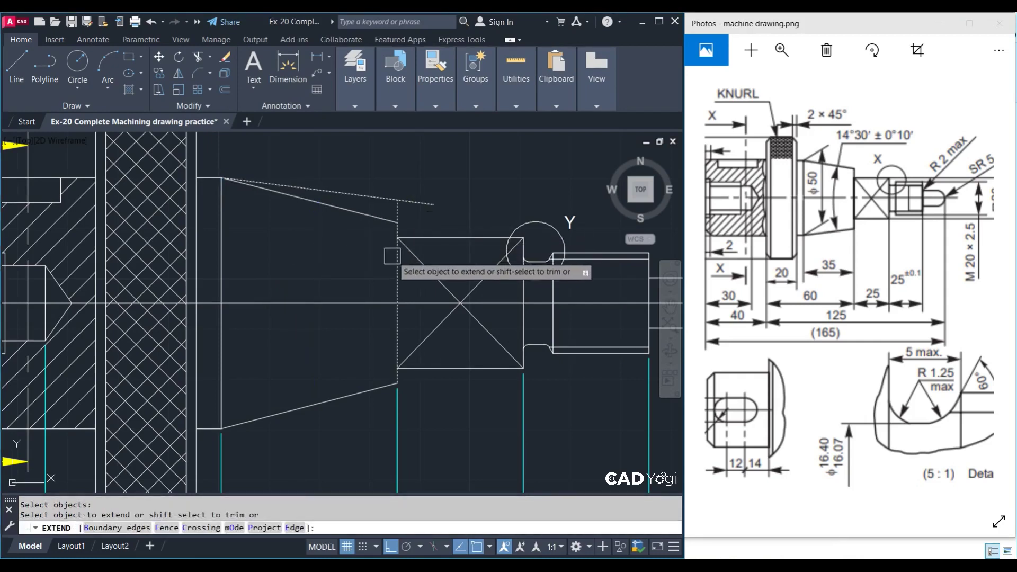
key(Escape)
click(384, 222)
key(Delete)
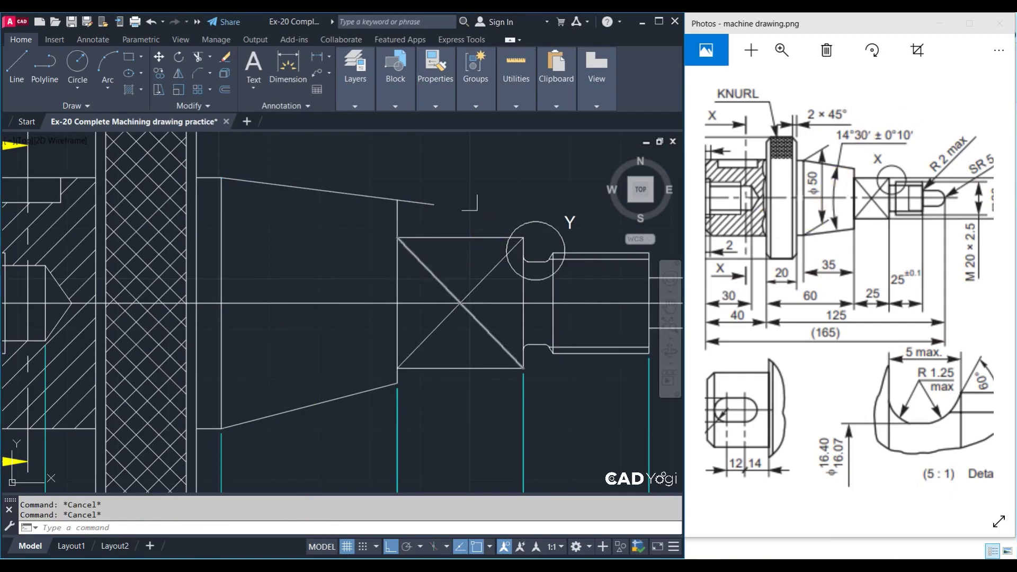
Trim the new sloped line back to the shoulder edge
text(tr)
key(Return)
drag(470, 203, 392, 249)
key(Return)
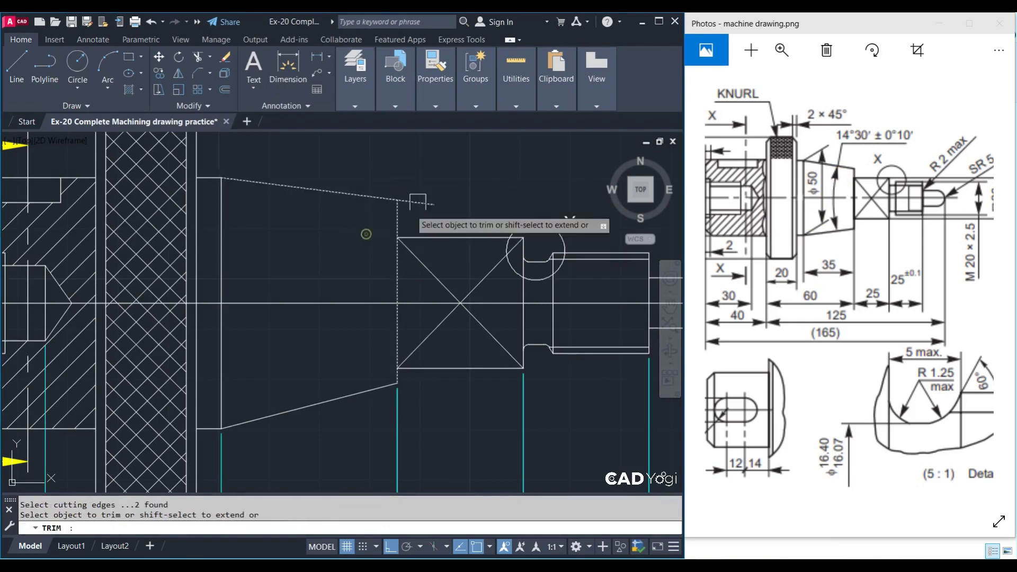
click(418, 203)
key(Escape)
Mirror the new top taper edge about the centreline and delete the old bottom edge
click(358, 196)
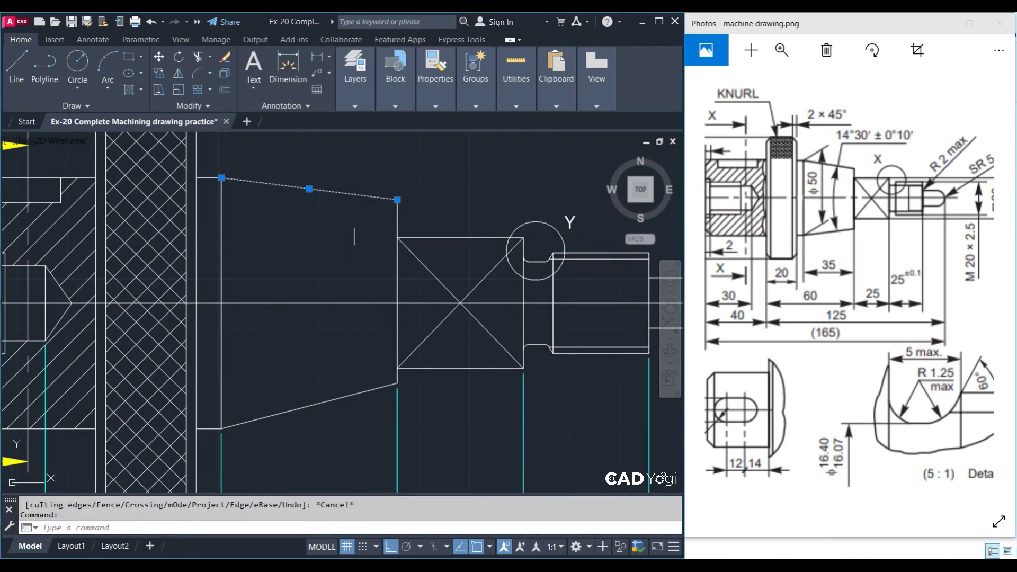
text(mi)
key(Return)
click(342, 303)
click(284, 337)
key(Return)
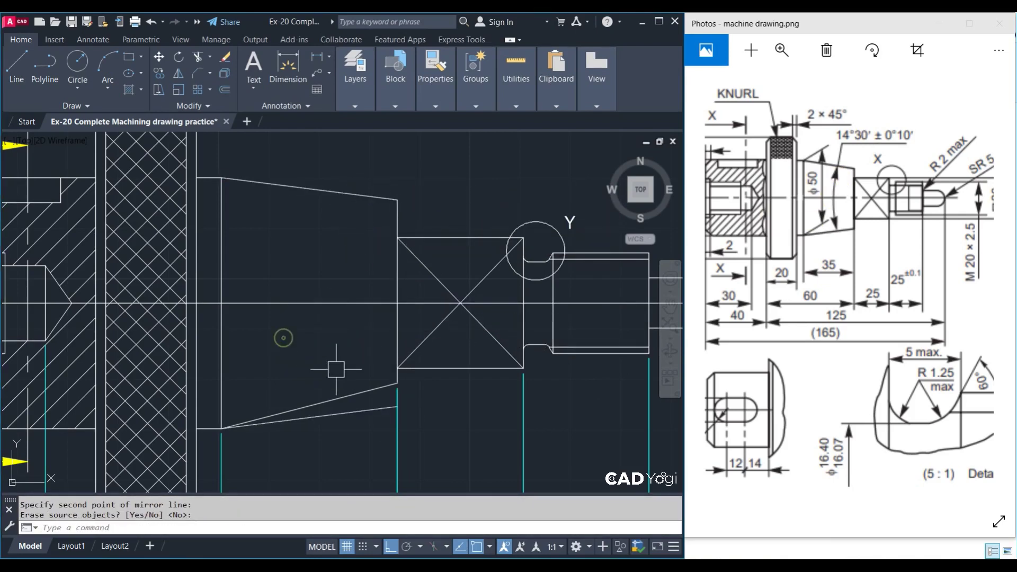
click(351, 393)
key(Delete)
Extend the cyan extension lines to meet the new taper edges
text(ex)
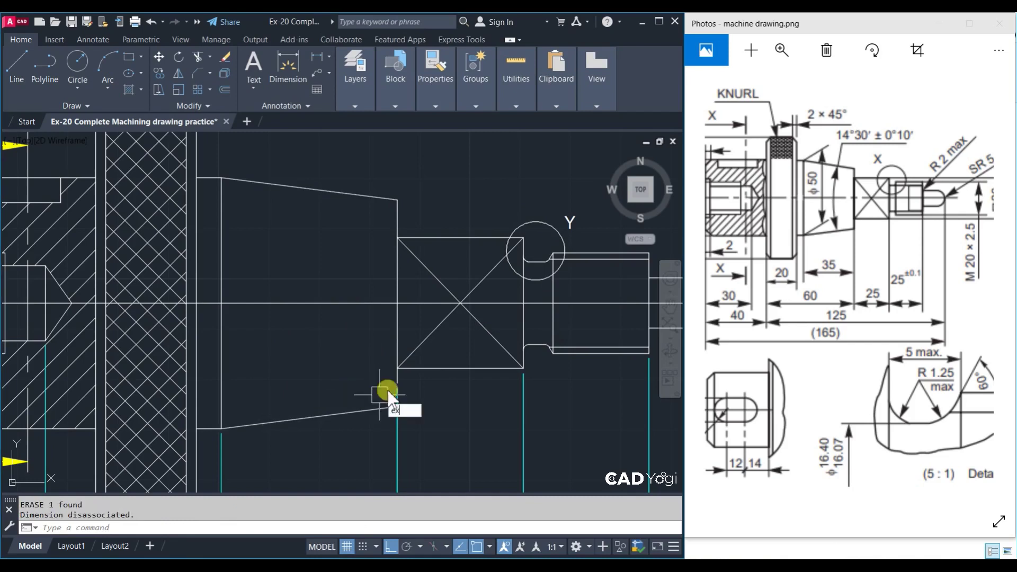
key(Return)
click(431, 410)
click(374, 374)
key(Return)
click(381, 352)
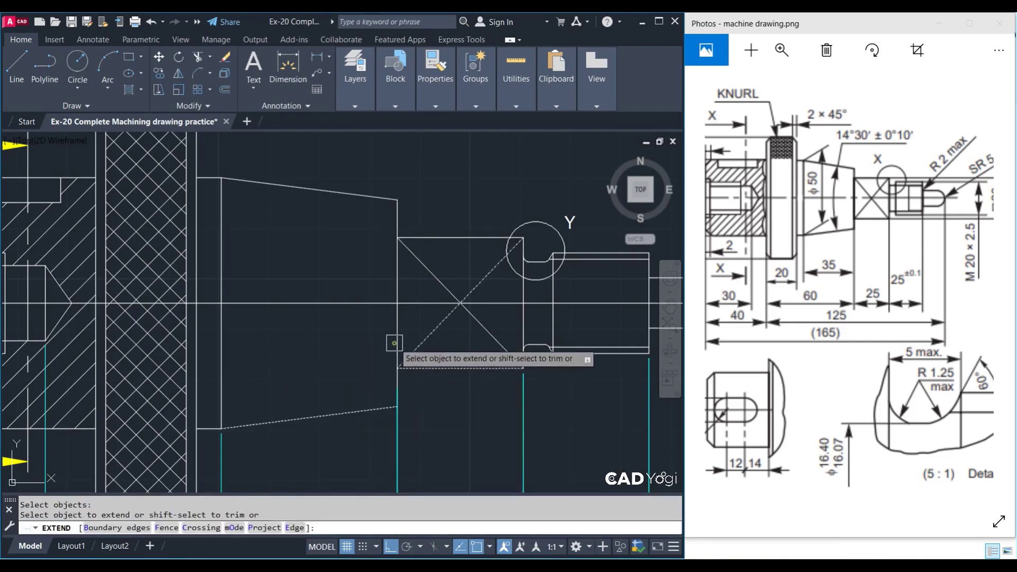
key(Escape)
click(394, 445)
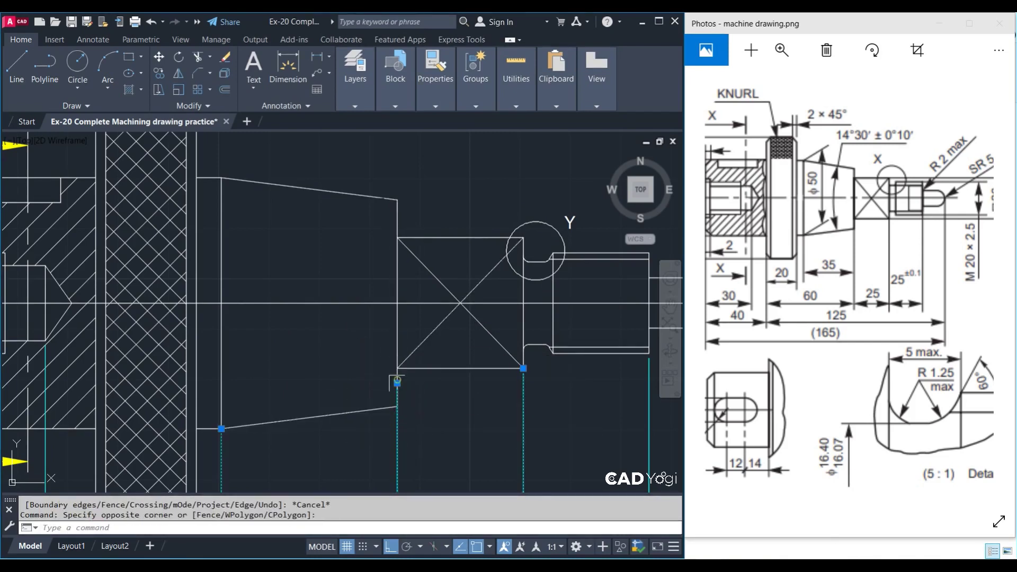
click(397, 381)
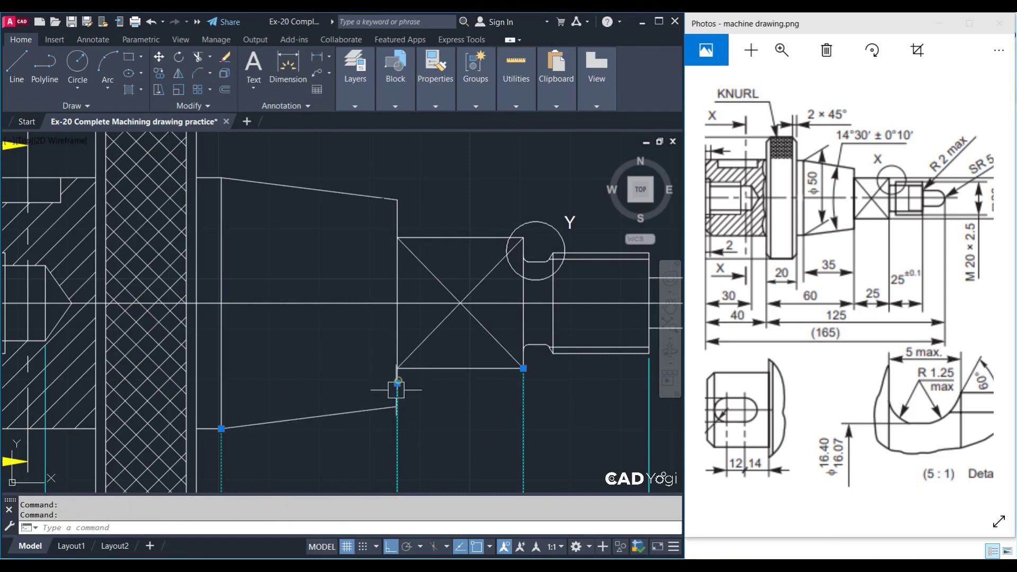
click(398, 383)
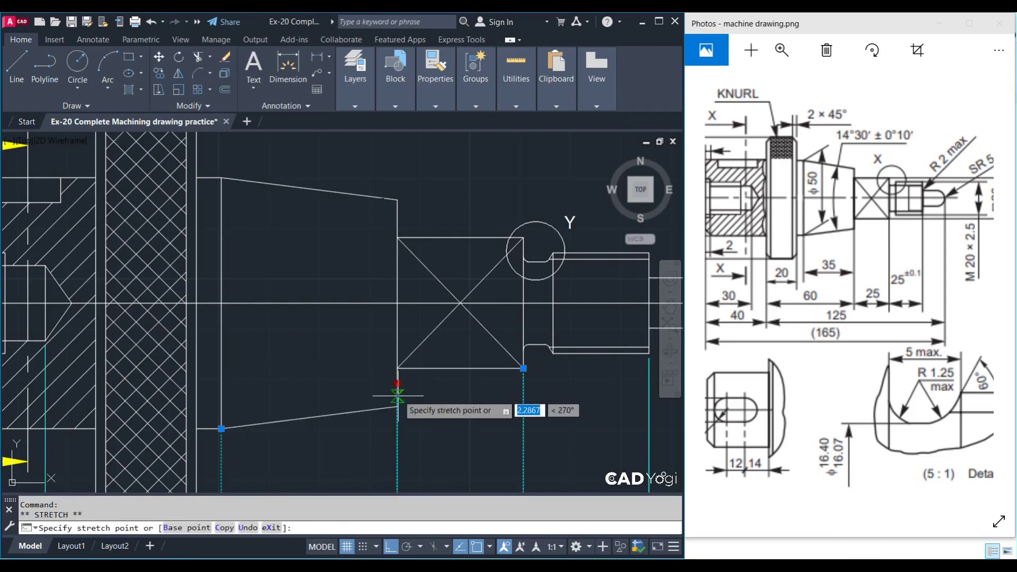
key(Escape)
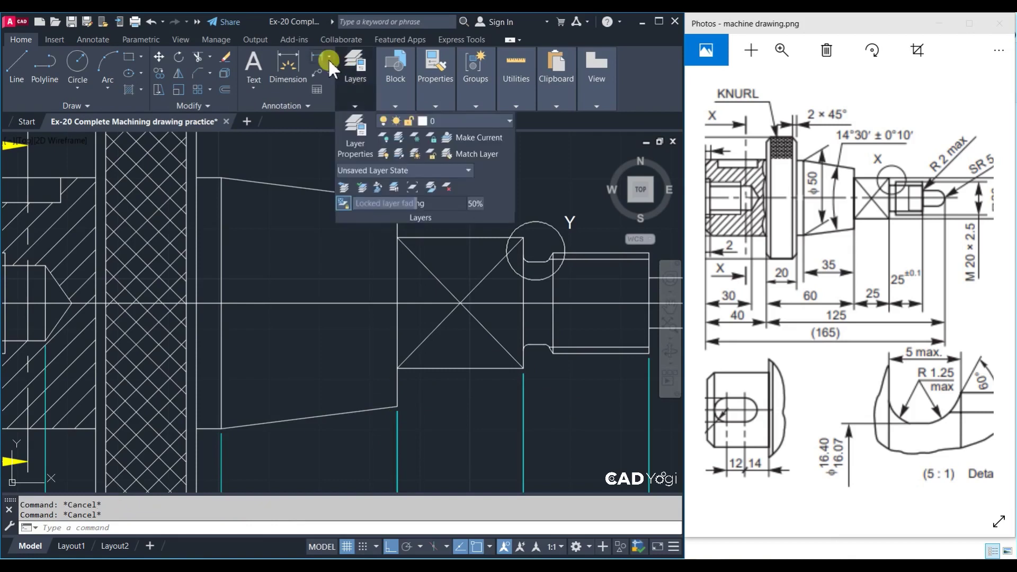
Add an angular dimension between the top and bottom taper edges, reading 14.5° at 0.0 precision
click(329, 57)
click(339, 133)
click(310, 187)
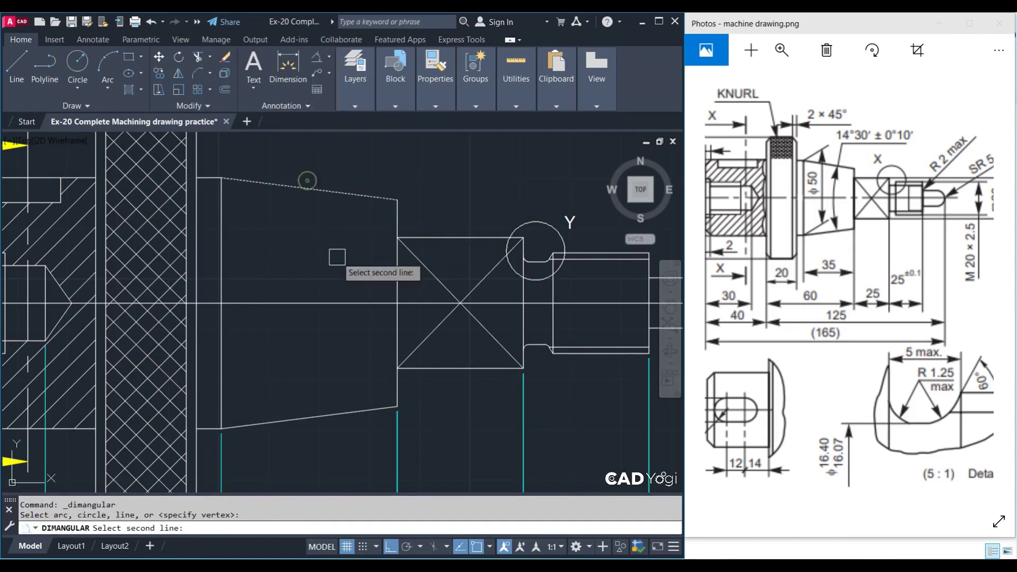
click(341, 413)
click(318, 341)
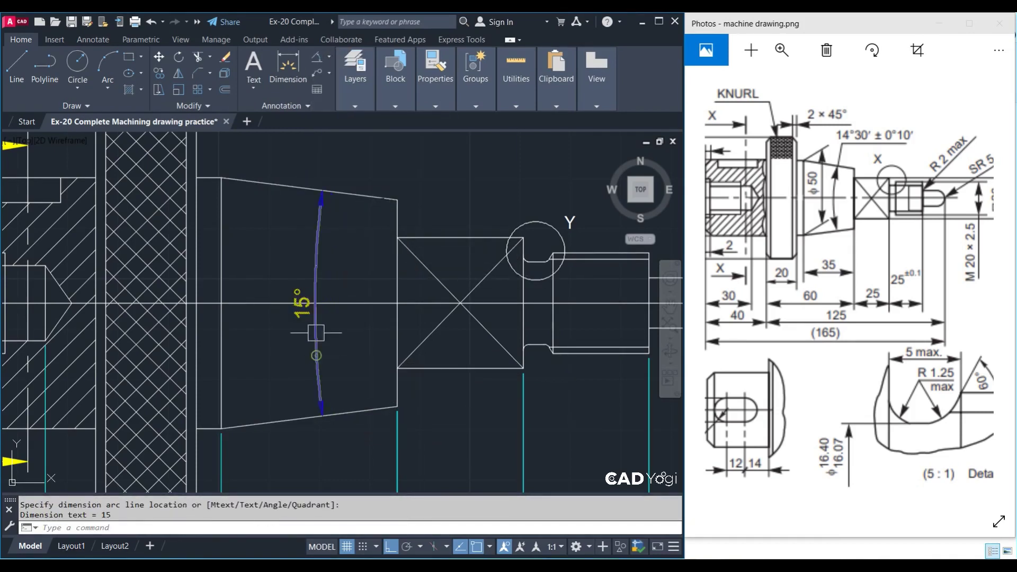
right_click(316, 329)
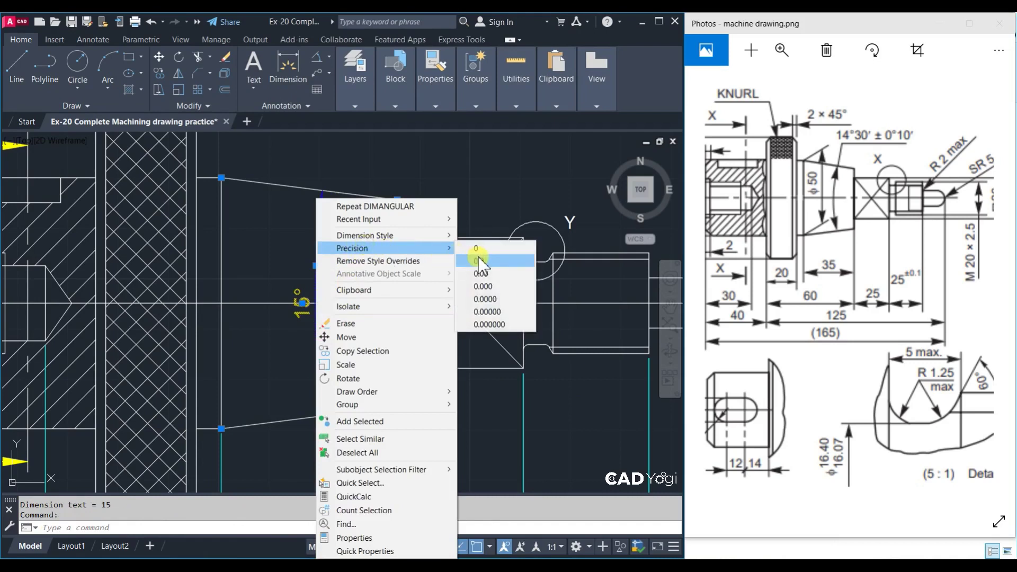
click(479, 261)
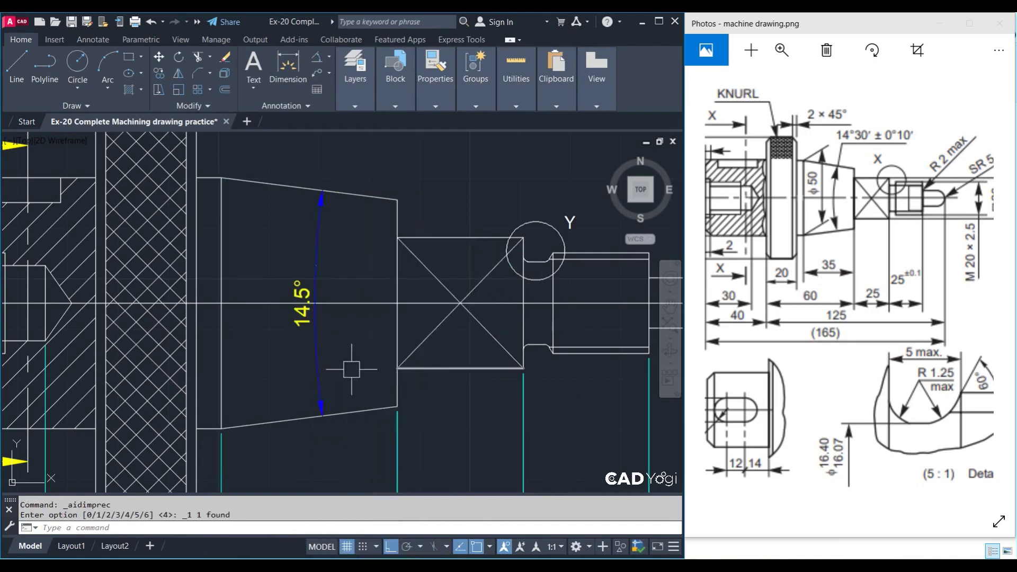
key(Escape)
scroll(377, 392, down, 1)
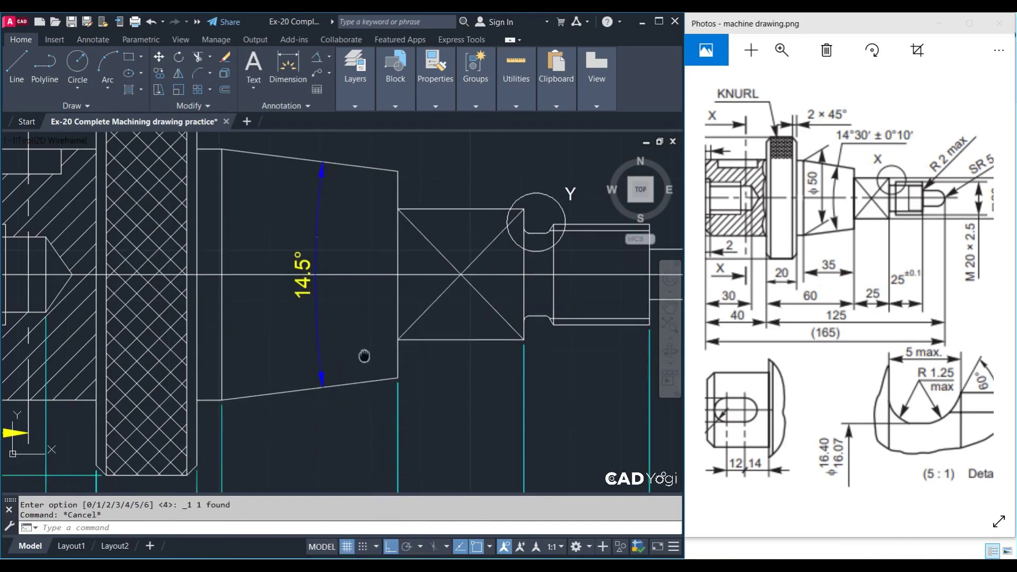
scroll(363, 339, down, 1)
scroll(366, 308, down, 1)
scroll(368, 306, down, 1)
Copy both taper edges onto the lower view of the shaft
click(369, 306)
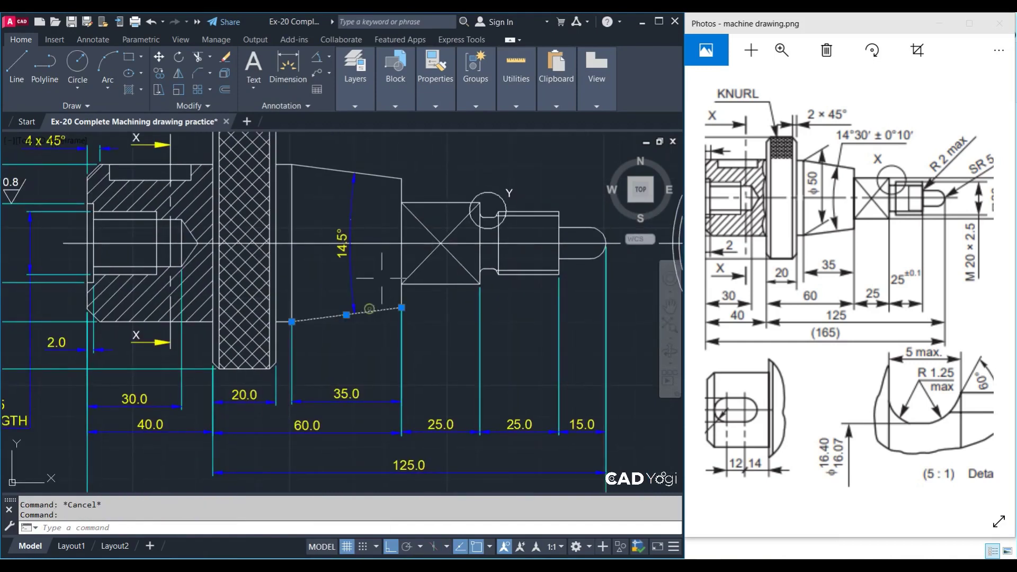
click(373, 176)
text(co)
key(Return)
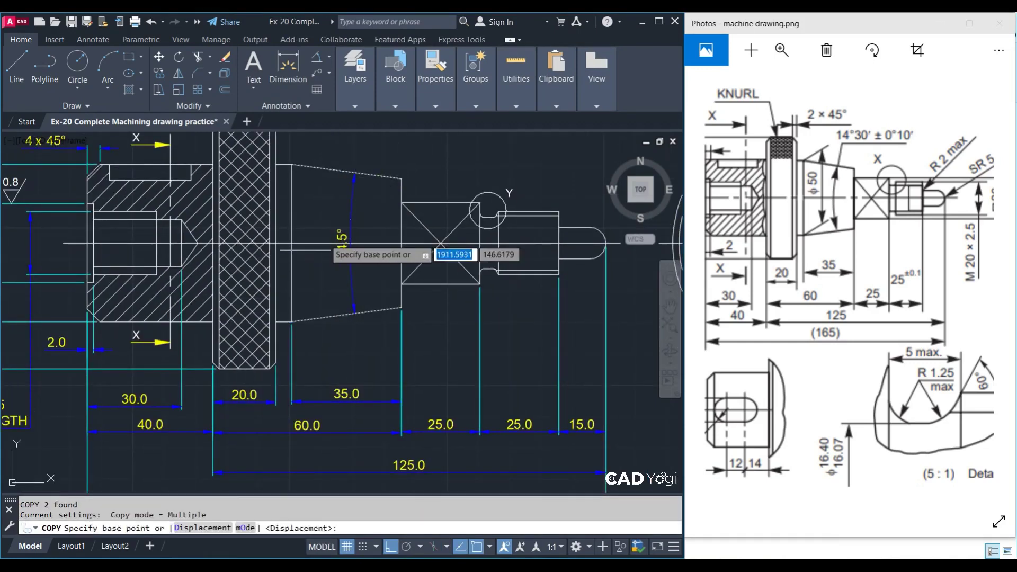
click(292, 242)
middle_drag(344, 435, 408, 120)
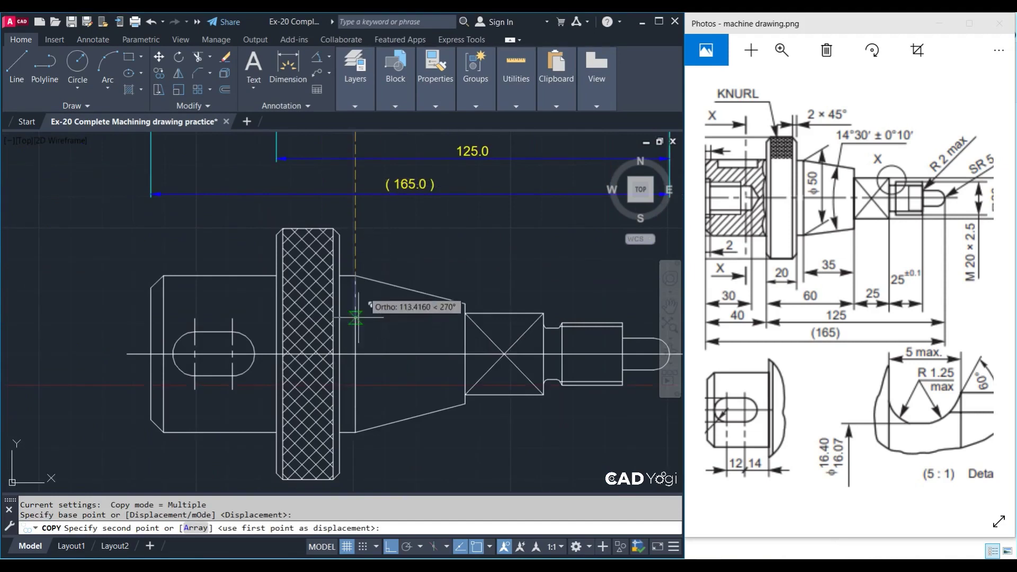
click(370, 355)
key(Escape)
Erase the two copied edges from the lower view
click(430, 295)
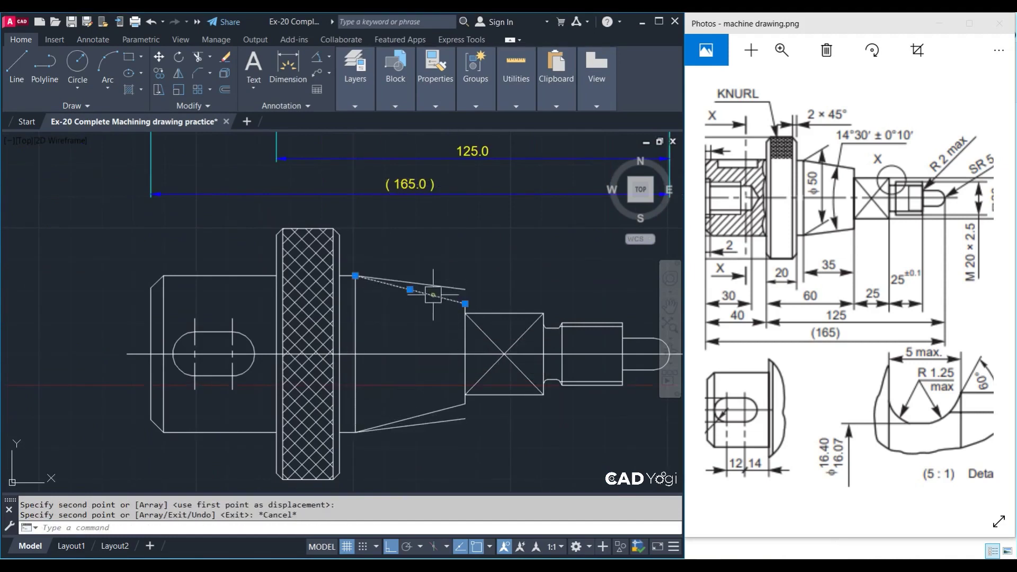
text(e)
key(Return)
click(411, 418)
text(e)
key(Return)
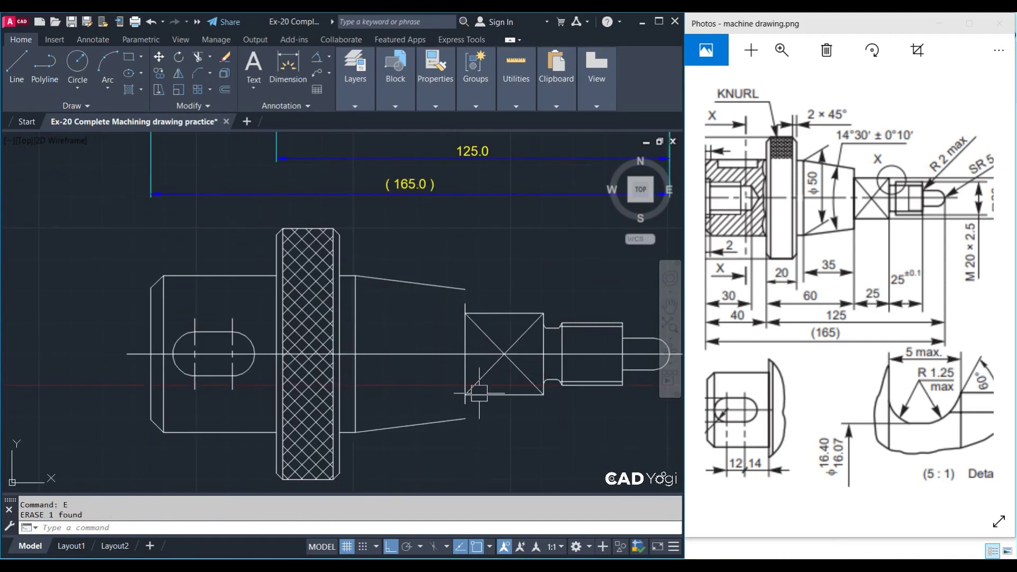
Extend the lower view's taper lines to the chosen boundary edges with a crossing selection
text(ex)
key(Return)
click(493, 257)
click(435, 318)
key(Return)
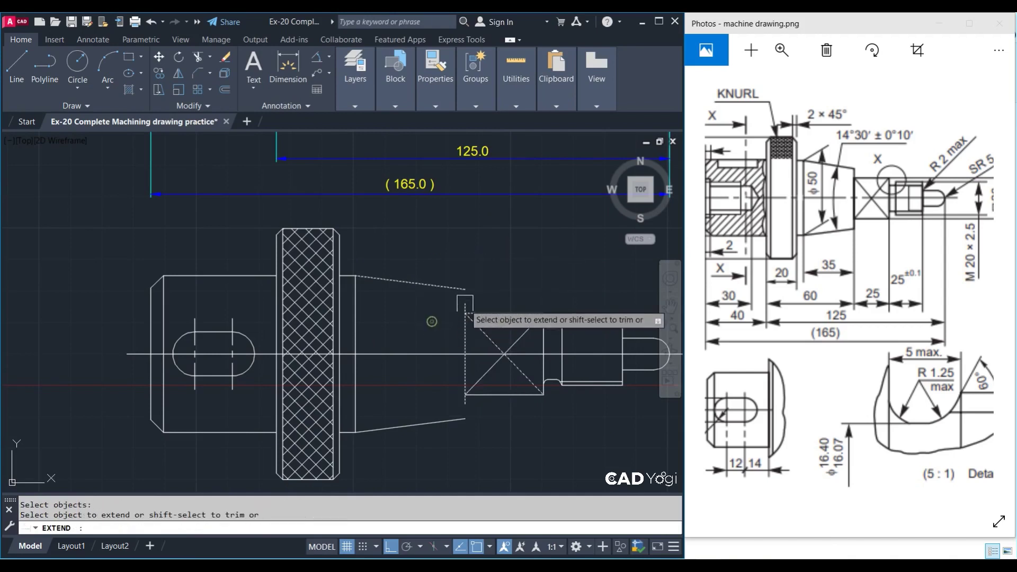
click(472, 413)
click(421, 375)
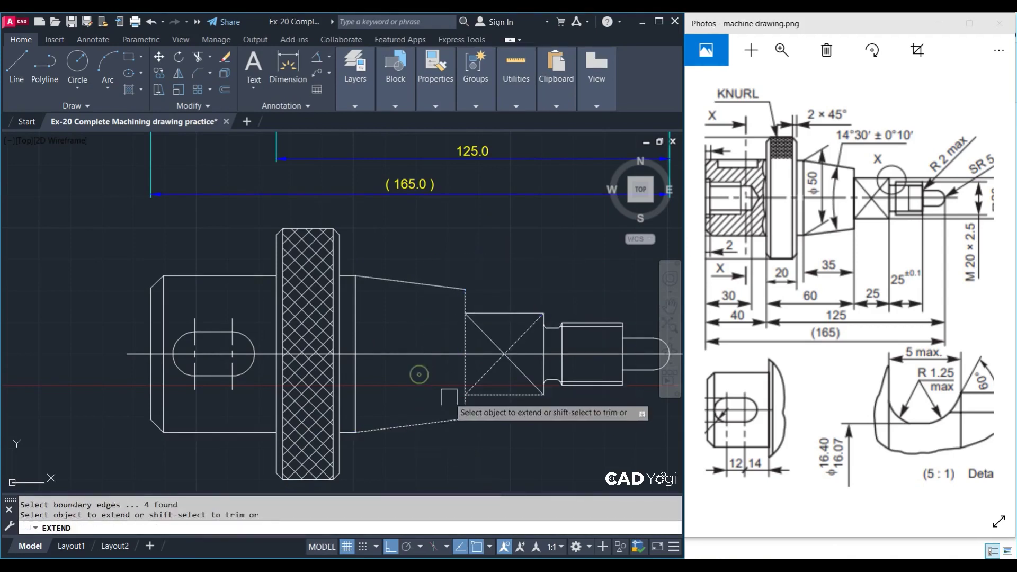
key(Return)
key(Return)
click(451, 418)
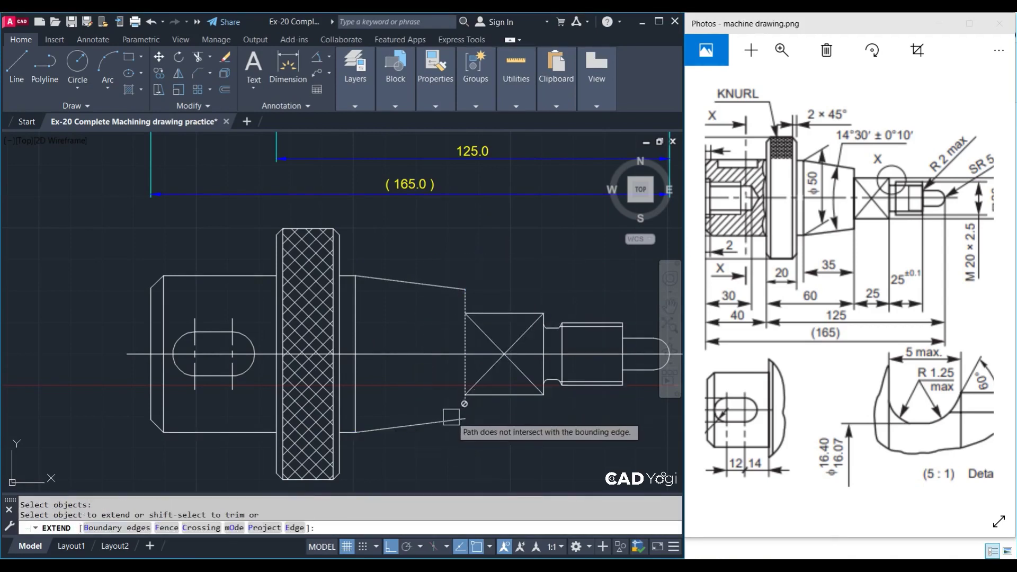
Retry extending the lower taper lines using a crossing window, then view the whole shaft
key(Return)
click(462, 404)
key(Escape)
click(467, 421)
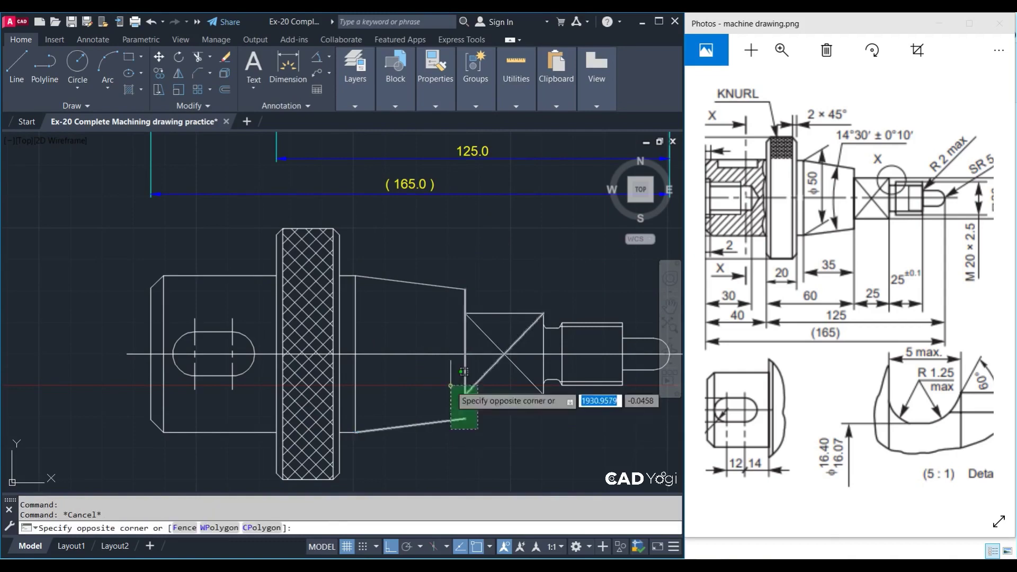
click(453, 386)
key(Return)
scroll(461, 381, up, 5)
scroll(461, 380, down, 2)
key(Escape)
scroll(461, 380, down, 3)
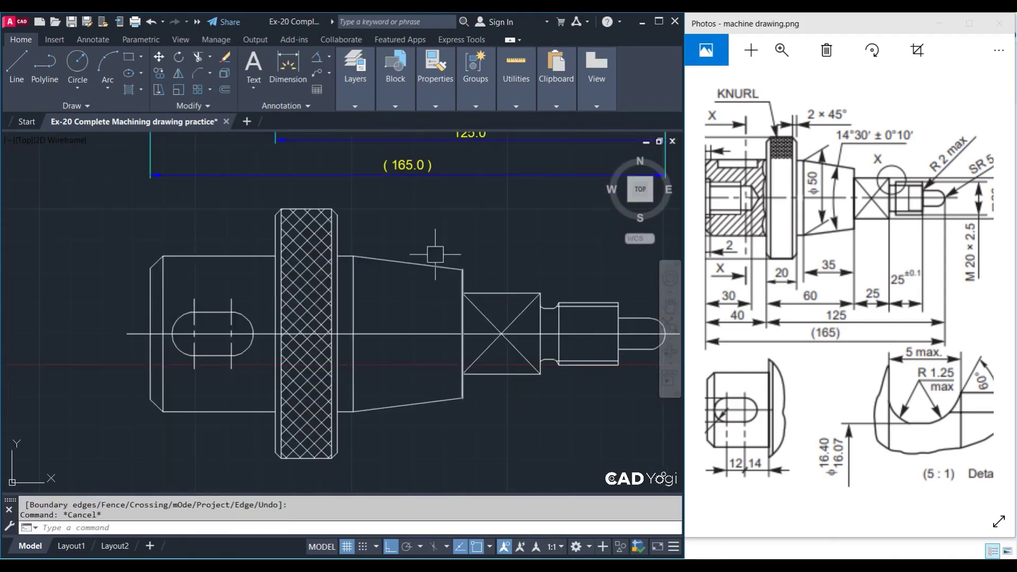
scroll(461, 381, down, 2)
scroll(461, 381, down, 2)
middle_drag(422, 226, 378, 317)
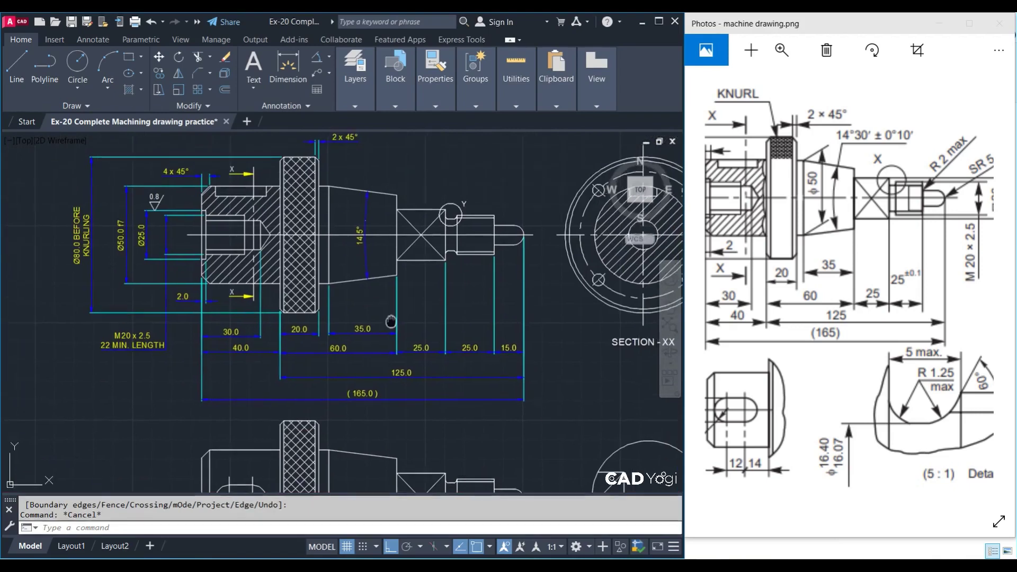
scroll(414, 180, up, 2)
scroll(370, 212, up, 1)
scroll(371, 211, up, 2)
Edit the 14.5° angle dimension text to 14%%d30'%%p0%%d10' so it reads 14°30' ±0°10'
click(314, 291)
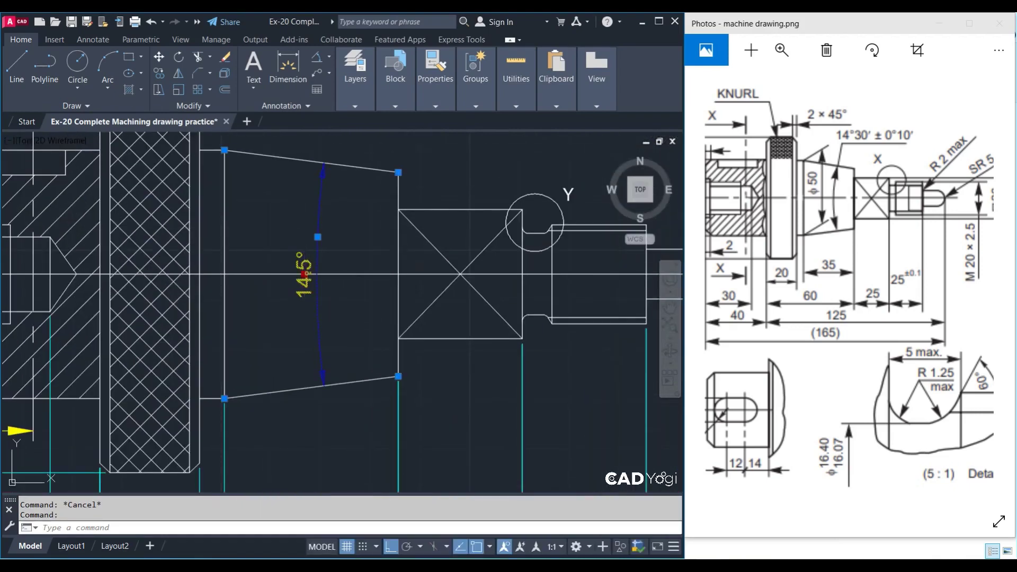
click(304, 274)
key(Escape)
key(Escape)
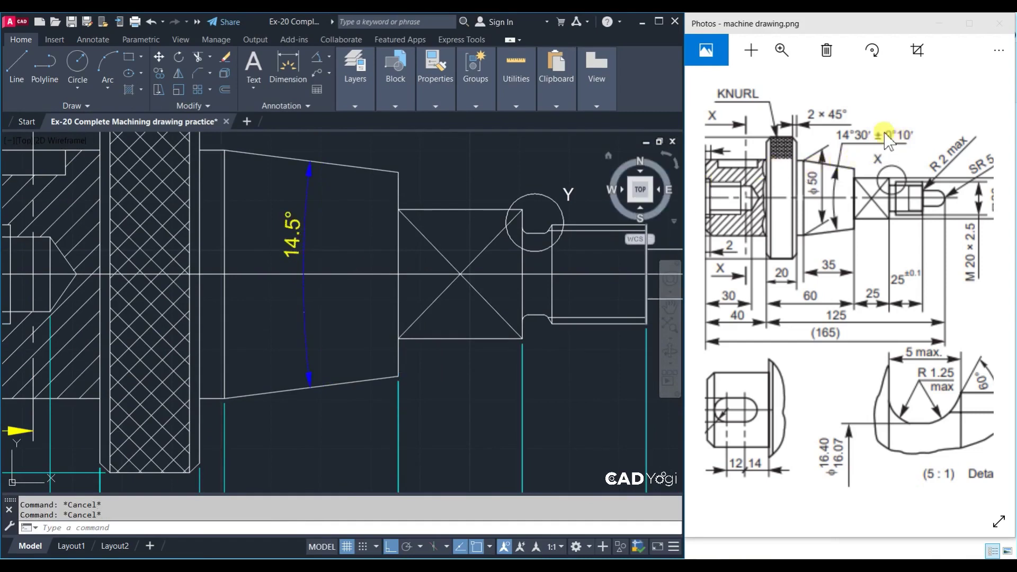
text(ed)
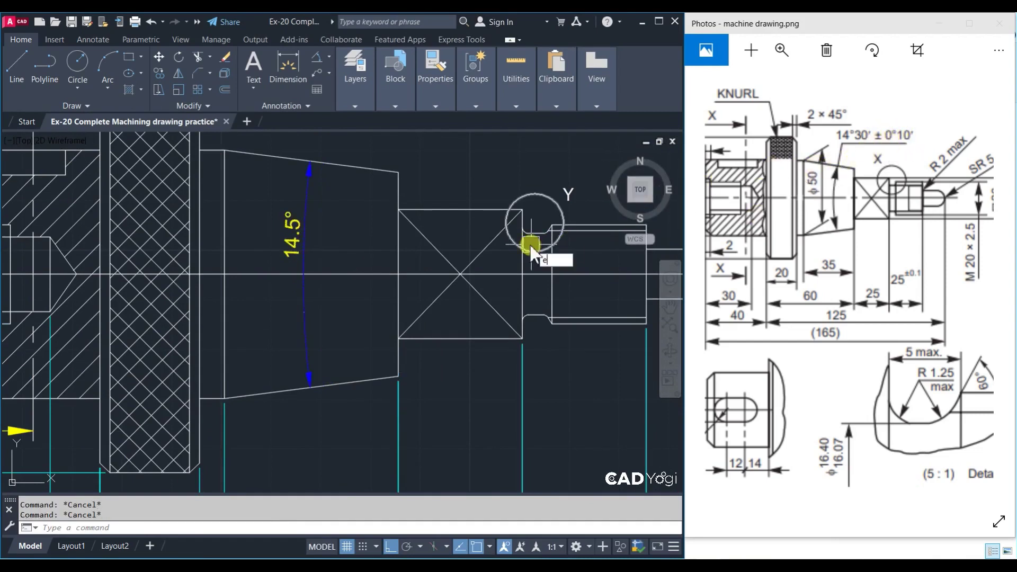
key(Return)
click(303, 241)
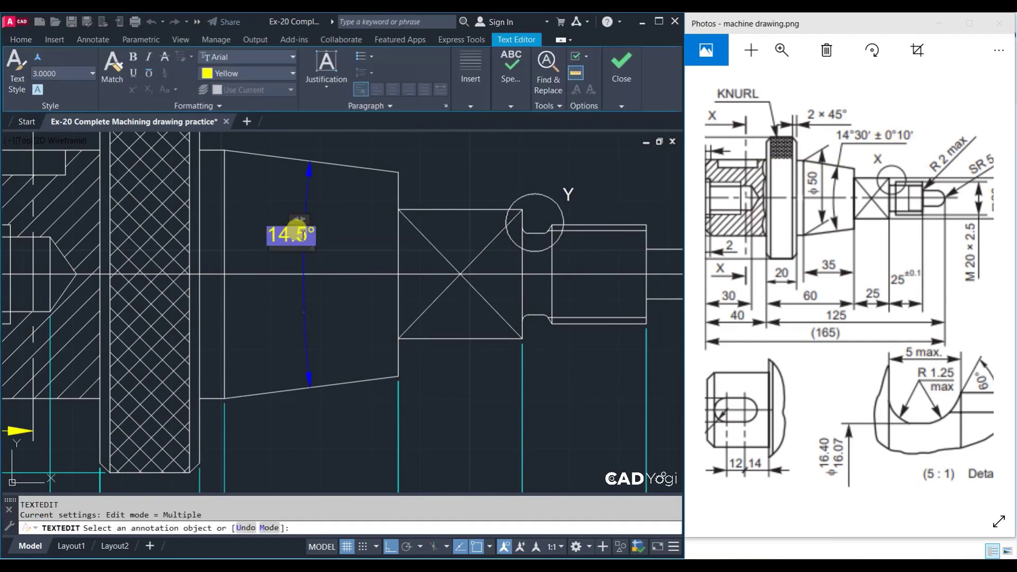
text(14)
text(%%d)
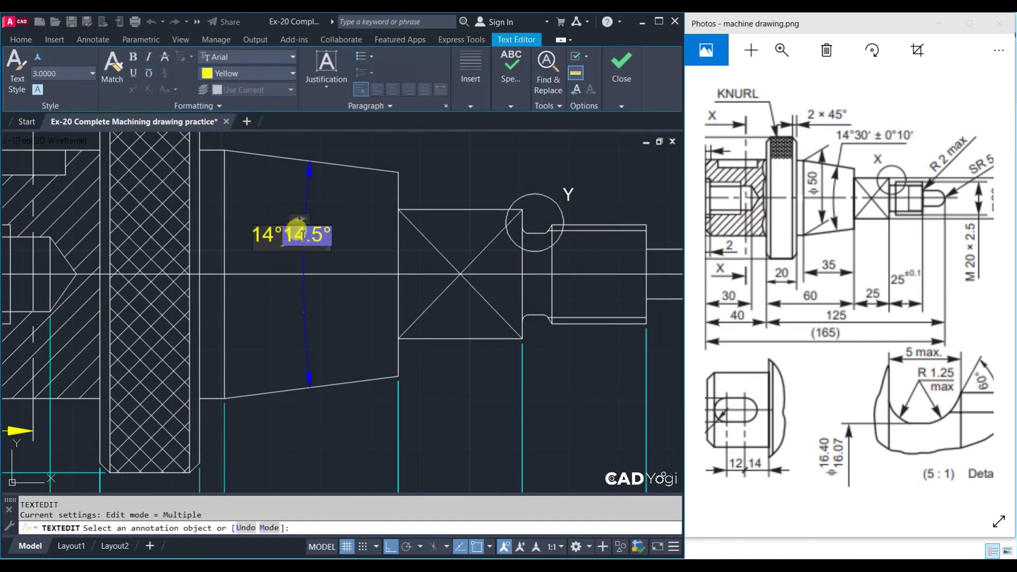
key(Delete)
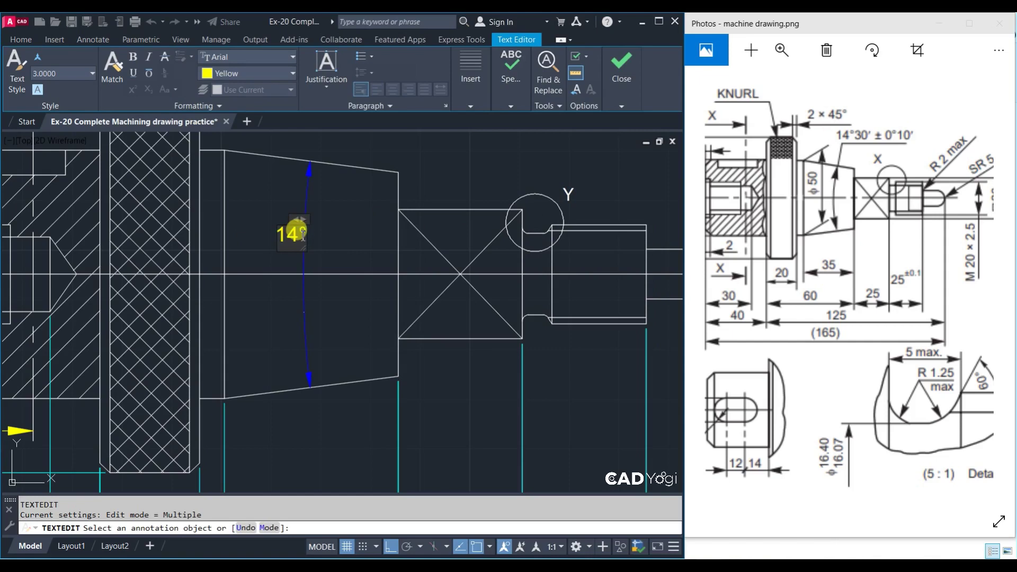
text(30')
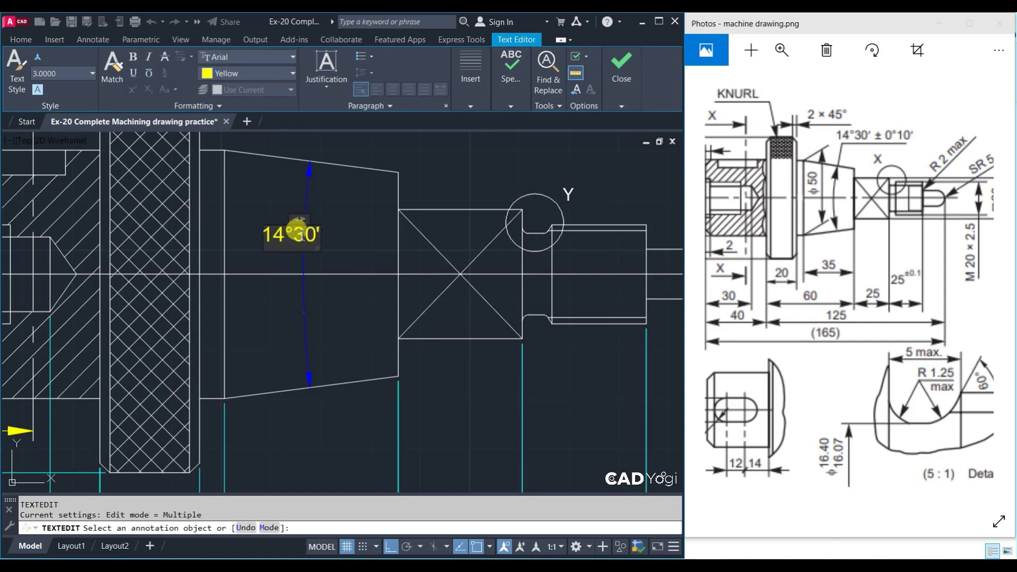
text(%%)
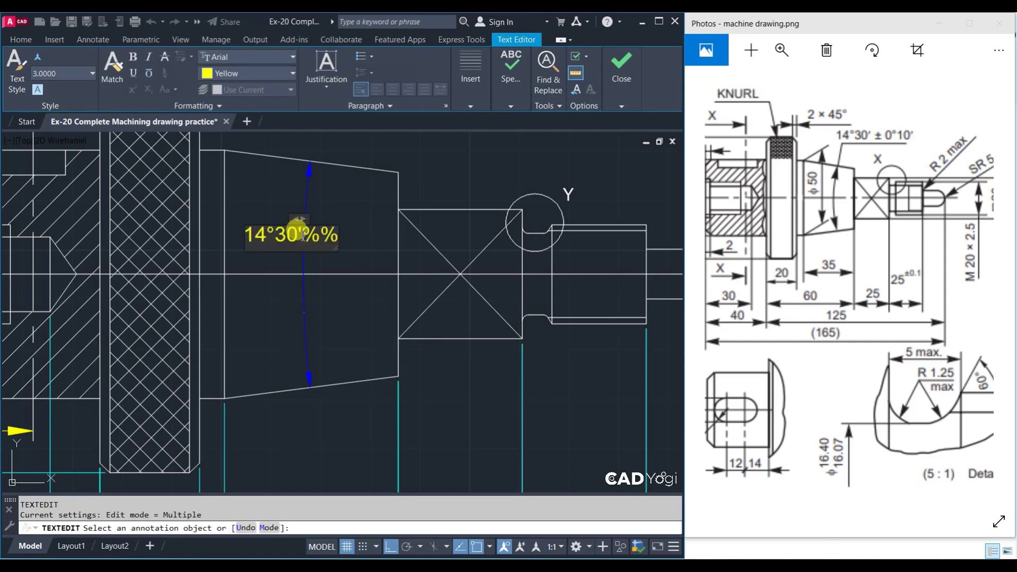
text(p)
text(0)
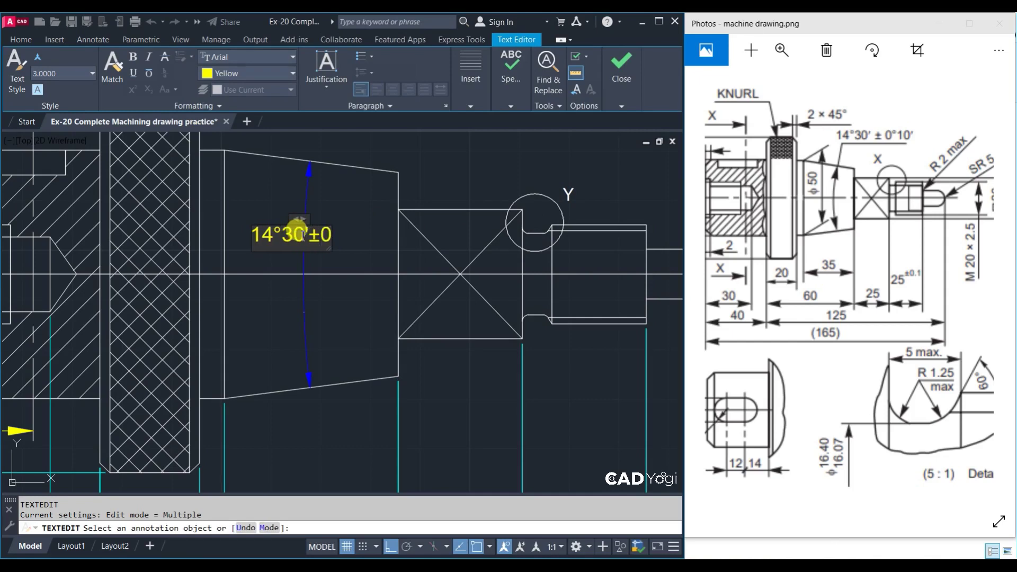
text(%%d)
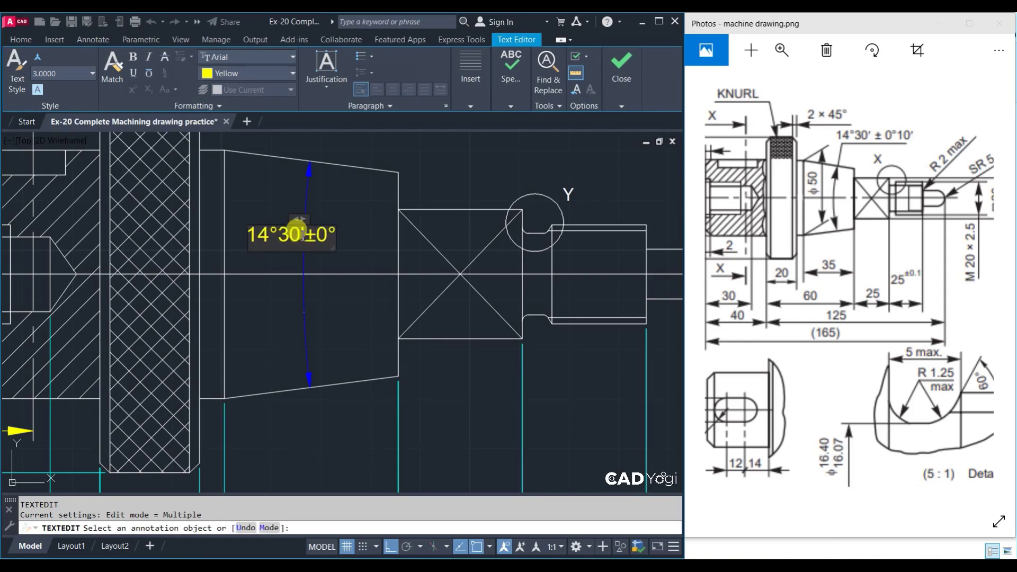
text(10')
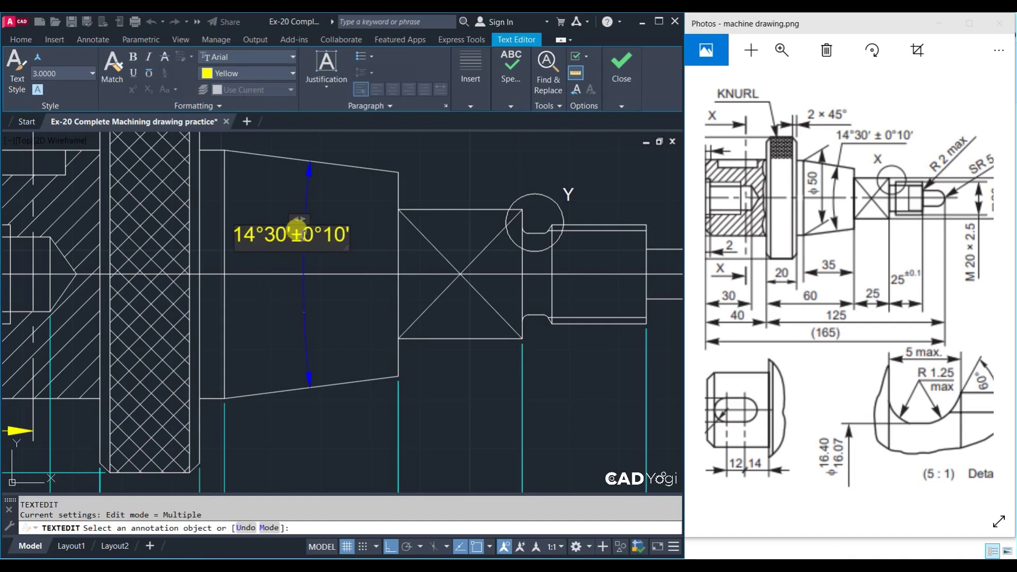
click(311, 272)
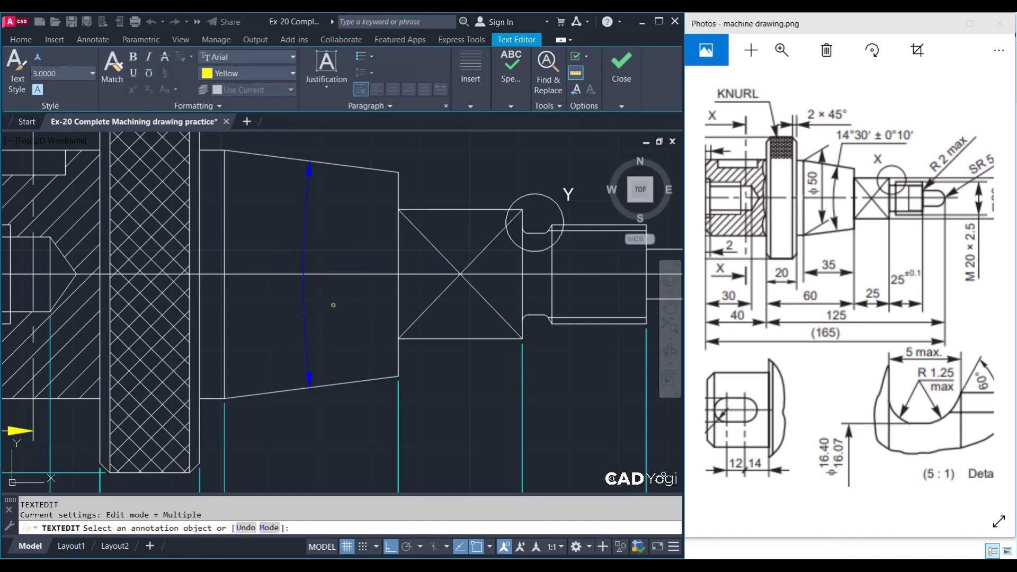
key(Escape)
click(292, 208)
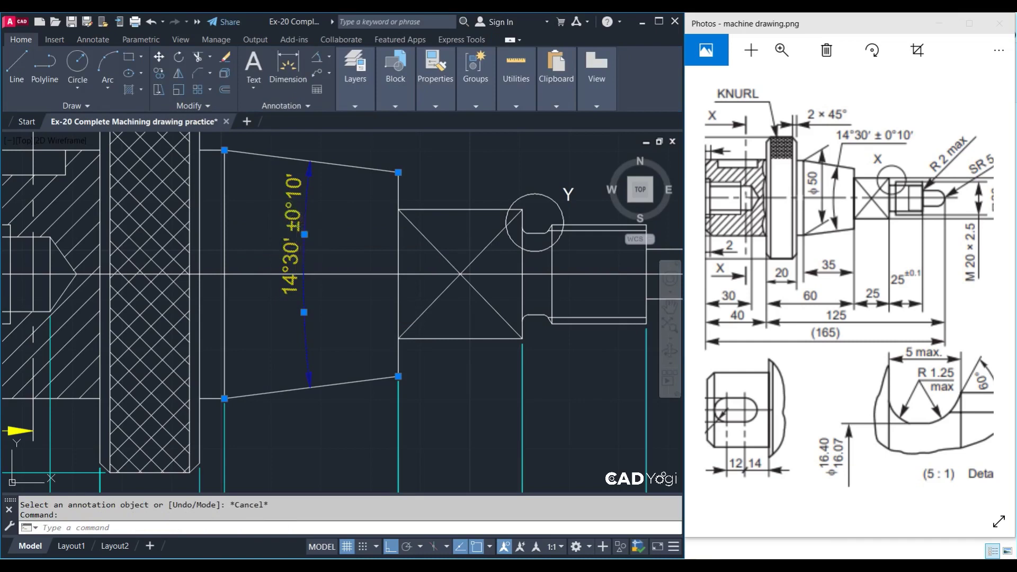
click(304, 234)
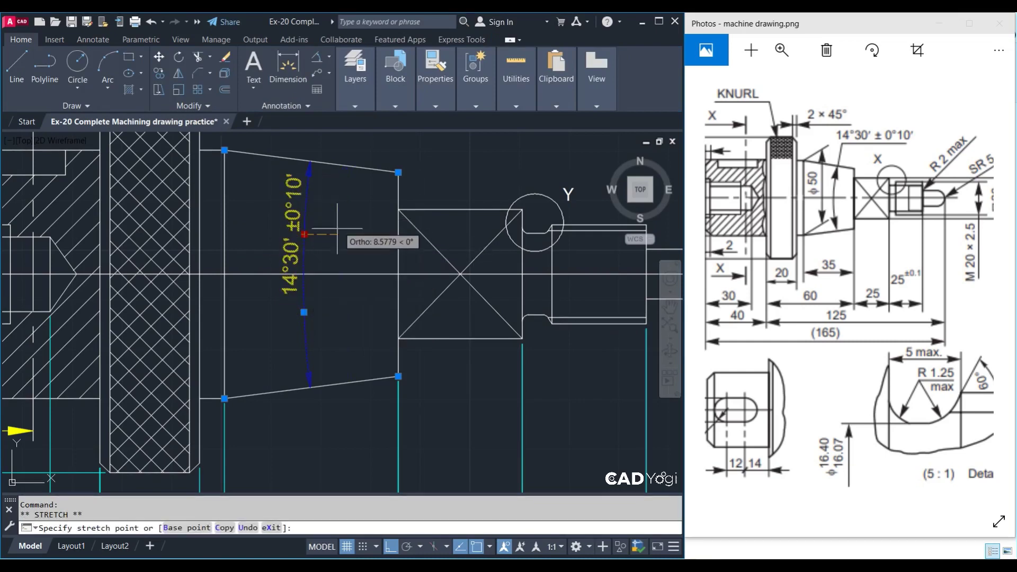
Move the 14°30' ±0°10' dimension text up to the taper's wider end, toggling Ortho off with F8
middle_drag(337, 229, 296, 298)
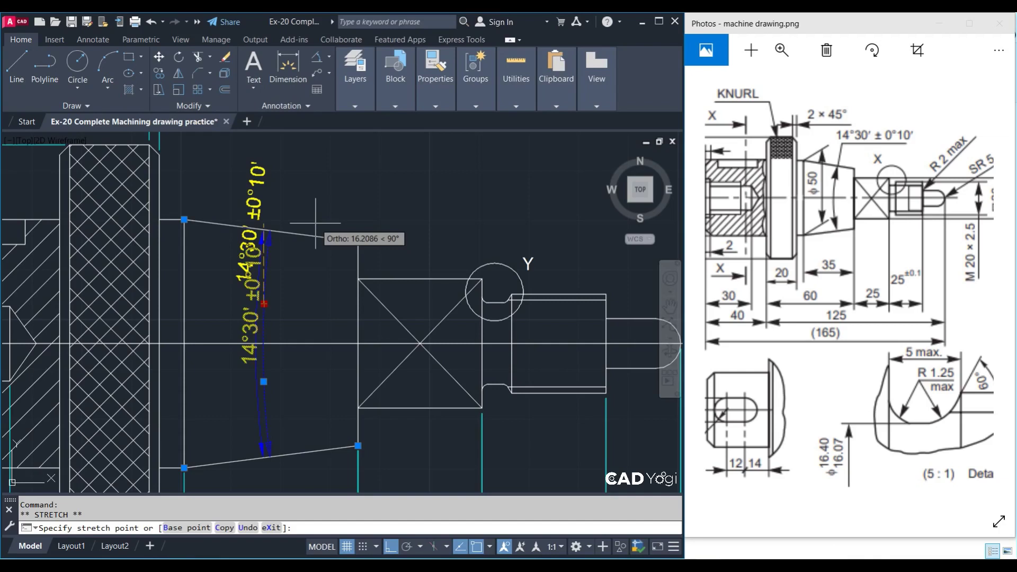
click(344, 242)
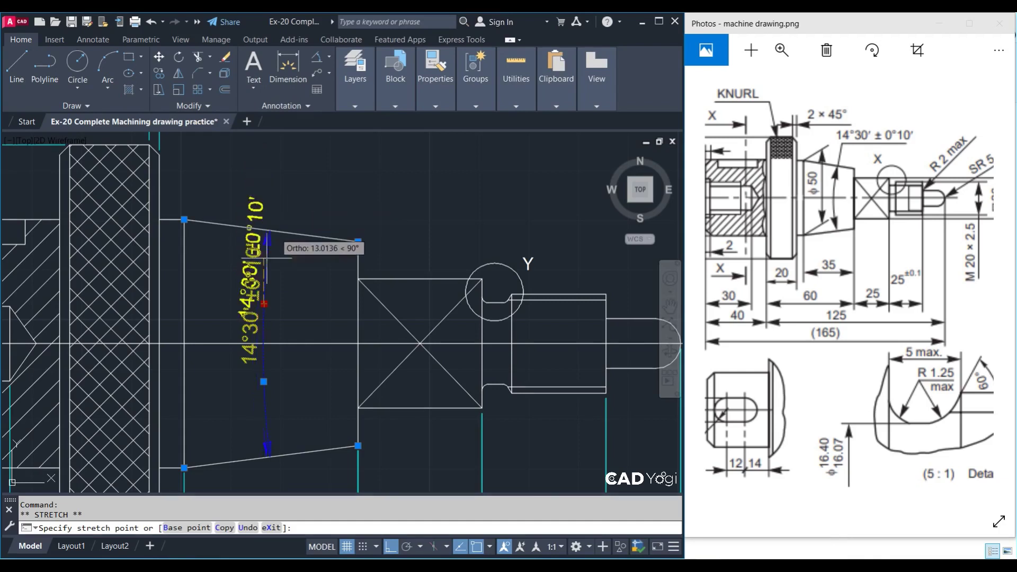
click(264, 304)
click(263, 304)
scroll(259, 347, up, 3)
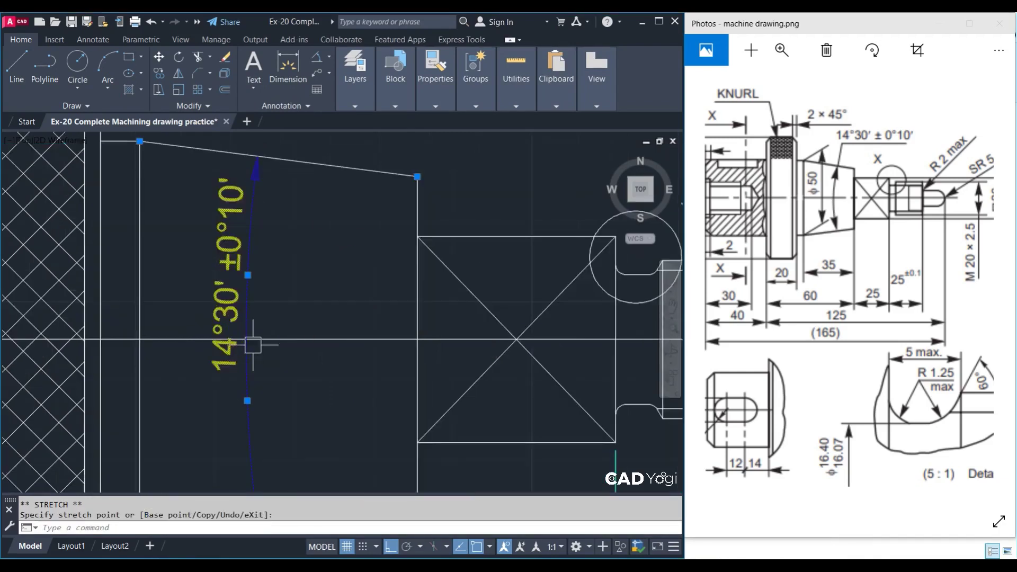
scroll(259, 347, up, 2)
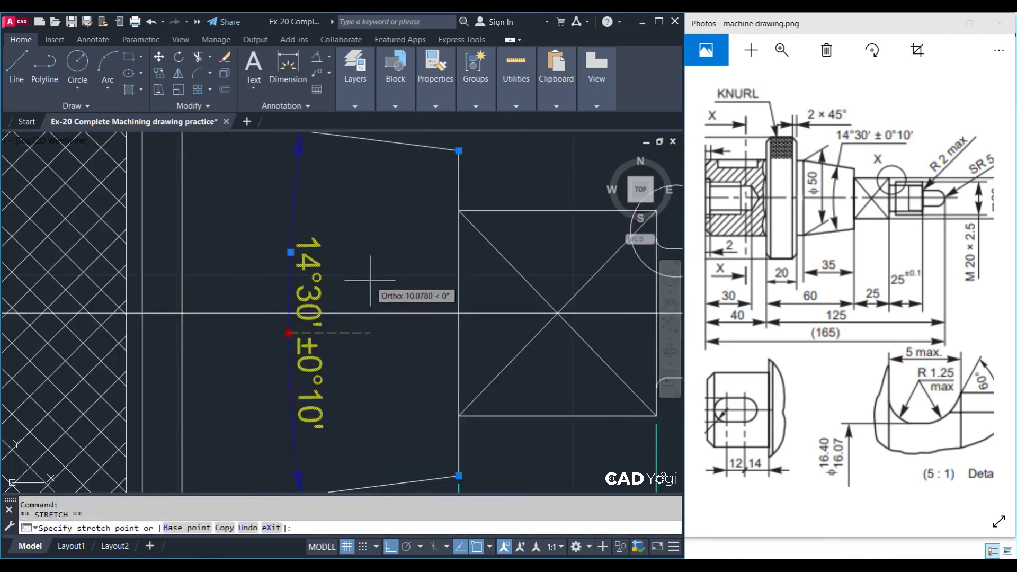
scroll(355, 293, down, 2)
scroll(341, 286, down, 2)
middle_drag(348, 260, 302, 398)
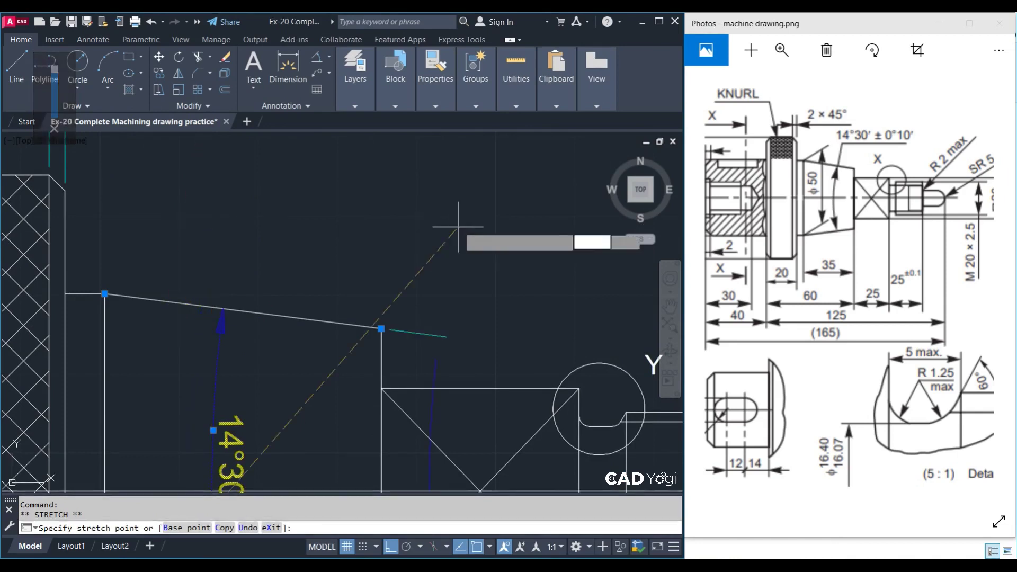
key(F8)
key(Escape)
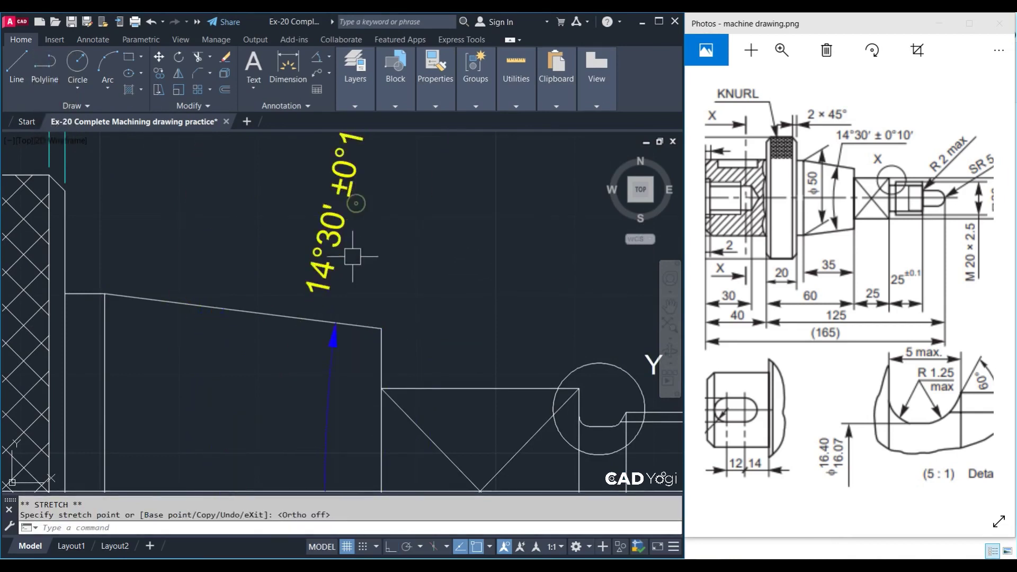
scroll(352, 284, down, 4)
middle_drag(352, 284, 350, 291)
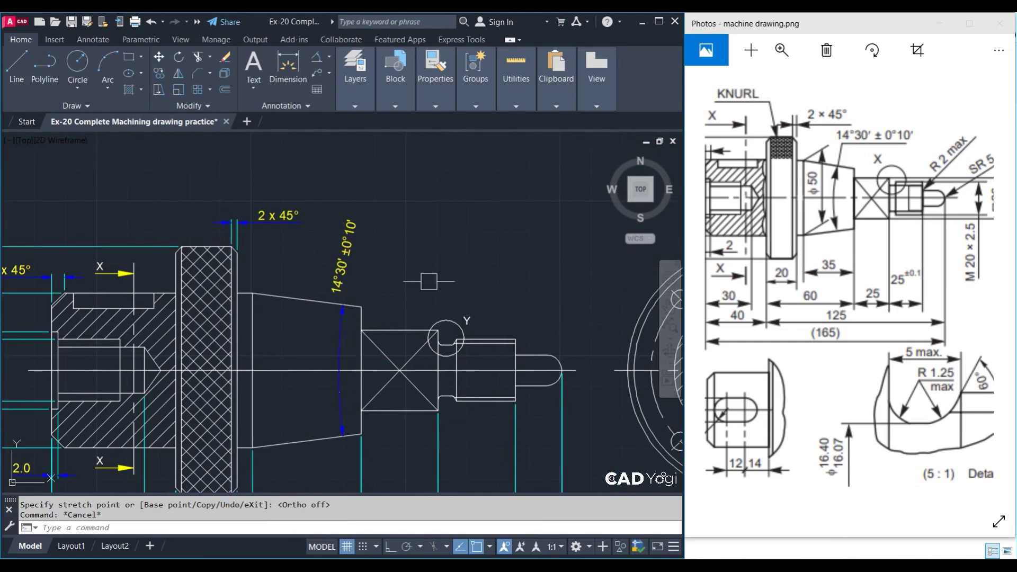
key(Escape)
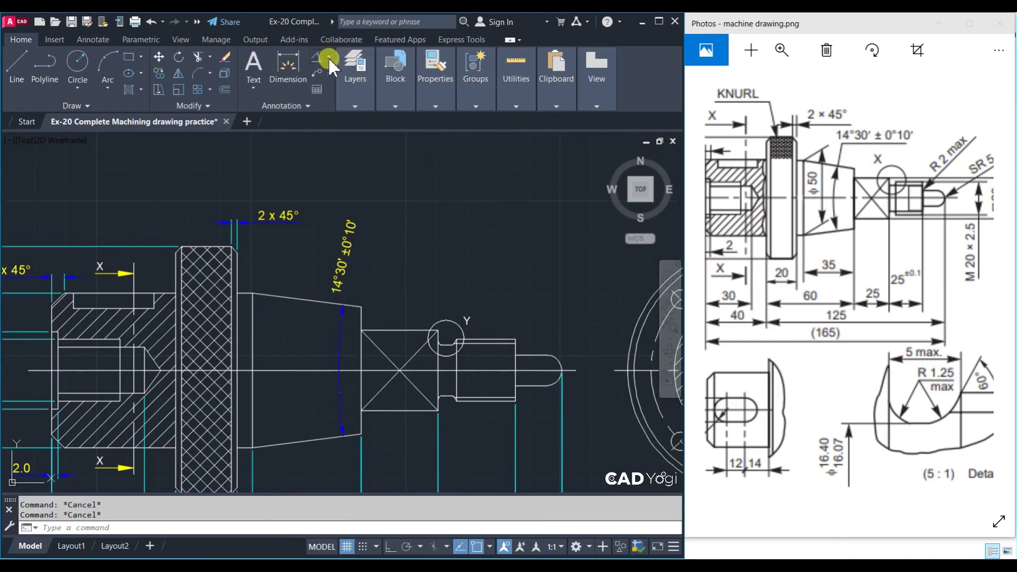
Add a 50.0 linear dimension between the taper's top-left and bottom-left corners
click(330, 66)
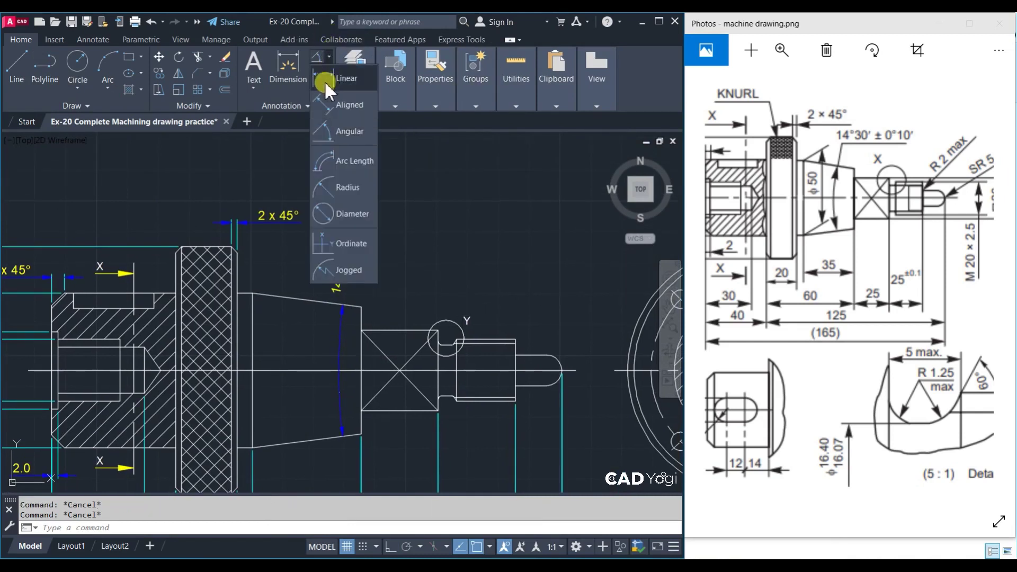
click(252, 293)
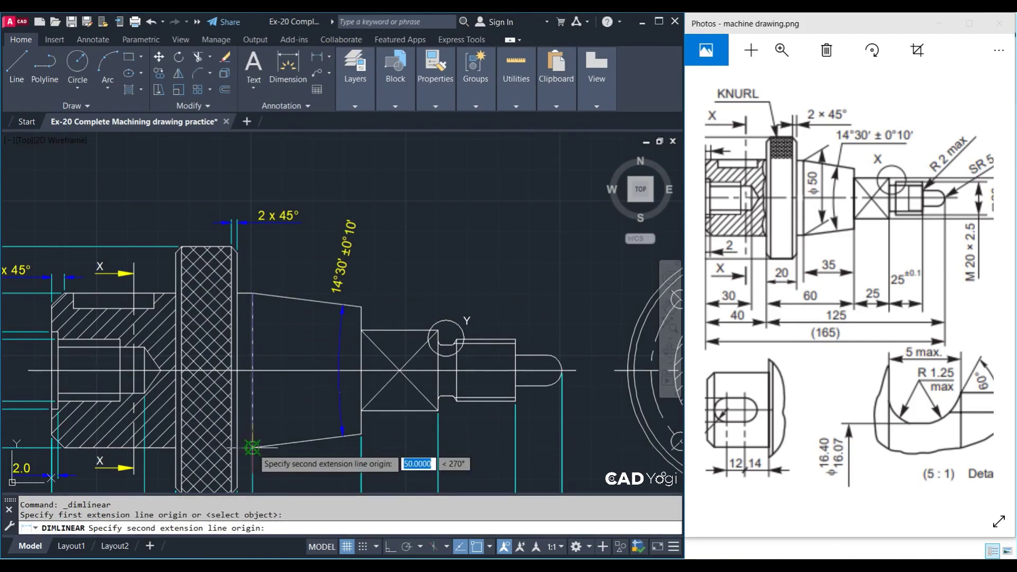
click(252, 448)
scroll(294, 402, up, 2)
click(295, 382)
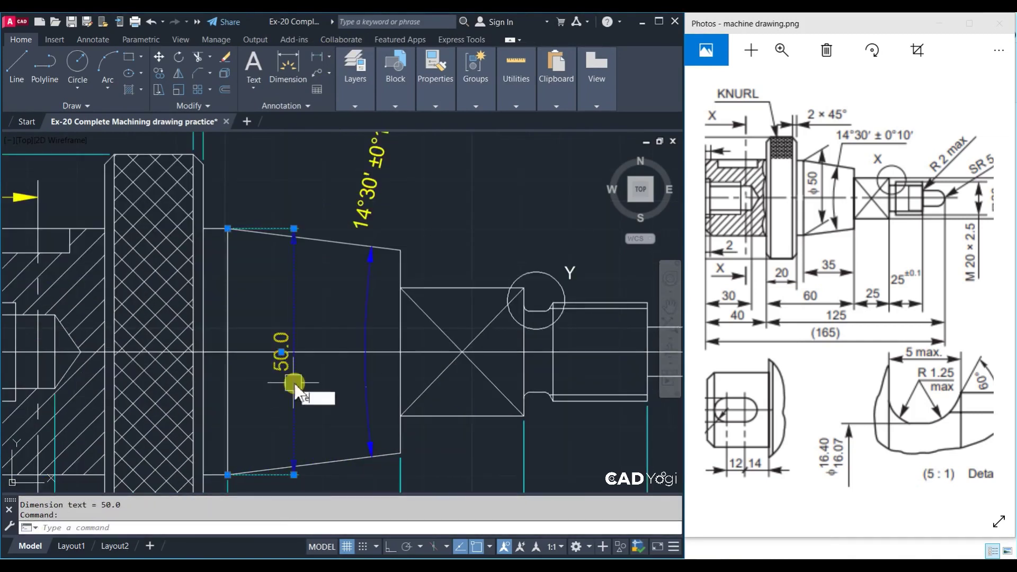
text(x)
key(Return)
key(Escape)
Prefix the 50.0 dimension with %%c so it reads Ø50.0
text(ed)
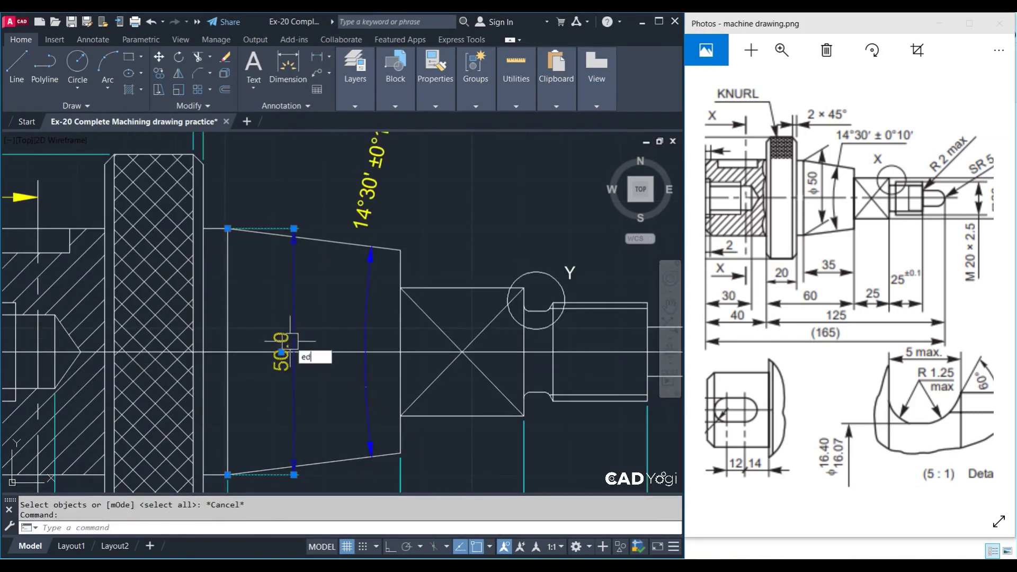
key(Return)
text(%%c)
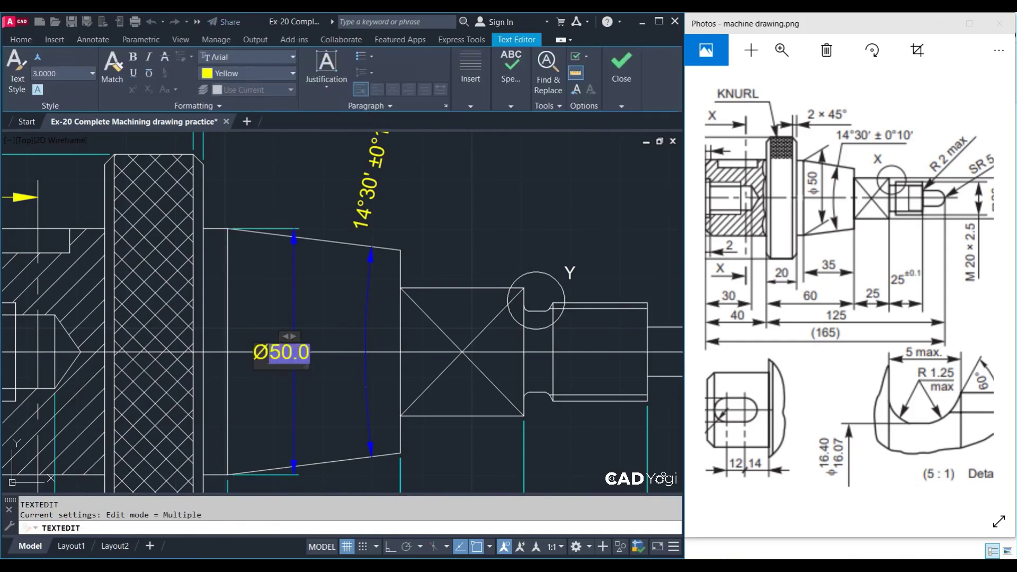
click(289, 376)
key(Escape)
key(Escape)
scroll(289, 376, down, 3)
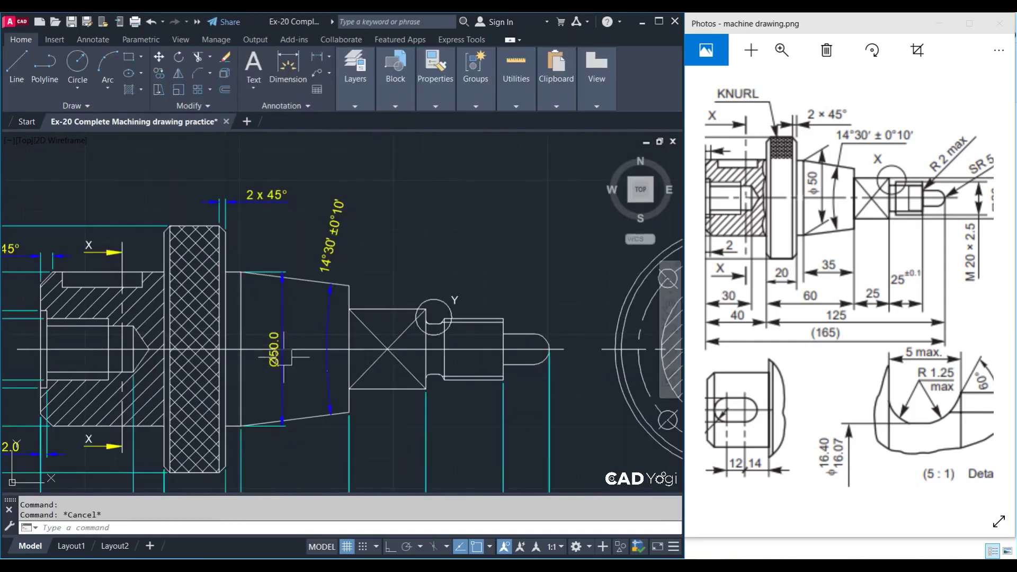
middle_drag(296, 339, 144, 378)
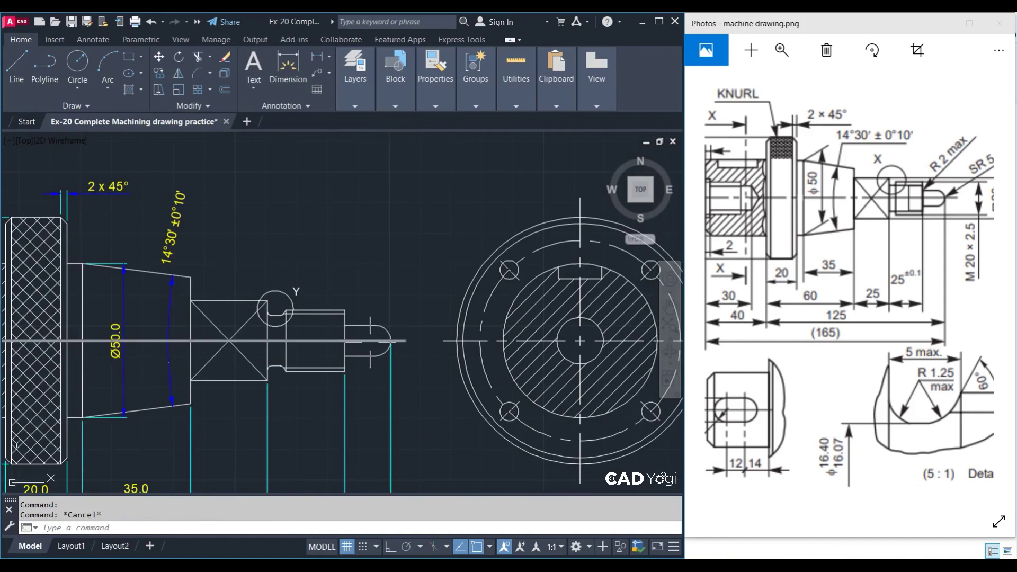
click(439, 341)
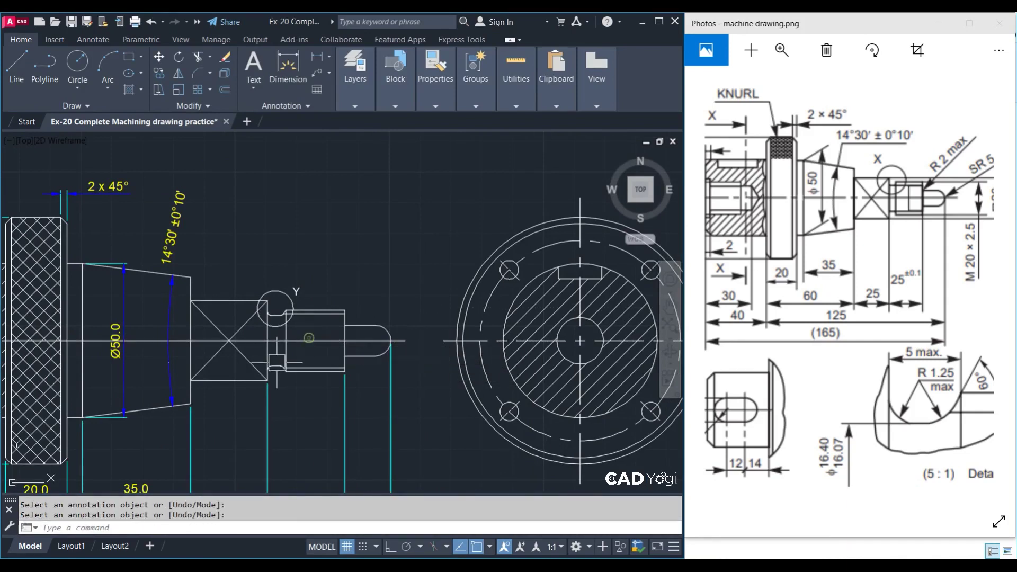
Set the shaft's long horizontal axis line to the CENTER linetype
text(ed)
key(Return)
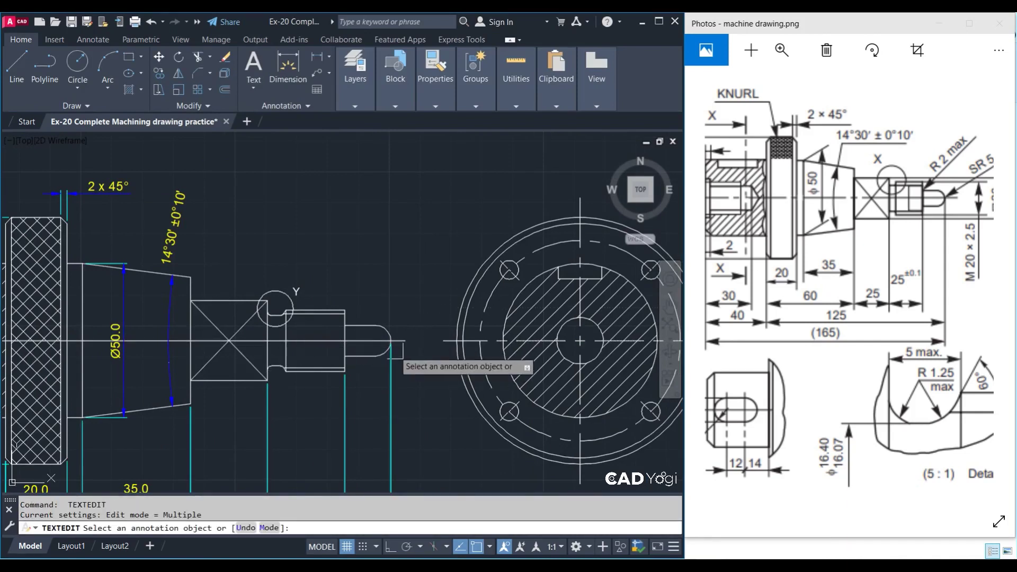
key(Escape)
click(320, 342)
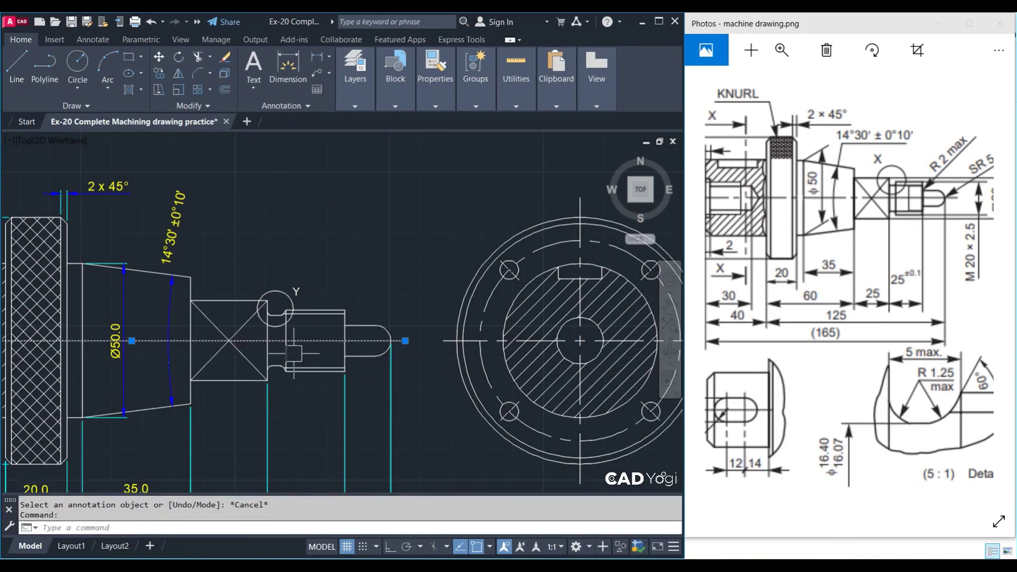
scroll(466, 309, down, 2)
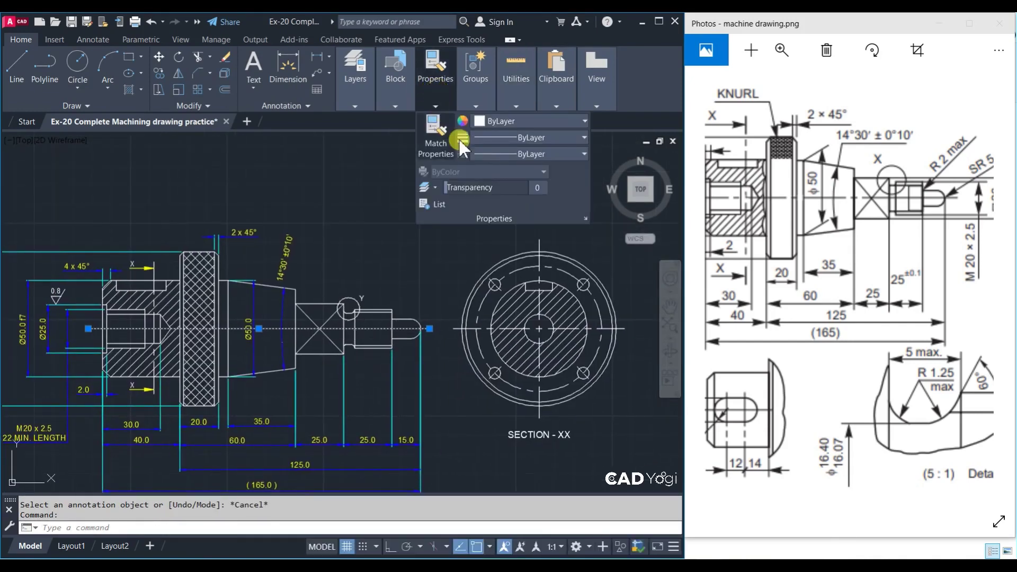
click(494, 155)
click(526, 199)
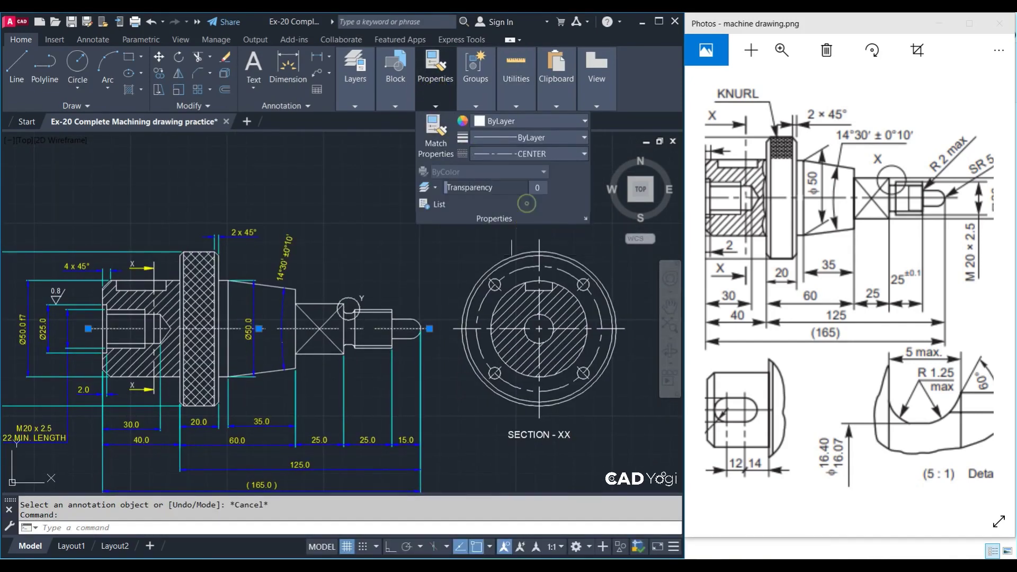
key(Escape)
key(Escape)
Nudge the Ø50.0 dimension text and bring the shaft's right end into view
scroll(307, 348, up, 2)
scroll(307, 339, up, 2)
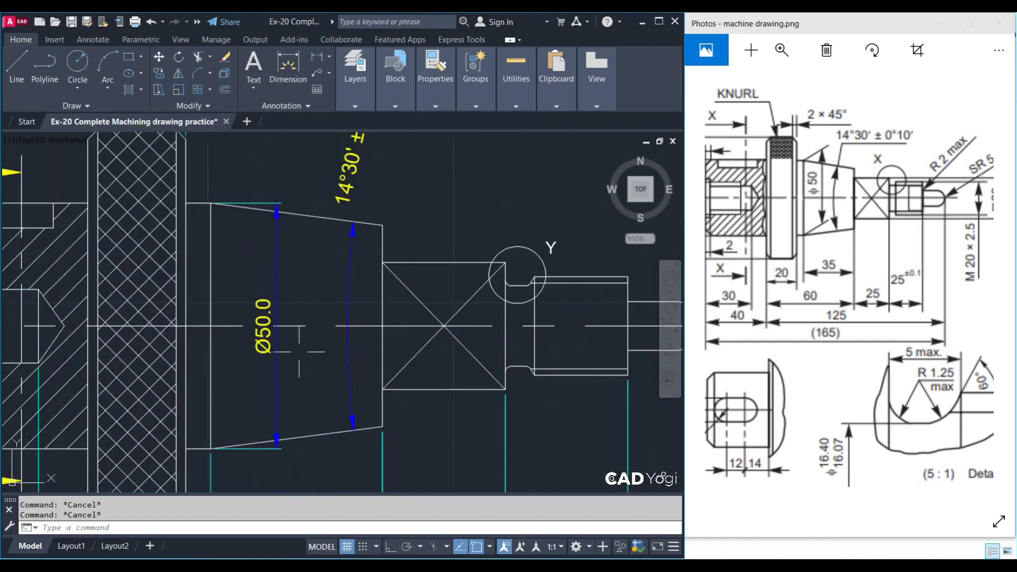
click(266, 361)
scroll(301, 232, up, 2)
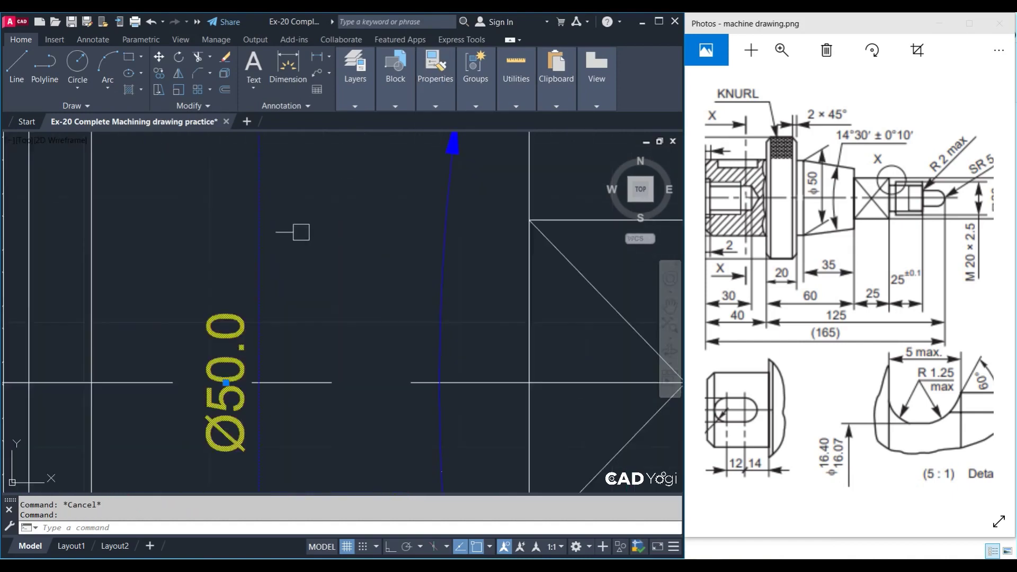
click(226, 382)
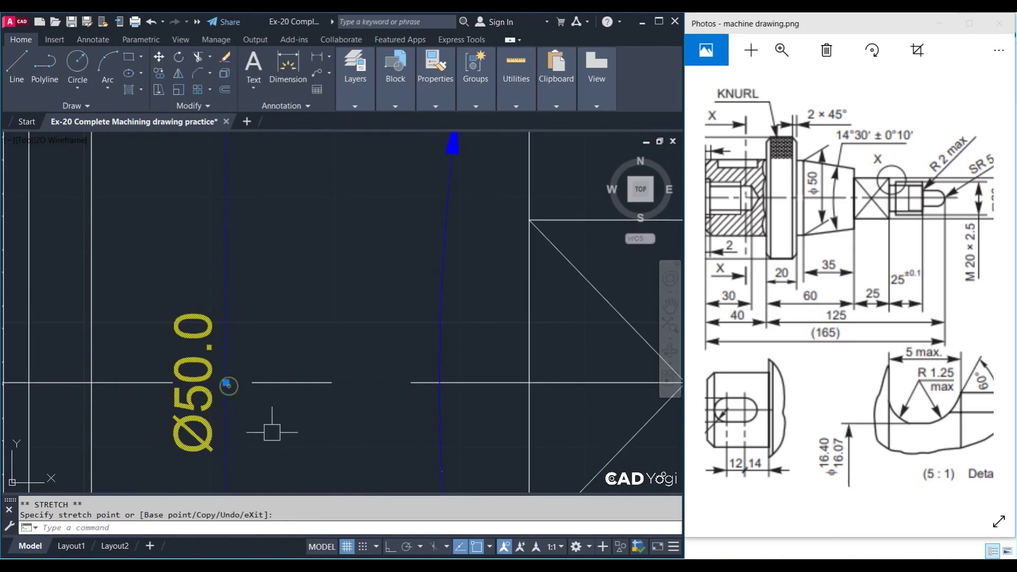
key(Escape)
scroll(295, 405, down, 2)
scroll(562, 339, down, 2)
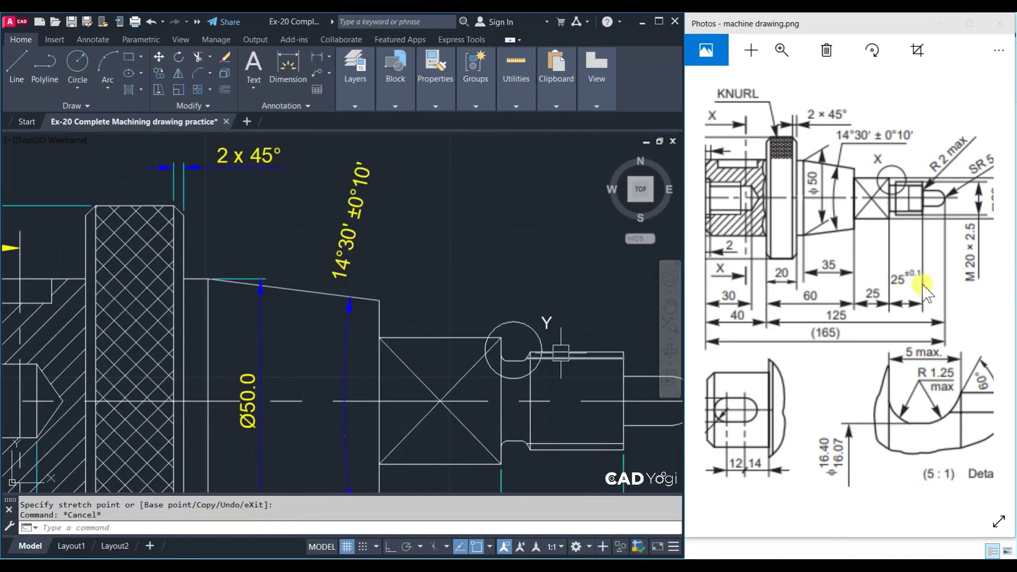
drag(788, 297, 698, 299)
click(472, 321)
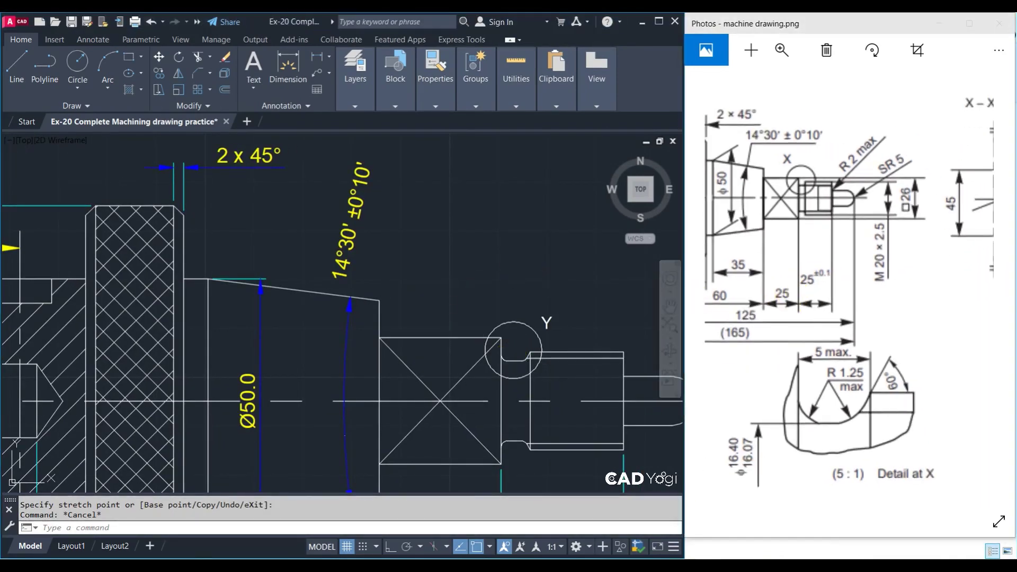
middle_drag(495, 356, 414, 315)
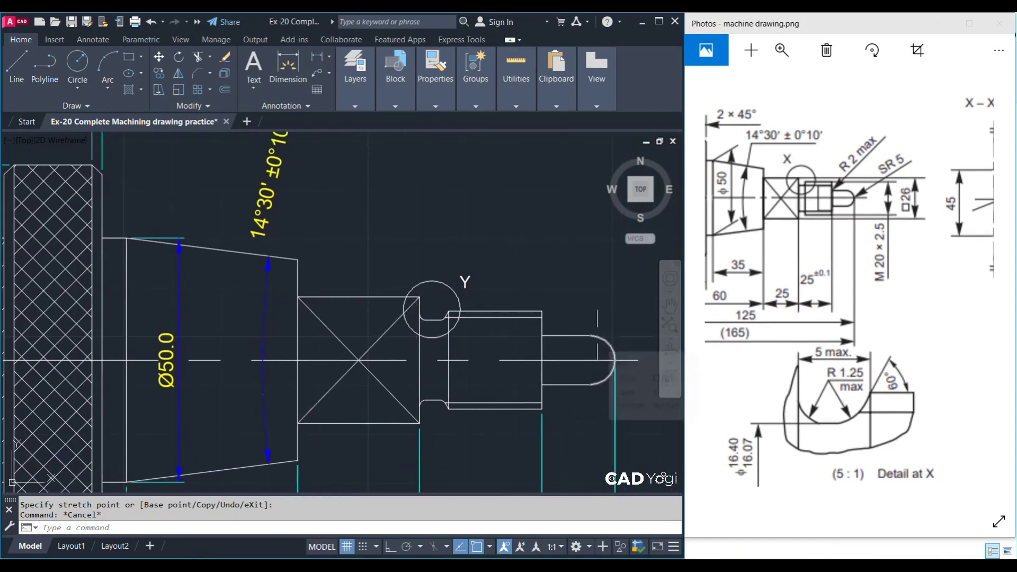
Set the fillet radius to 2 with the FILLET command
text(f)
key(Return)
text(r)
key(Return)
text(2)
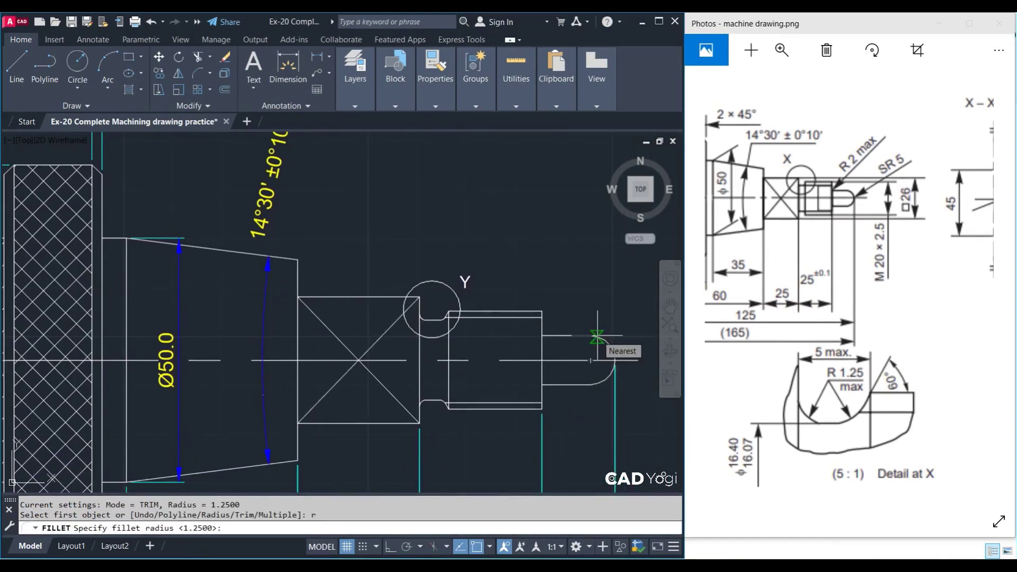
key(Return)
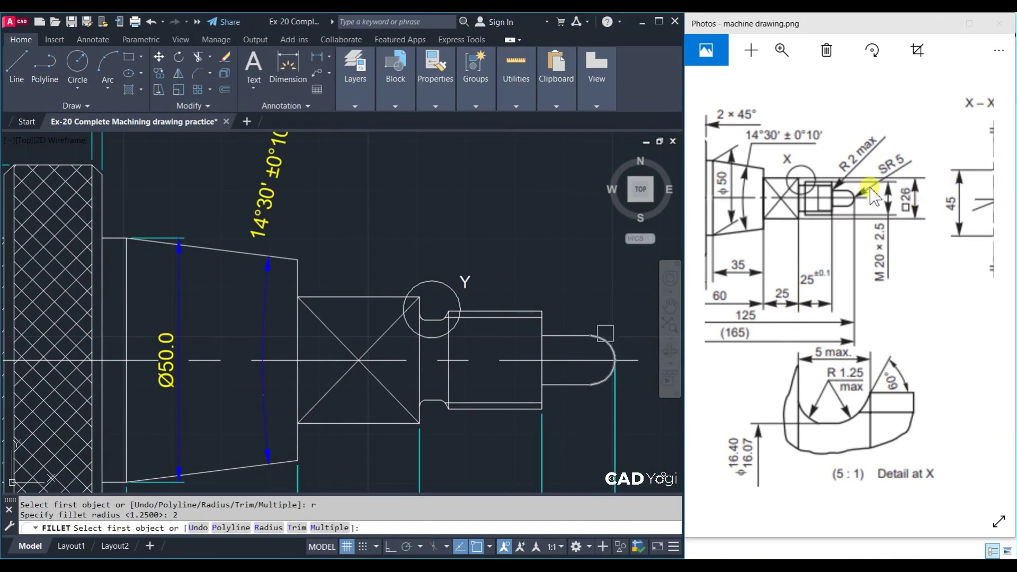
click(542, 340)
scroll(544, 339, up, 4)
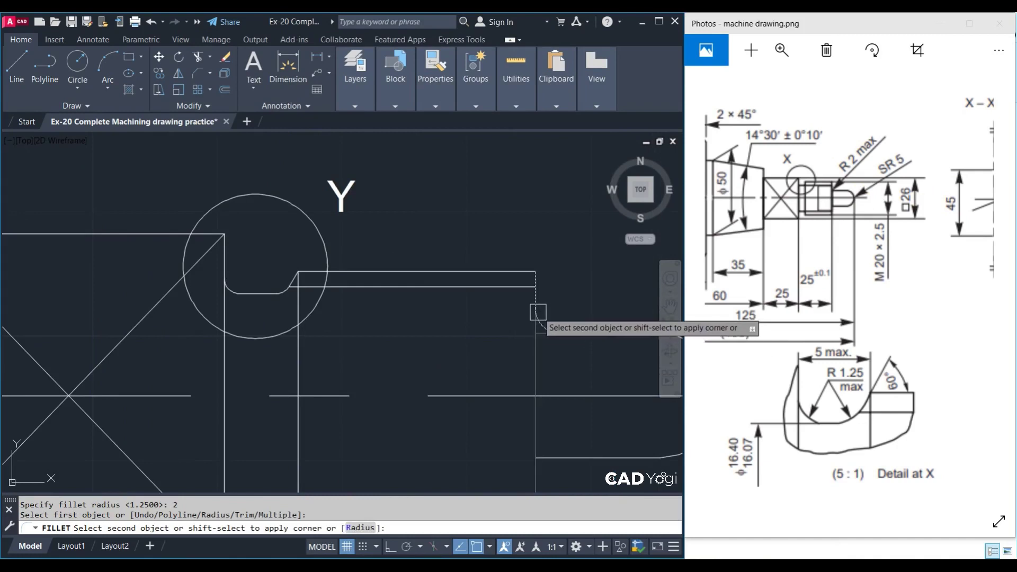
key(Escape)
key(Return)
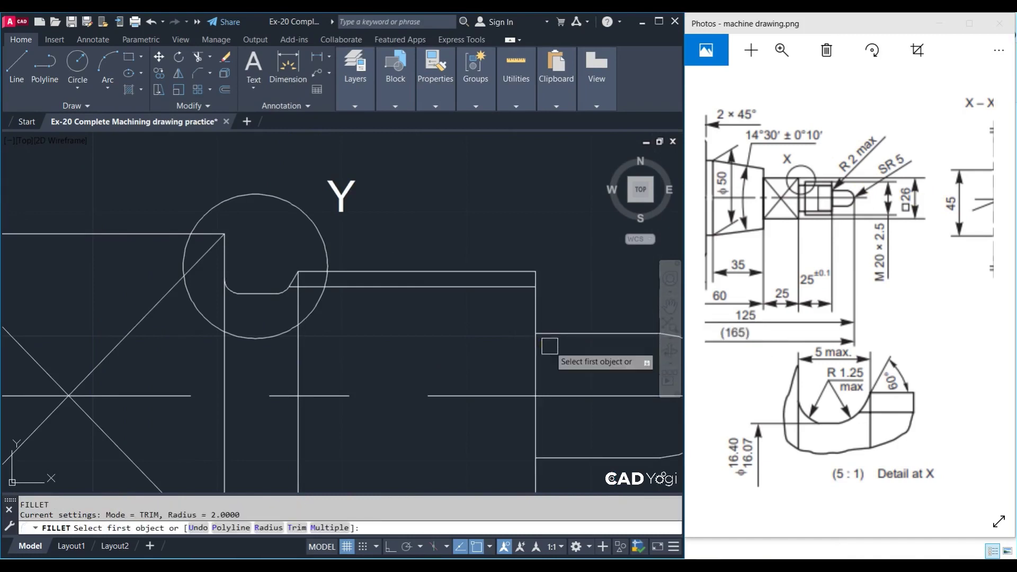
text(r)
key(Return)
key(Escape)
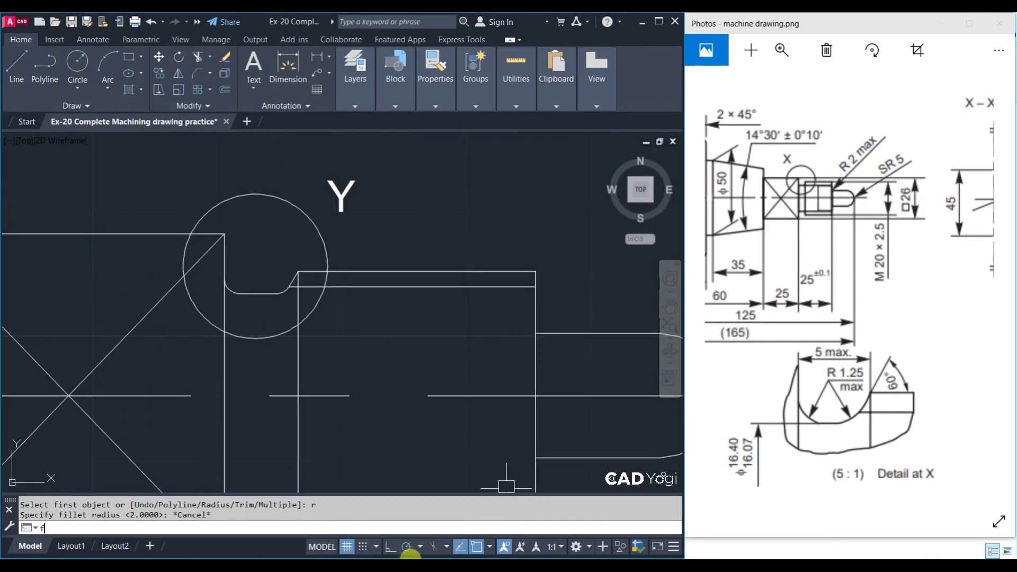
Restart FILLET in No Trim mode, keeping the 2 mm radius
text(f)
key(Return)
click(291, 528)
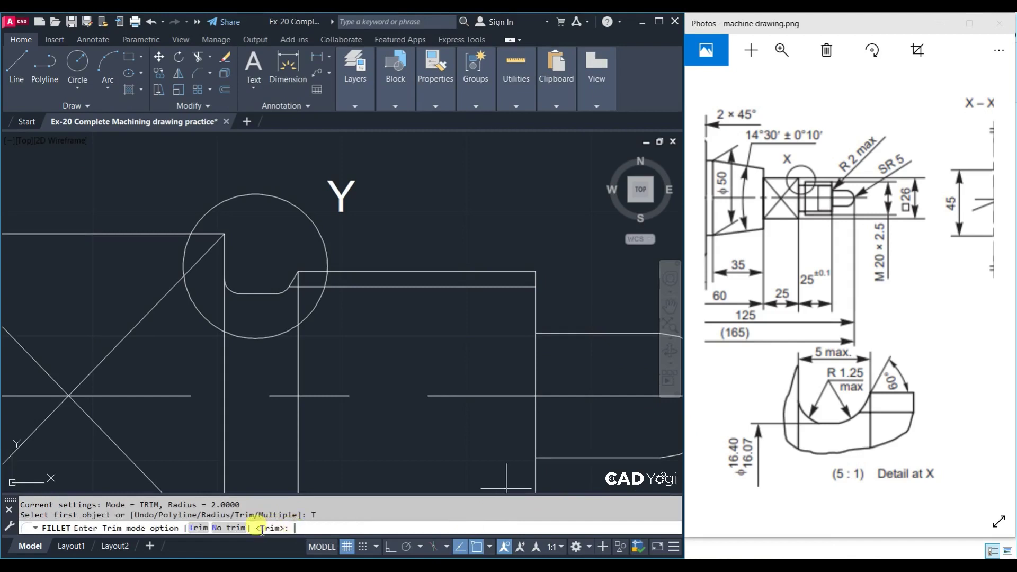
click(230, 528)
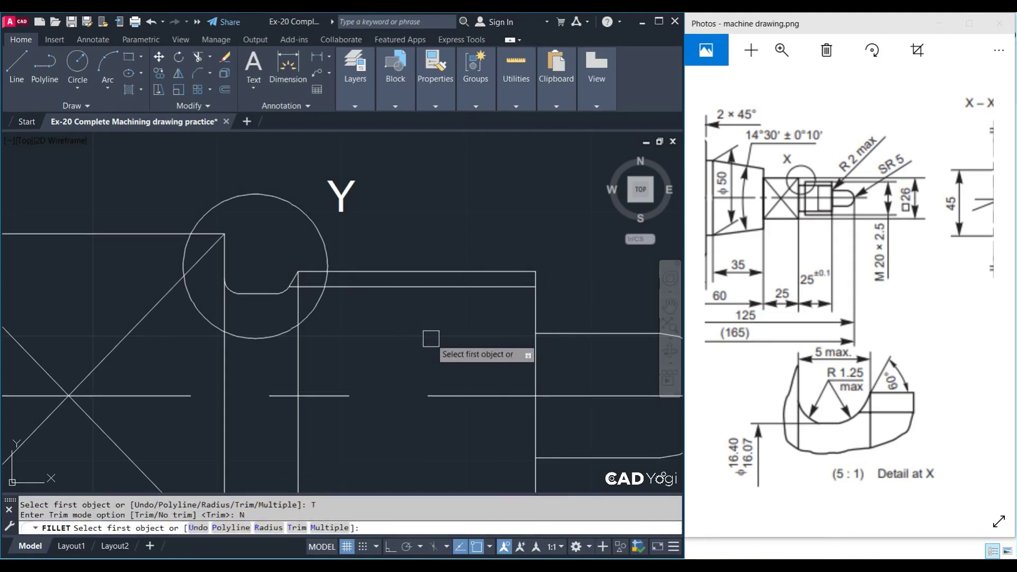
click(271, 529)
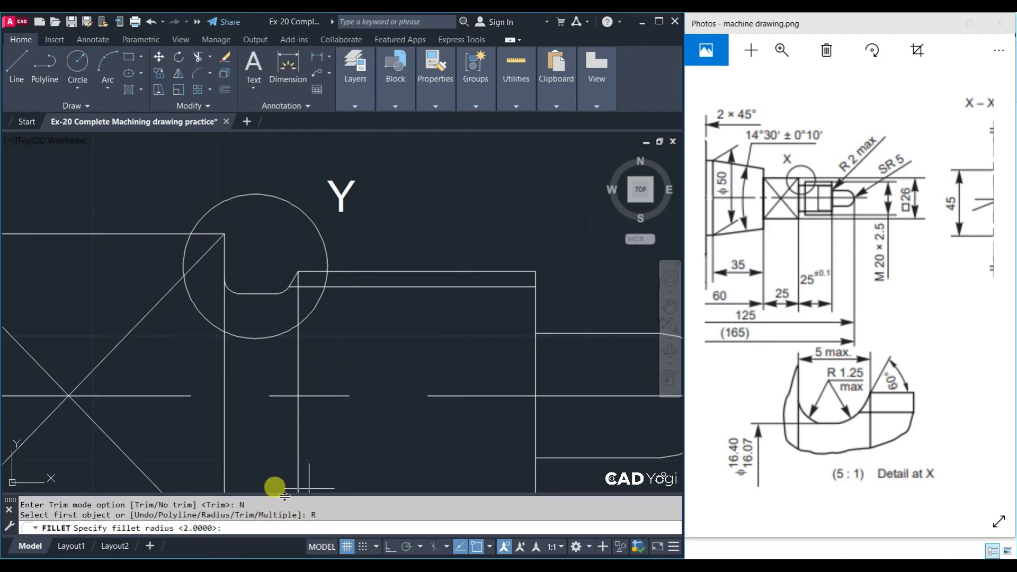
text(2)
key(Return)
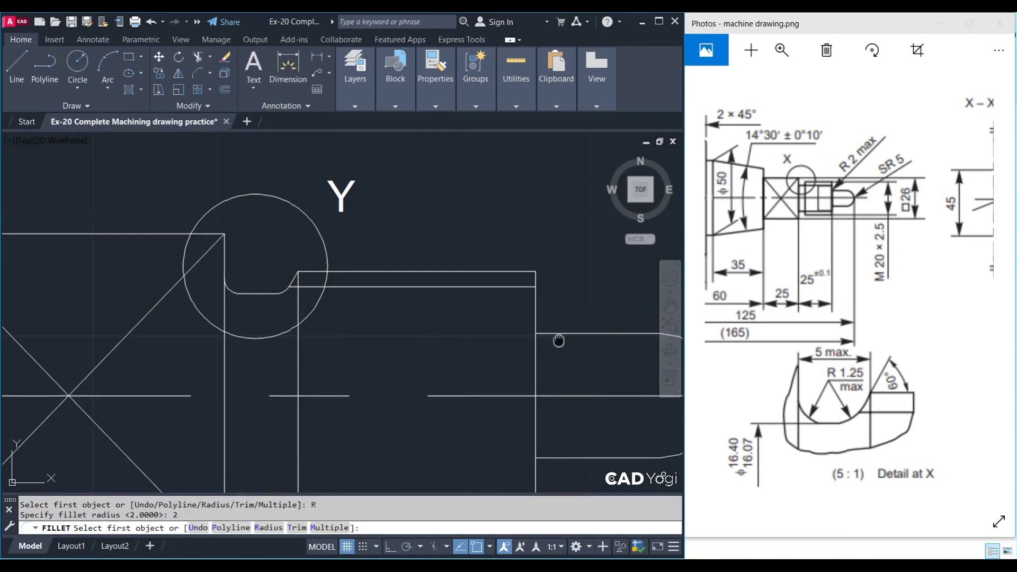
Round the upper and lower step corners with 2 mm fillets
middle_drag(558, 340, 532, 343)
click(532, 342)
click(500, 323)
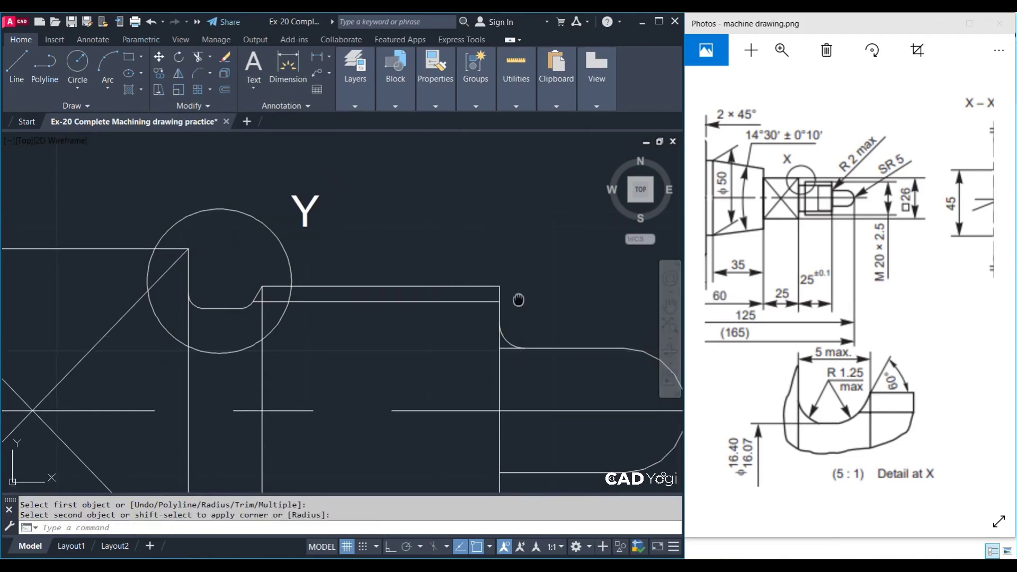
middle_drag(512, 465, 516, 370)
key(Return)
click(521, 379)
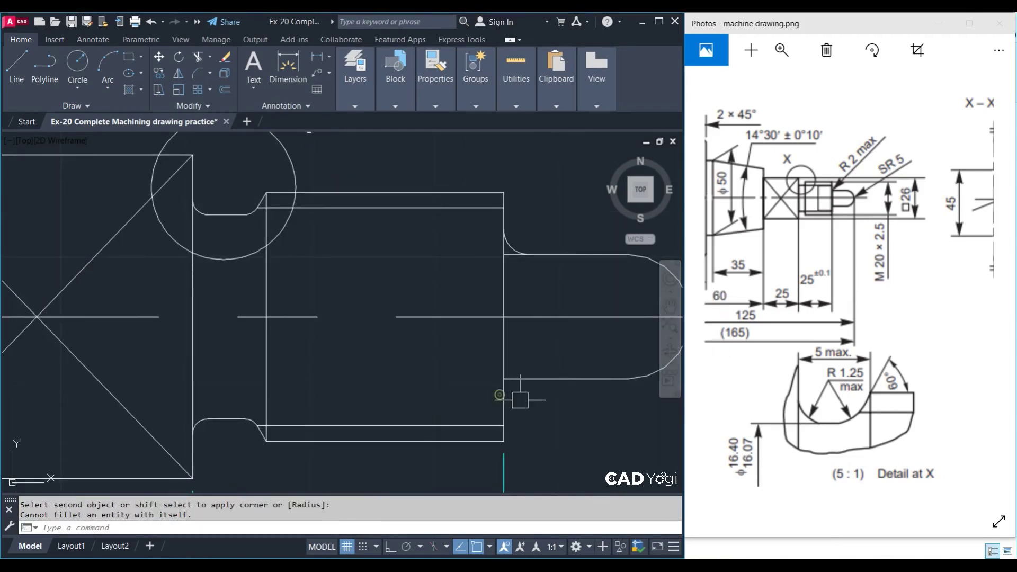
key(Return)
click(531, 380)
click(504, 400)
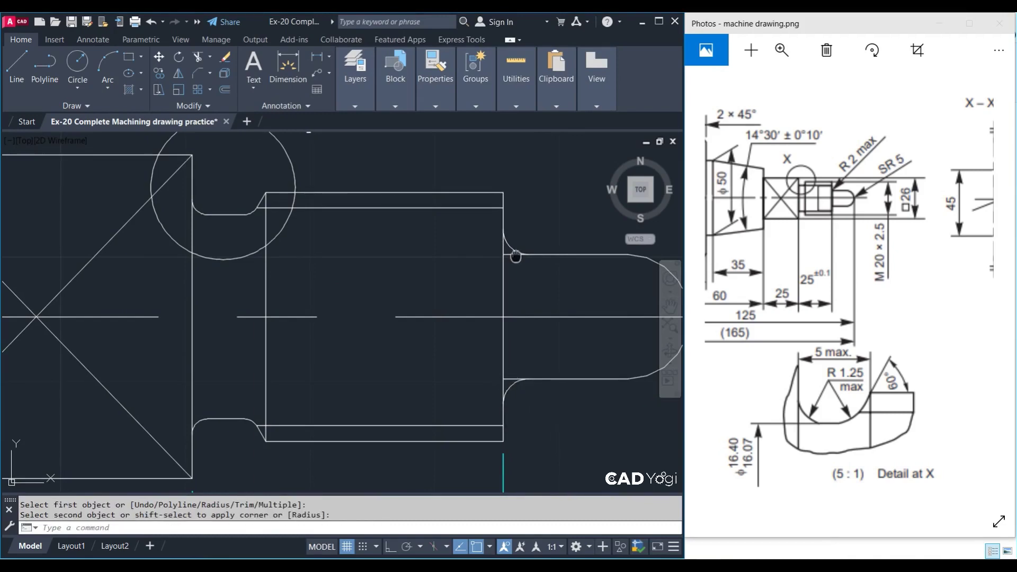
Pan and zoom out to view the whole shaft
middle_drag(493, 487, 487, 234)
scroll(487, 426, down, 5)
scroll(526, 427, down, 3)
middle_drag(526, 426, 509, 156)
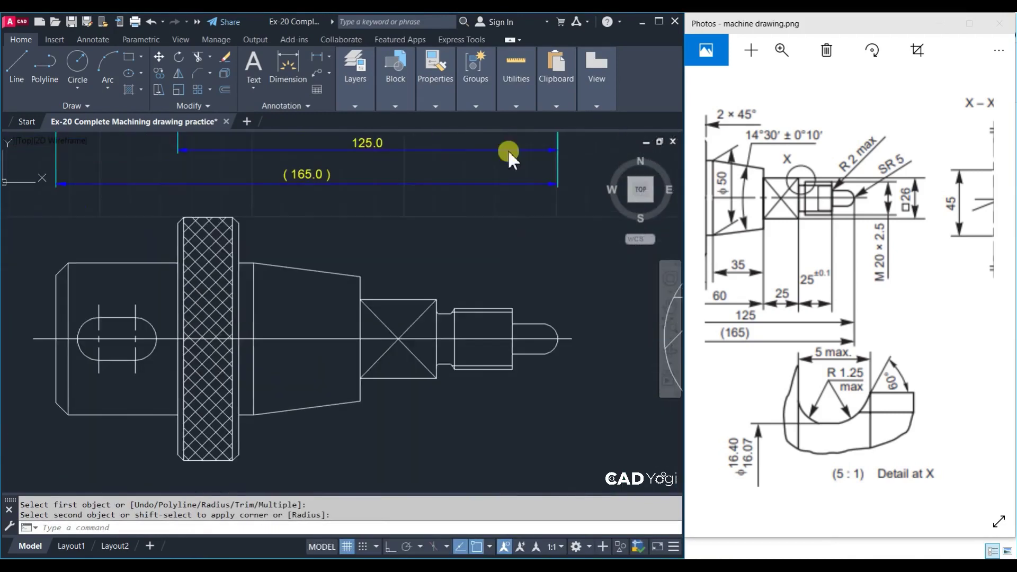
scroll(413, 344, up, 6)
click(522, 304)
key(Escape)
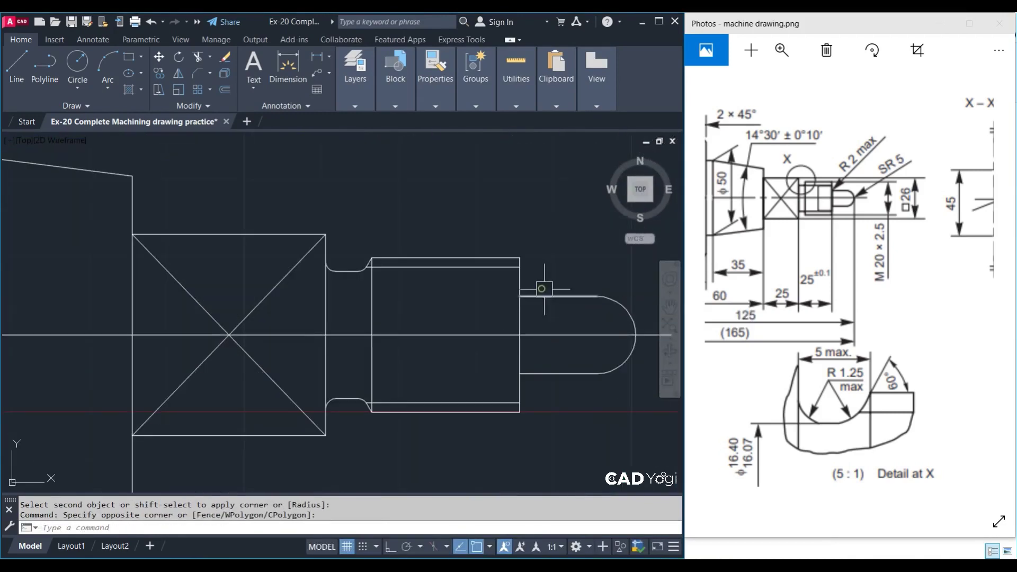
Fillet the remaining bottom step corner with radius 2
key(Return)
scroll(523, 278, up, 5)
click(488, 266)
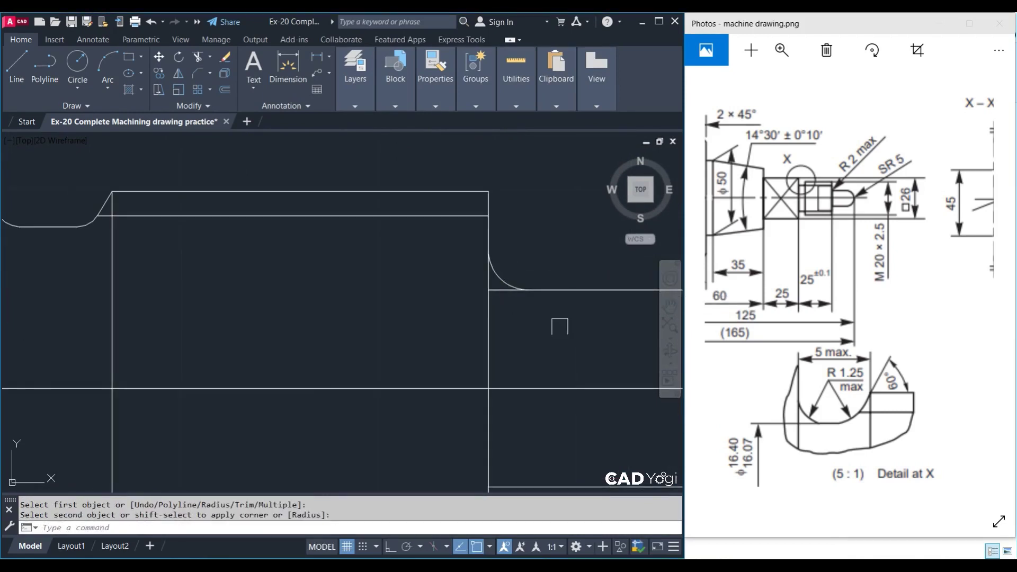
middle_drag(560, 326, 544, 172)
key(Return)
click(512, 333)
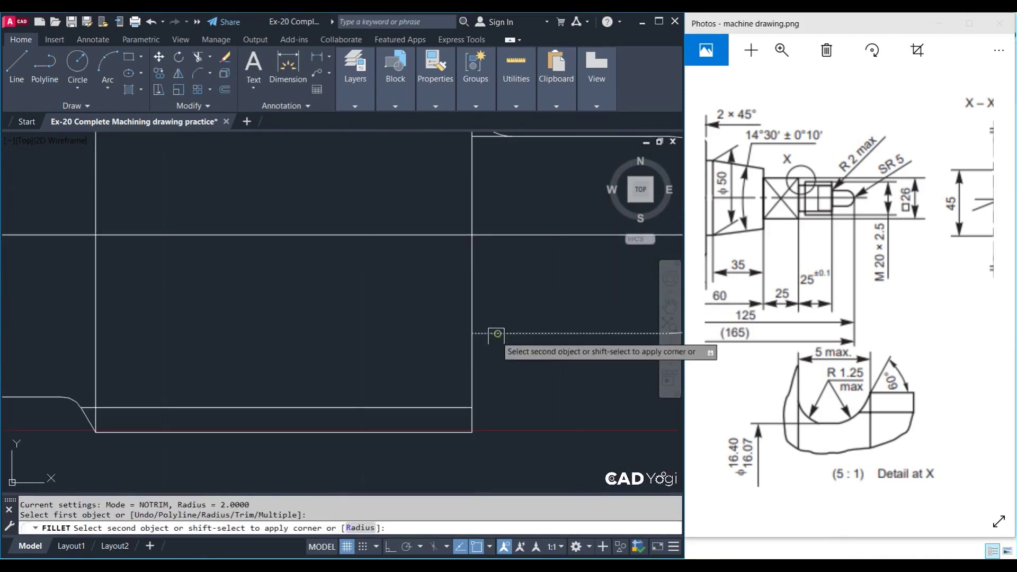
click(477, 361)
key(Return)
scroll(450, 371, down, 3)
scroll(450, 371, down, 1)
text(tr)
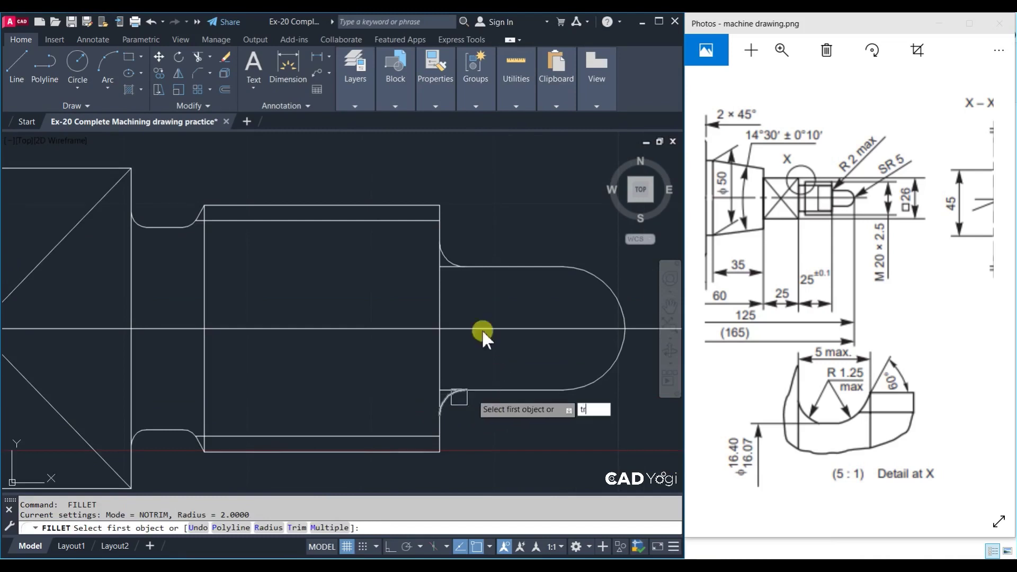
key(Escape)
click(321, 56)
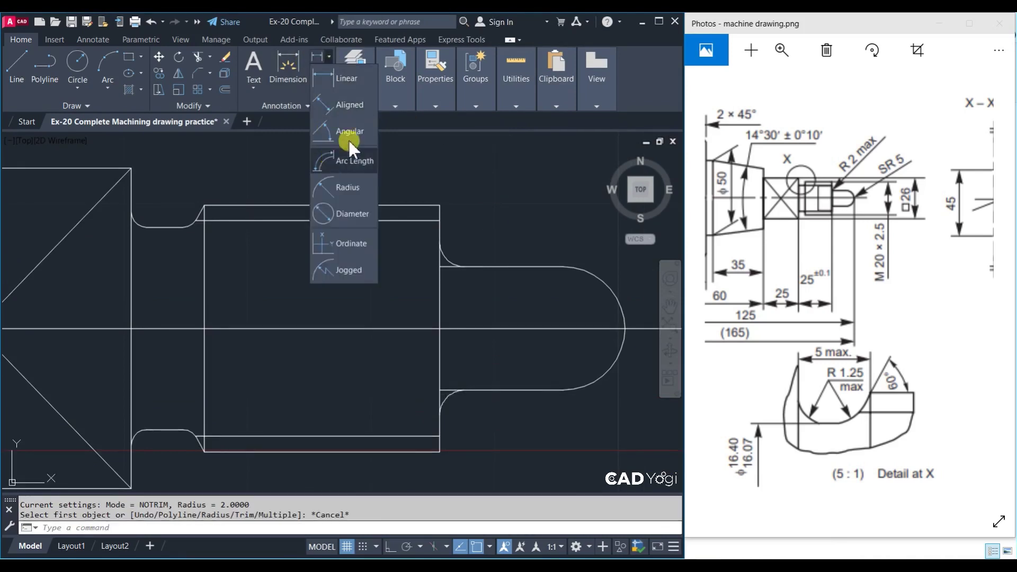
click(350, 136)
key(Escape)
click(333, 63)
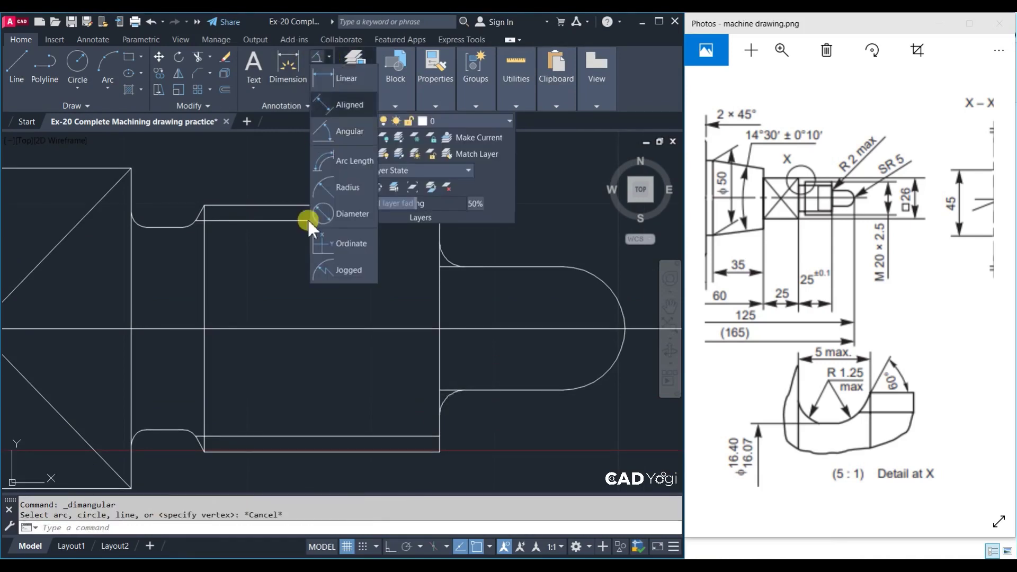
click(346, 196)
scroll(453, 289, up, 4)
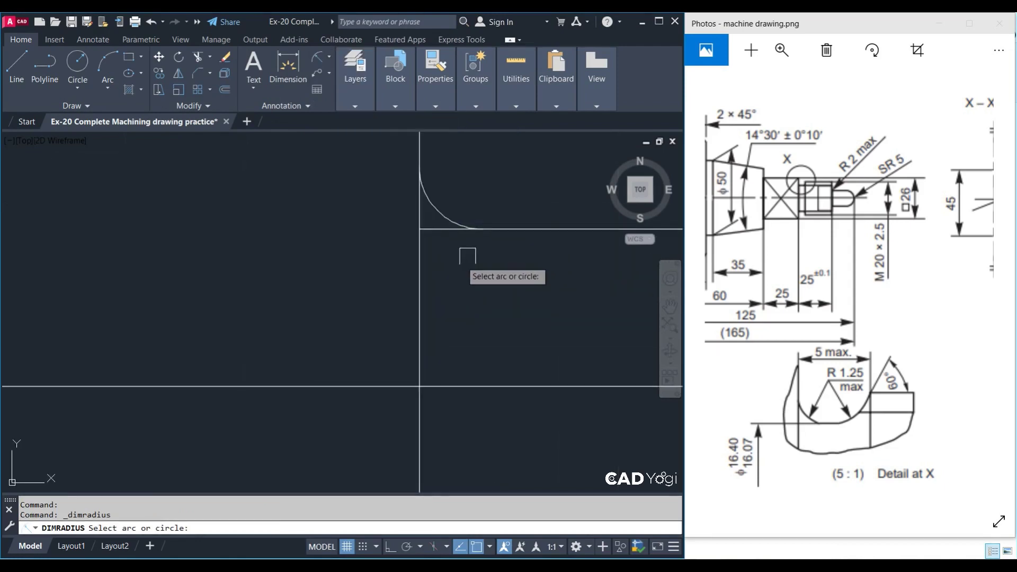
click(458, 230)
scroll(377, 252, up, 3)
key(Escape)
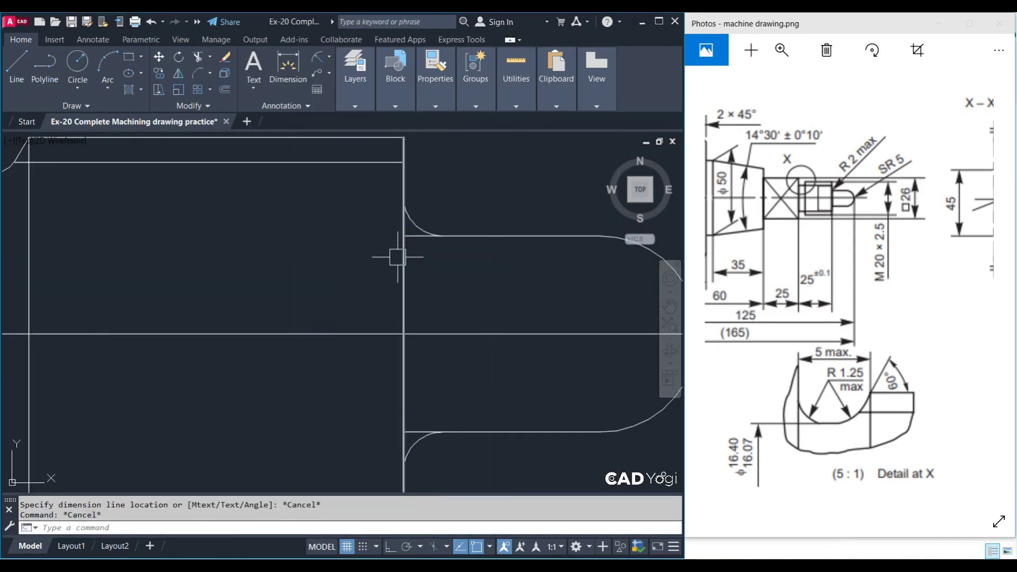
text(tr)
key(Return)
key(Return)
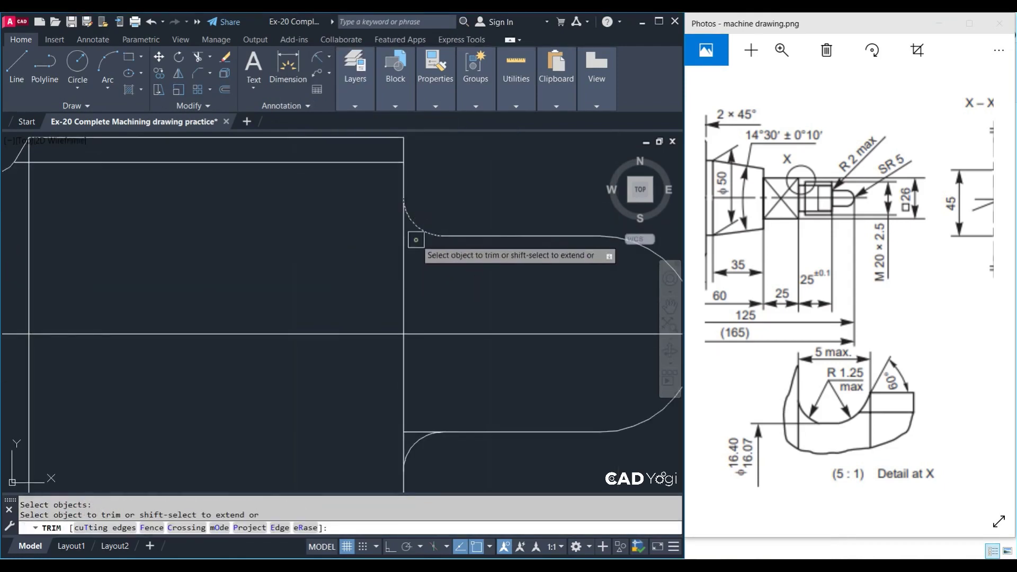
Try trimming the fillet corner using the fillet arc and bottom line as edges
key(Escape)
click(420, 462)
click(415, 425)
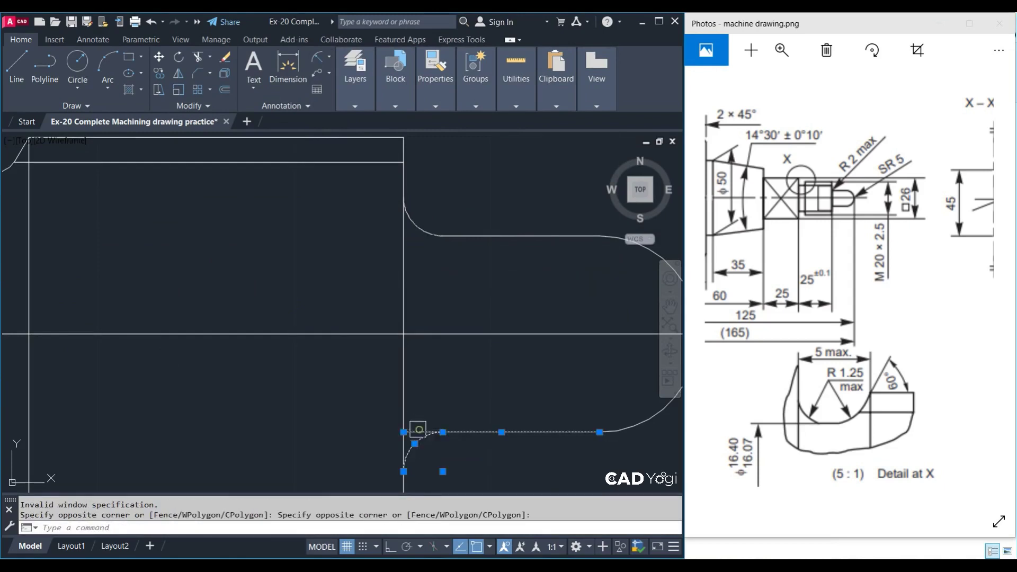
text(tr)
key(Return)
key(Escape)
scroll(416, 427, down, 3)
scroll(398, 291, up, 5)
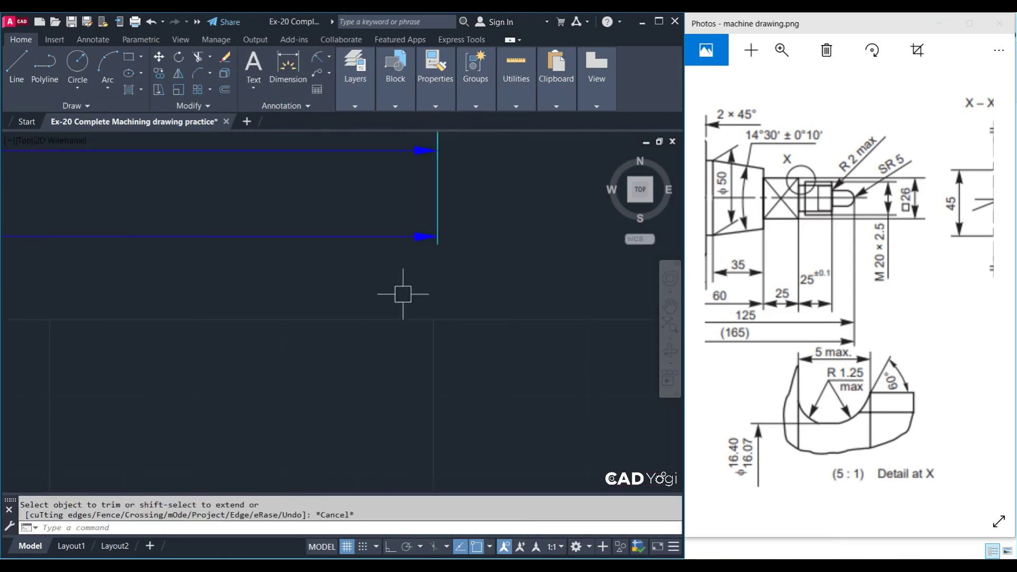
scroll(476, 386, down, 2)
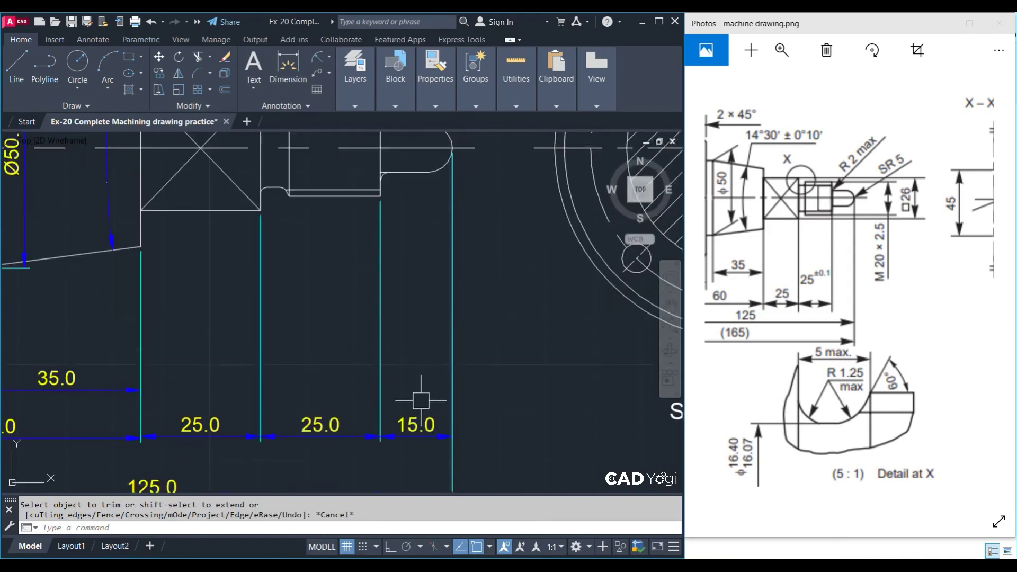
scroll(424, 360, down, 3)
scroll(401, 345, up, 4)
scroll(400, 346, up, 3)
Retry trimming the fillet corner with the surrounding lines and arc as cutting edges
click(470, 266)
click(443, 318)
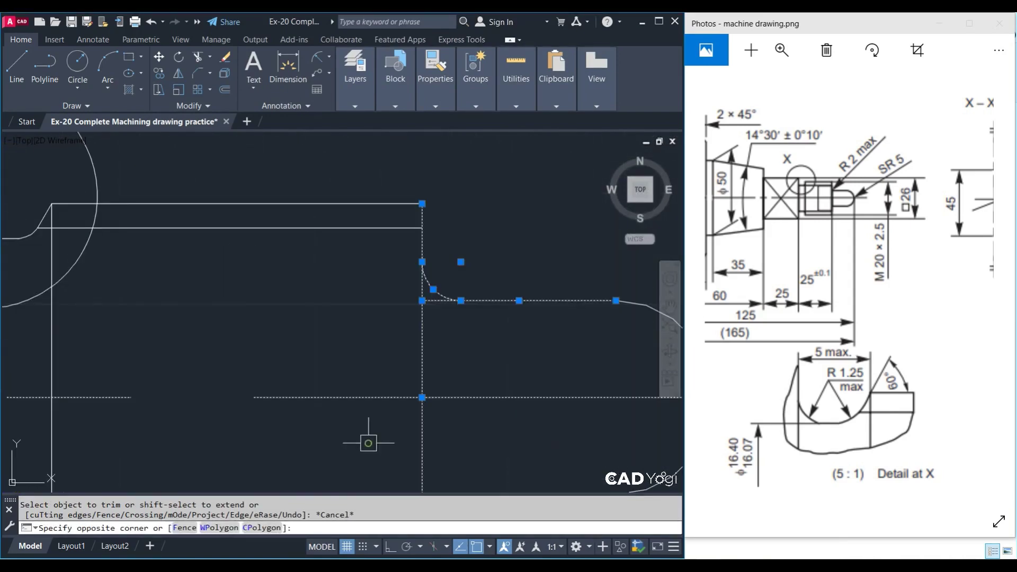
text(tr)
key(Return)
scroll(438, 299, up, 3)
scroll(440, 318, down, 3)
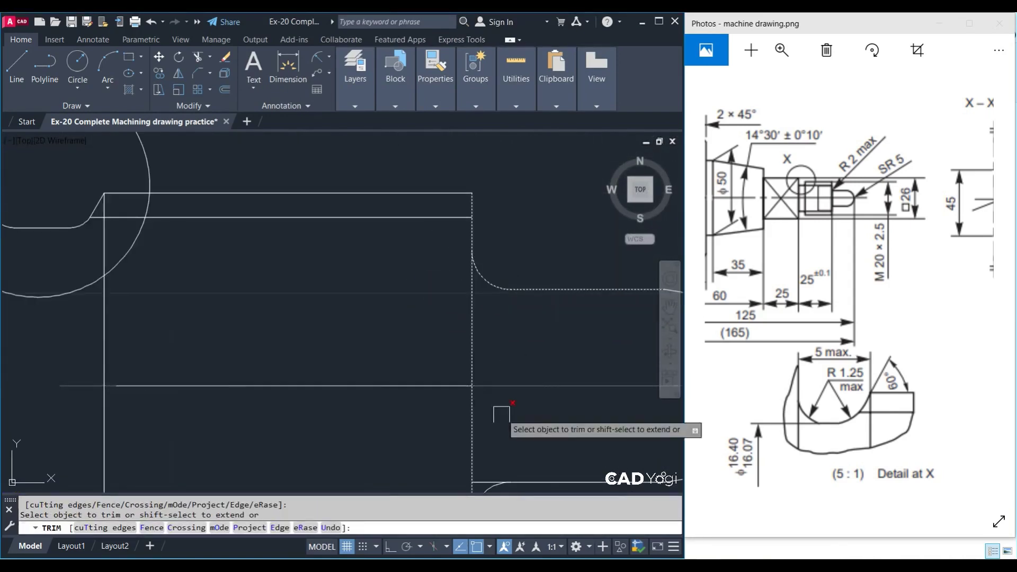
scroll(470, 409, up, 2)
key(Escape)
click(556, 295)
click(449, 406)
text(tr)
key(Return)
scroll(482, 352, up, 3)
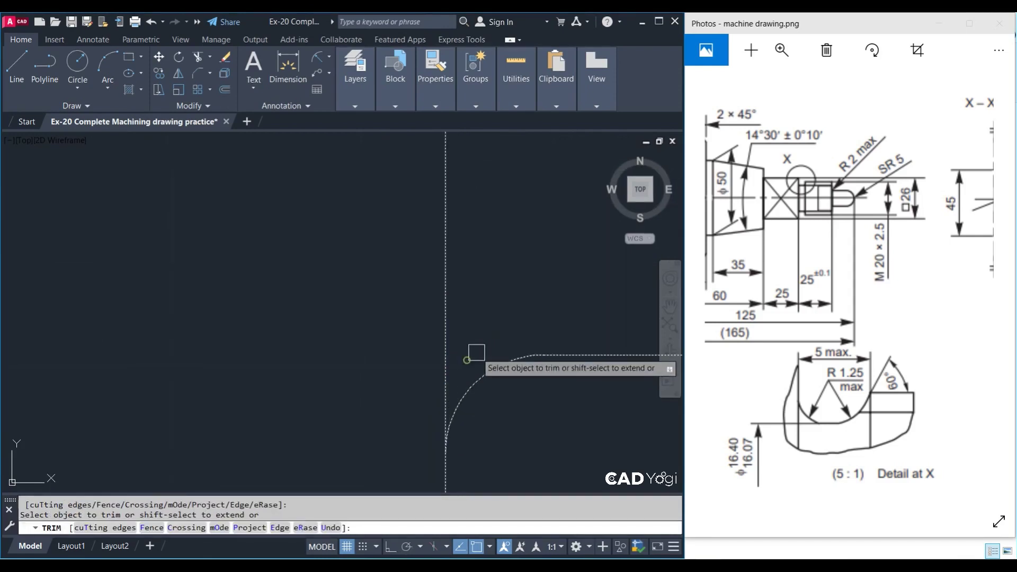
scroll(482, 352, down, 3)
key(Escape)
Draw a trial vertical line up from the lower fillet end
text(l)
key(Return)
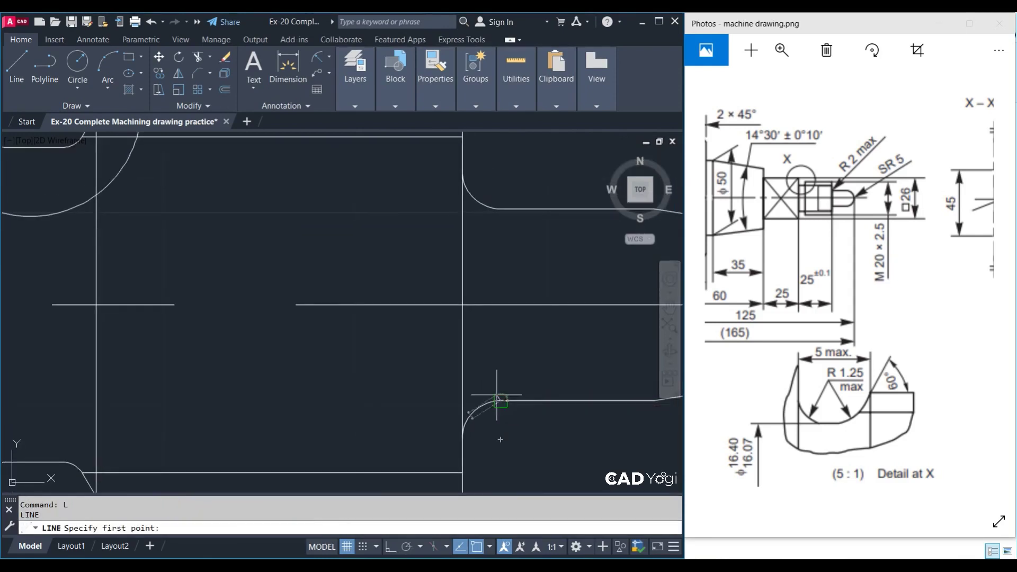
click(500, 400)
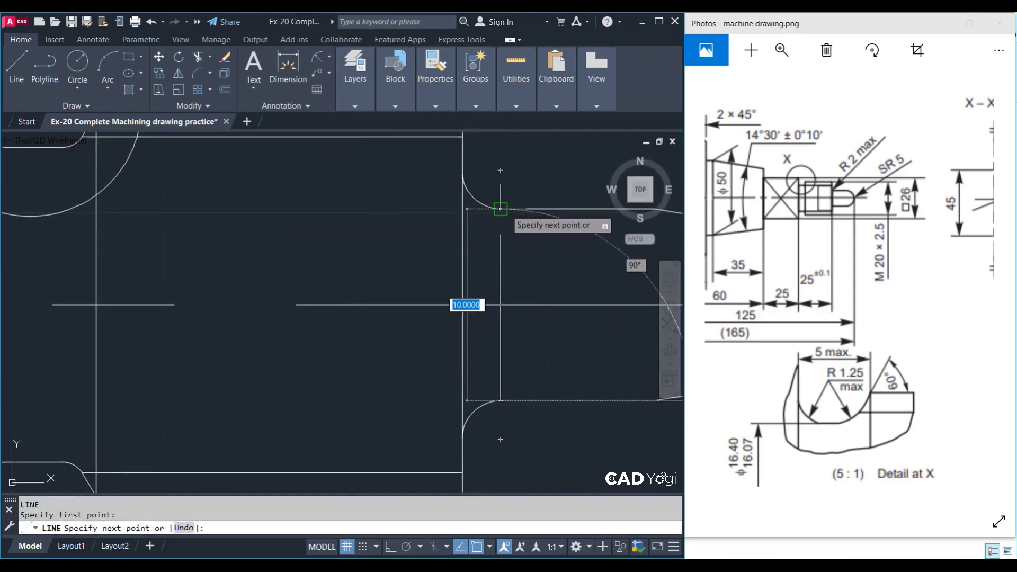
click(500, 209)
key(Escape)
scroll(501, 209, down, 5)
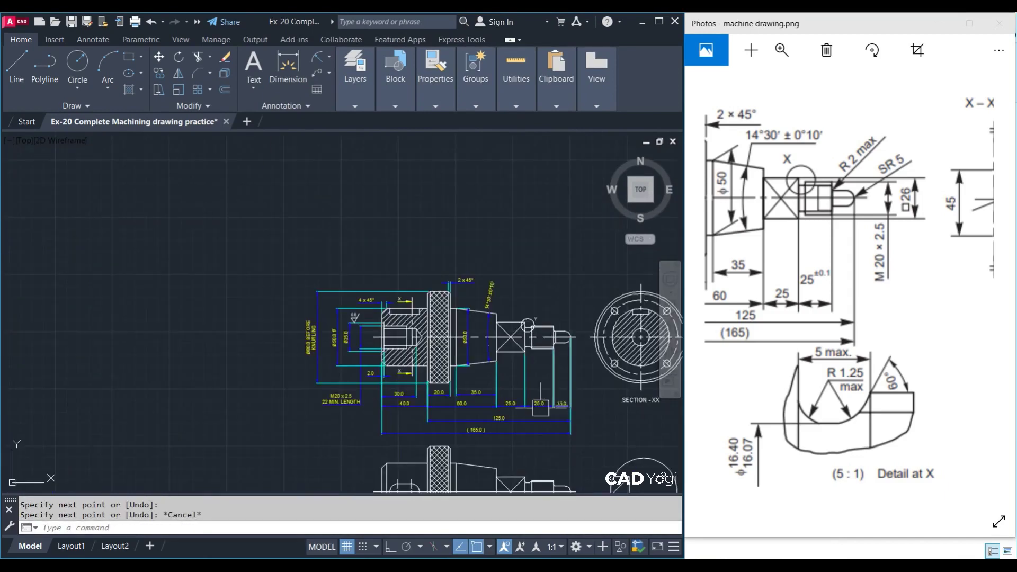
scroll(371, 265, up, 4)
scroll(503, 371, up, 5)
scroll(503, 380, up, 1)
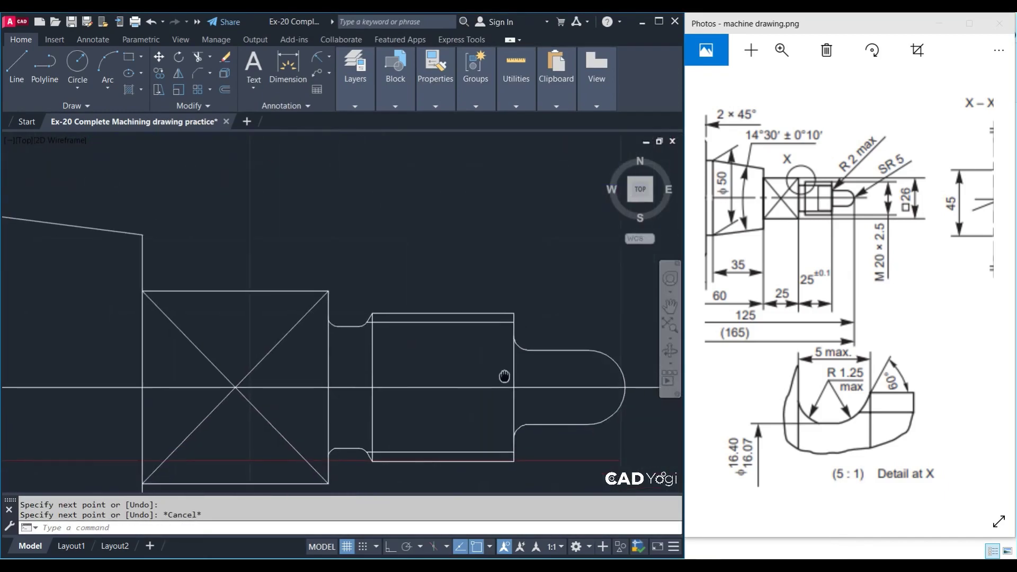
Draw a vertical line joining the upper and lower fillet ends at the neck
text(l)
key(Return)
click(527, 349)
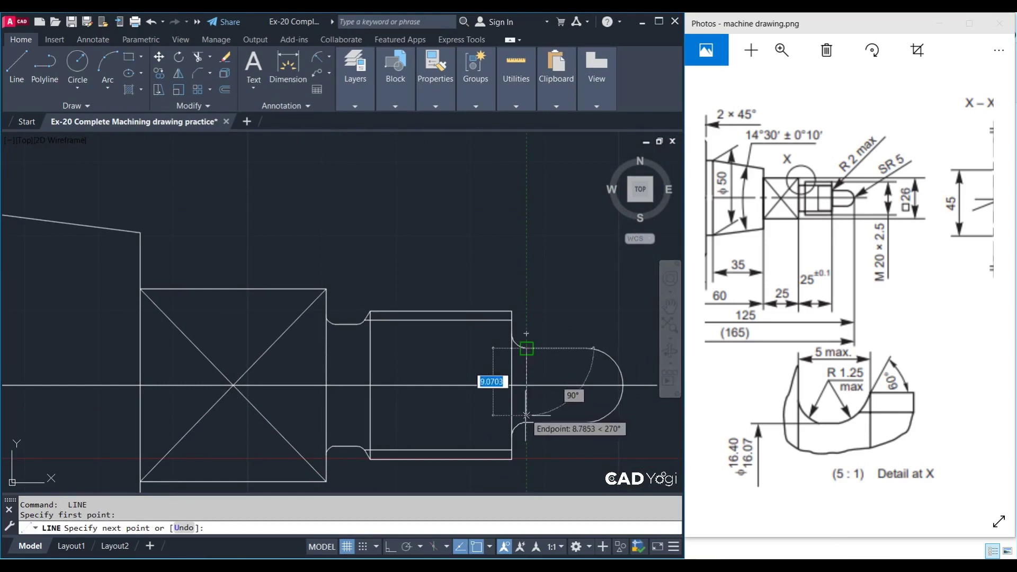
click(512, 423)
key(Escape)
scroll(512, 422, down, 5)
middle_drag(588, 194, 588, 334)
scroll(588, 334, up, 3)
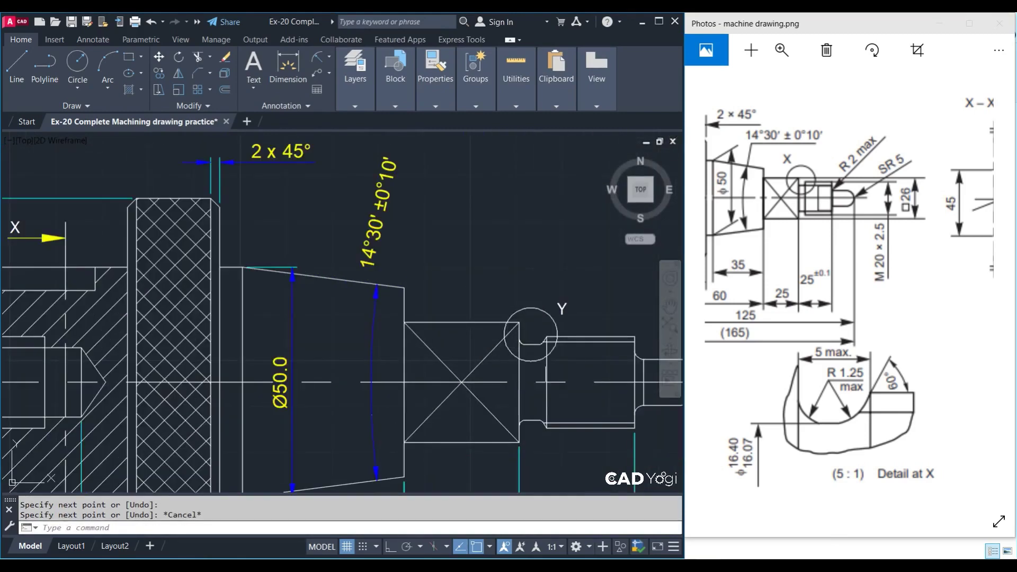
scroll(588, 334, up, 3)
middle_drag(455, 352, 483, 356)
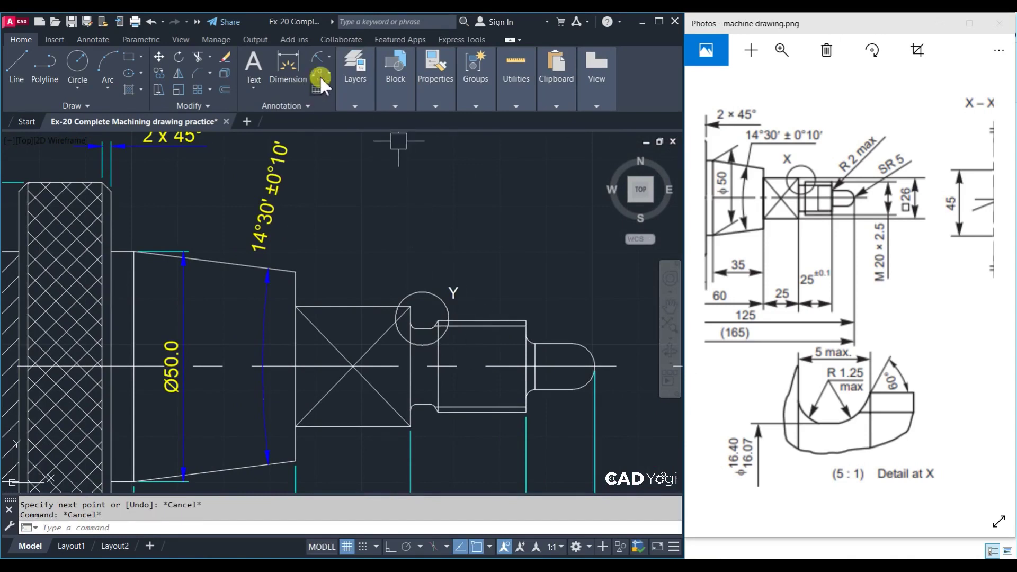
Radius-dimension the step fillet and set its precision to 0 so it reads R2
click(317, 57)
scroll(551, 360, up, 5)
click(521, 326)
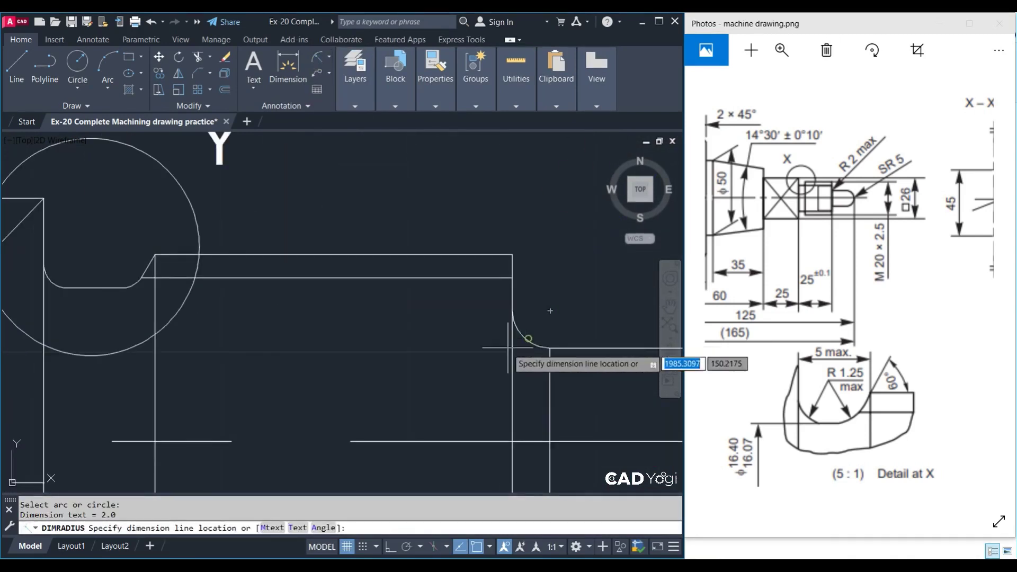
scroll(567, 293, down, 4)
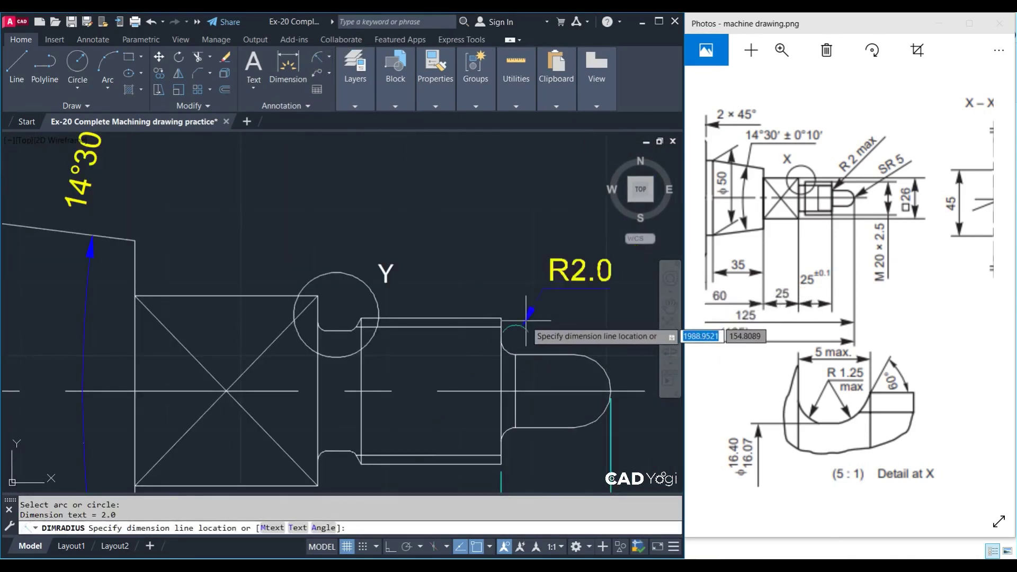
scroll(503, 341, up, 6)
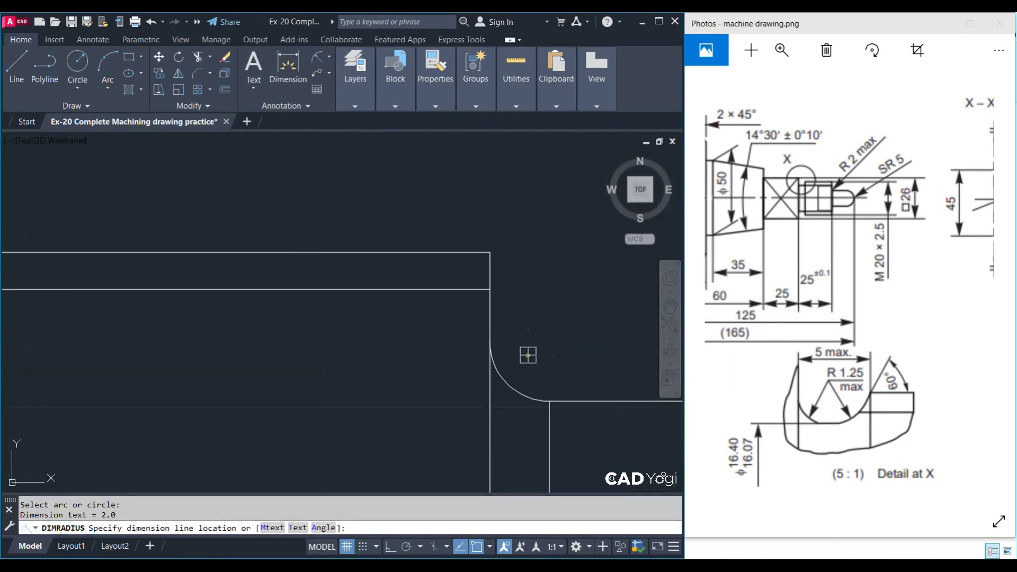
scroll(527, 354, down, 5)
middle_drag(473, 359, 254, 359)
click(538, 233)
click(593, 238)
click(318, 346)
right_click(466, 284)
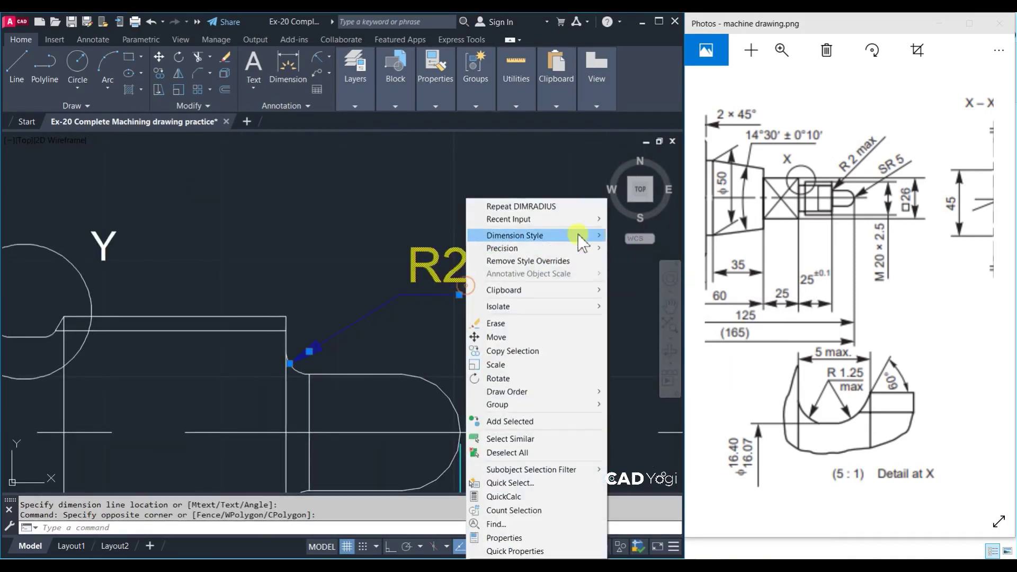
click(659, 249)
key(Escape)
scroll(298, 296, down, 4)
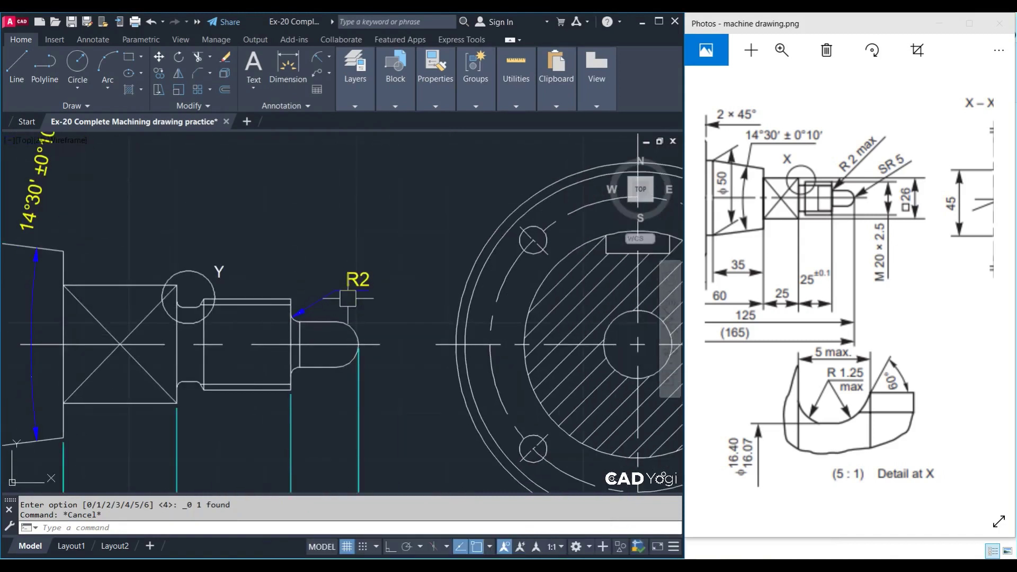
Add an R5.0 radius dimension to the rounded shaft end
click(318, 56)
click(348, 327)
scroll(349, 327, up, 4)
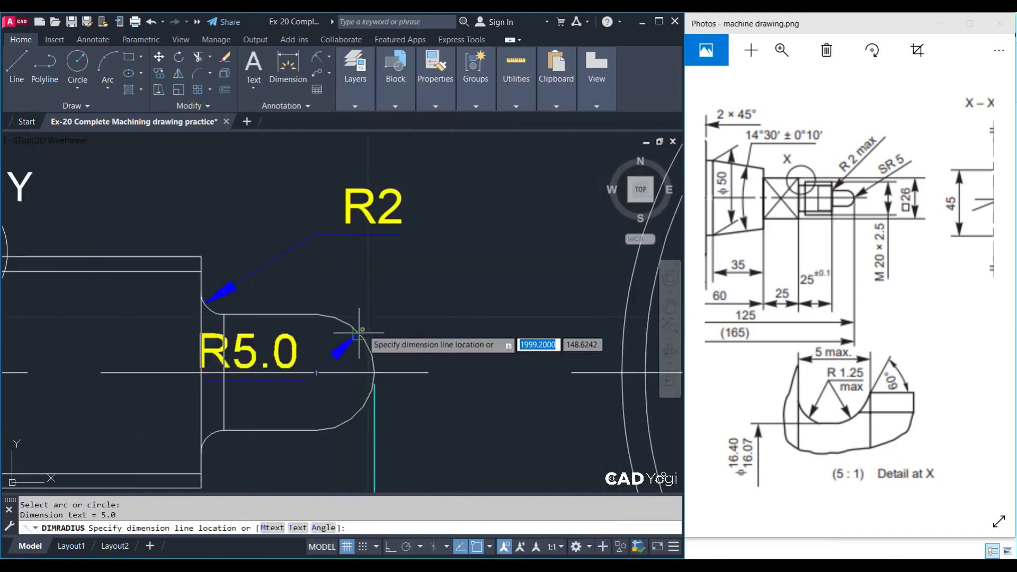
click(475, 279)
click(539, 259)
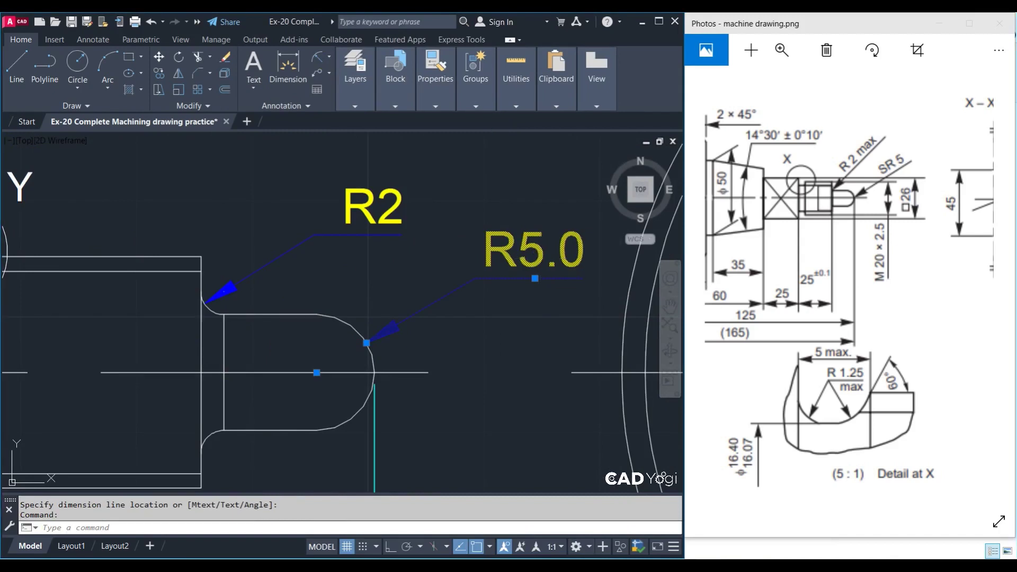
Edit the R5.0 radius text on the rounded end to read SR5
double_click(543, 259)
text(sr)
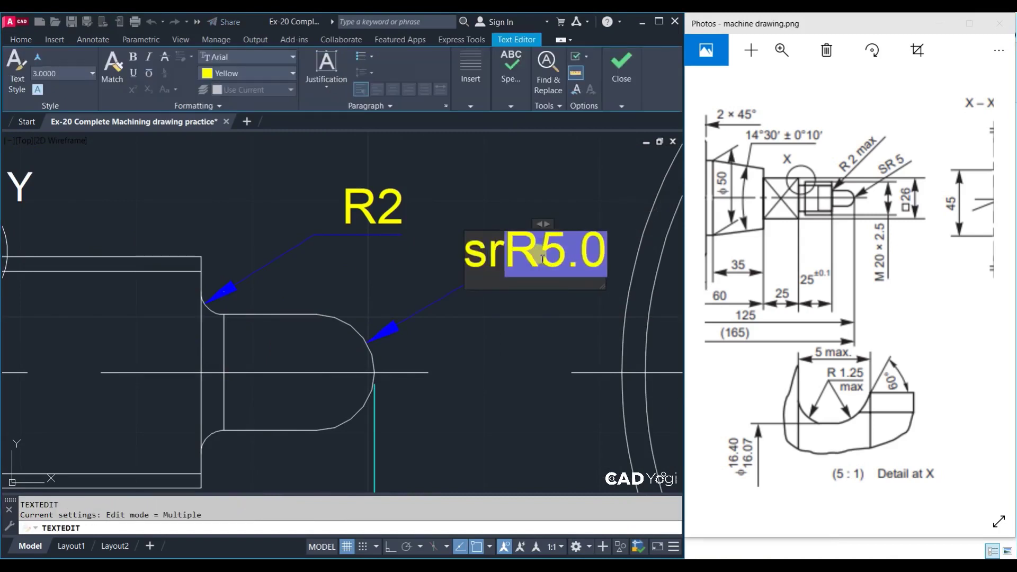
key(BackSpace)
key(BackSpace)
text(SR5)
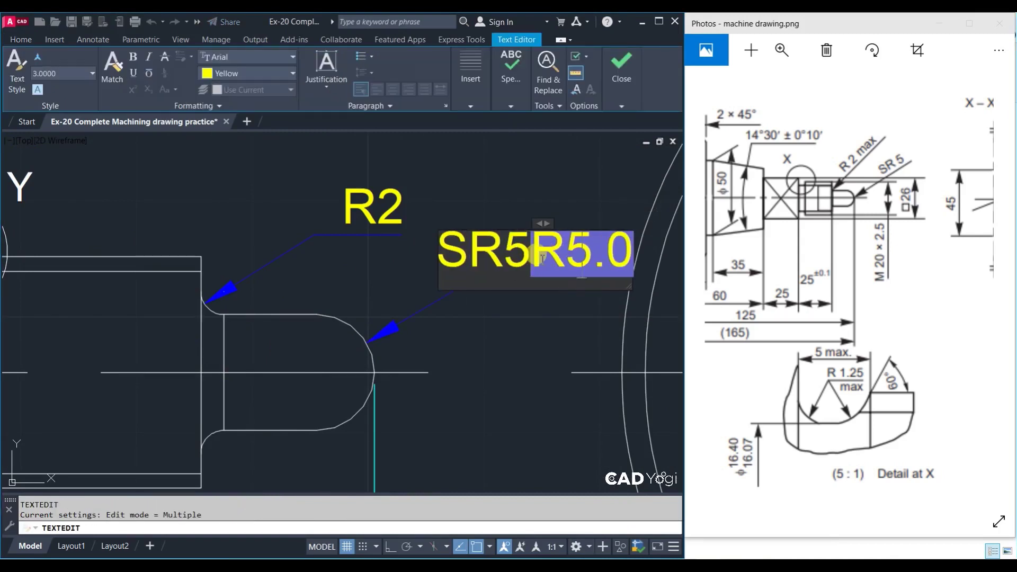
key(Delete)
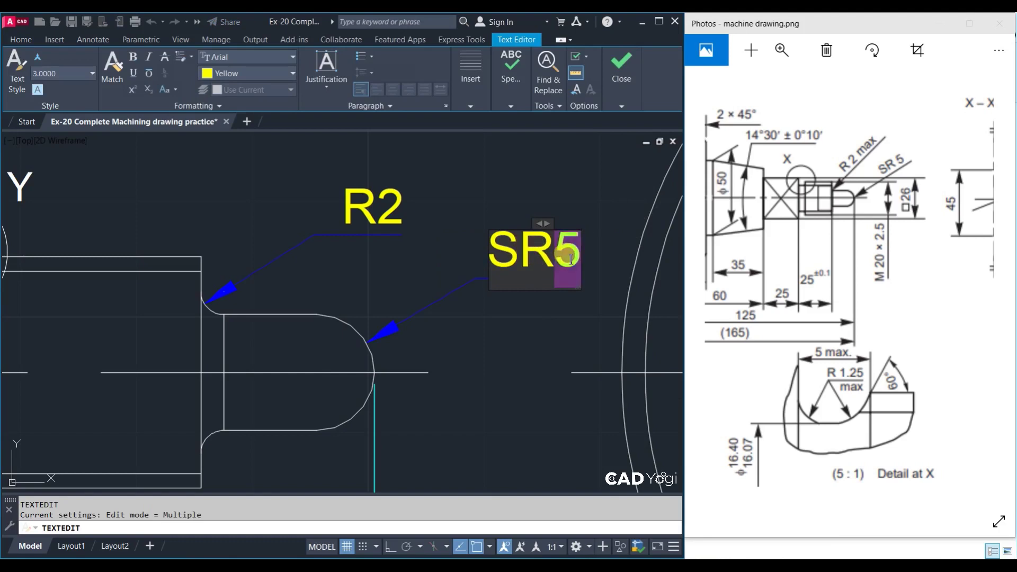
click(479, 344)
Undo that edit and relabel the radius as 'SR 5' instead
key(ctrl+z)
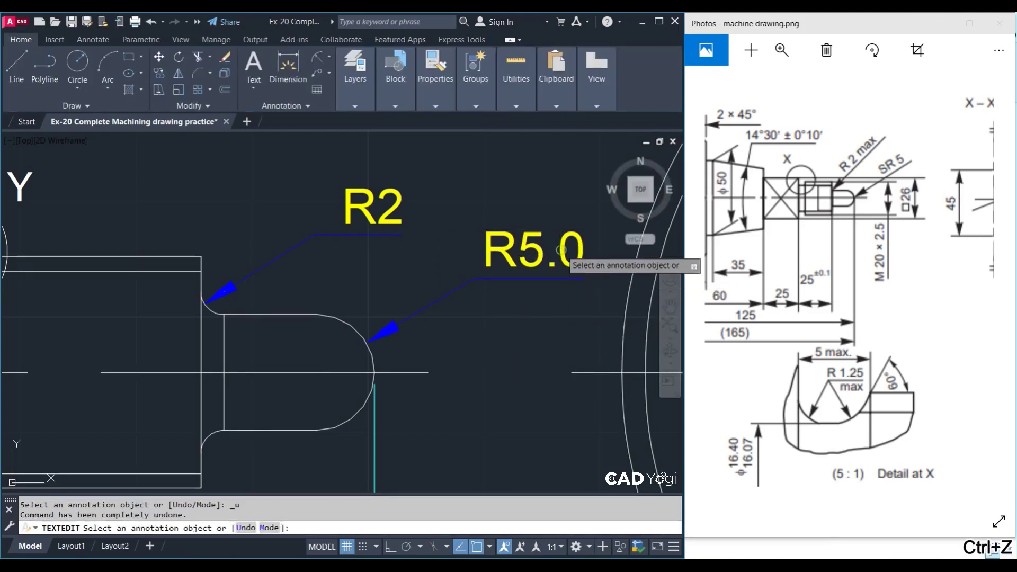
click(561, 249)
key(Delete)
text(S)
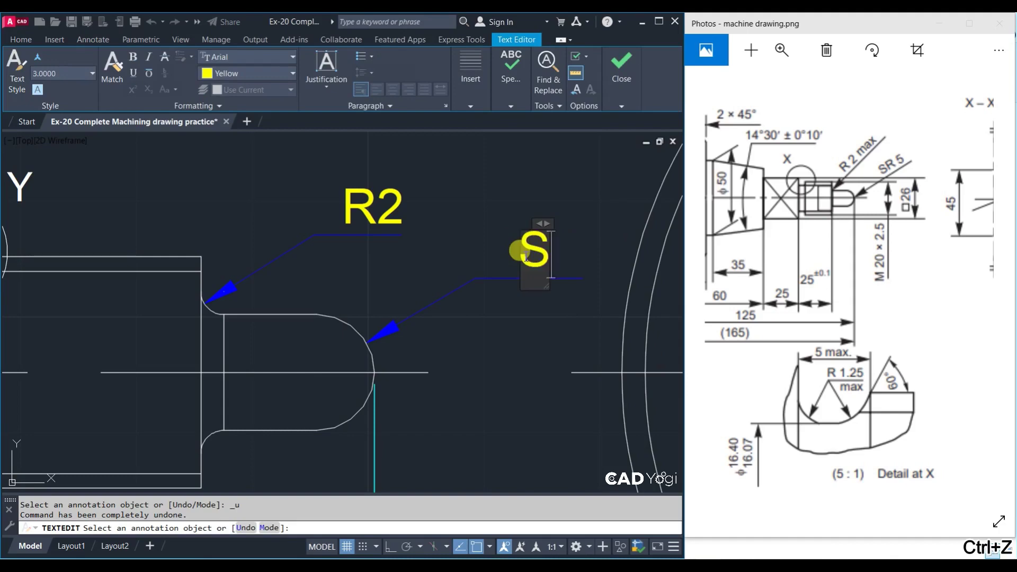
text(R 5)
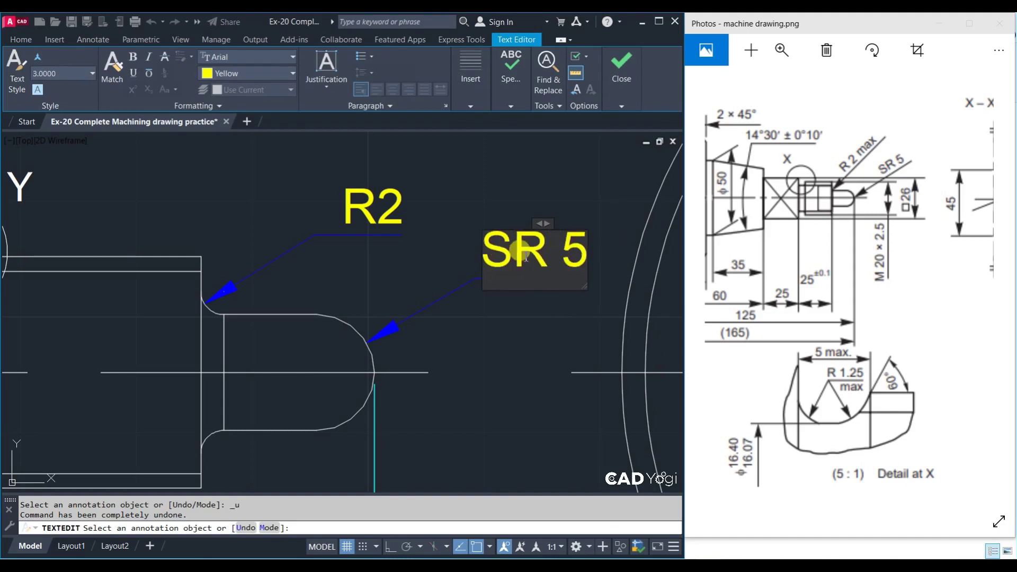
key(Escape)
key(Escape)
scroll(520, 357, down, 5)
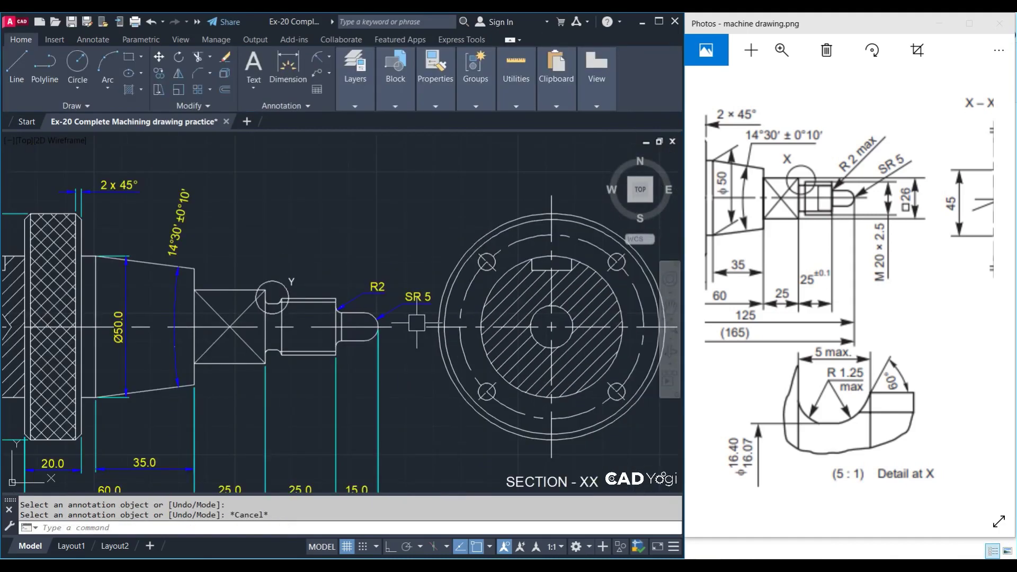
Window-select the SECTION - XX view
middle_drag(417, 354, 420, 349)
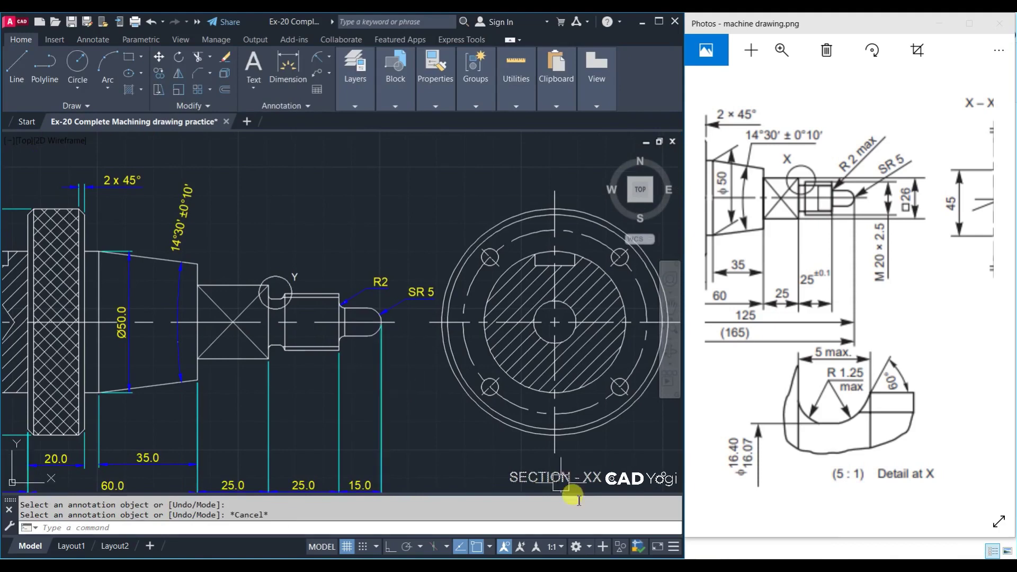
key(Escape)
scroll(324, 288, down, 3)
scroll(325, 288, up, 1)
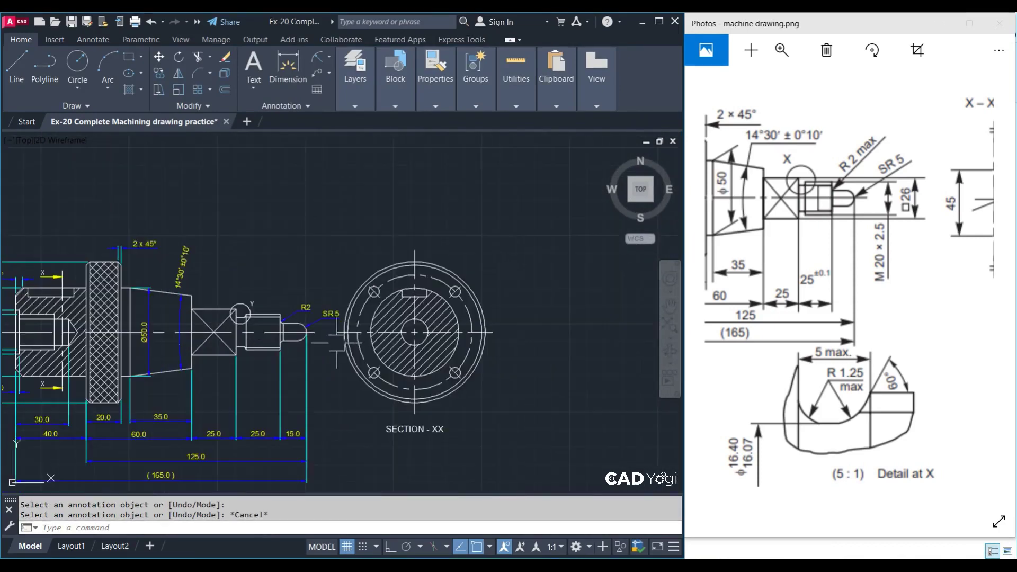
click(314, 244)
click(547, 472)
click(539, 445)
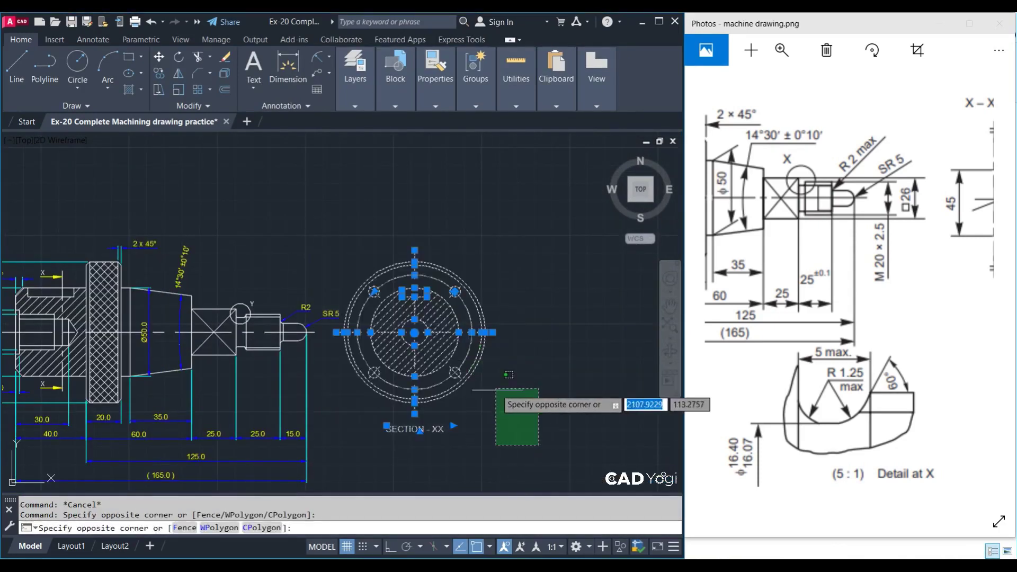
Move the SECTION - XX view horizontally to the right, with Ortho on
key(Escape)
text(m)
key(Return)
click(572, 425)
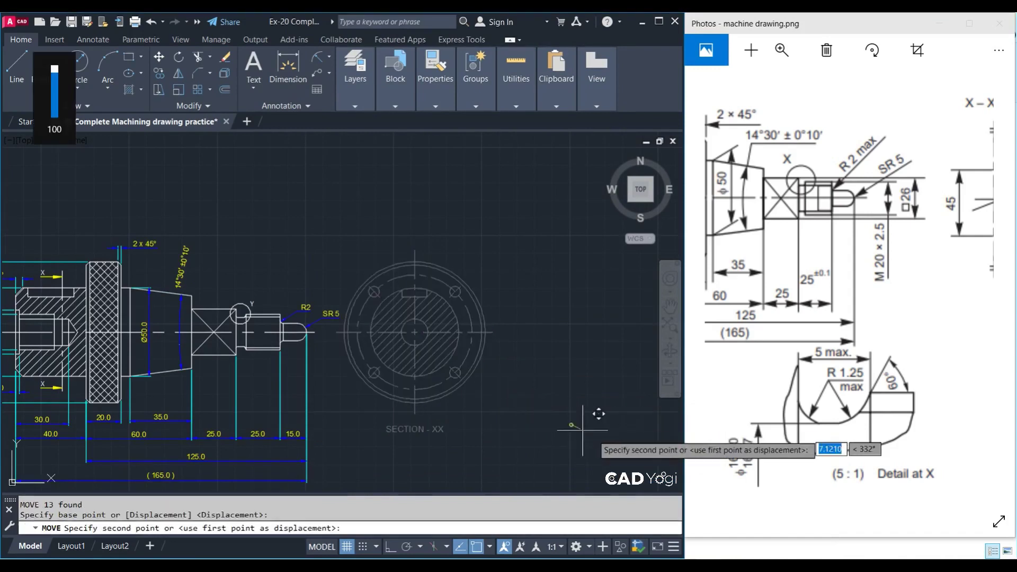
key(F8)
click(612, 421)
key(Escape)
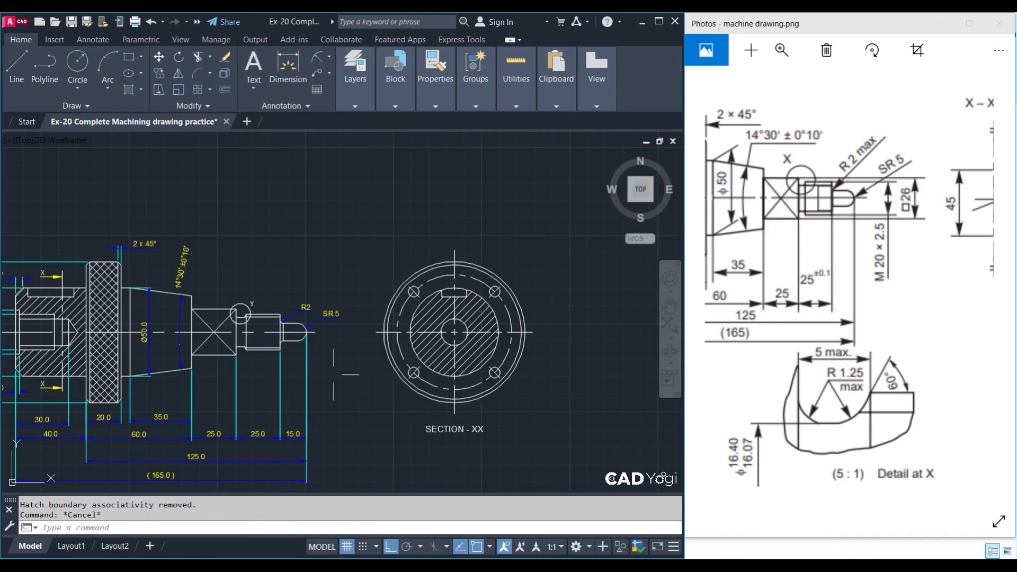
Zoom in on the shaft's rounded end and start a linear dimension
scroll(334, 374, up, 4)
middle_drag(334, 381, 341, 390)
middle_drag(339, 350, 373, 367)
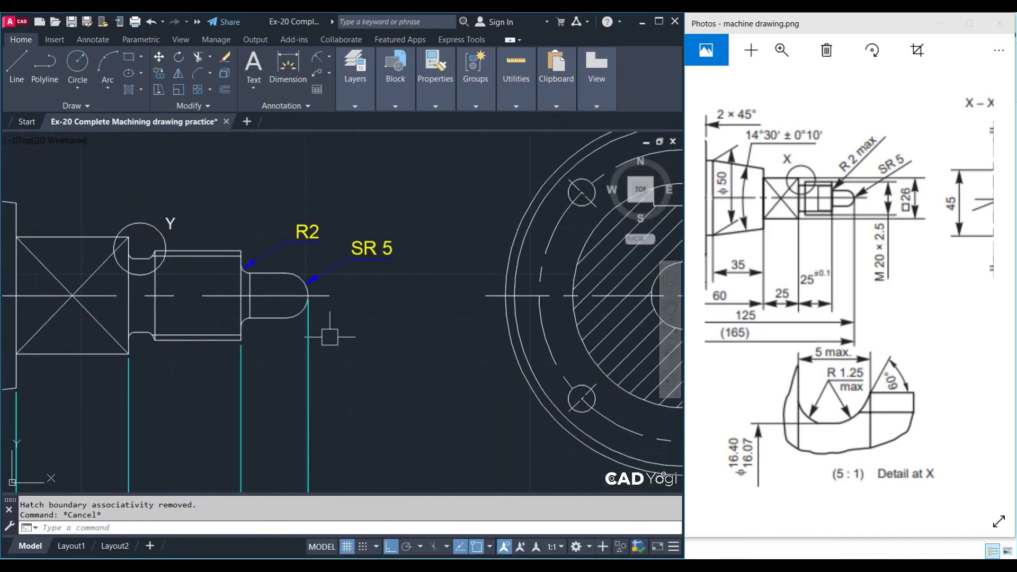
click(330, 59)
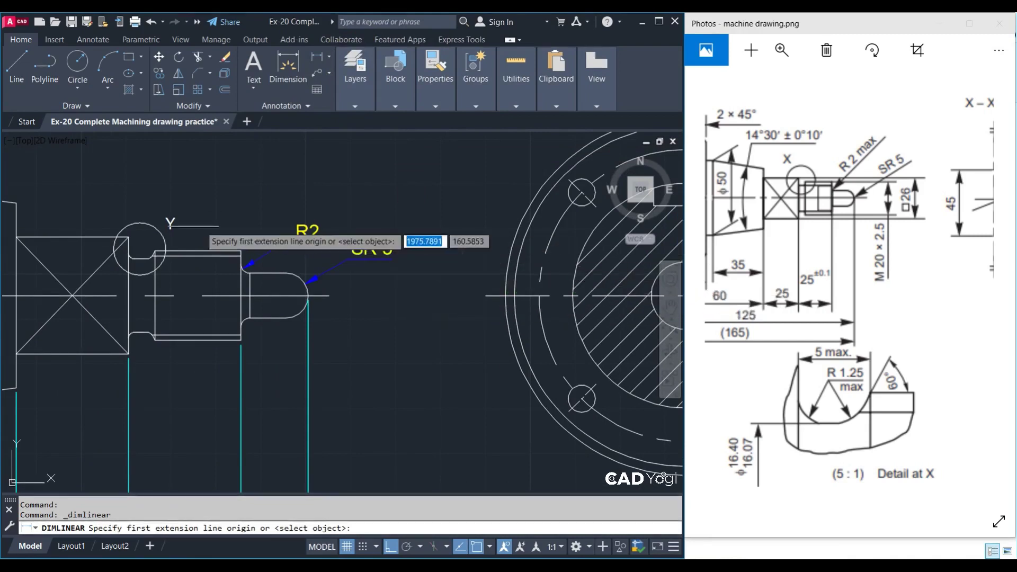
Place a vertical 26.0 dimension across the pin end and delete its text value
click(126, 239)
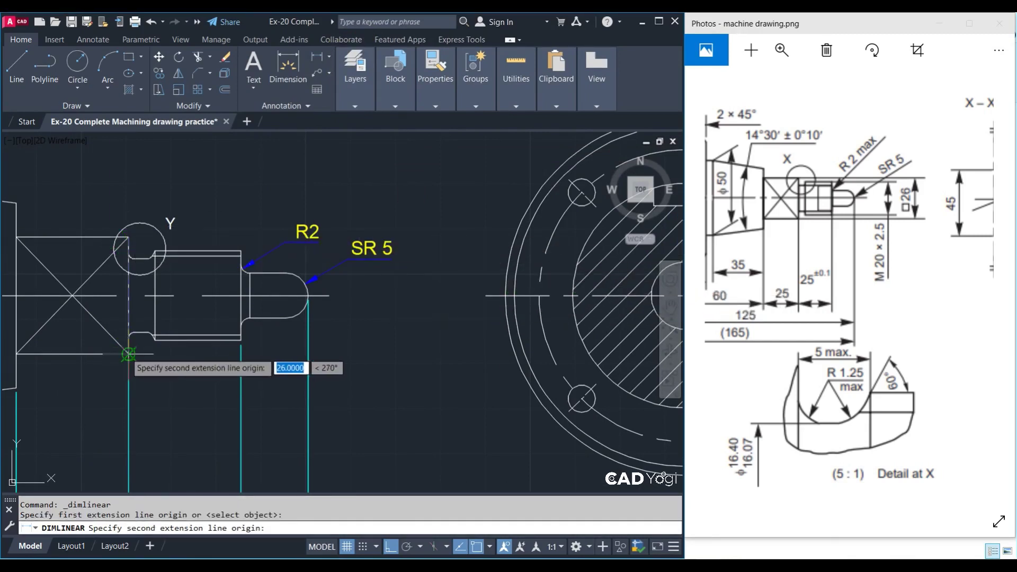
click(128, 352)
scroll(410, 318, up, 2)
click(410, 318)
scroll(408, 318, up, 2)
scroll(403, 328, down, 2)
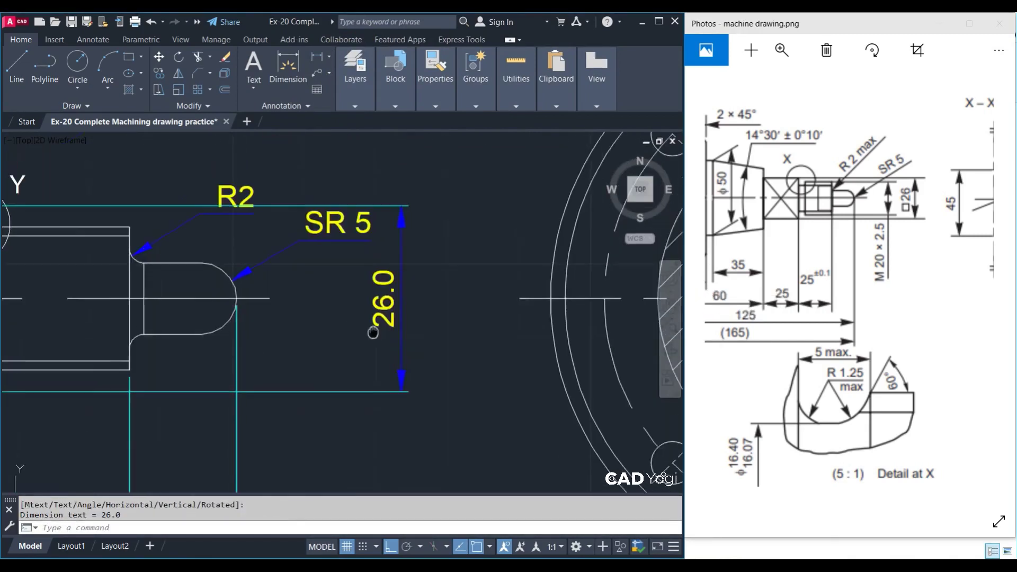
double_click(386, 322)
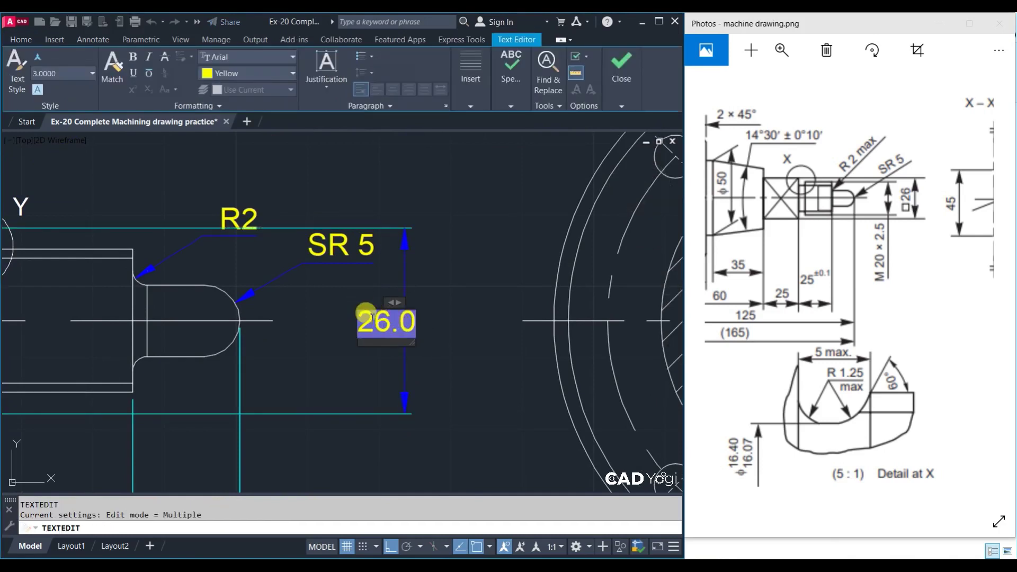
key(Delete)
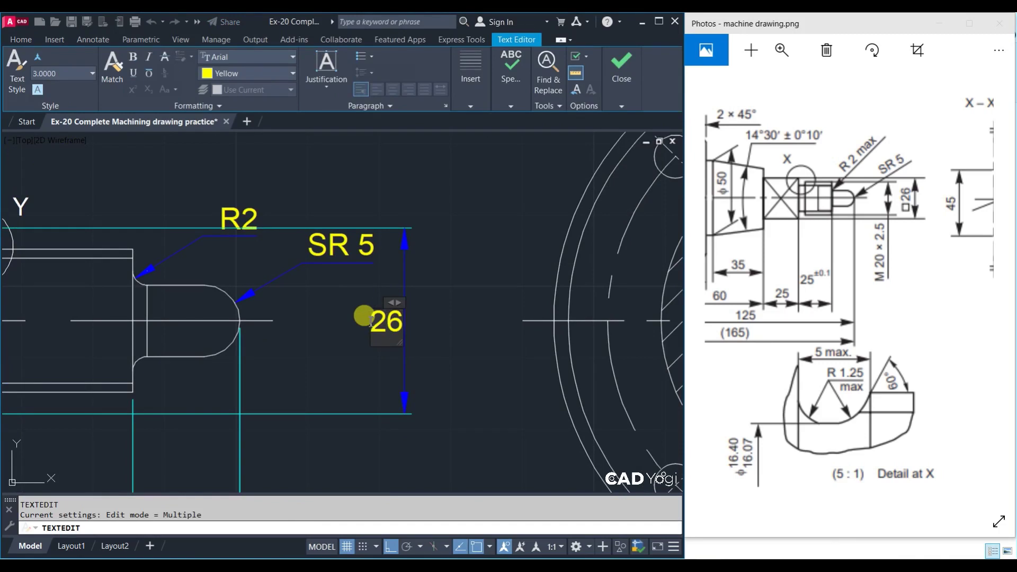
Open Character Map from the text editor's symbol menu and scroll to U+25A1 White Square
right_click(372, 329)
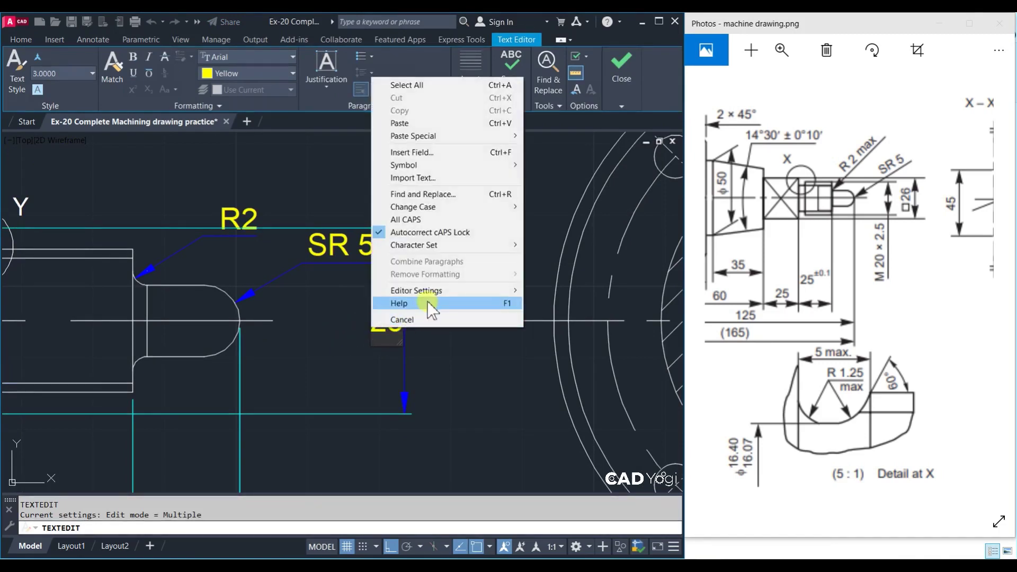
mouse_move(404, 164)
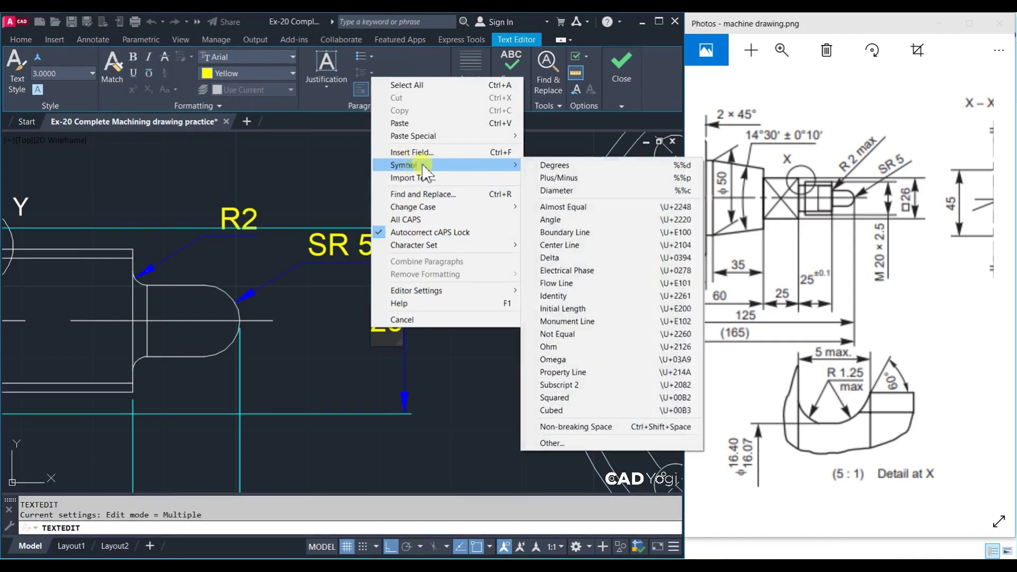
click(551, 443)
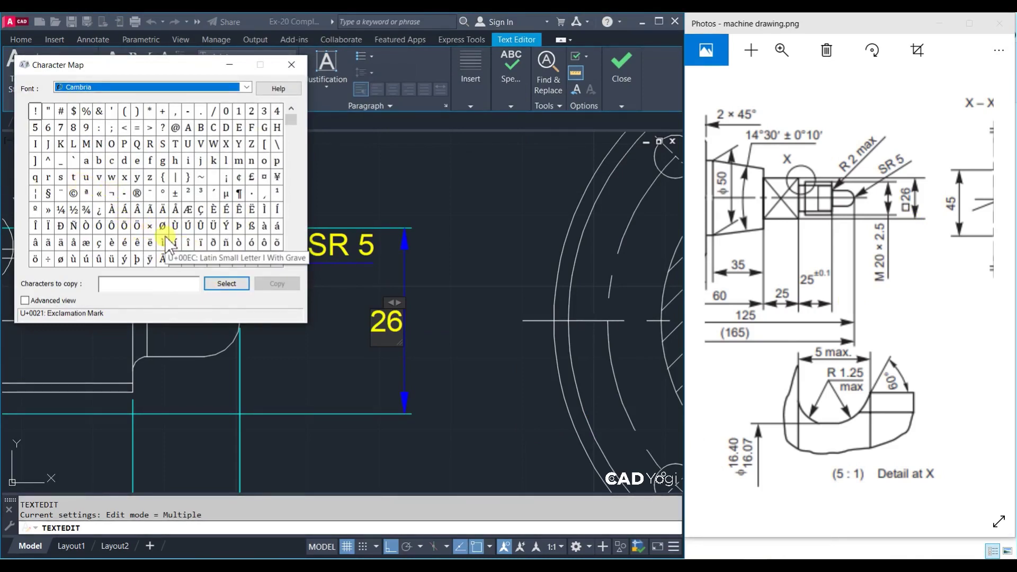
click(292, 265)
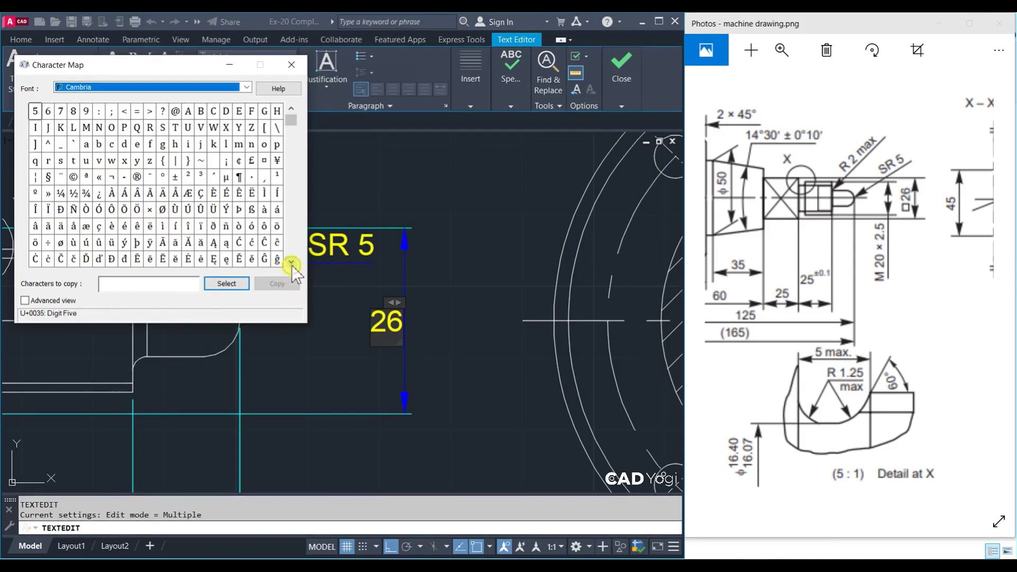
click(291, 265)
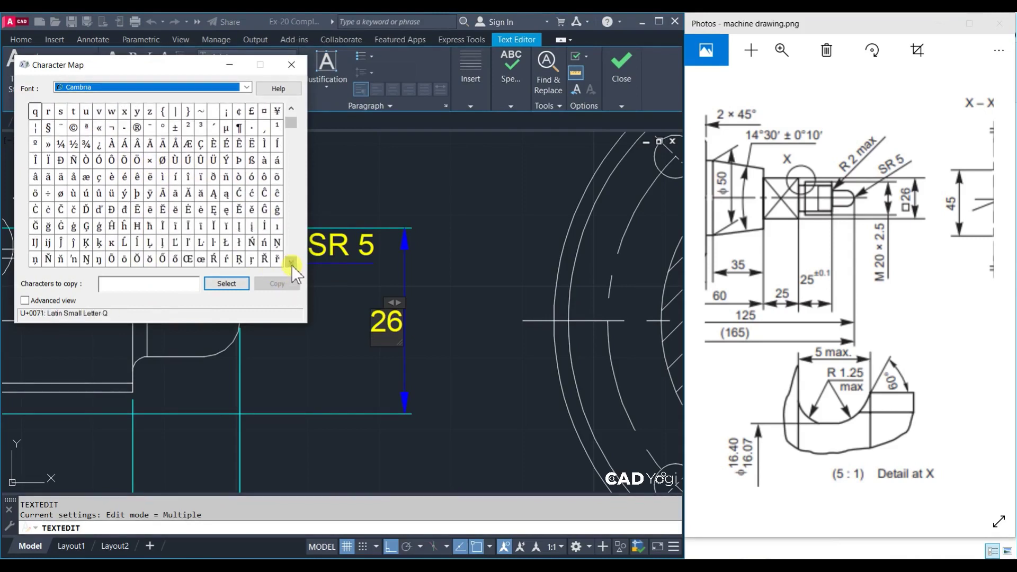
click(291, 265)
click(292, 265)
click(292, 265)
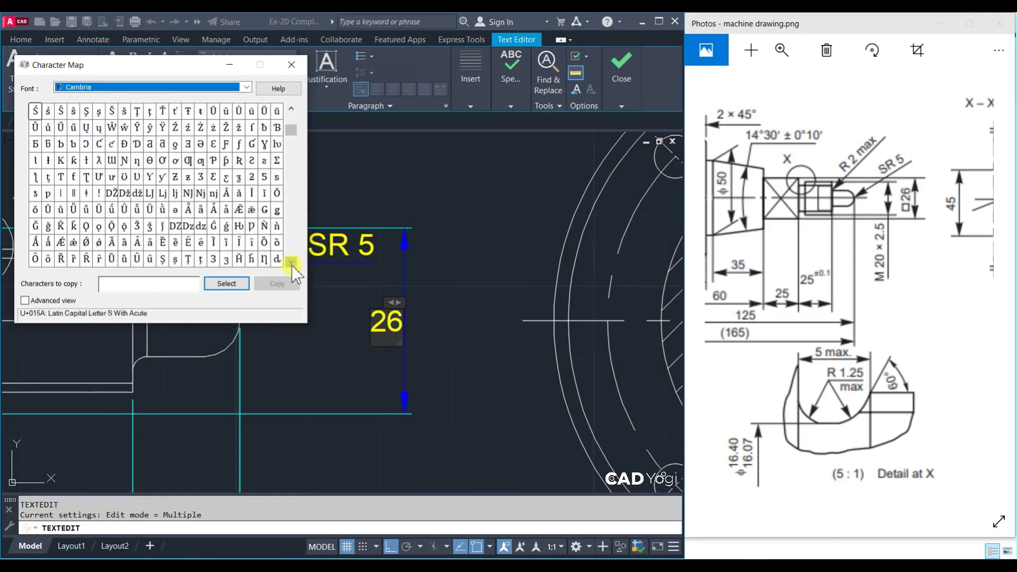
click(291, 265)
click(292, 265)
click(291, 265)
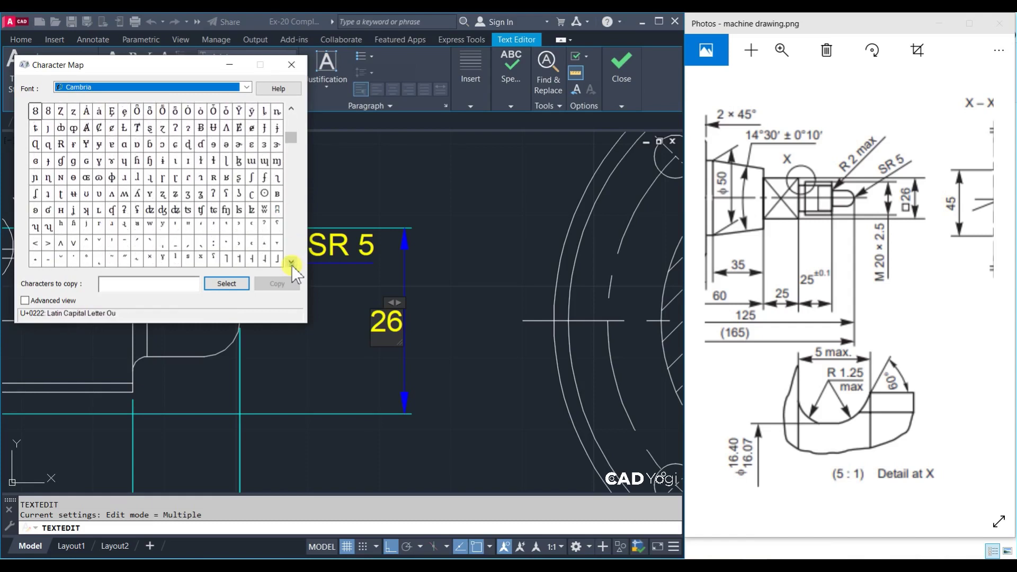
click(291, 265)
click(292, 265)
click(291, 264)
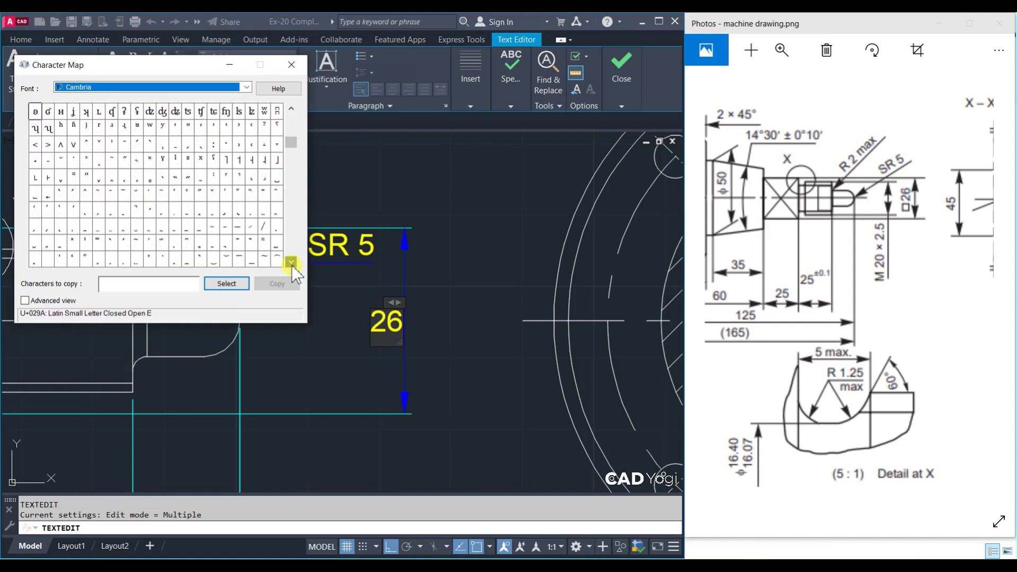
click(291, 265)
click(291, 265)
click(291, 265)
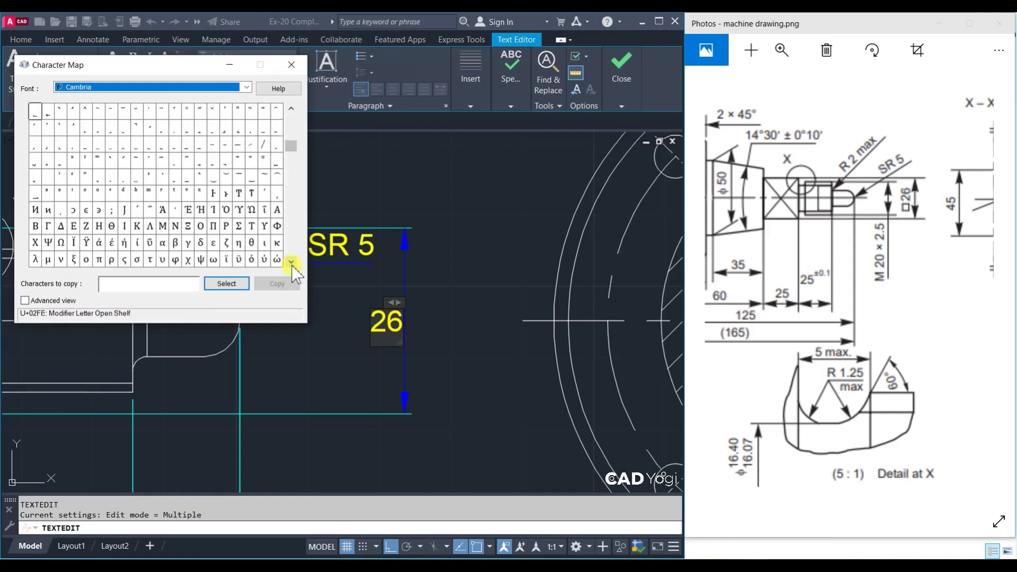
click(291, 265)
click(291, 265)
click(291, 265)
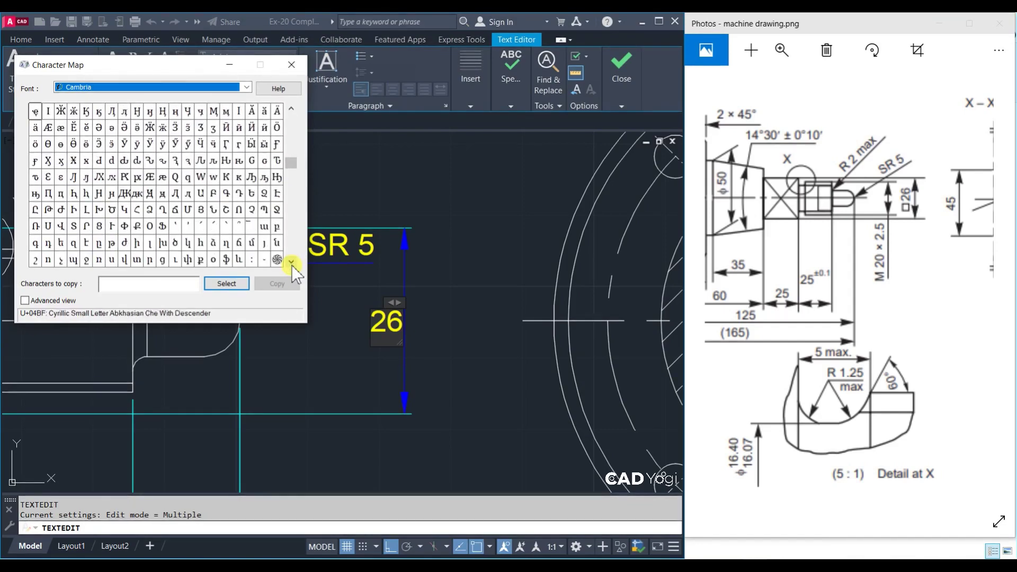
click(292, 265)
click(291, 265)
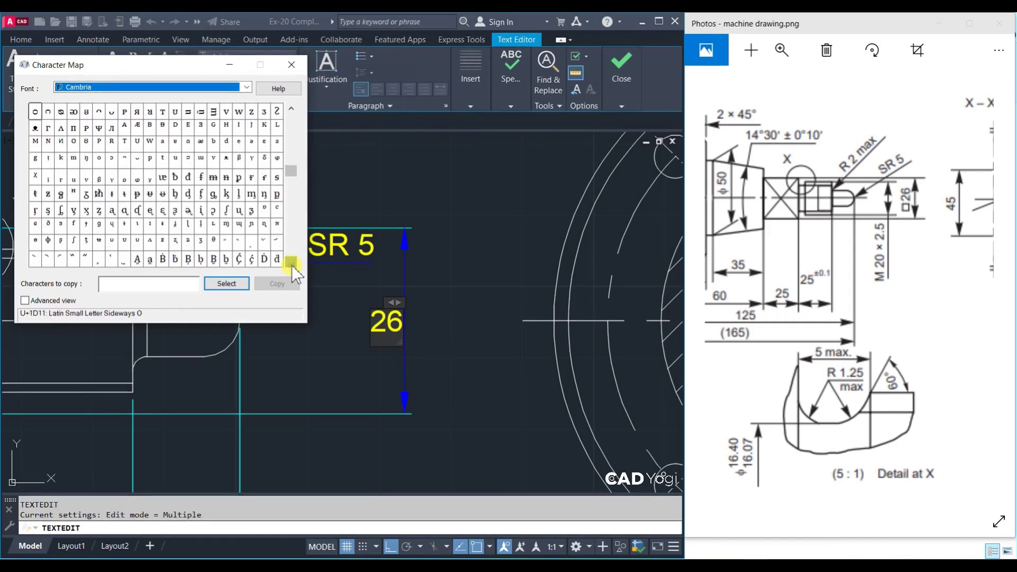
click(292, 265)
click(292, 265)
click(291, 265)
click(292, 265)
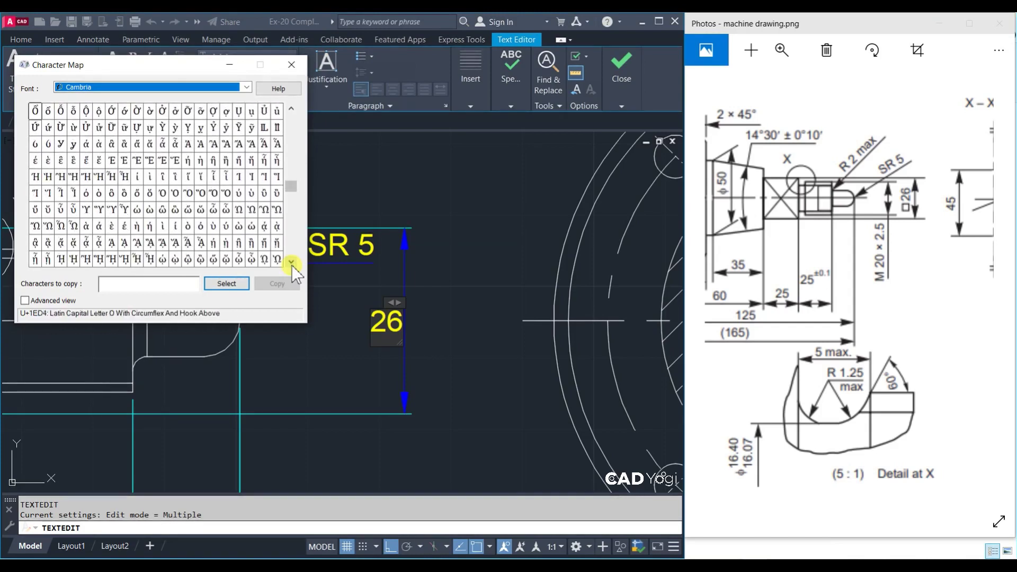
click(291, 265)
click(292, 265)
click(292, 265)
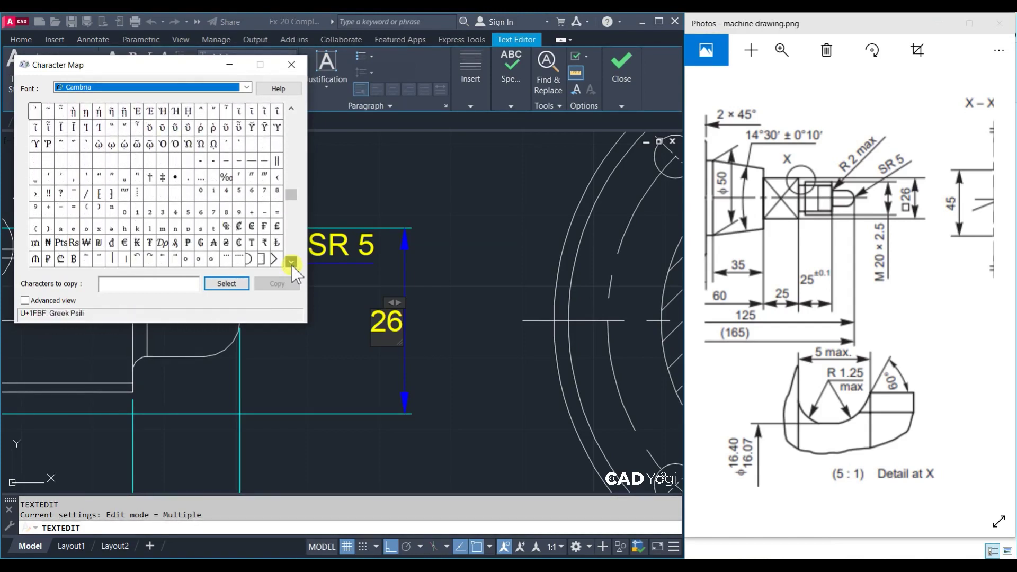
click(292, 265)
click(292, 265)
click(291, 265)
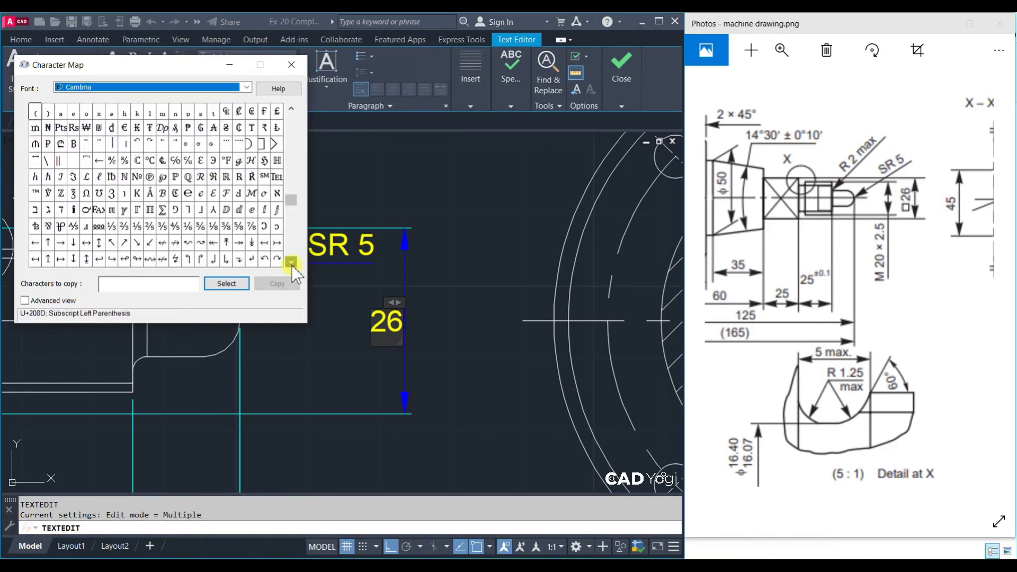
click(292, 265)
click(292, 265)
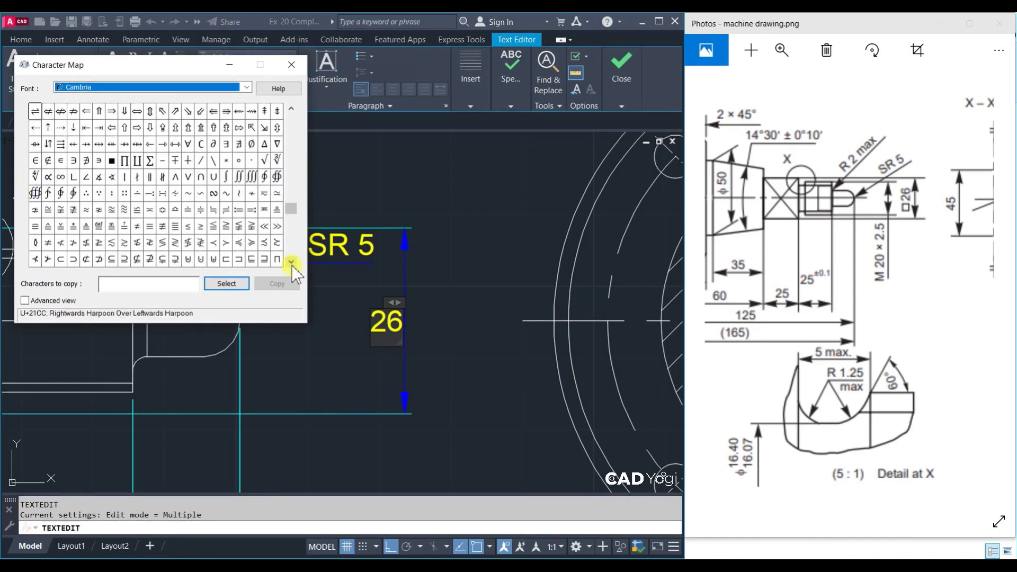
click(291, 265)
click(291, 264)
click(292, 265)
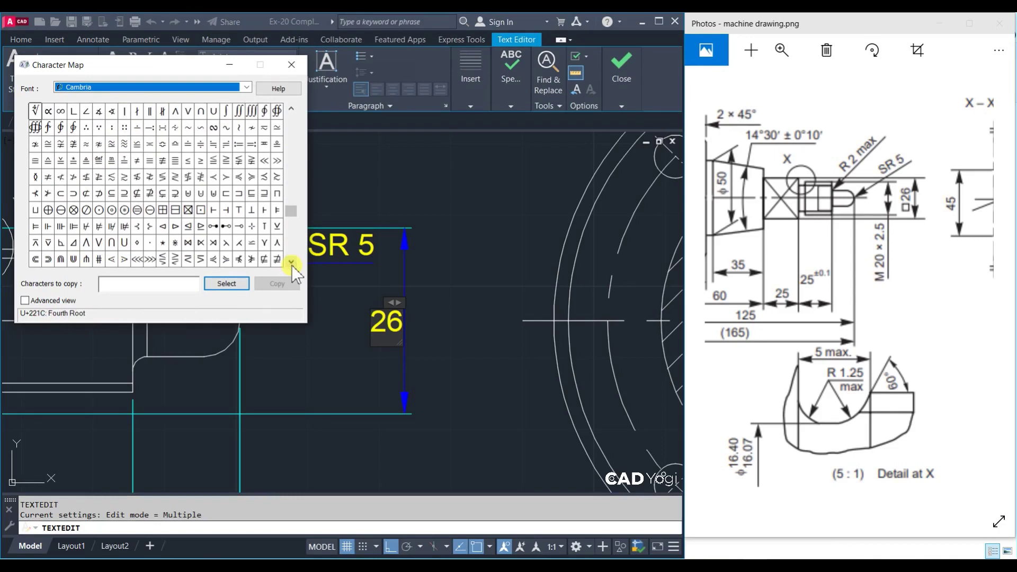
click(291, 265)
click(291, 265)
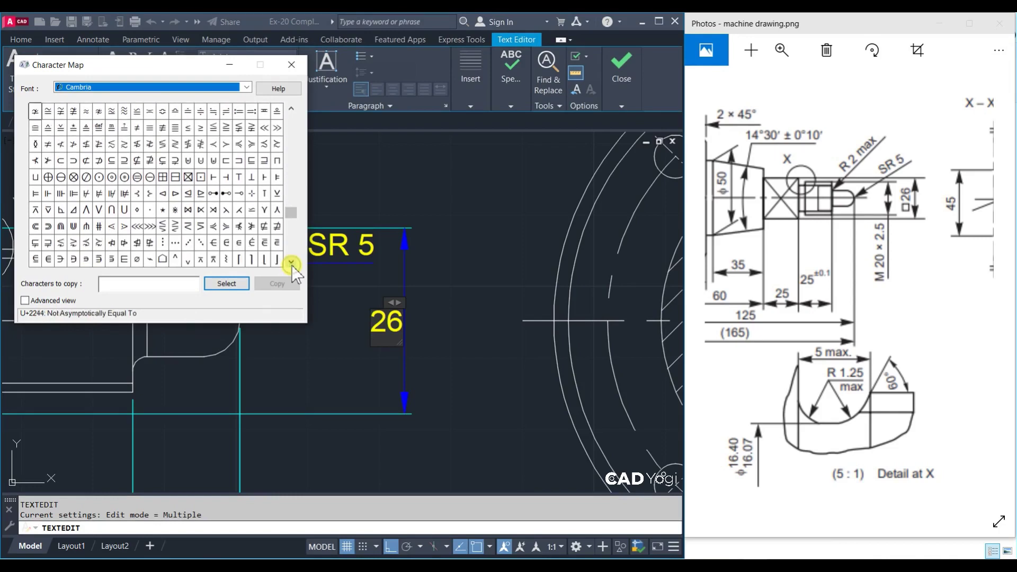
click(292, 265)
click(291, 265)
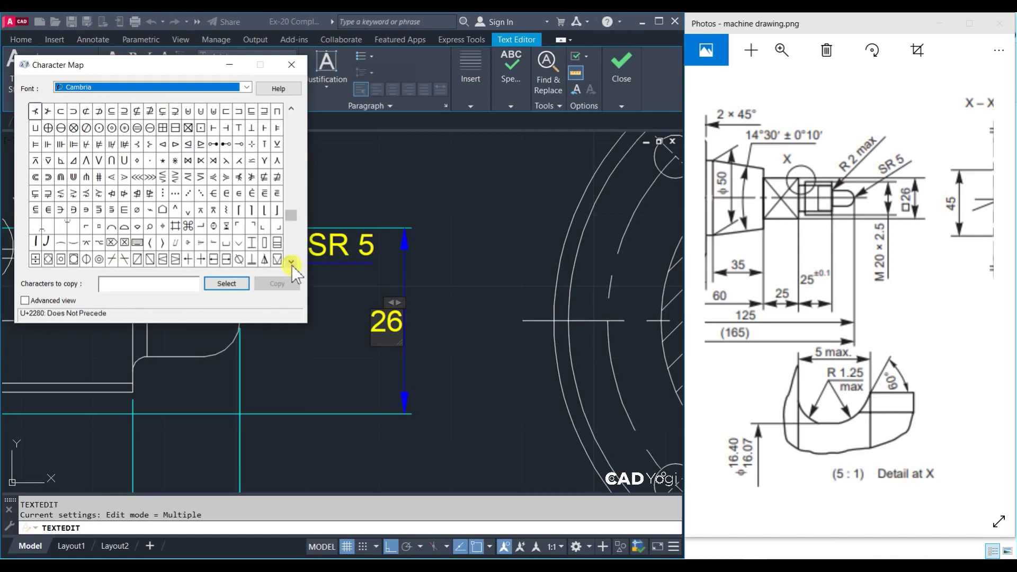
click(291, 265)
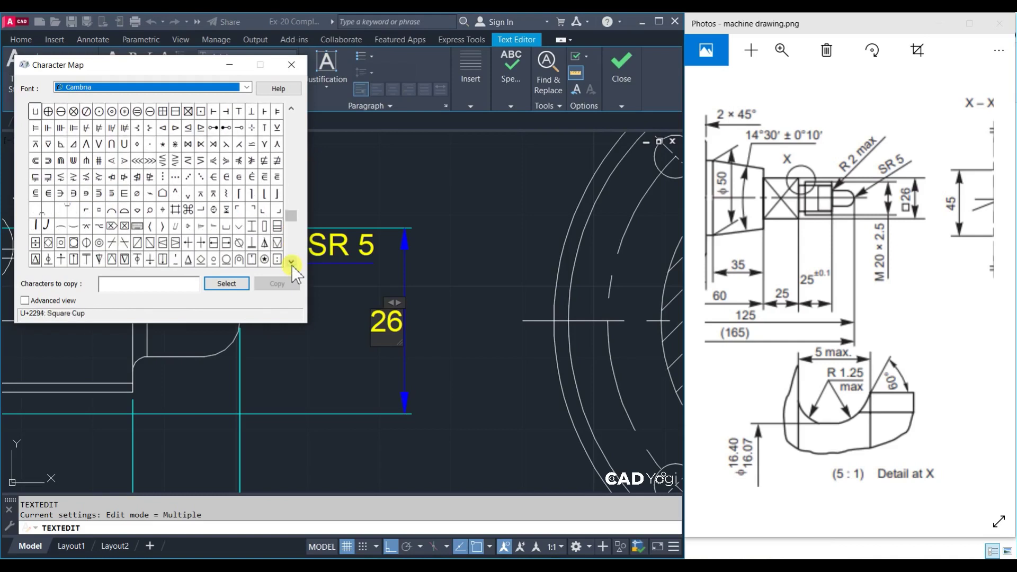
click(291, 264)
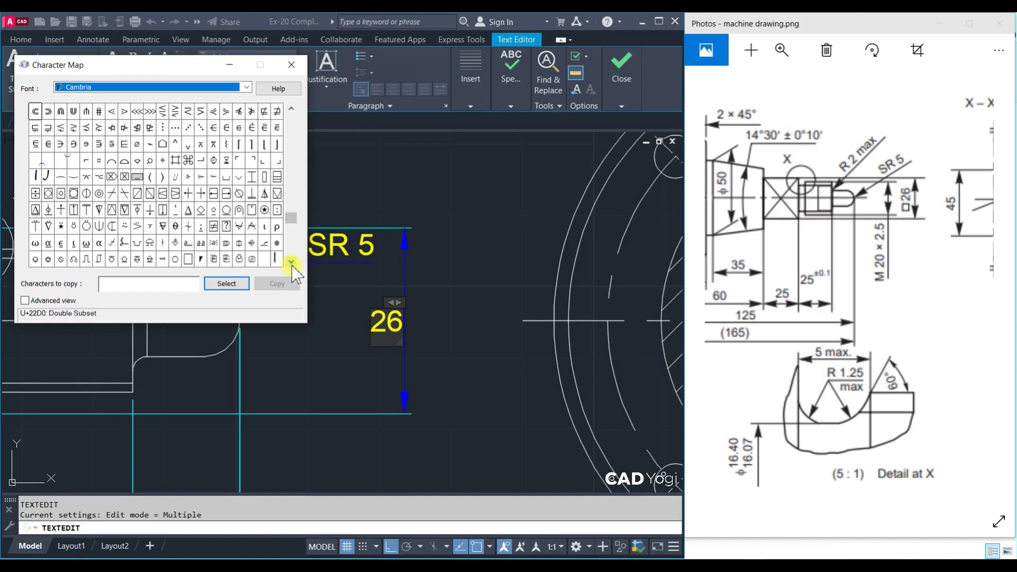
click(291, 264)
click(292, 263)
click(291, 264)
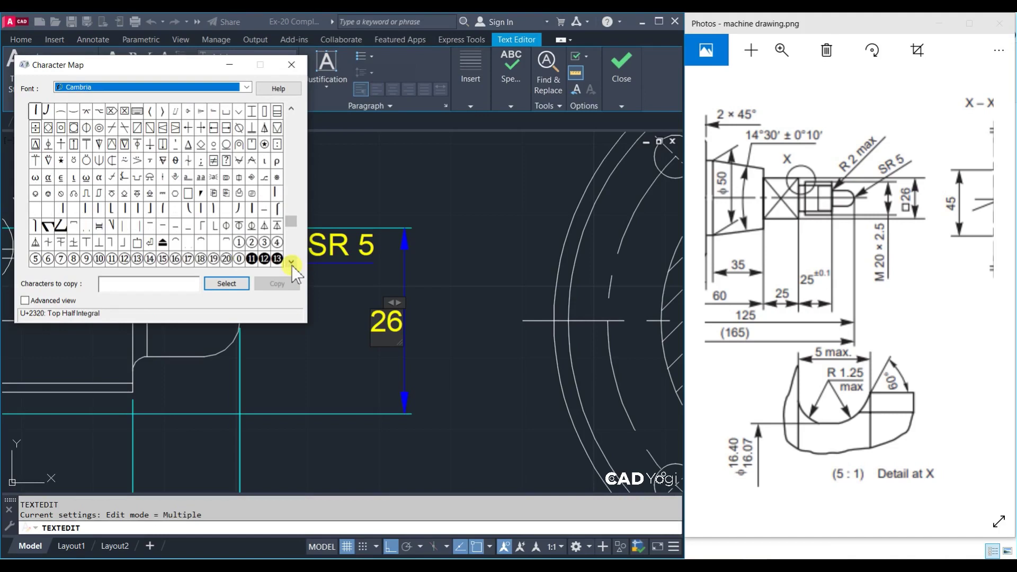
click(292, 263)
click(291, 265)
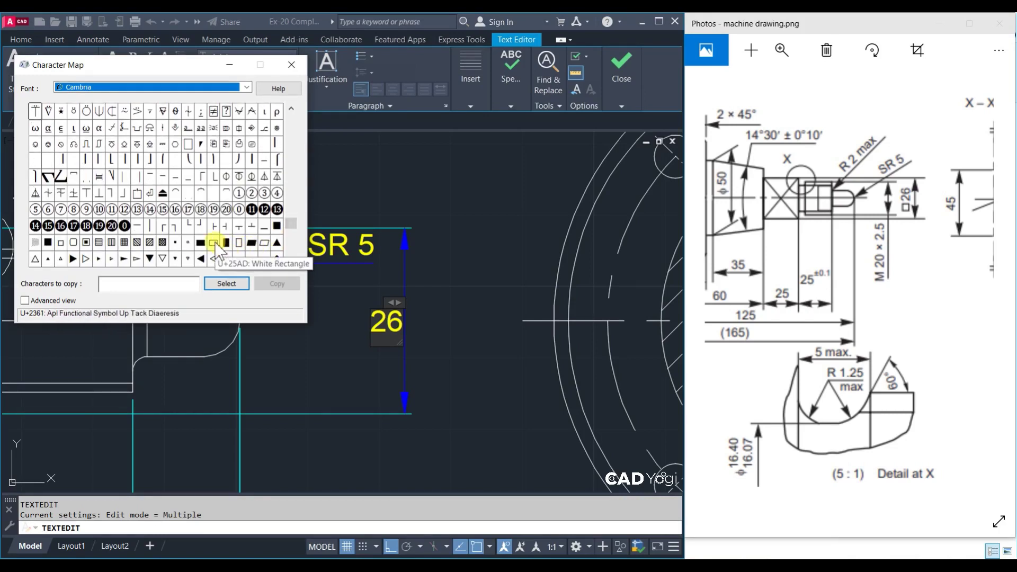
Select and copy the White Square character, then minimize Character Map
click(60, 243)
drag(66, 249, 188, 283)
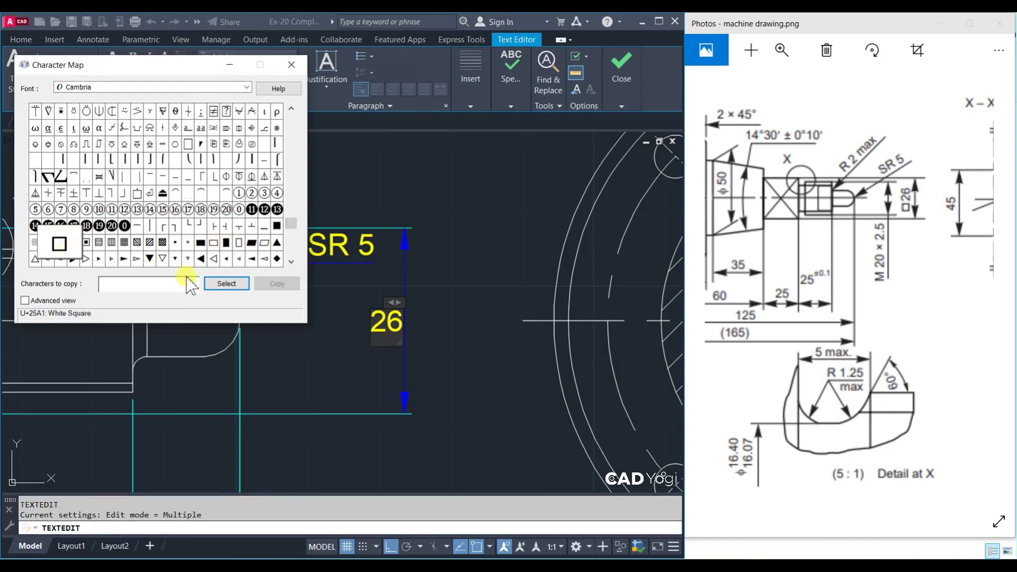
click(209, 283)
click(276, 285)
click(230, 64)
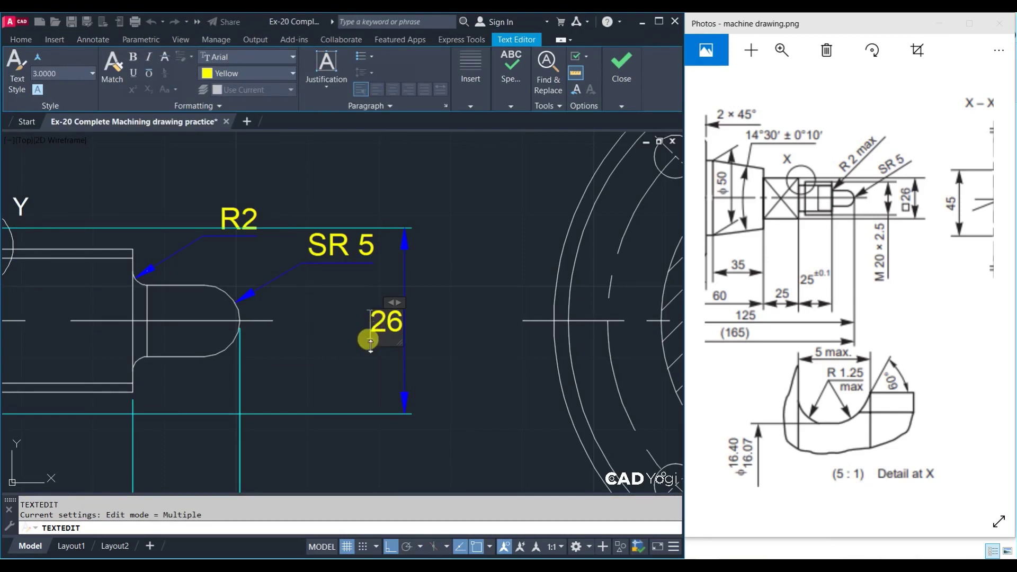
Paste the square into the dimension text and remove the line break so it reads □26
key(ctrl+v)
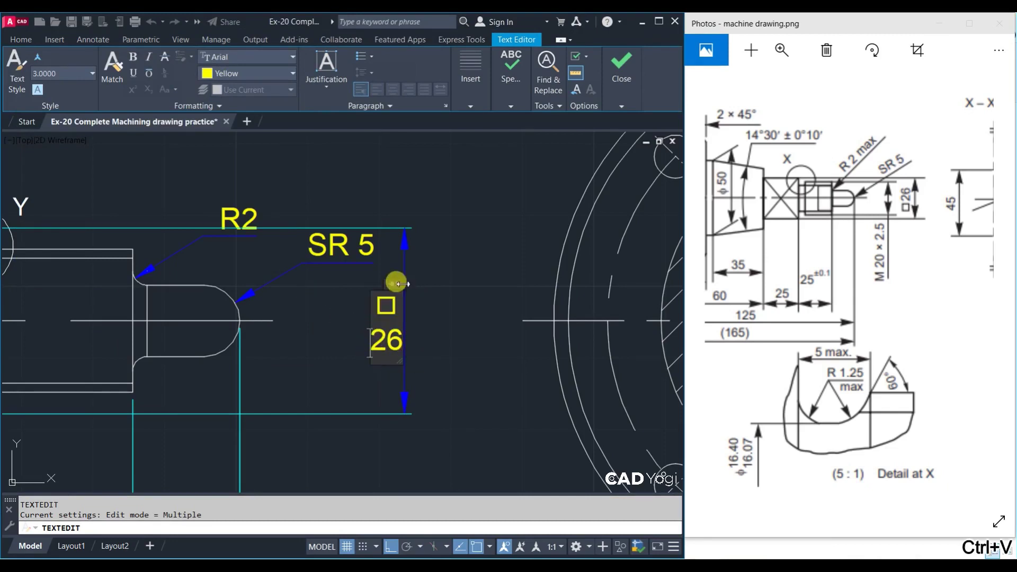
drag(399, 284, 459, 292)
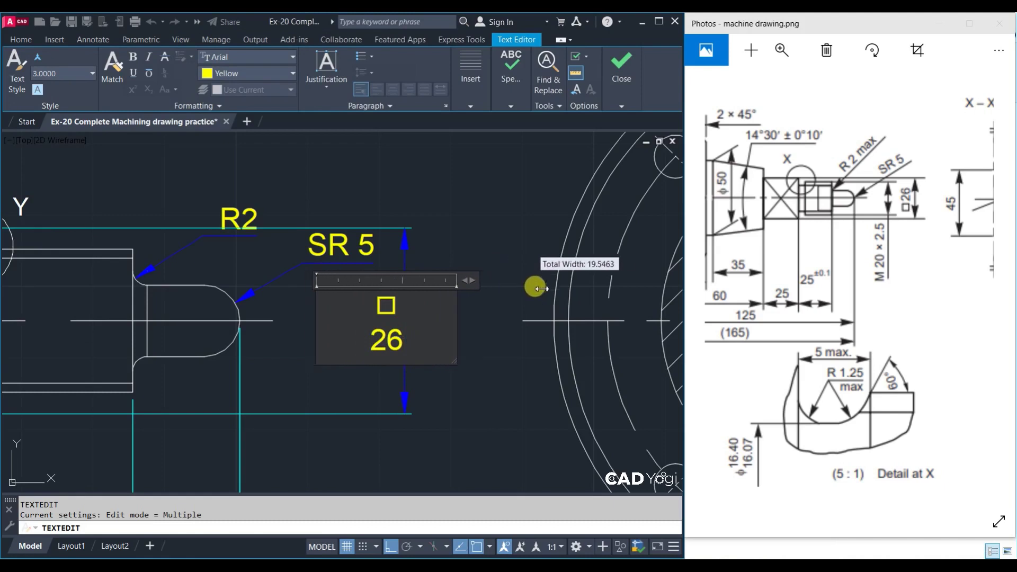
click(509, 310)
click(347, 325)
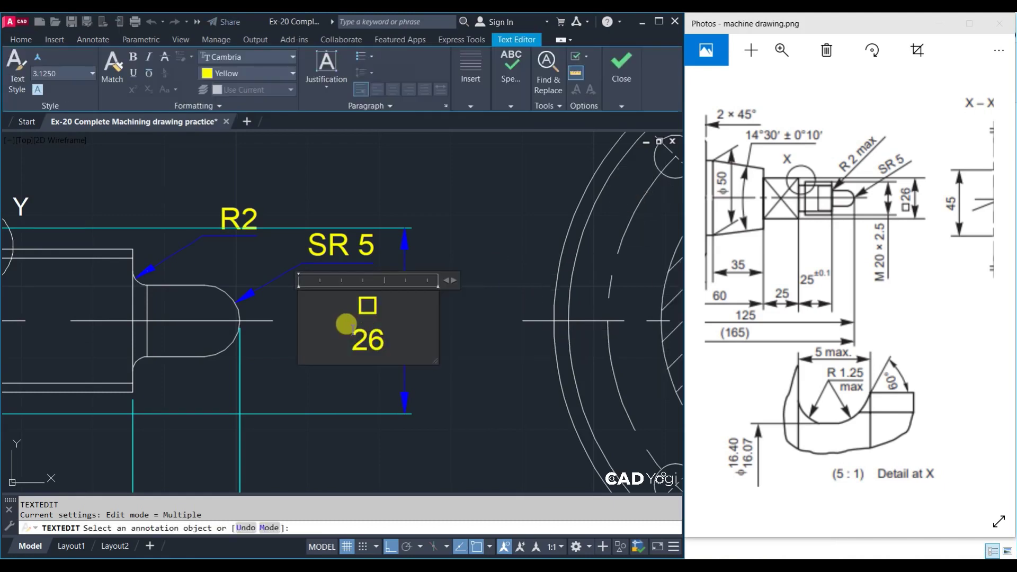
key(BackSpace)
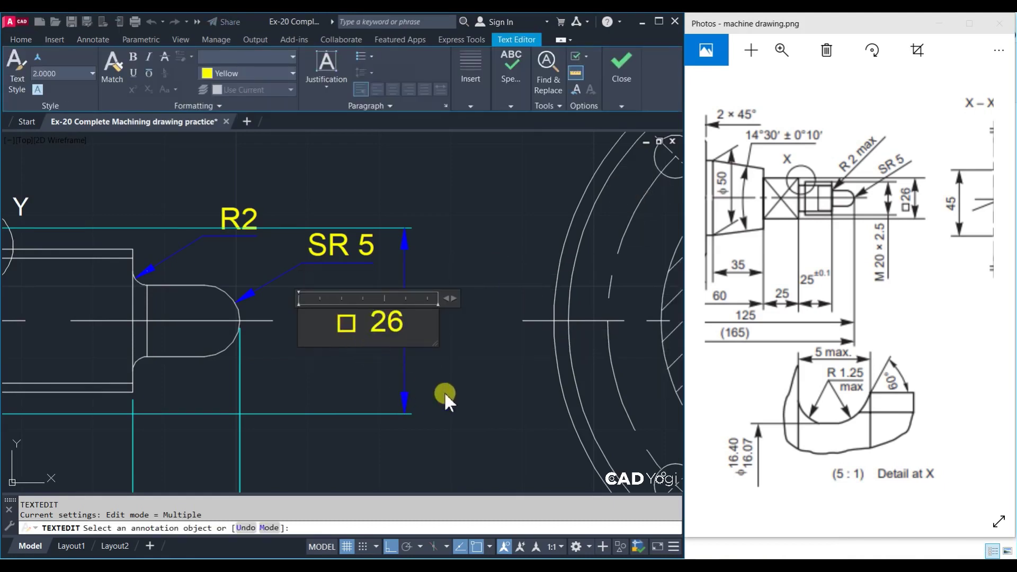
click(445, 393)
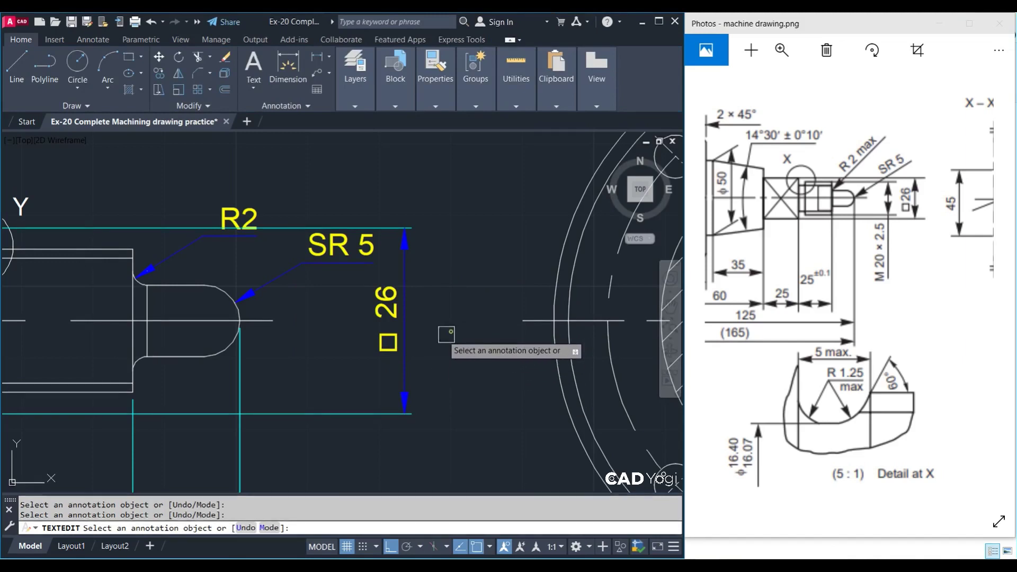
click(381, 332)
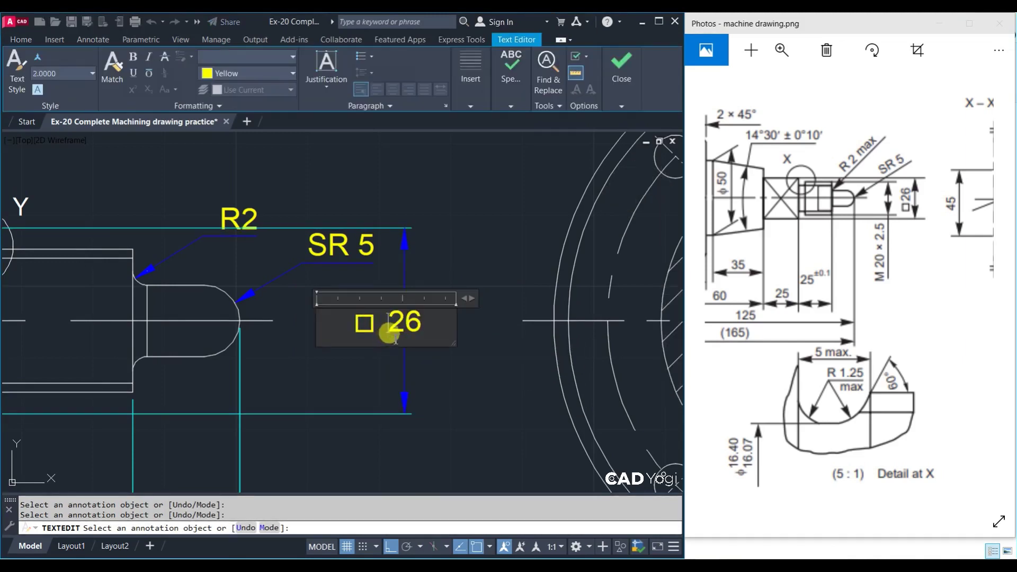
click(454, 411)
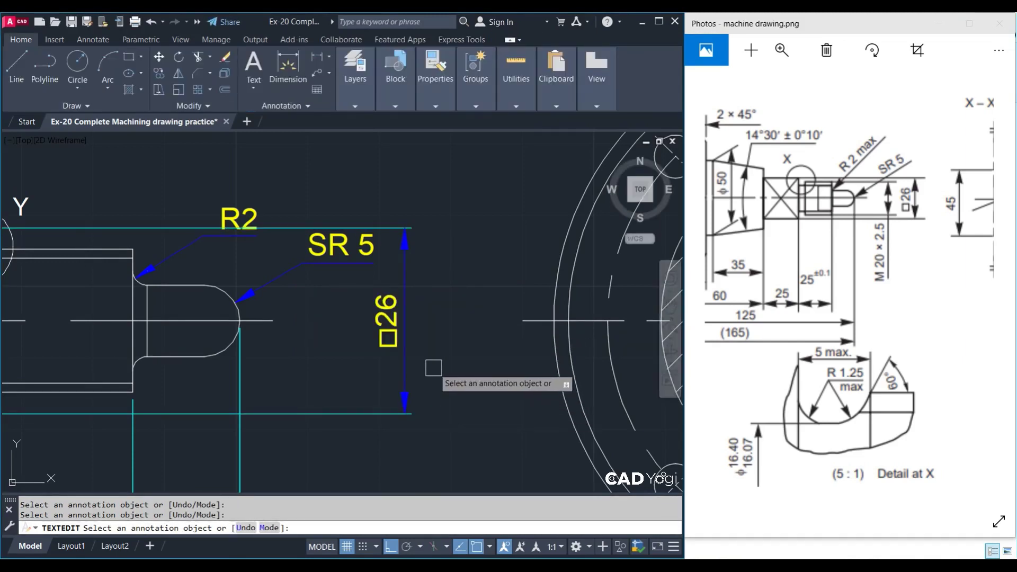
key(Escape)
scroll(433, 368, down, 2)
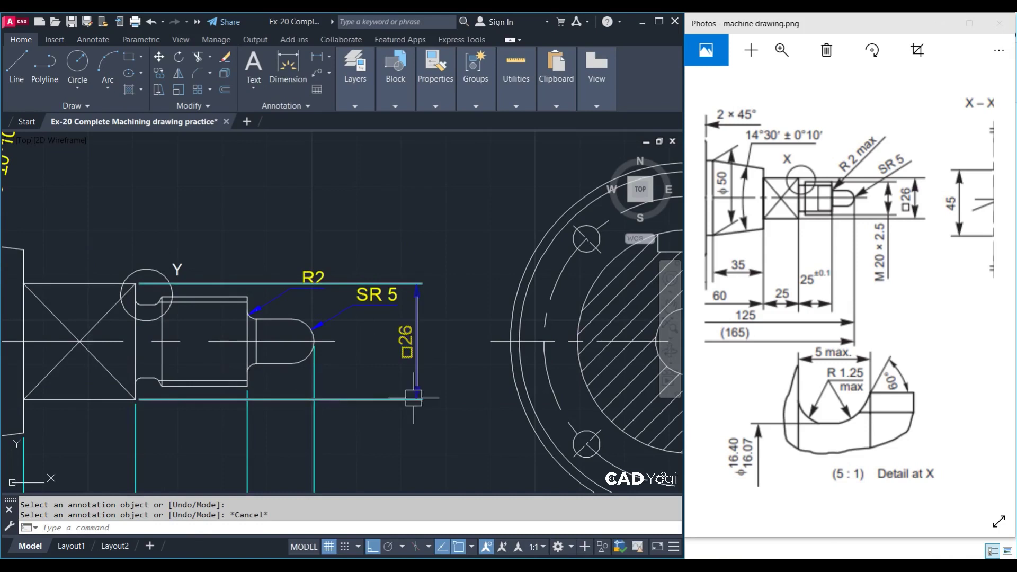
Add a vertical 20.0 linear dimension across the narrower shaft step
click(317, 57)
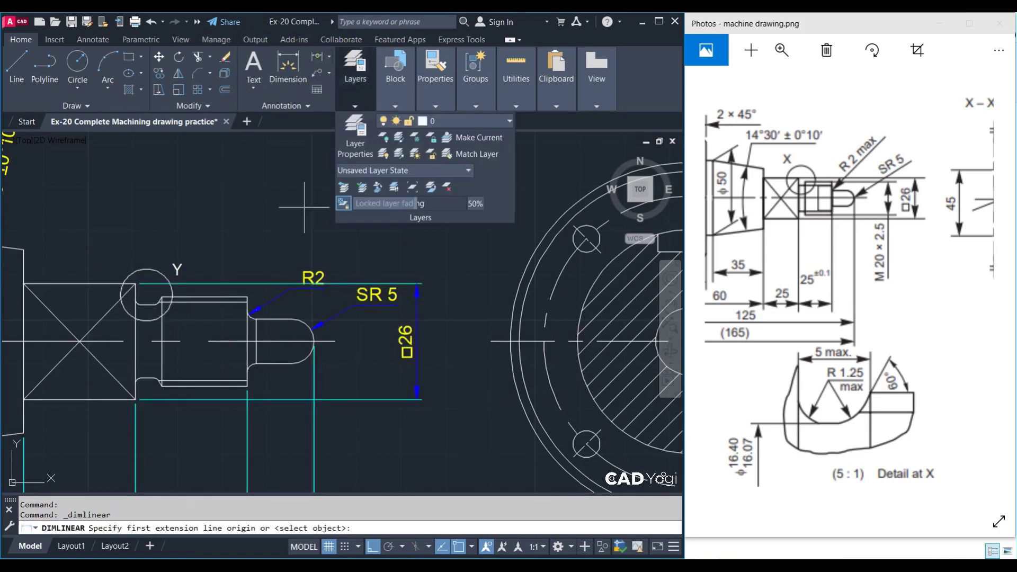
click(247, 297)
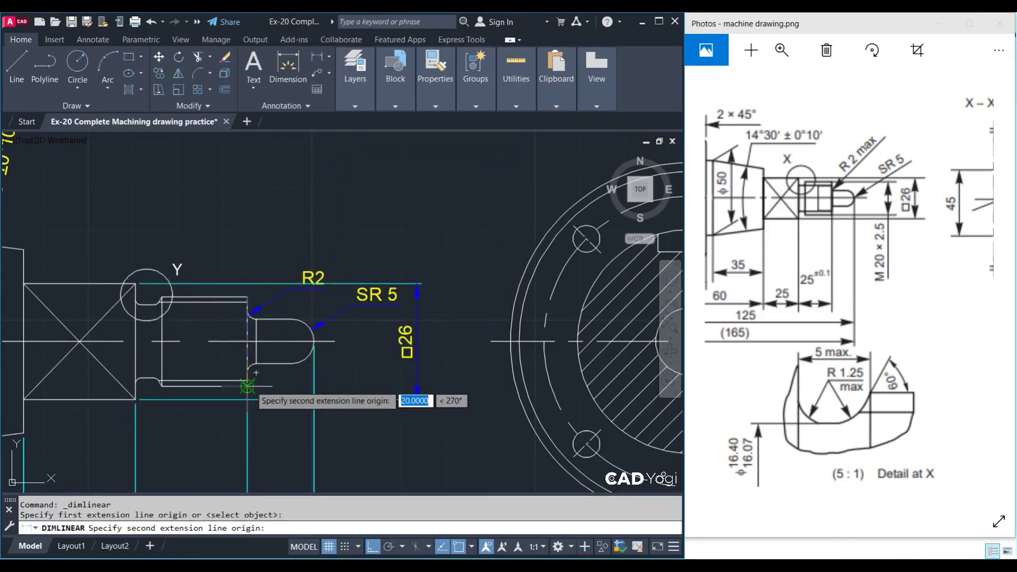
click(247, 386)
click(384, 361)
scroll(406, 367, up, 2)
key(Escape)
Move the R2 and SR 5 leader labels higher up
click(294, 253)
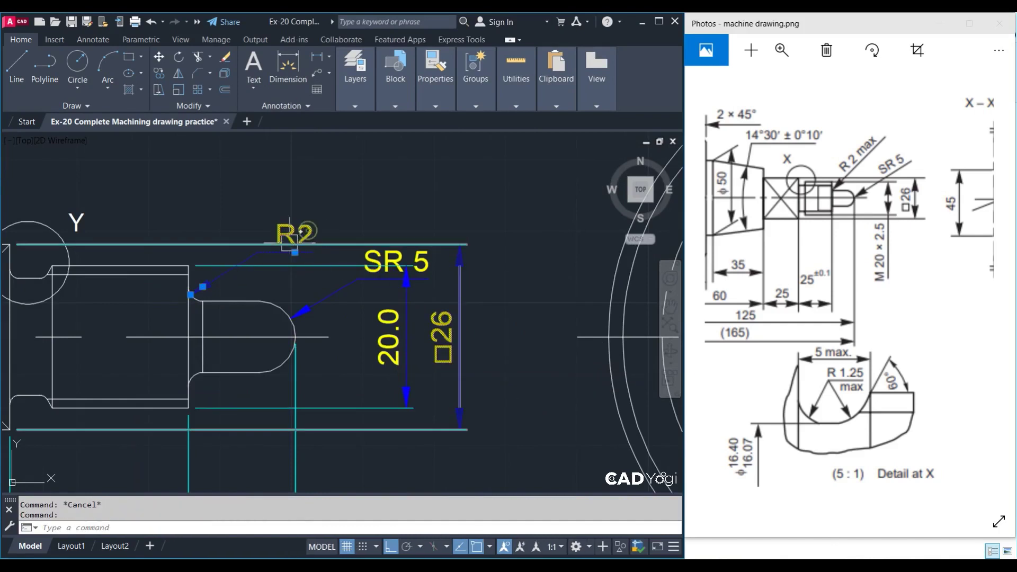
click(293, 253)
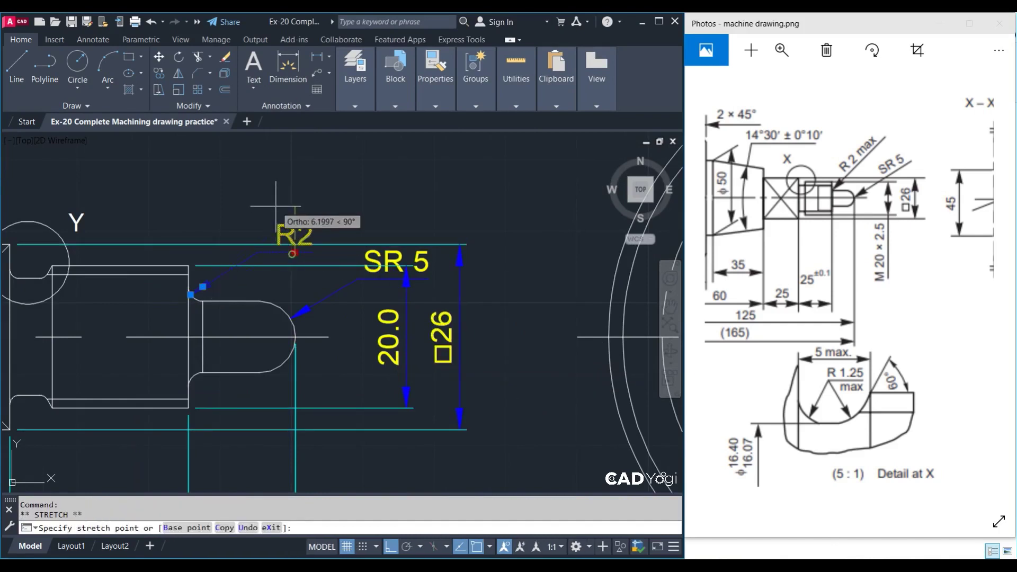
click(285, 211)
key(Escape)
click(392, 278)
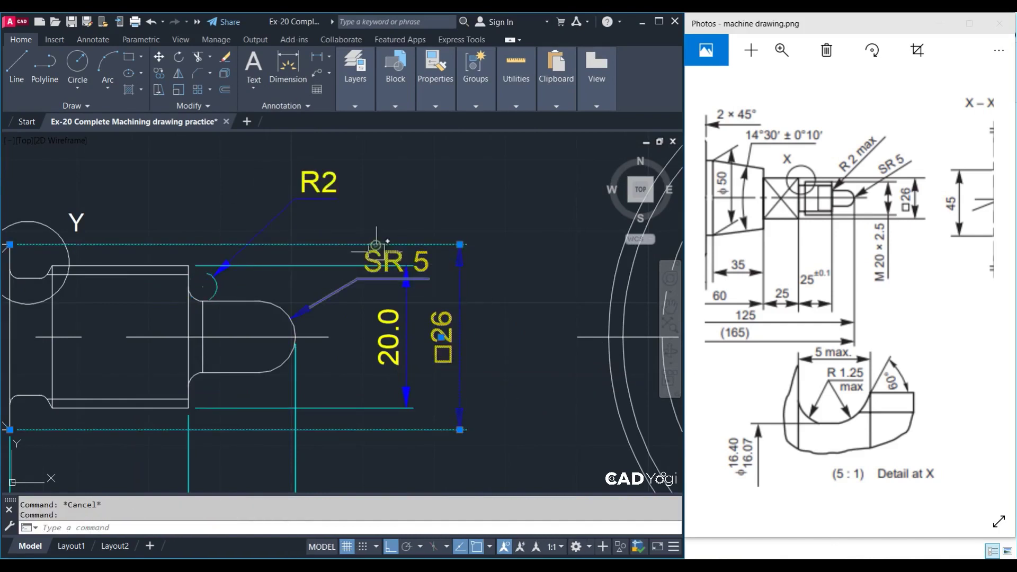
click(396, 278)
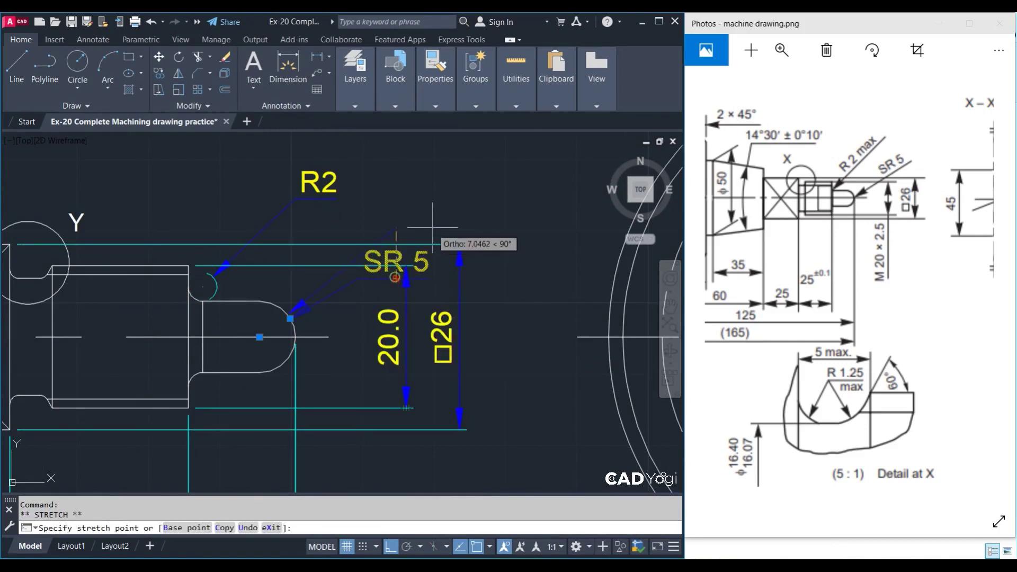
click(409, 192)
key(Escape)
Change the 20.0 dimension text to M20 x 2.5P
click(397, 329)
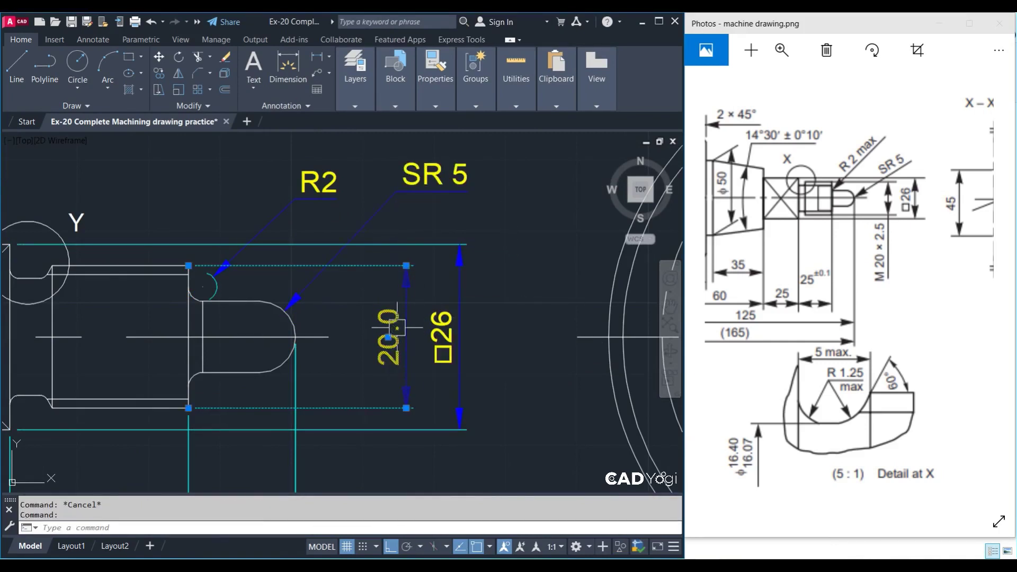
double_click(388, 337)
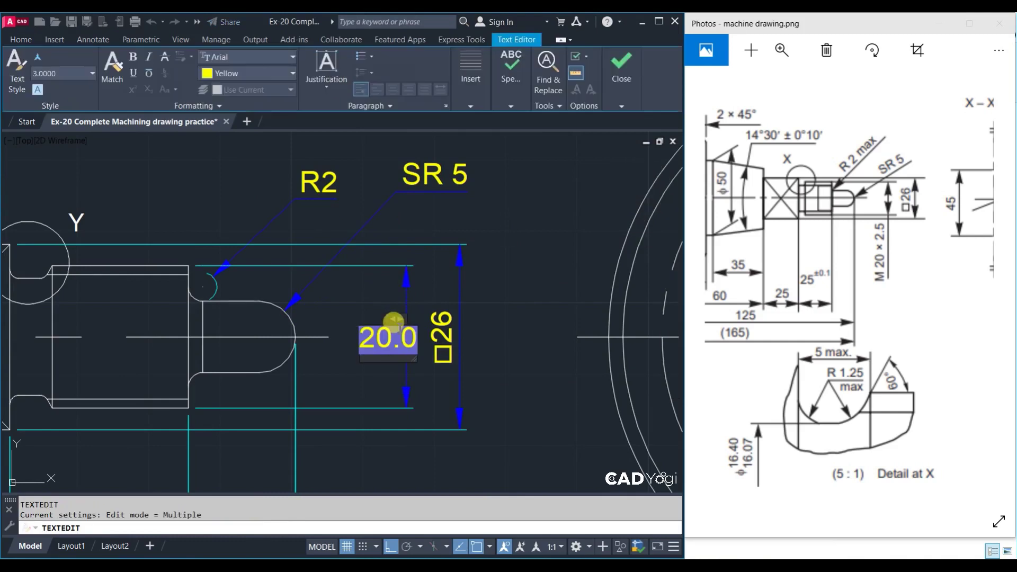
text(M20 X)
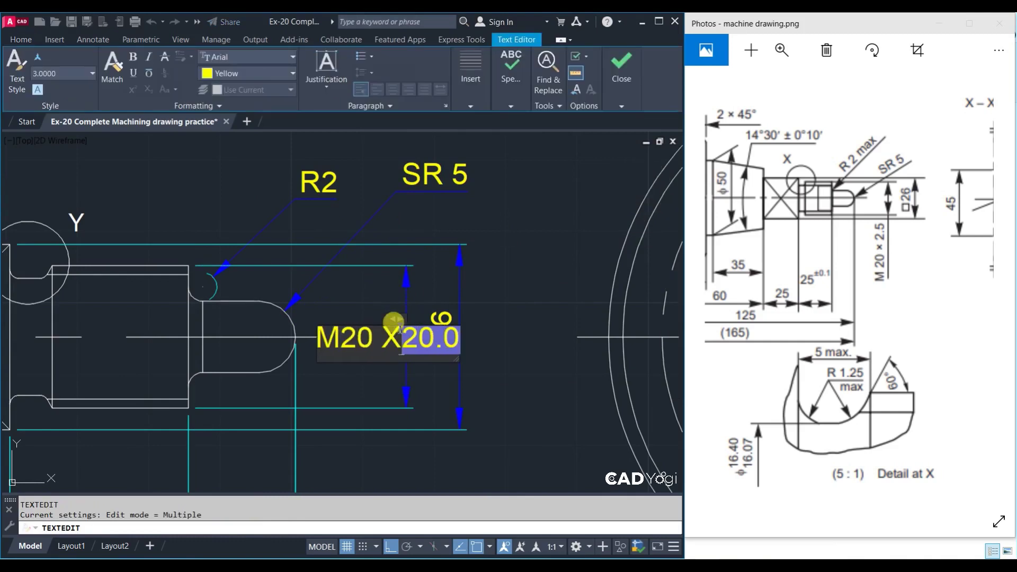
key(BackSpace)
key(BackSpace)
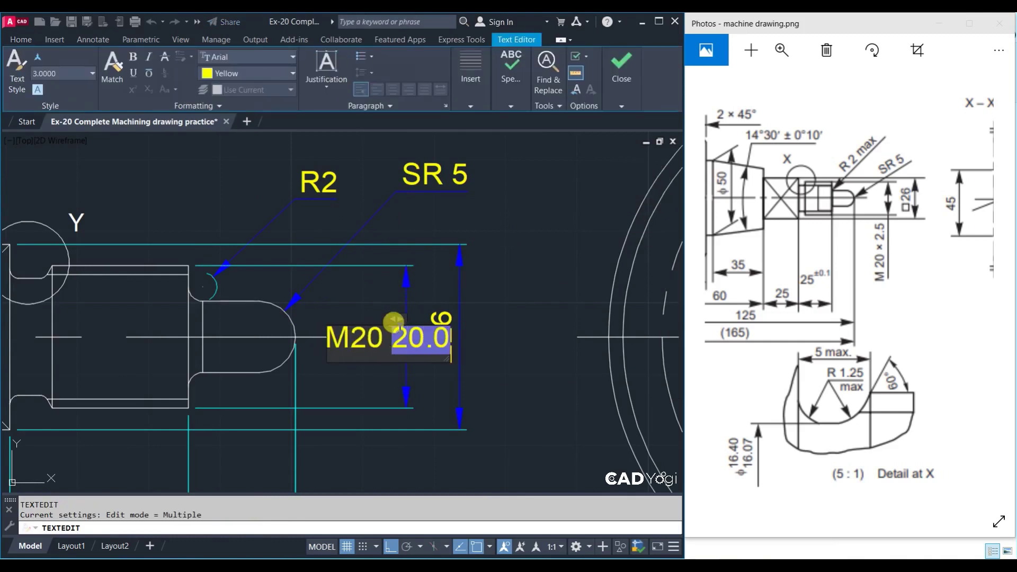
text(x)
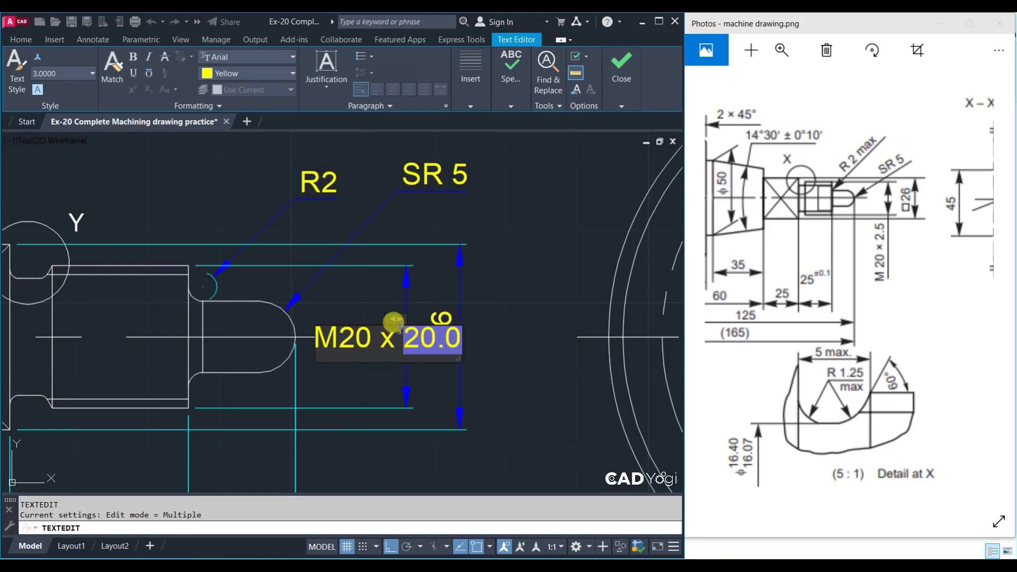
text( 2.52)
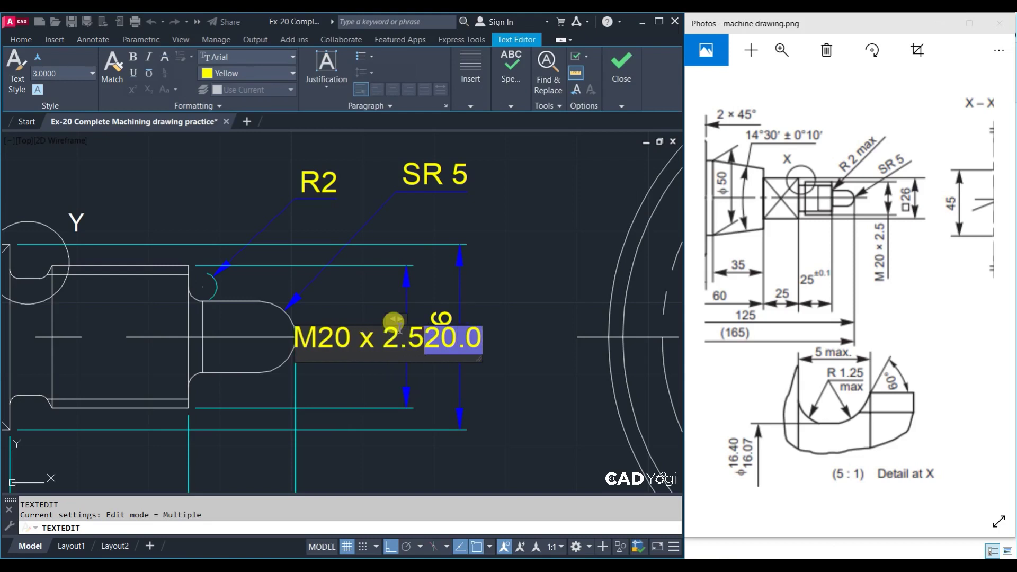
key(Delete)
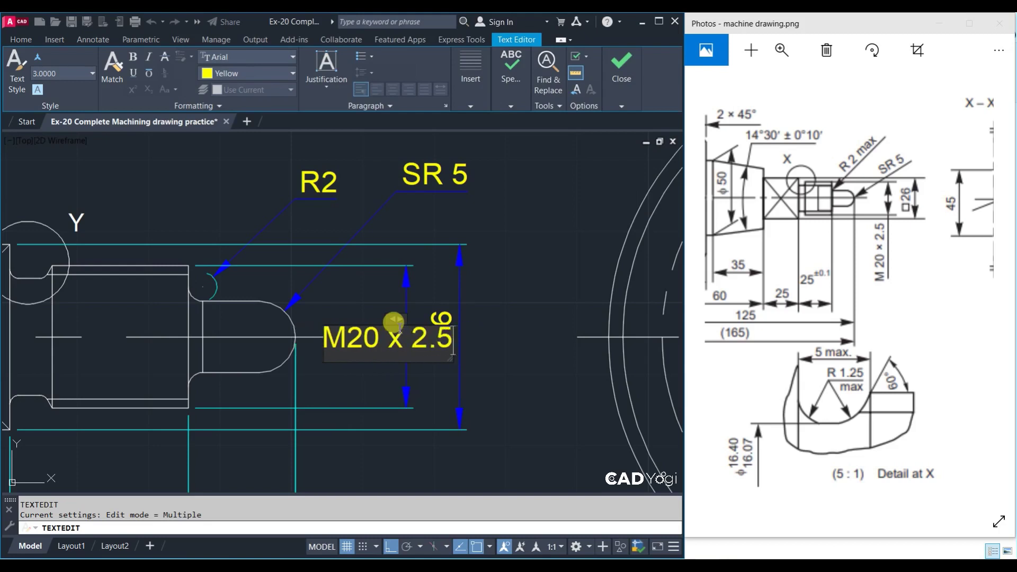
text(P)
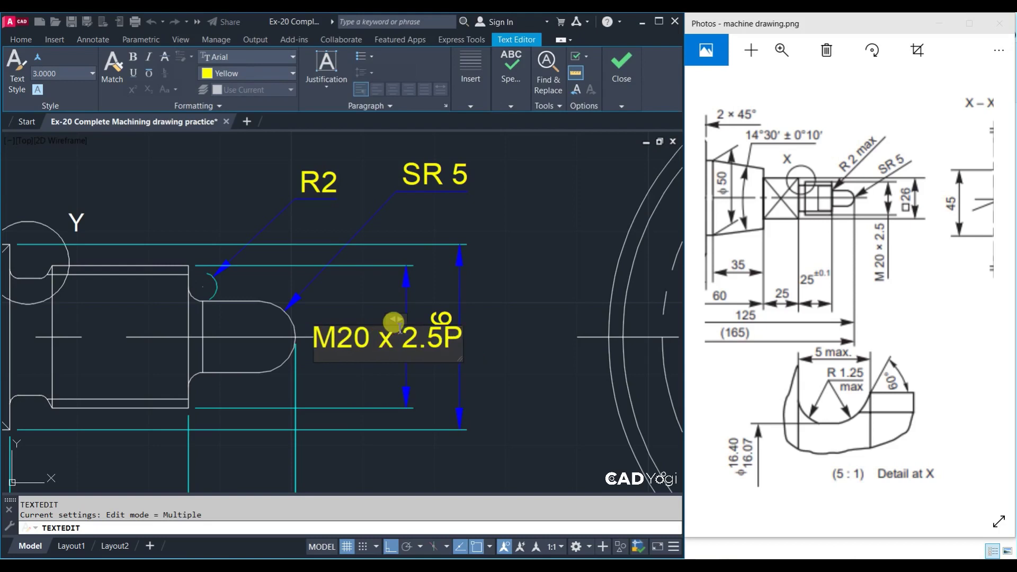
click(520, 342)
key(Escape)
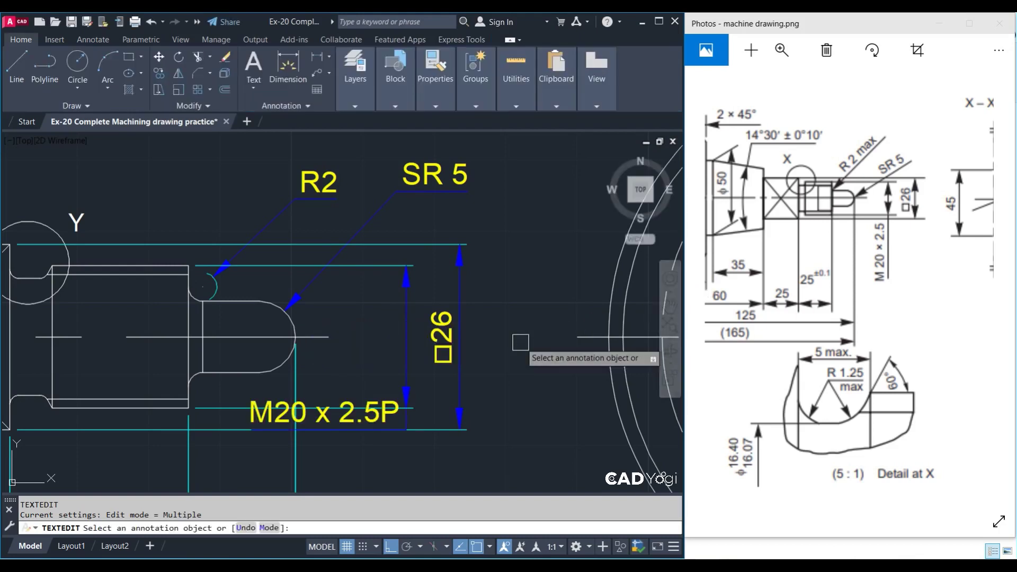
click(321, 413)
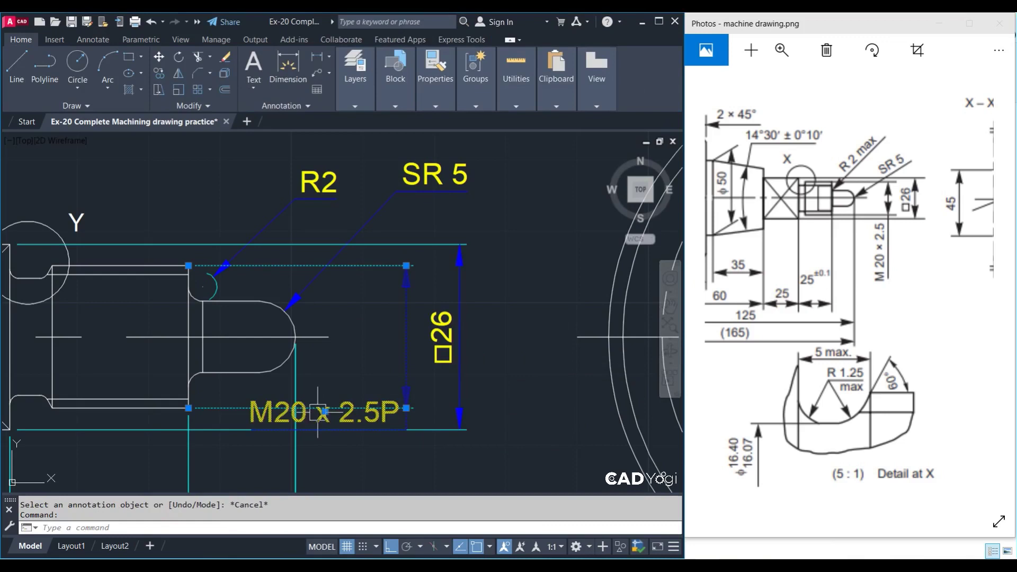
Reposition the M20 x 2.5P dimension beside the thread, undoing an extra second move
click(321, 413)
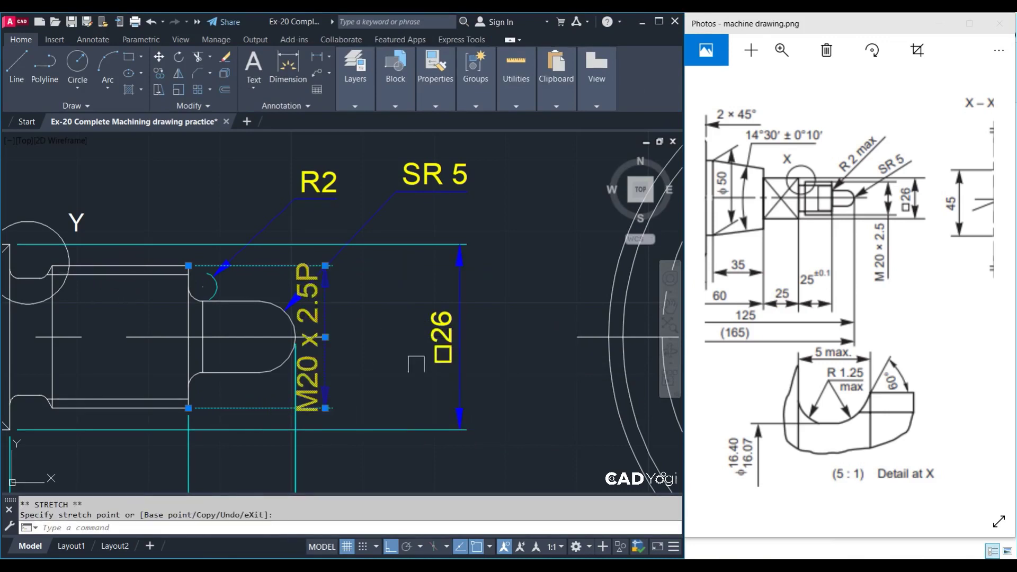
click(395, 337)
key(Escape)
key(Escape)
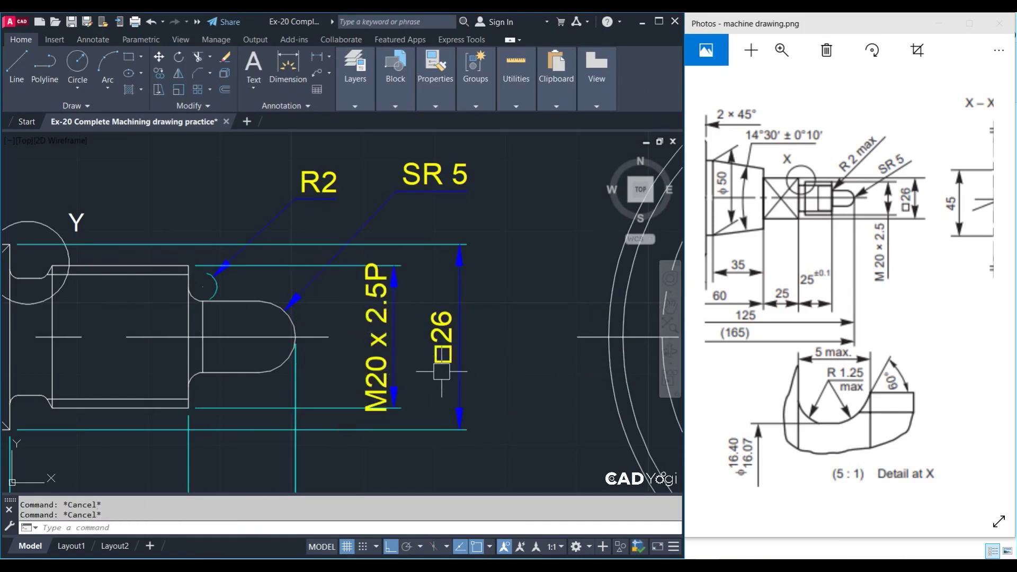
click(390, 367)
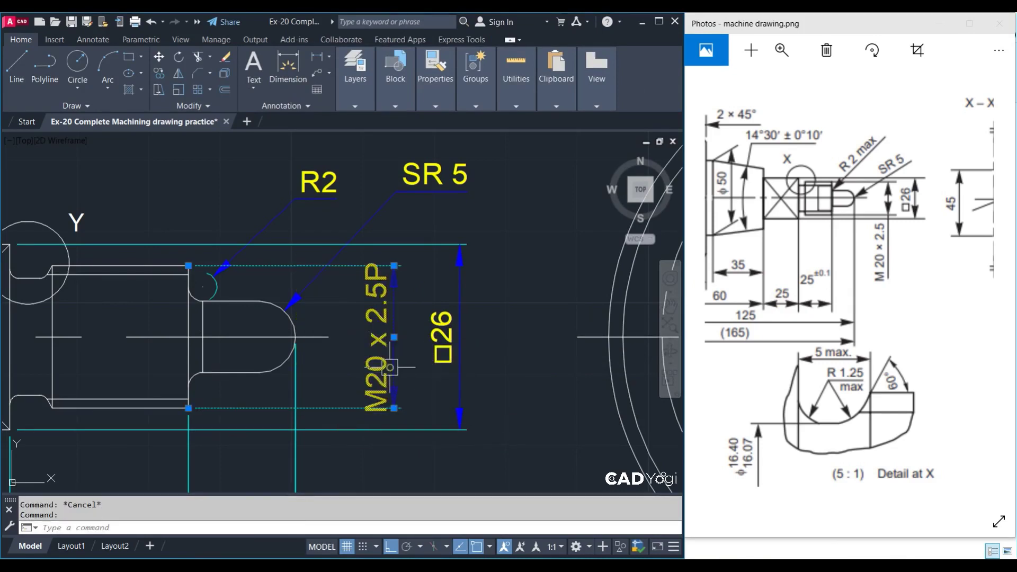
click(394, 337)
middle_drag(403, 423, 469, 304)
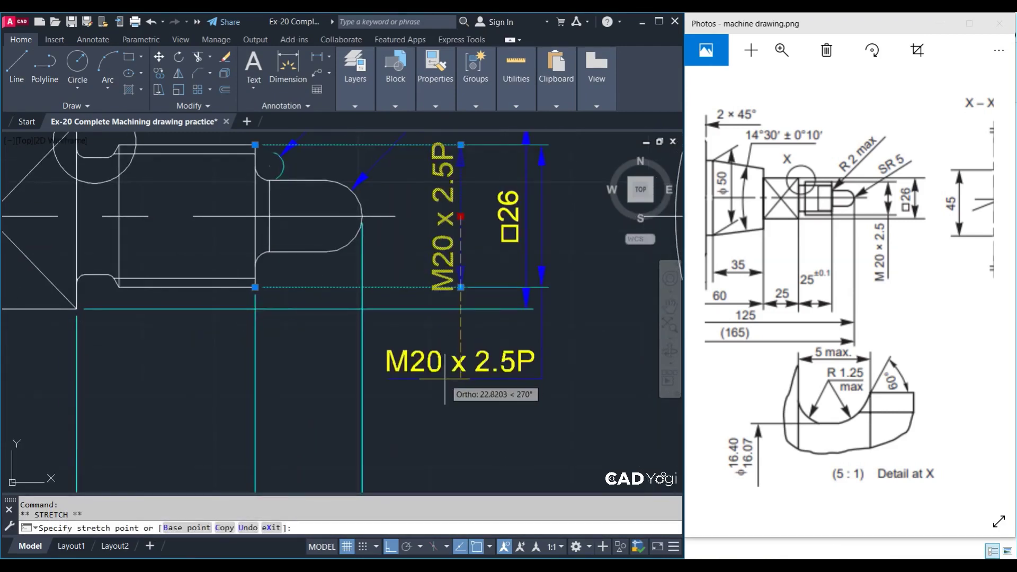
middle_drag(541, 364, 533, 389)
key(ctrl+z)
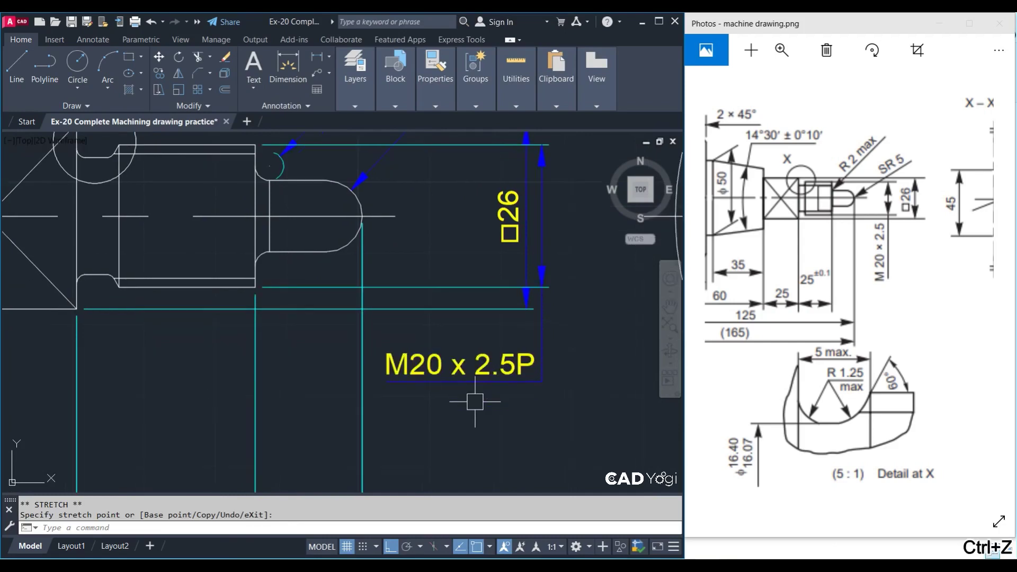
key(ctrl+z)
scroll(469, 365, down, 3)
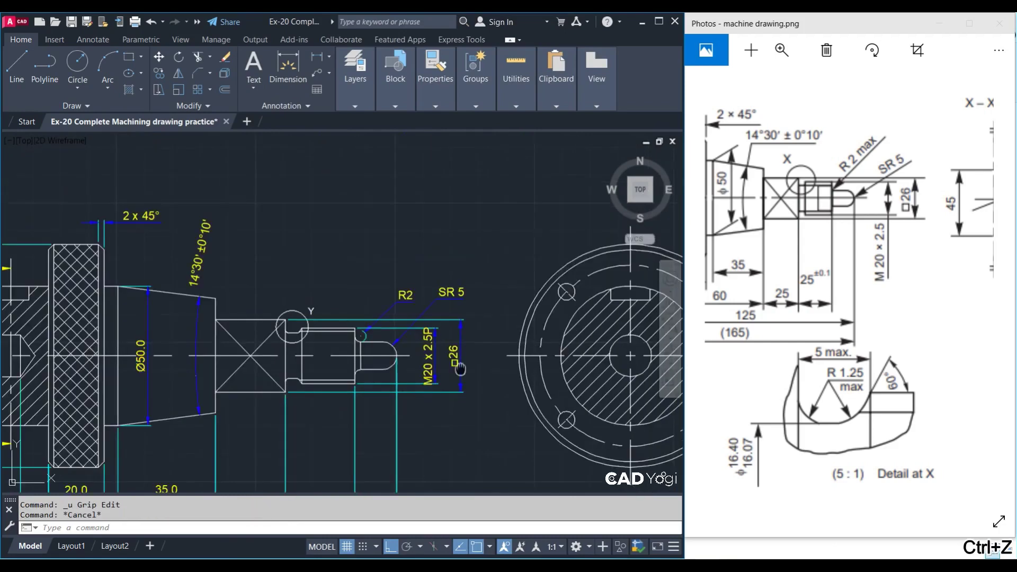
scroll(443, 395, down, 1)
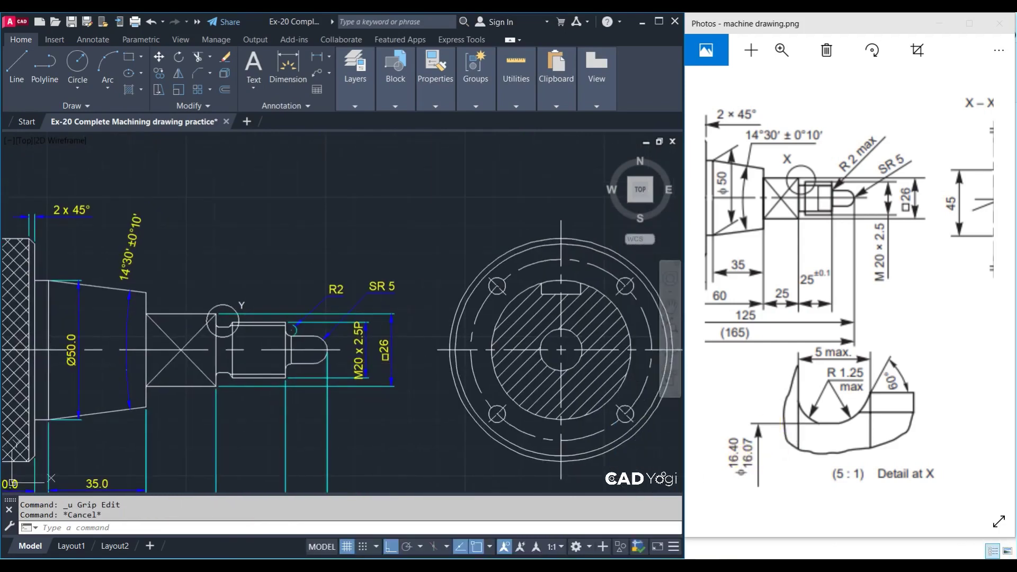
scroll(381, 201, down, 2)
scroll(169, 381, up, 2)
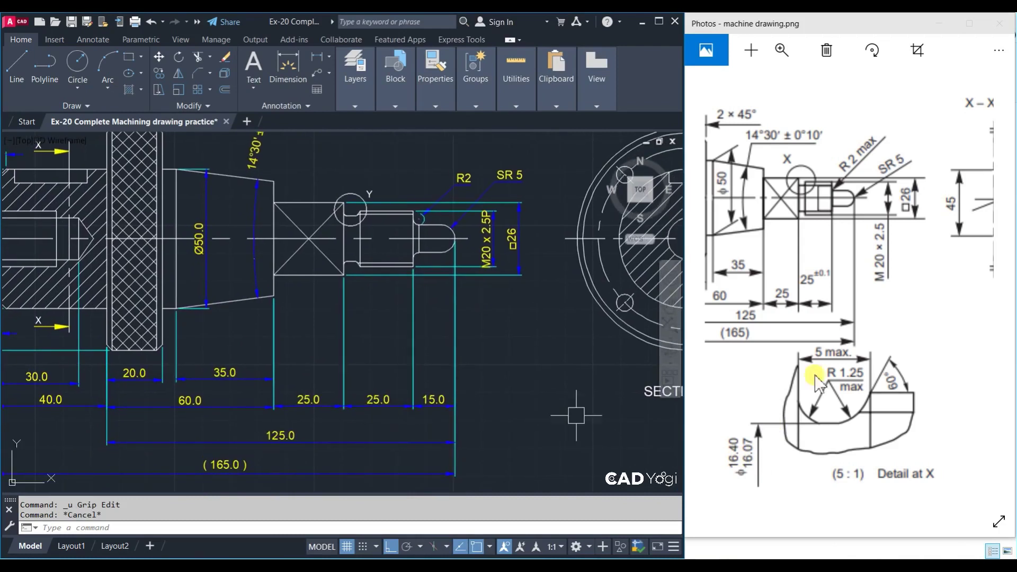
Add a ±0.1 tolerance note with MTEXT above the second 25.0 length
text(mt)
key(Return)
scroll(399, 387, up, 4)
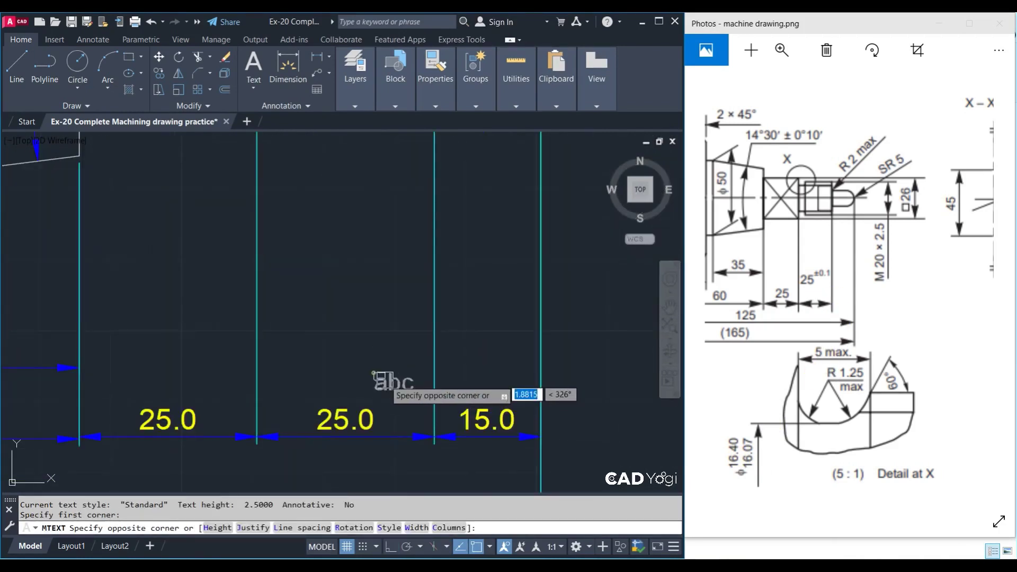
click(374, 371)
click(403, 383)
text(±0.1)
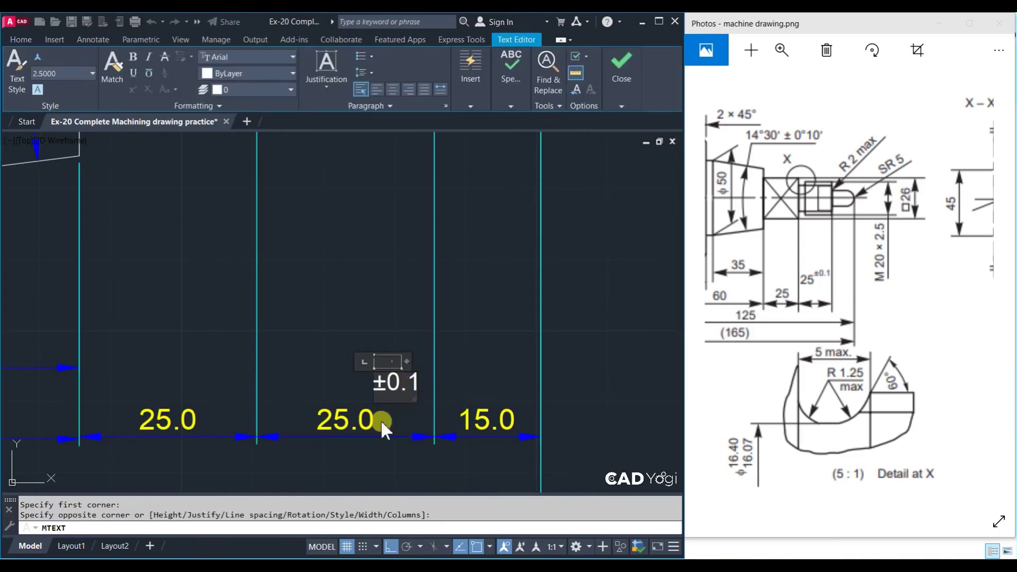
key(Escape)
scroll(459, 418, down, 4)
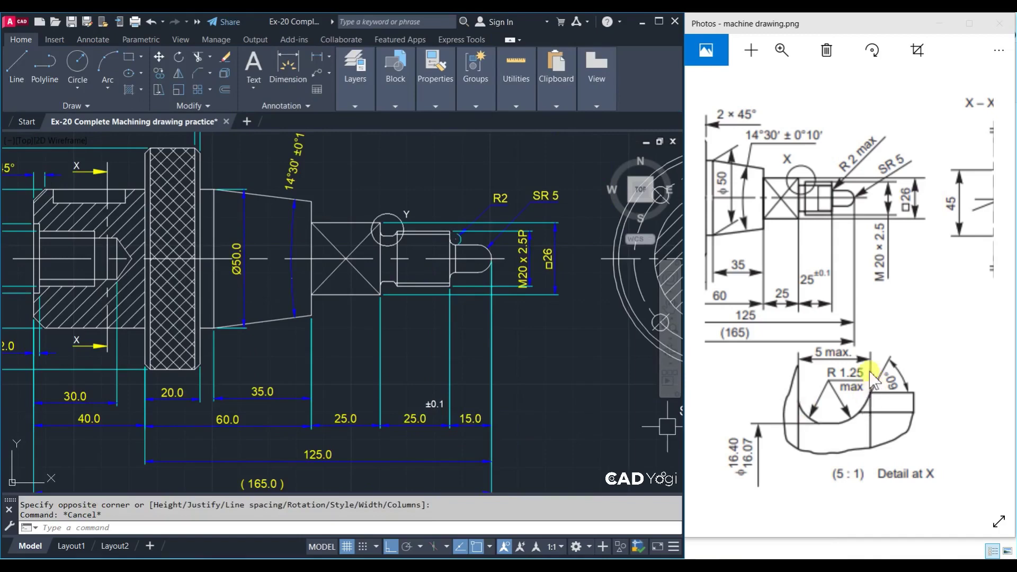
drag(778, 358, 948, 361)
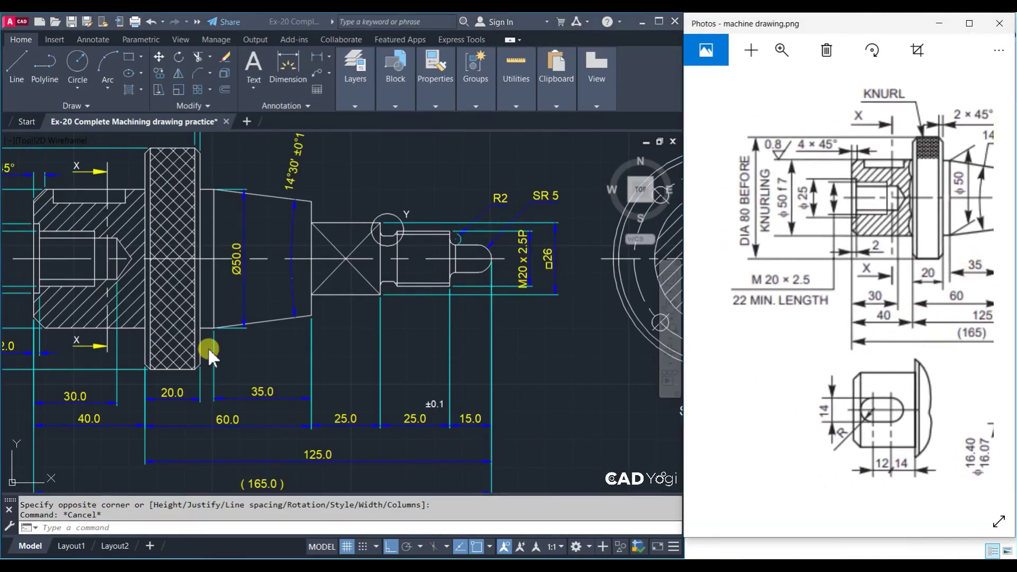
scroll(207, 351, down, 2)
scroll(205, 357, down, 2)
scroll(122, 353, up, 2)
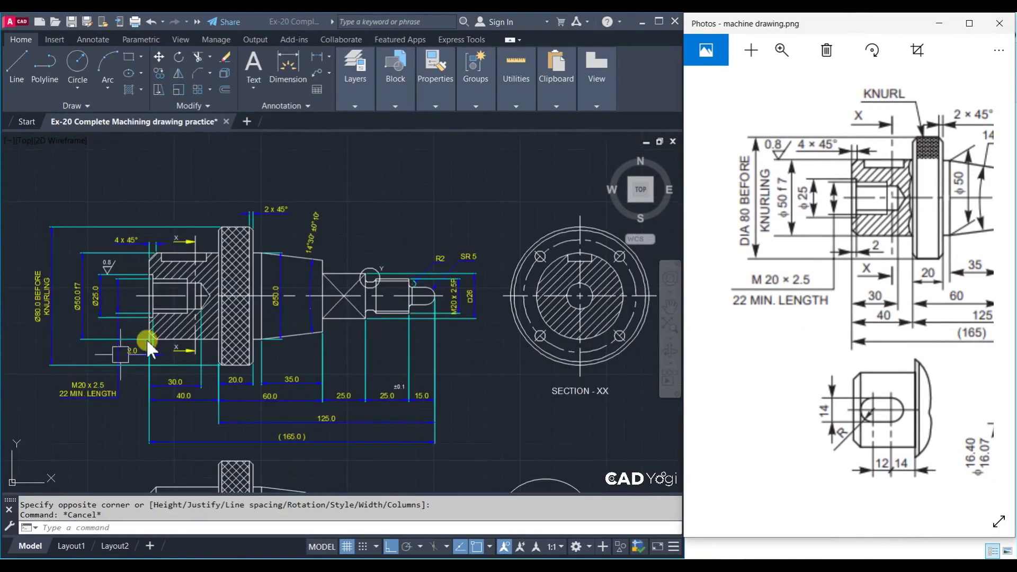
click(146, 340)
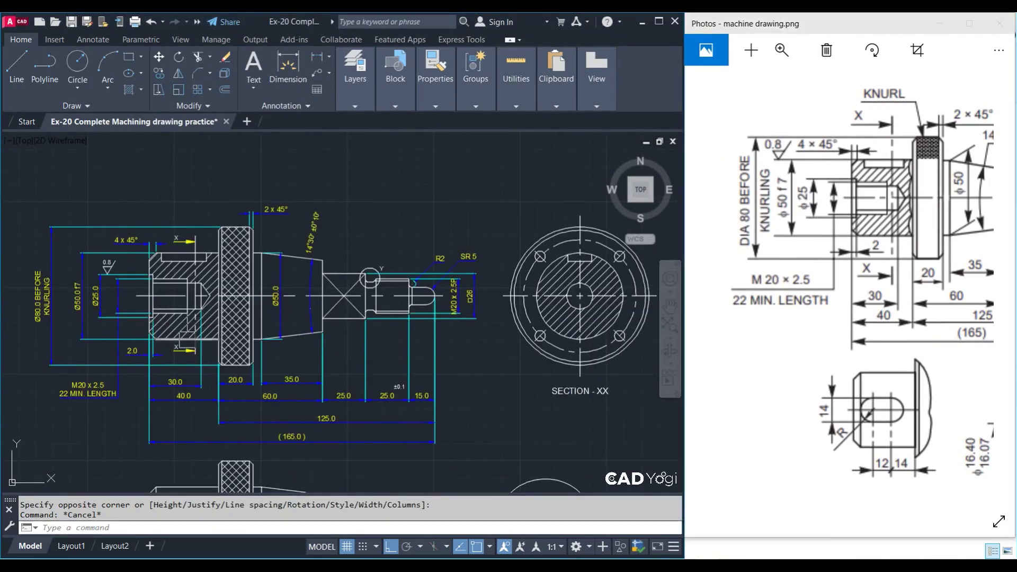
middle_drag(300, 365, 266, 375)
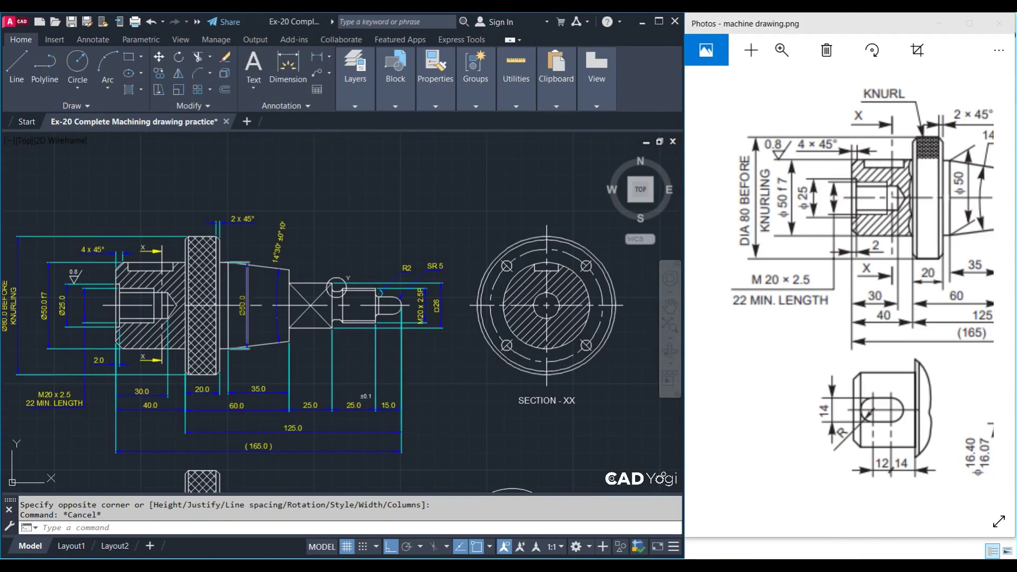
scroll(133, 197, up, 2)
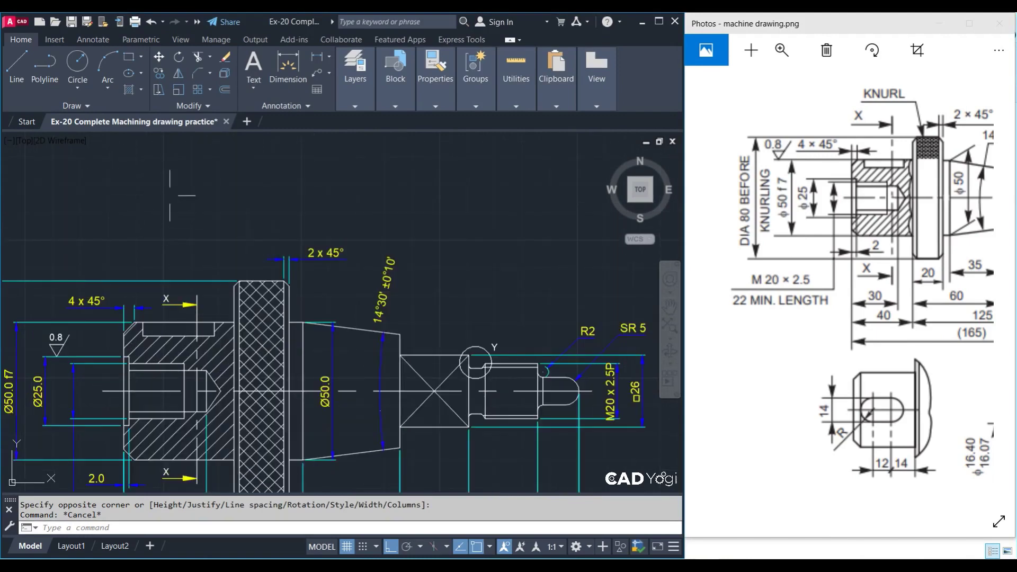
scroll(175, 196, up, 2)
middle_drag(200, 200, 270, 204)
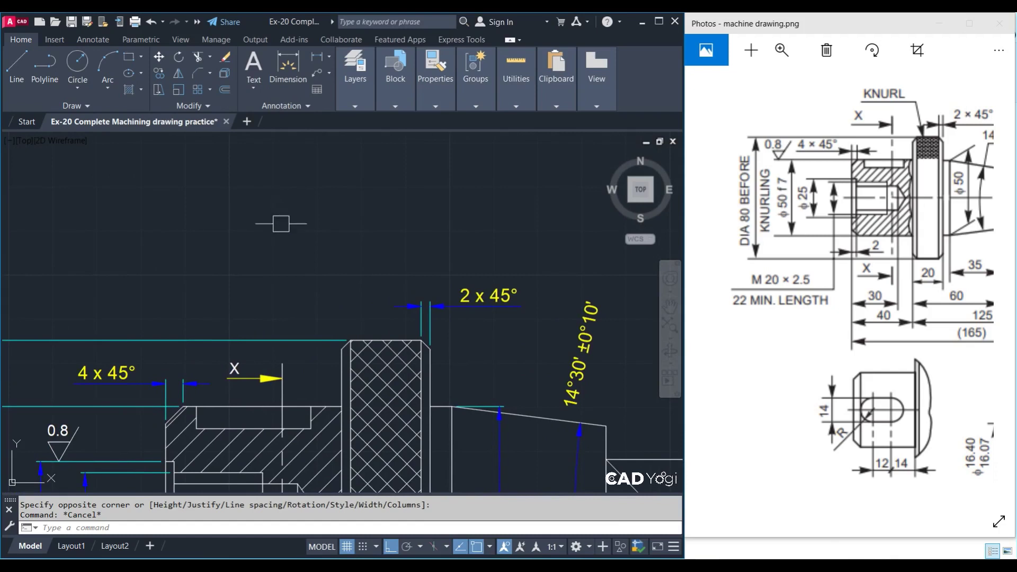
Write the multiline text label 'KNURL' above the knurled ring
text(t)
key(Return)
click(281, 218)
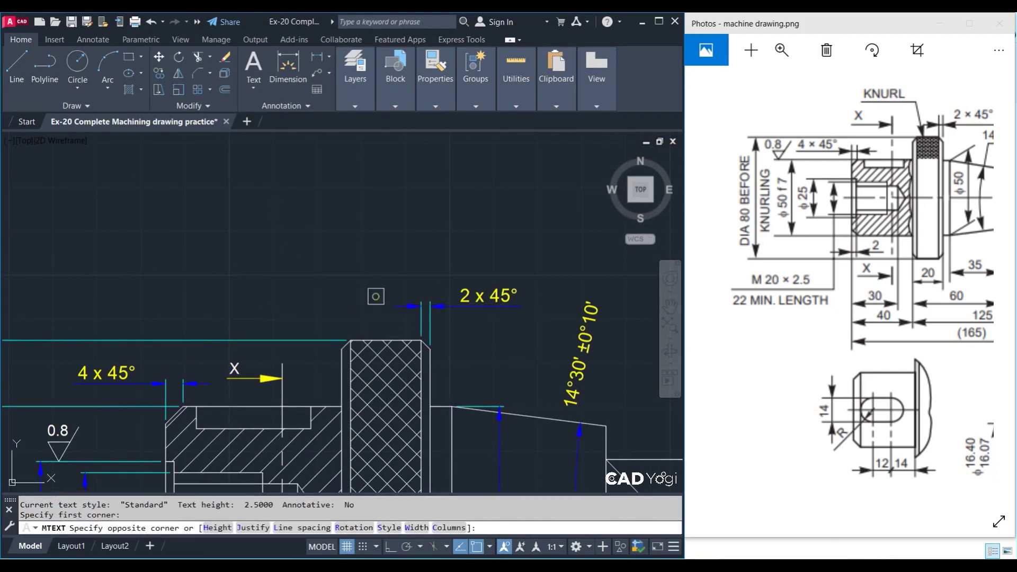
click(376, 297)
text(knurl)
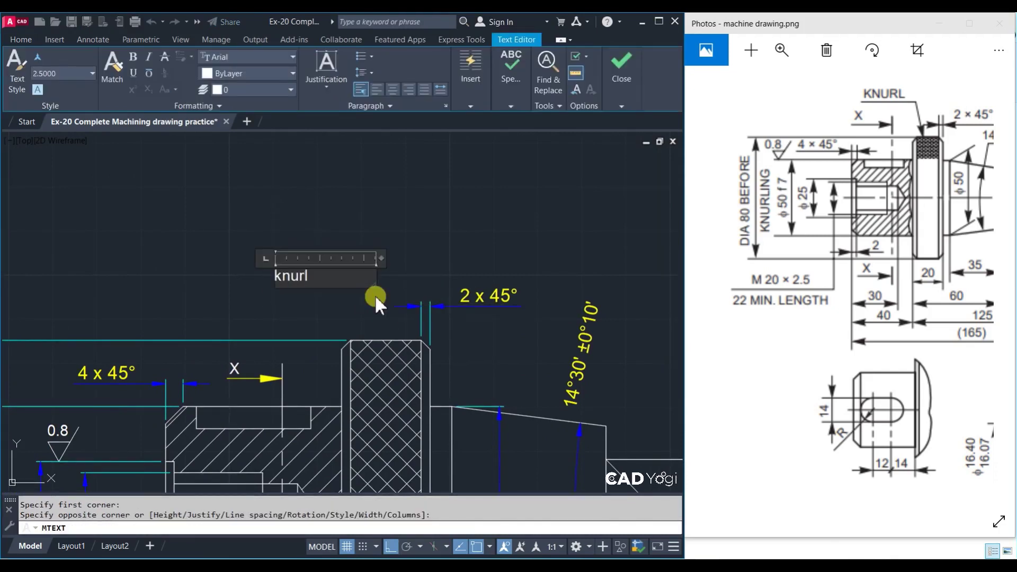
key(ctrl+a)
text(KNU)
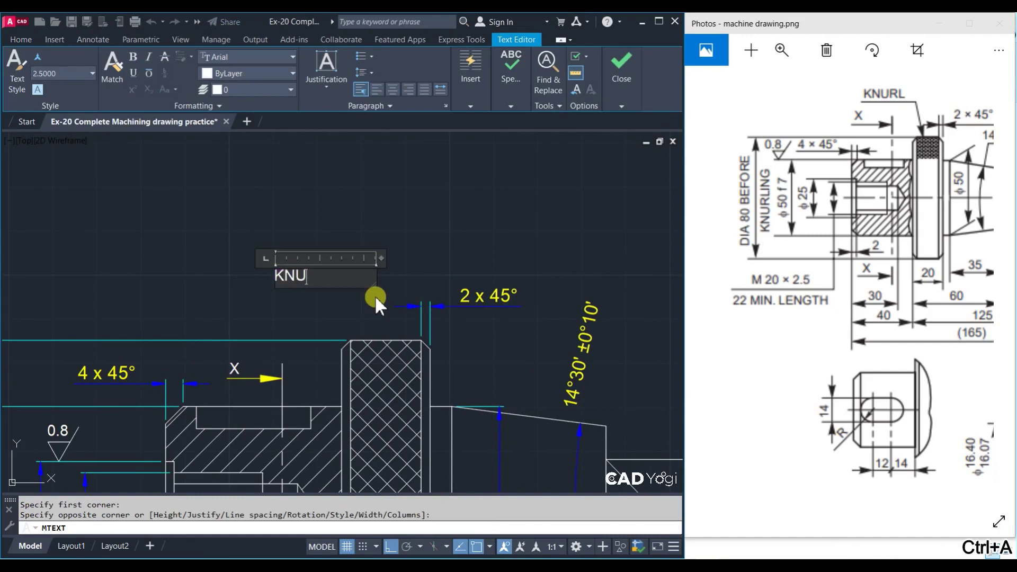
text(RL)
key(ctrl+a)
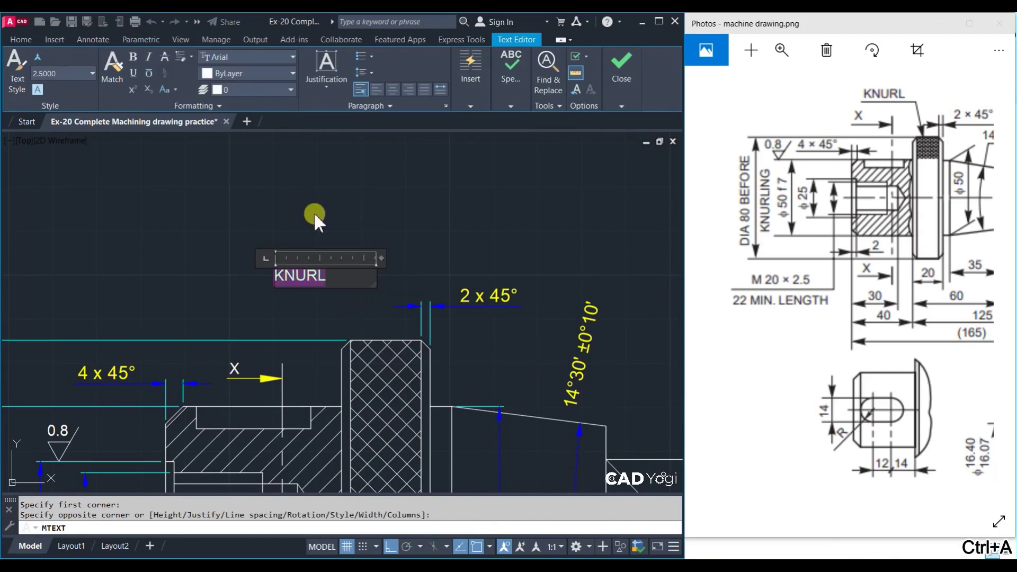
click(381, 229)
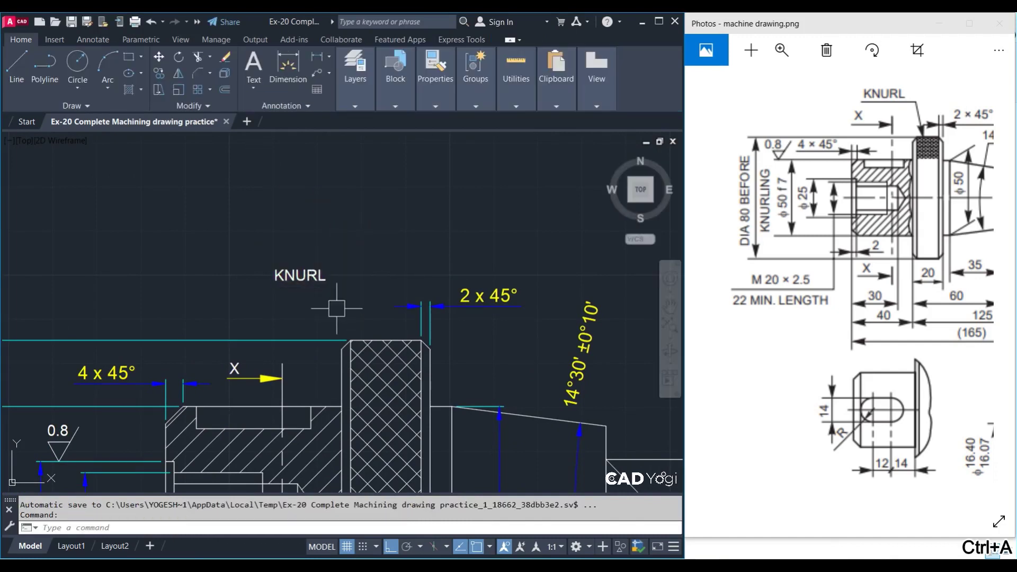
Draw a leader from the knurl's top edge to a horizontal landing under KNURL
text(le)
key(Return)
click(351, 340)
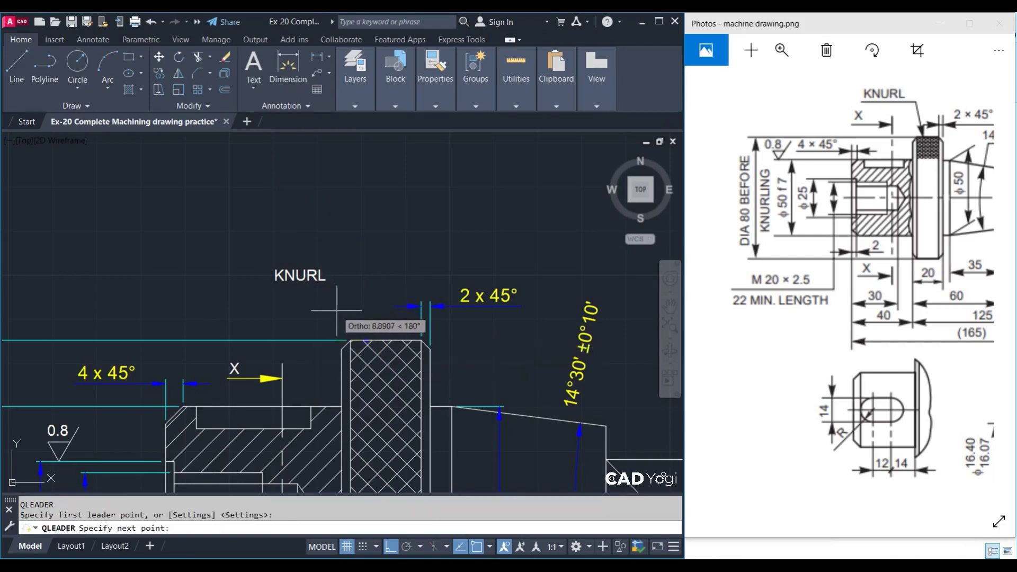
scroll(335, 301, up, 5)
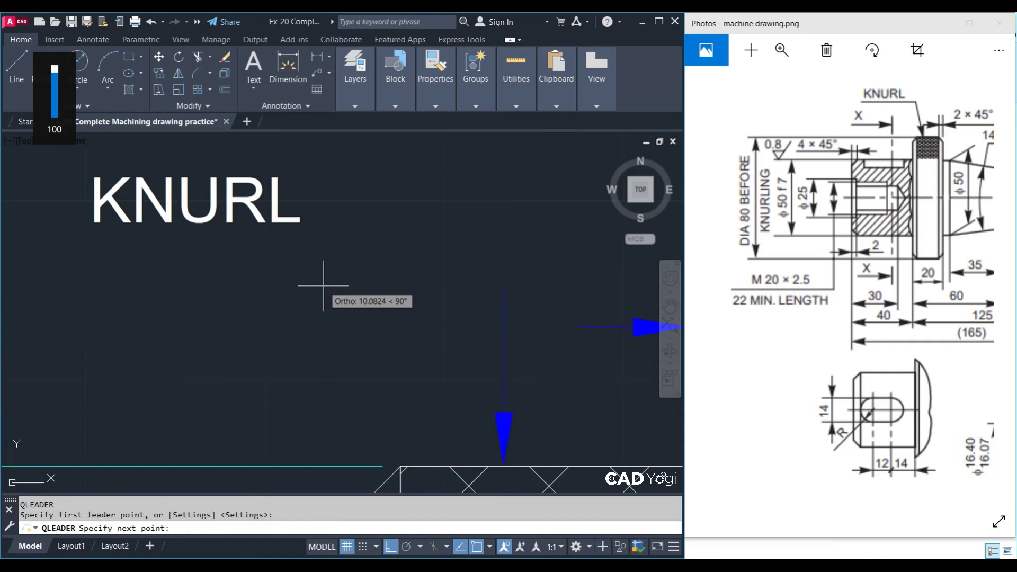
key(F8)
click(304, 245)
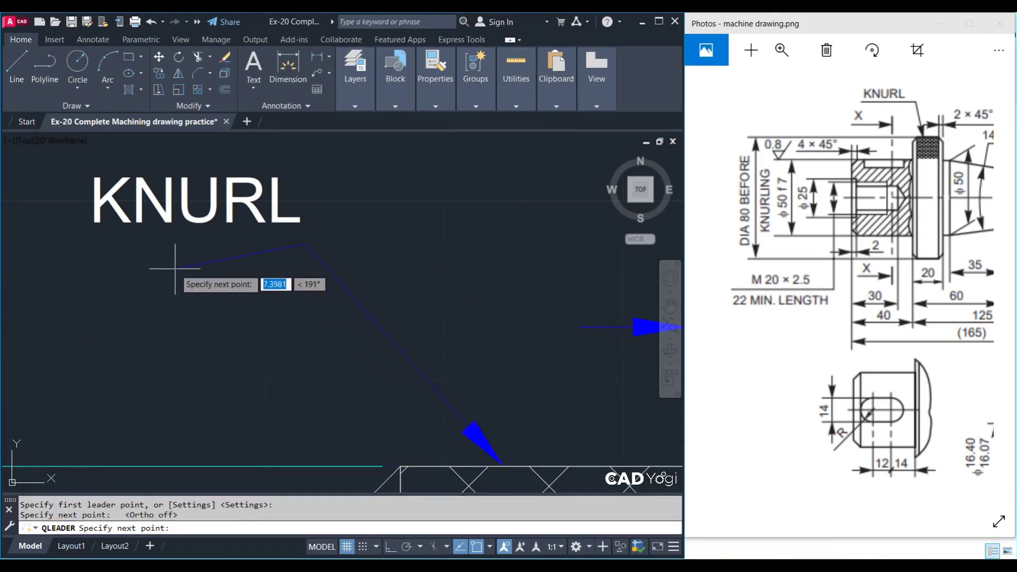
key(F8)
click(74, 289)
key(Escape)
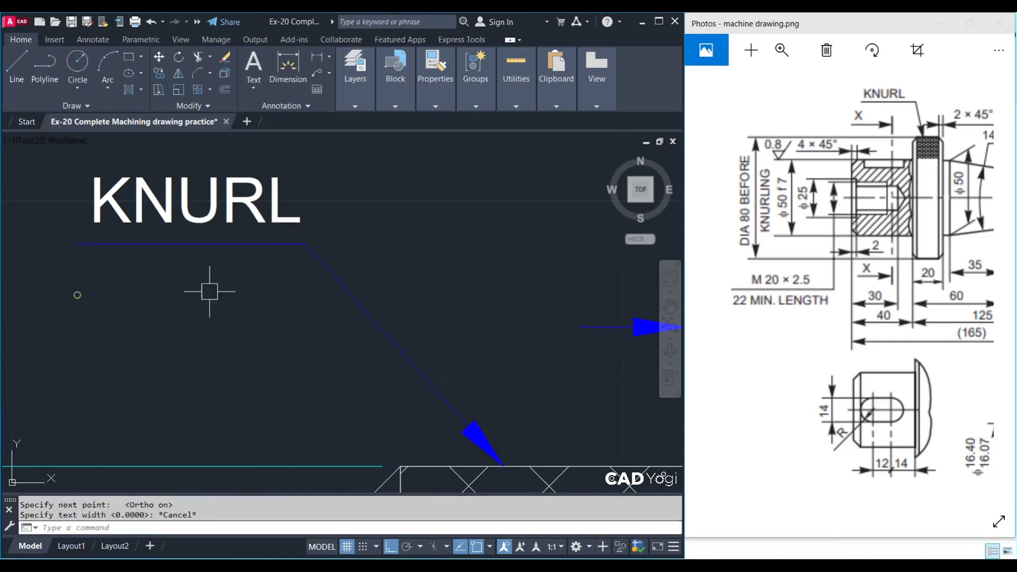
Start moving the KNURL text, then cancel the move and leave it in place
scroll(387, 281, down, 3)
scroll(387, 281, up, 2)
click(318, 239)
text(m)
key(Return)
click(403, 159)
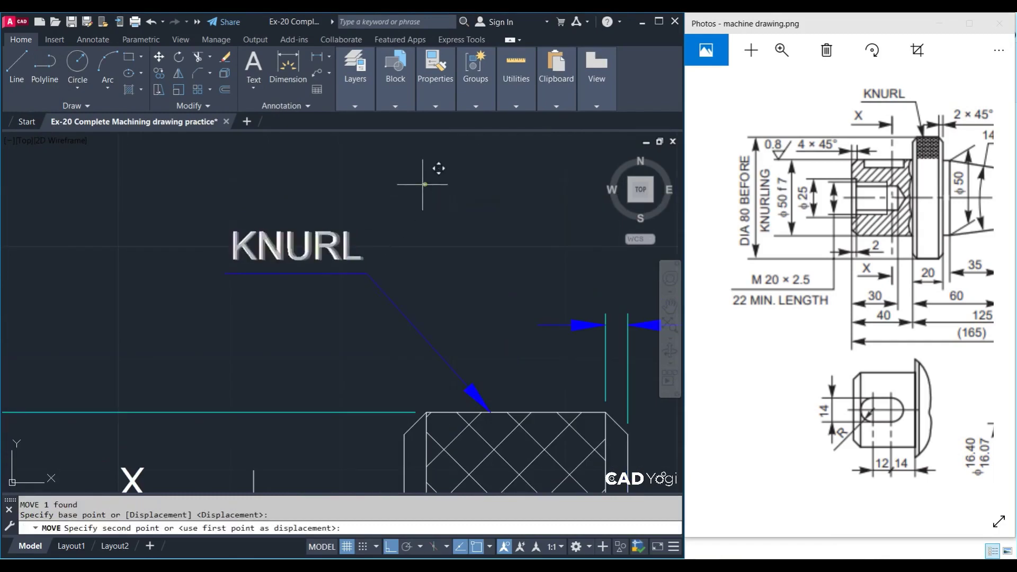
key(Escape)
scroll(419, 185, down, 2)
scroll(419, 185, down, 1)
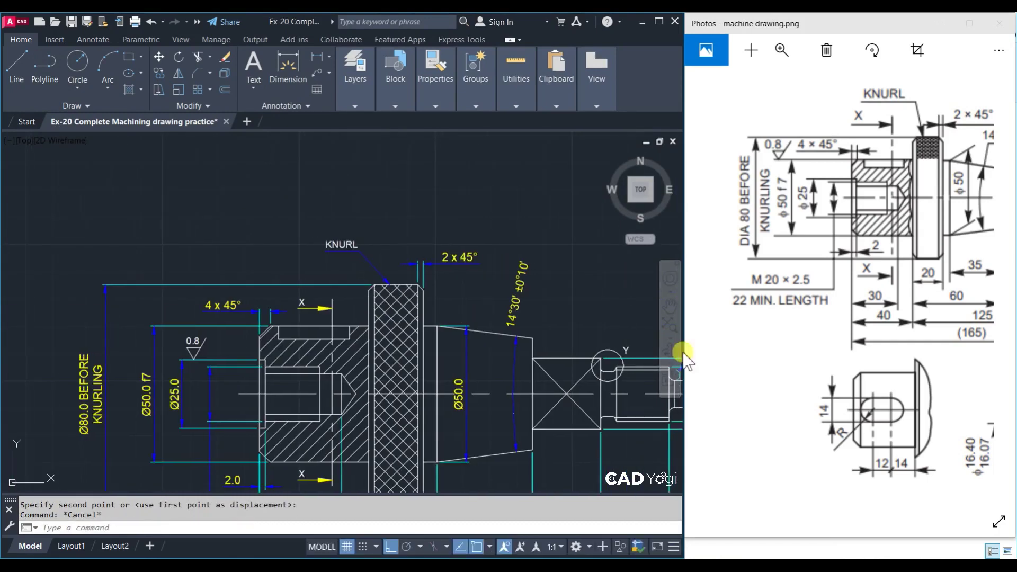
scroll(419, 381, down, 2)
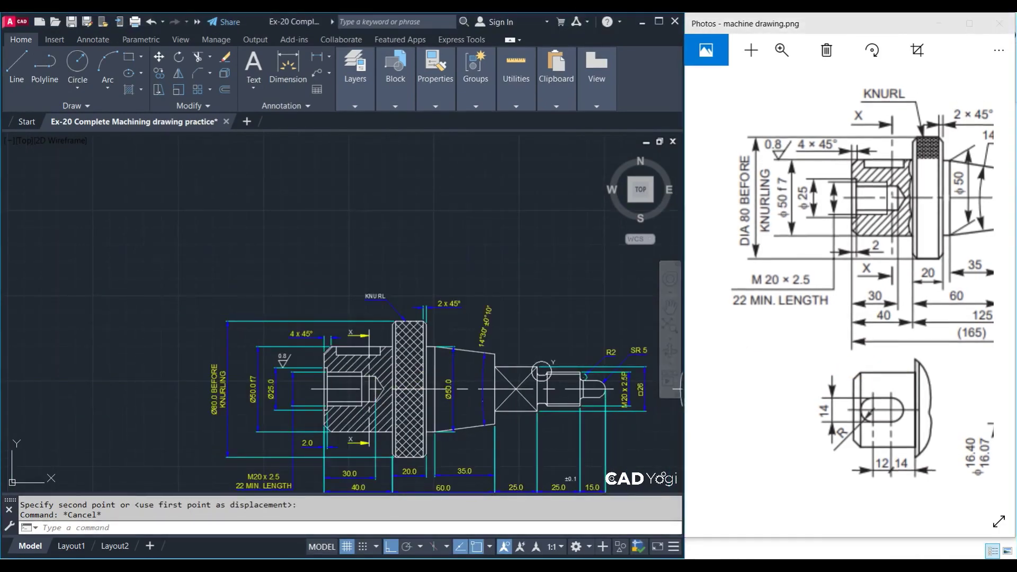
Move the whole Section X-X view slightly to the right
drag(830, 344, 715, 336)
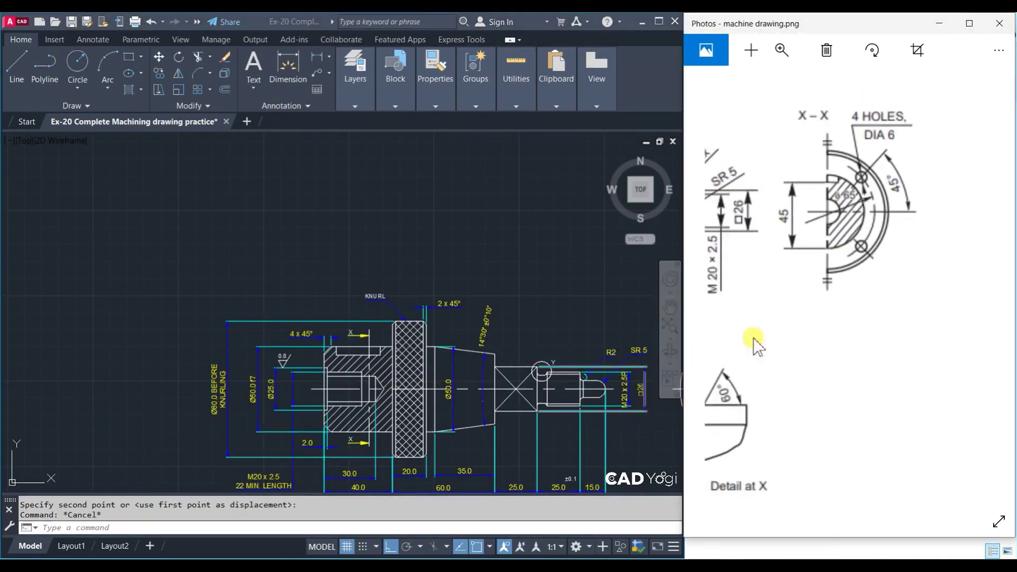
middle_drag(451, 424, 166, 397)
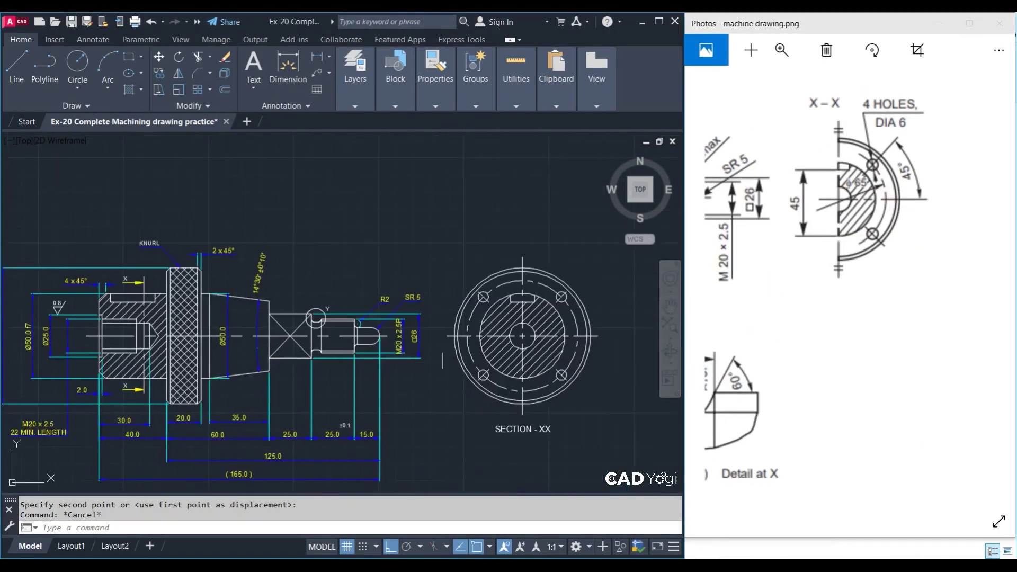
scroll(463, 365, up, 2)
scroll(207, 364, down, 2)
click(504, 266)
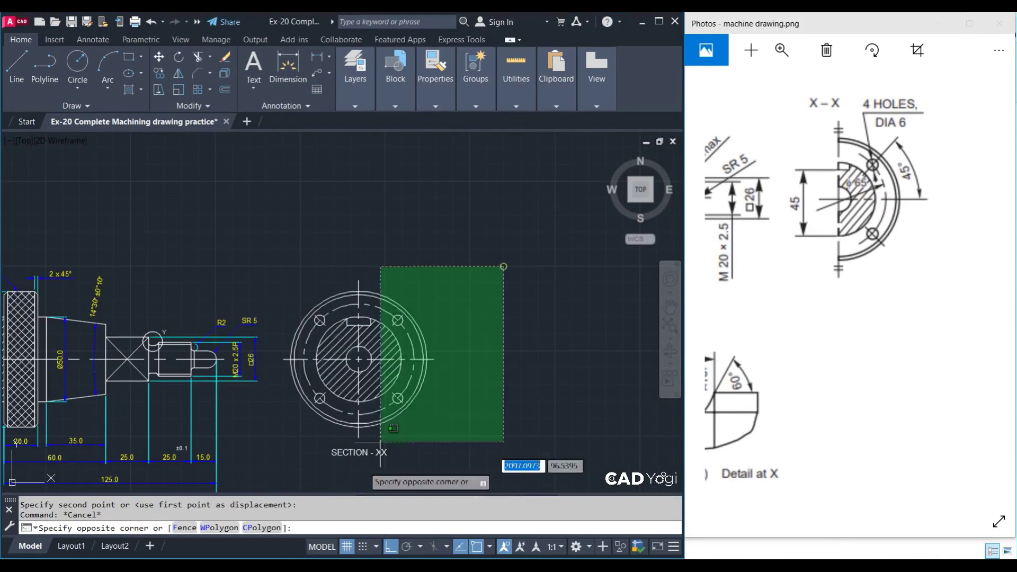
click(292, 470)
text(m)
key(Return)
click(428, 429)
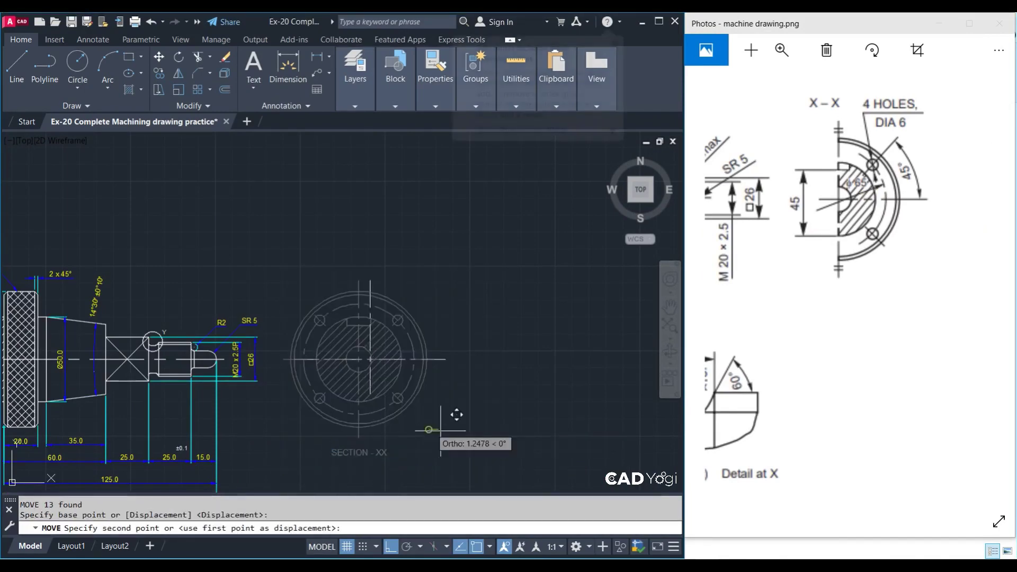
click(454, 430)
key(Escape)
key(Escape)
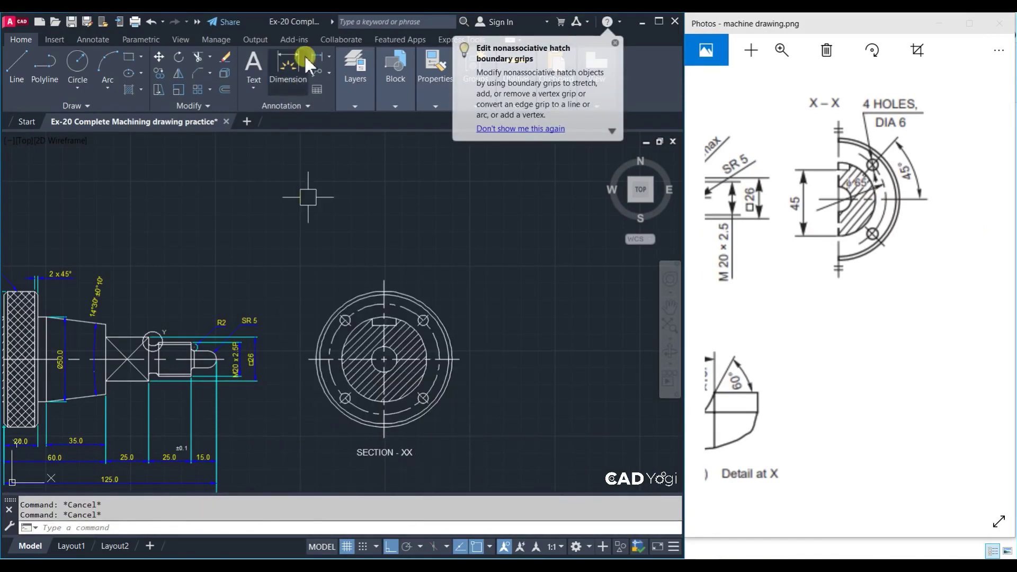
Add a vertical 45.0 linear dimension left of the section; abandon a slot dimension
click(328, 57)
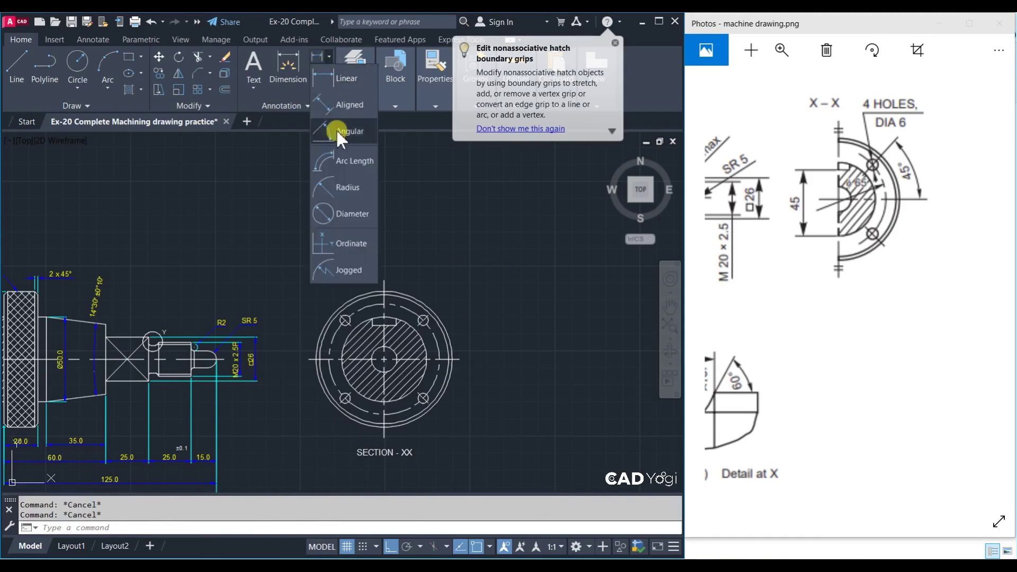
click(326, 77)
scroll(379, 354, up, 4)
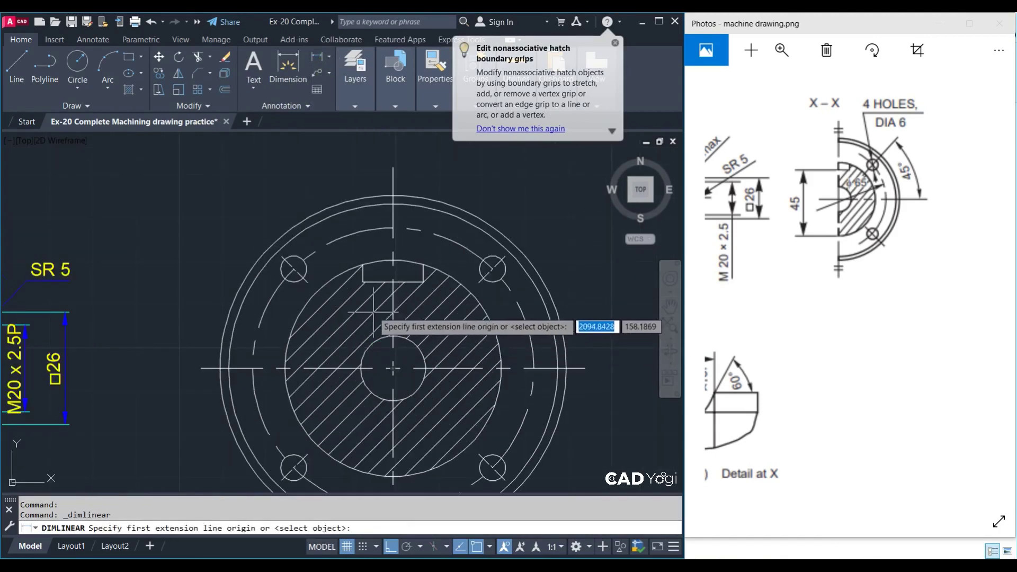
click(363, 266)
click(391, 475)
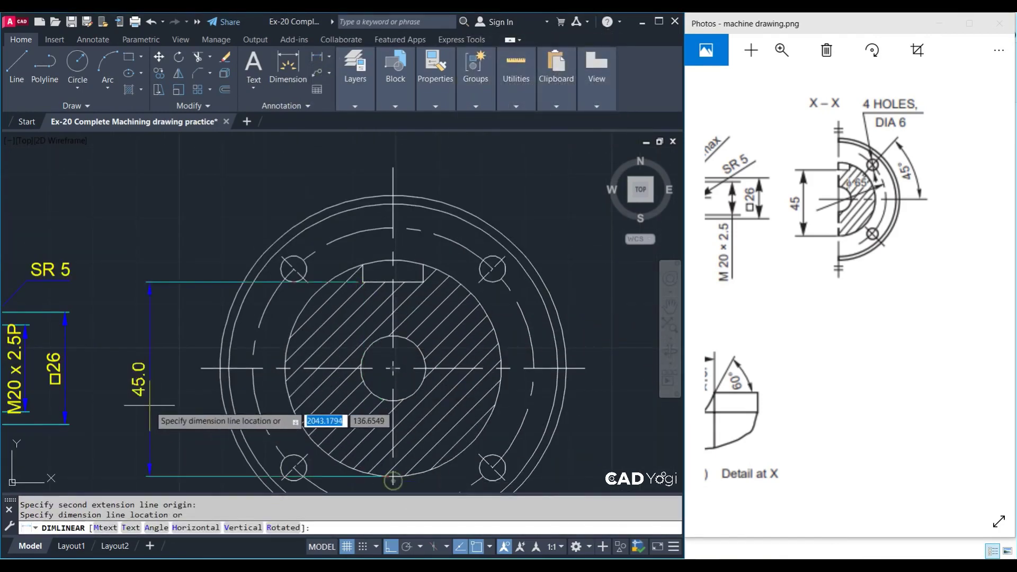
click(147, 407)
middle_drag(354, 369, 351, 369)
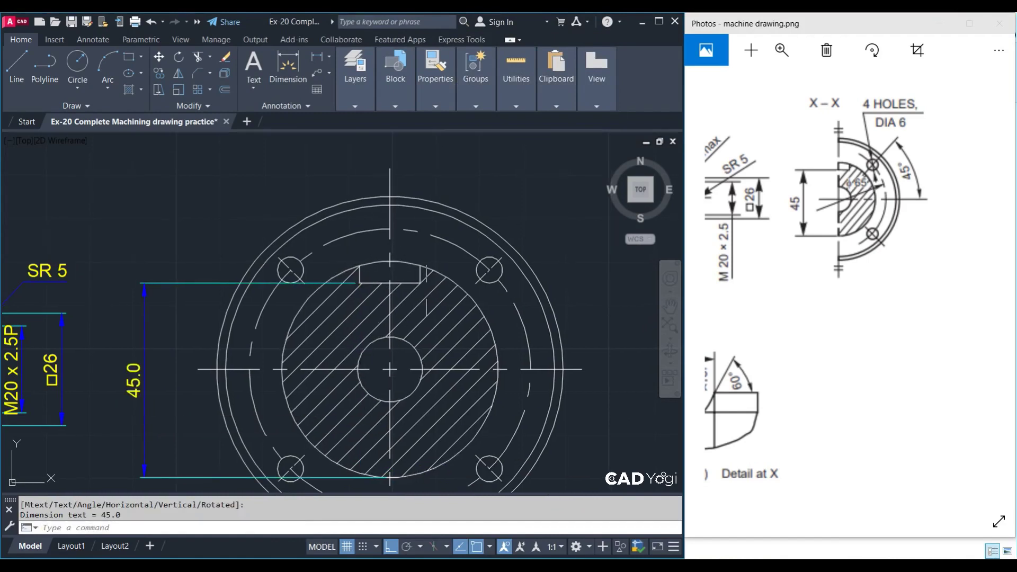
key(Return)
click(398, 266)
click(398, 283)
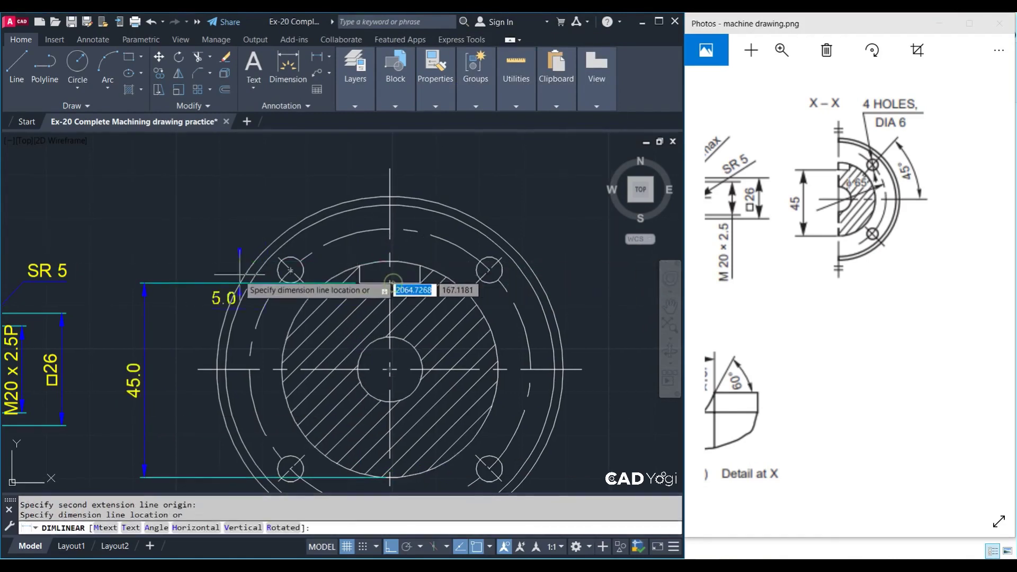
key(Escape)
scroll(385, 313, down, 2)
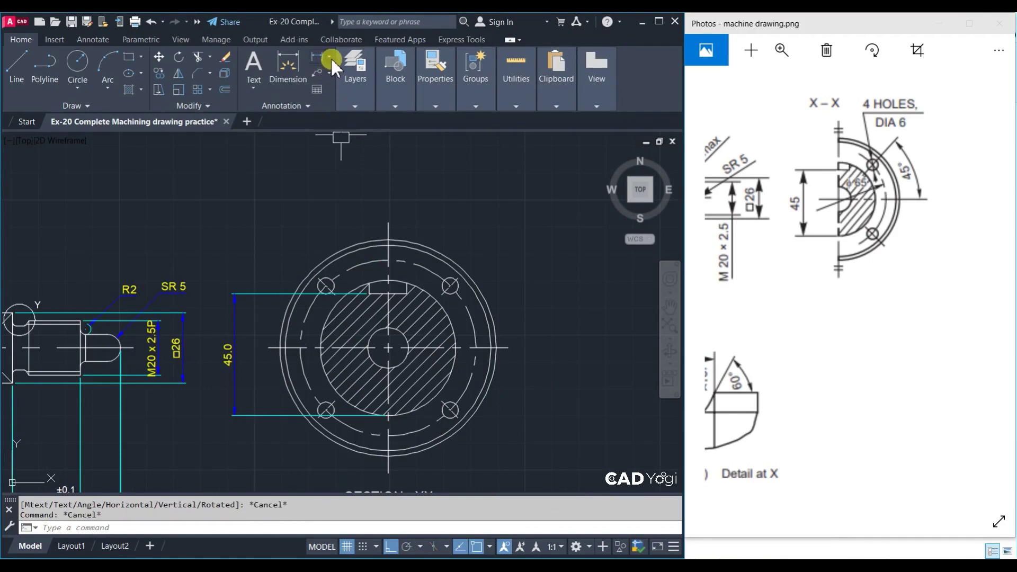
Add a 45° angular dimension between the bolt-hole radial line and horizontal centreline
click(329, 57)
click(338, 134)
scroll(475, 338, up, 3)
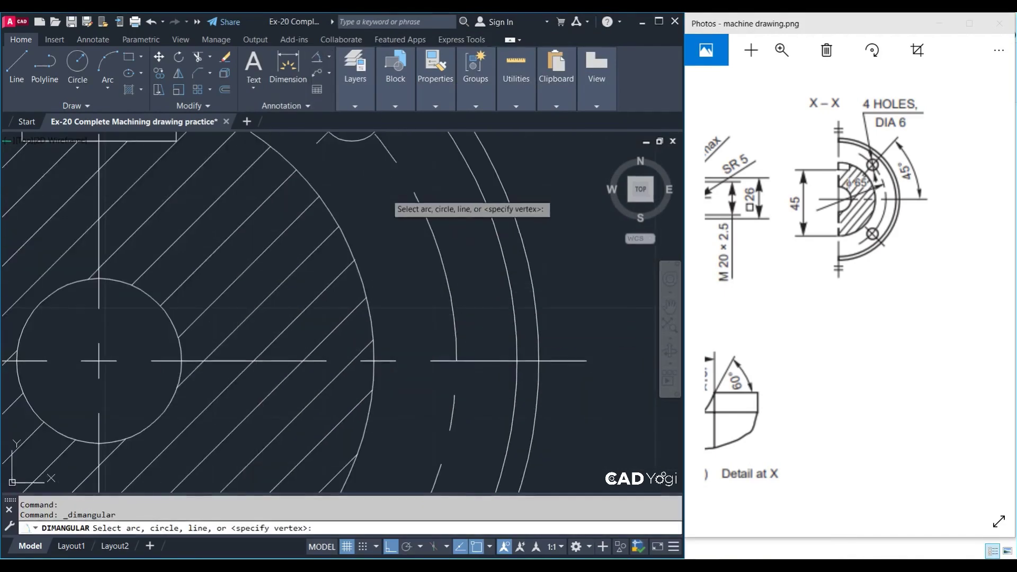
scroll(371, 239, up, 2)
click(344, 200)
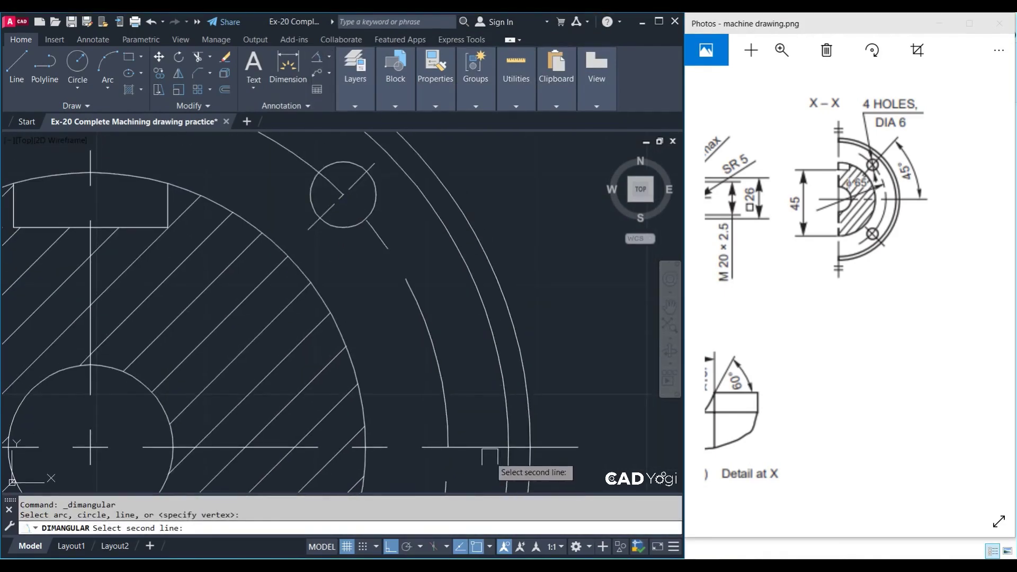
click(509, 447)
scroll(438, 317, down, 3)
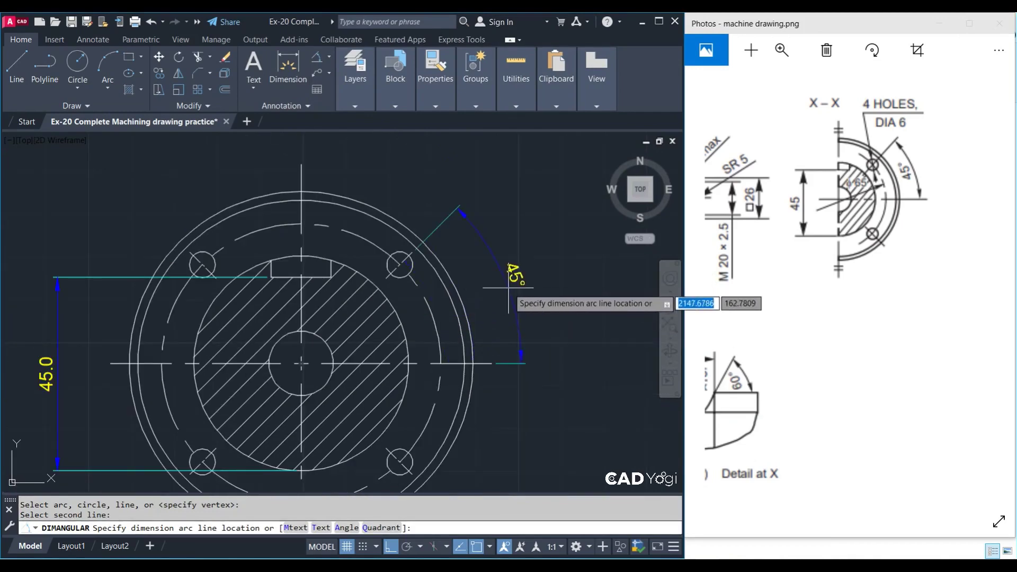
click(513, 286)
scroll(385, 352, down, 2)
middle_drag(400, 352, 410, 348)
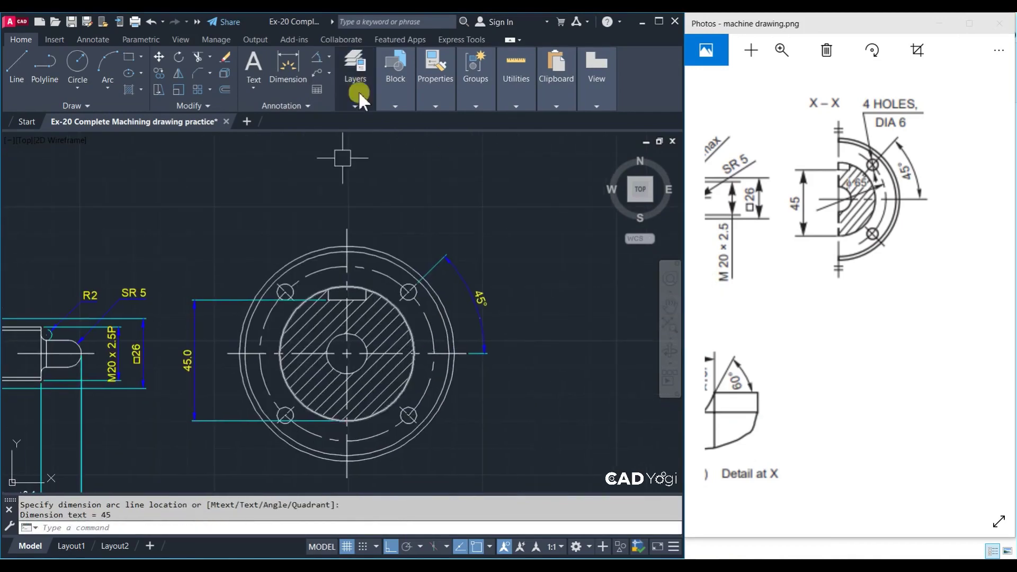
Dimension the dashed pitch circle as Ø65.0 at the lower right
click(329, 59)
click(351, 214)
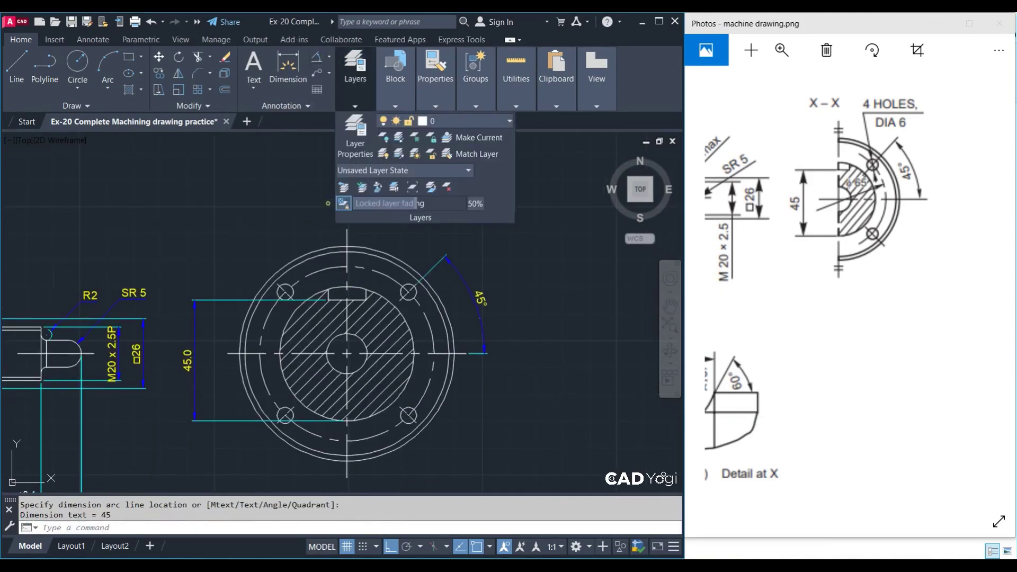
click(433, 334)
click(481, 431)
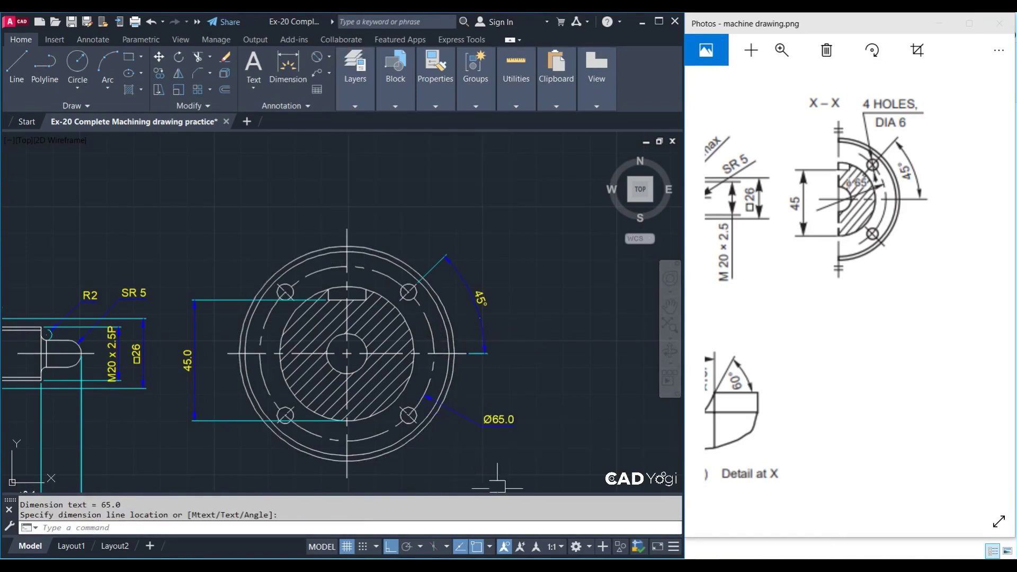
scroll(506, 419, up, 2)
click(506, 420)
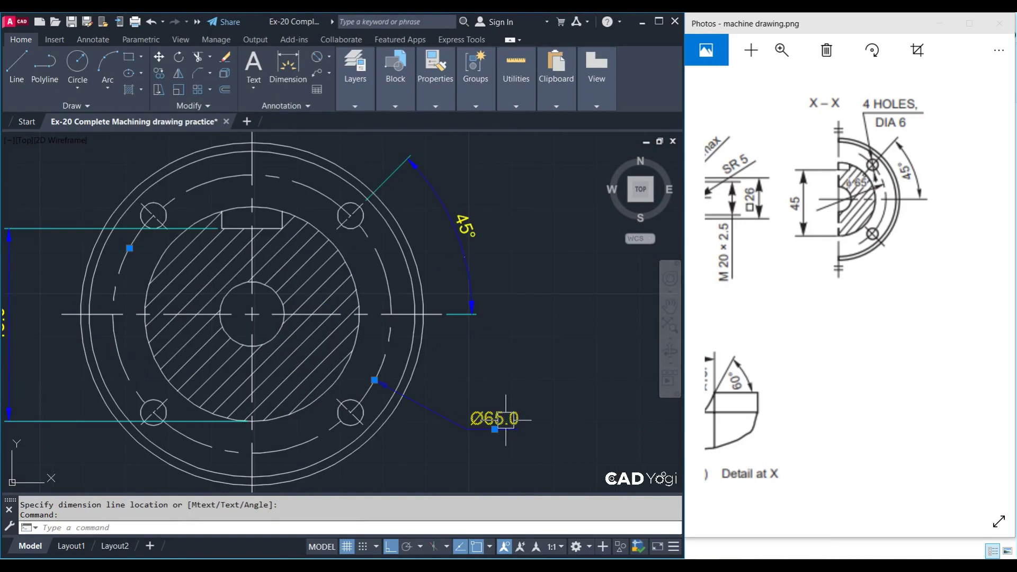
key(Escape)
mouse_move(452, 329)
middle_down()
mouse_move(408, 352)
mouse_move(367, 398)
middle_up()
Place a Ø6.0 diameter dimension on the upper-right bolt hole, above it
click(317, 57)
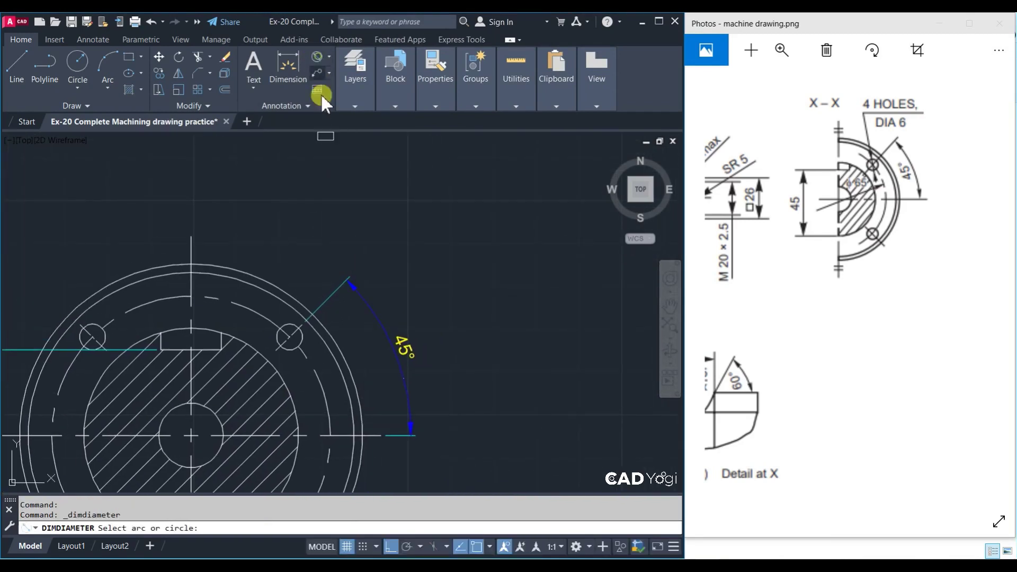
scroll(288, 337, up, 5)
click(289, 328)
scroll(323, 291, down, 3)
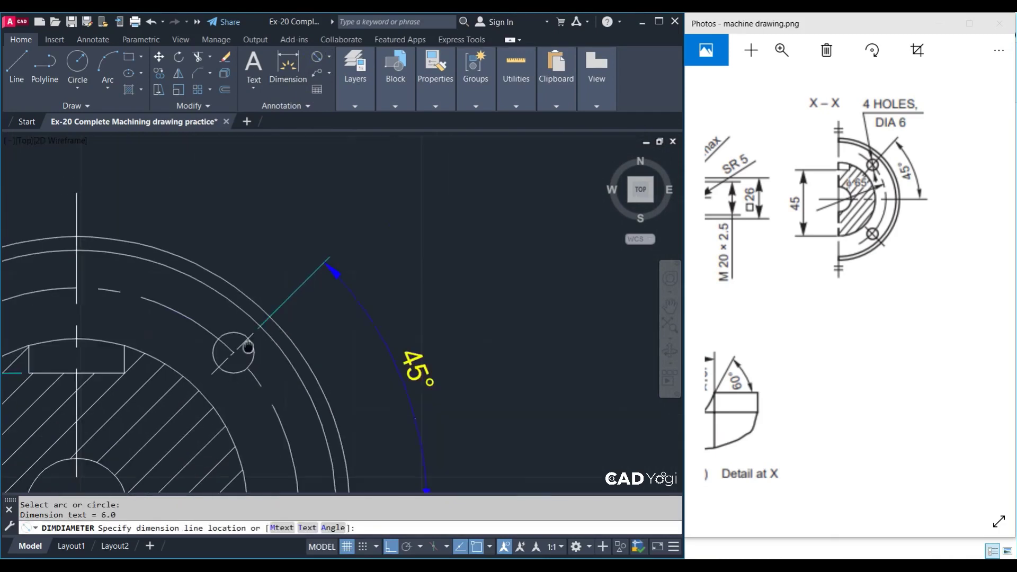
click(301, 183)
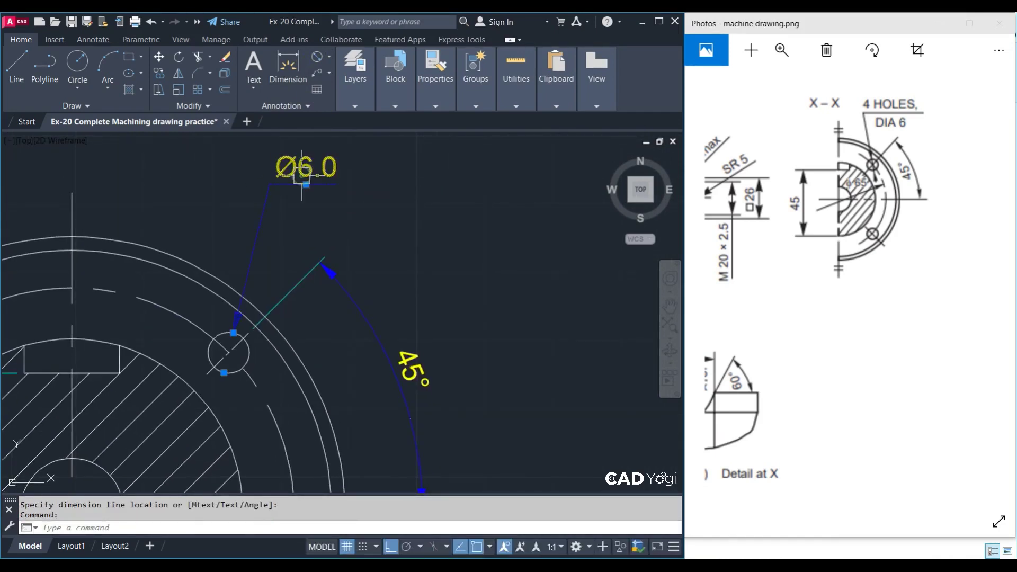
text(ED)
Edit the hole dimension text to read '4 HOLES Ø6.0'
key(Return)
click(313, 169)
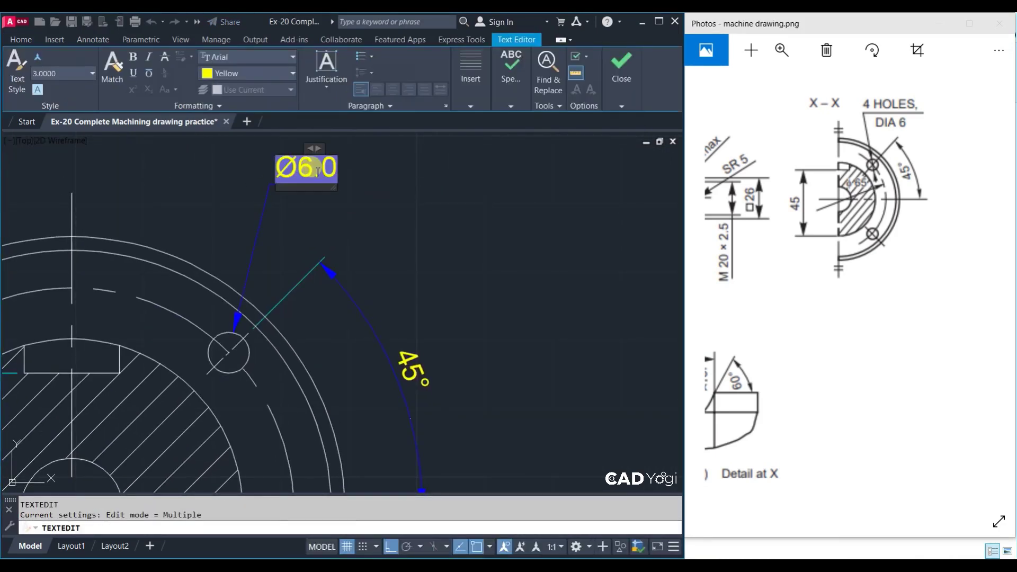
text(4 HOL)
key(BackSpace)
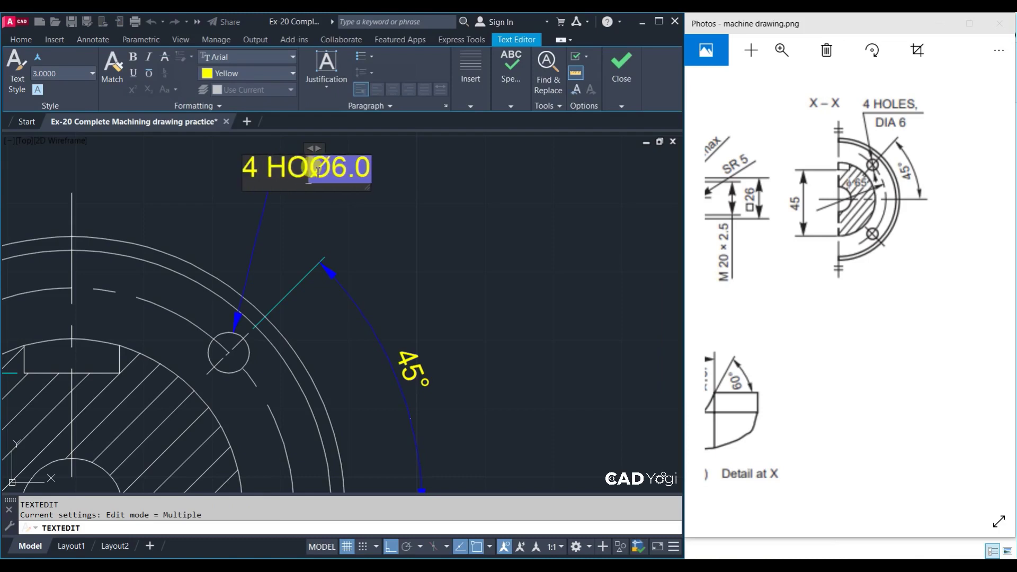
text(LES)
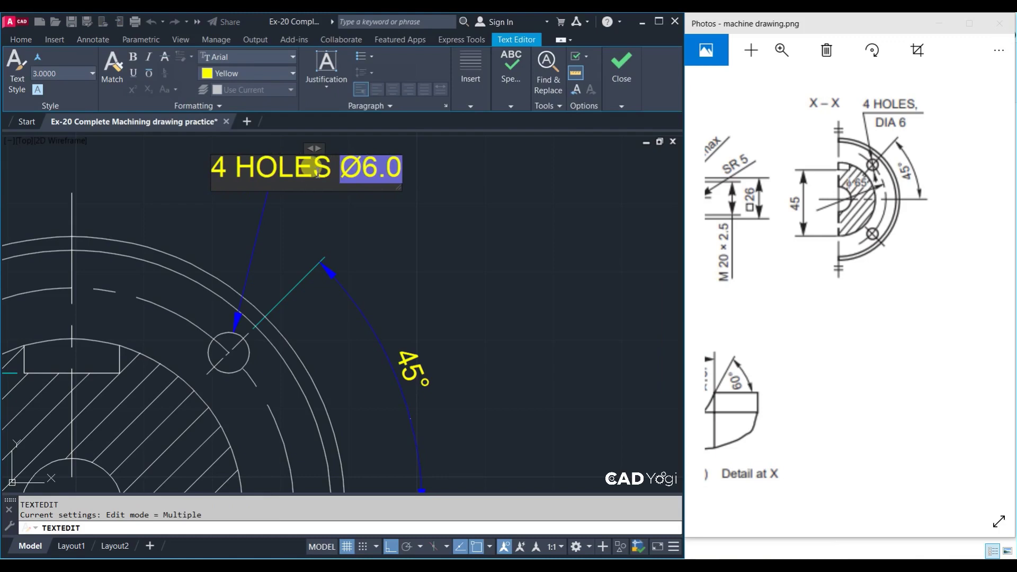
scroll(535, 298, down, 2)
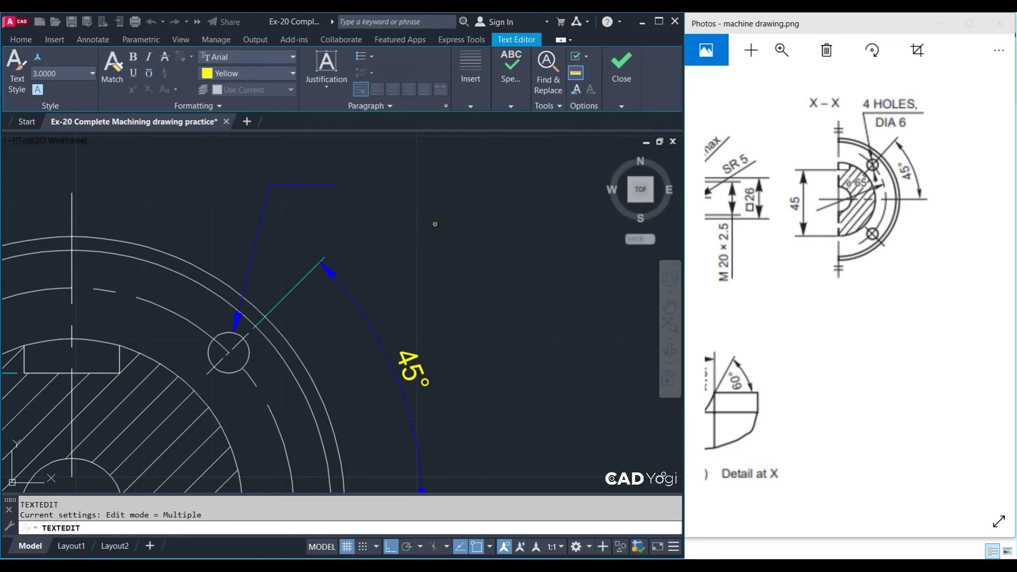
click(535, 297)
key(Escape)
key(Escape)
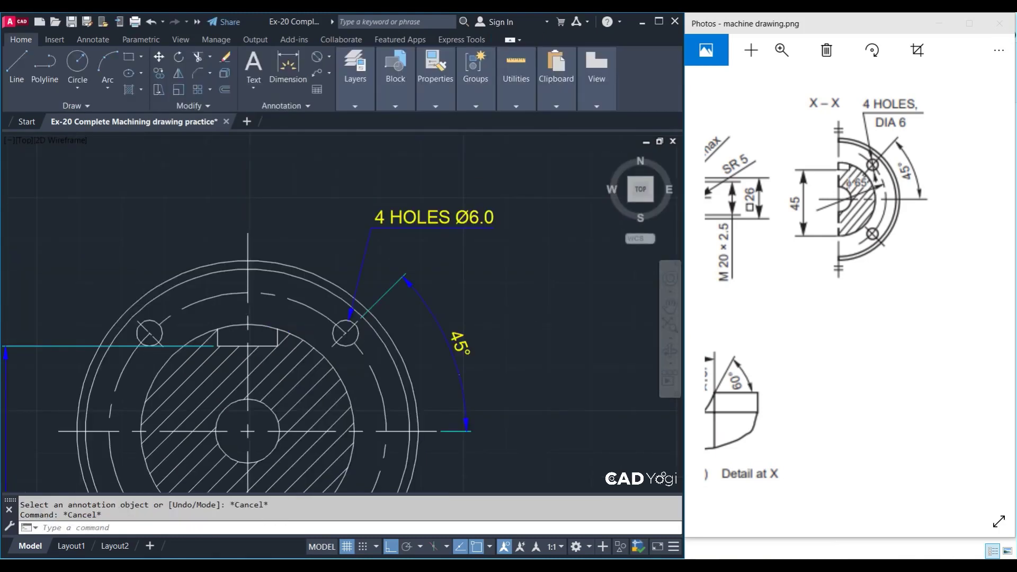
scroll(503, 297, down, 2)
middle_drag(501, 348, 525, 376)
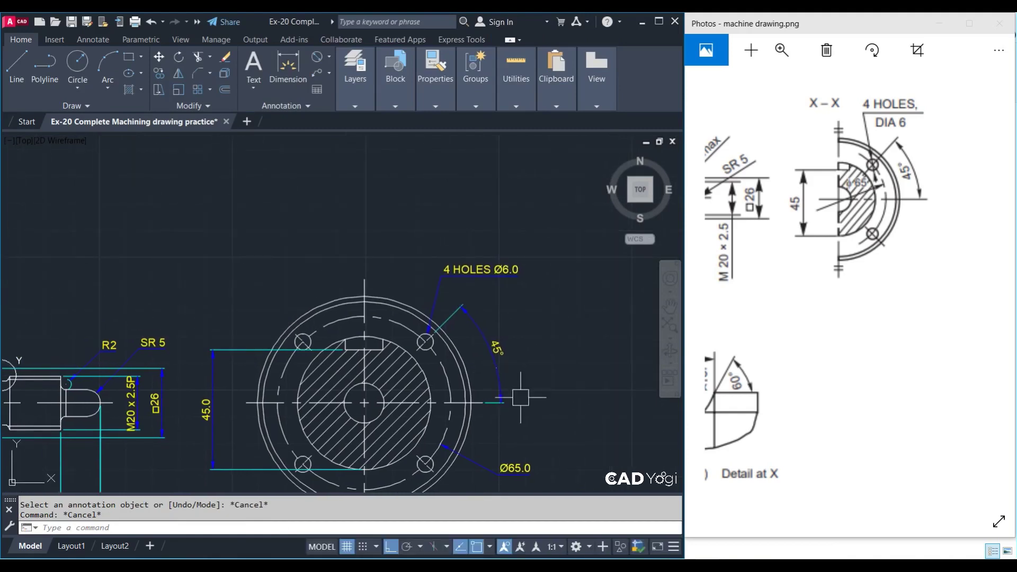
scroll(522, 276, down, 1)
scroll(521, 276, down, 1)
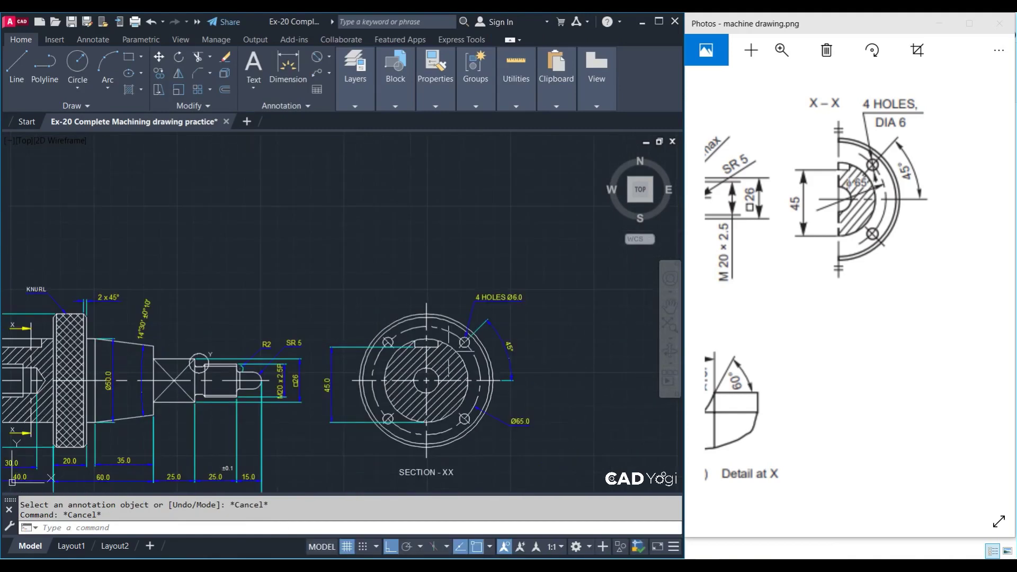
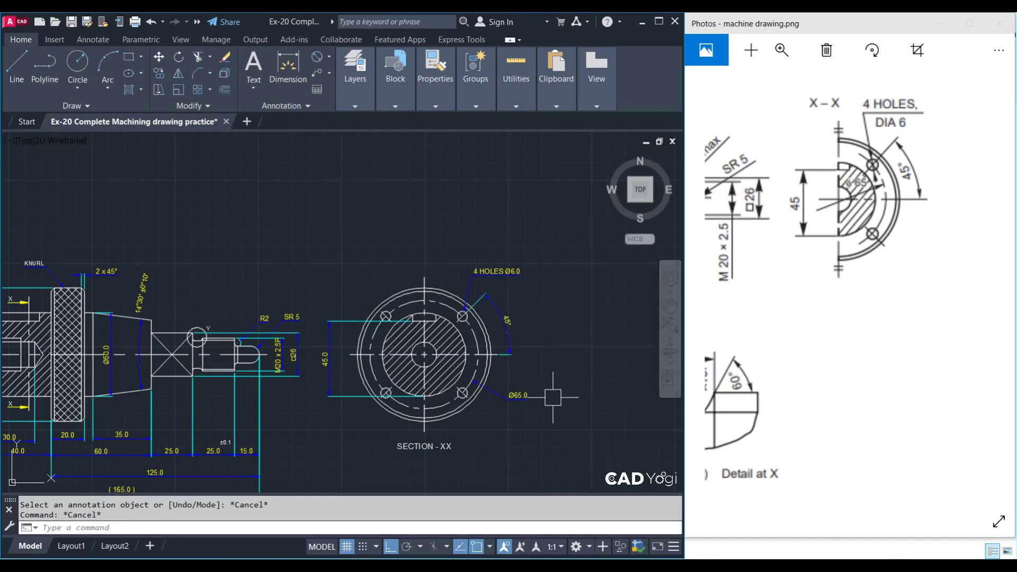
Grip-move the Ø65.0 diameter text leftward, nearer the Section XX view
scroll(524, 406, up, 2)
scroll(522, 398, up, 5)
click(517, 380)
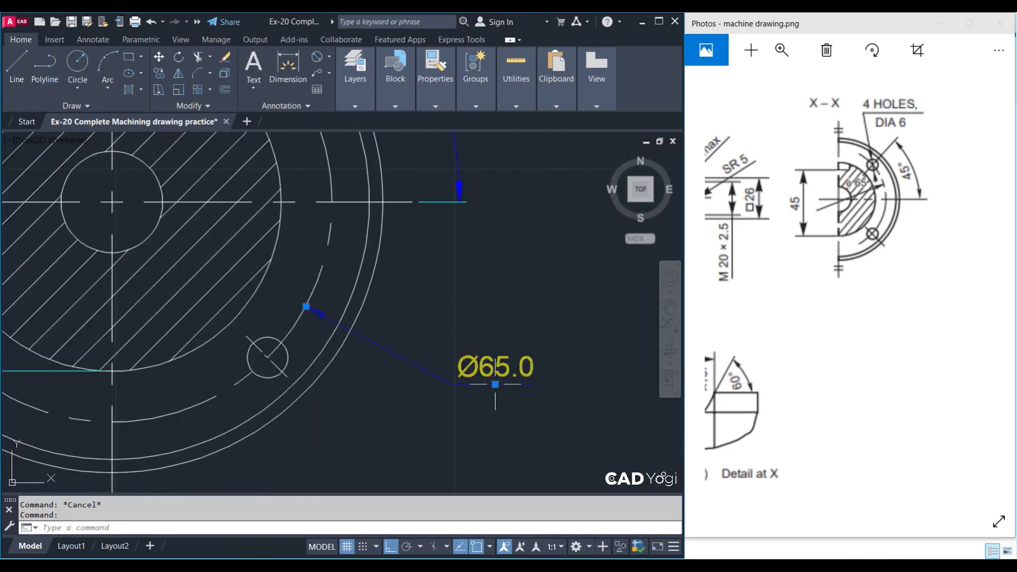
click(495, 384)
key(Escape)
Pan and zoom out to show the section, the shaft and the reference's knurled end
scroll(430, 355, down, 5)
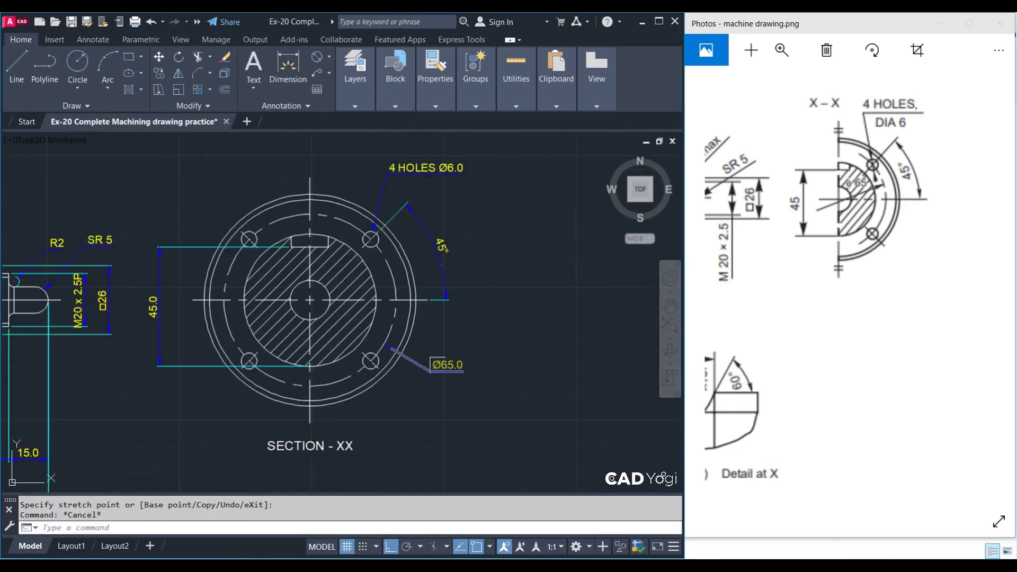
middle_drag(445, 370, 555, 373)
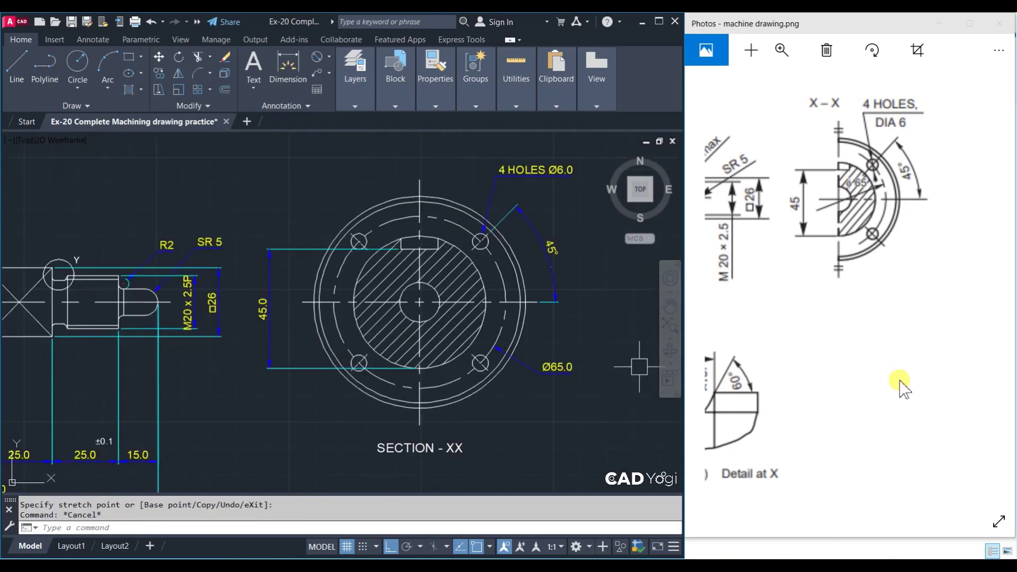
drag(795, 318, 931, 342)
drag(876, 404, 932, 424)
scroll(422, 339, down, 2)
scroll(392, 349, down, 2)
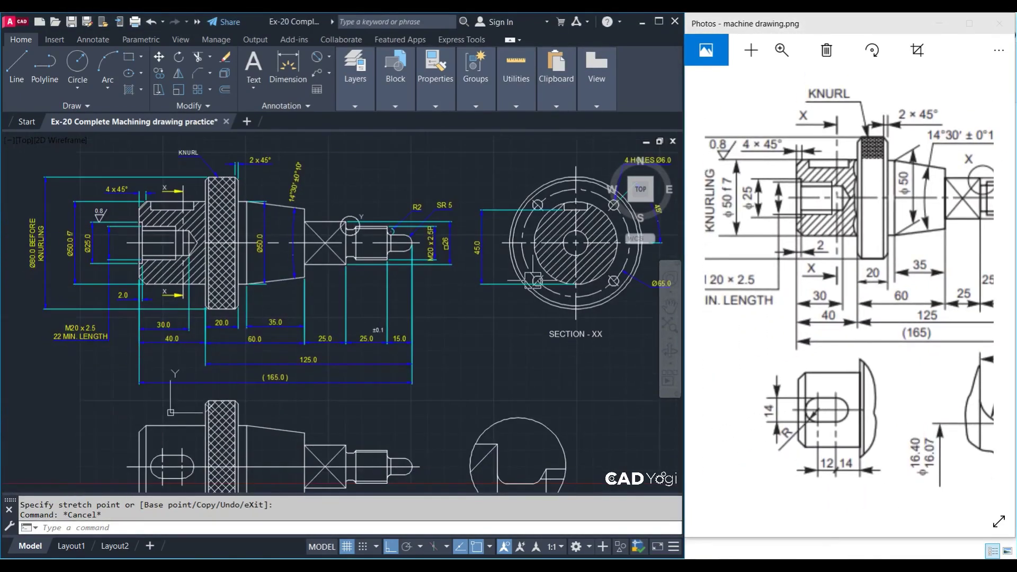
Add linear 12.0 and 14.0 length dimensions below the slot
middle_drag(185, 399, 203, 150)
click(330, 56)
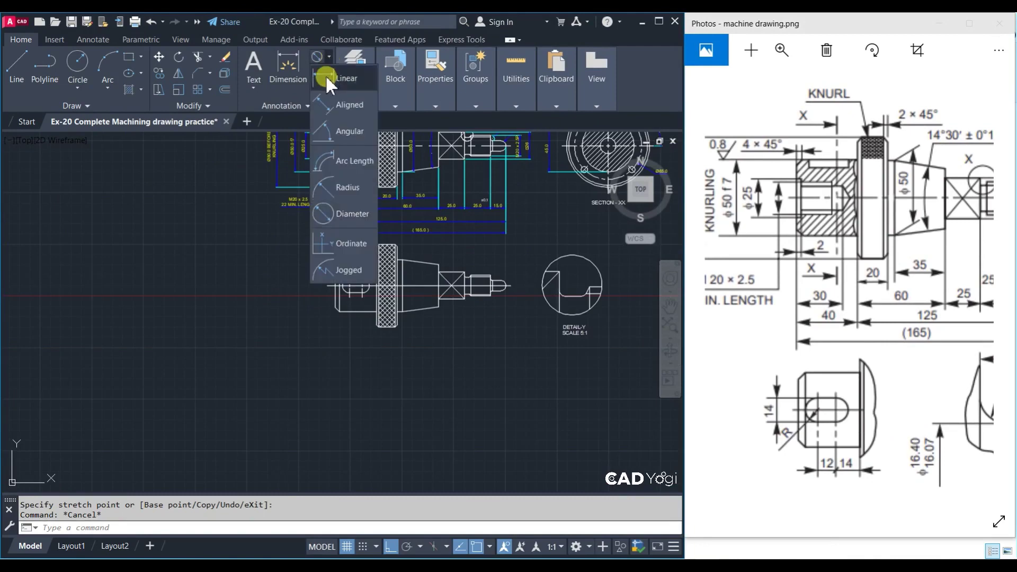
click(325, 75)
scroll(365, 302, up, 5)
click(297, 295)
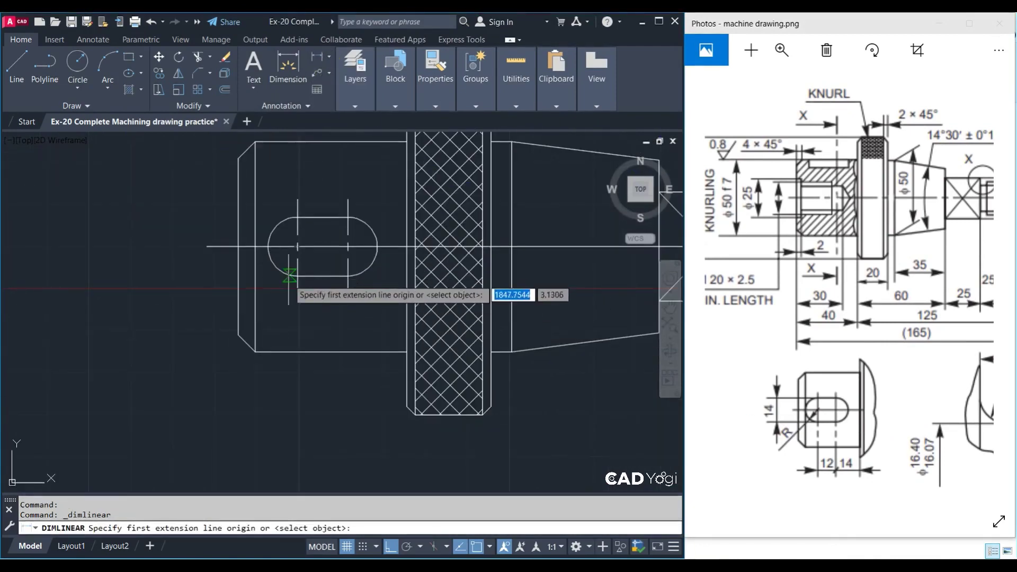
click(348, 286)
middle_drag(345, 431, 345, 356)
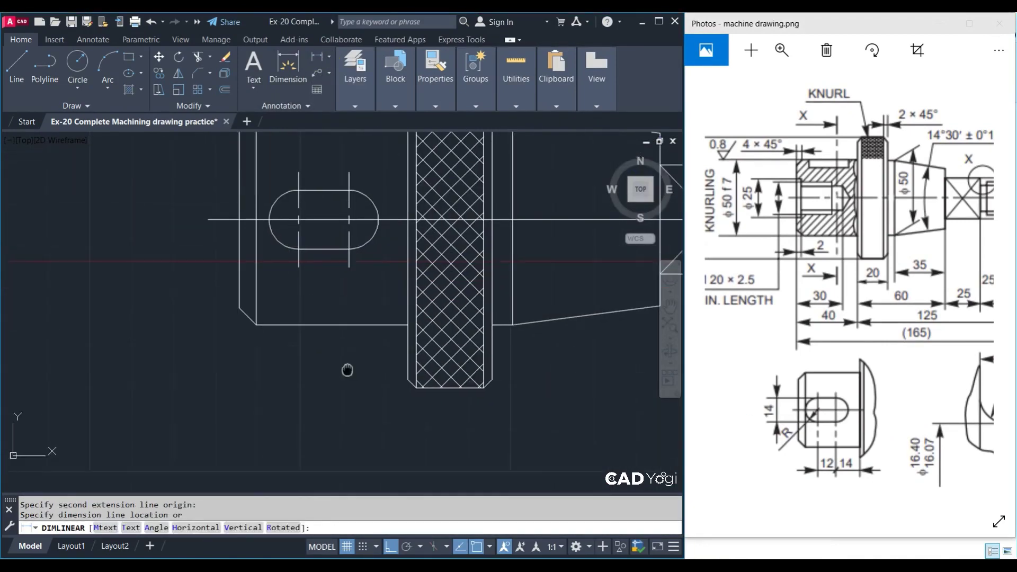
click(345, 349)
key(Return)
click(353, 350)
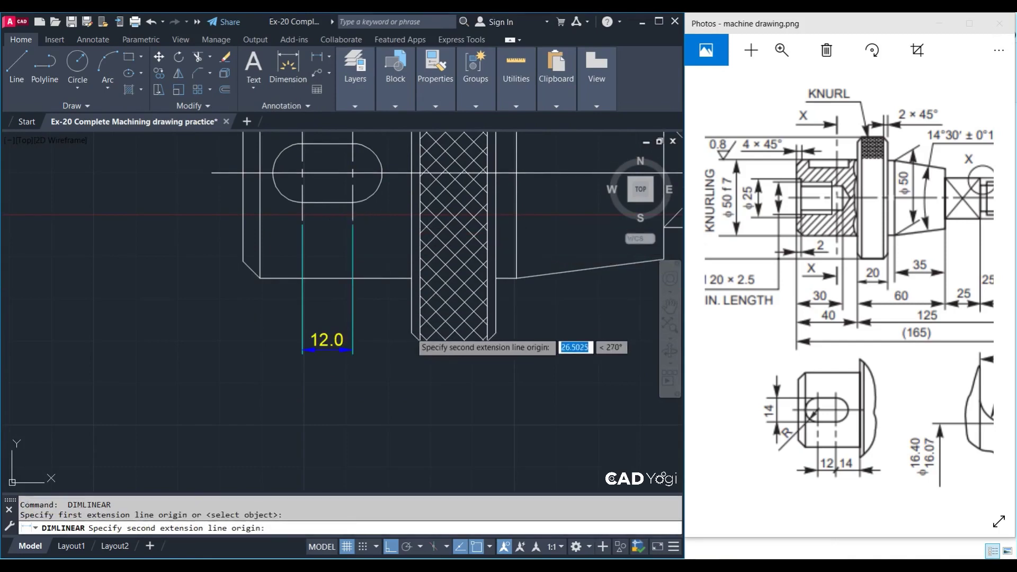
click(411, 336)
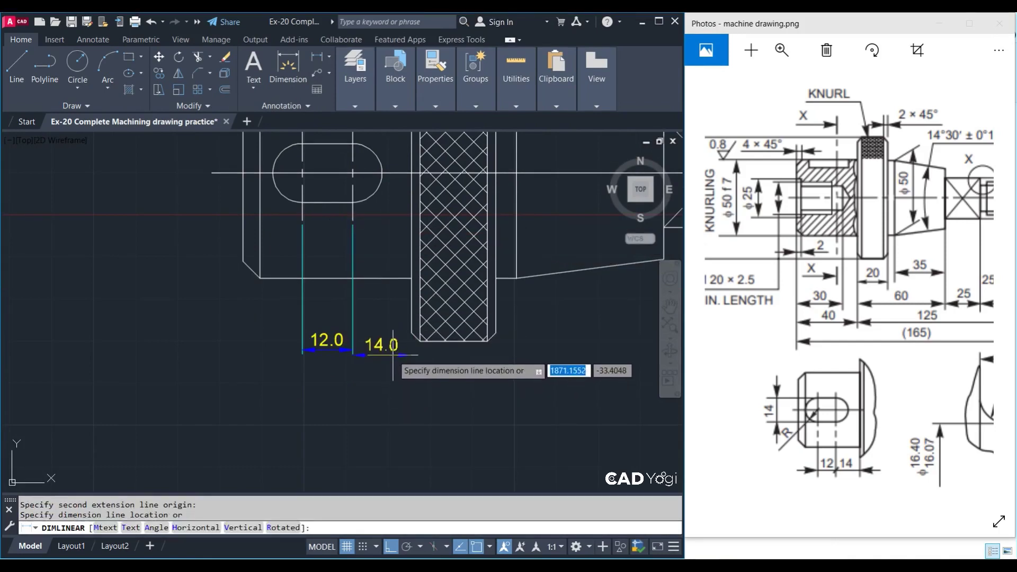
click(384, 374)
Align the 12.0 dimension line with the 14.0 dimension line
click(365, 343)
click(328, 381)
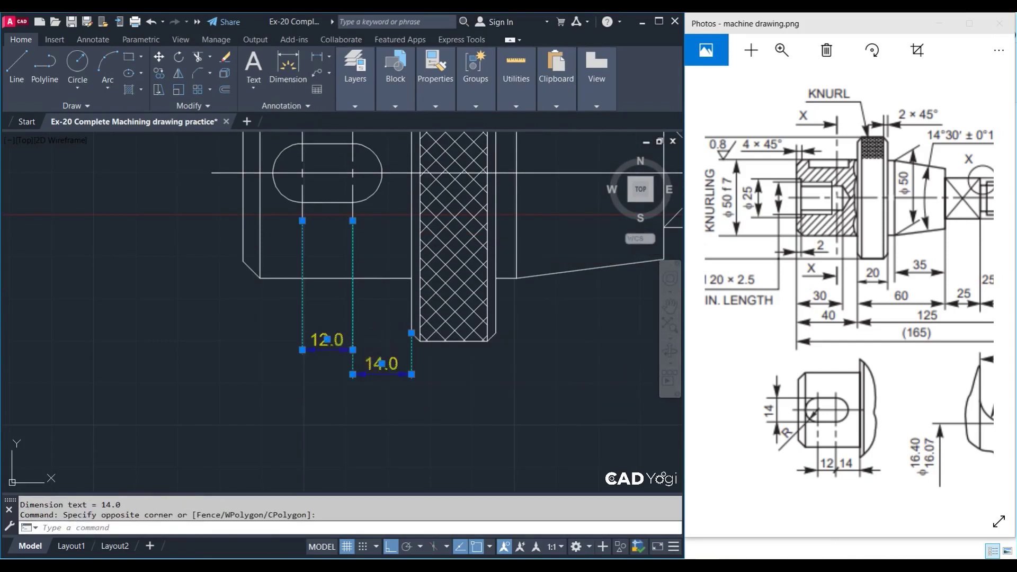
click(353, 350)
click(353, 374)
key(Escape)
key(Escape)
Dimension the slot's 14.0 width on its left side
middle_drag(353, 374, 355, 402)
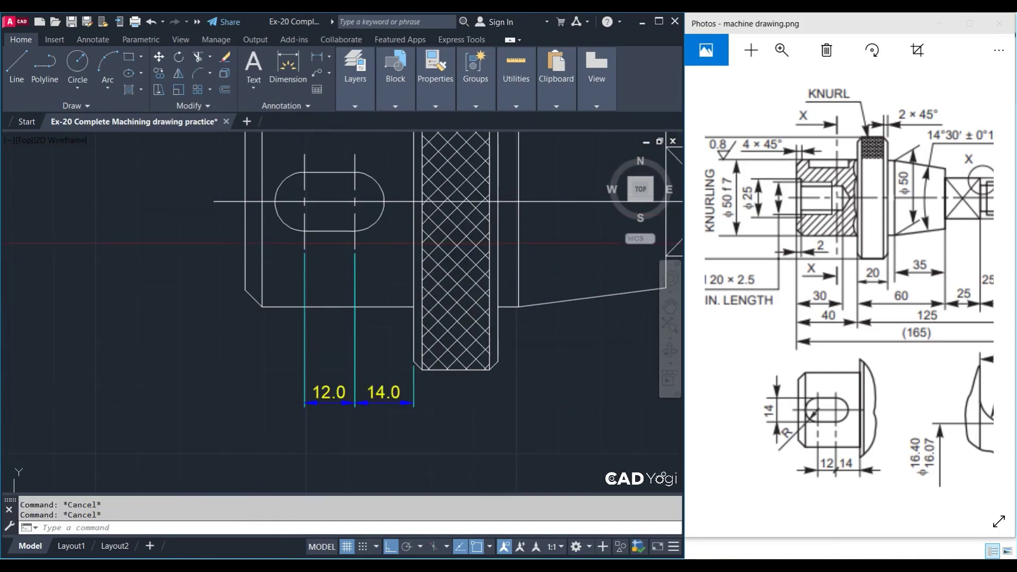
middle_drag(326, 234, 334, 280)
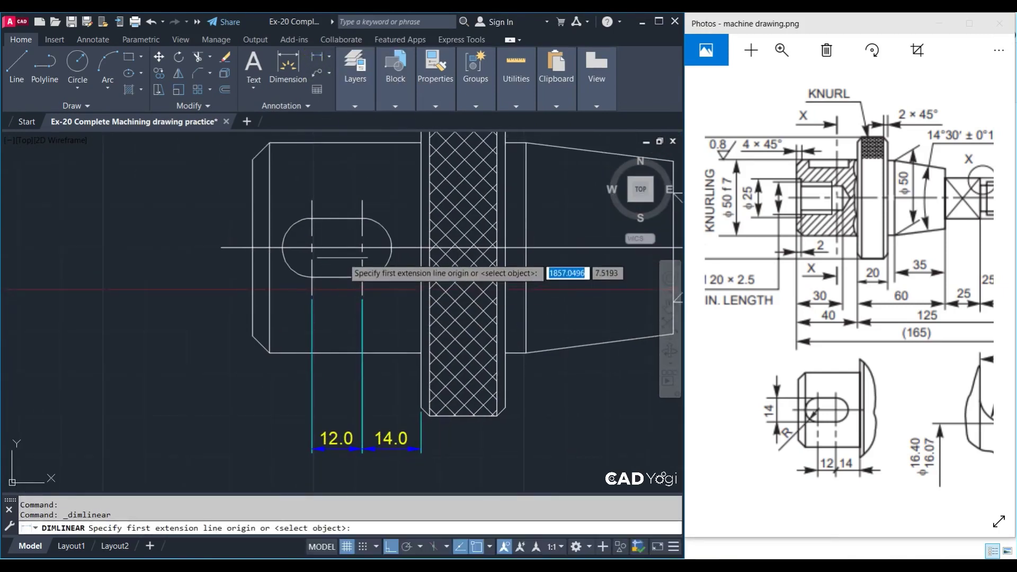
click(311, 277)
click(311, 218)
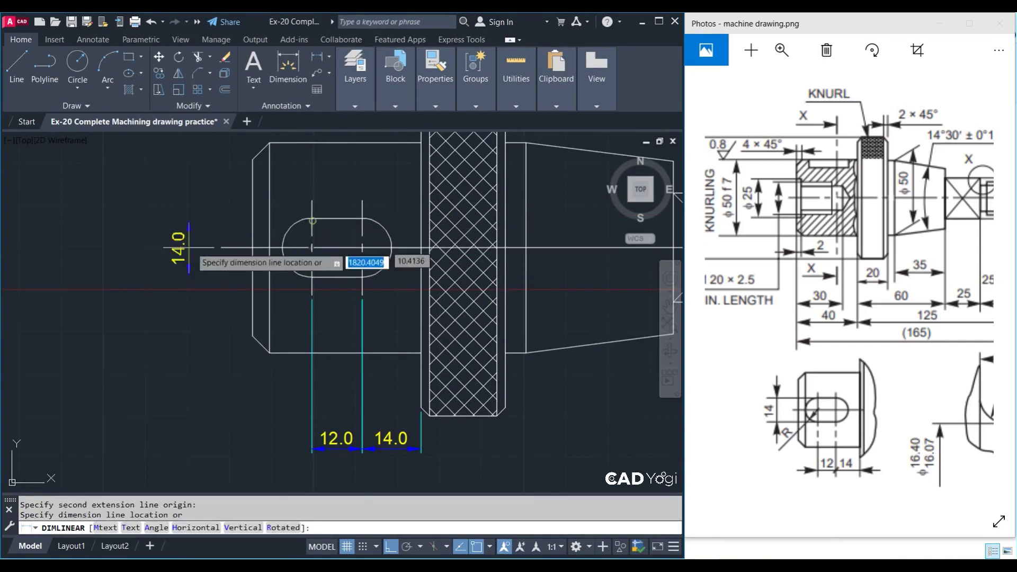
click(193, 263)
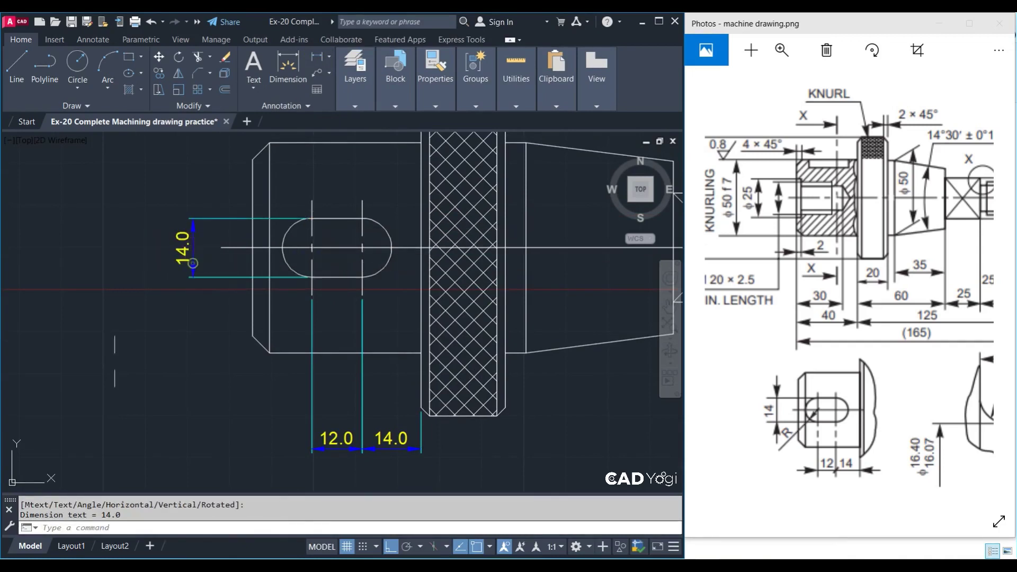
Add an R7 radius dimension to the slot's rounded left end, with 0 decimal places
click(329, 56)
click(347, 187)
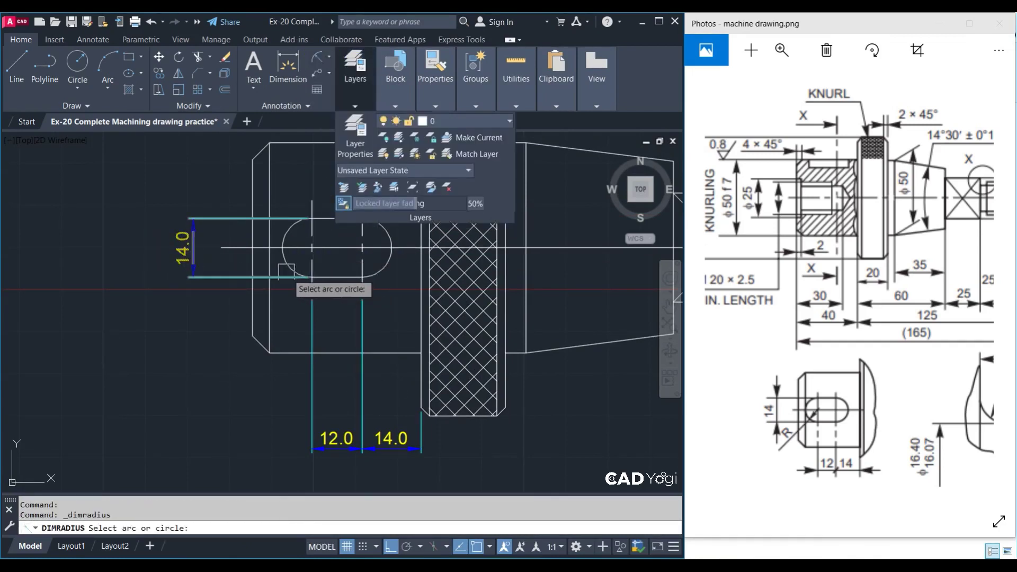
click(291, 270)
click(221, 320)
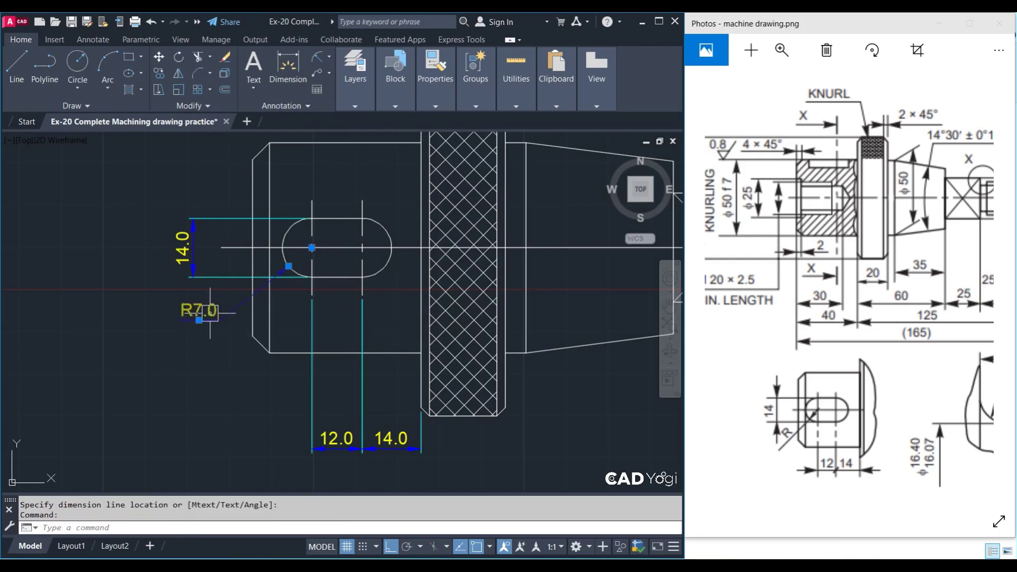
right_click(210, 255)
click(268, 259)
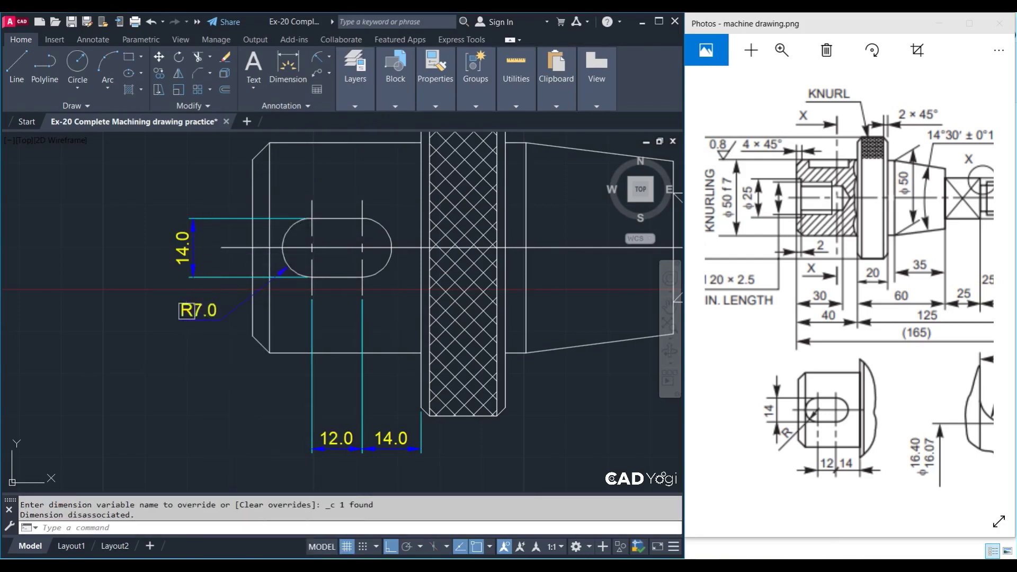
right_click(187, 311)
click(379, 249)
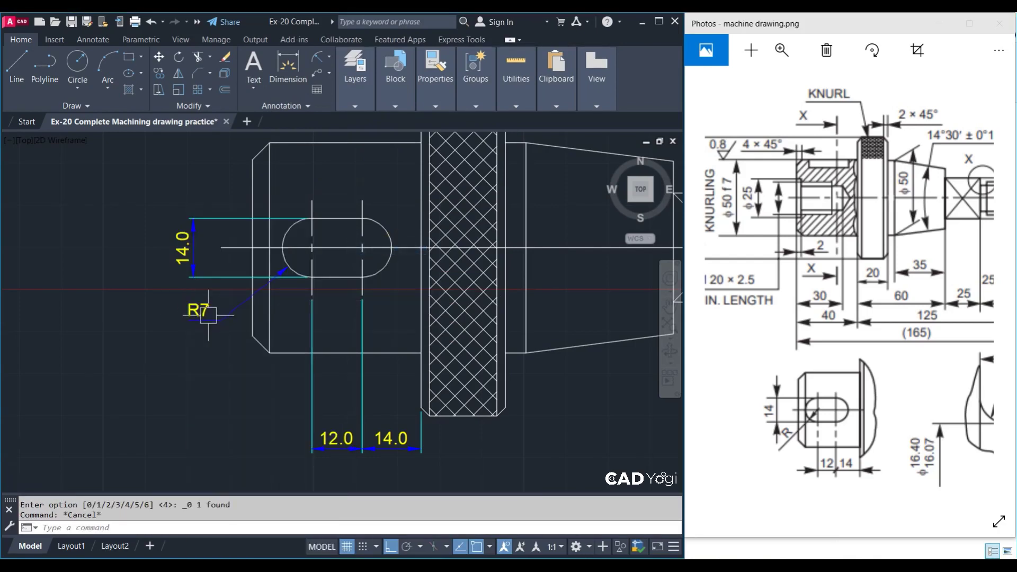
scroll(208, 315, down, 2)
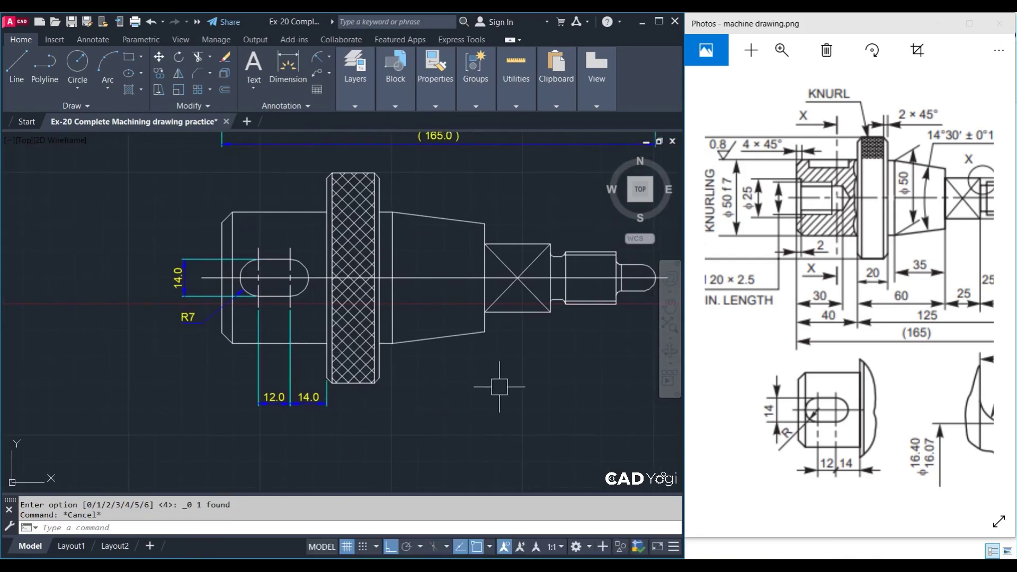
Place a vertical linear dimension to the left of Detail-Y
middle_drag(499, 387, 436, 392)
mouse_move(889, 445)
mouse_down()
mouse_move(669, 431)
mouse_move(749, 420)
mouse_up()
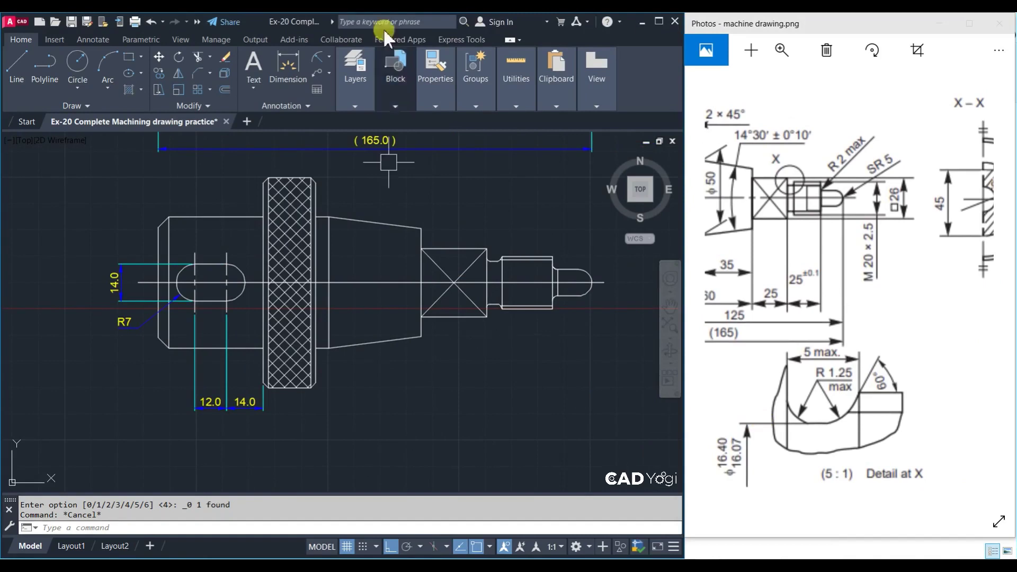
click(329, 56)
mouse_move(519, 388)
middle_down()
mouse_move(228, 384)
mouse_move(205, 394)
middle_up()
click(431, 320)
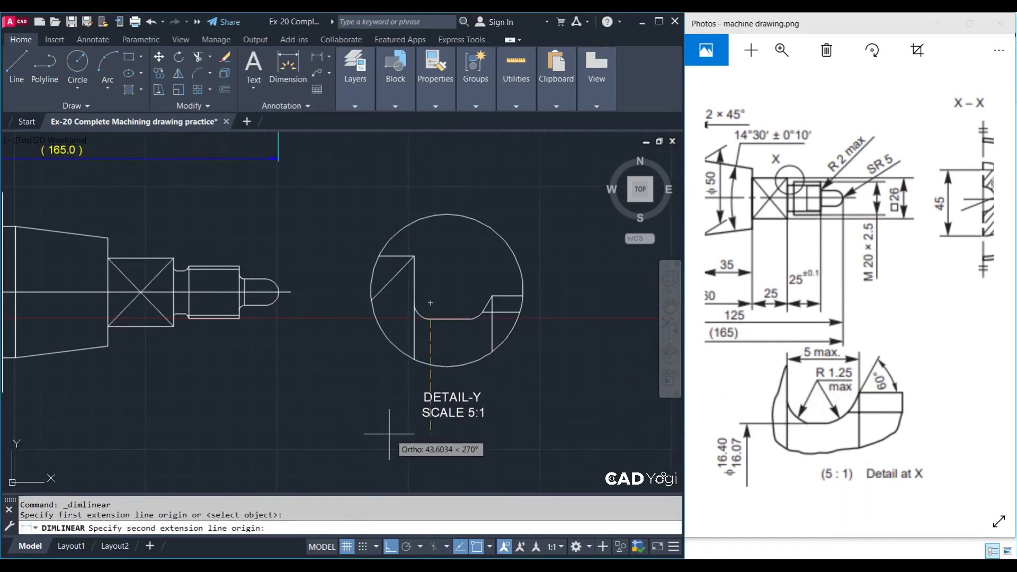
click(389, 433)
click(336, 407)
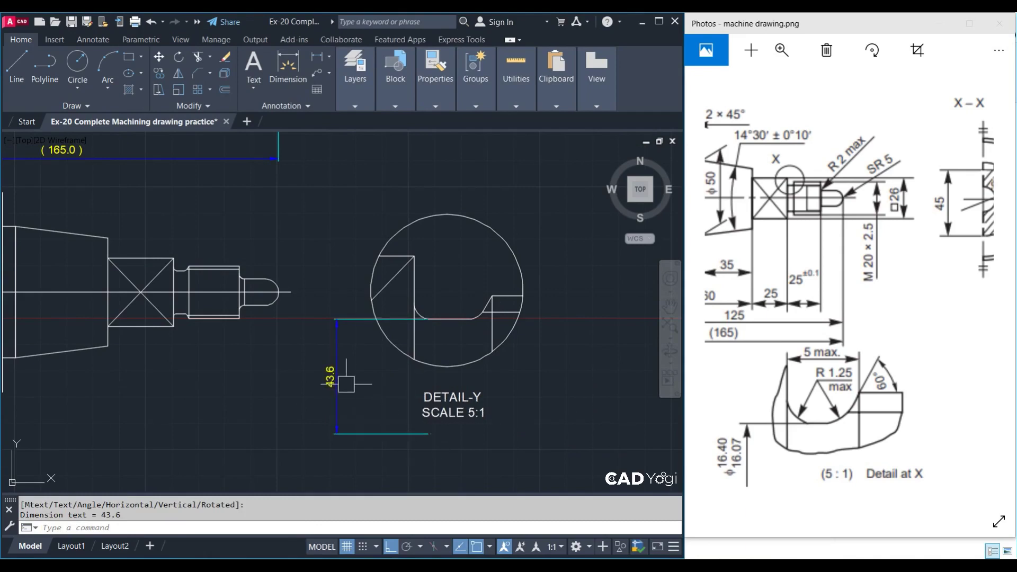
Change the 43.6 dimension text to Ø16.40 over Ø16.07 on two lines
click(335, 385)
double_click(330, 377)
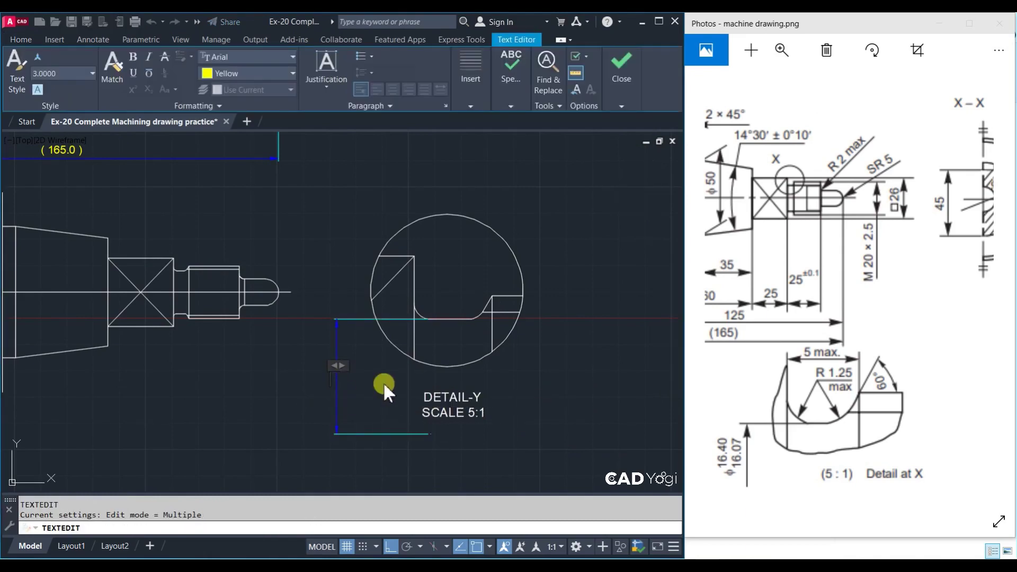
text(%%c)
text(16)
text(.40)
key(Return)
text(%)
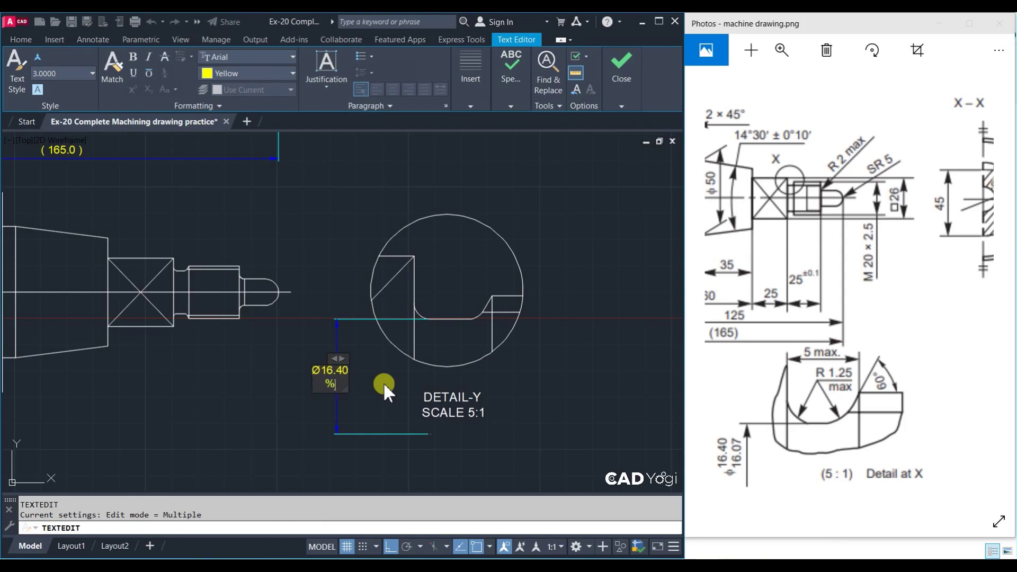
text(%c)
text(16)
text(.07)
click(350, 418)
key(Escape)
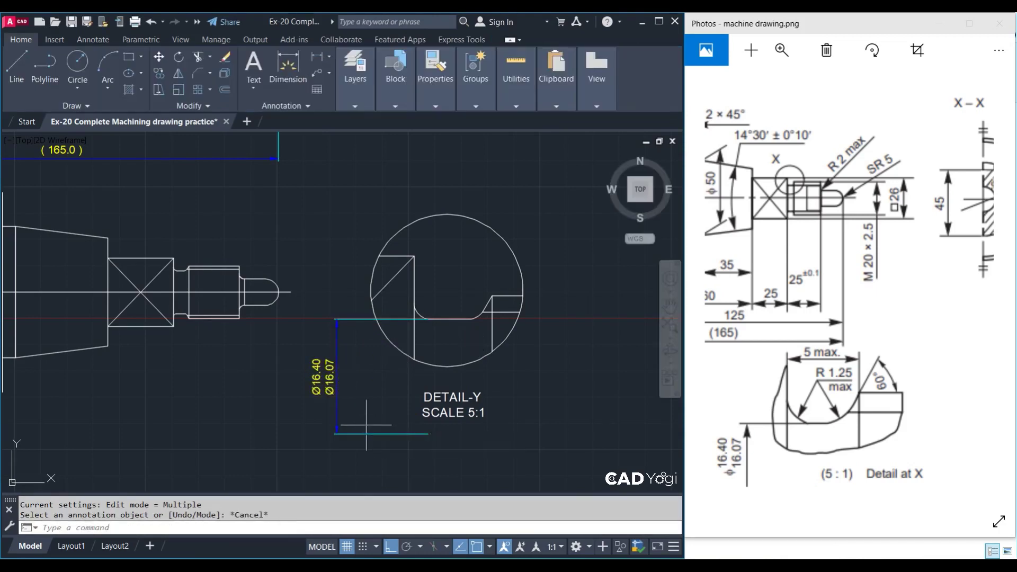
Reselect the Detail-Y dimension without changing it, then bring up the calculator
click(338, 465)
click(337, 434)
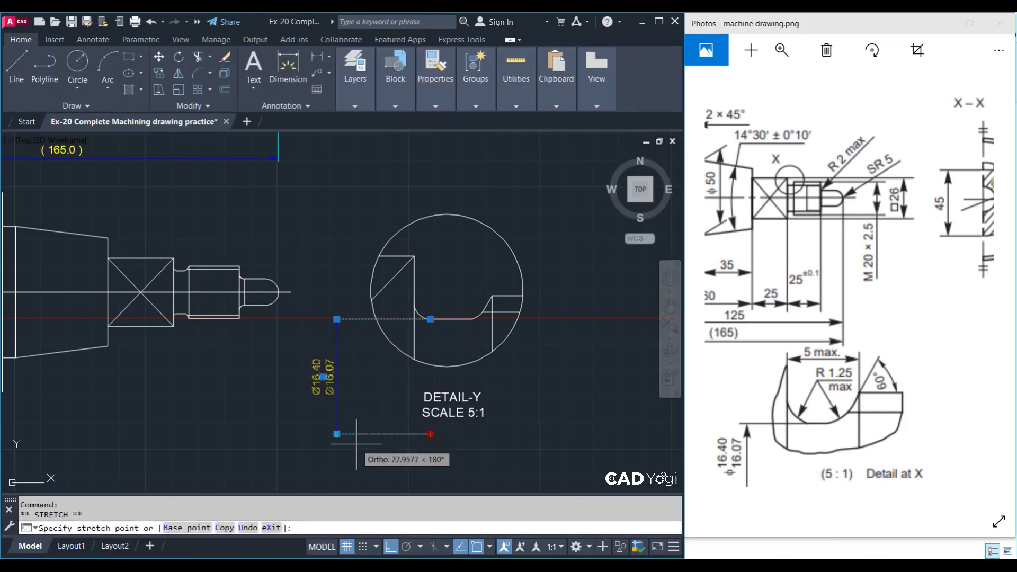
key(Escape)
key(Escape)
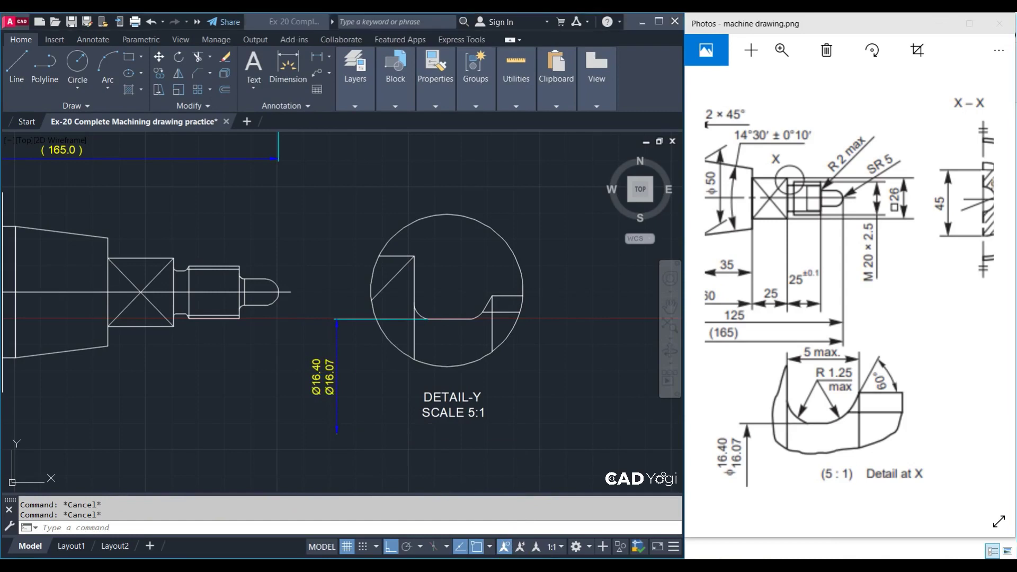
click(384, 404)
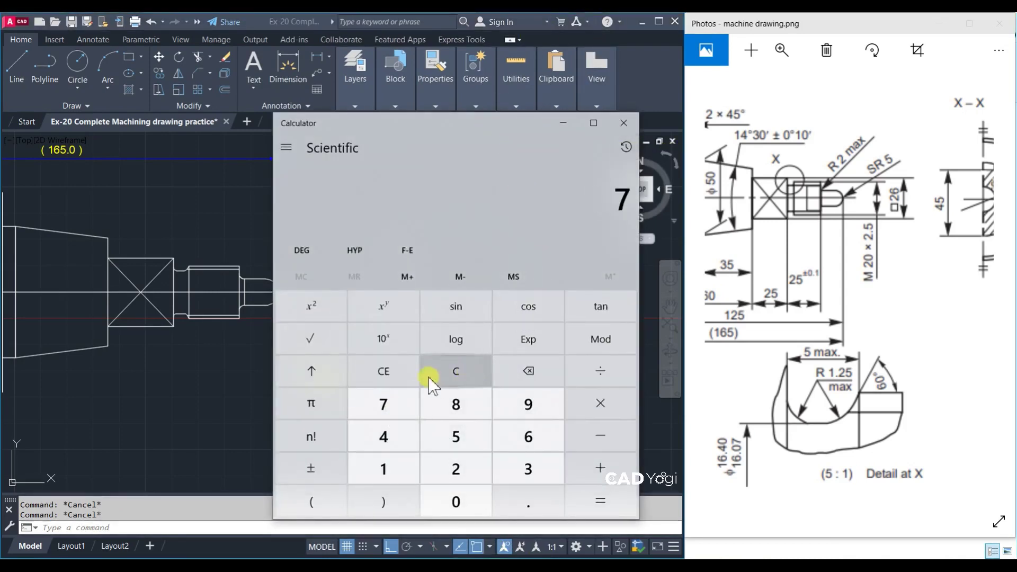
Move Calculator aside, clear mistaken entries, and enter 16.4 minus for the tolerance span
click(455, 372)
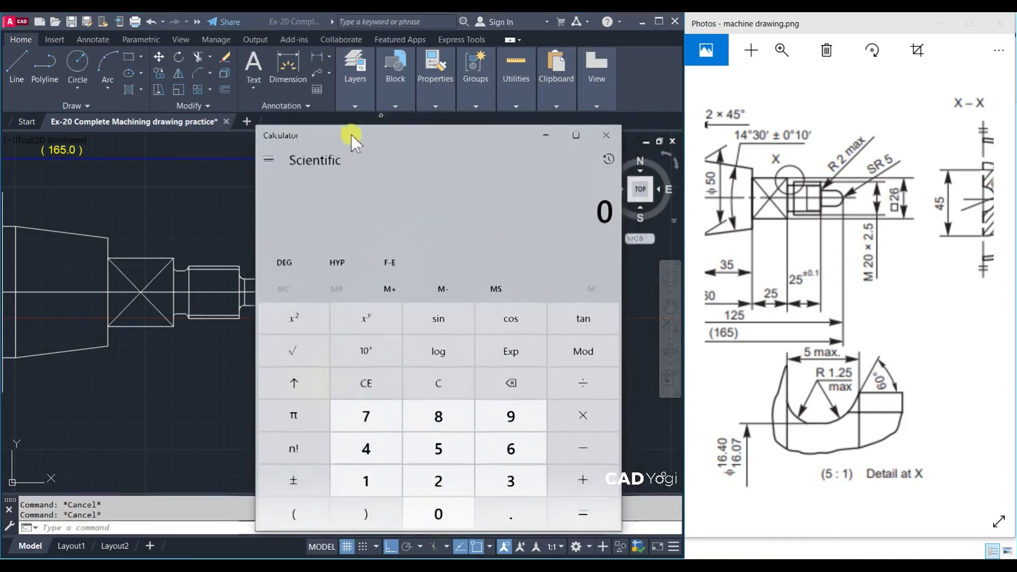
drag(350, 134, 592, 206)
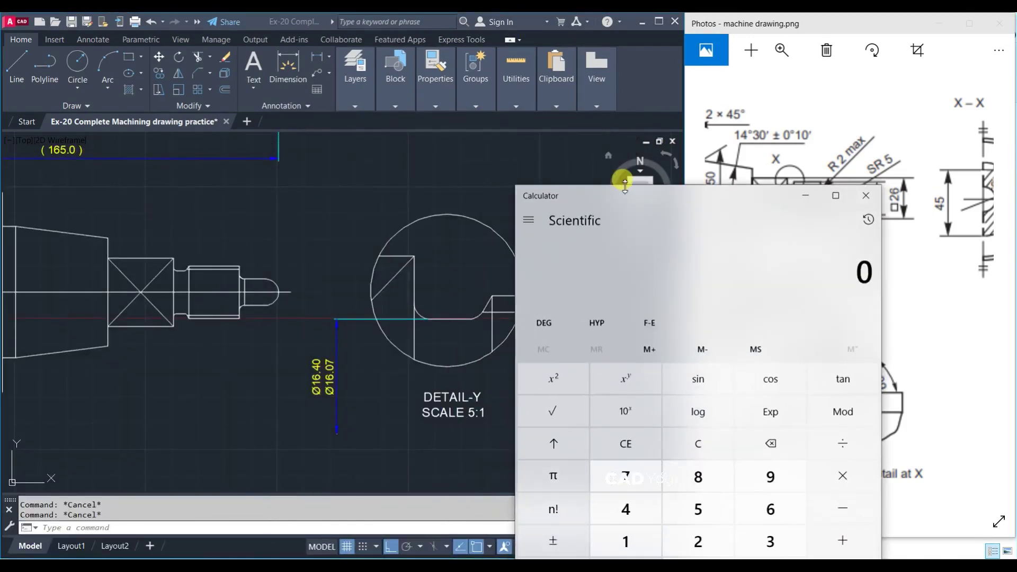
text(14.4)
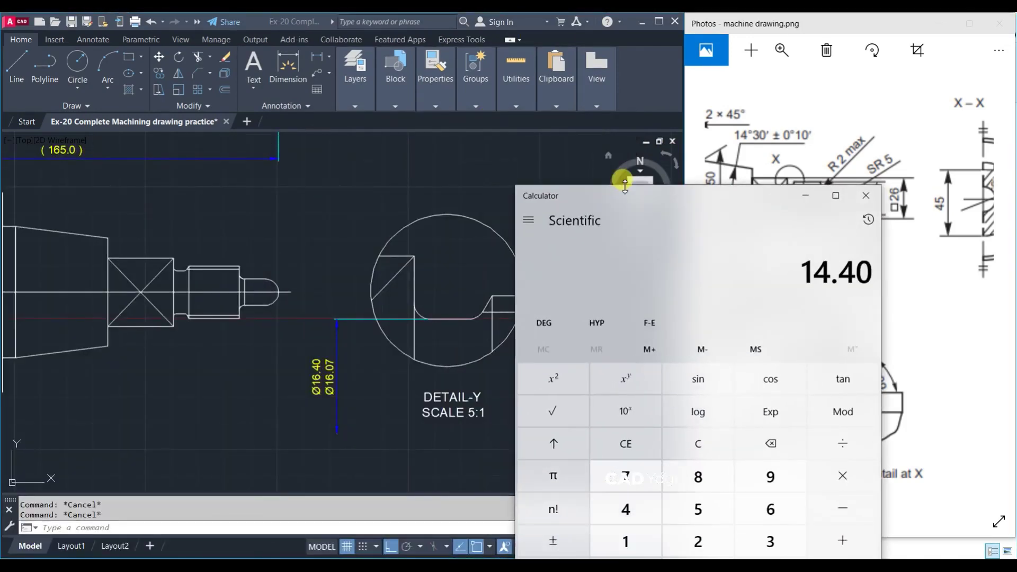
key(Delete)
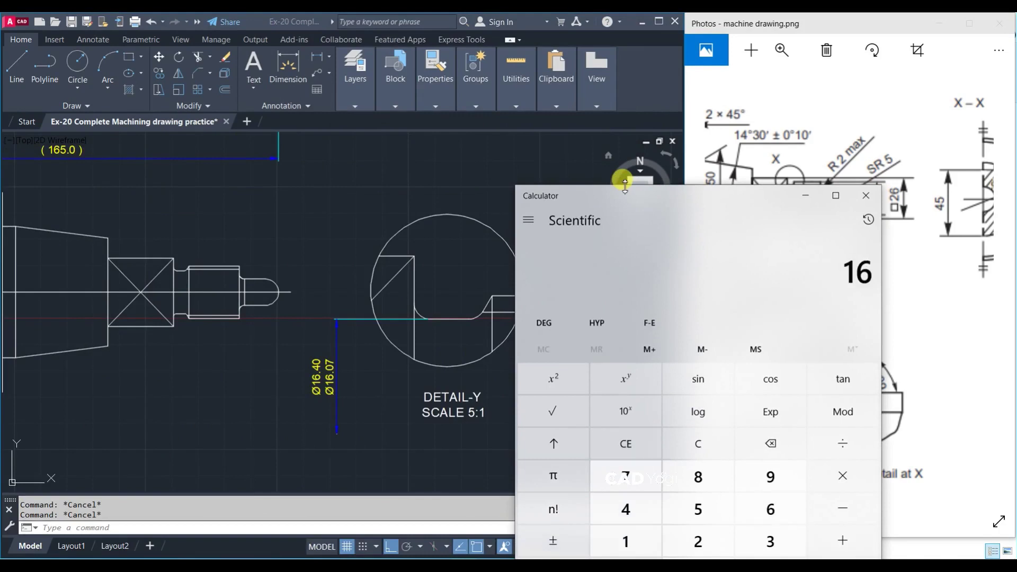
text(14.07)
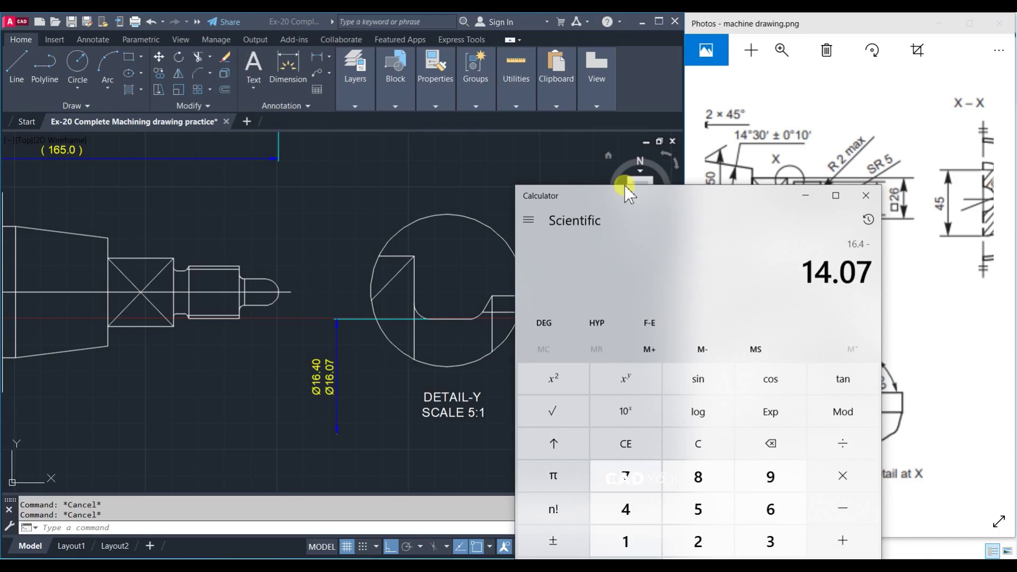
key(BackSpace)
key(BackSpace)
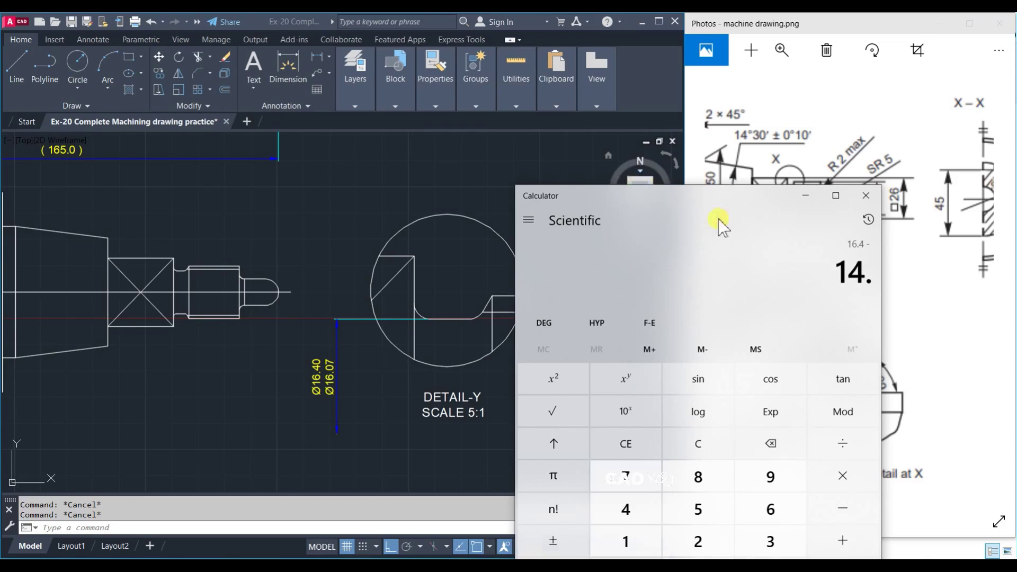
click(630, 425)
click(610, 445)
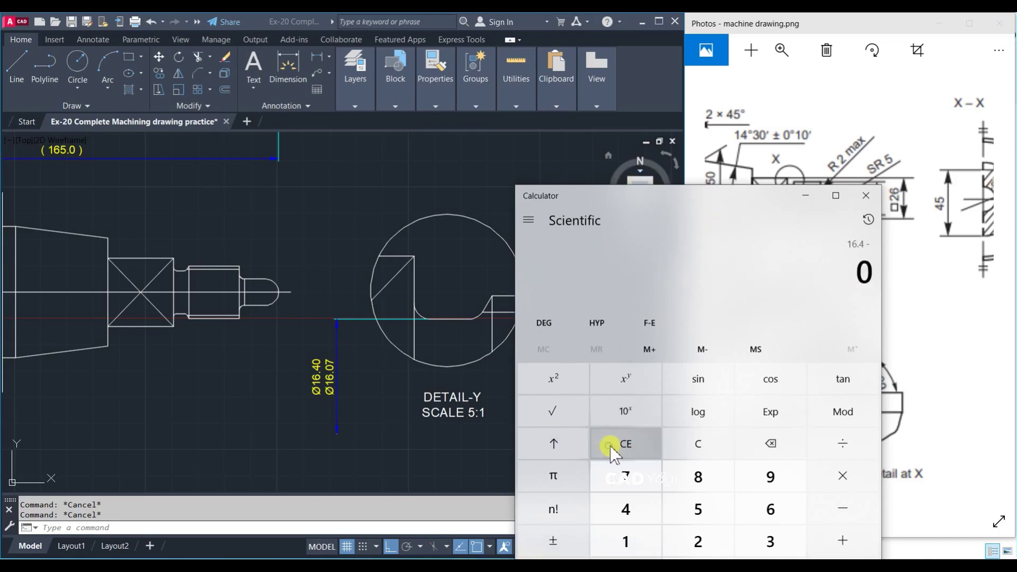
text(16)
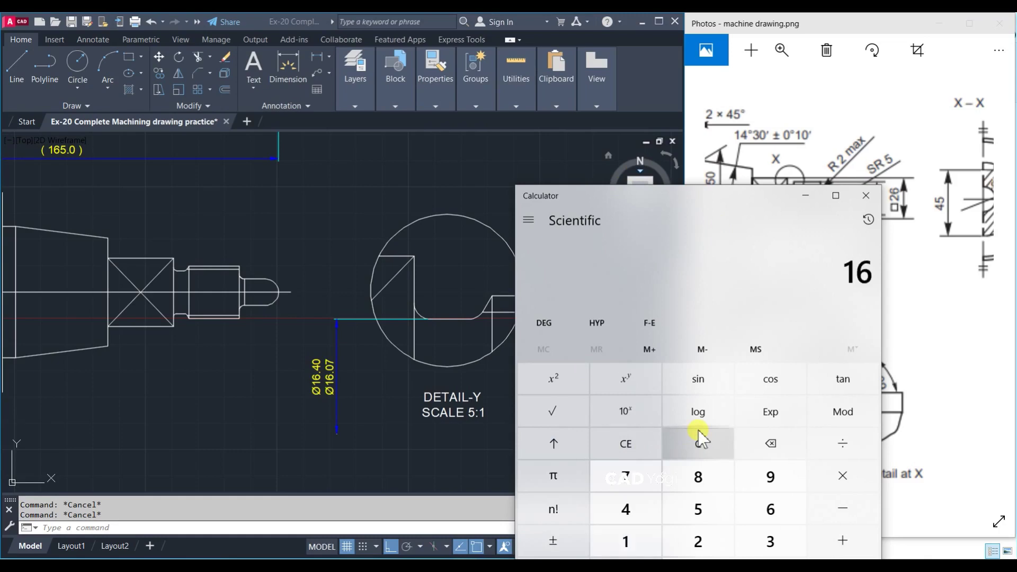
text(.4)
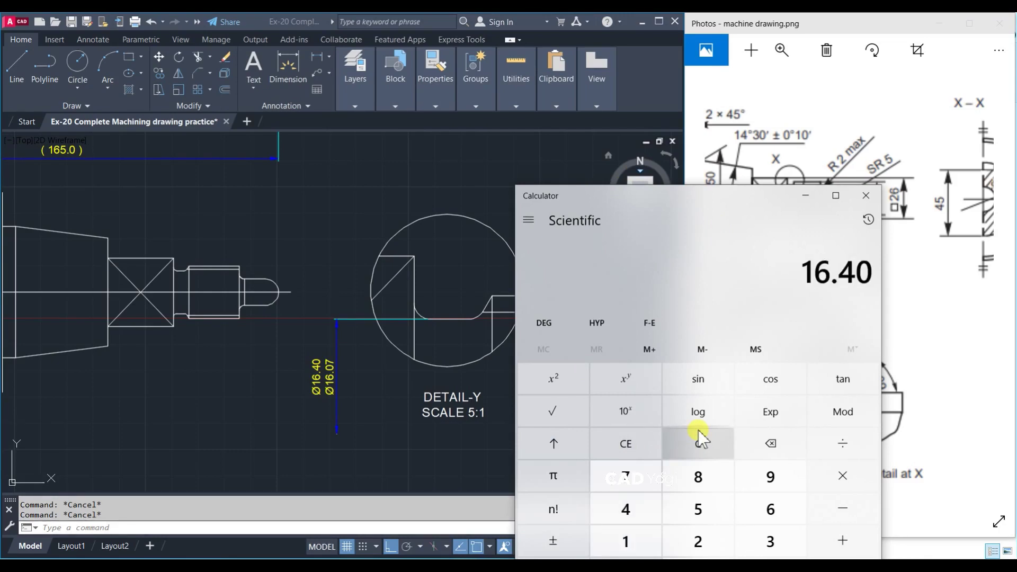
key(minus)
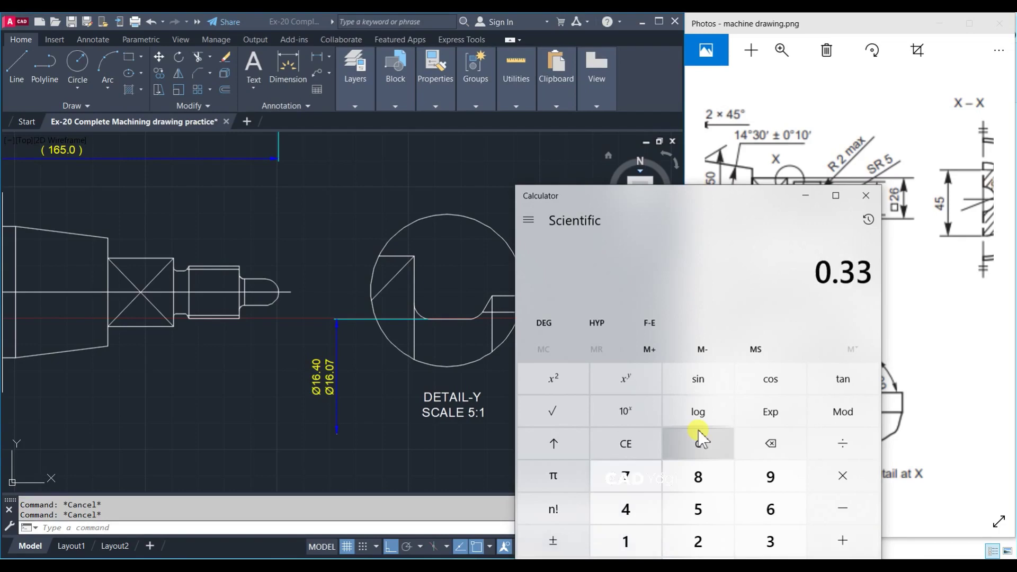
Minimize Calculator and add a horizontal 29.6 dimension above the Detail-Y circle
click(811, 197)
middle_drag(338, 429, 339, 432)
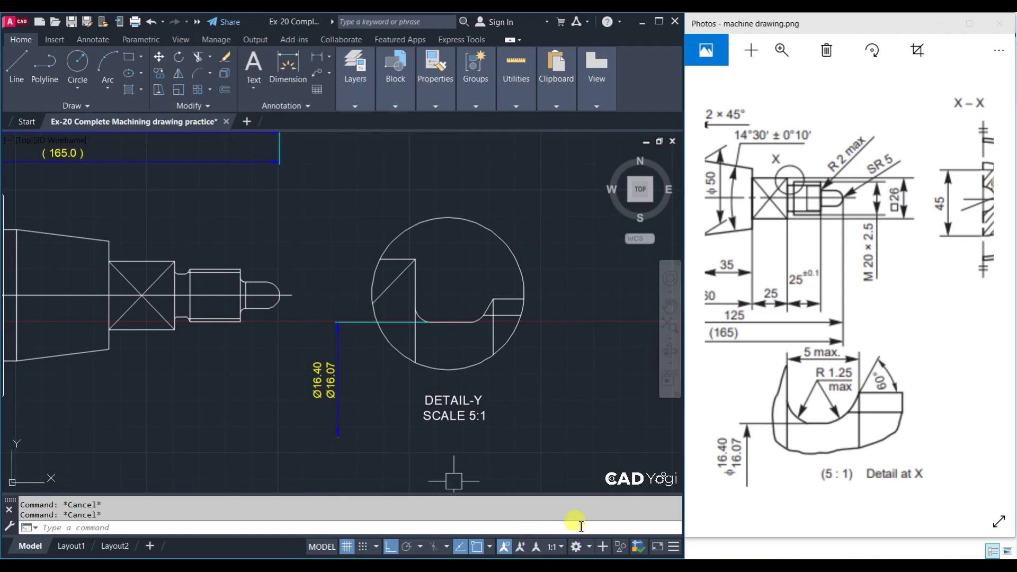
click(312, 72)
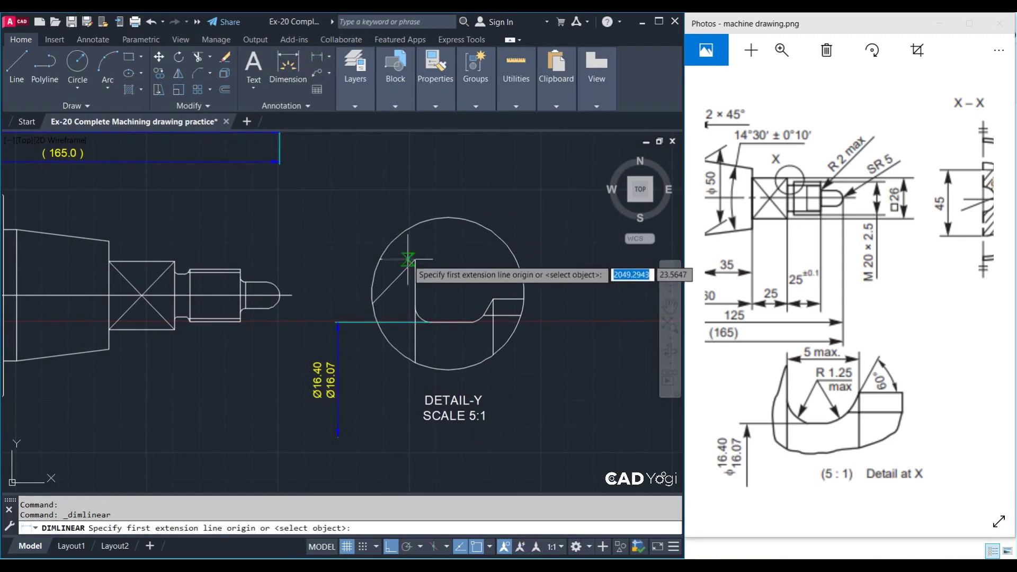
click(462, 257)
key(Escape)
key(Return)
click(420, 257)
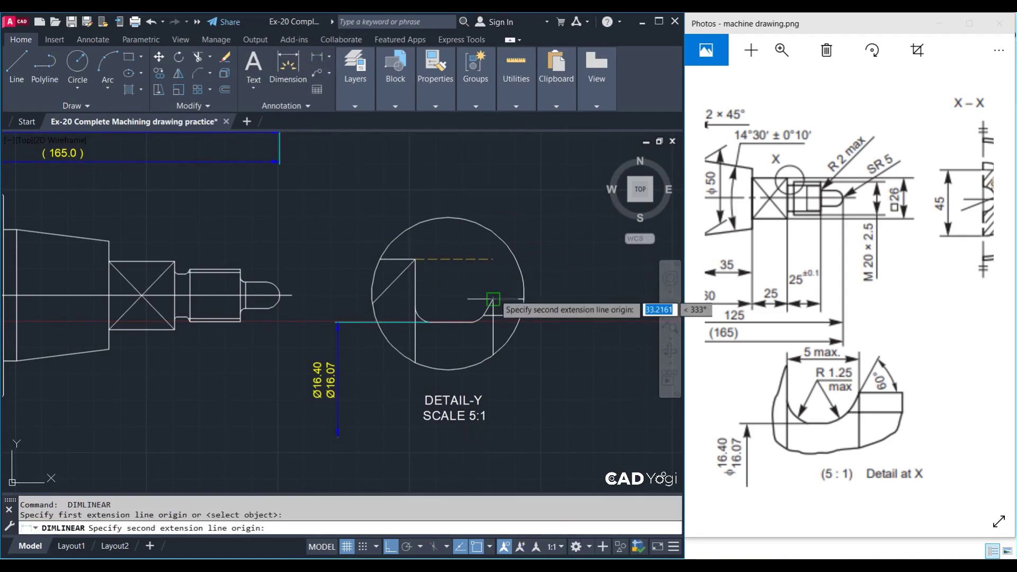
click(493, 300)
key(Escape)
key(Return)
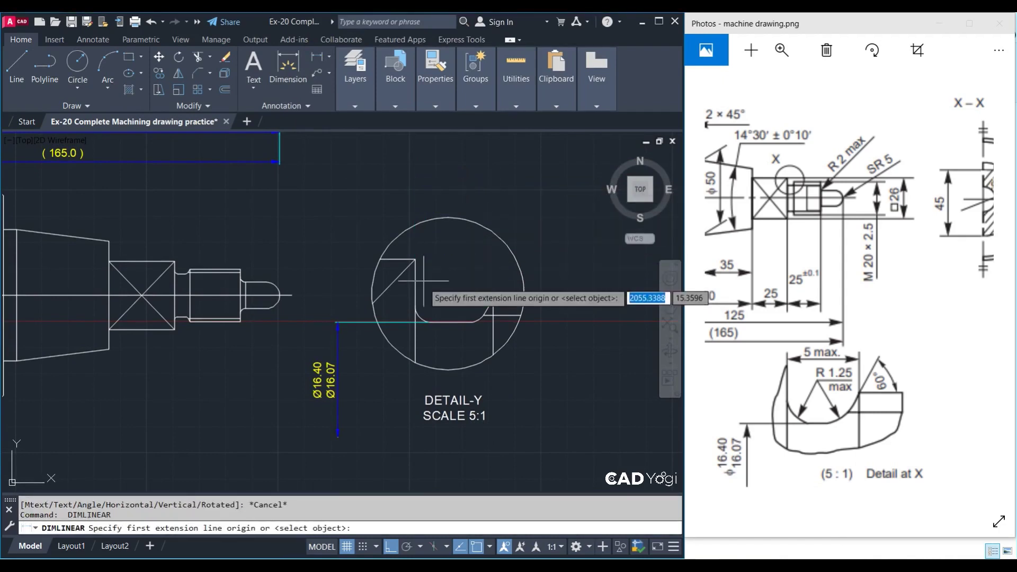
click(416, 286)
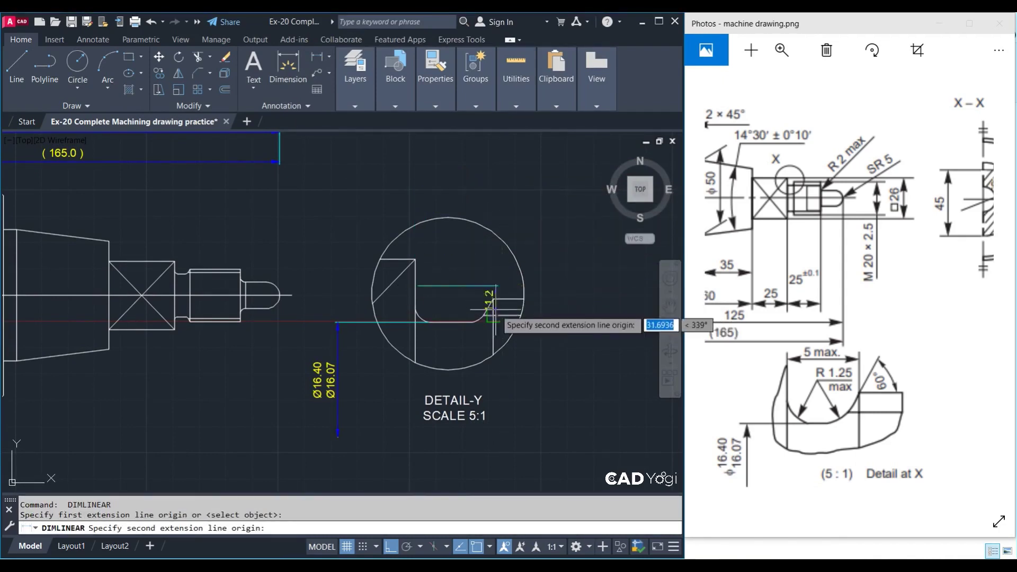
click(492, 301)
click(470, 193)
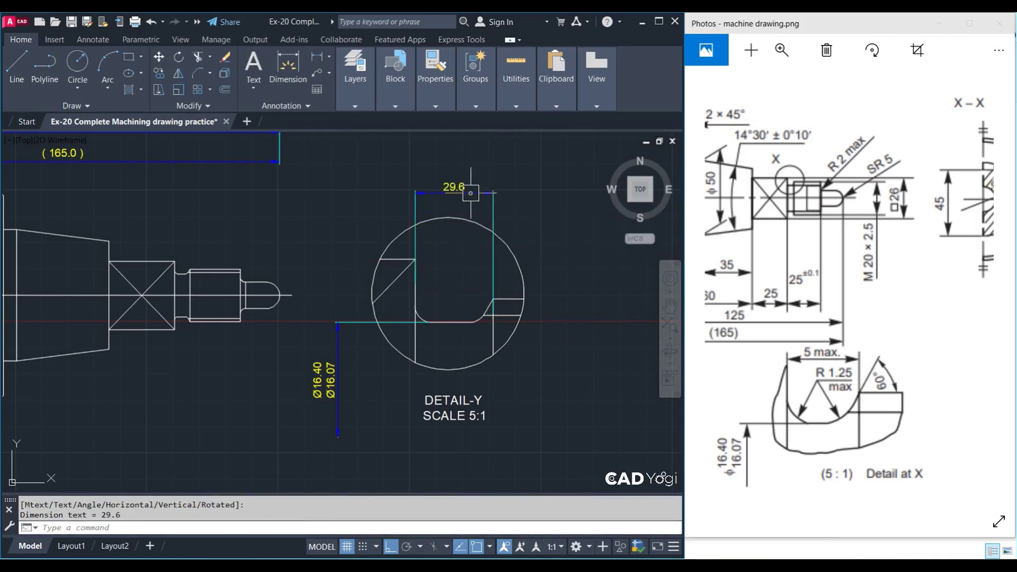
Start a 5.9 step dimension on the main shaft view, then cancel it
middle_drag(260, 203, 521, 340)
scroll(446, 402, up, 2)
key(Return)
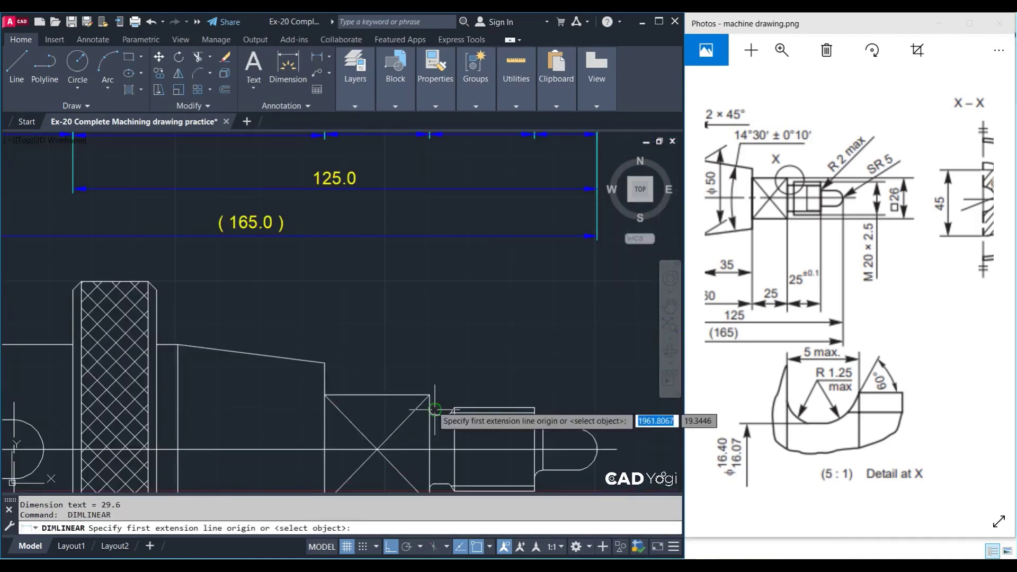
click(430, 407)
click(454, 424)
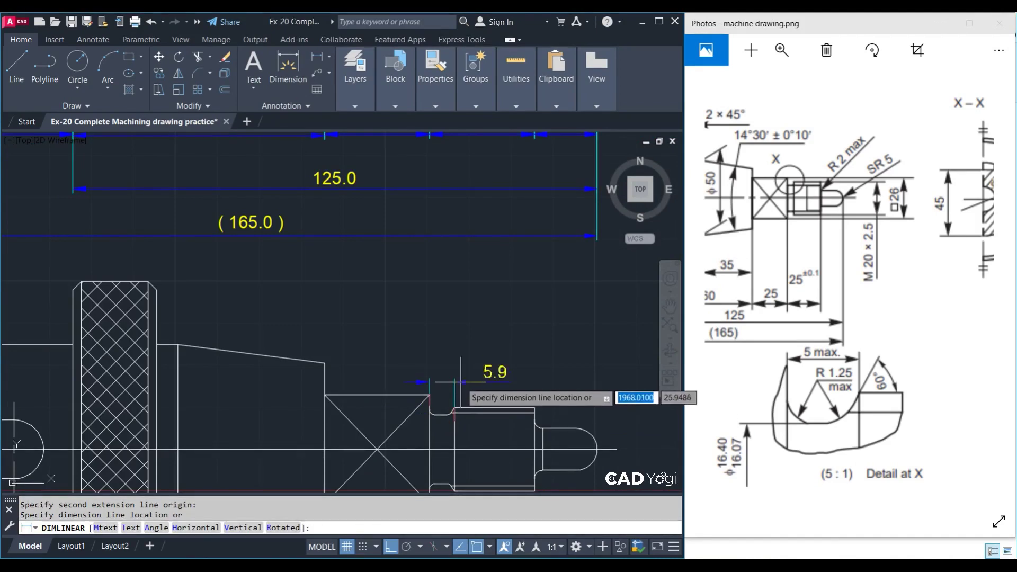
middle_drag(461, 381, 430, 348)
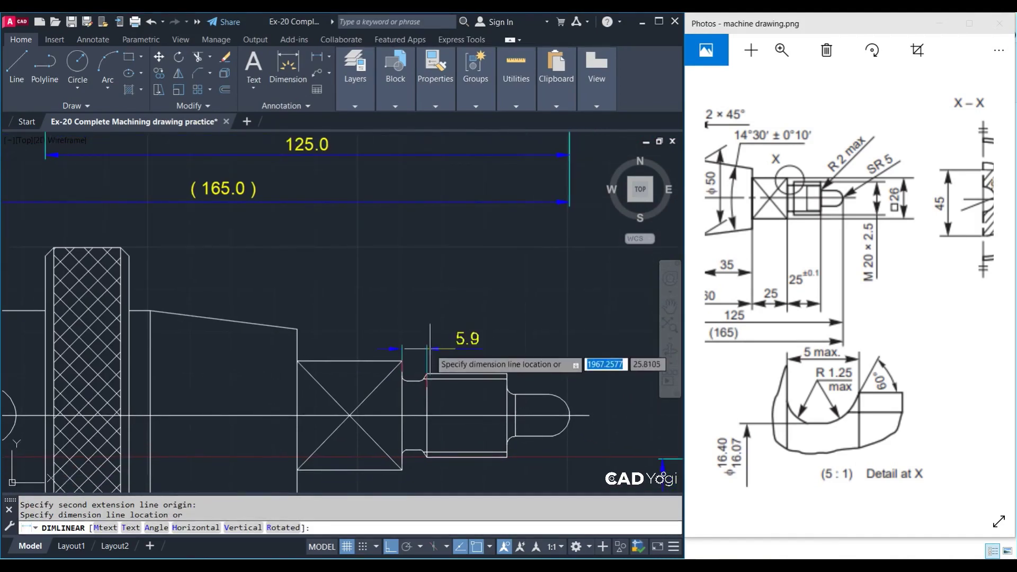
key(Escape)
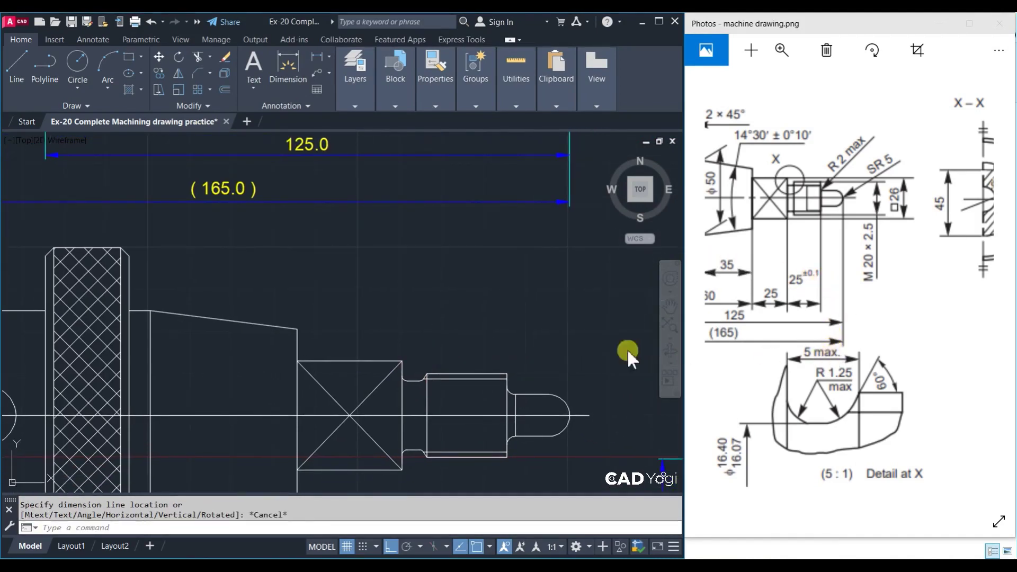
Pan and zoom in toward the shaft's right end and Detail-Y
scroll(468, 328, down, 3)
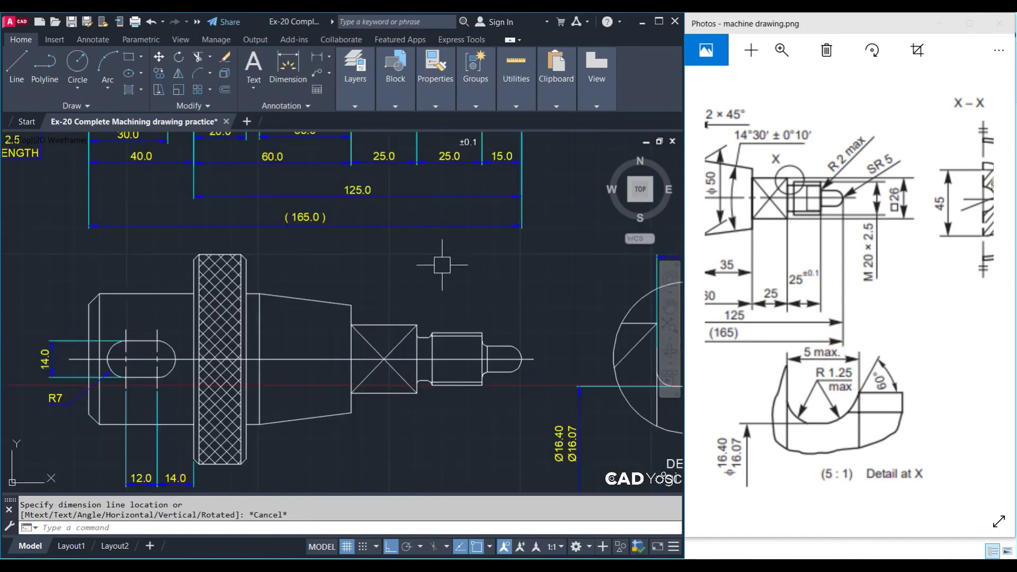
middle_drag(439, 159, 406, 271)
scroll(406, 216, up, 2)
scroll(407, 216, up, 3)
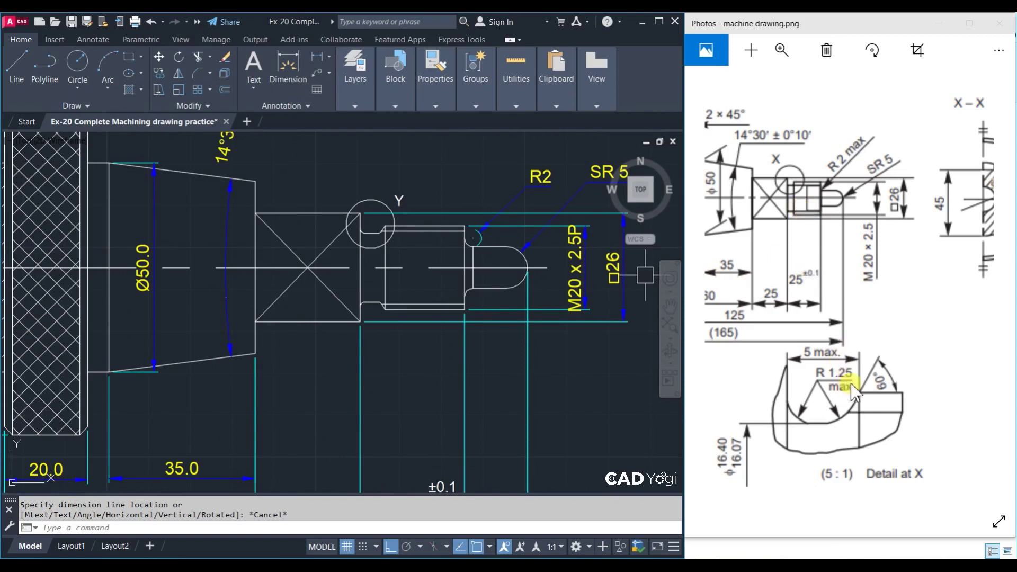
scroll(371, 222, up, 1)
scroll(381, 280, up, 1)
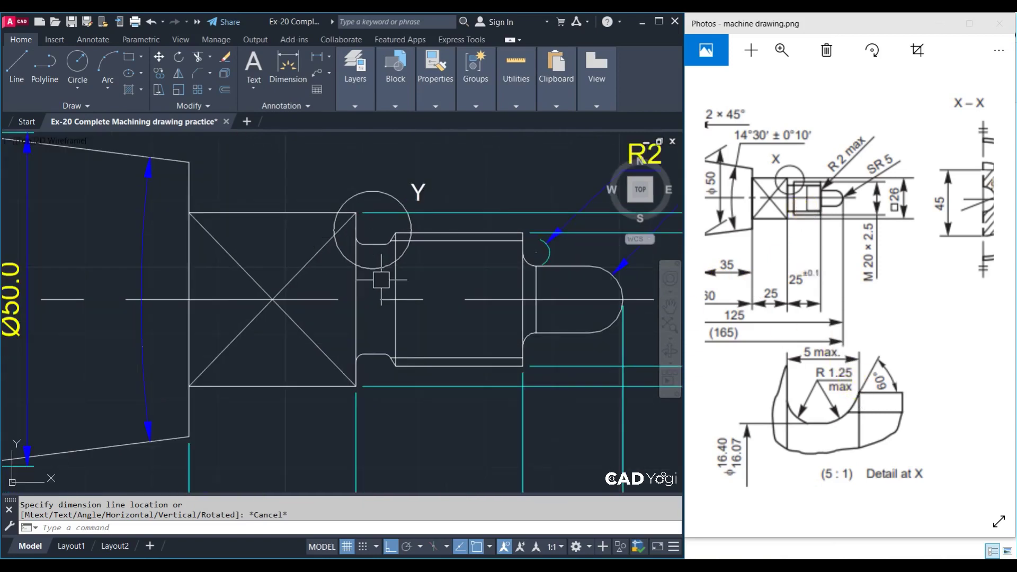
Begin offsetting the undercut line by 5, then cancel it
key(Return)
text(5)
key(Return)
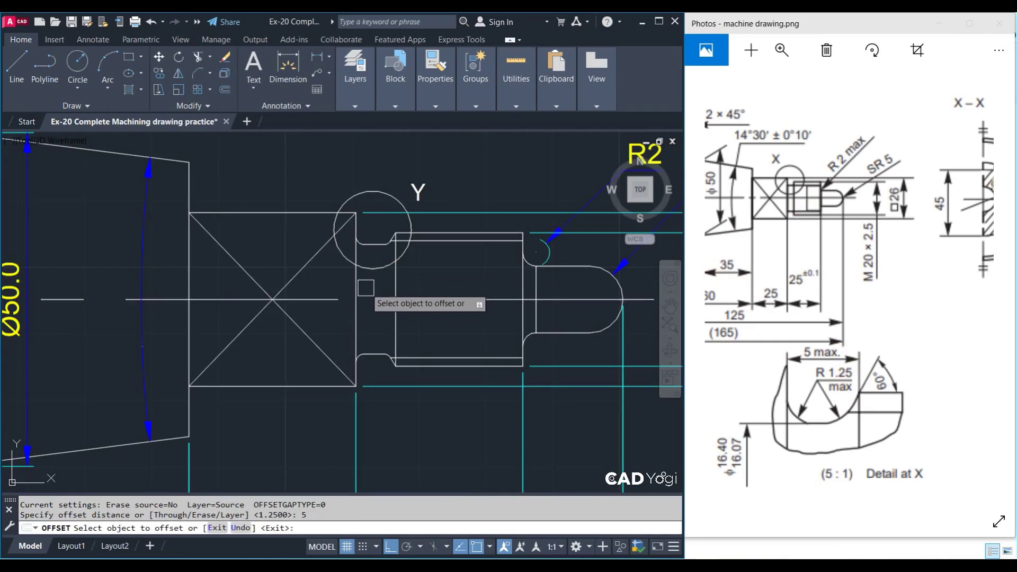
click(356, 286)
key(Escape)
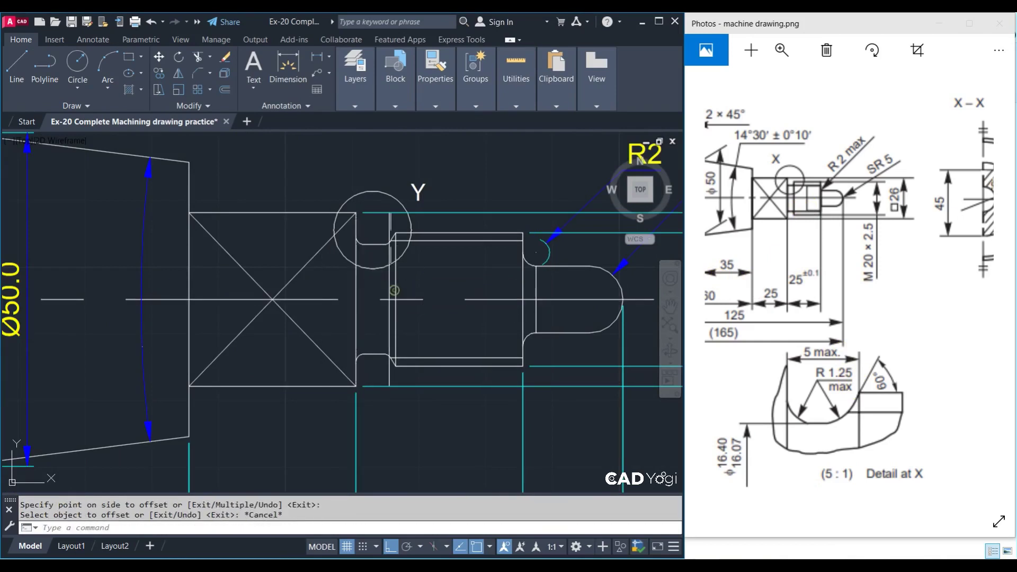
Select the undercut lines and start moving them, then cancel
scroll(387, 226, up, 2)
click(325, 229)
click(444, 286)
text(m)
key(Return)
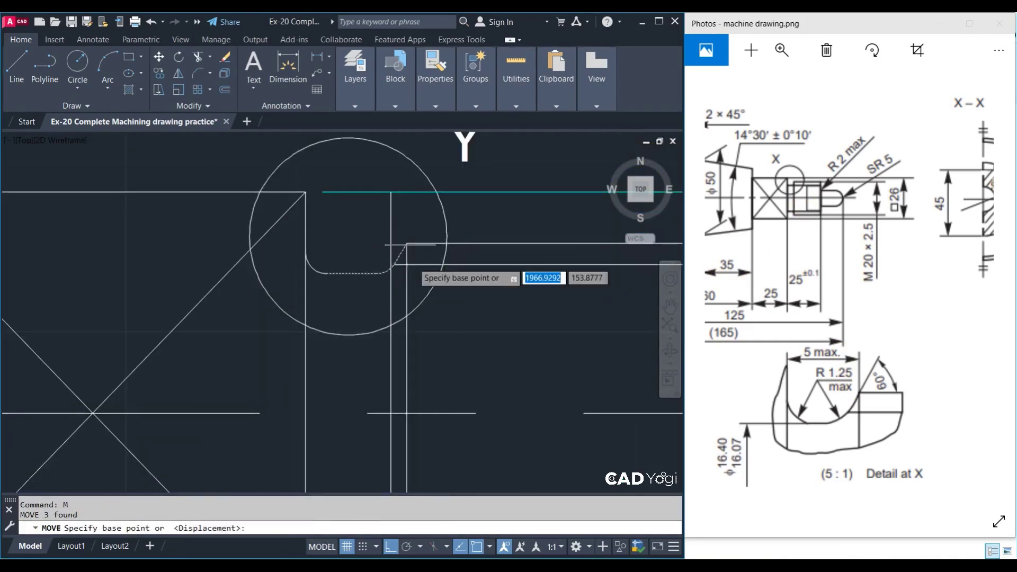
scroll(403, 241, up, 2)
click(401, 240)
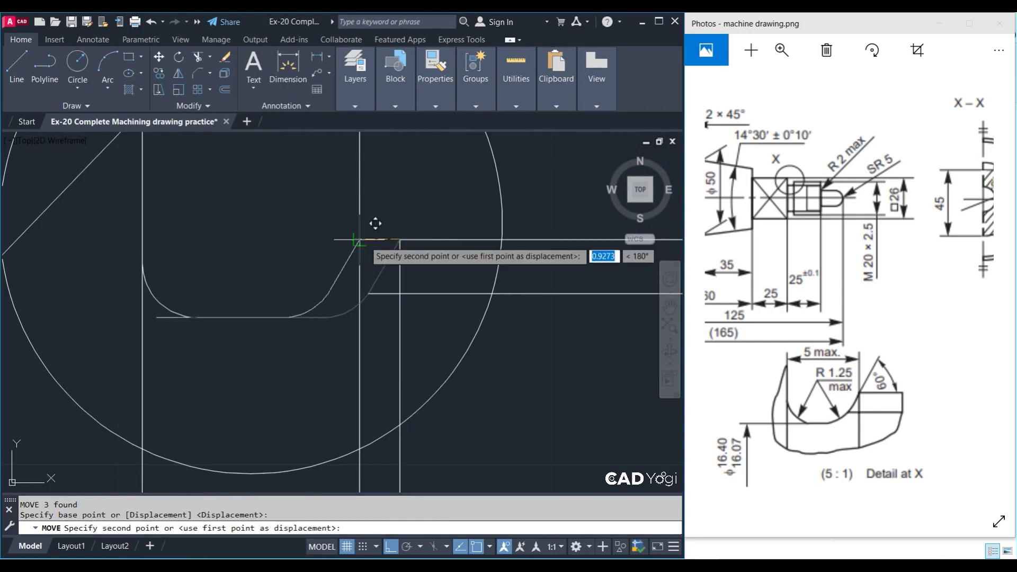
key(Escape)
Move the fillet and chamfer left onto the vertical line
click(301, 221)
click(469, 350)
text(m)
key(Return)
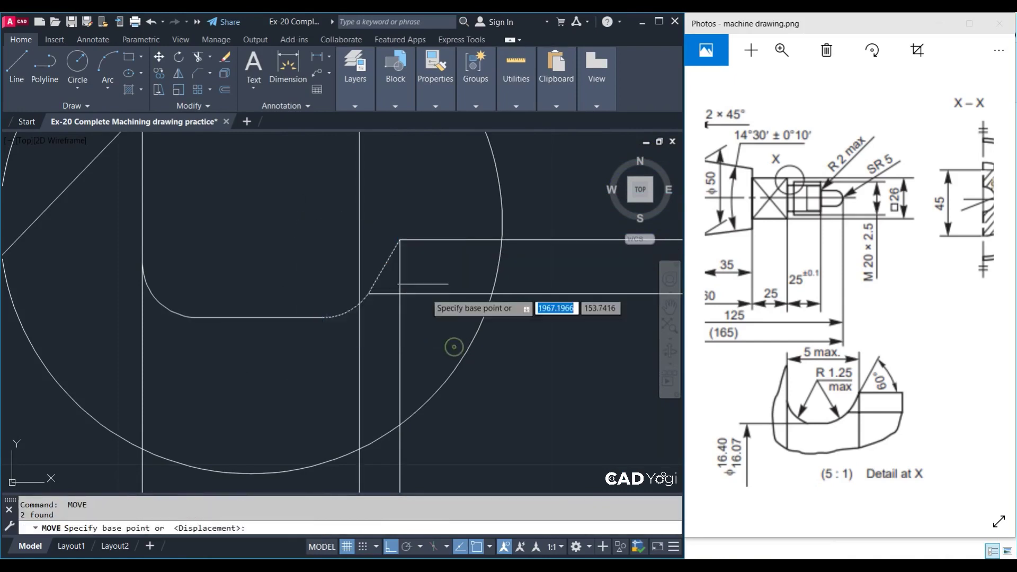
click(401, 245)
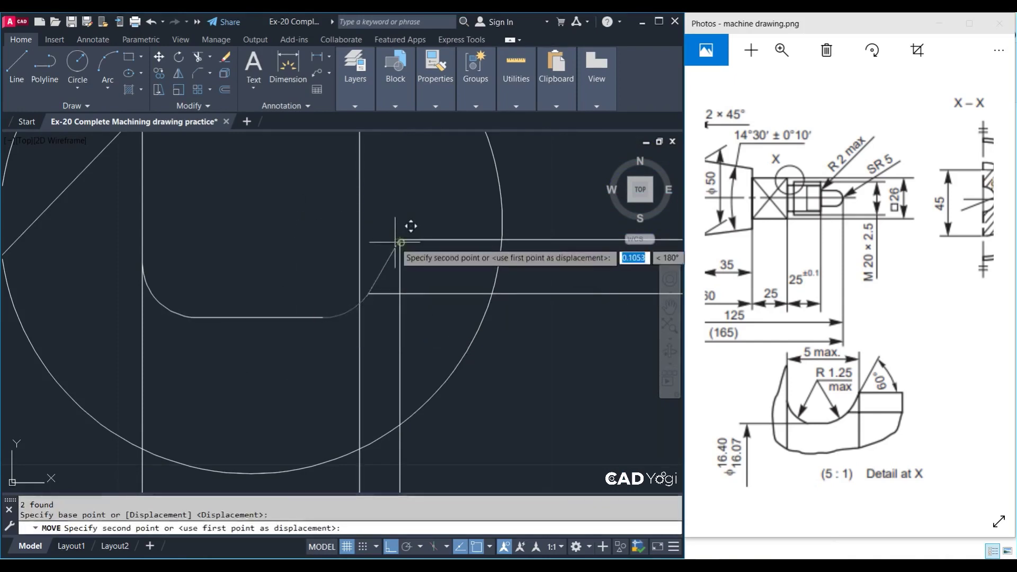
click(359, 241)
key(Escape)
Trim the short stub beside the fillet and erase the leftover vertical line
text(tr)
key(Return)
key(Return)
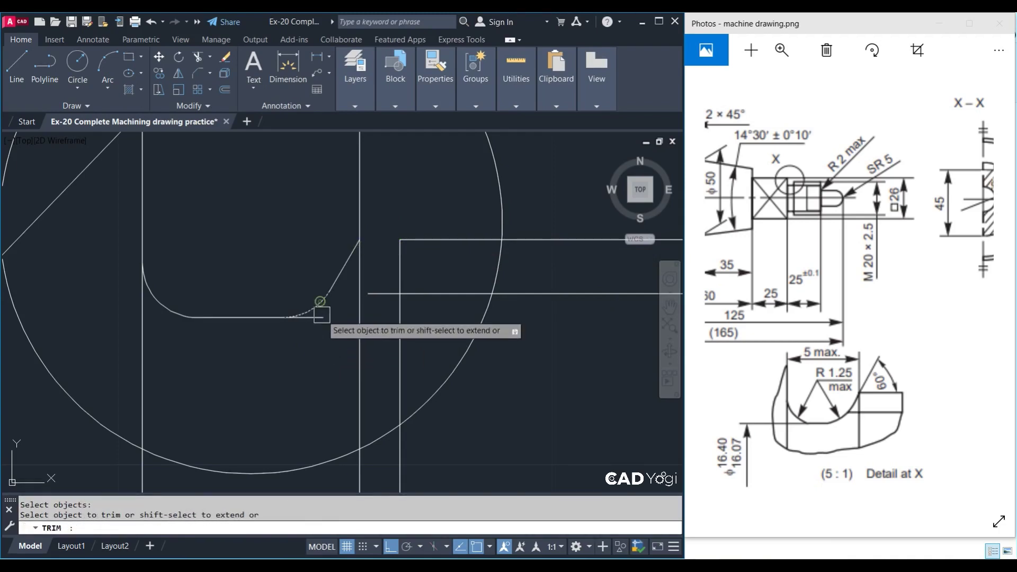
click(318, 317)
key(Escape)
click(369, 334)
click(342, 287)
text(e)
Extend the two horizontal lines to meet the chamfer
key(Return)
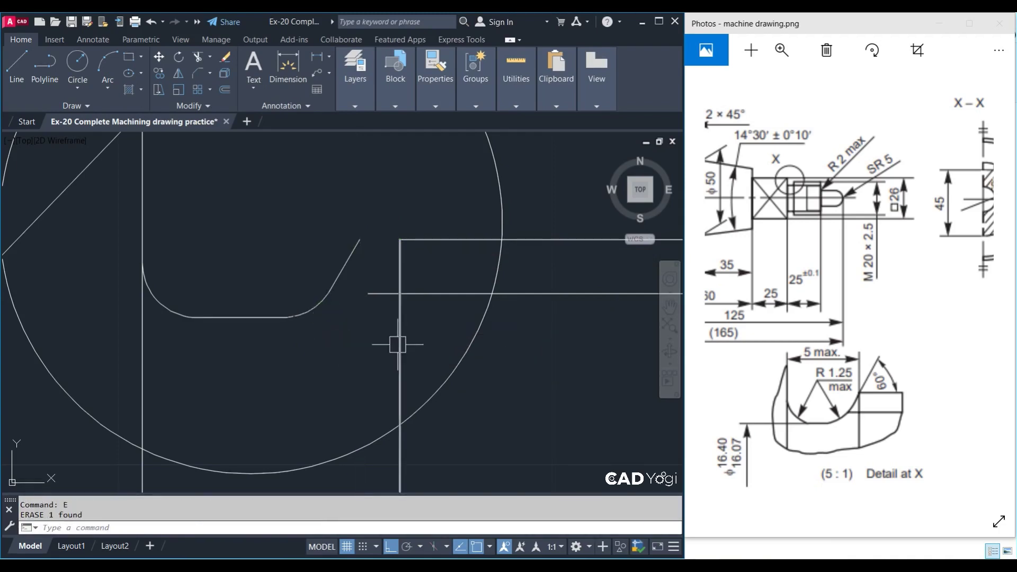
text(ex)
key(Return)
click(466, 221)
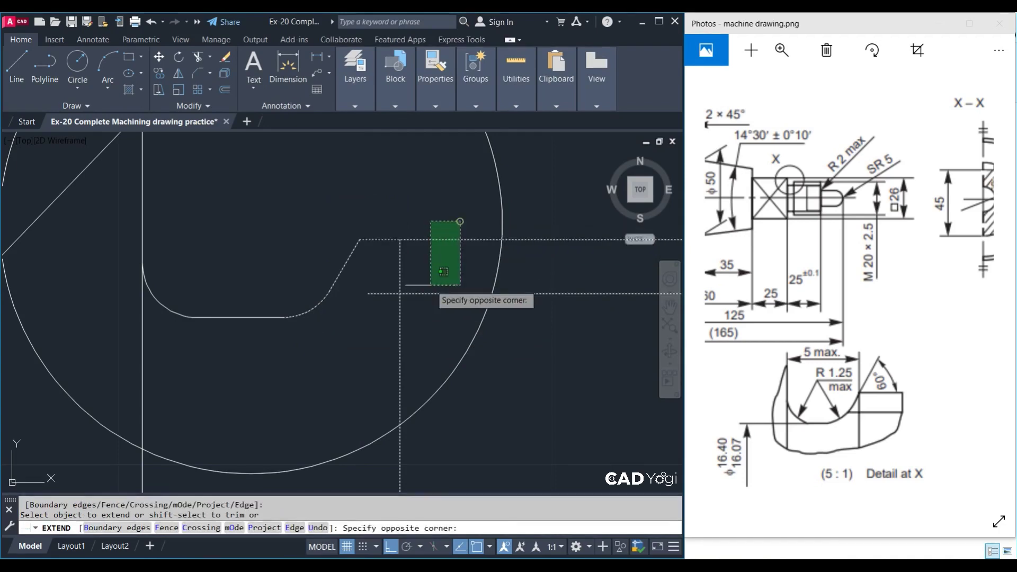
click(412, 306)
key(Escape)
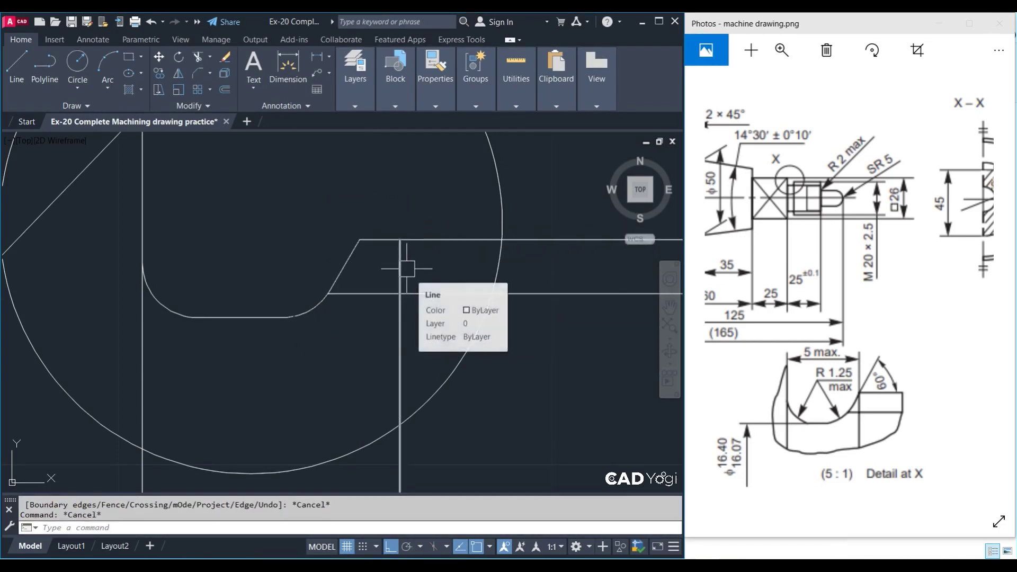
Move the vertical line right of the undercut left to the chamfer corner
click(400, 273)
text(m)
key(Return)
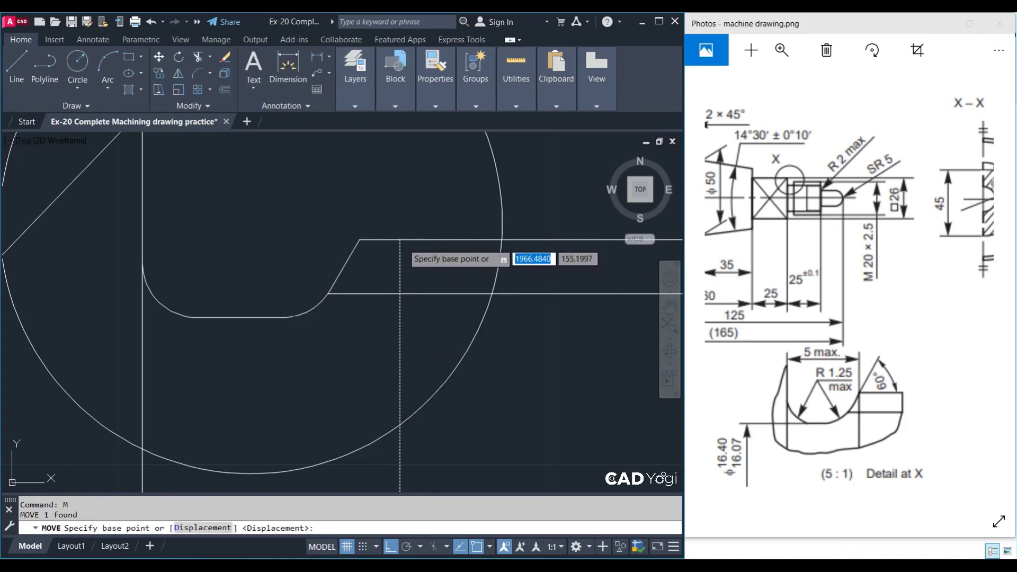
click(400, 239)
click(359, 238)
key(Escape)
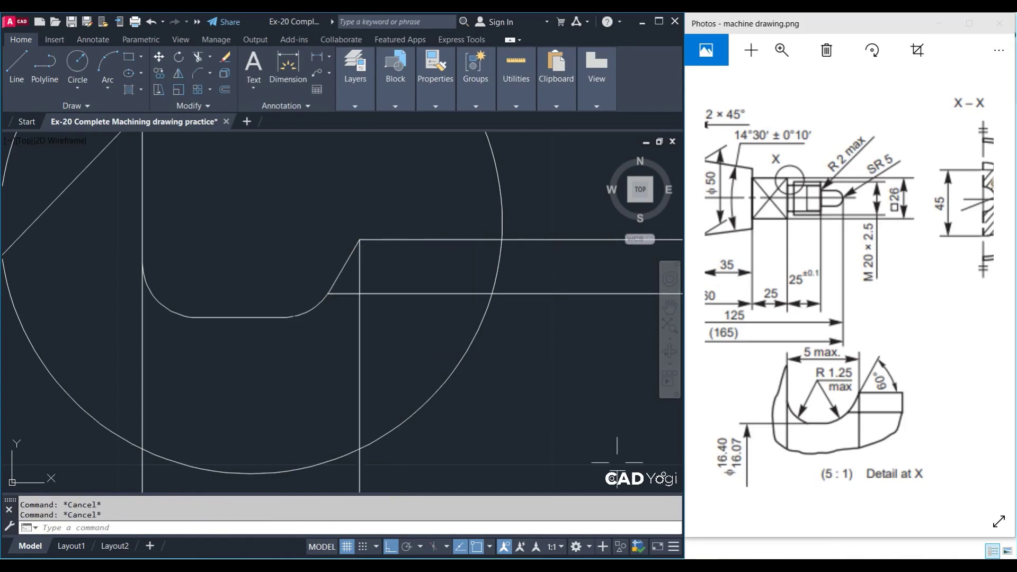
scroll(480, 430, down, 2)
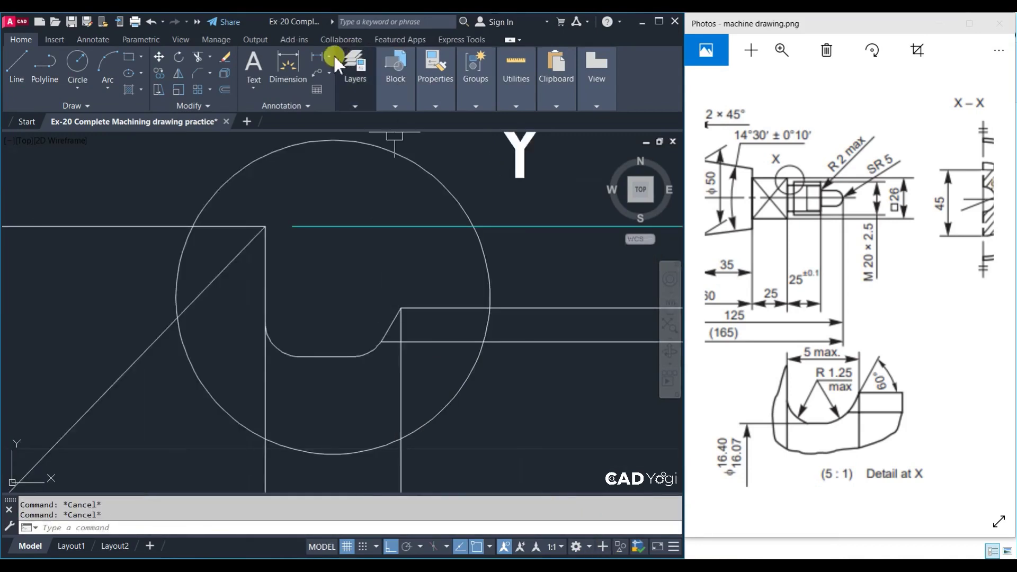
Start a linear dimension from the chamfer corner, then cancel it
click(317, 56)
click(402, 310)
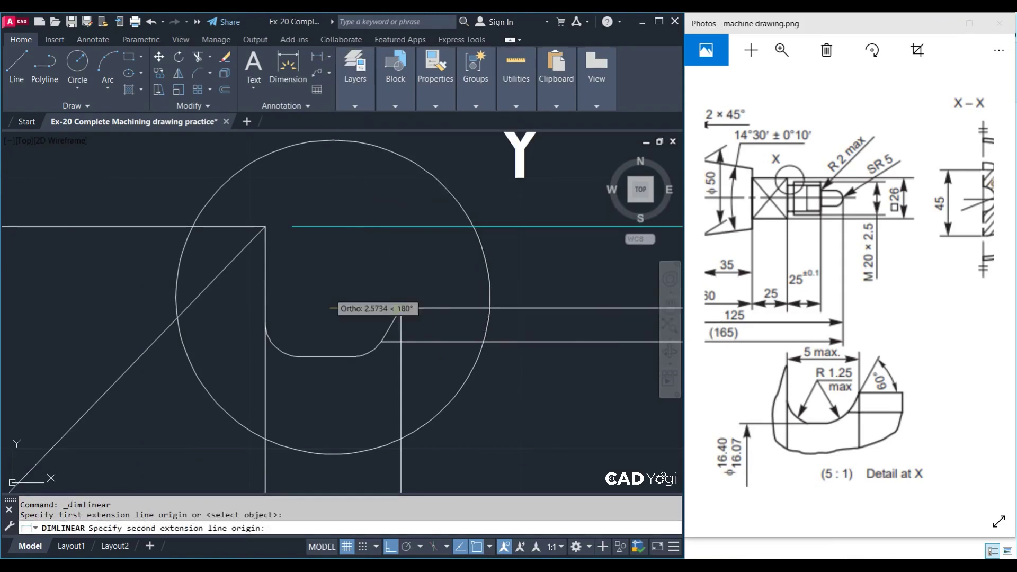
click(266, 305)
scroll(266, 305, down, 4)
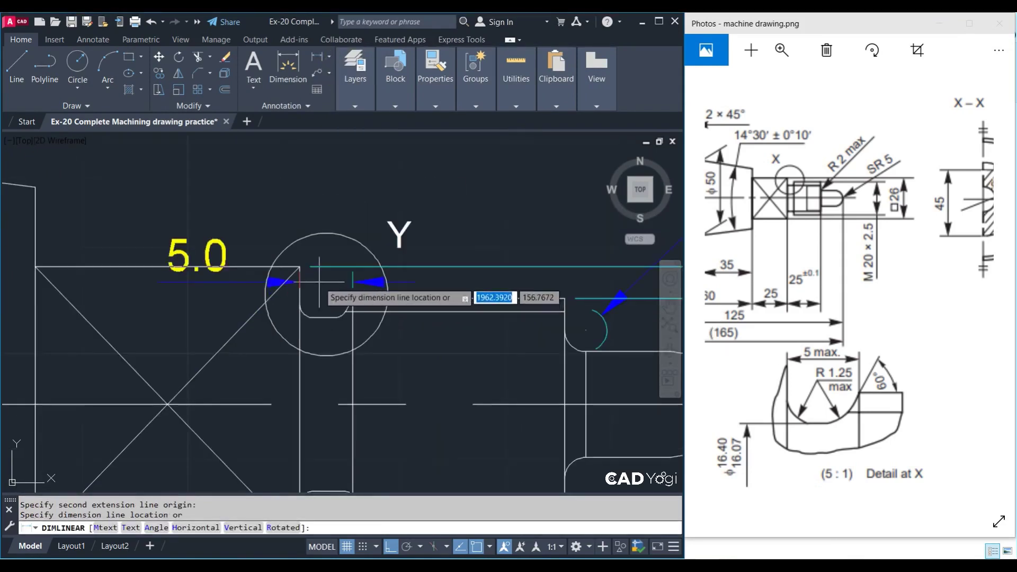
key(Escape)
Erase the old lower fillet notch on the shaft
middle_drag(358, 323, 410, 239)
click(326, 387)
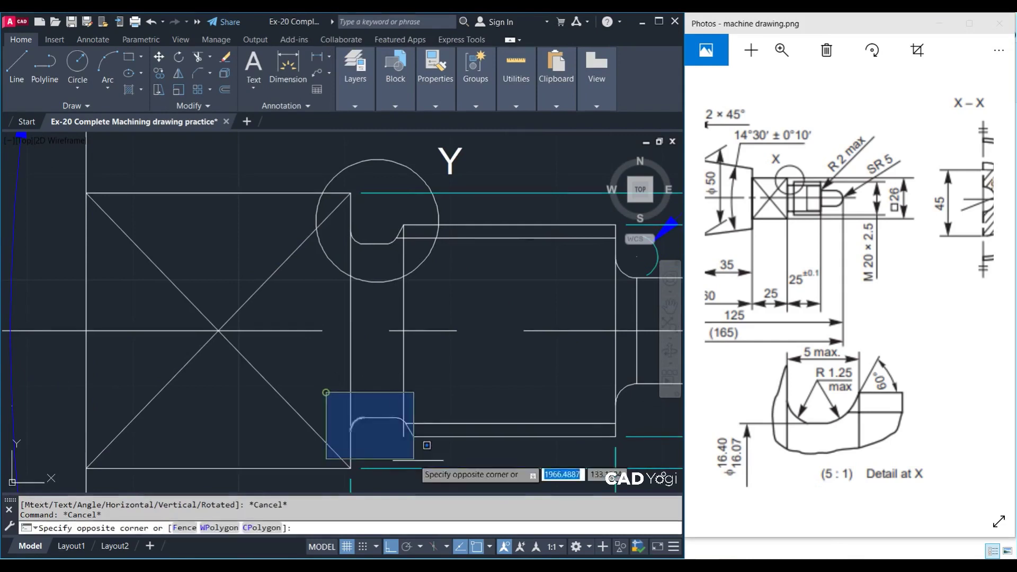
click(419, 456)
text(E)
key(Return)
Mirror the upper notch onto the lower side of the shaft, keeping the original
scroll(366, 221, up, 2)
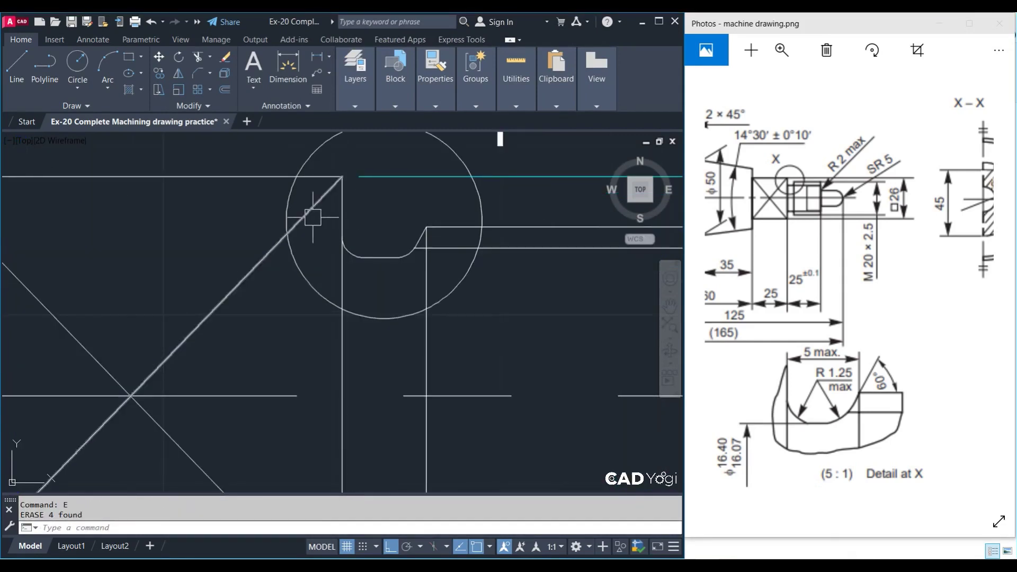
click(313, 218)
click(273, 142)
click(431, 275)
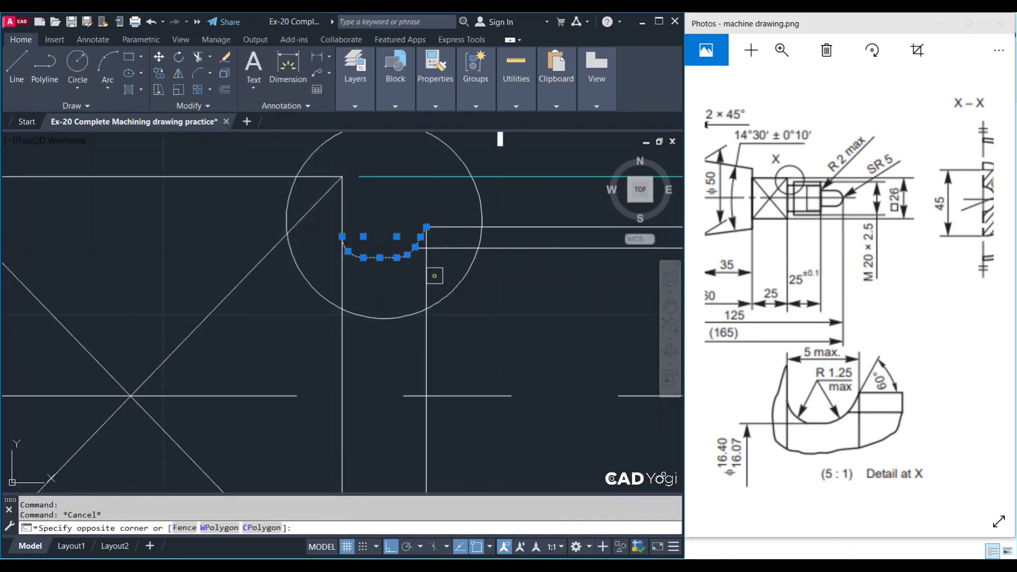
click(432, 255)
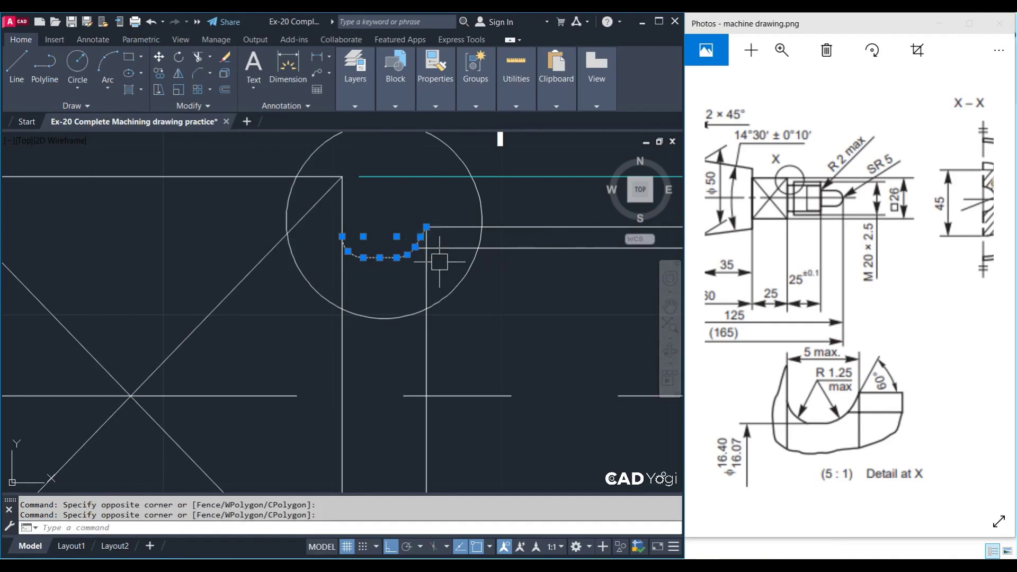
text(mi)
key(Return)
middle_drag(498, 307, 511, 87)
click(488, 176)
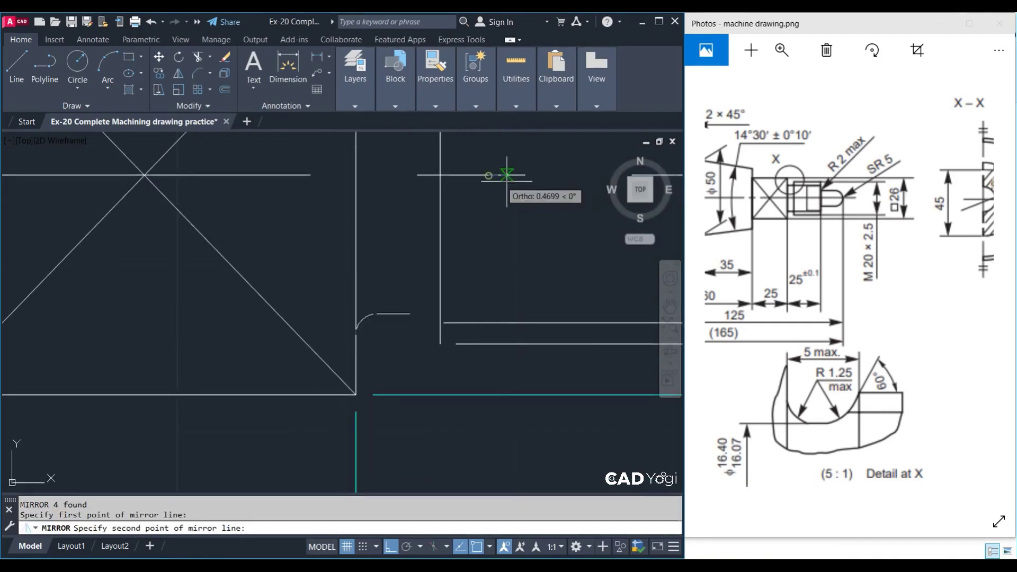
key(Return)
Extend the mirrored notch lines to the shaft boundary
text(ex)
key(Return)
click(483, 281)
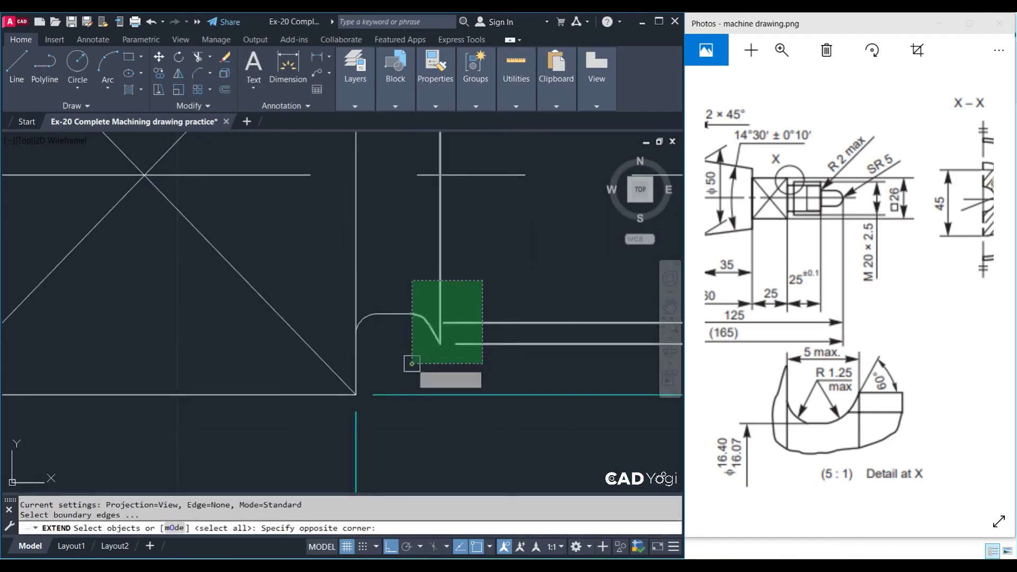
click(412, 363)
key(Return)
click(527, 302)
click(483, 377)
key(Escape)
scroll(446, 334, down, 5)
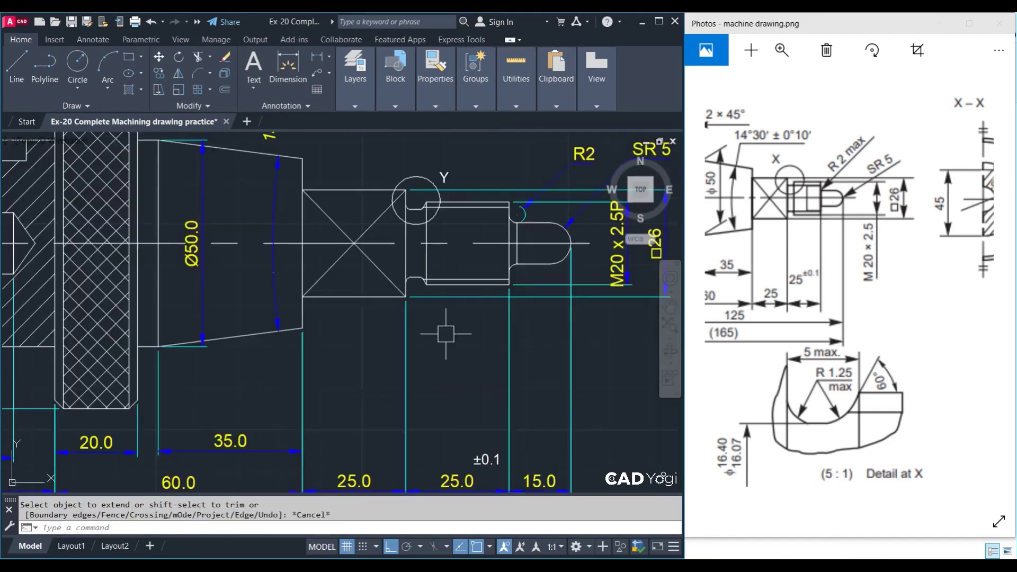
key(Escape)
Erase the upper fillet arc of the shaft groove
middle_drag(446, 333, 450, 101)
scroll(472, 357, down, 1)
scroll(408, 212, up, 5)
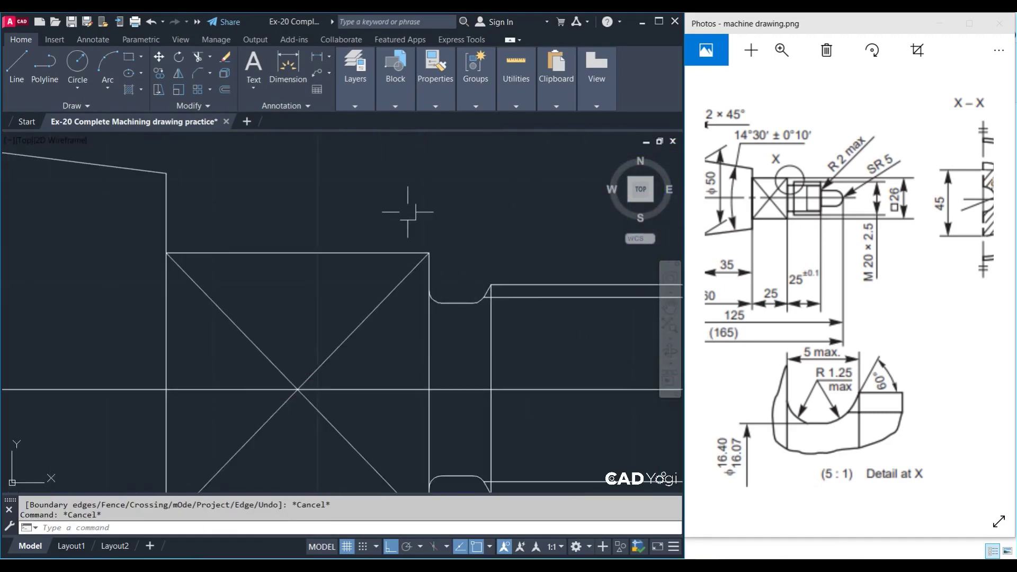
click(408, 212)
click(511, 385)
text(e)
key(Return)
Erase the lower fillet arc and the small rectangle's top line
click(413, 438)
middle_drag(450, 424, 461, 322)
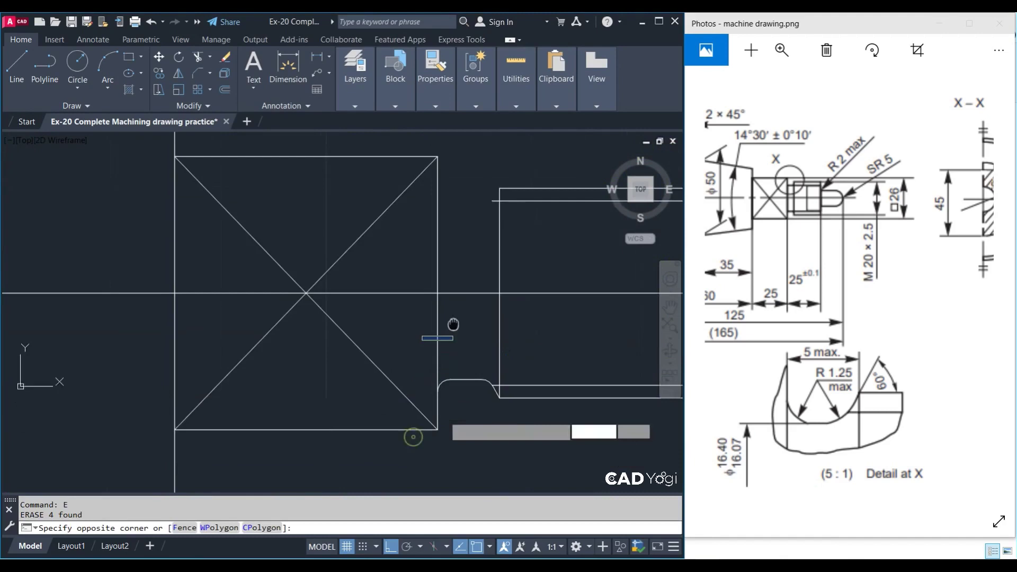
click(555, 375)
scroll(544, 415, down, 2)
scroll(662, 479, down, 2)
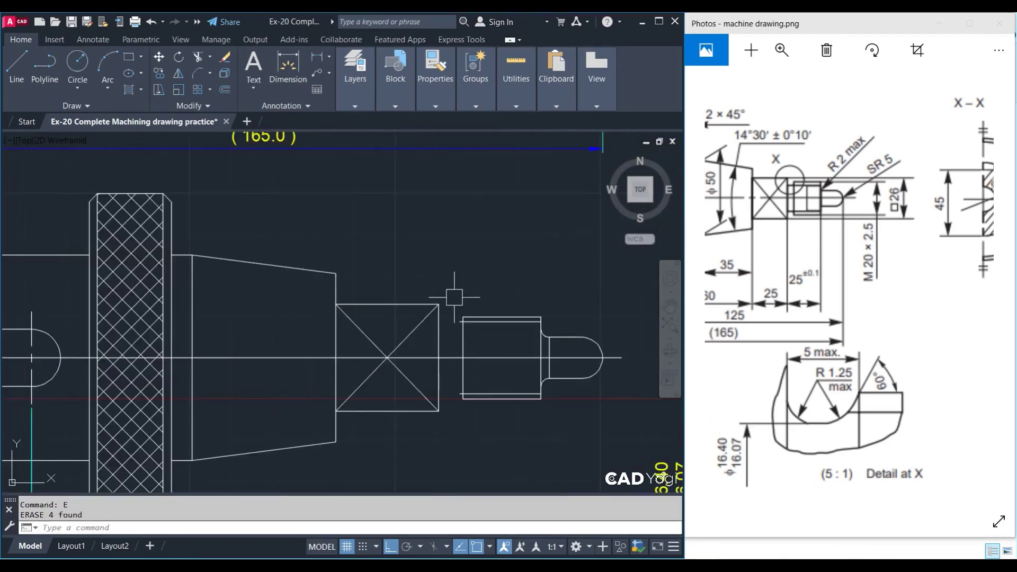
click(454, 297)
click(545, 363)
text(e)
key(Return)
Select the rectangle's bottom line, then clear the selection
click(529, 377)
click(488, 422)
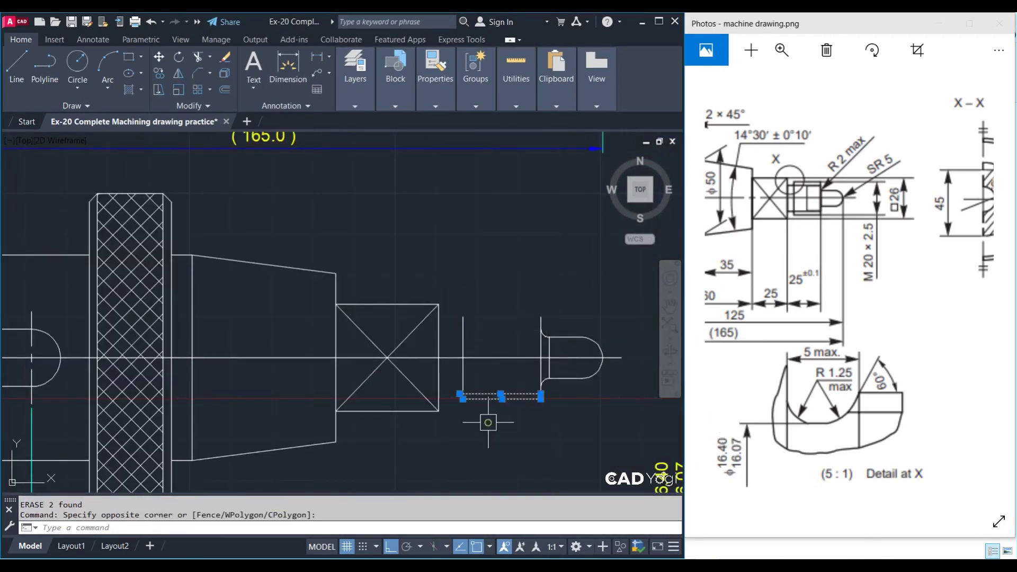
key(Escape)
scroll(477, 445, down, 2)
scroll(465, 465, down, 2)
scroll(419, 212, up, 5)
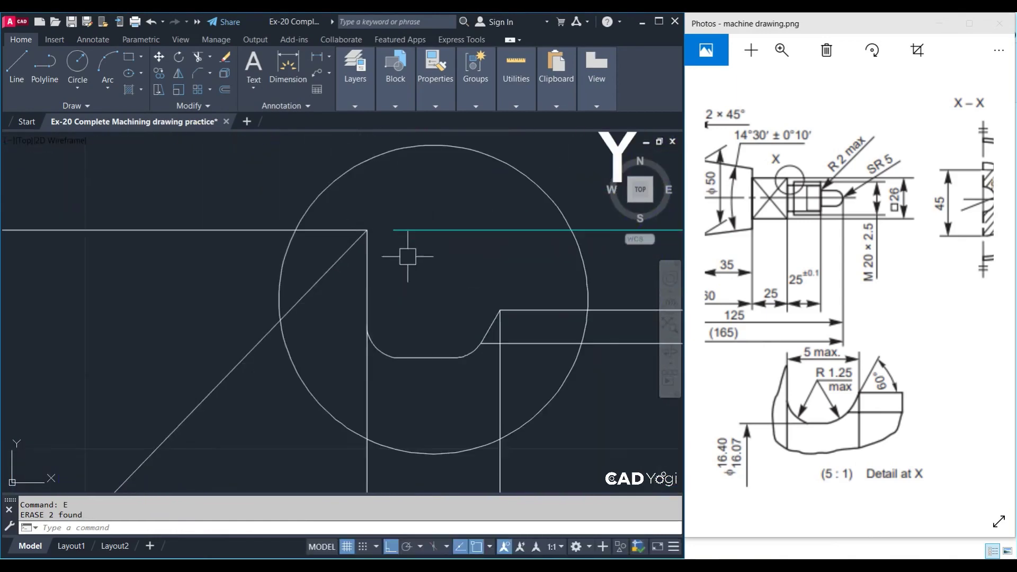
scroll(340, 282, down, 3)
Copy Detail-Y's upper and lower fillet arcs onto the shaft groove
click(375, 311)
click(586, 342)
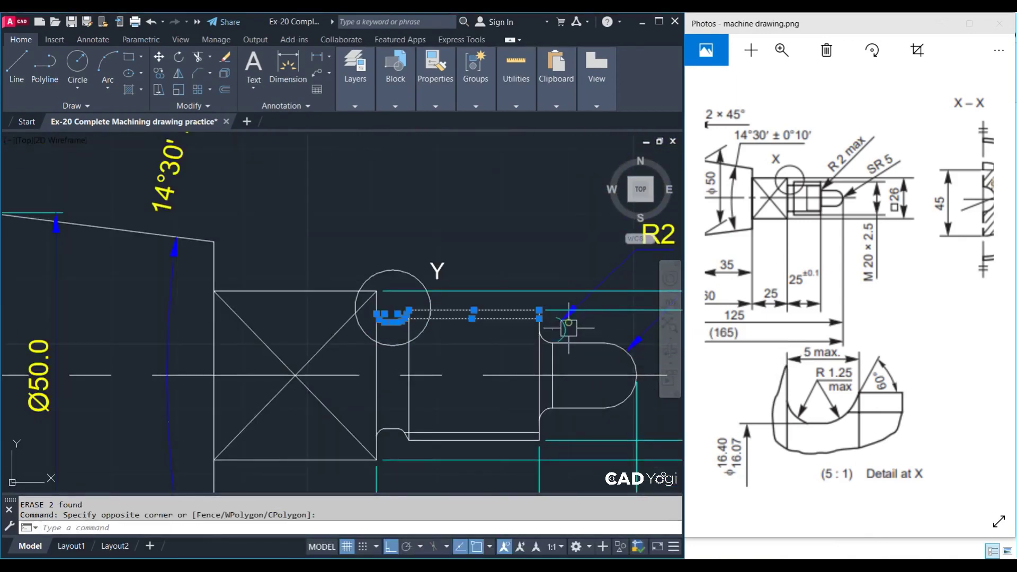
scroll(375, 415, up, 4)
click(337, 412)
scroll(409, 428, down, 4)
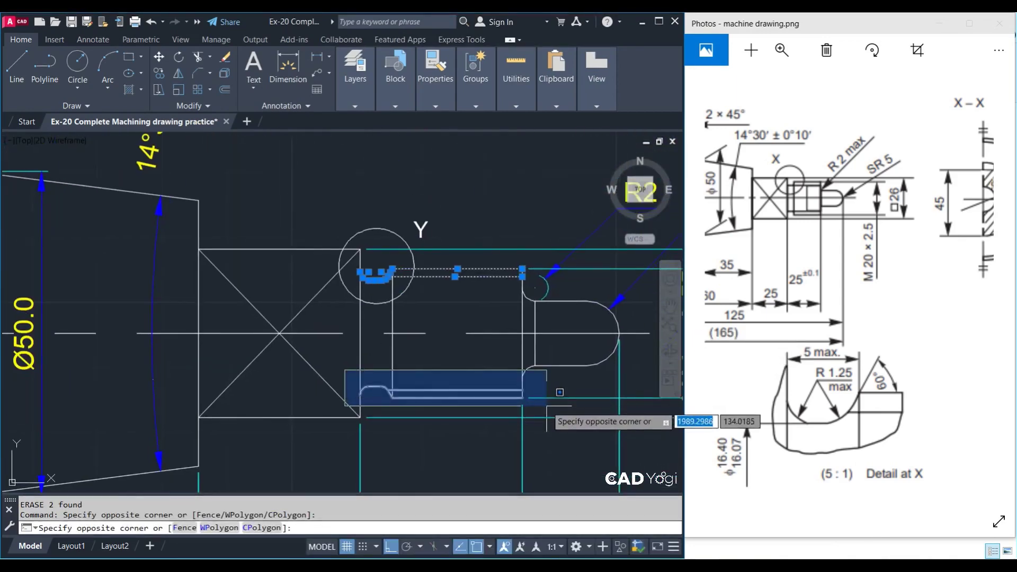
click(546, 420)
key(Return)
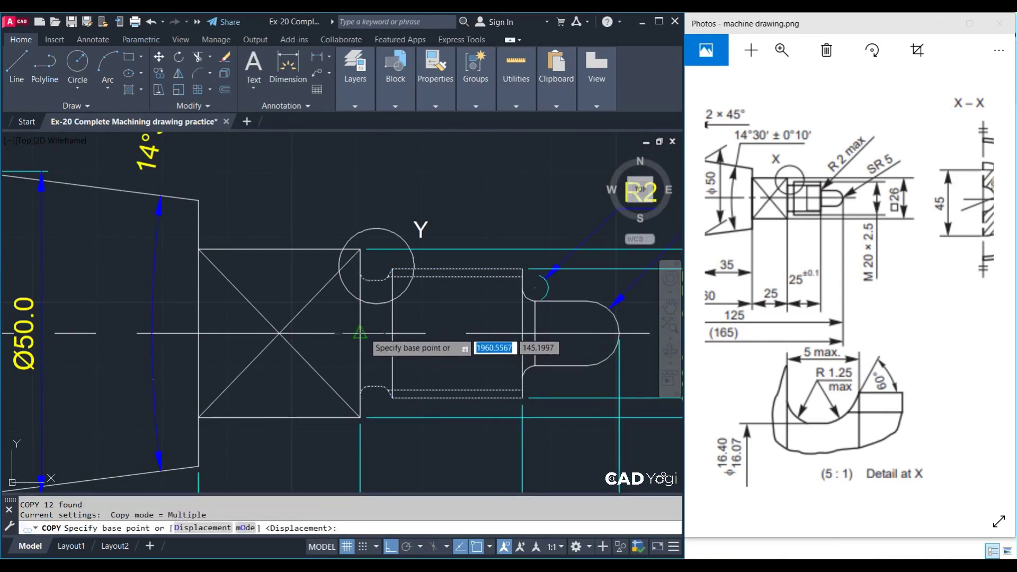
click(363, 333)
Bring Detail-Y and SECTION - XX into view and start text editing (ED)
scroll(366, 334, down, 4)
scroll(433, 389, up, 3)
scroll(427, 406, up, 3)
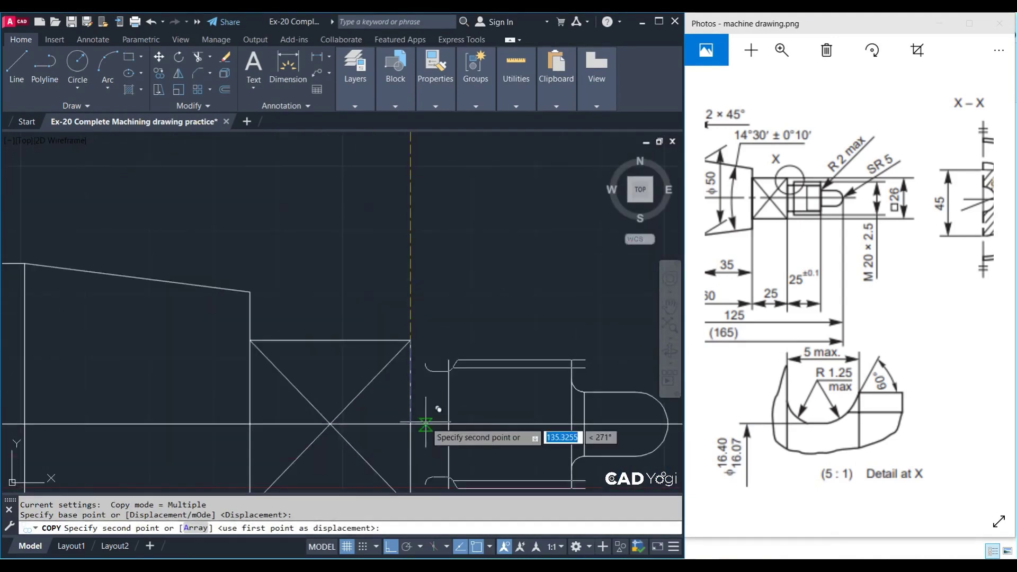
scroll(463, 333, down, 4)
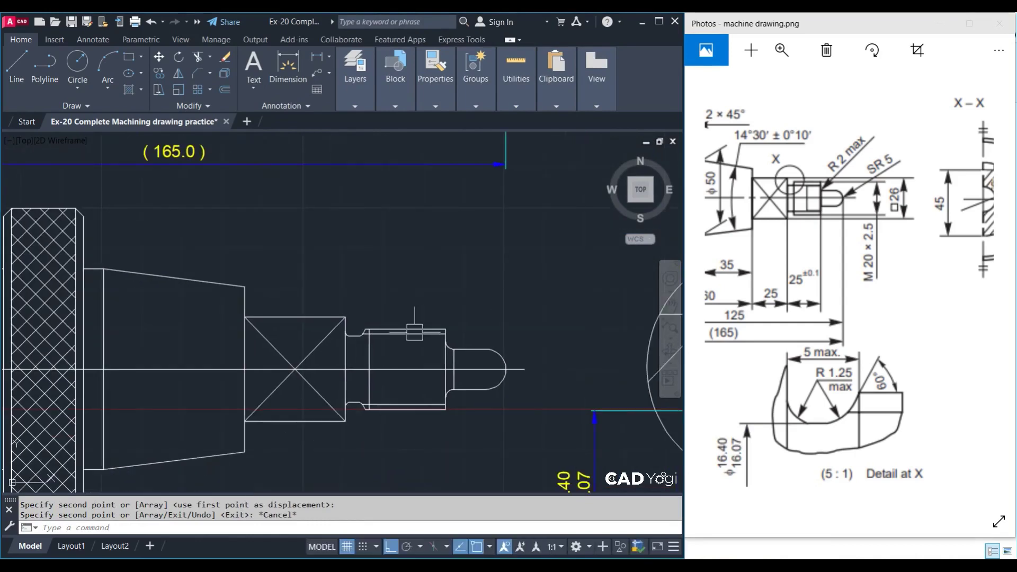
middle_drag(456, 329, 330, 249)
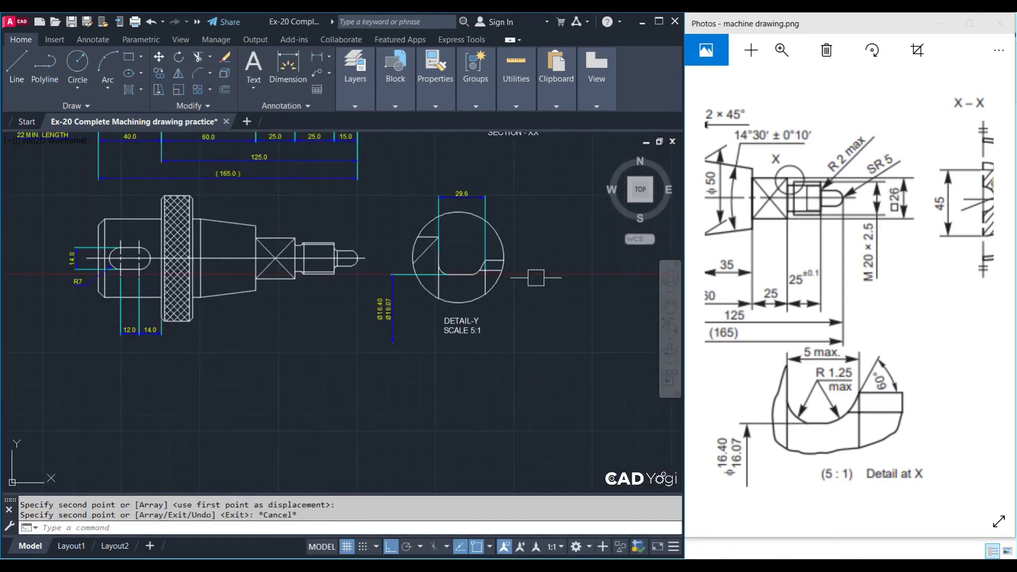
scroll(398, 345, down, 2)
scroll(397, 345, up, 2)
middle_drag(472, 302, 472, 346)
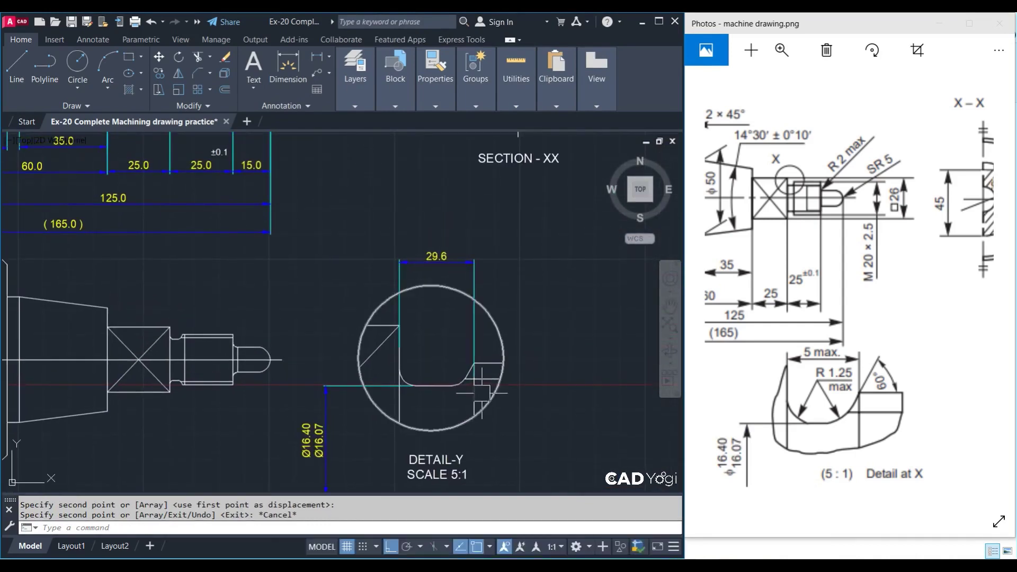
text(ed)
key(Return)
Change Detail-Y's 29.6 dimension text to read 5 max
click(438, 260)
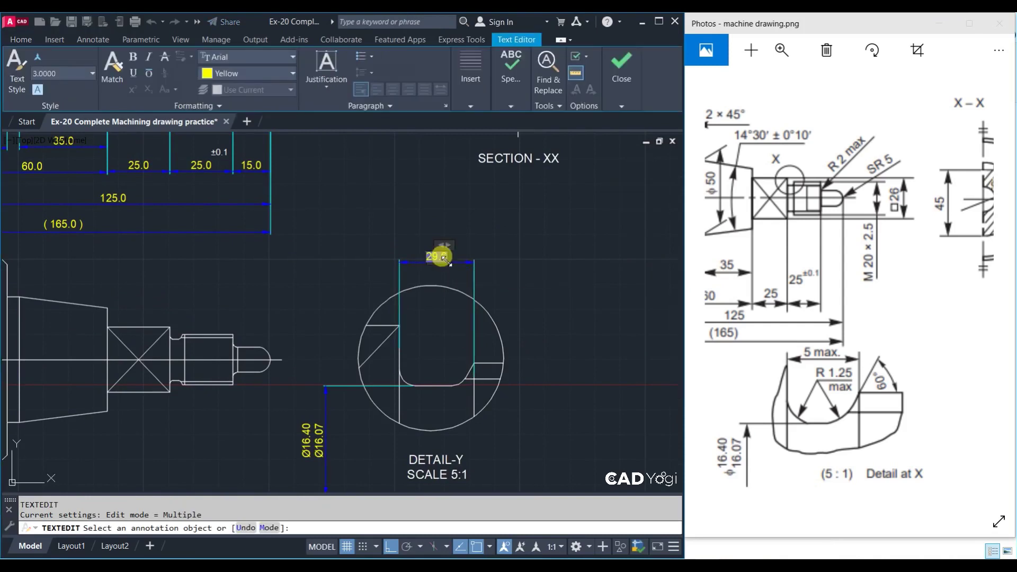
text(5 MX)
key(BackSpace)
key(BackSpace)
text(max)
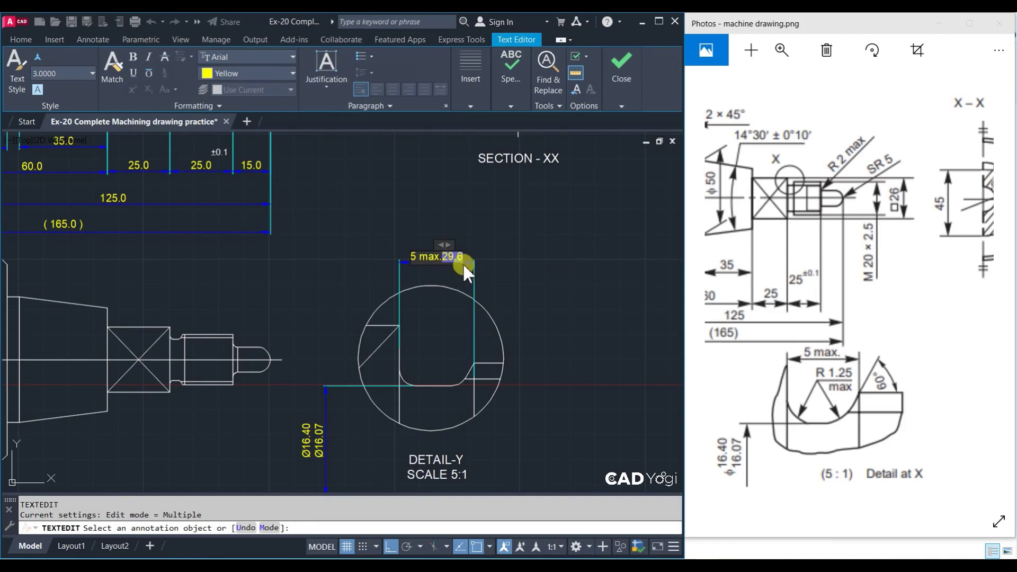
key(Delete)
click(529, 304)
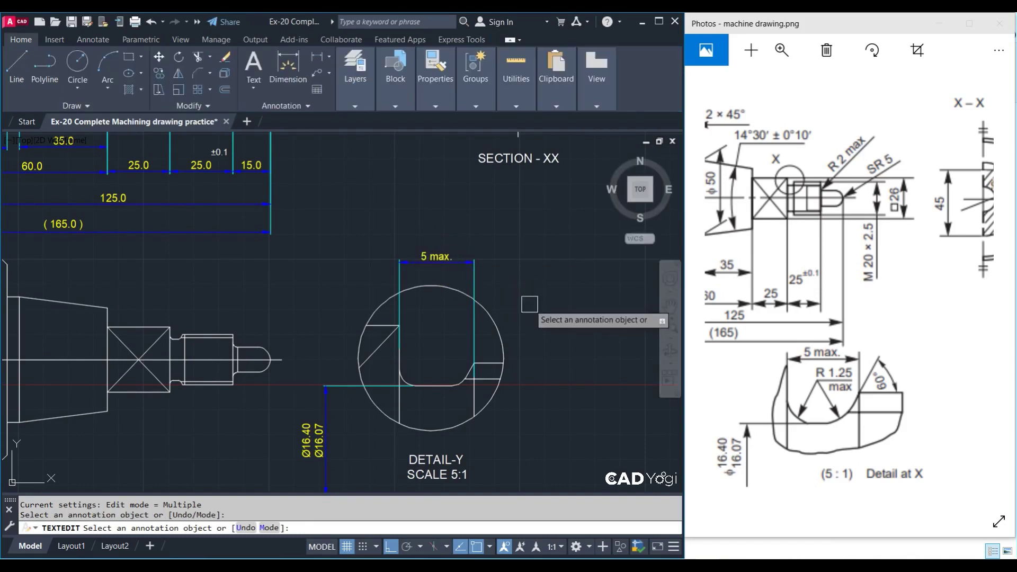
key(Escape)
key(Escape)
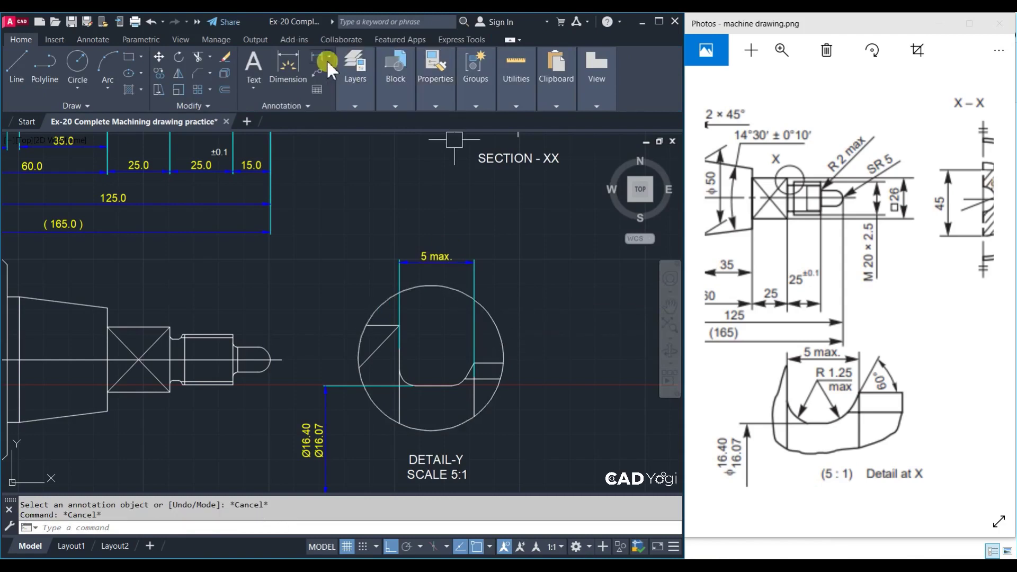
Add an R6.3 radius dimension to the fillet arc in Detail-Y
click(327, 59)
click(323, 186)
scroll(439, 415, up, 3)
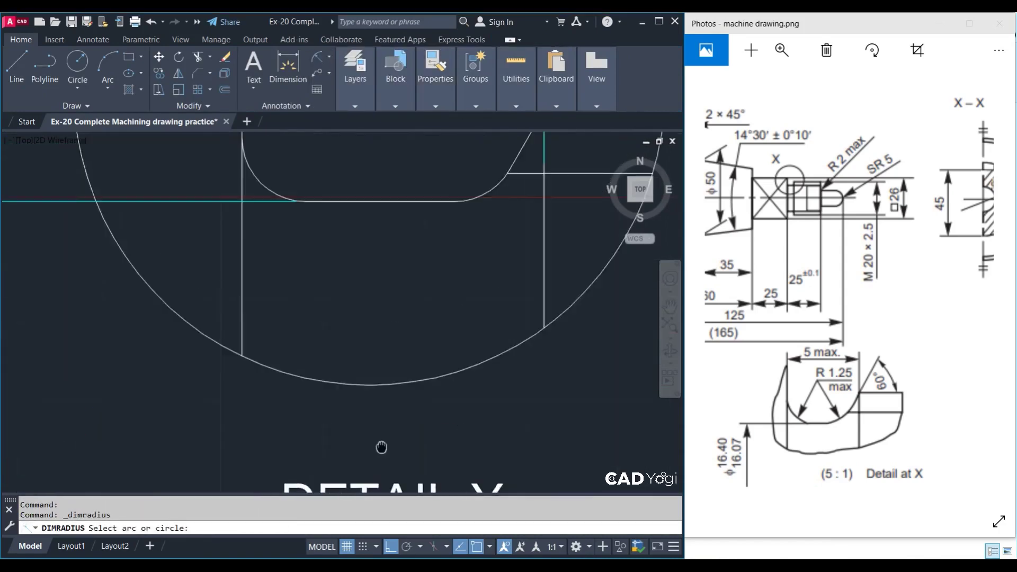
scroll(439, 416, up, 3)
click(286, 280)
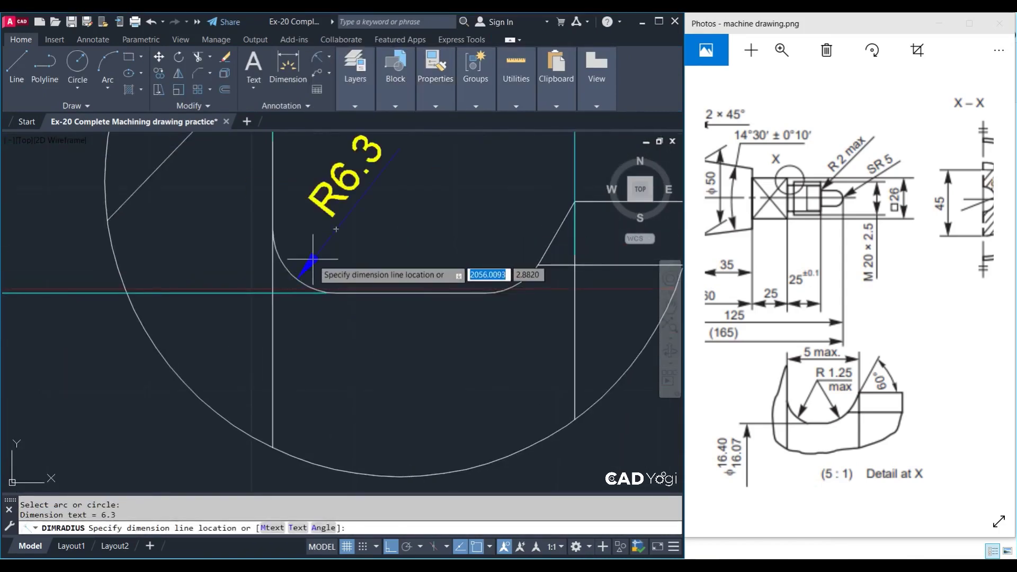
click(313, 259)
text(E)
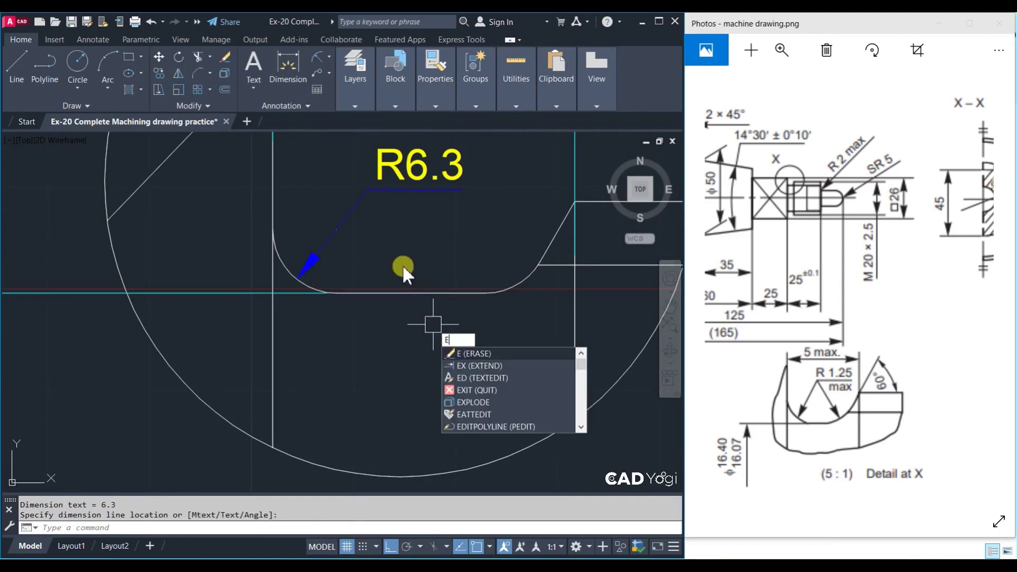
key(Escape)
Replace the R6.3 radius label text with R1.25
text(ed)
key(Return)
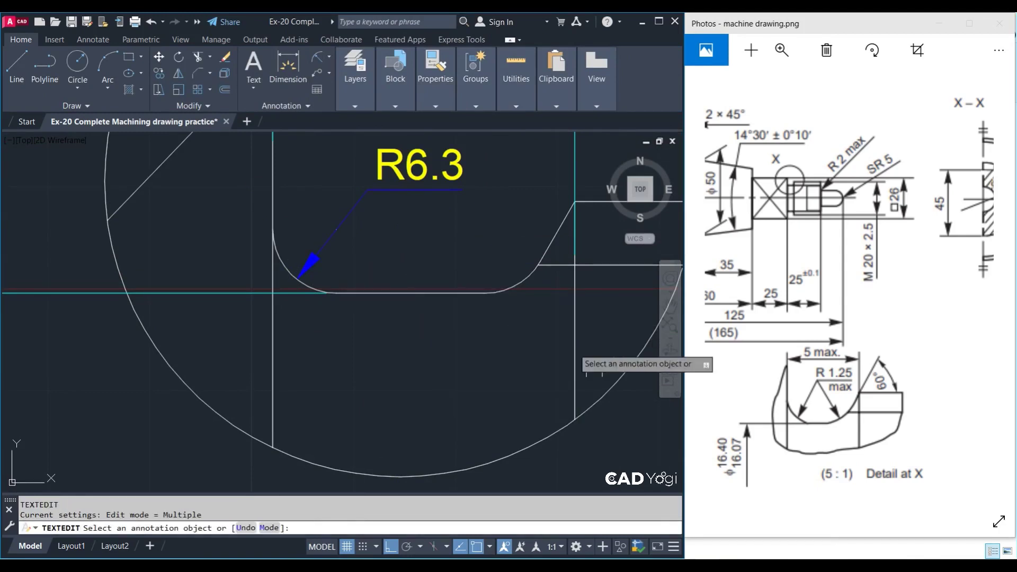
middle_drag(535, 372, 541, 408)
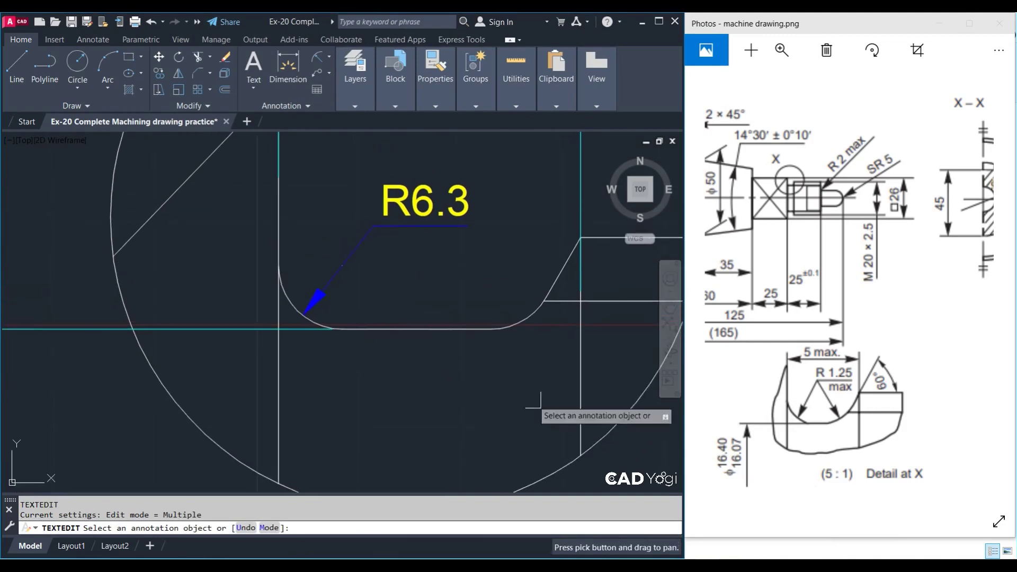
click(436, 215)
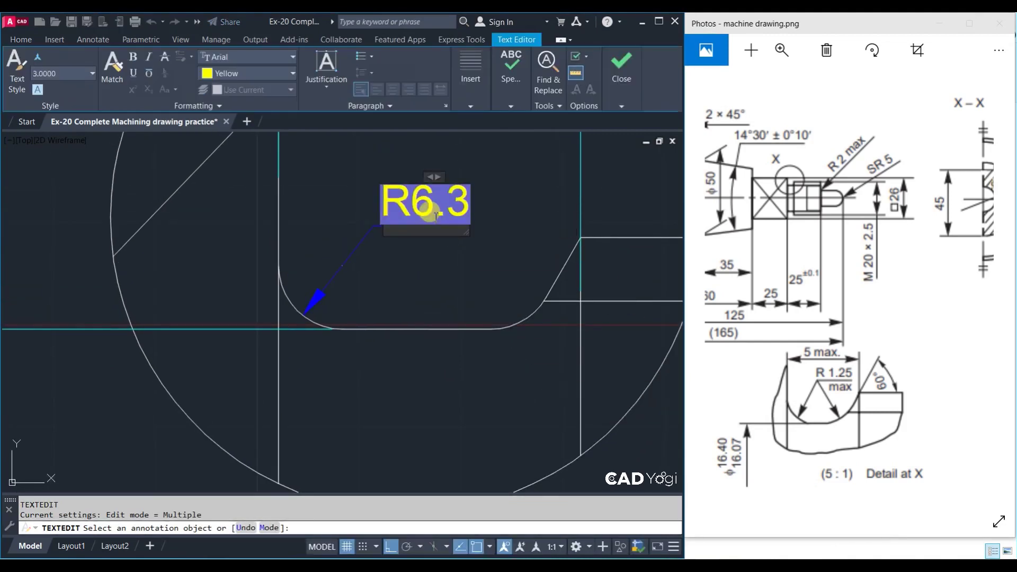
text(r)
key(BackSpace)
text(R1.)
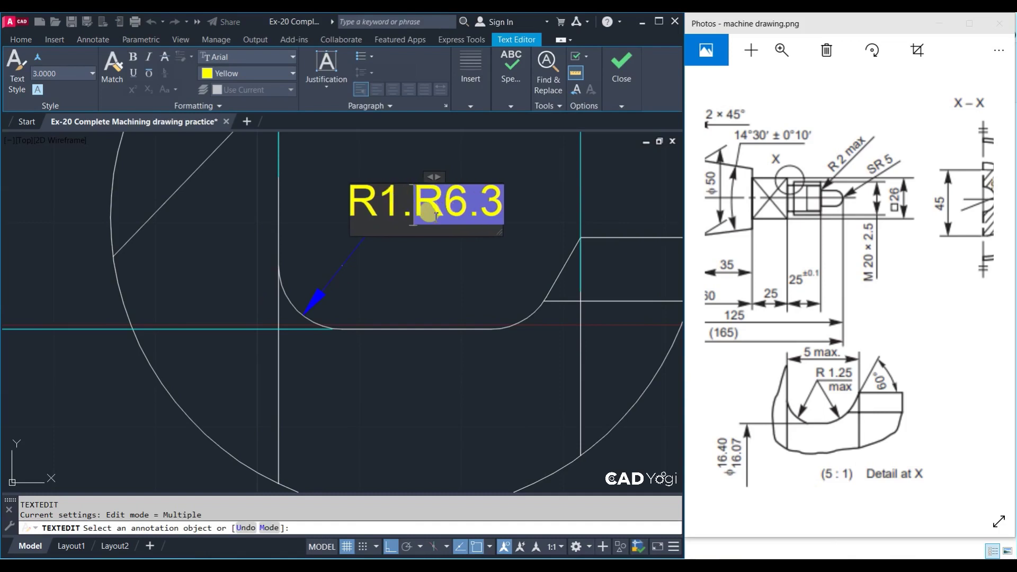
text(25)
key(Delete)
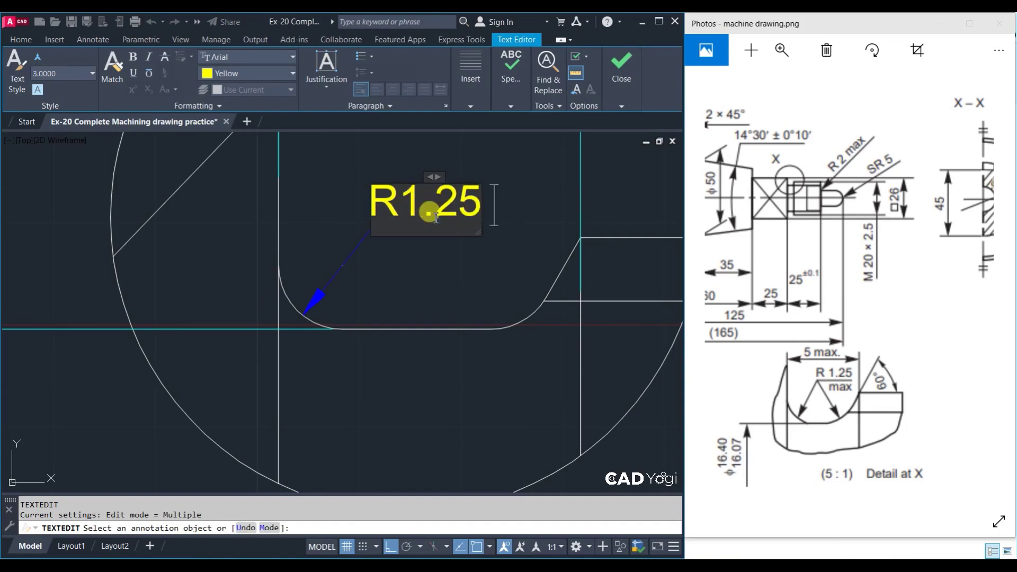
Append max. on its own line below R1.25 and close the editor
text( m)
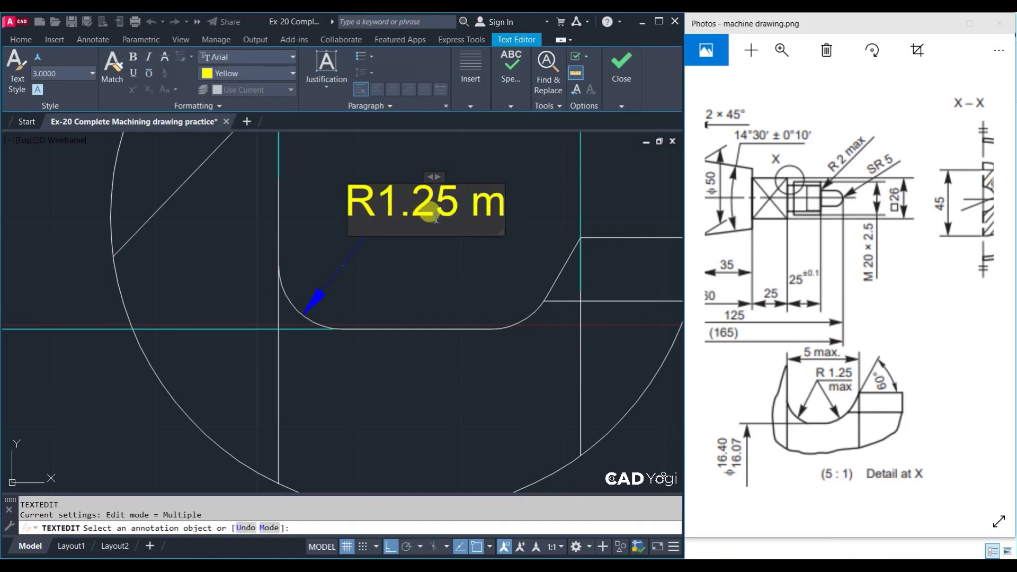
text(ax.)
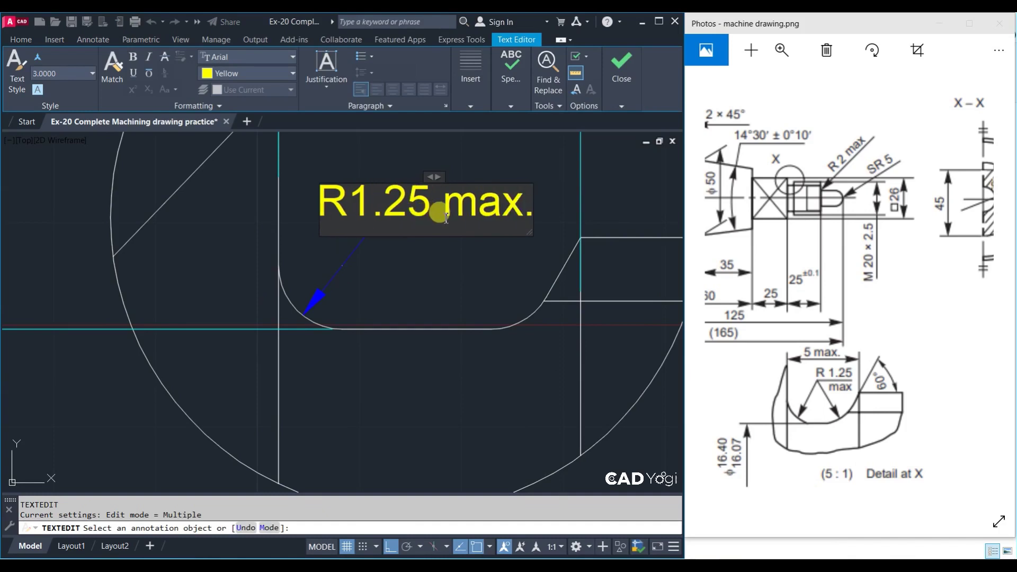
click(443, 215)
key(Return)
click(461, 382)
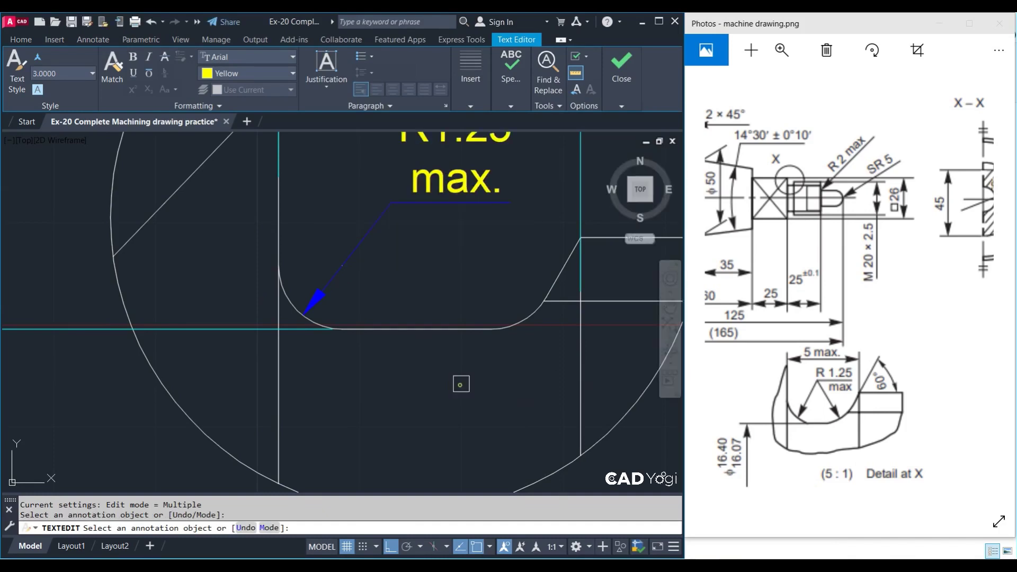
key(Escape)
scroll(450, 315, down, 2)
key(Escape)
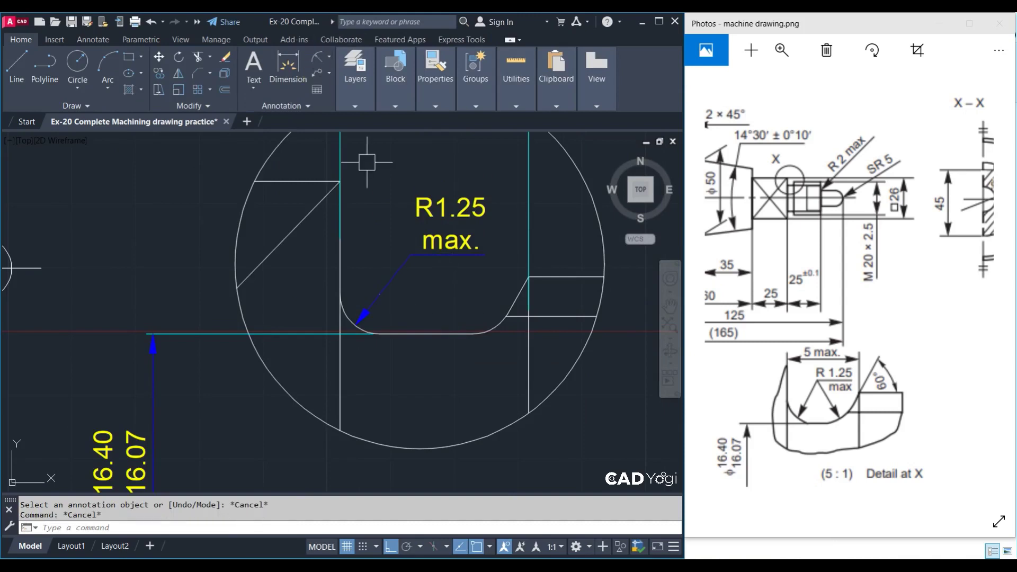
Dimension the 60° angle between the slot's sloped and horizontal edges
click(326, 53)
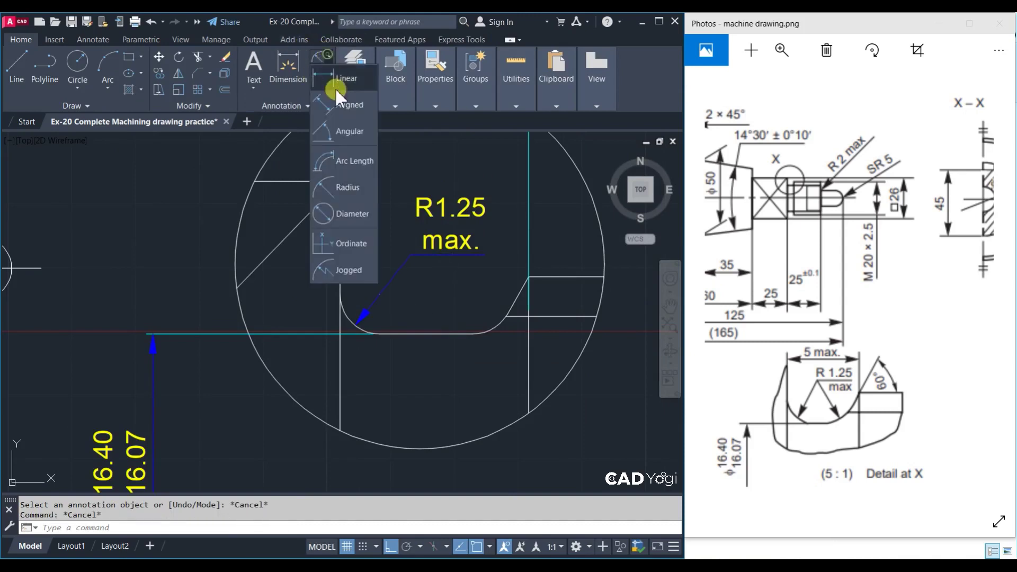
click(350, 134)
scroll(537, 306, up, 2)
click(498, 288)
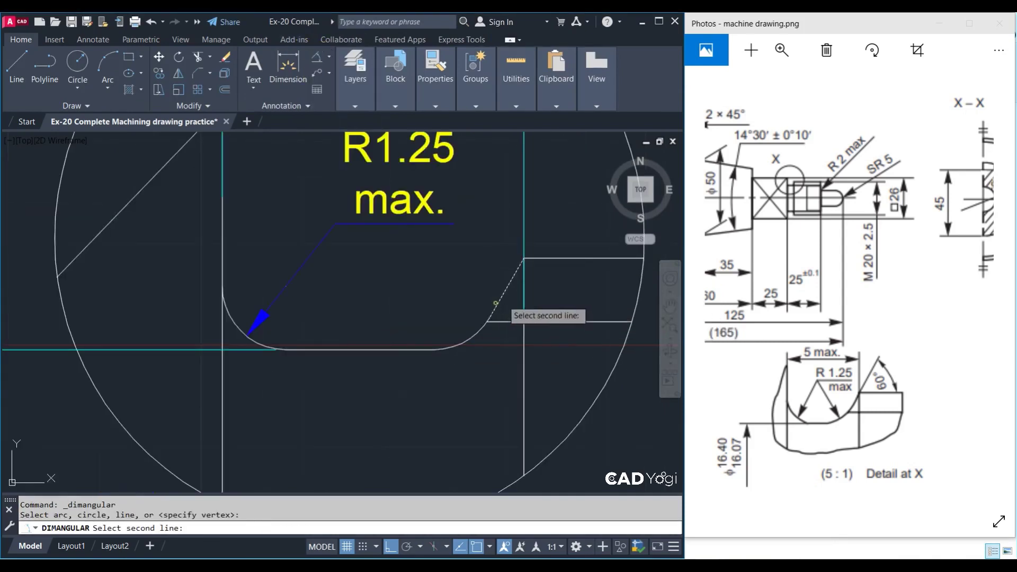
click(569, 249)
middle_drag(569, 249, 460, 237)
click(427, 245)
key(Escape)
Zoom out and bring the reference's knurled end into view
scroll(517, 344, down, 2)
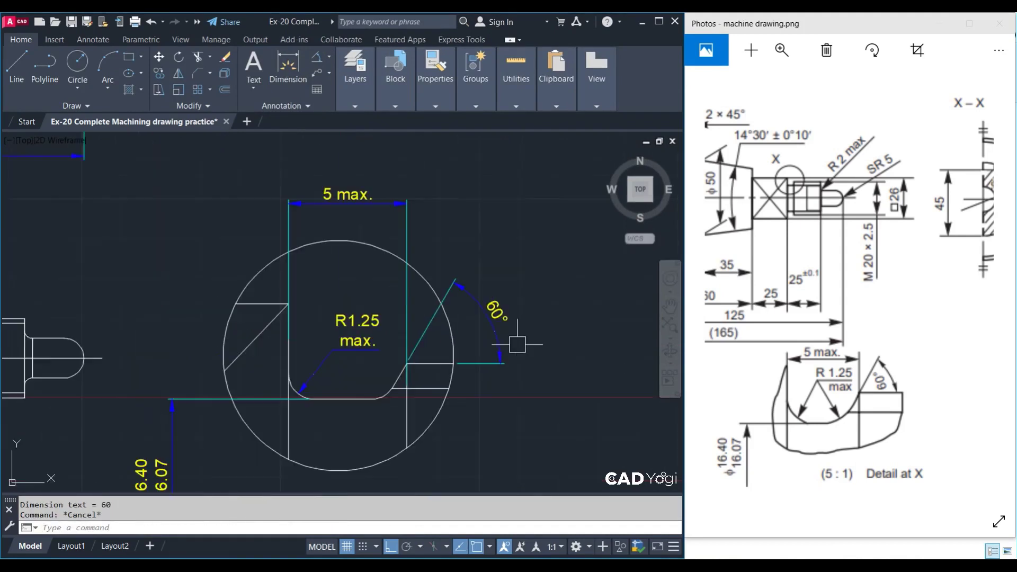
scroll(514, 423, down, 1)
scroll(514, 422, down, 1)
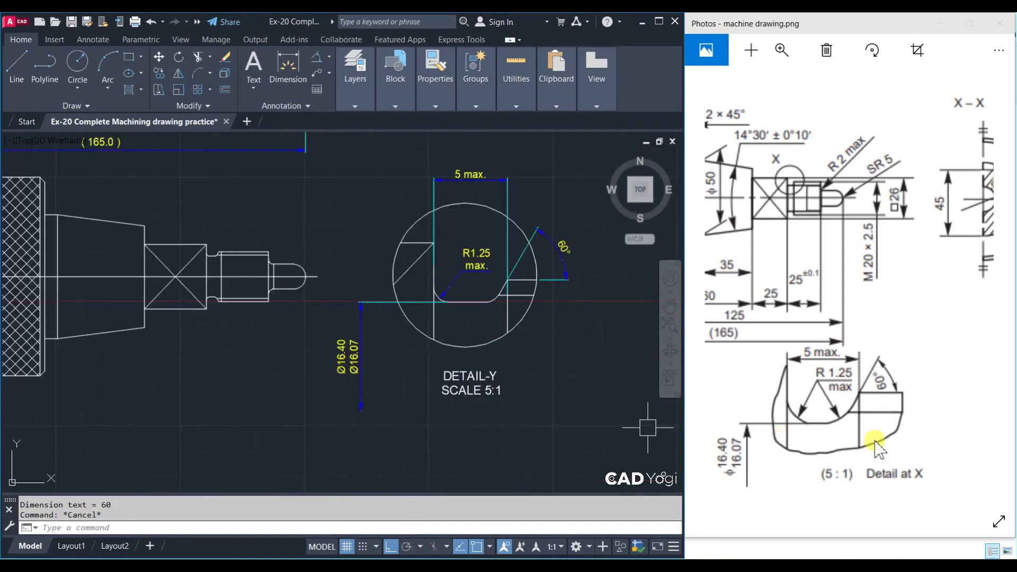
drag(848, 427, 1014, 426)
click(490, 435)
scroll(491, 436, down, 4)
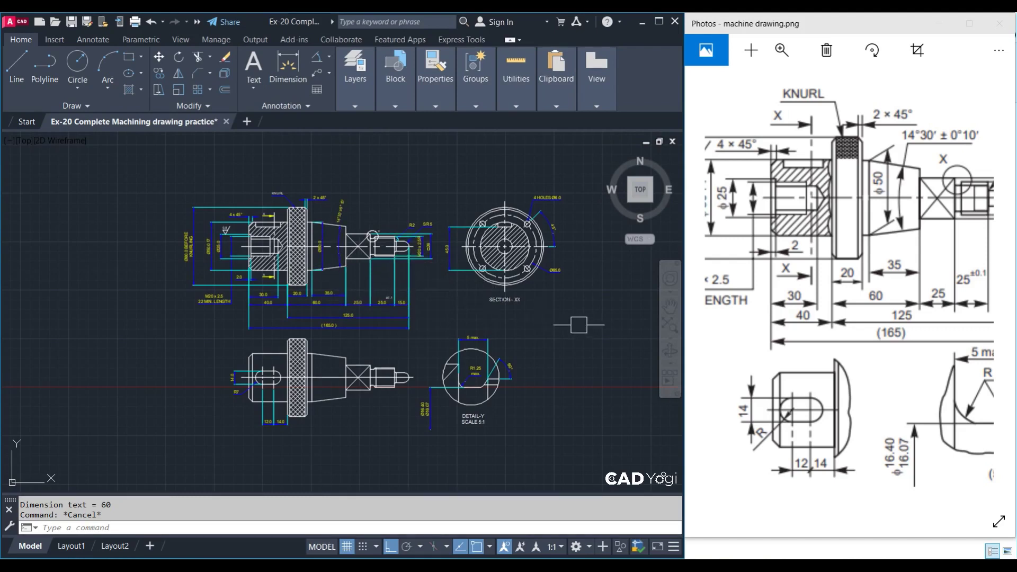
Edit the R2 undercut label to read R2 max
middle_drag(420, 293, 410, 297)
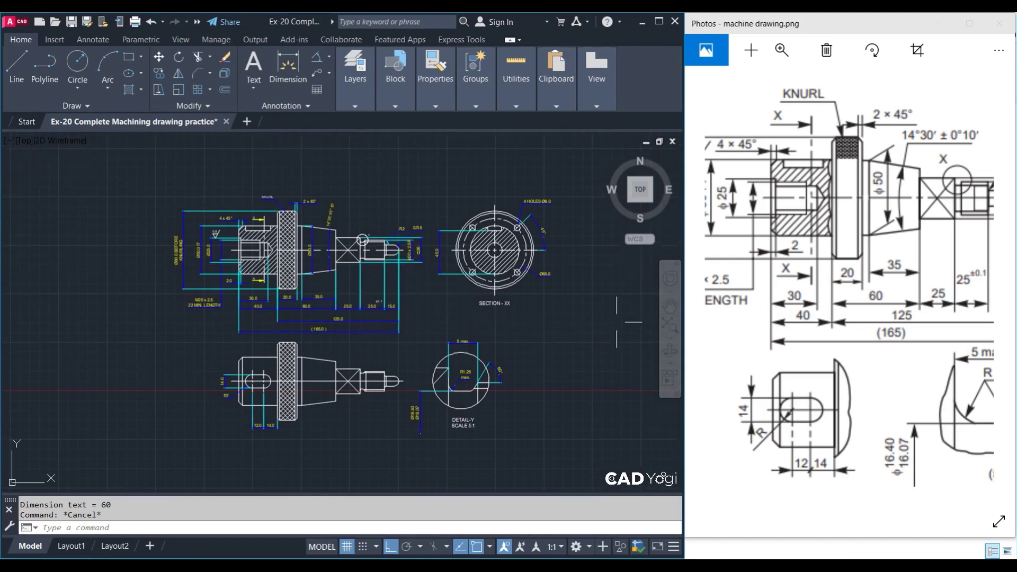
drag(875, 322, 700, 377)
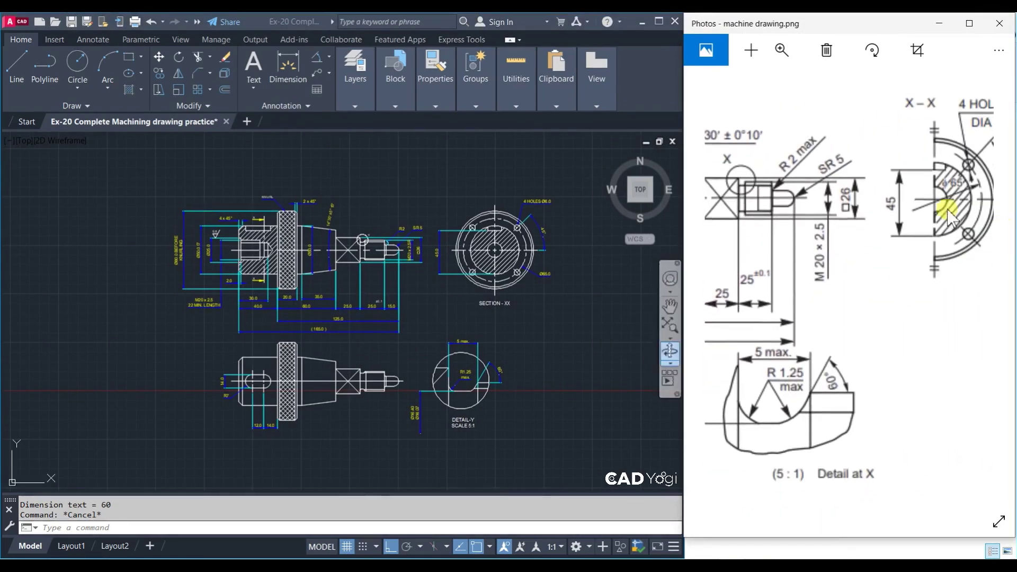
scroll(380, 236, up, 4)
scroll(379, 236, up, 4)
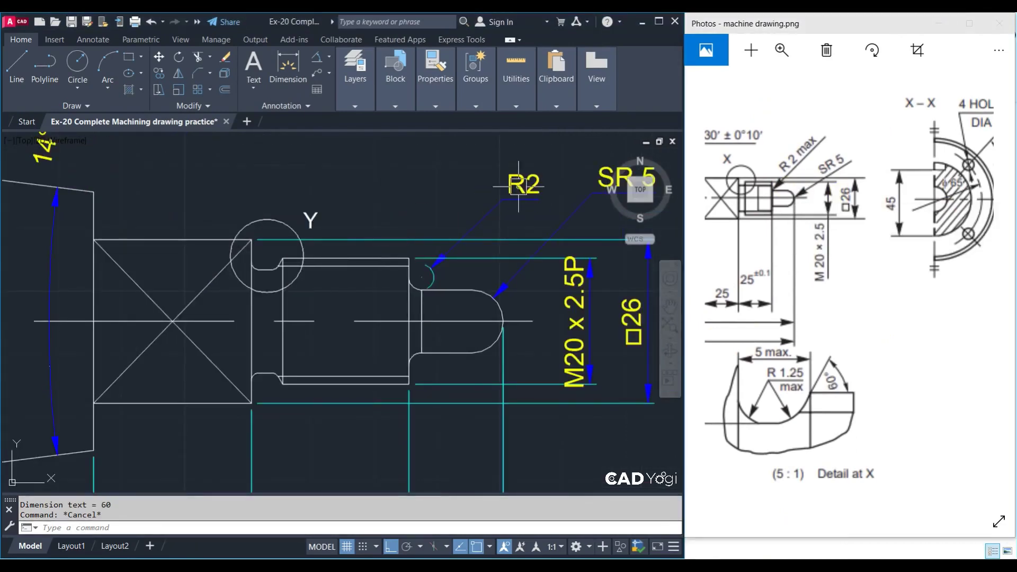
double_click(532, 186)
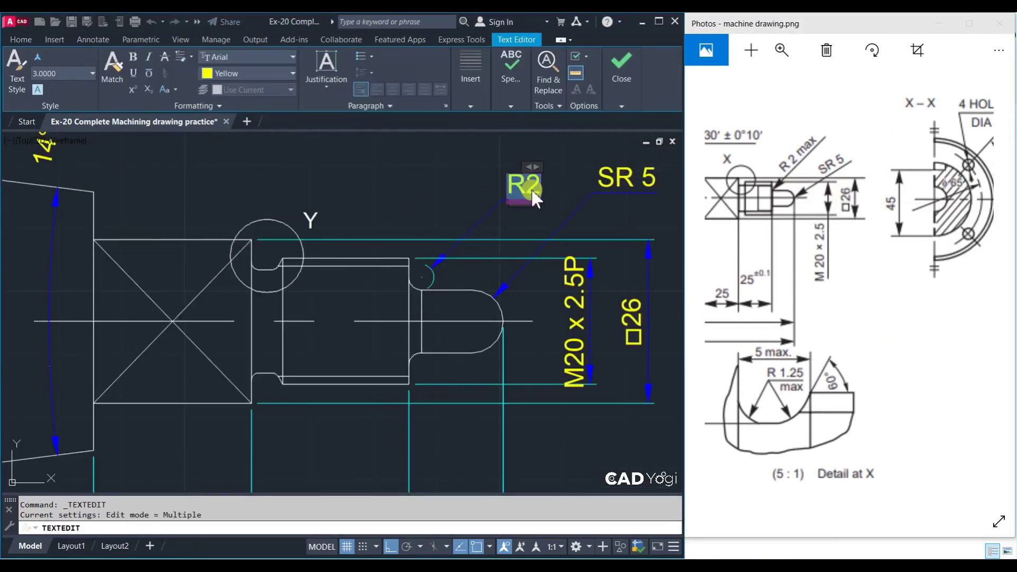
text( ma)
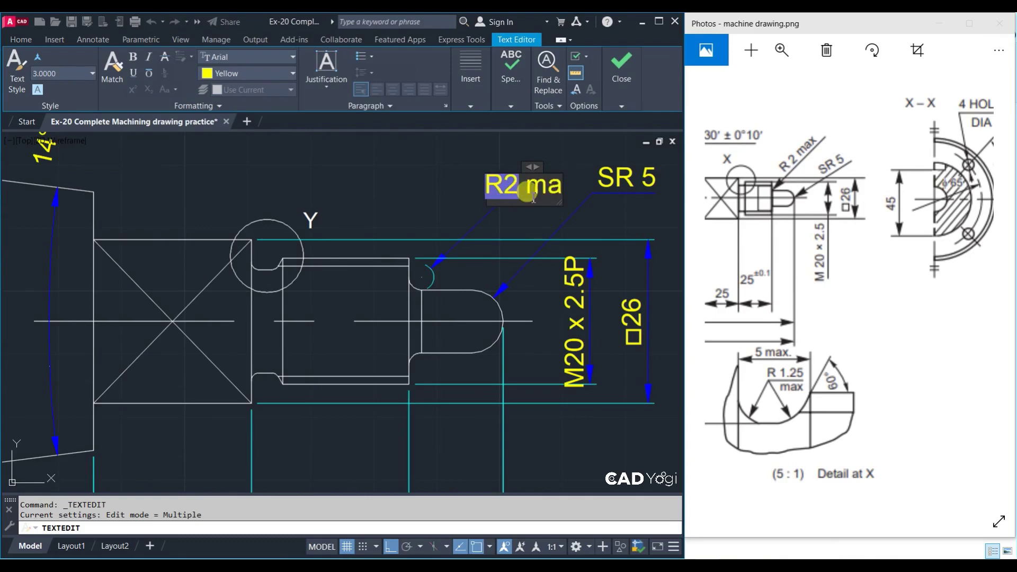
text(x)
click(539, 256)
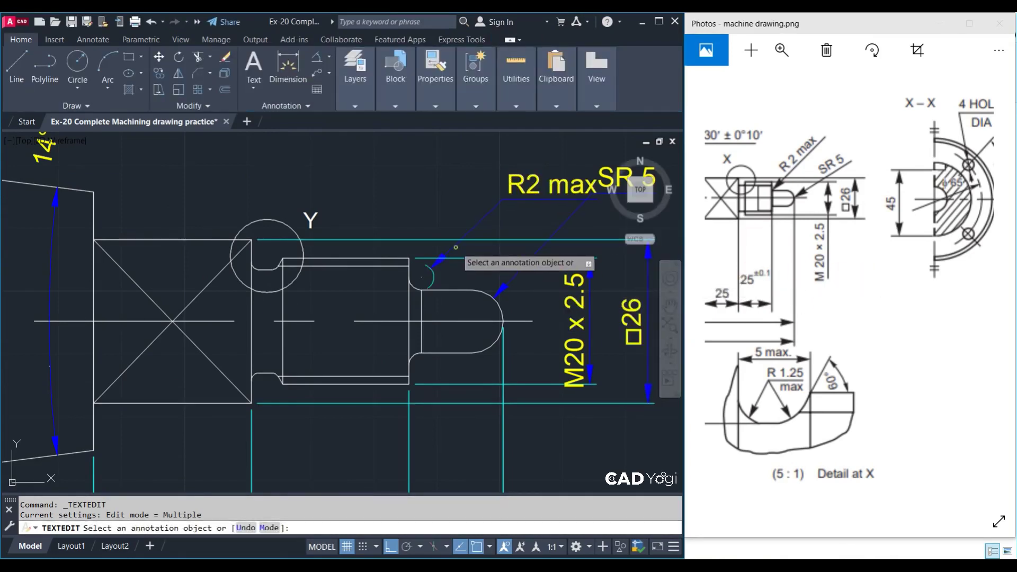
Check the □26 label unchanged and compare with the reference's main shaft view
click(633, 320)
scroll(517, 266, down, 2)
click(403, 180)
scroll(389, 233, down, 5)
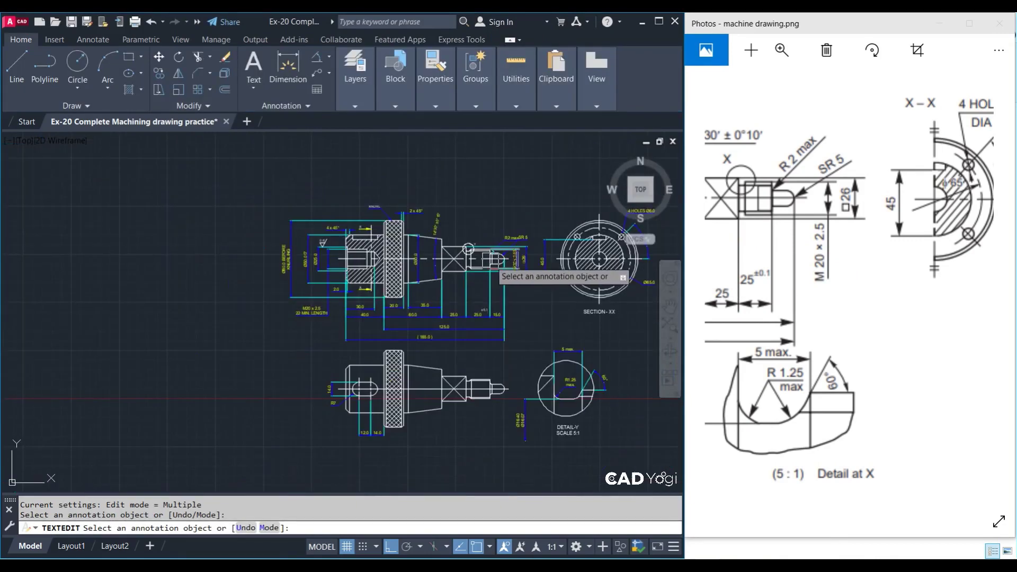
mouse_move(837, 267)
mouse_down()
mouse_move(718, 311)
mouse_move(936, 346)
mouse_up()
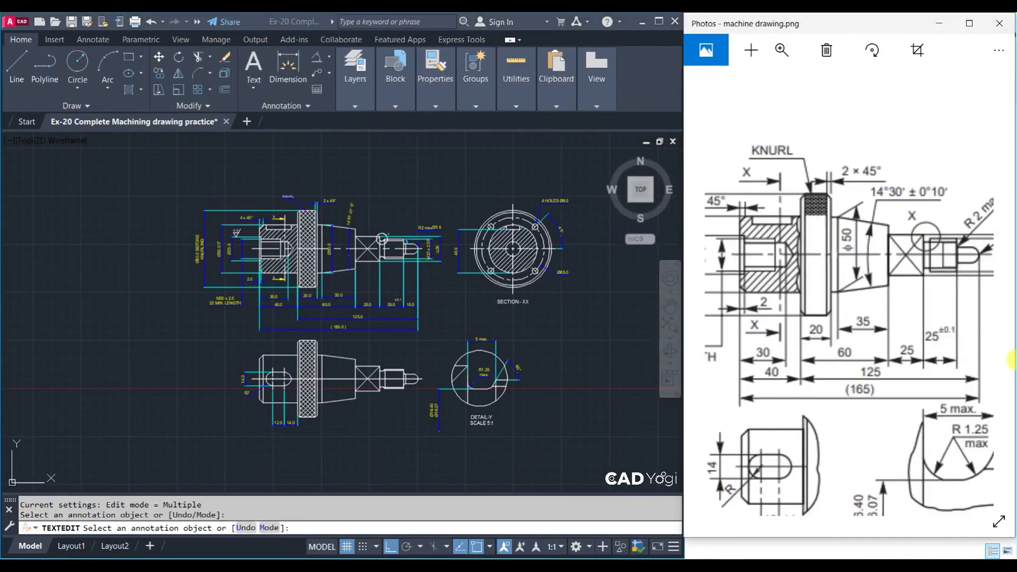
scroll(455, 336, down, 2)
scroll(403, 314, up, 2)
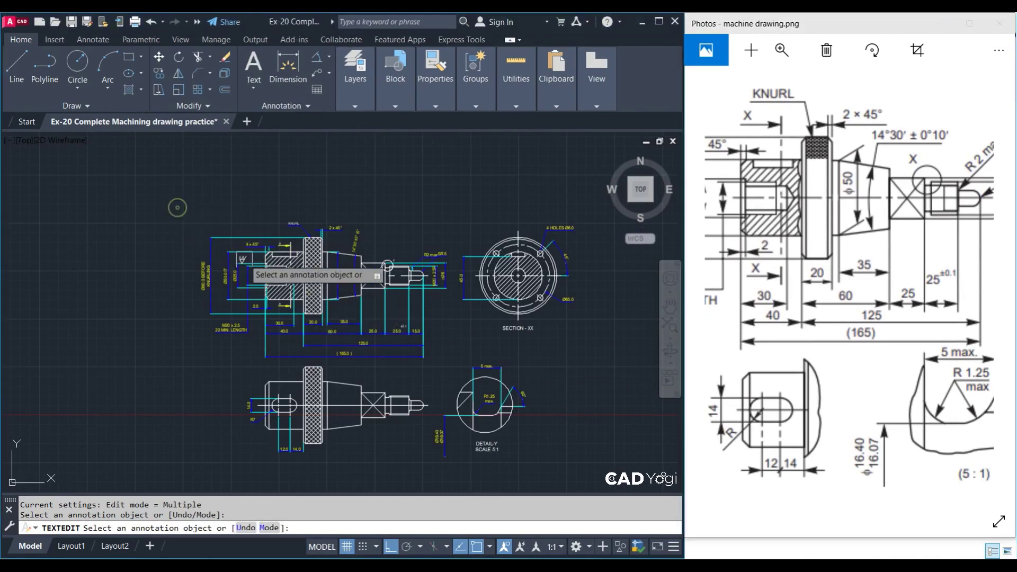
key(Escape)
key(Escape)
Draw a rectangular border frame around the whole drawing
text(REC)
key(Return)
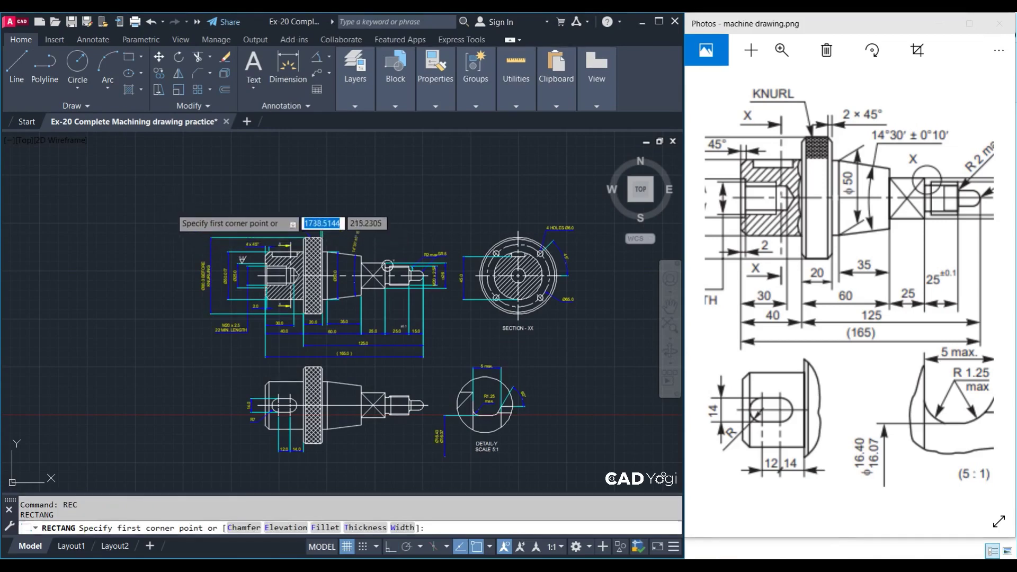
click(171, 207)
scroll(207, 277, down, 2)
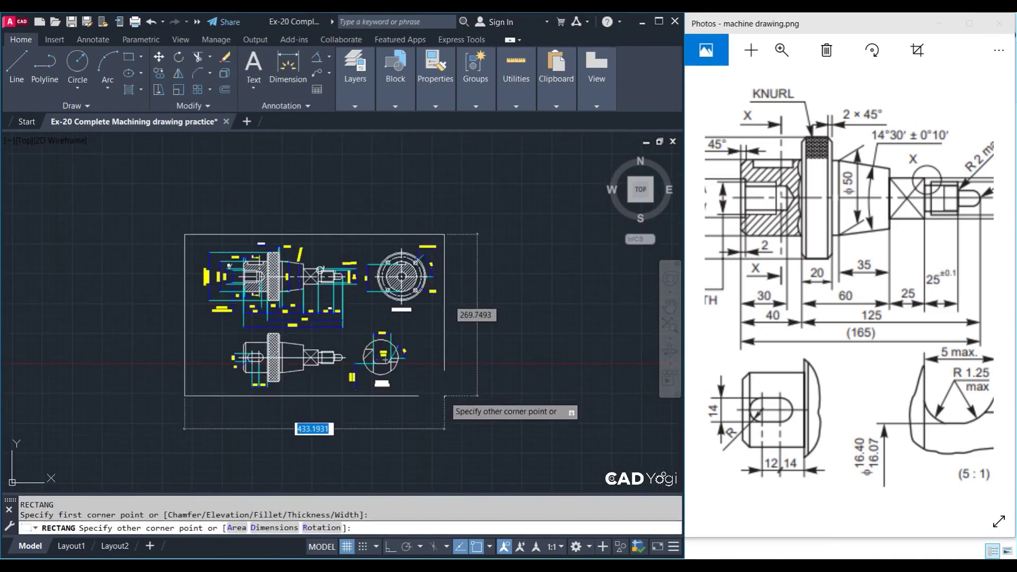
key(Escape)
scroll(259, 304, up, 2)
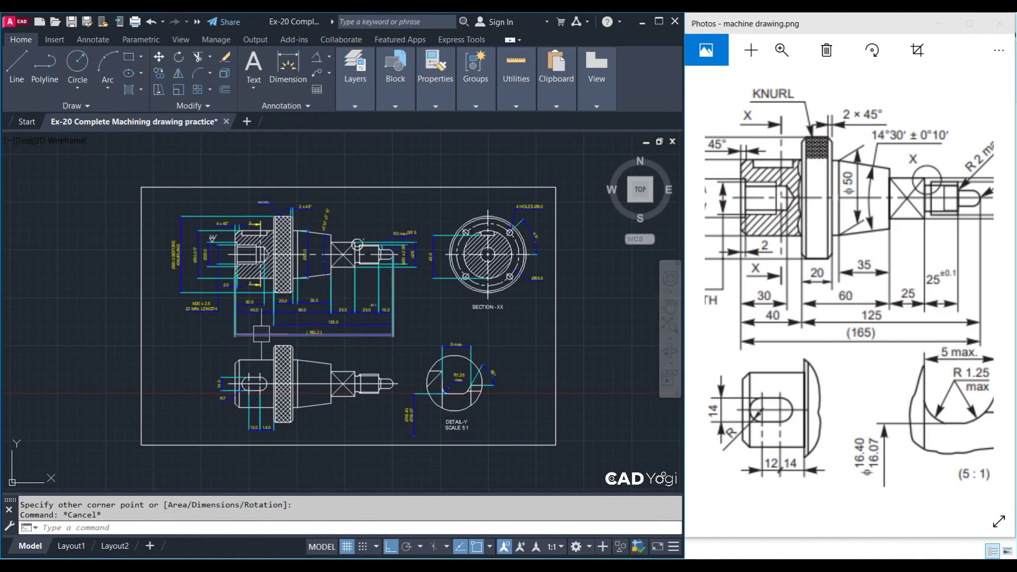
Zoom the reference image out to show it whole
click(869, 345)
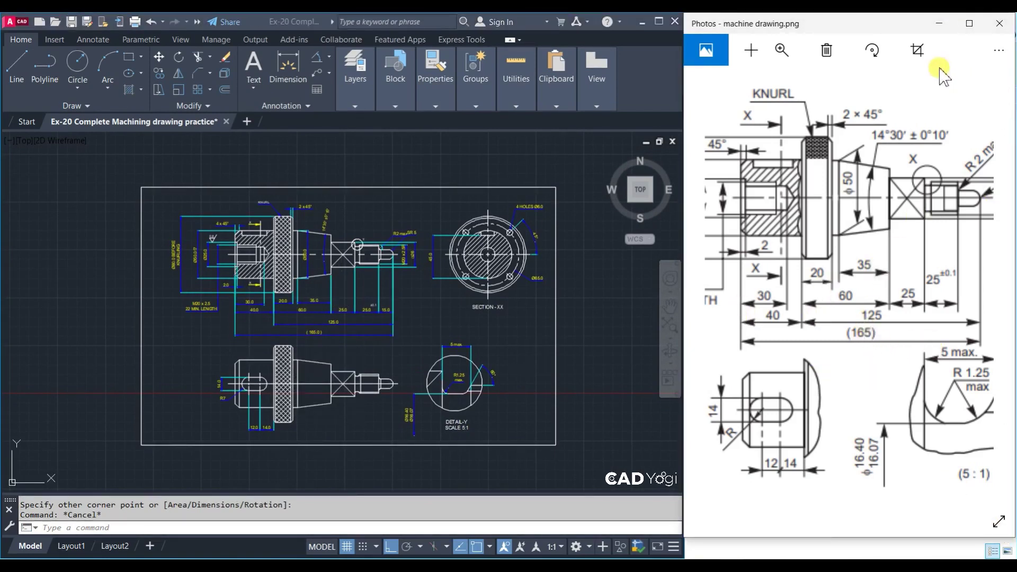
click(782, 50)
drag(773, 80, 724, 96)
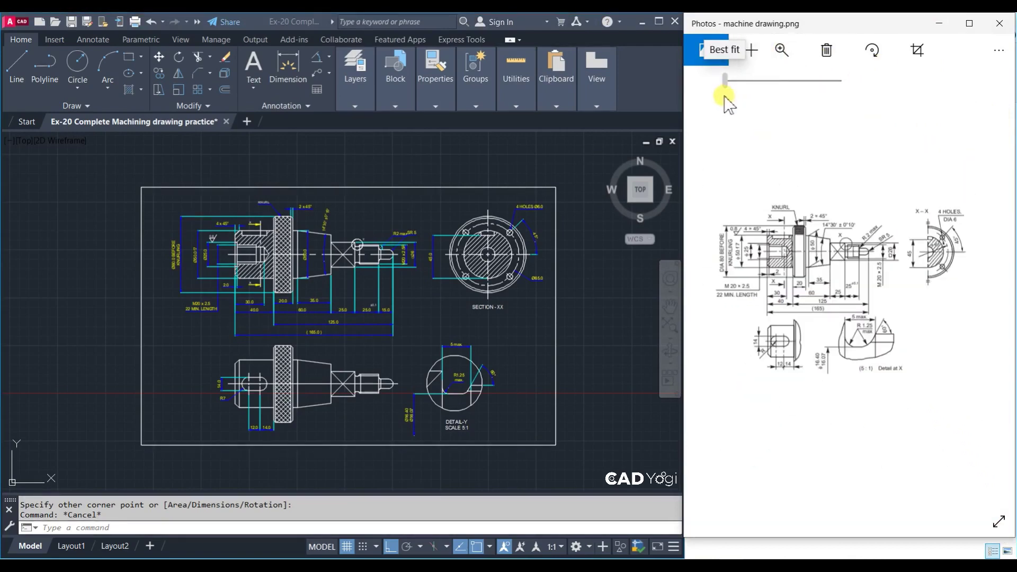
click(555, 424)
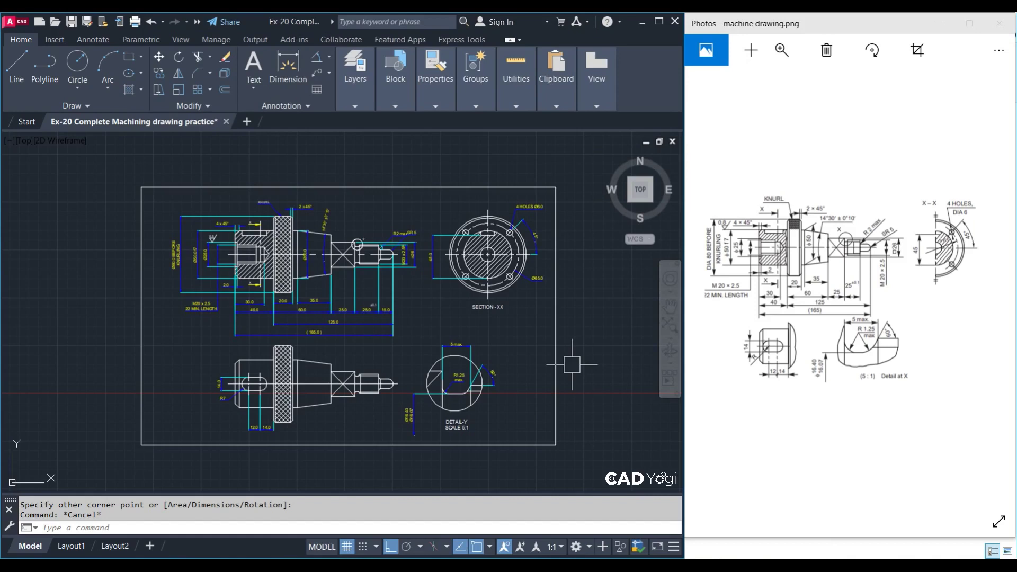